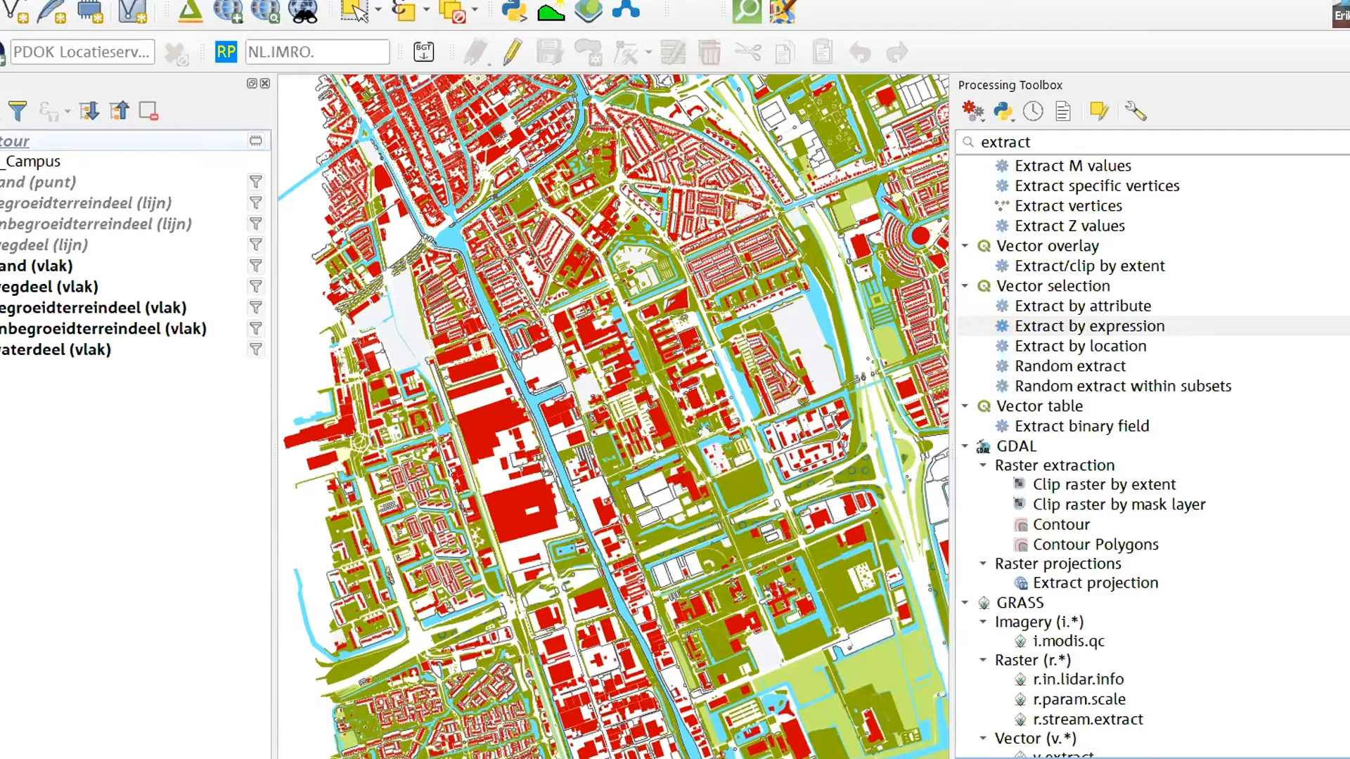
scroll(1153, 457, "up", 1)
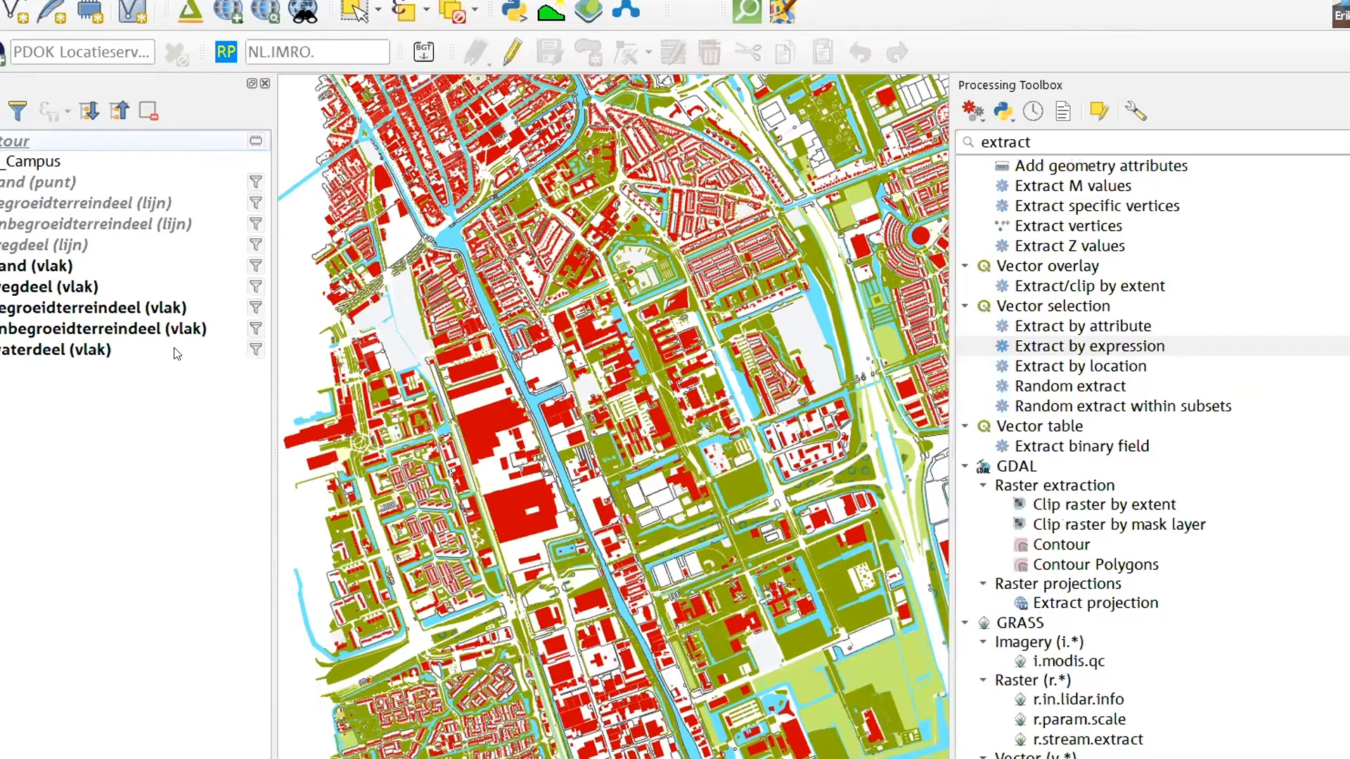
left_click(0, 162)
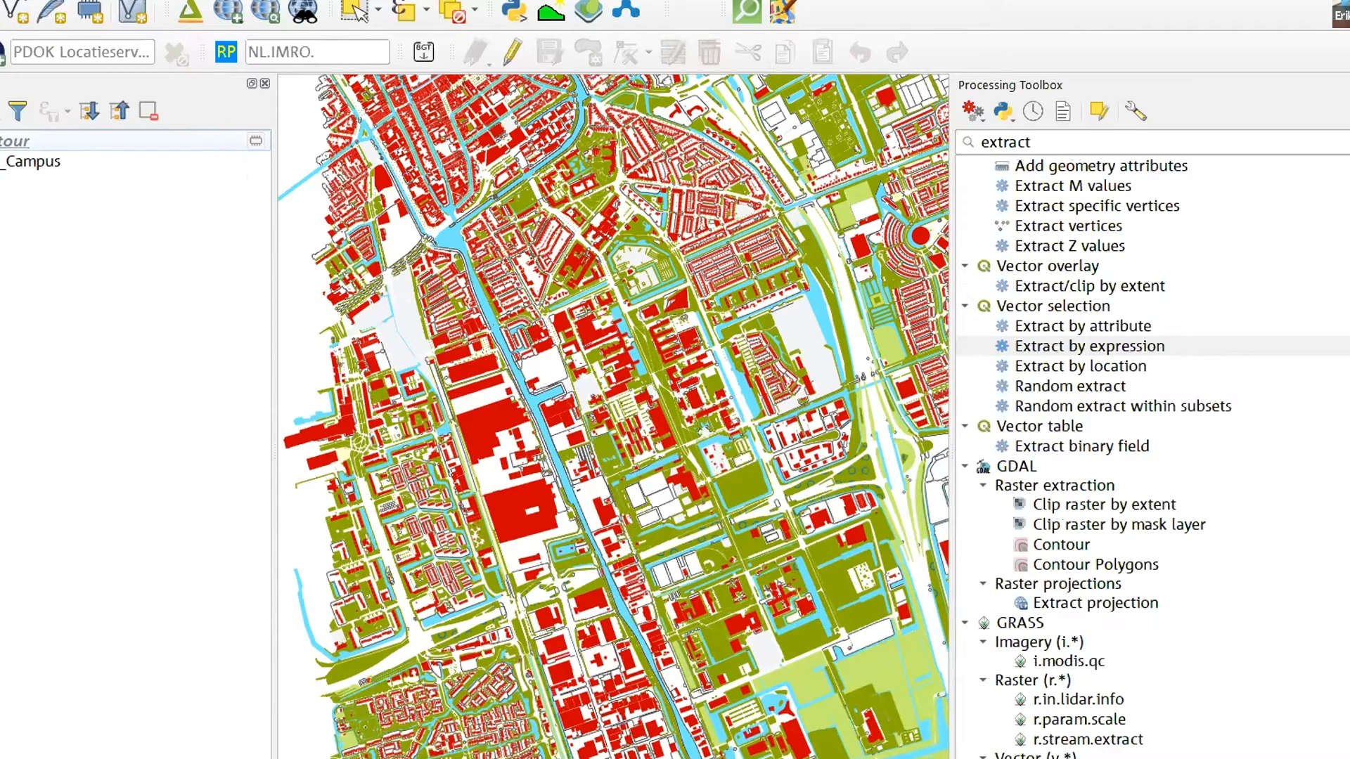
left_click(0, 162)
left_click(0, 162)
left_click(0, 162)
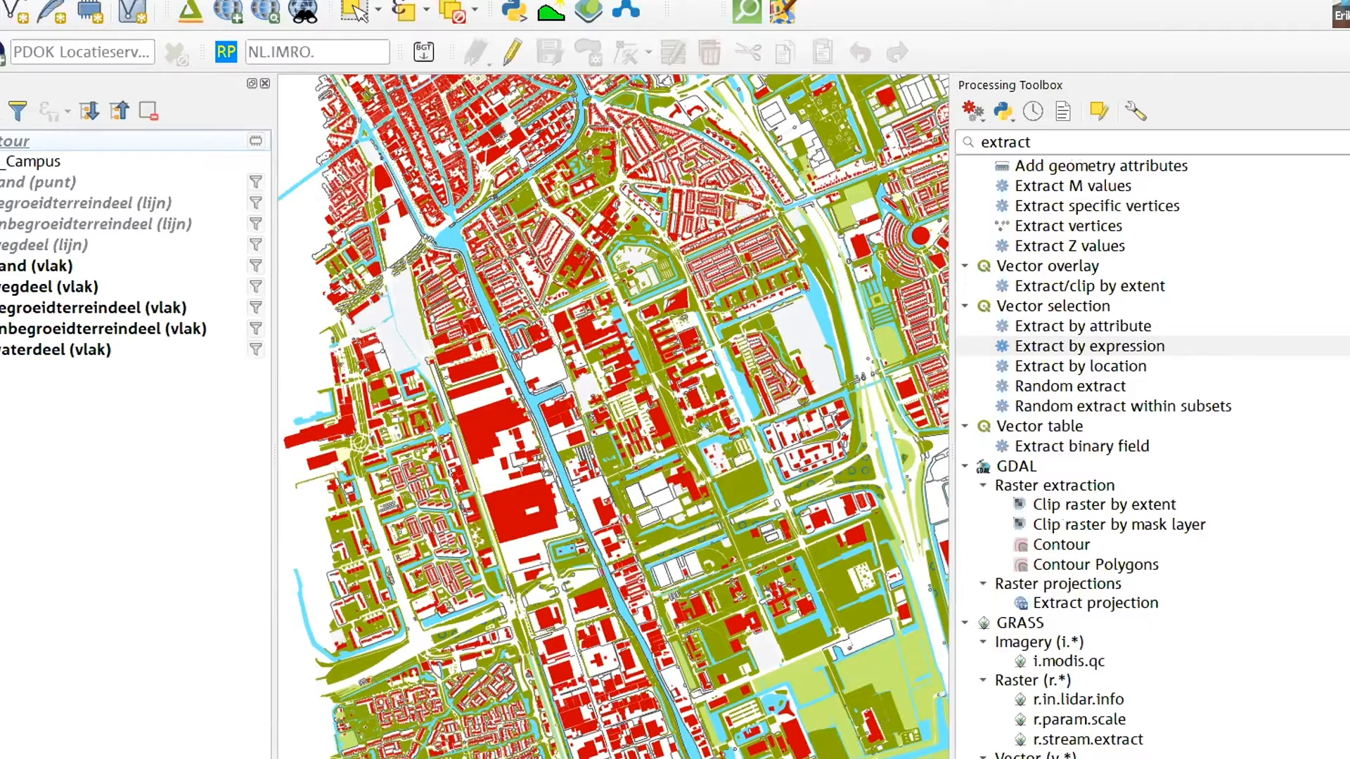
left_click(0, 142)
left_click(0, 141)
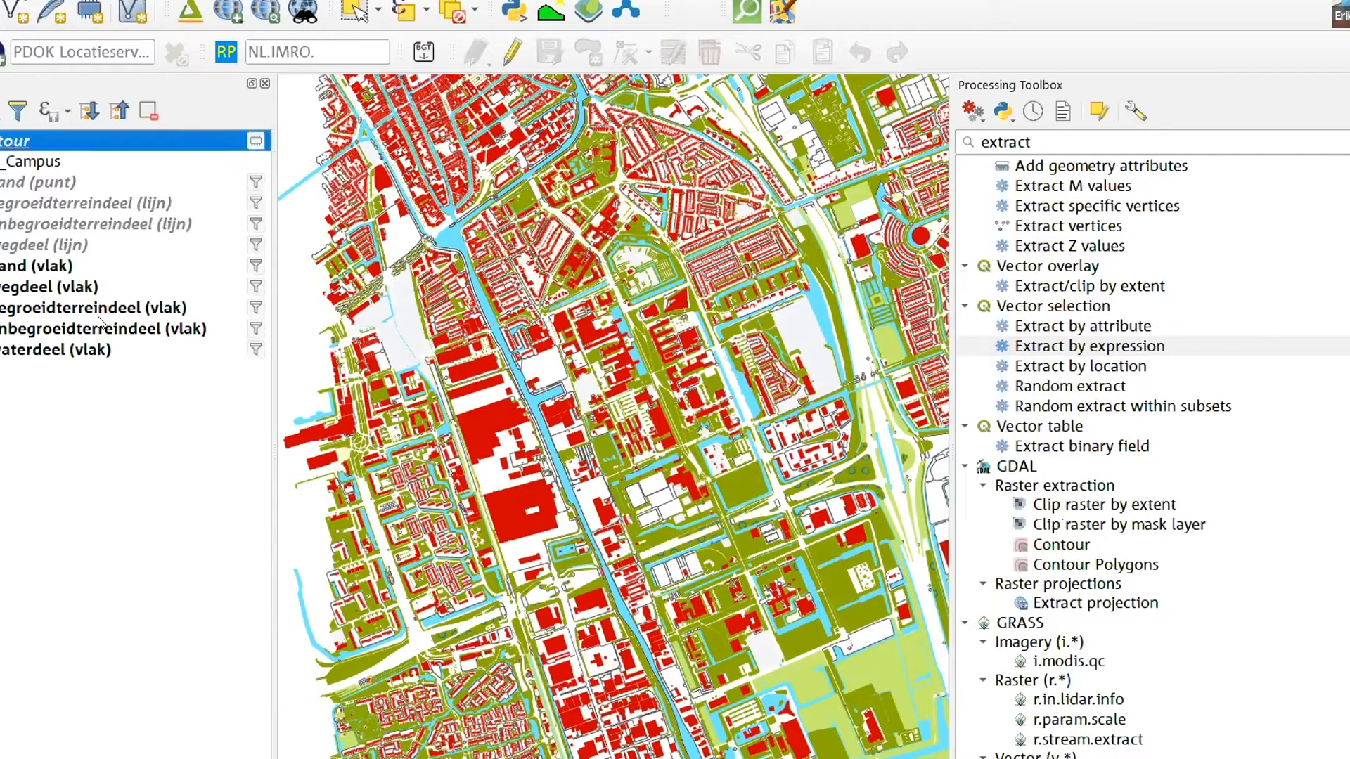
mouse_move(101, 329)
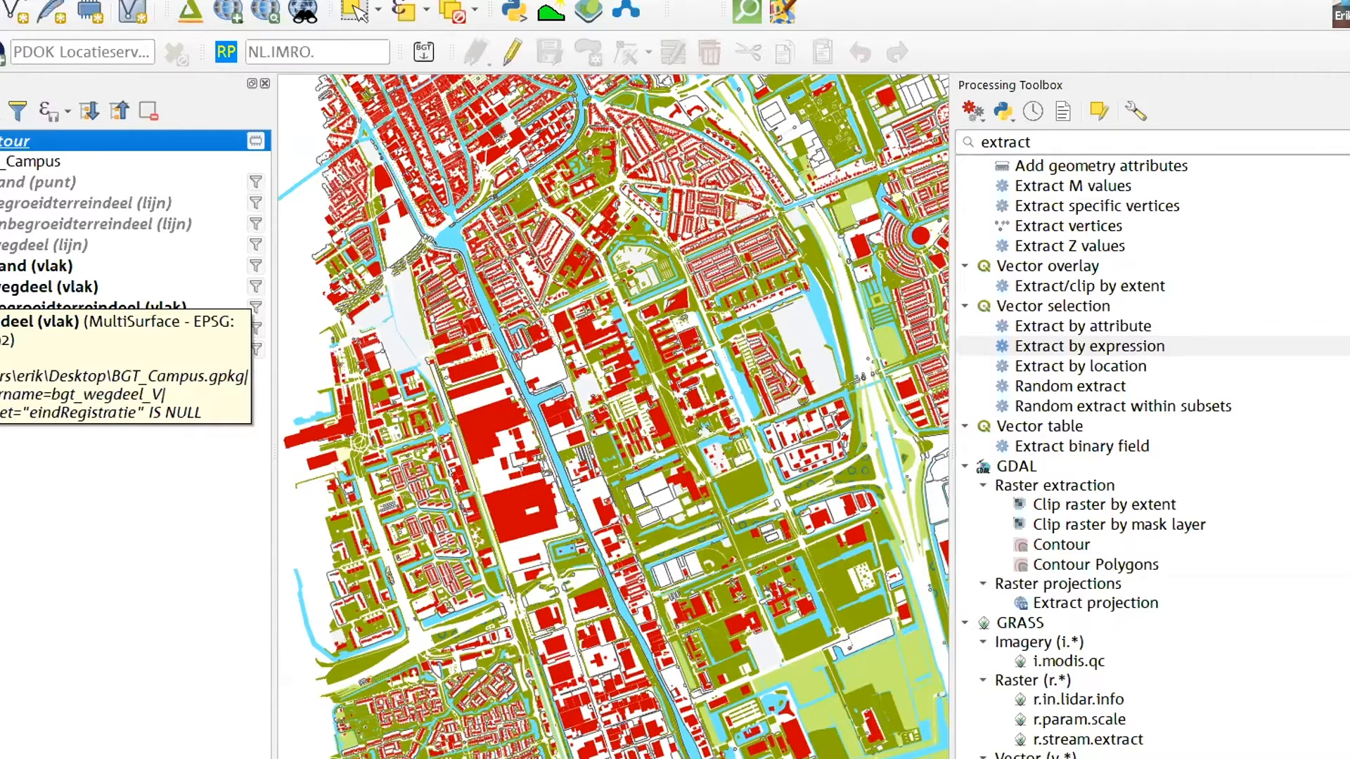
left_click(208, 527)
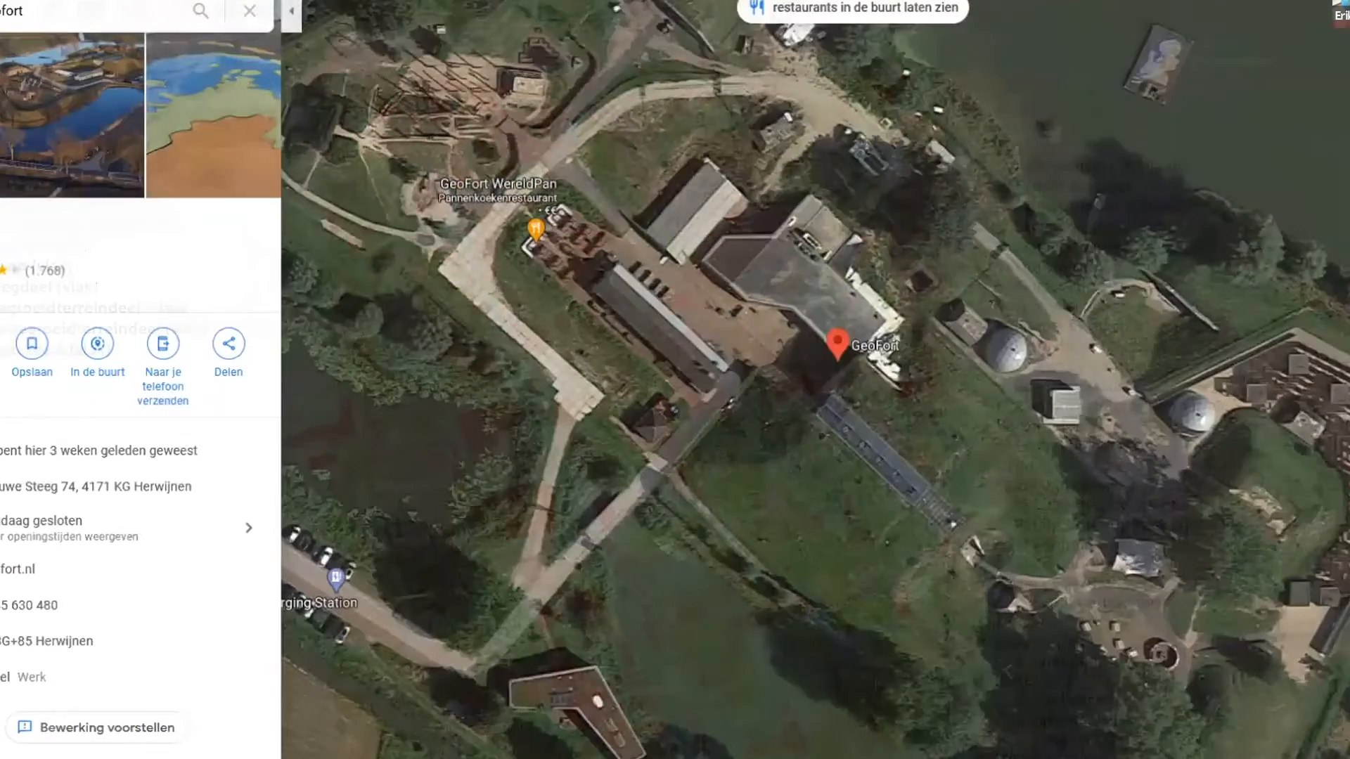
Open the OpenStreetMap website in the browser and find the university campus area south of Delft's centre
key("ctrl+l")
type("openst")
key("Return")
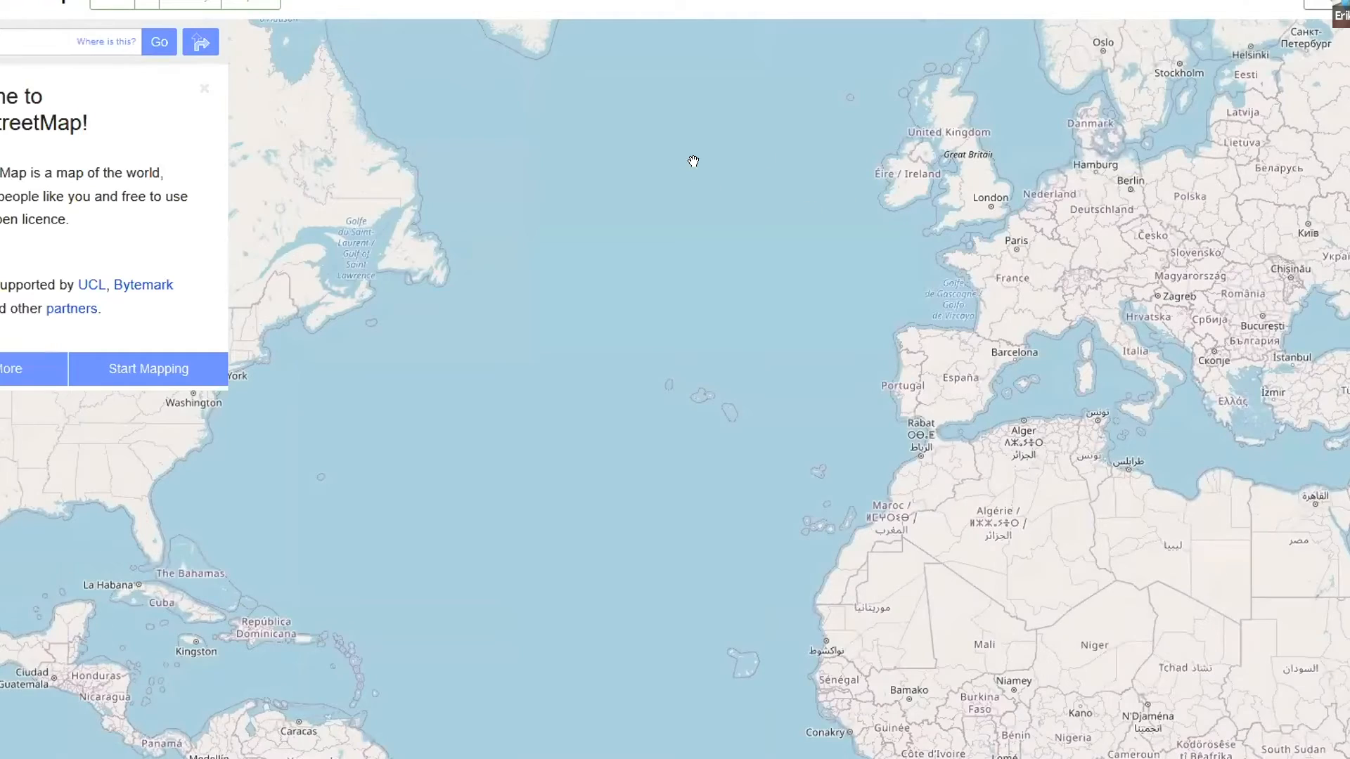
scroll(756, 412, "up", 4)
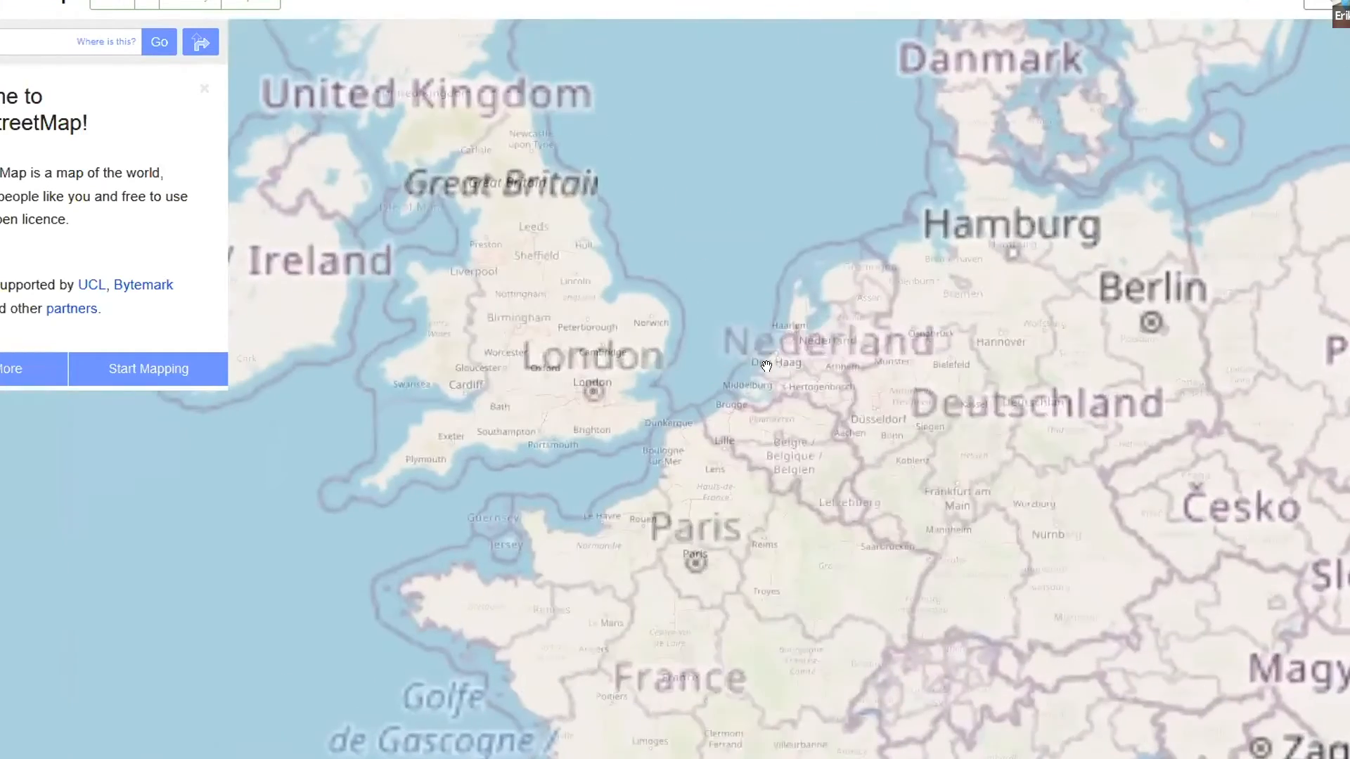
scroll(826, 276, "up", 2)
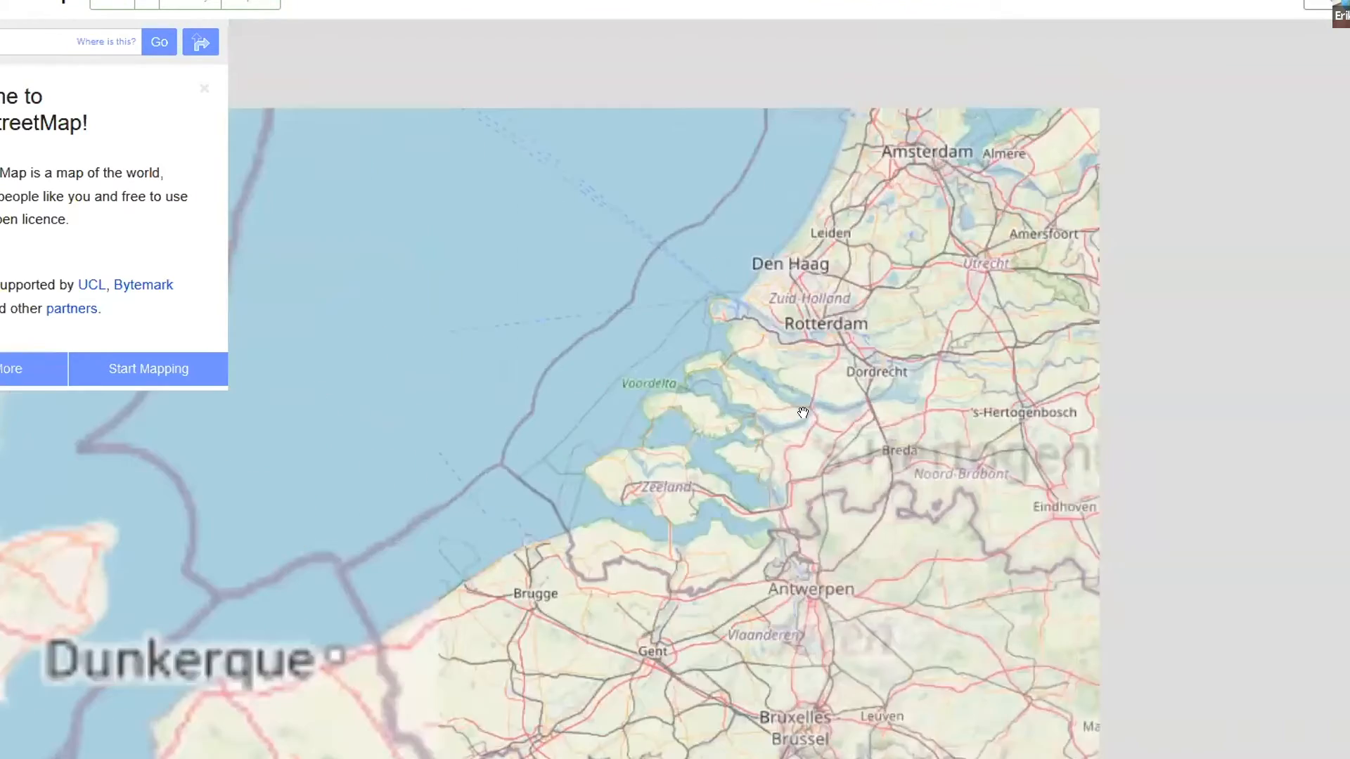
scroll(802, 300, "up", 4)
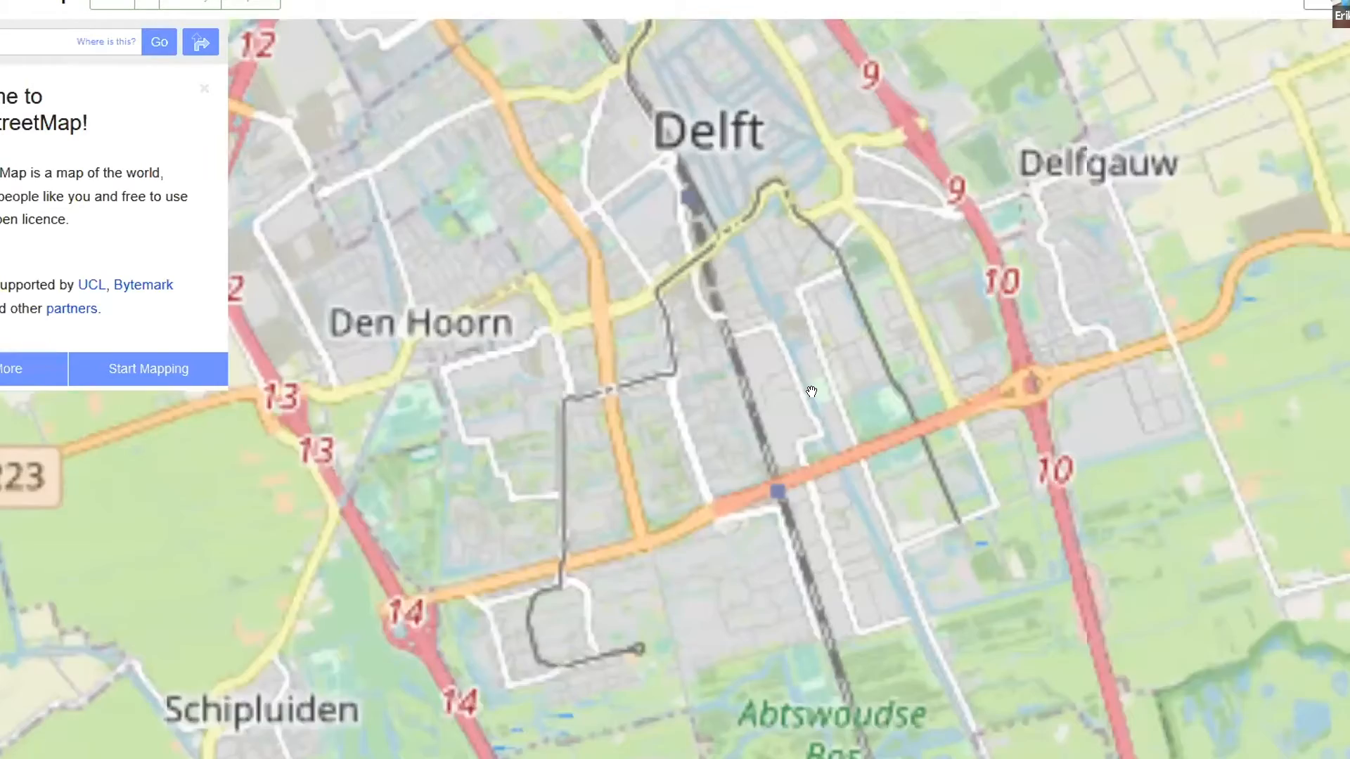
scroll(890, 374, "up", 2)
scroll(874, 409, "up", 2)
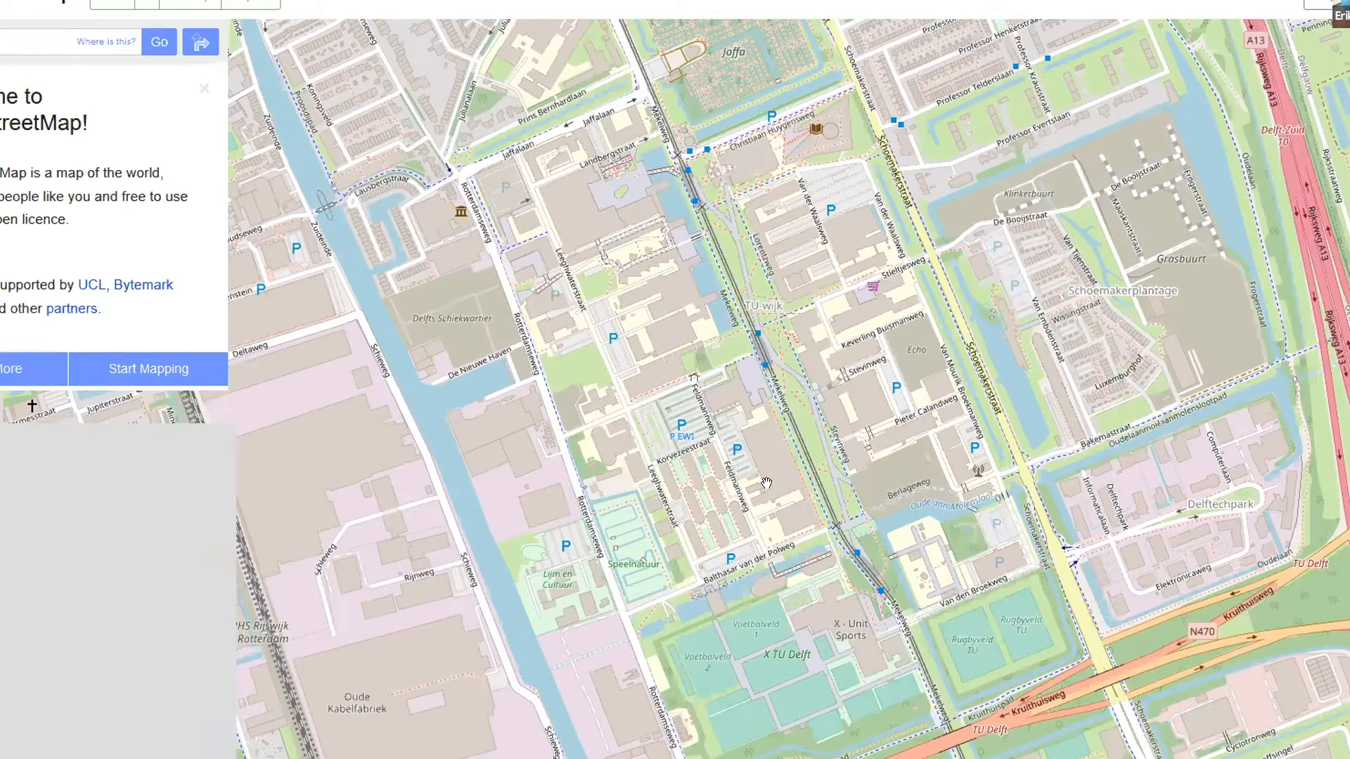
Examine how the campus and the X TU Delft sports fields south of Balthasar van der Polweg are mapped
left_click_drag(926, 646, 933, 650)
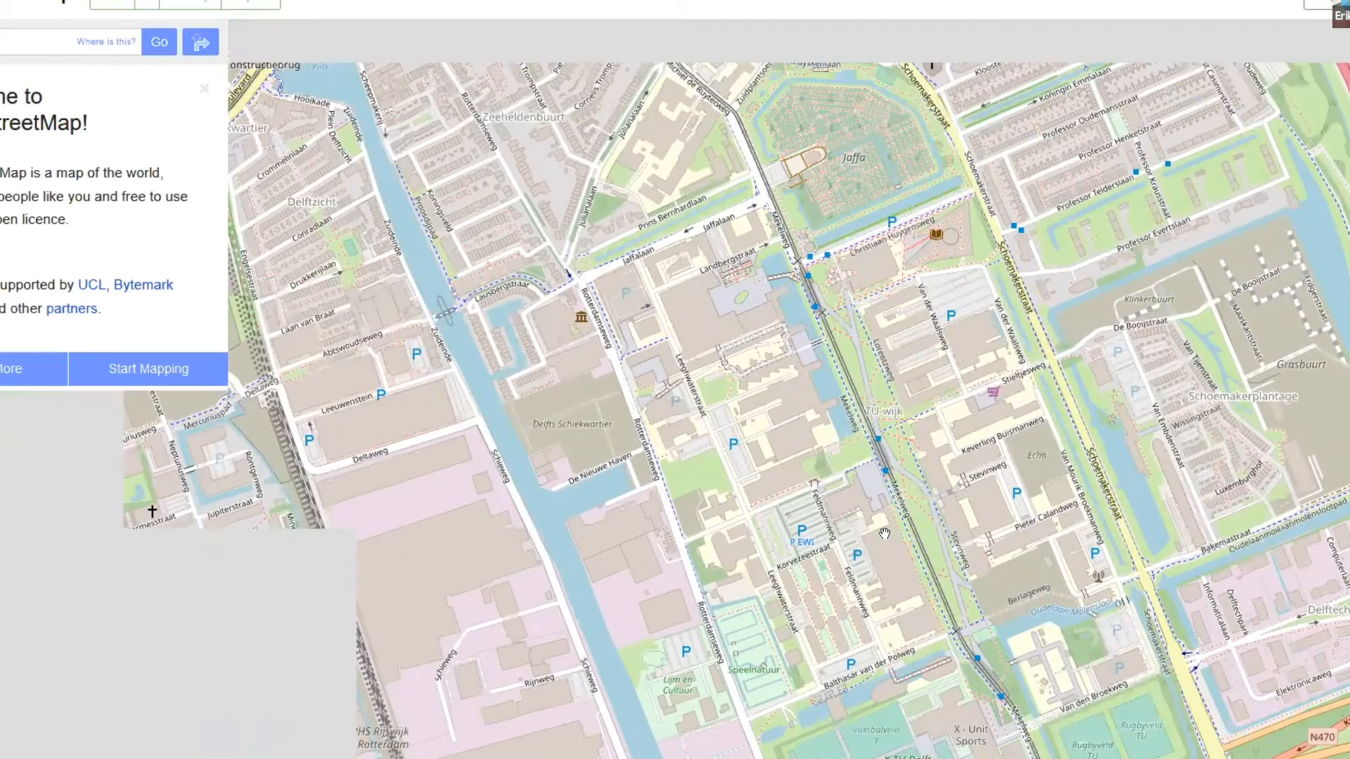
left_click_drag(885, 534, 997, 620)
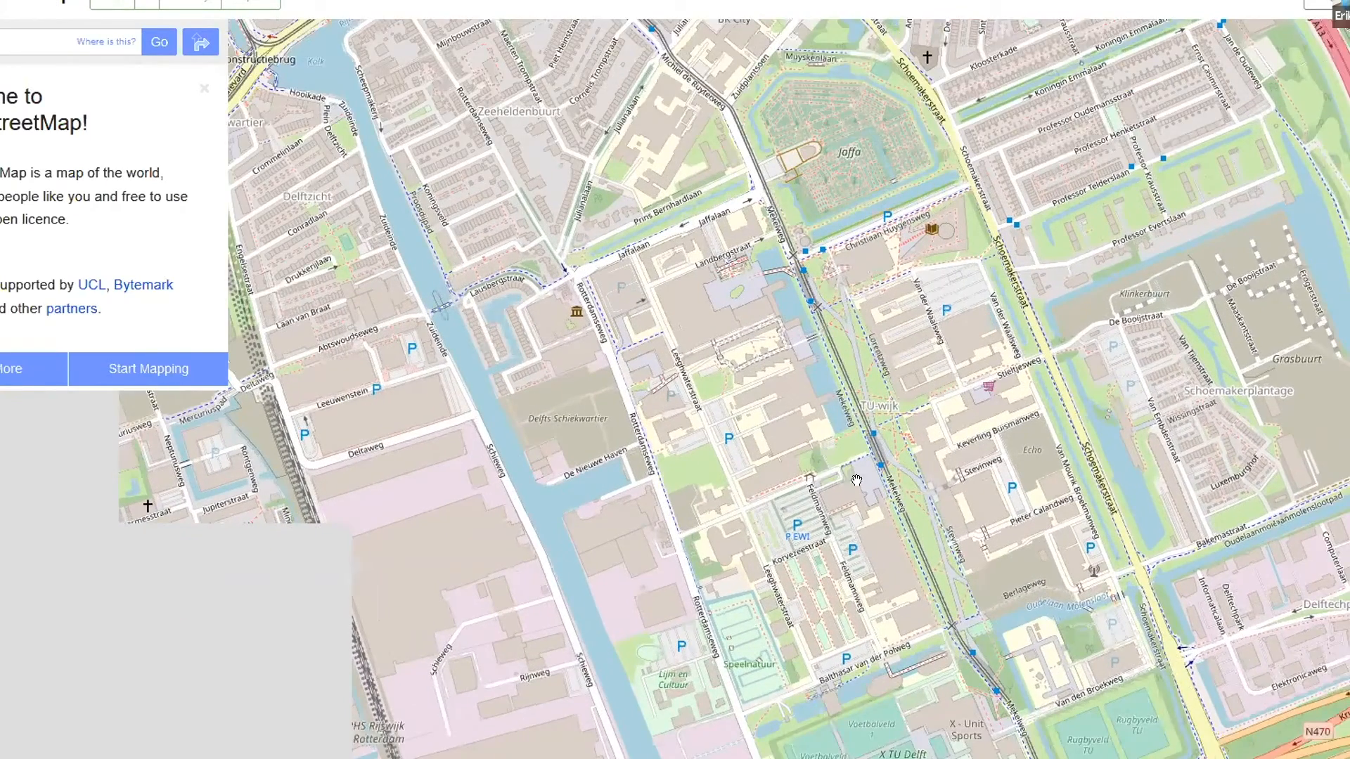
left_click_drag(989, 566, 880, 428)
left_click_drag(867, 504, 866, 507)
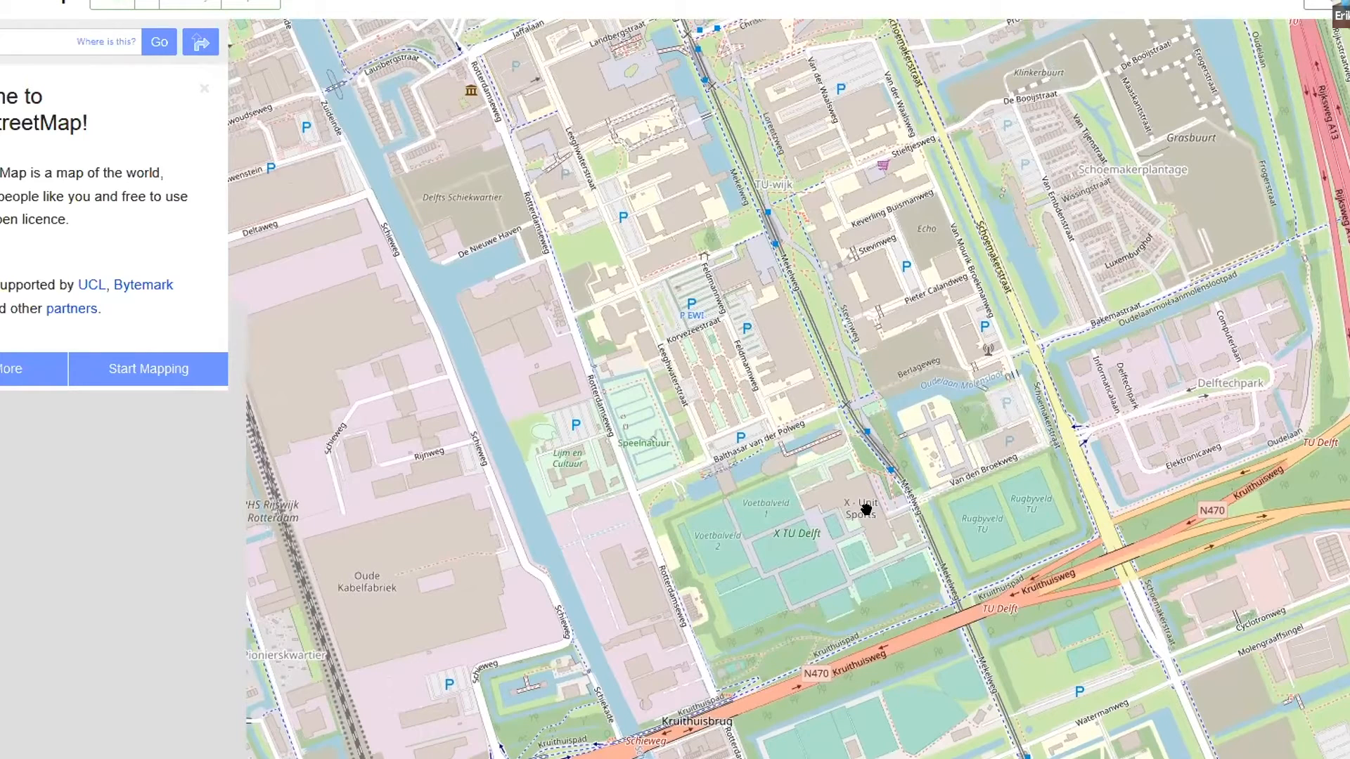
scroll(791, 542, "up", 2)
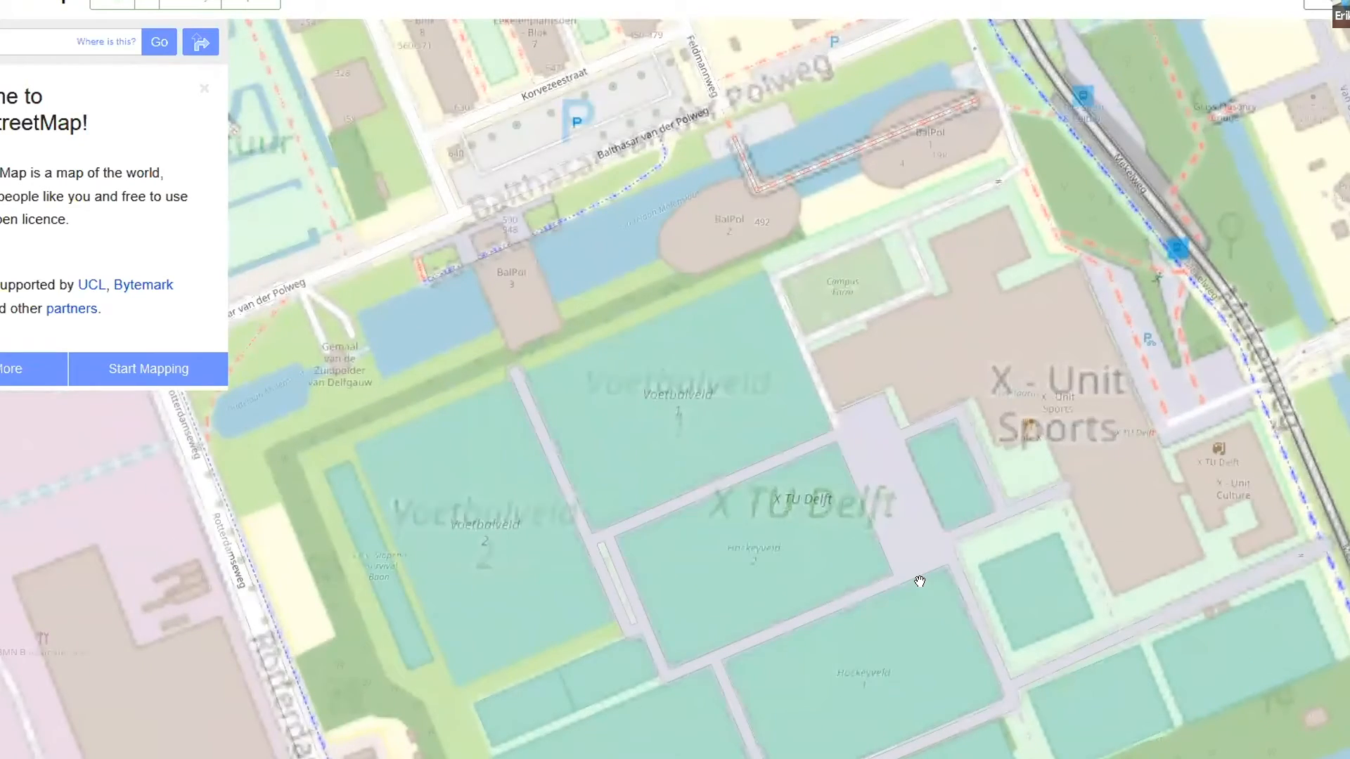
left_click_drag(776, 513, 856, 465)
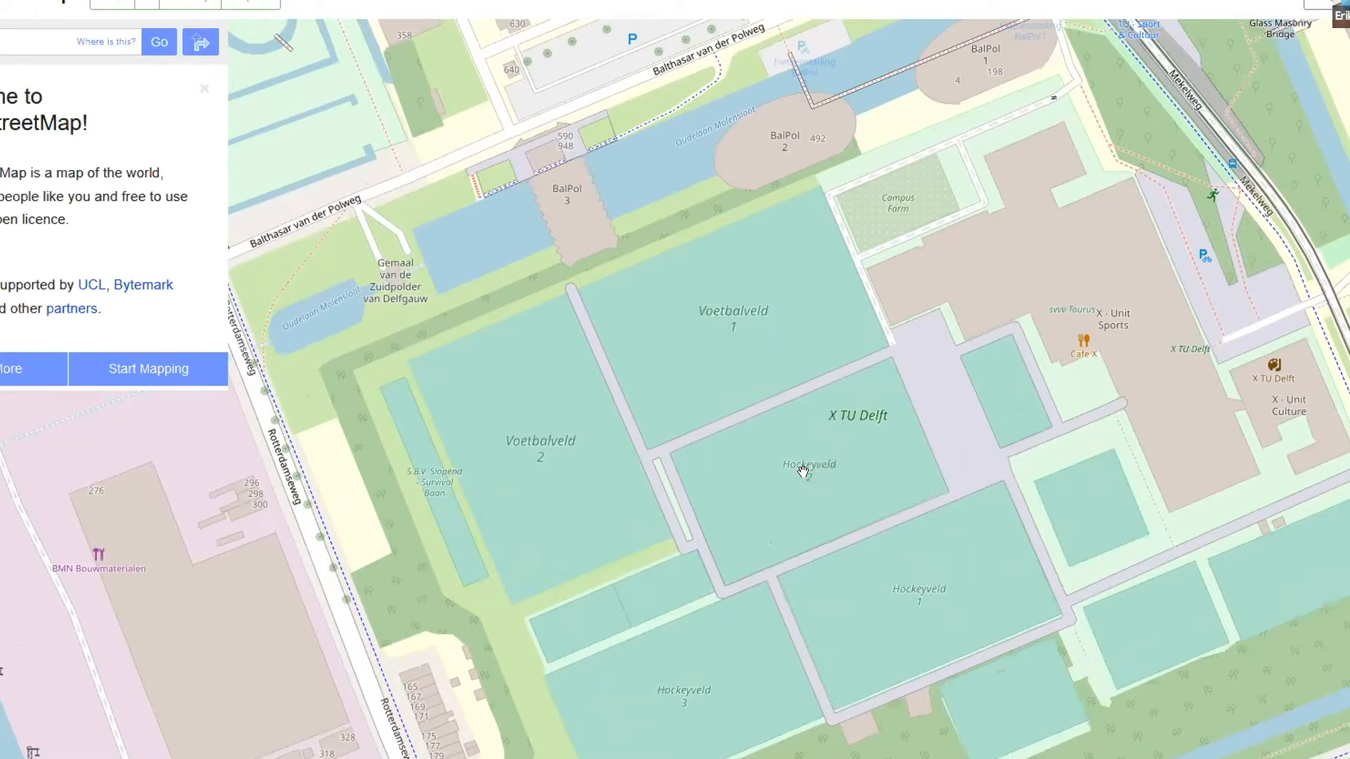
left_click_drag(780, 466, 701, 620)
left_click_drag(1044, 387, 1008, 682)
Examine the mapped buildings, roads and parking areas around Mekelpark and Schoemakerstraat
scroll(845, 553, "down", 4)
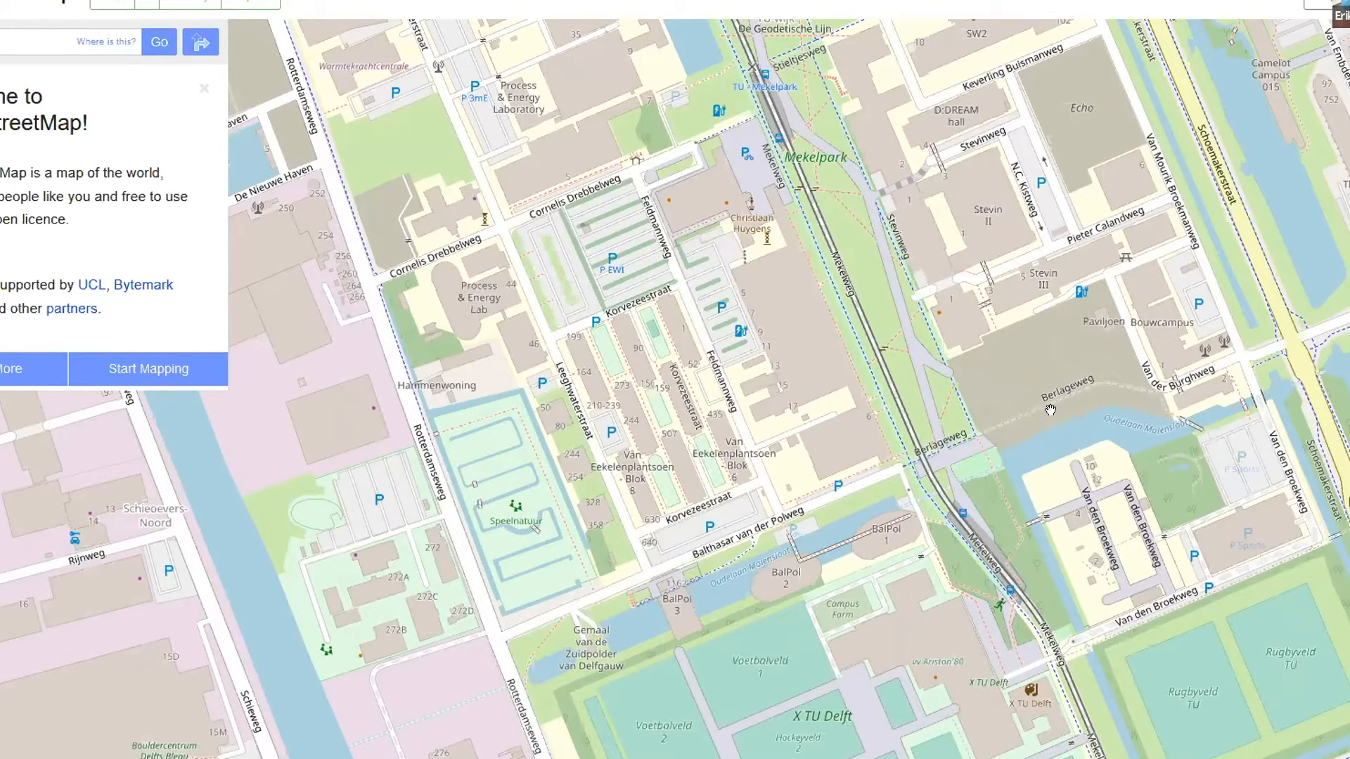
left_click_drag(866, 586, 756, 686)
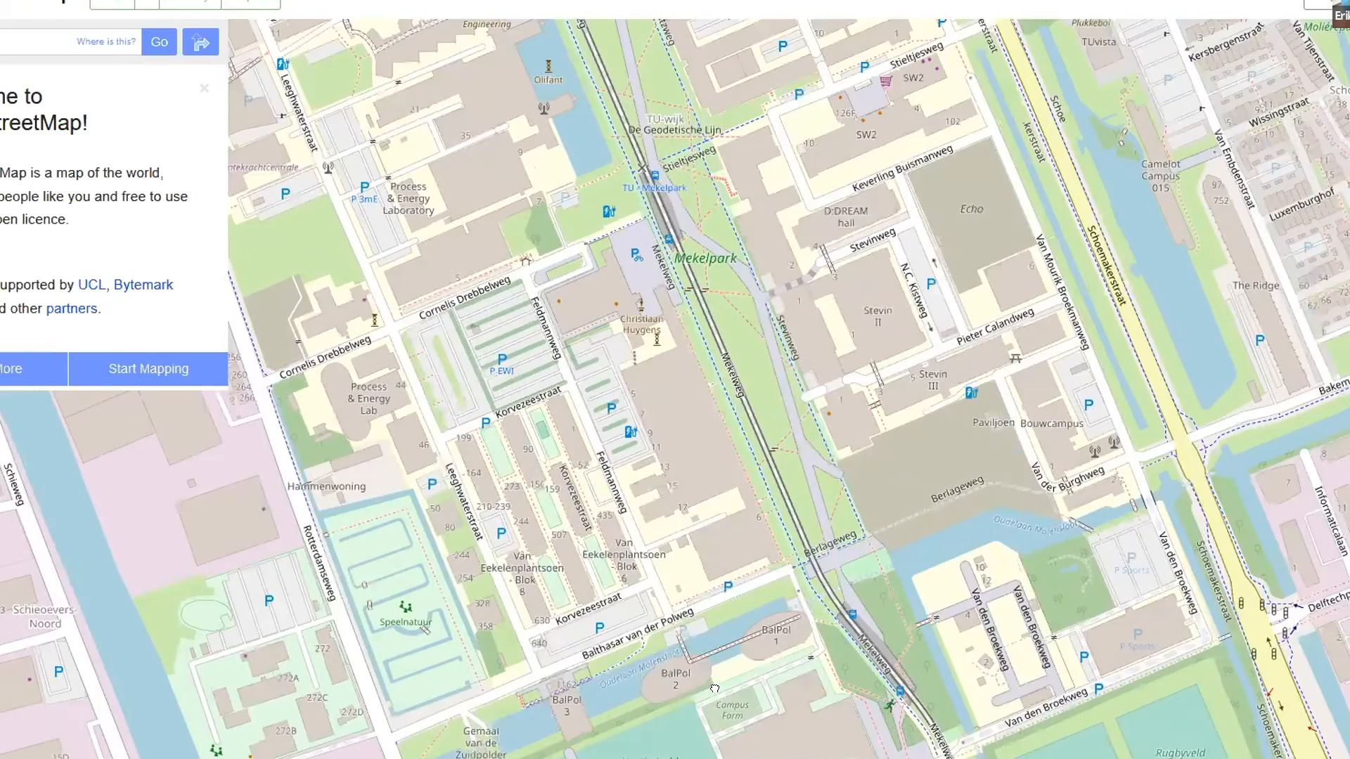
left_click_drag(869, 468, 784, 605)
left_click_drag(879, 512, 816, 604)
left_click_drag(1067, 407, 856, 624)
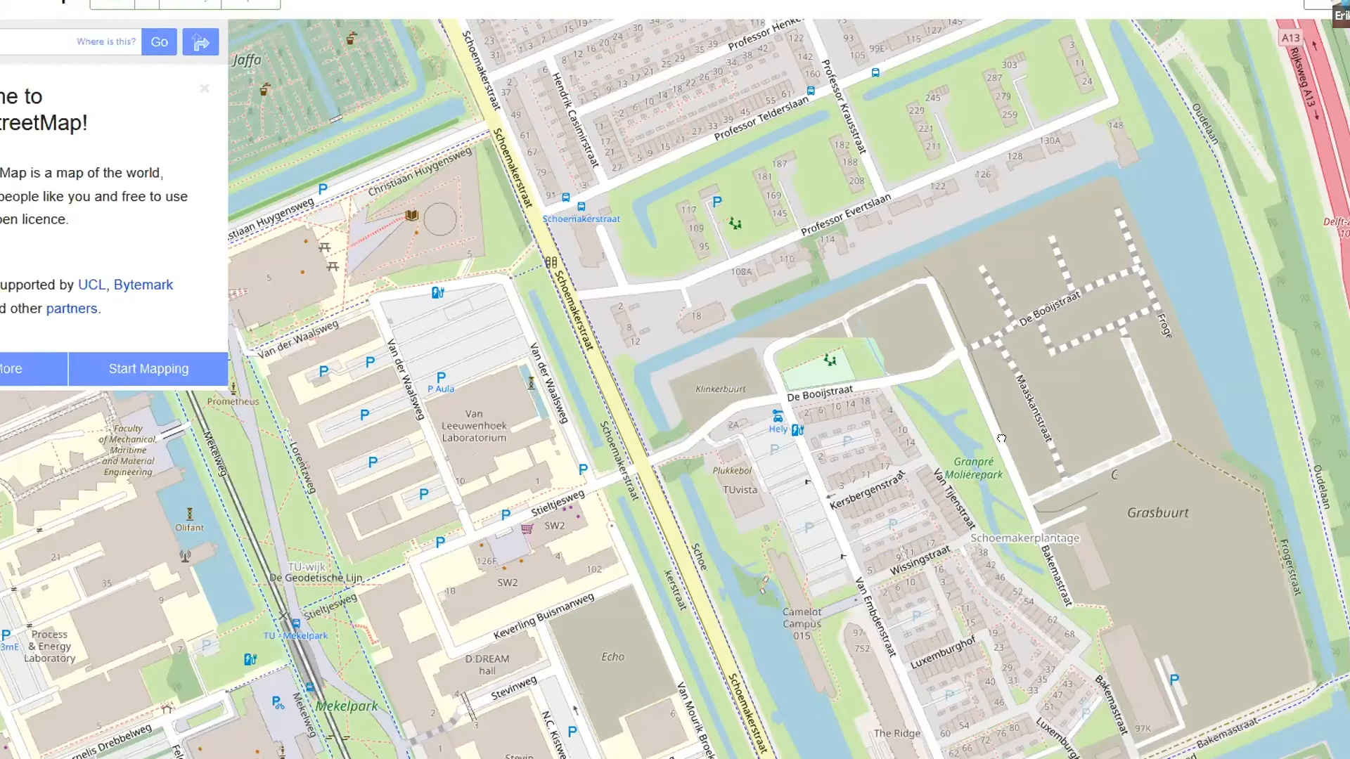
left_click_drag(1218, 708, 1282, 686)
left_click_drag(881, 553, 945, 531)
left_click_drag(996, 686, 1096, 646)
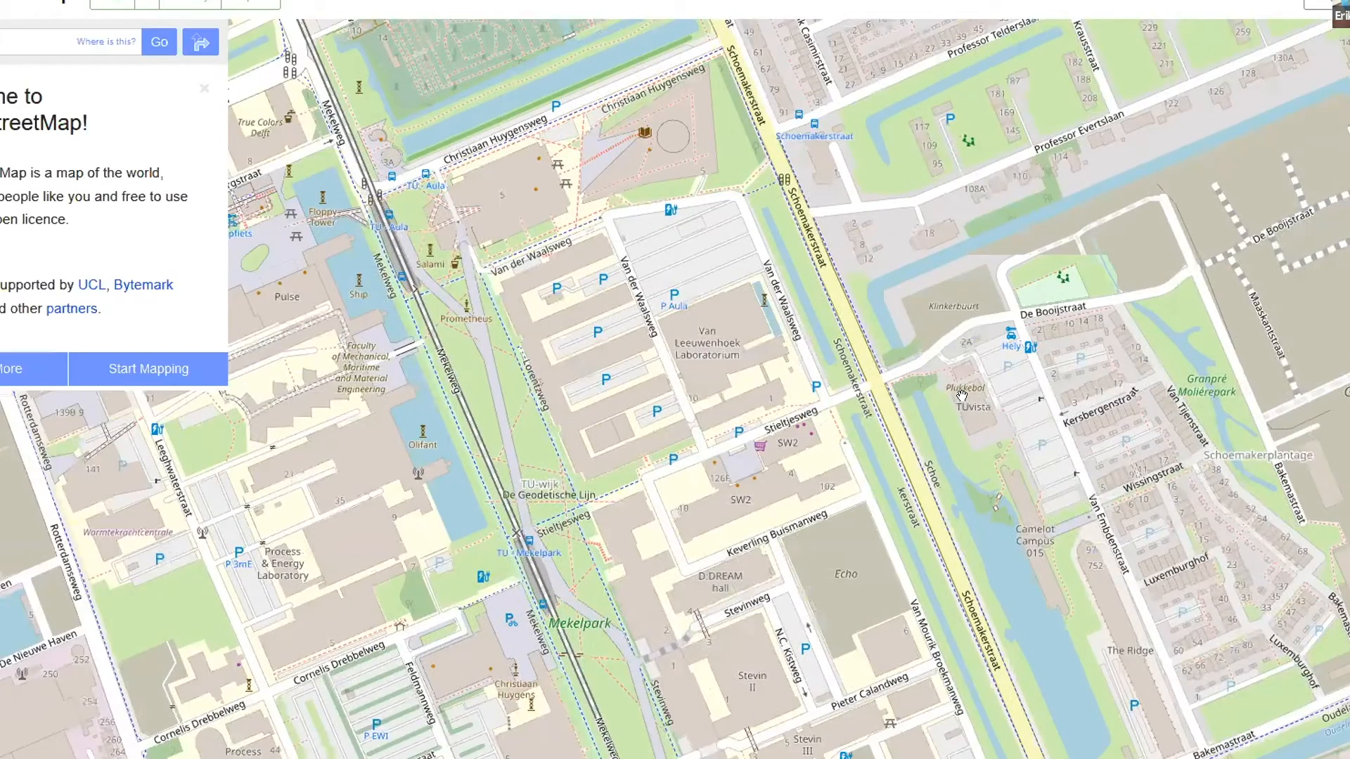
left_click_drag(901, 342, 943, 401)
Examine the mapped paths, trees and water around the Jaffa cemetery north of the campus
left_click_drag(757, 114, 1109, 342)
scroll(813, 123, "up", 3)
left_click_drag(794, 422, 846, 269)
left_click_drag(1043, 378, 997, 315)
scroll(771, 308, "down", 2)
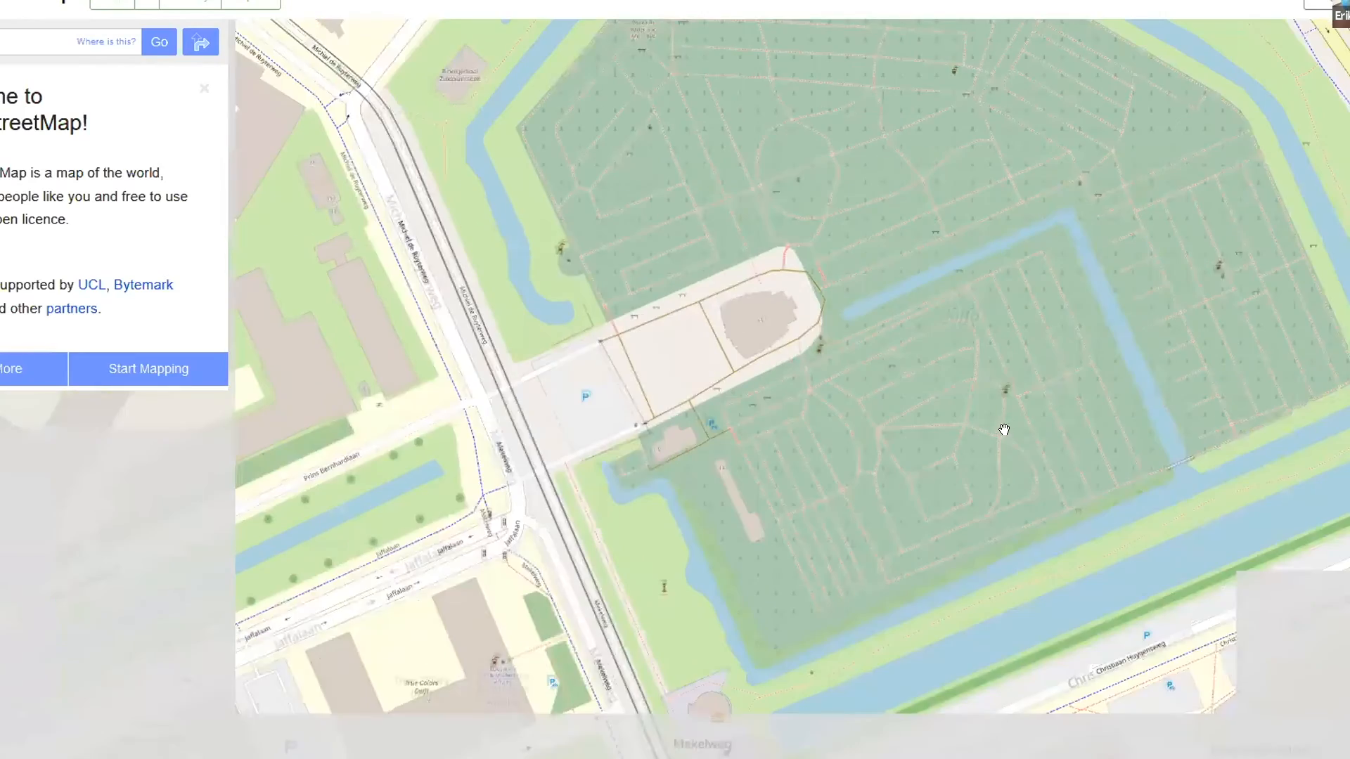
left_click_drag(900, 430, 1092, 522)
left_click_drag(1086, 256, 1137, 382)
left_click_drag(1050, 633, 1152, 535)
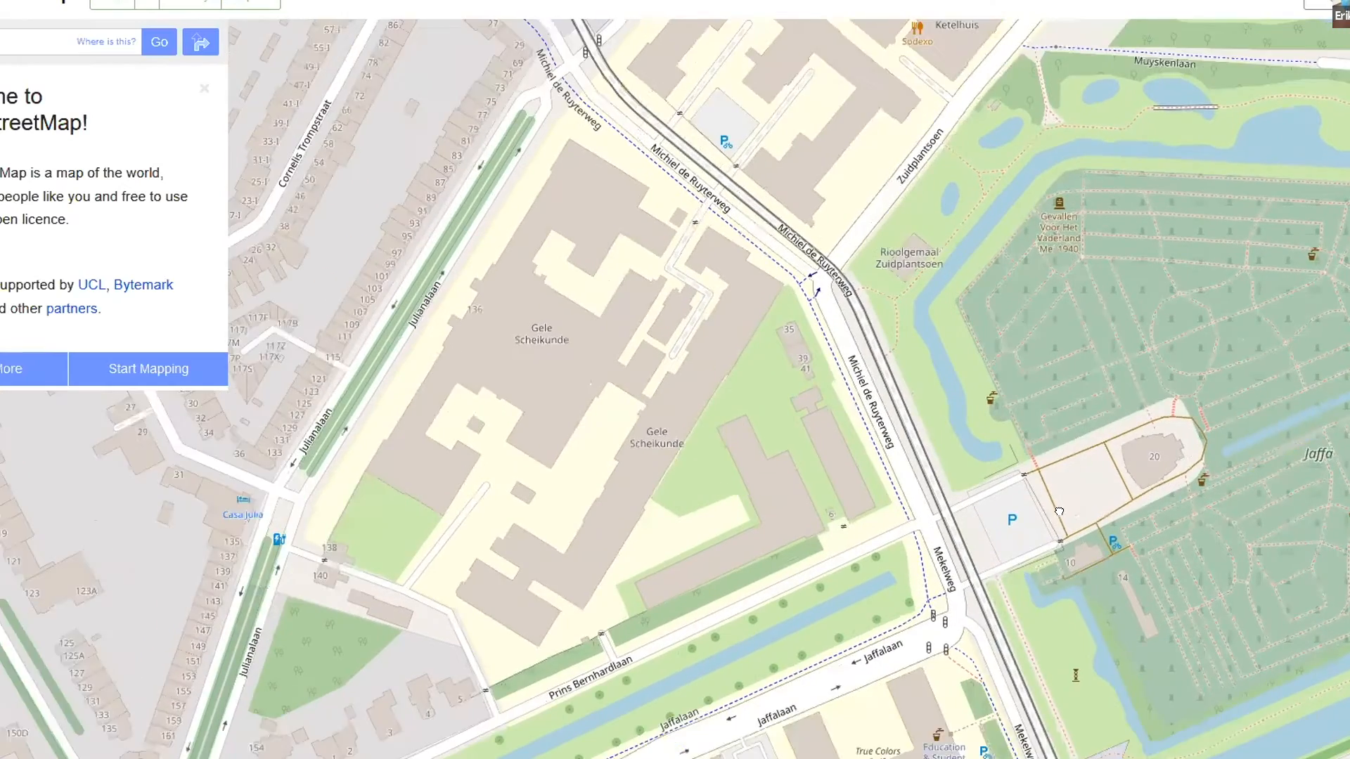
Examine the map detail of the Faculty of Architecture building and its parking areas on Julianalaan
mouse_move(1060, 512)
left_mouse_down()
mouse_move(1091, 304)
mouse_move(1055, 498)
left_mouse_up()
left_click_drag(957, 378, 1047, 648)
left_click_drag(958, 477, 1034, 692)
left_click_drag(1030, 270, 814, 504)
scroll(814, 504, "up", 1)
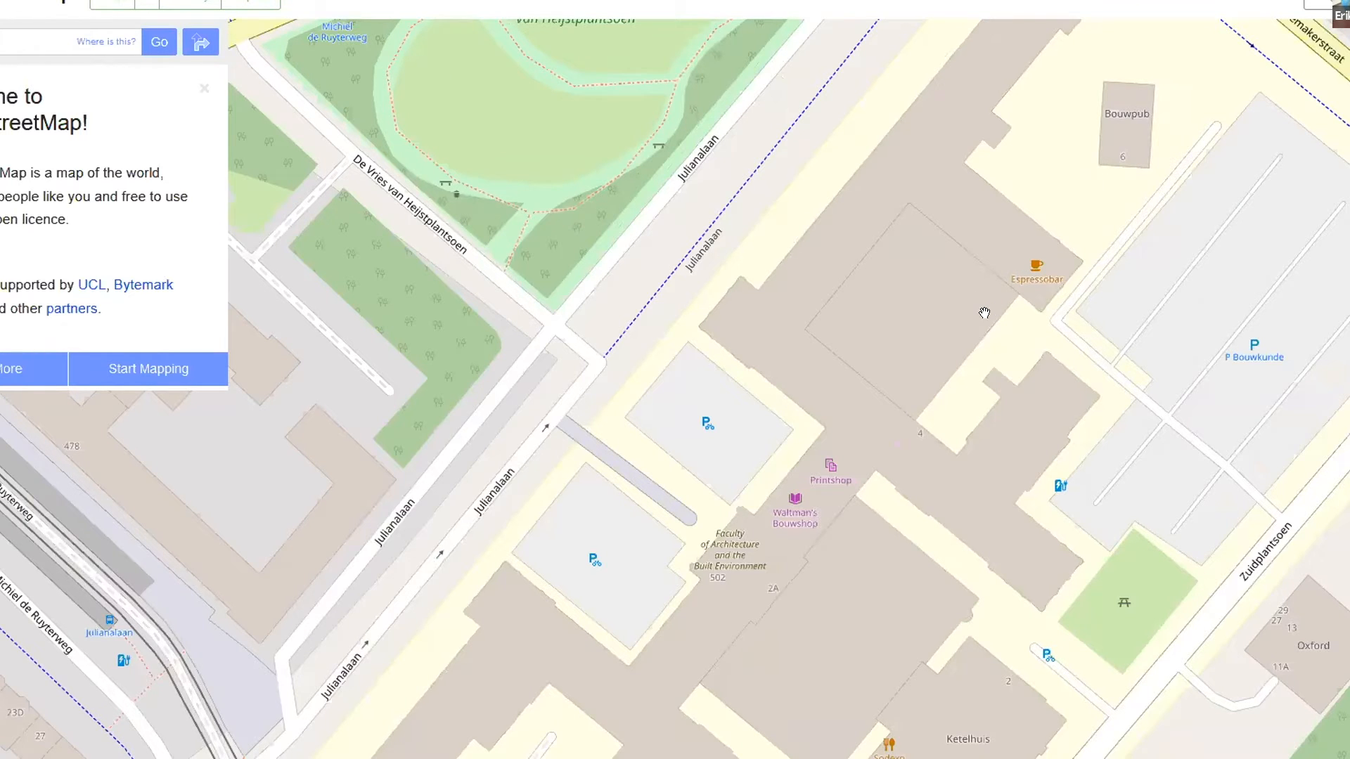
Query the map features at the canal beside Zuideinde and open the tag details of its water area
scroll(991, 312, "down", 1)
scroll(960, 288, "down", 3)
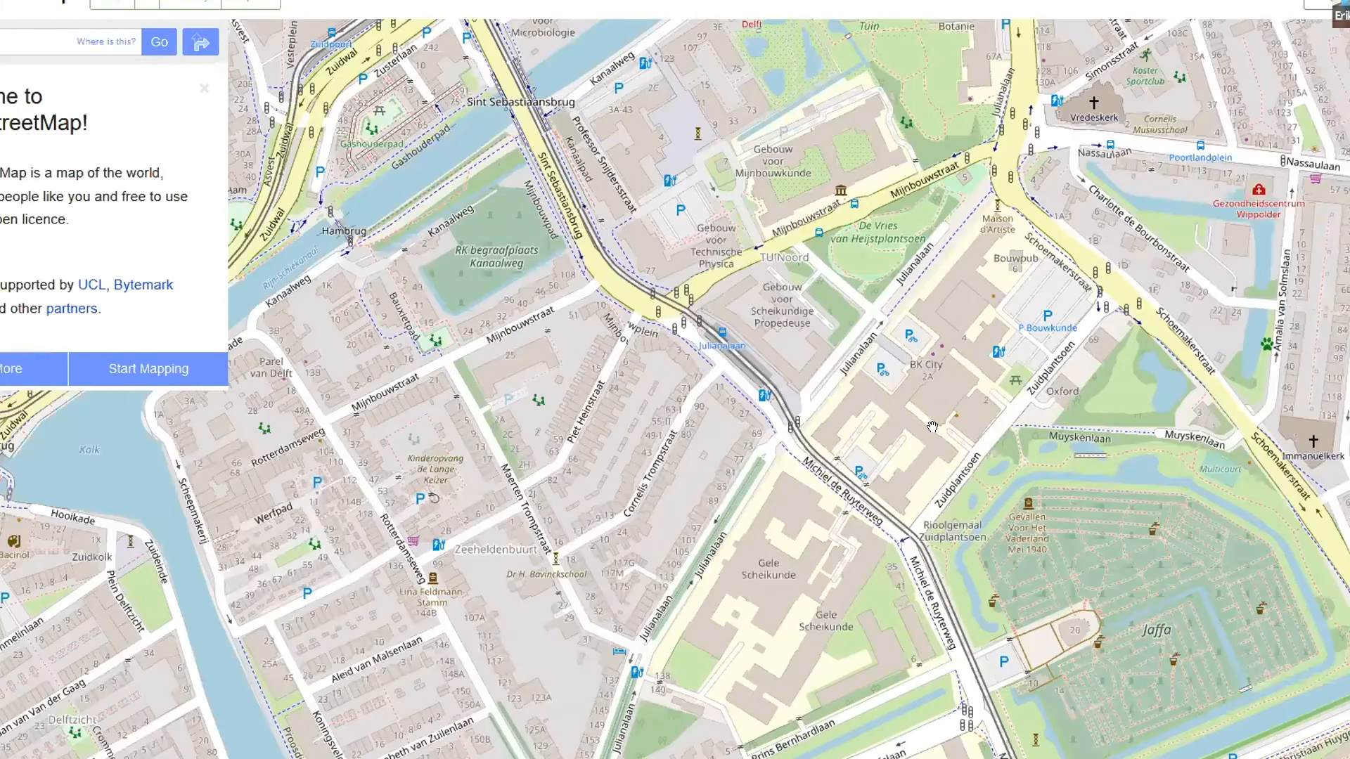
left_click_drag(1222, 453, 1145, 304)
left_click_drag(595, 485, 1167, 461)
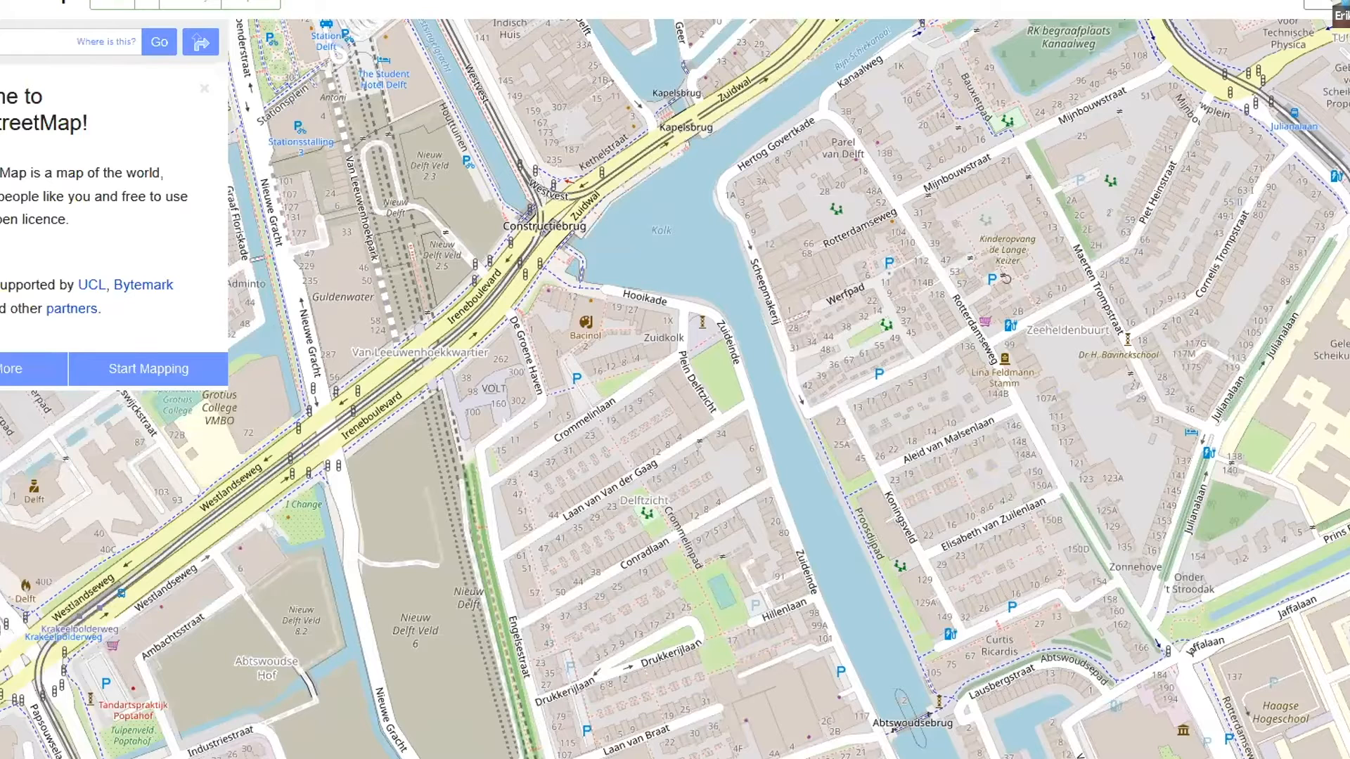
left_click(846, 602)
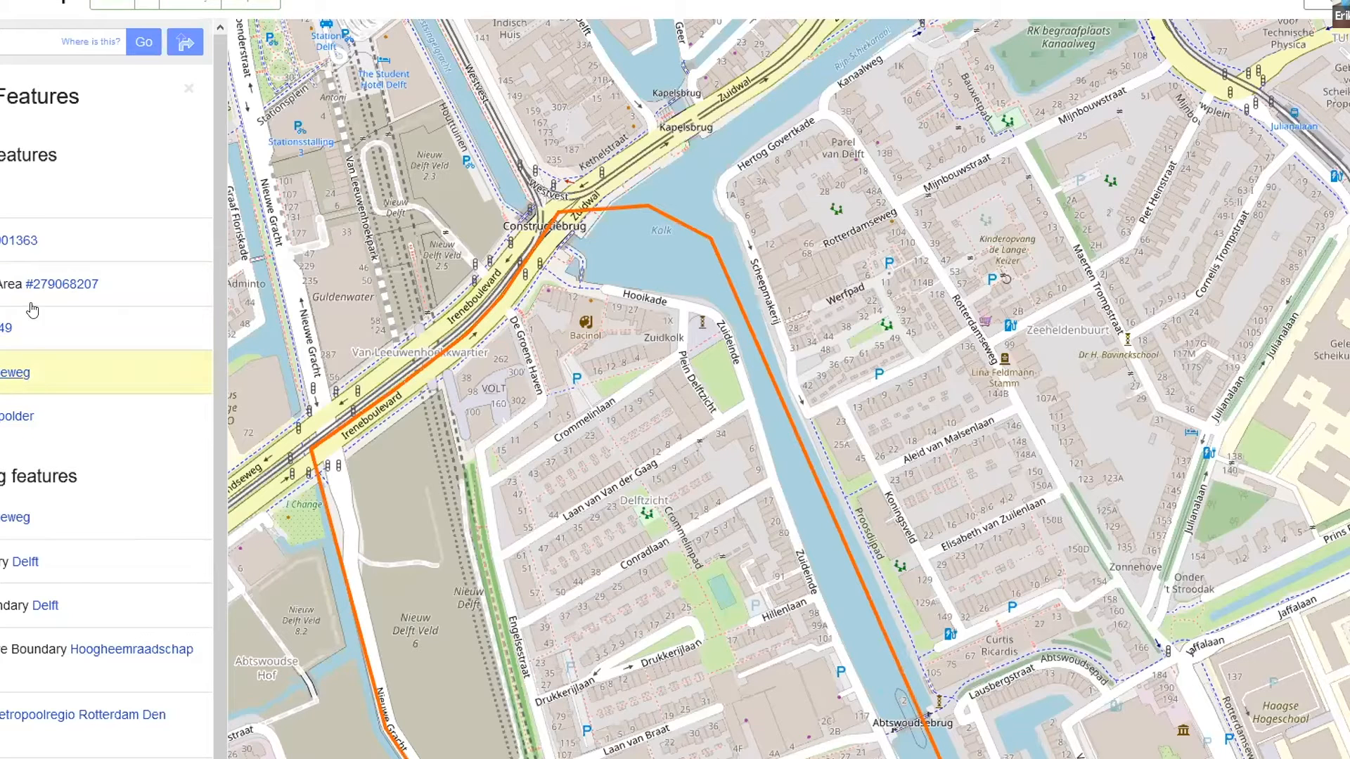
left_click(4, 245)
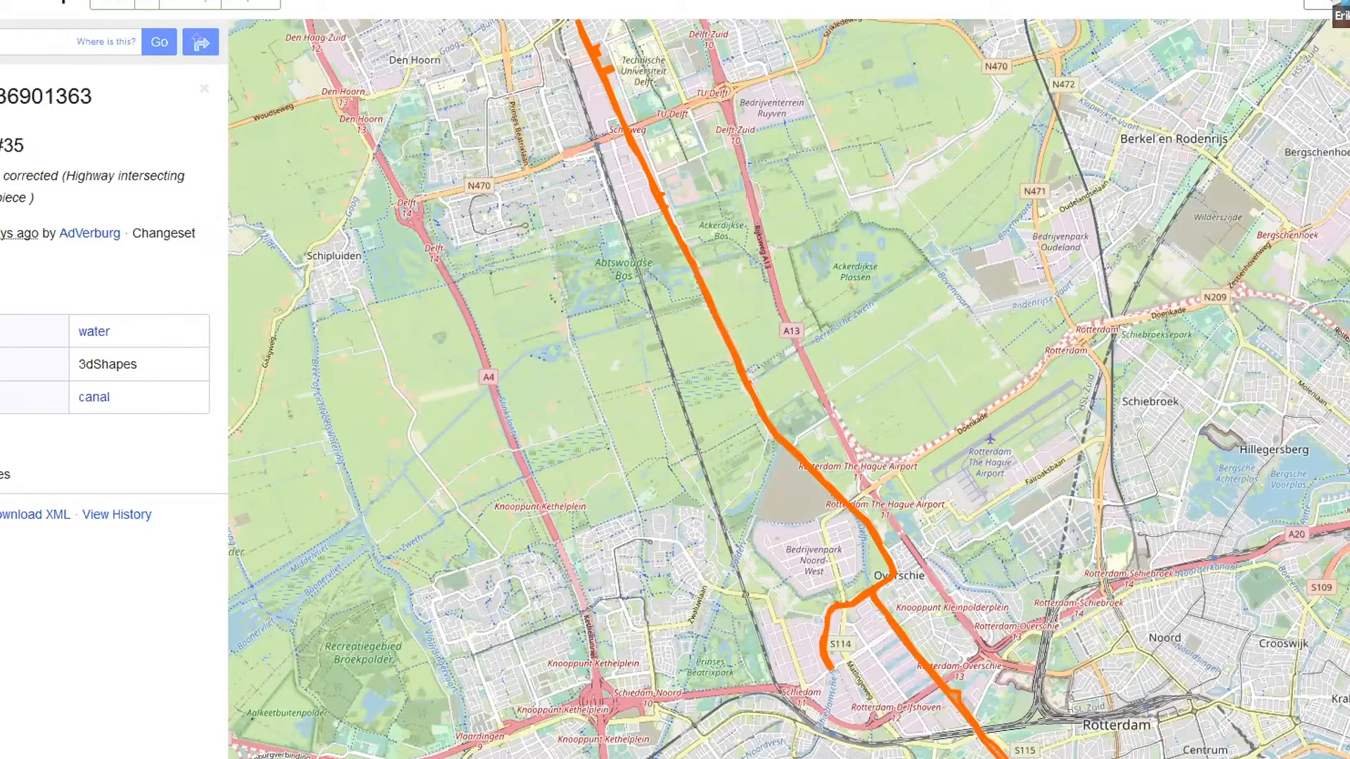
mouse_move(1, 239)
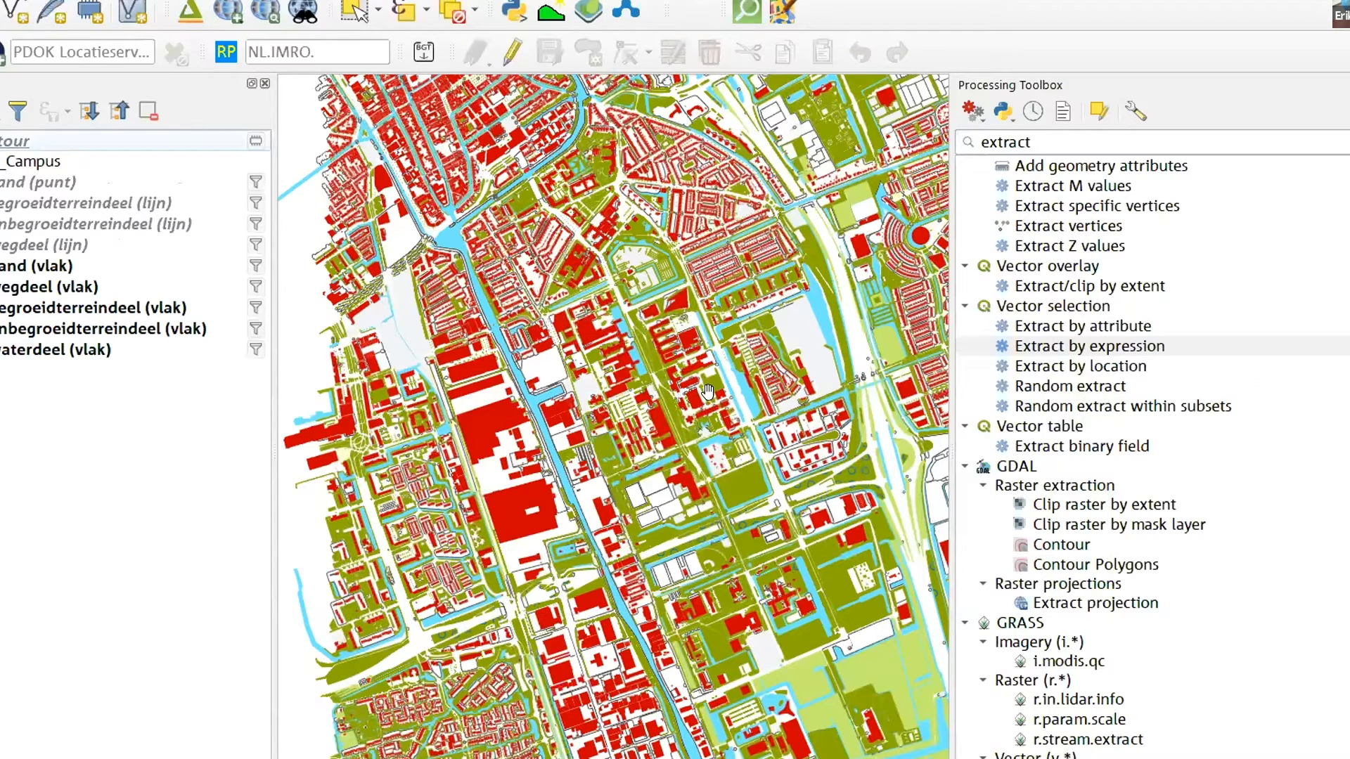
Switch back to QGIS and set up a QuickOSM quick query with key natural and value water
left_click(748, 10)
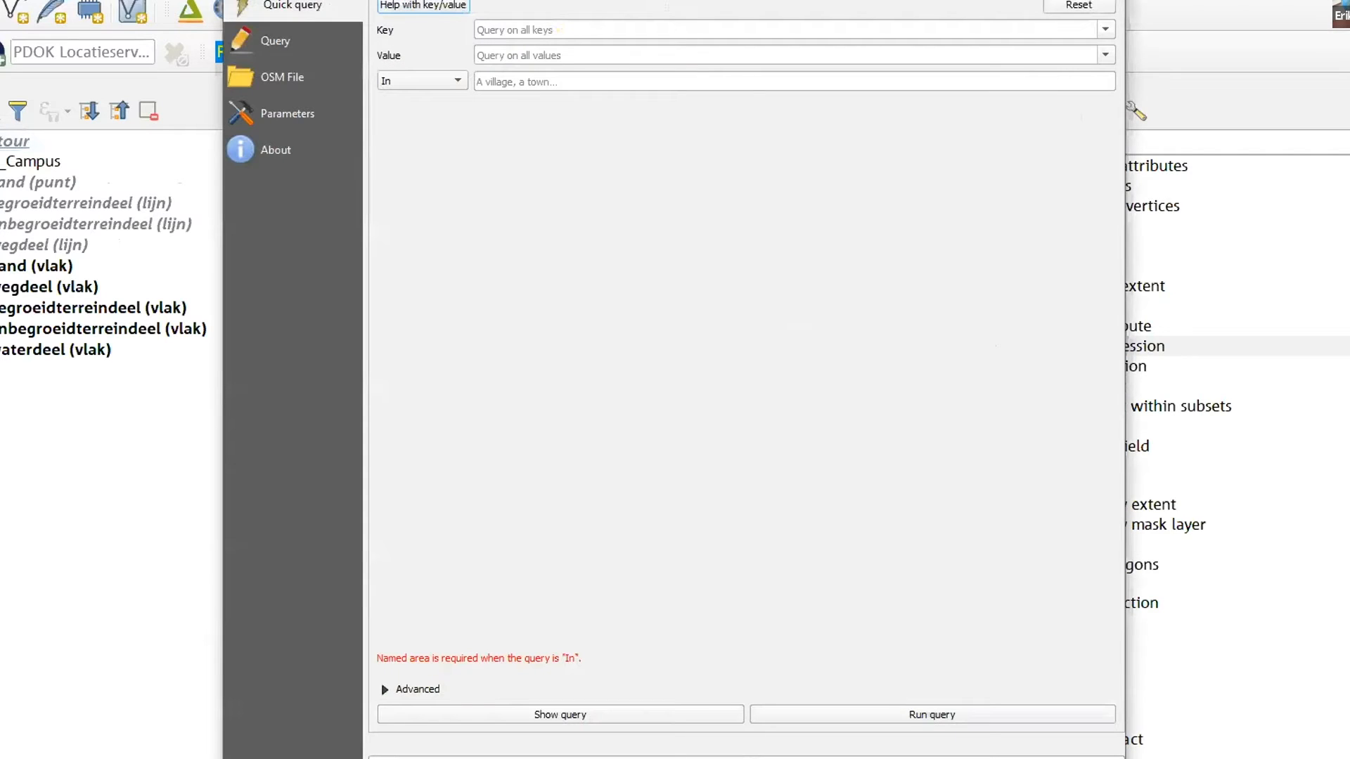
left_click_drag(497, 0, 427, 81)
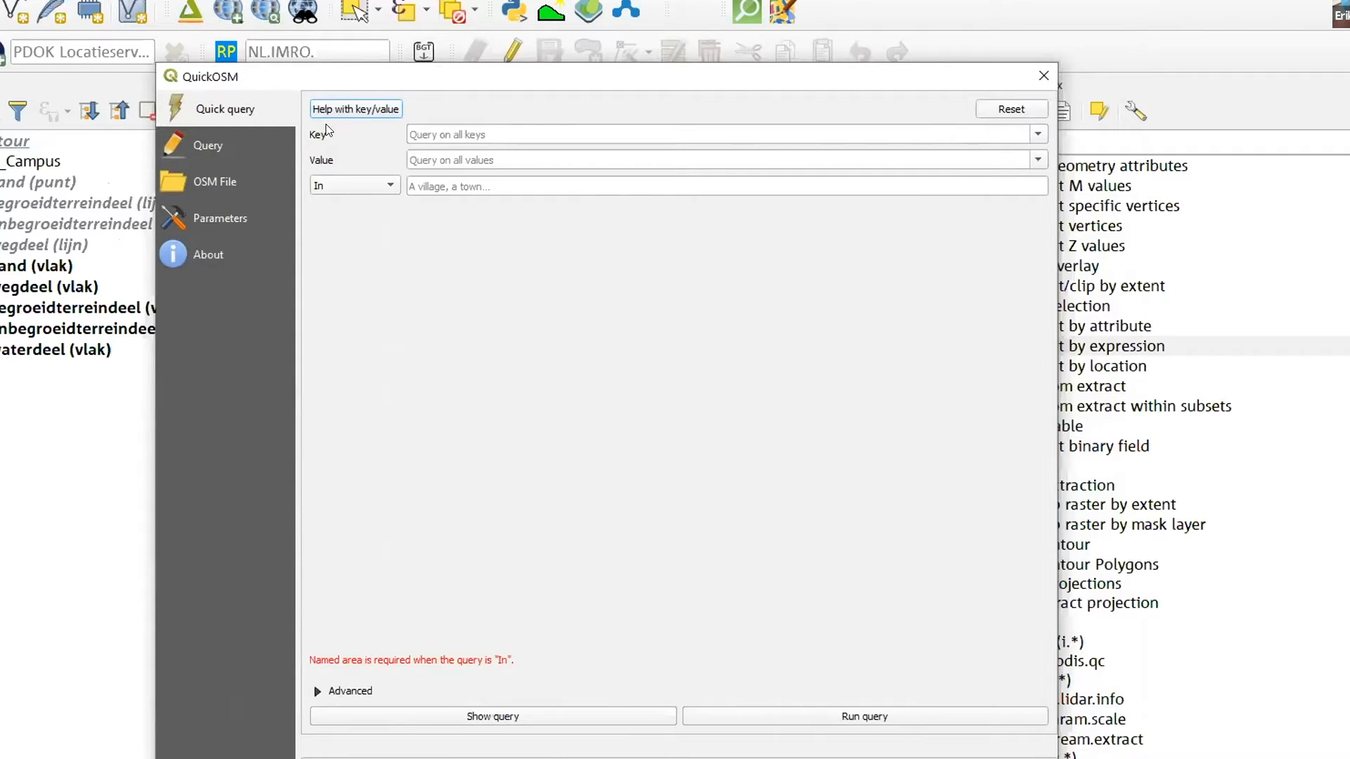
left_click(528, 132)
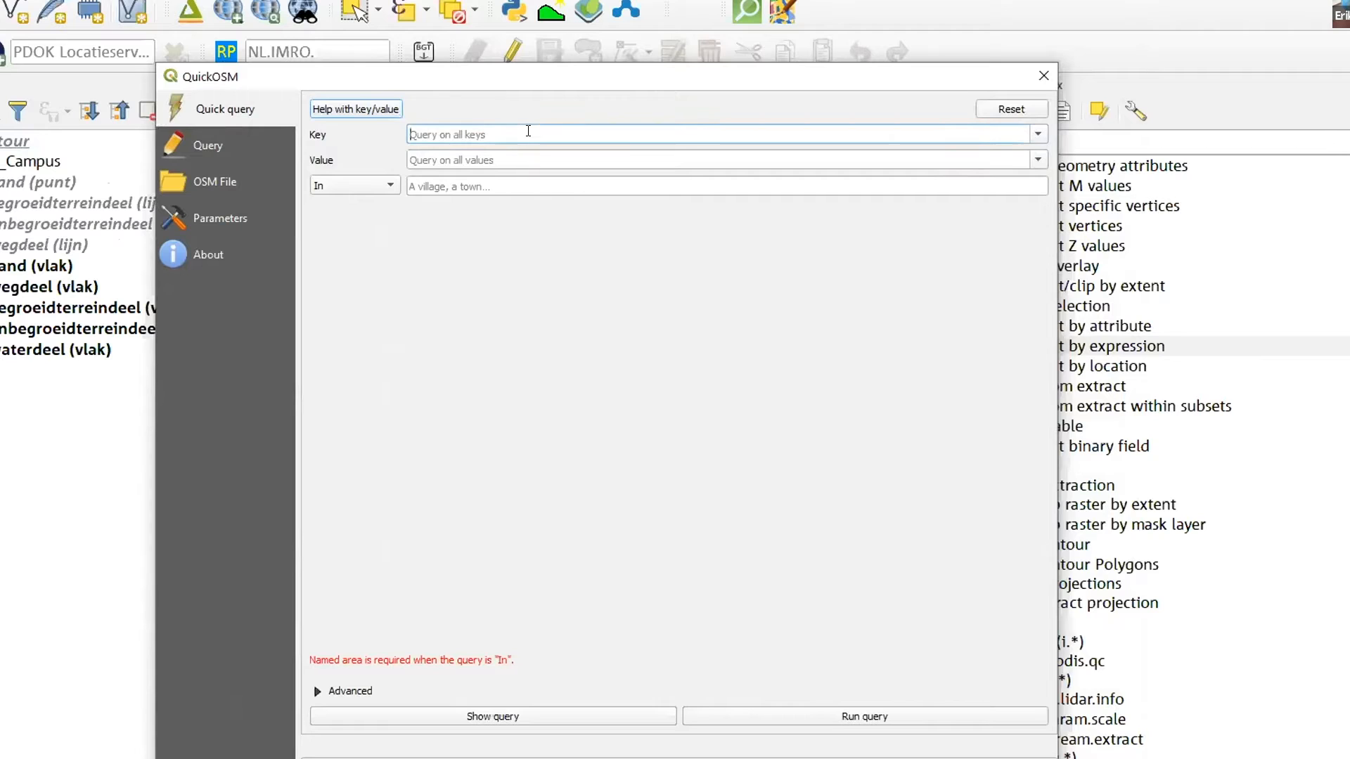
left_click(1037, 133)
scroll(669, 173, "down", 7)
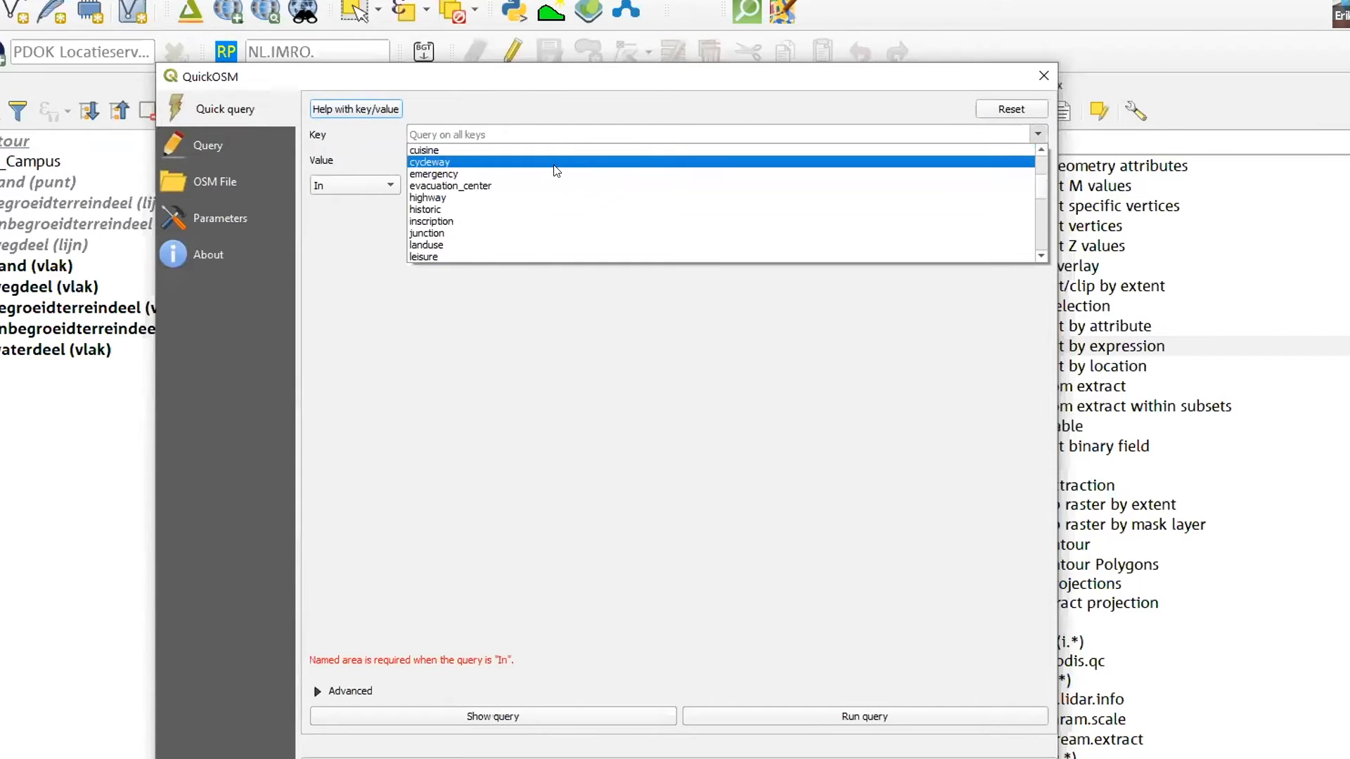
left_click(464, 209)
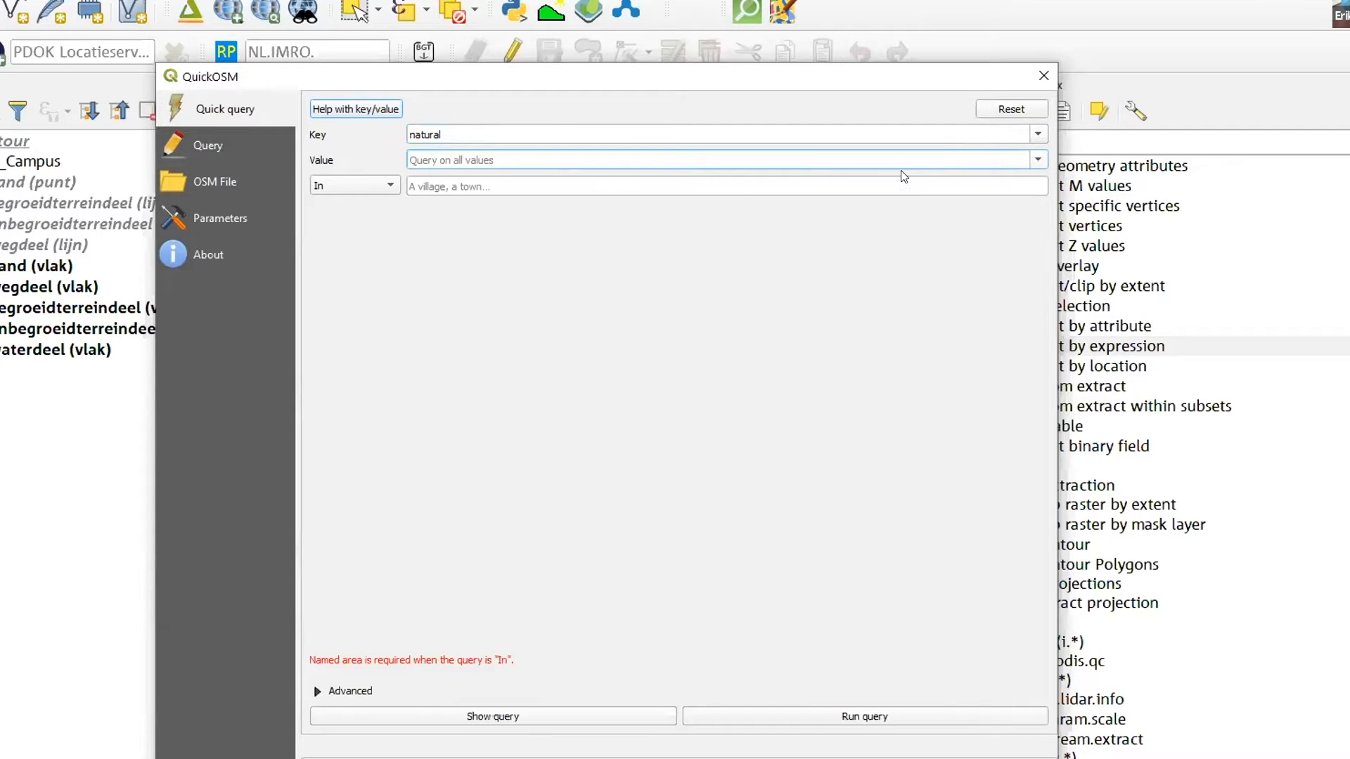
left_click(1038, 160)
scroll(618, 178, "down", 10)
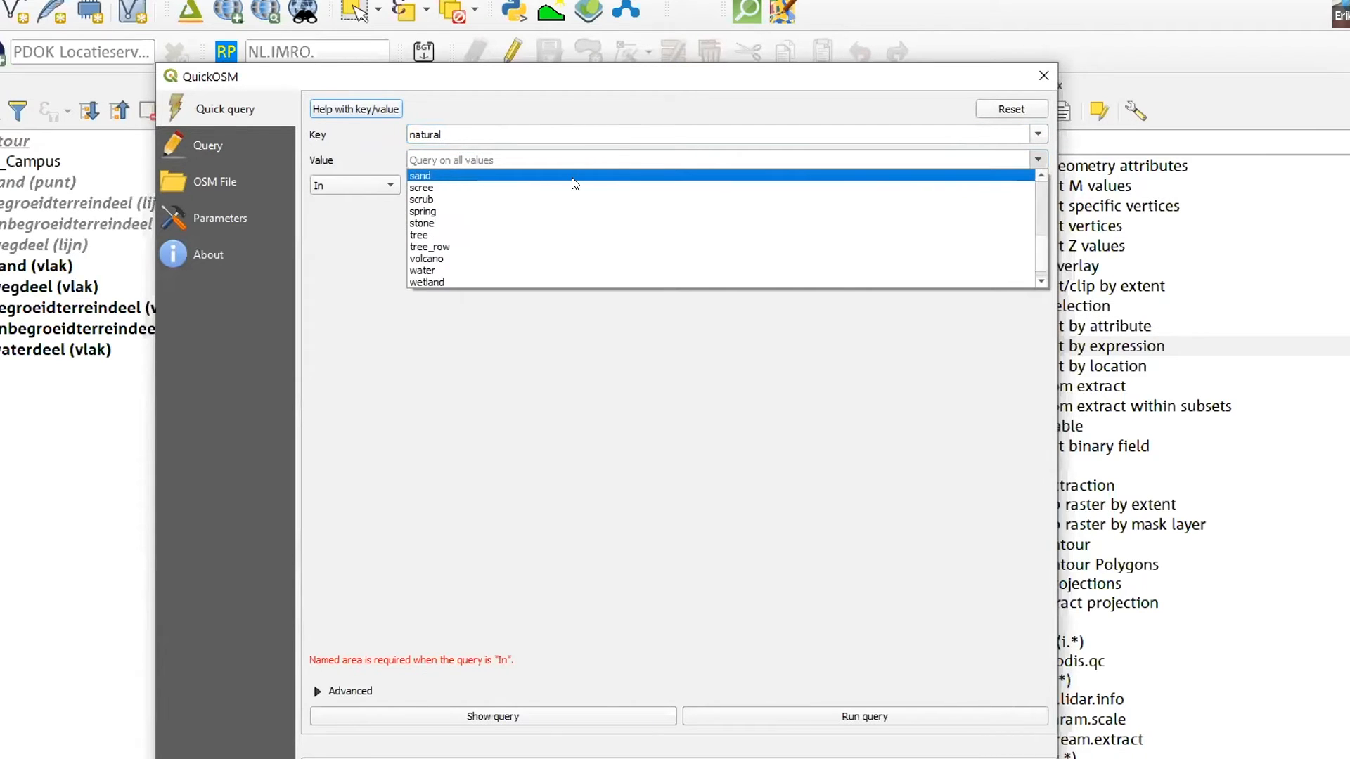
left_click(440, 259)
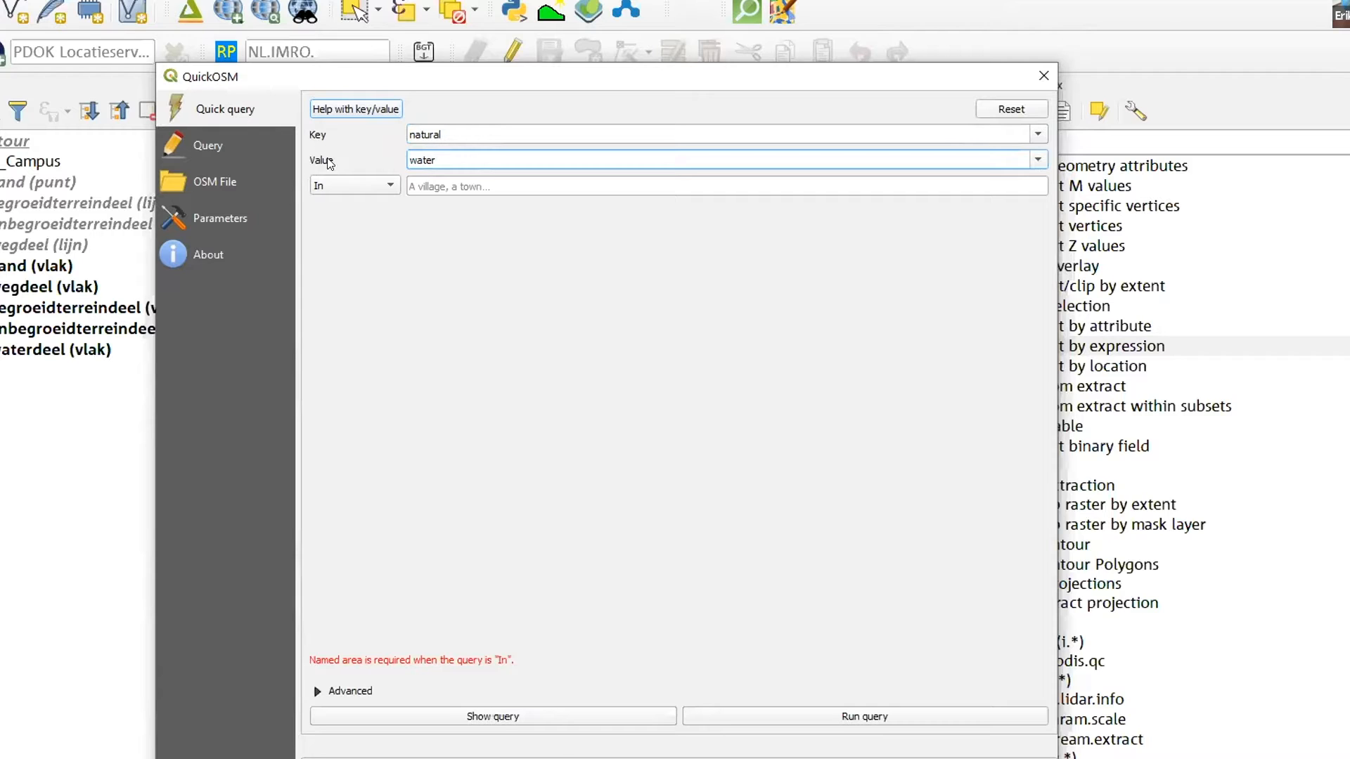
Limit the natural=water query to the canvas extent, run it and close the QuickOSM dialog
left_click(393, 184)
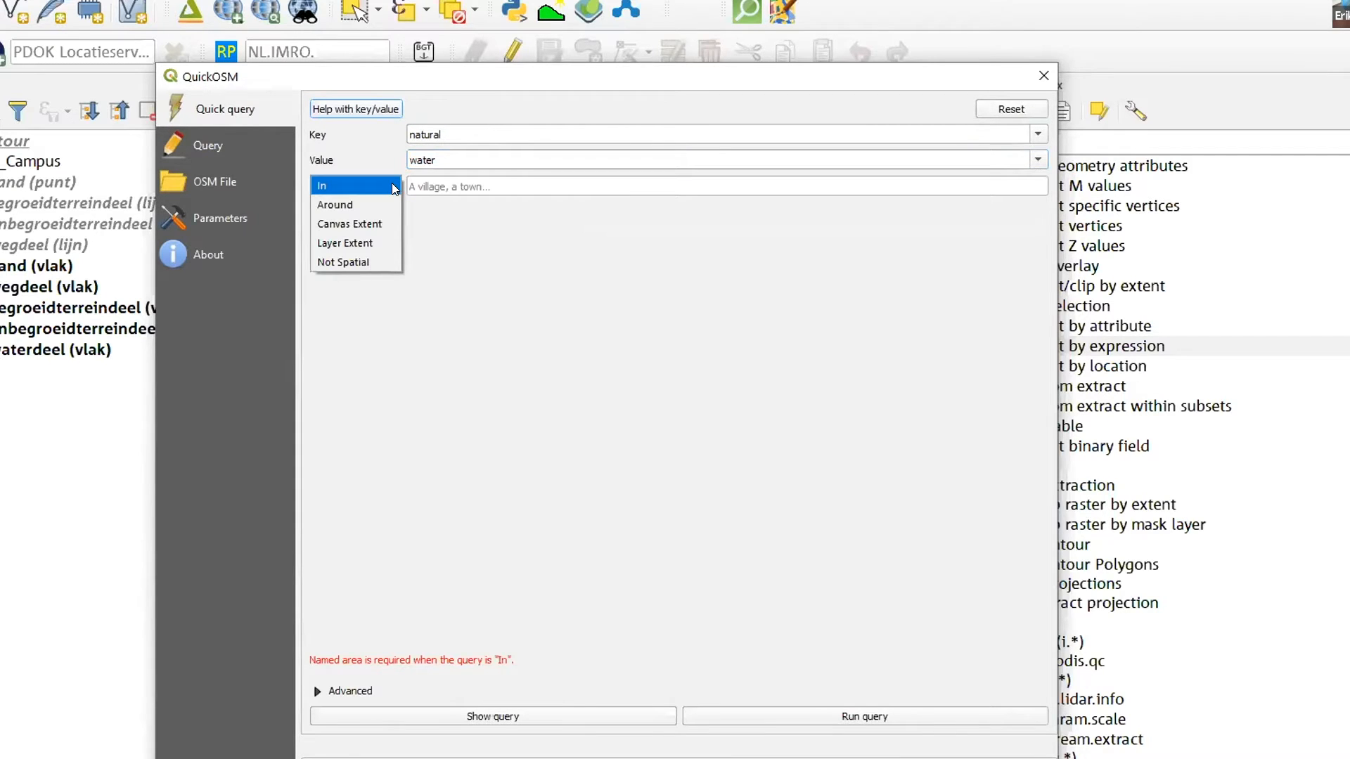
left_click(365, 223)
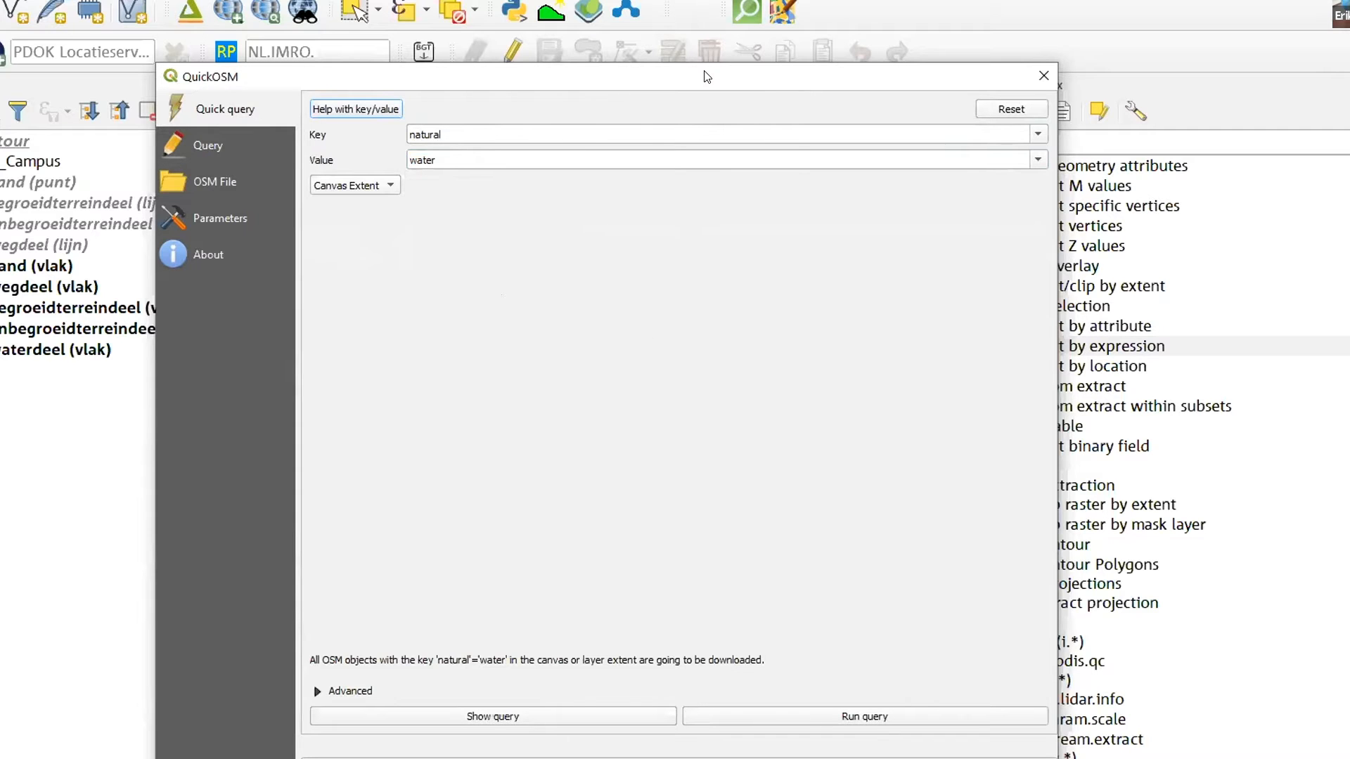
left_click_drag(707, 76, 734, 46)
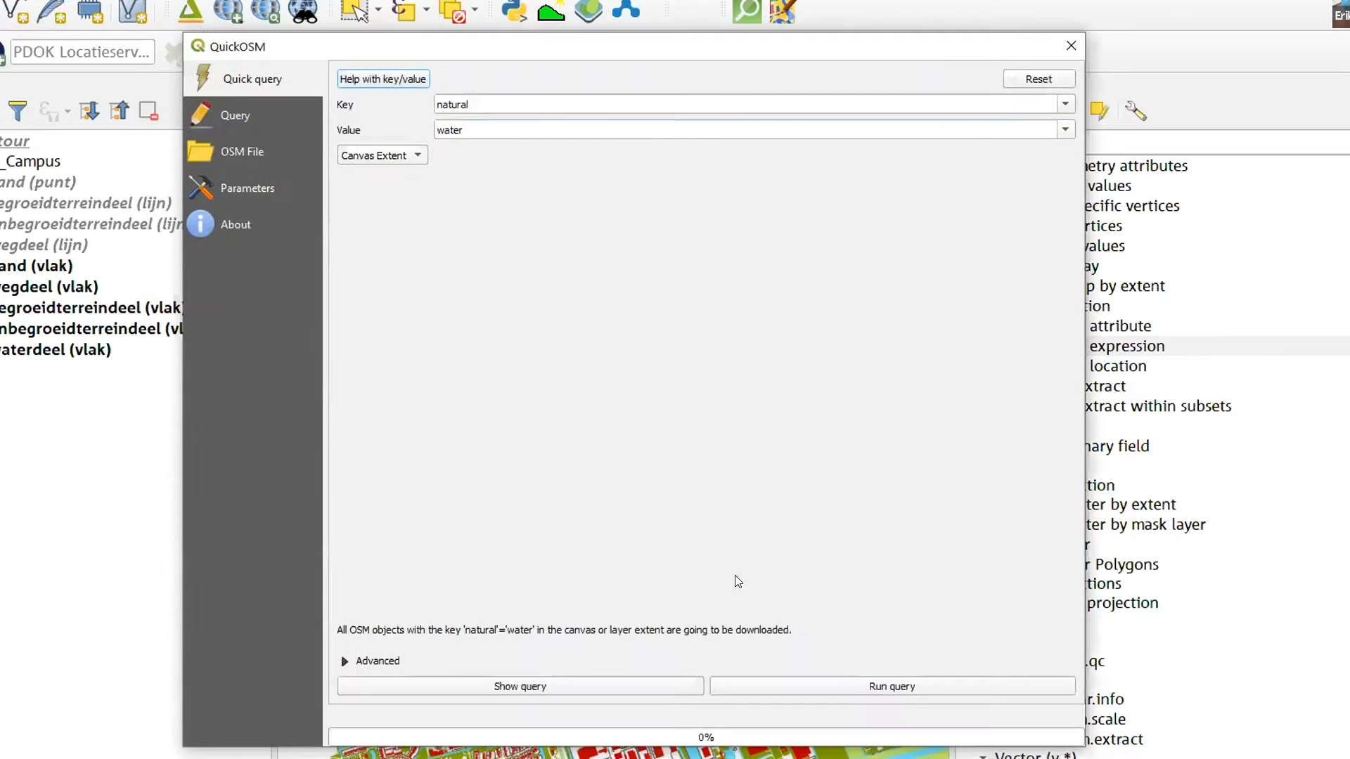
left_click(855, 685)
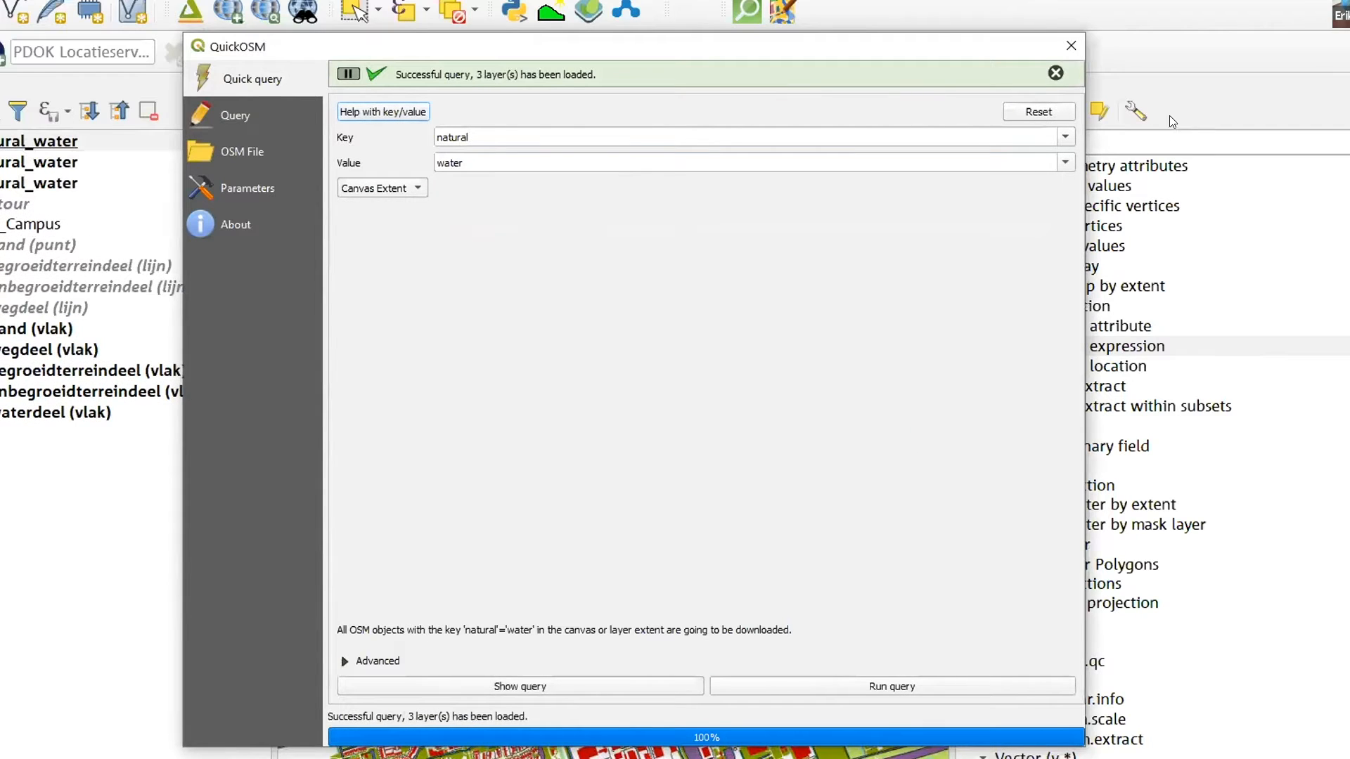
left_click(1071, 45)
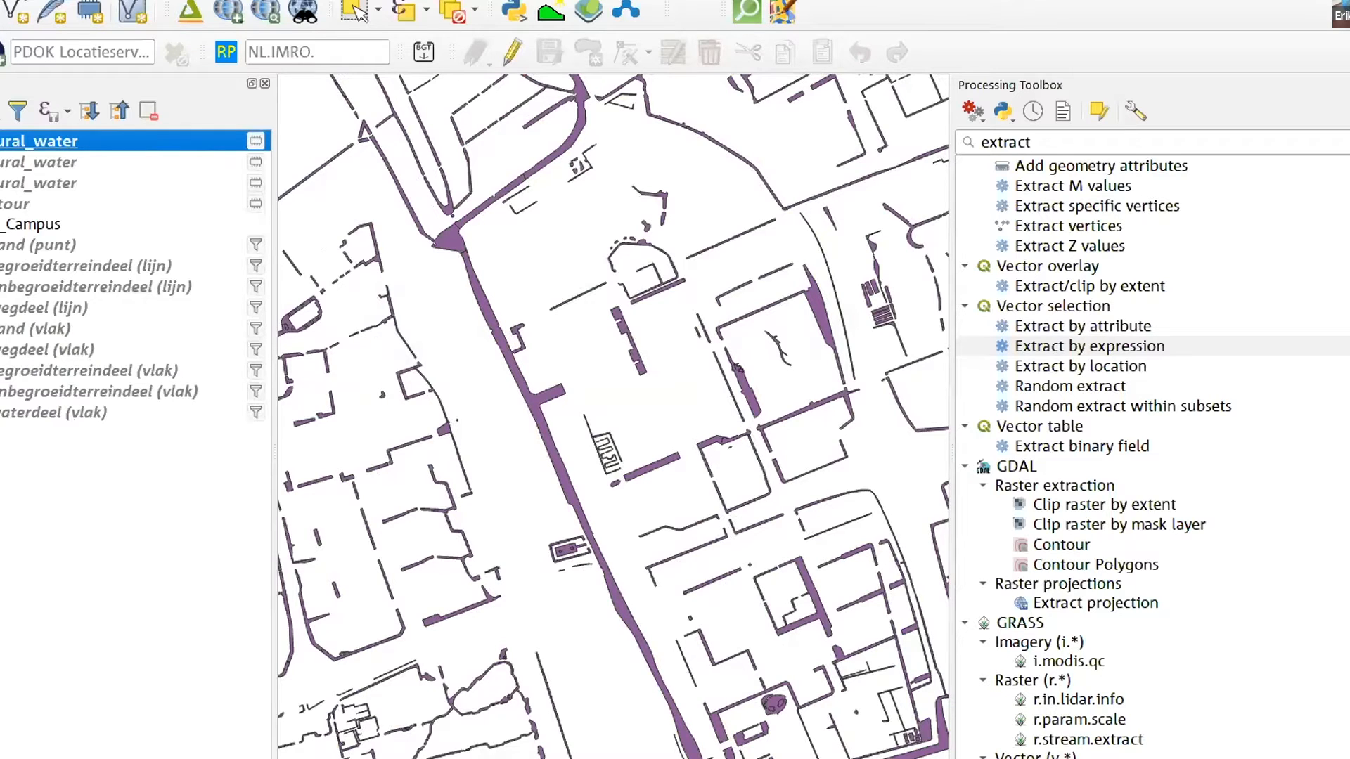
Identify the triangular water polygon at the canal junction and examine its name, natural and osm_type attributes
left_click(453, 243)
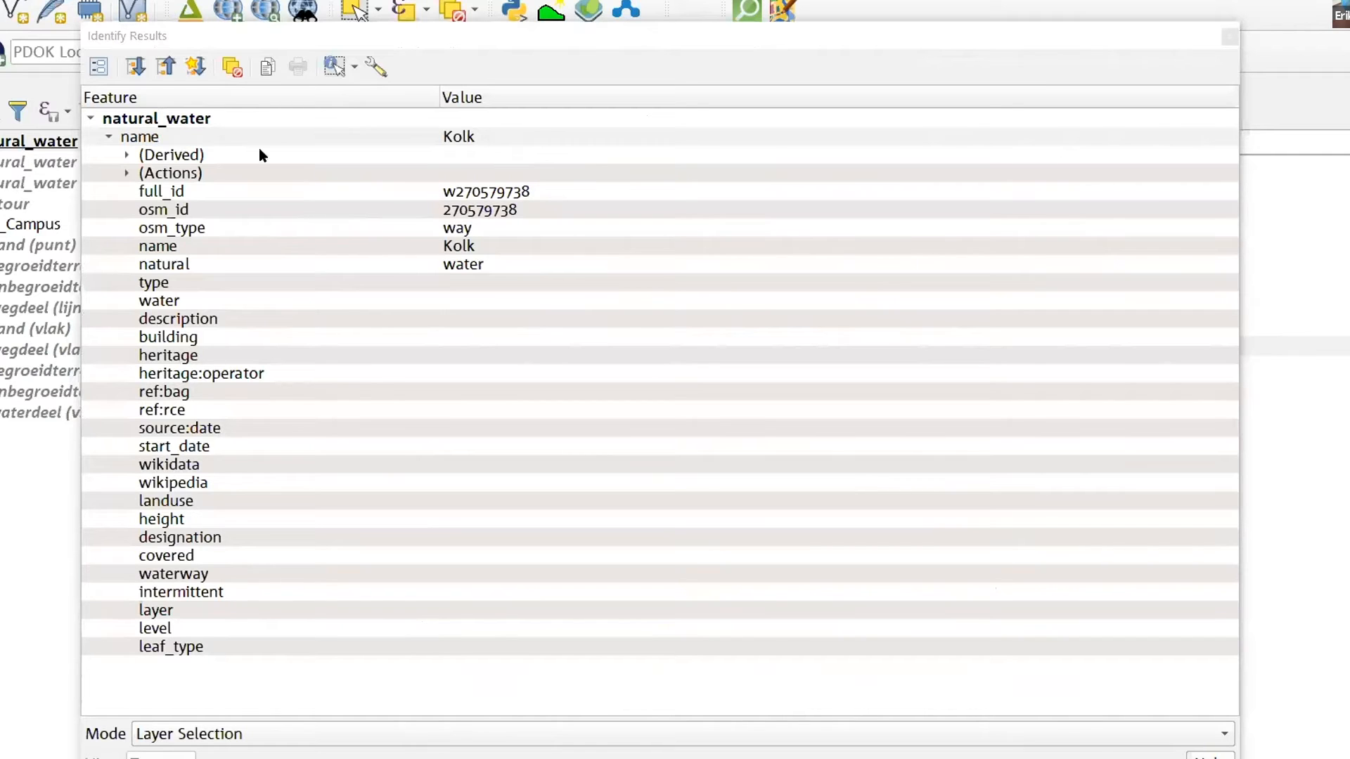
left_click(137, 140)
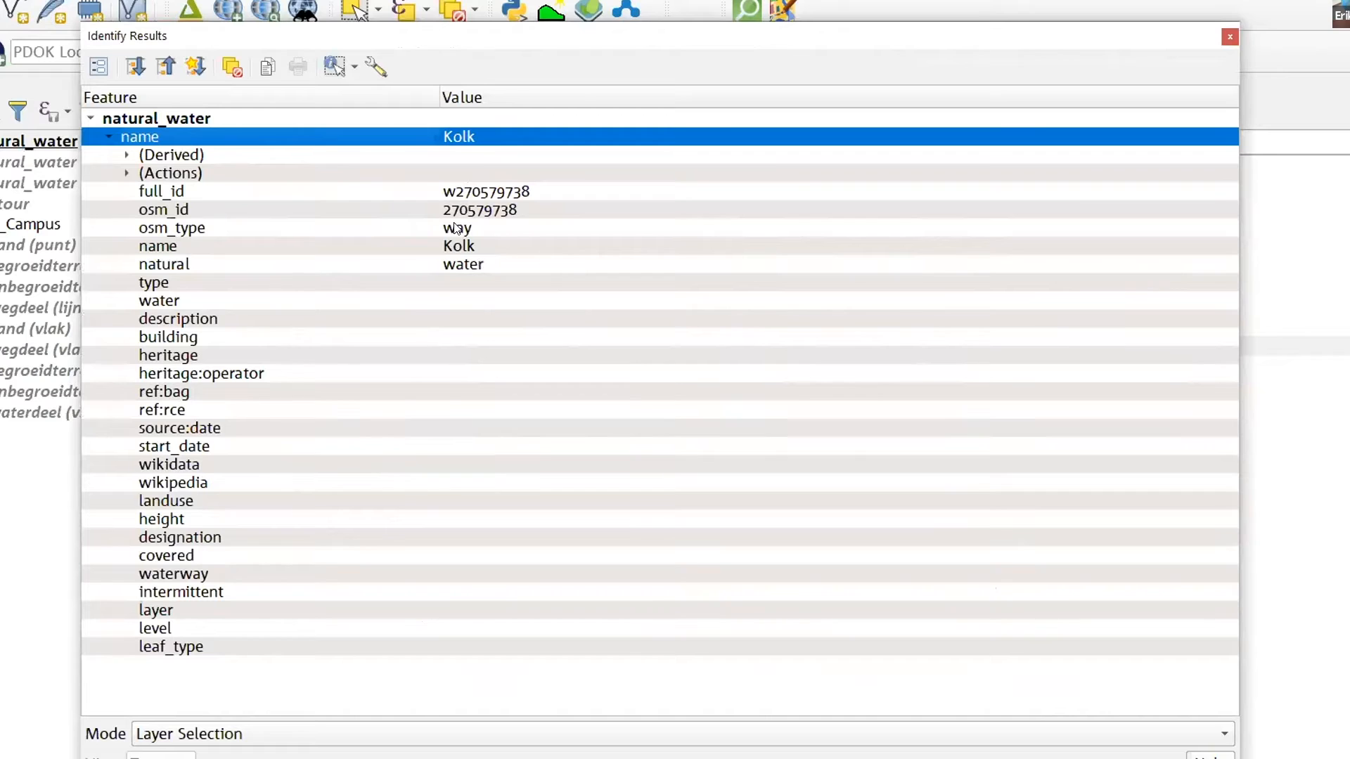
left_click(180, 266)
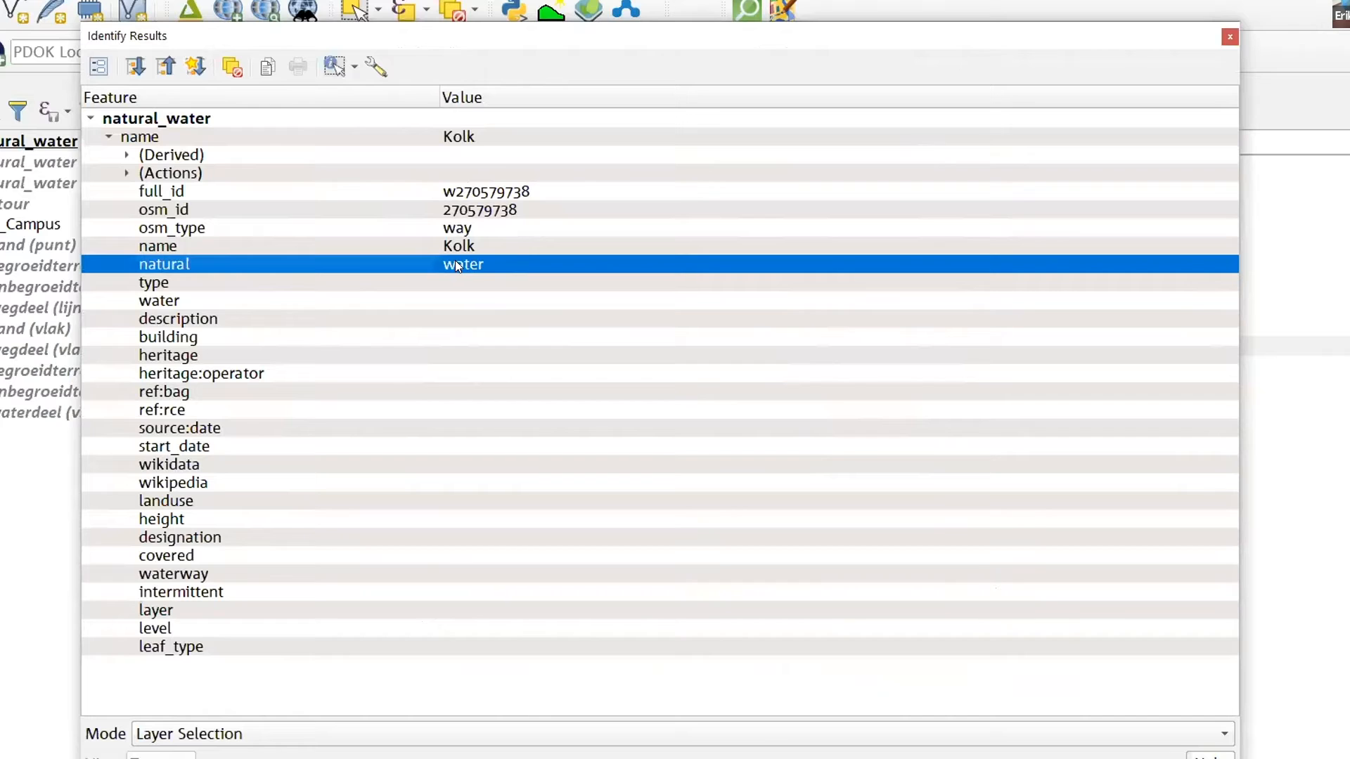
left_click(218, 249)
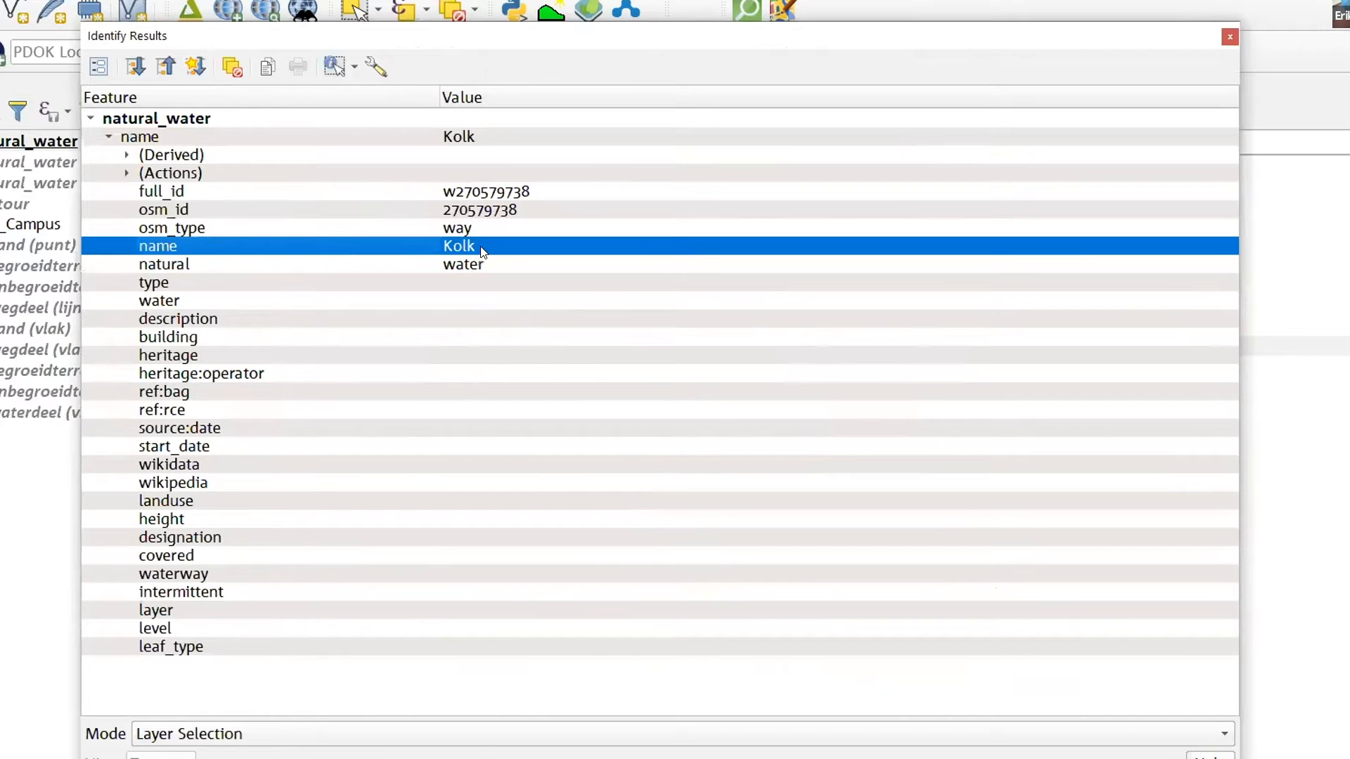
left_click(193, 229)
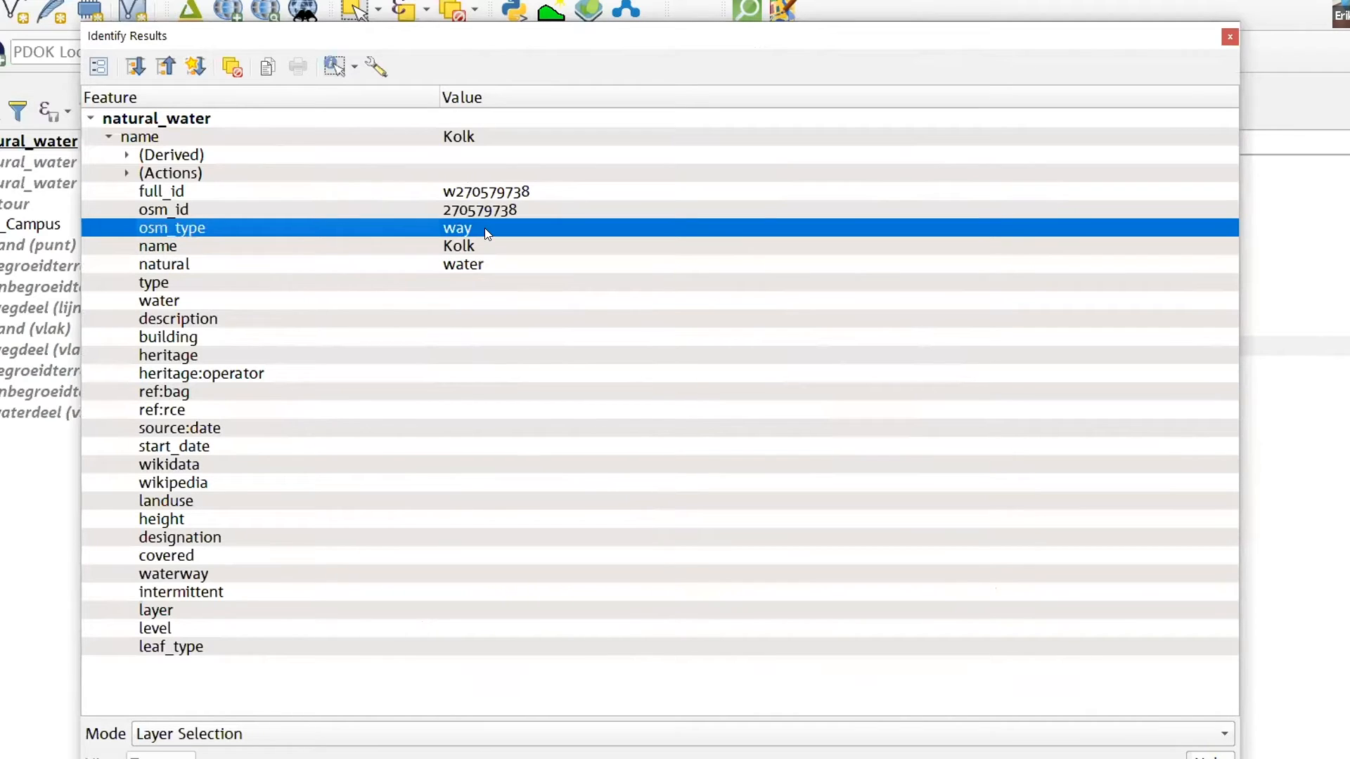
left_click(1229, 36)
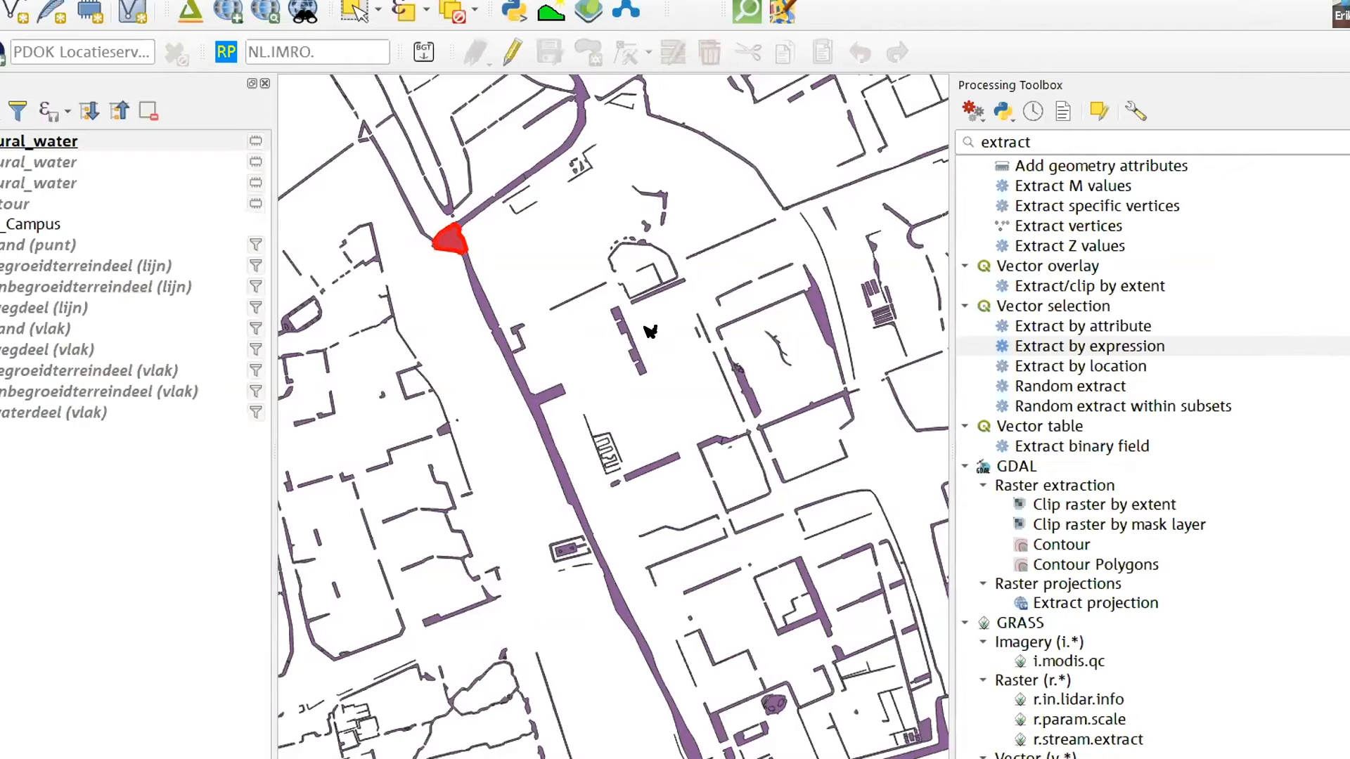
Examine how far the downloaded natural_water features extend beyond the campus area
scroll(650, 331, "up", 2)
scroll(650, 331, "down", 1)
scroll(416, 309, "down", 1)
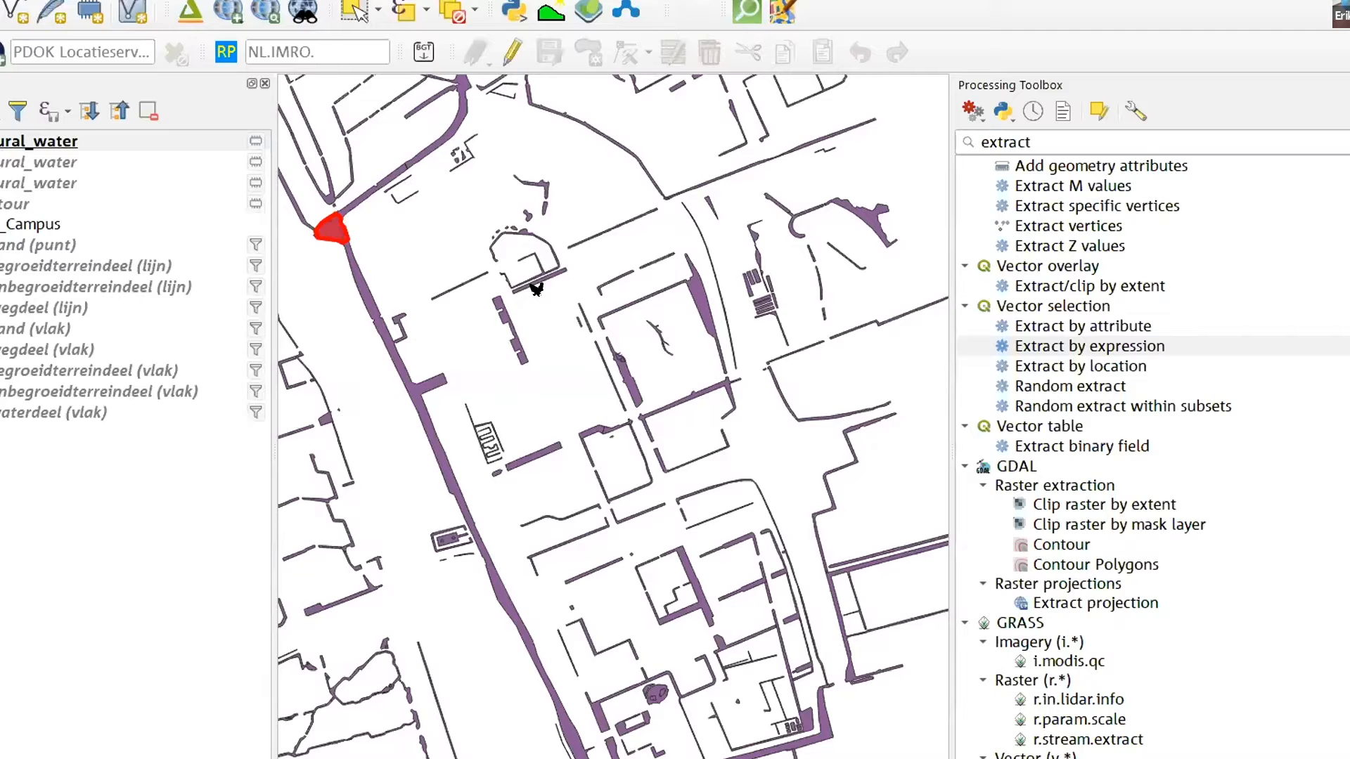
scroll(518, 313, "down", 2)
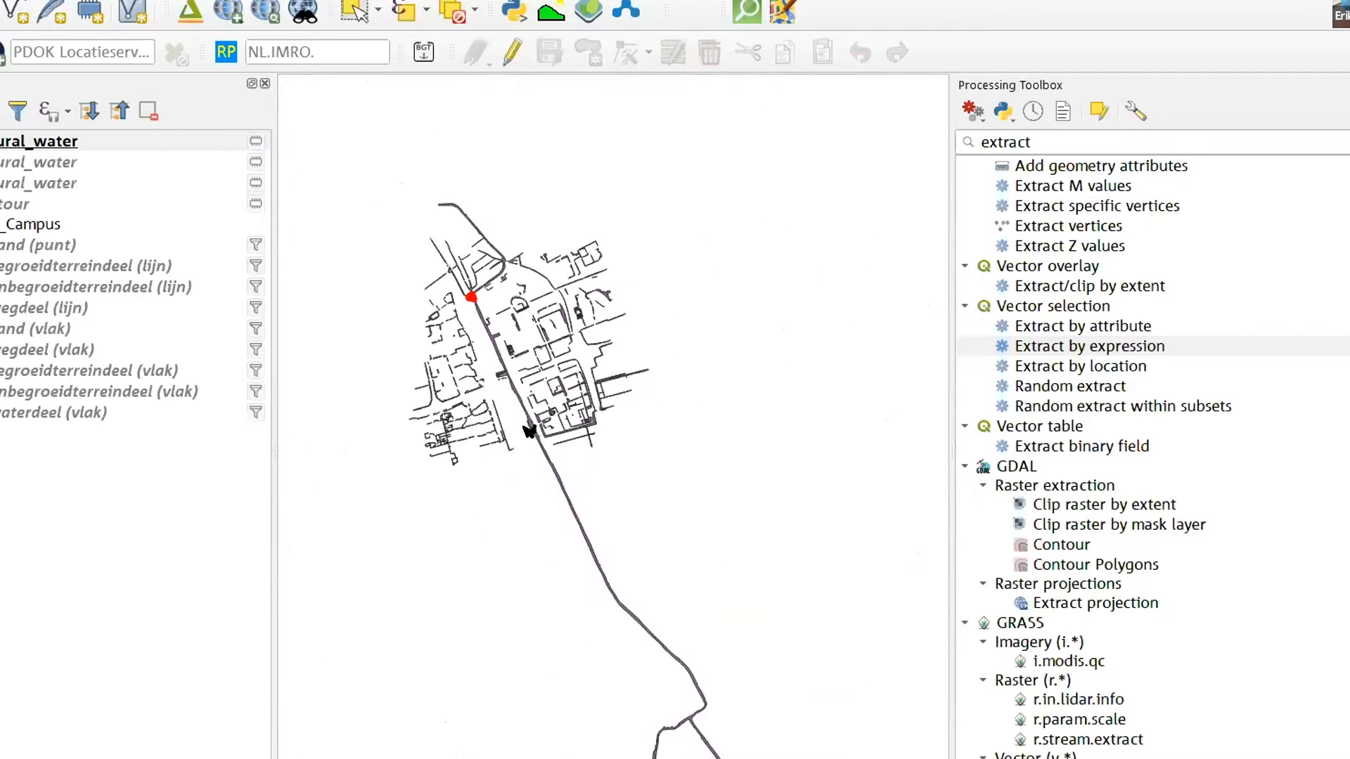
scroll(494, 345, "down", 1)
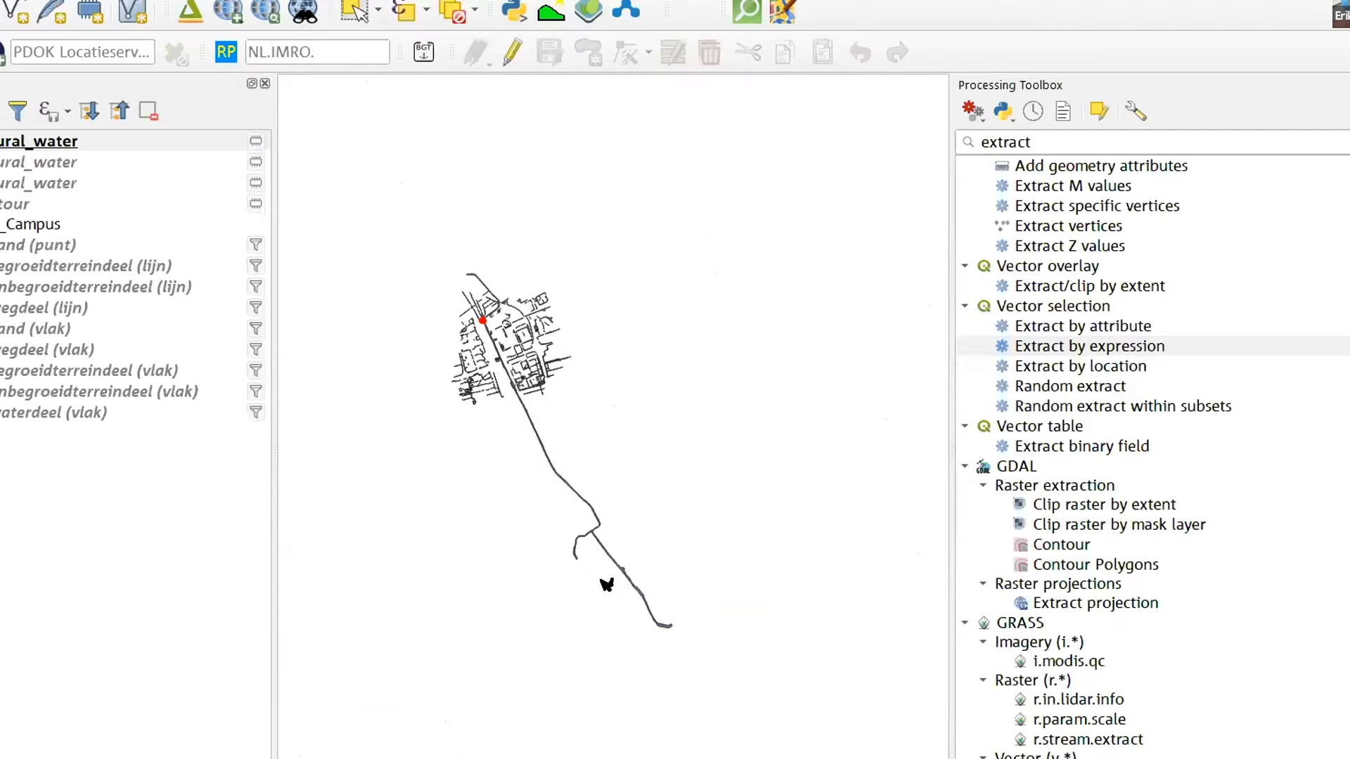
scroll(458, 329, "up", 2)
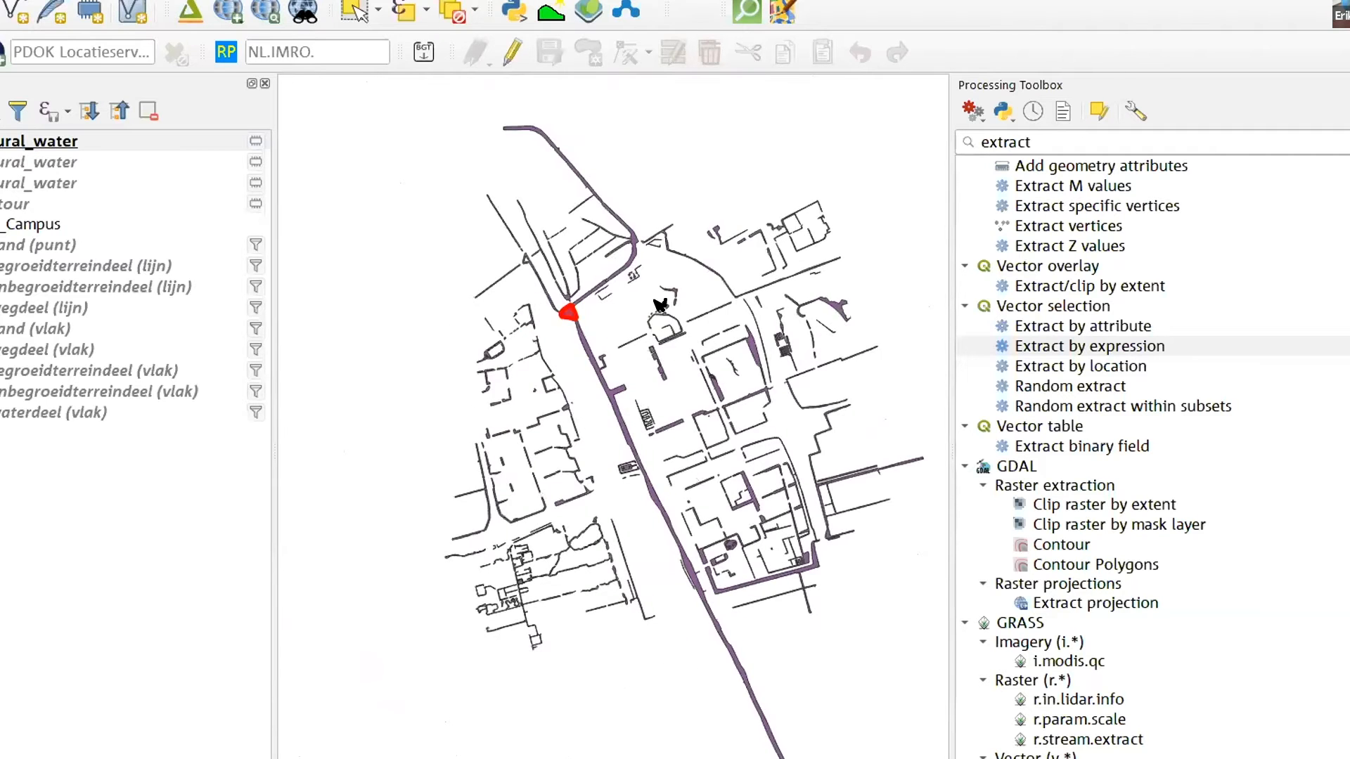
scroll(659, 304, "up", 1)
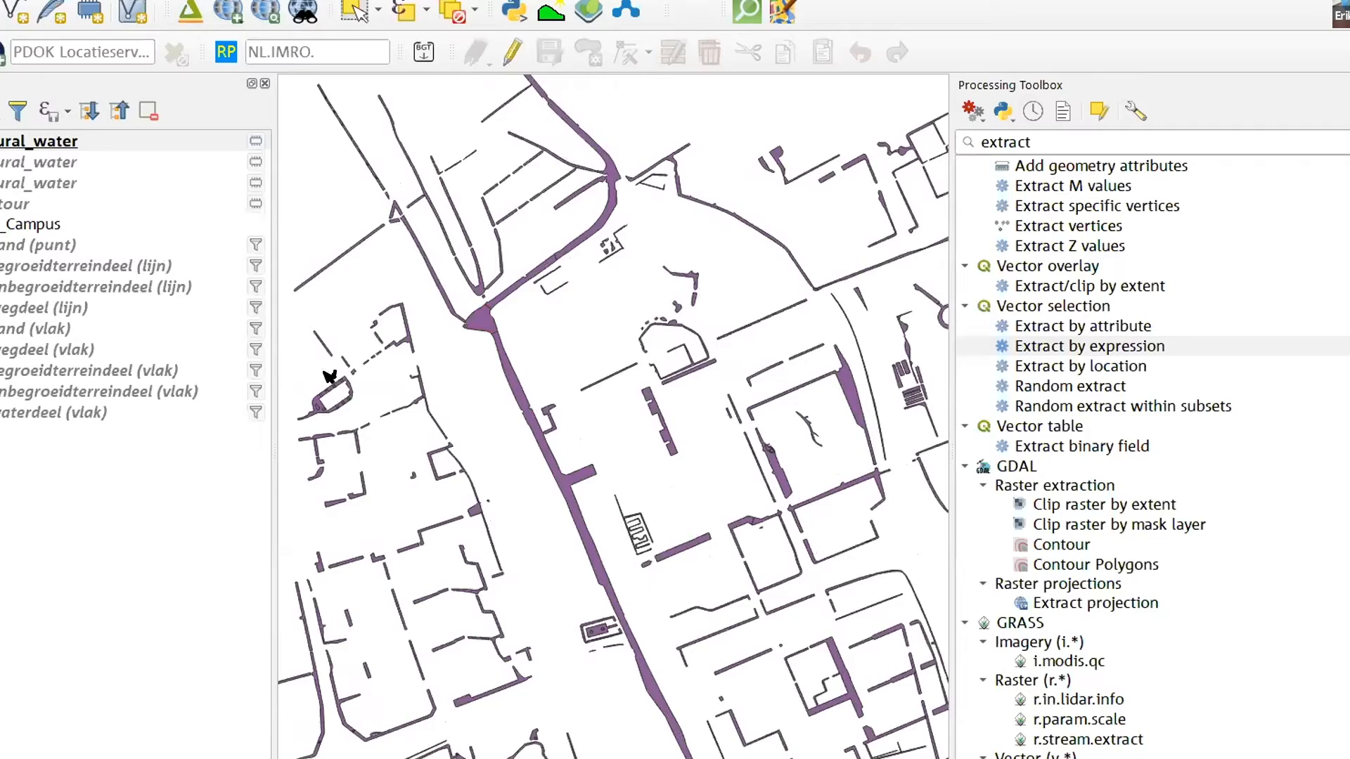
Show the BGT Campus layers and hide the building, road and terrain polygon layers, keeping only waterdeel (vlak) visible with natural_water
left_click(2, 224)
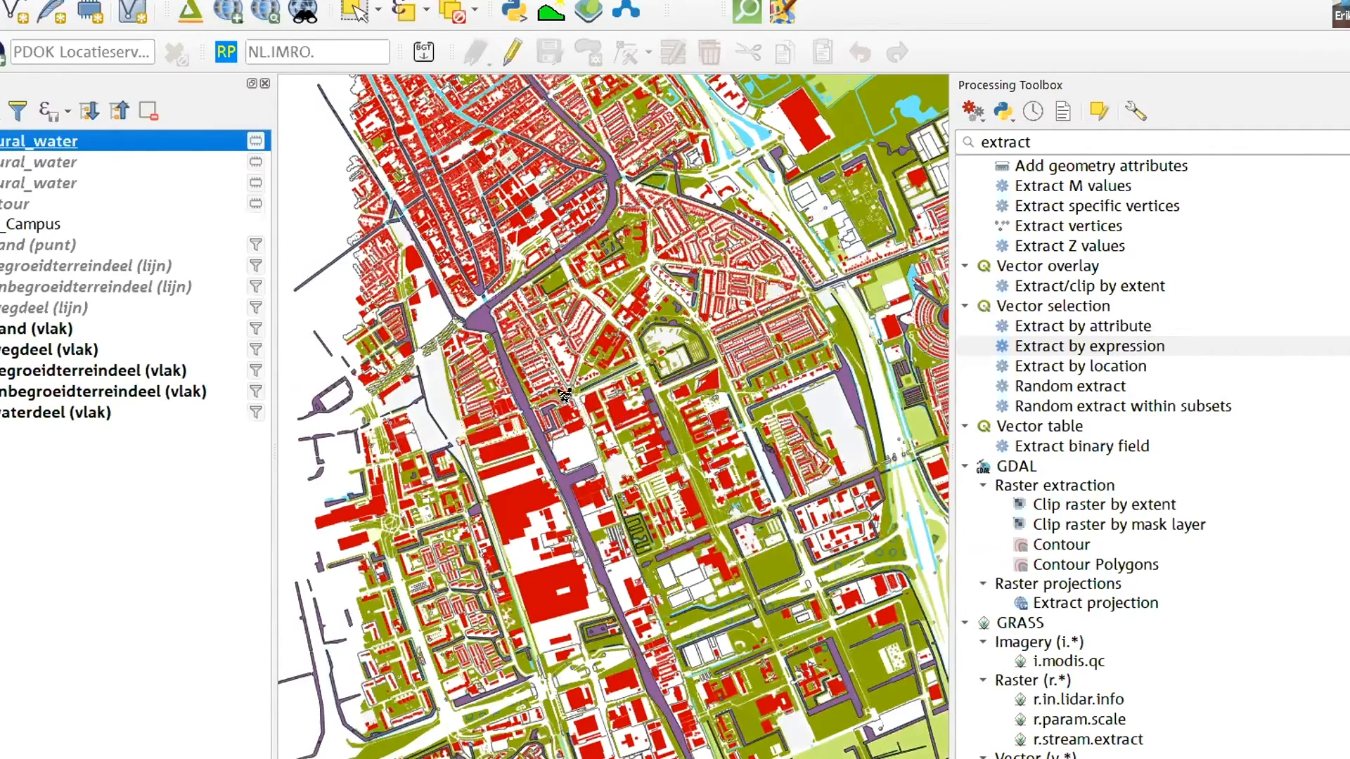
scroll(711, 424, "down", 2)
scroll(710, 420, "up", 3)
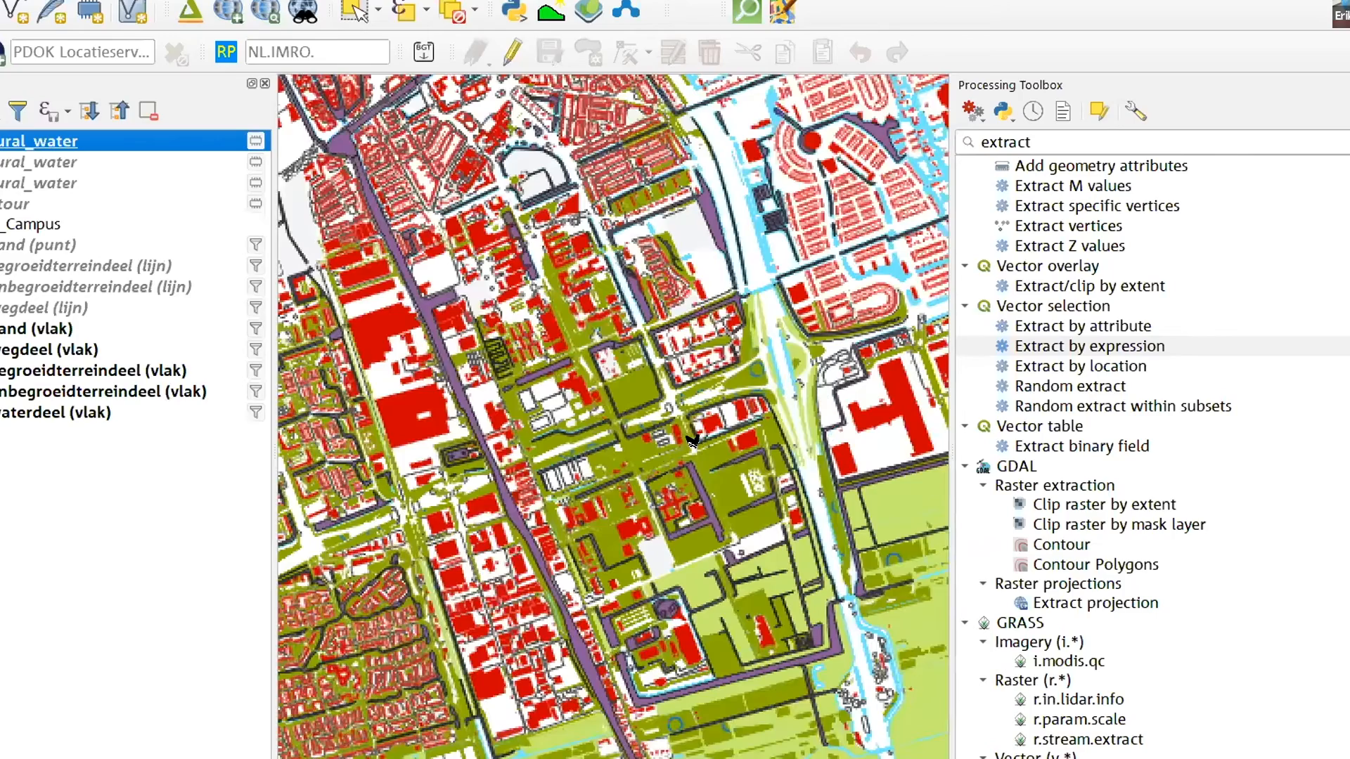
scroll(710, 420, "up", 2)
left_click(1, 329)
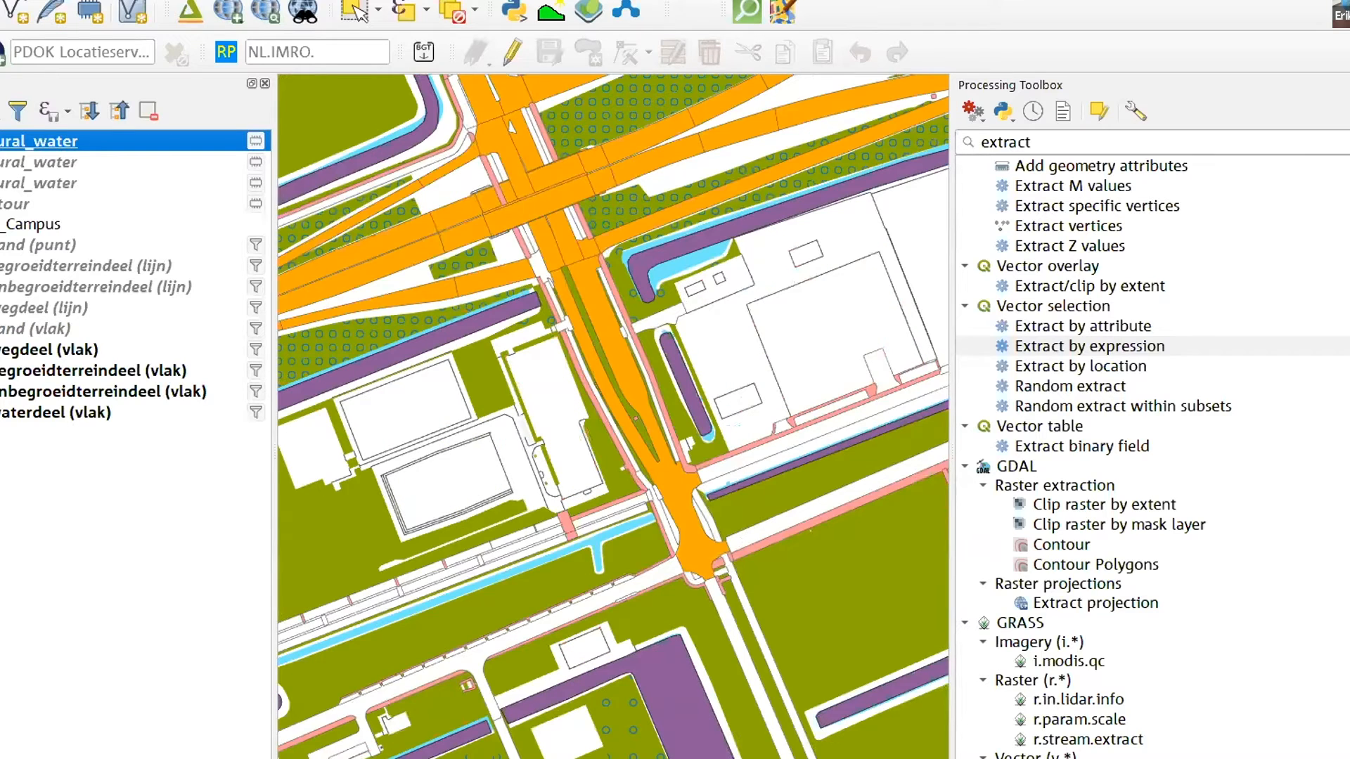
left_click(1, 349)
left_click(2, 371)
left_click(2, 392)
Compare the OSM water polygons with the BGT waterdeel shapes around the small campus pond
scroll(492, 341, "down", 1)
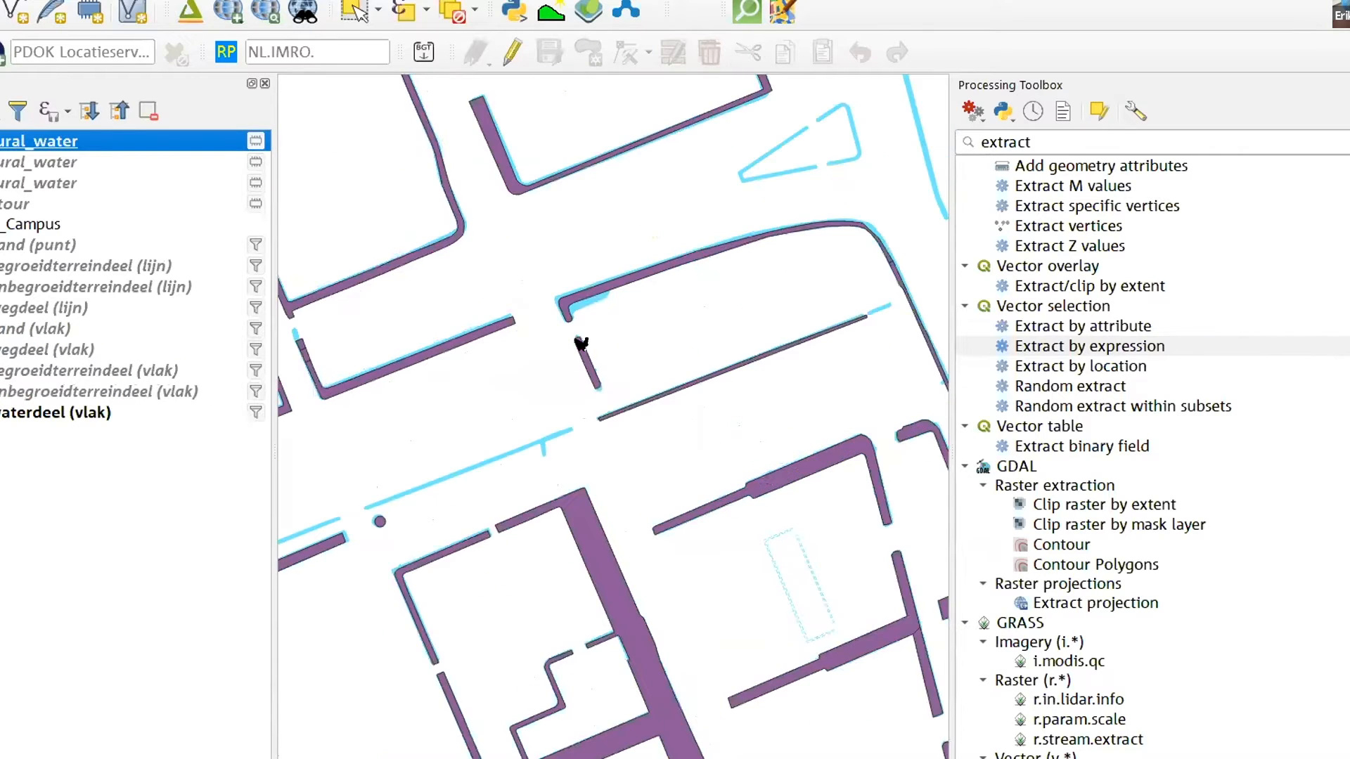
scroll(731, 359, "down", 1)
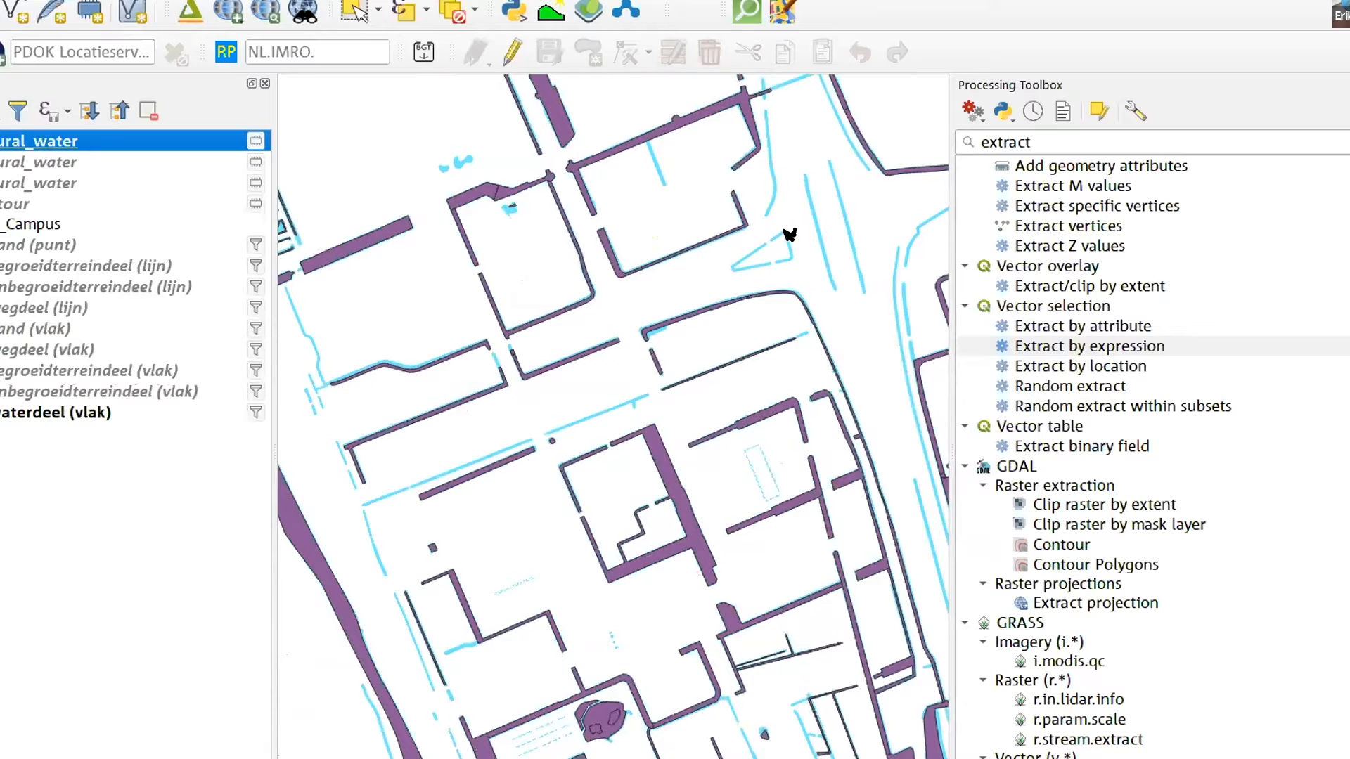
scroll(507, 204, "up", 2)
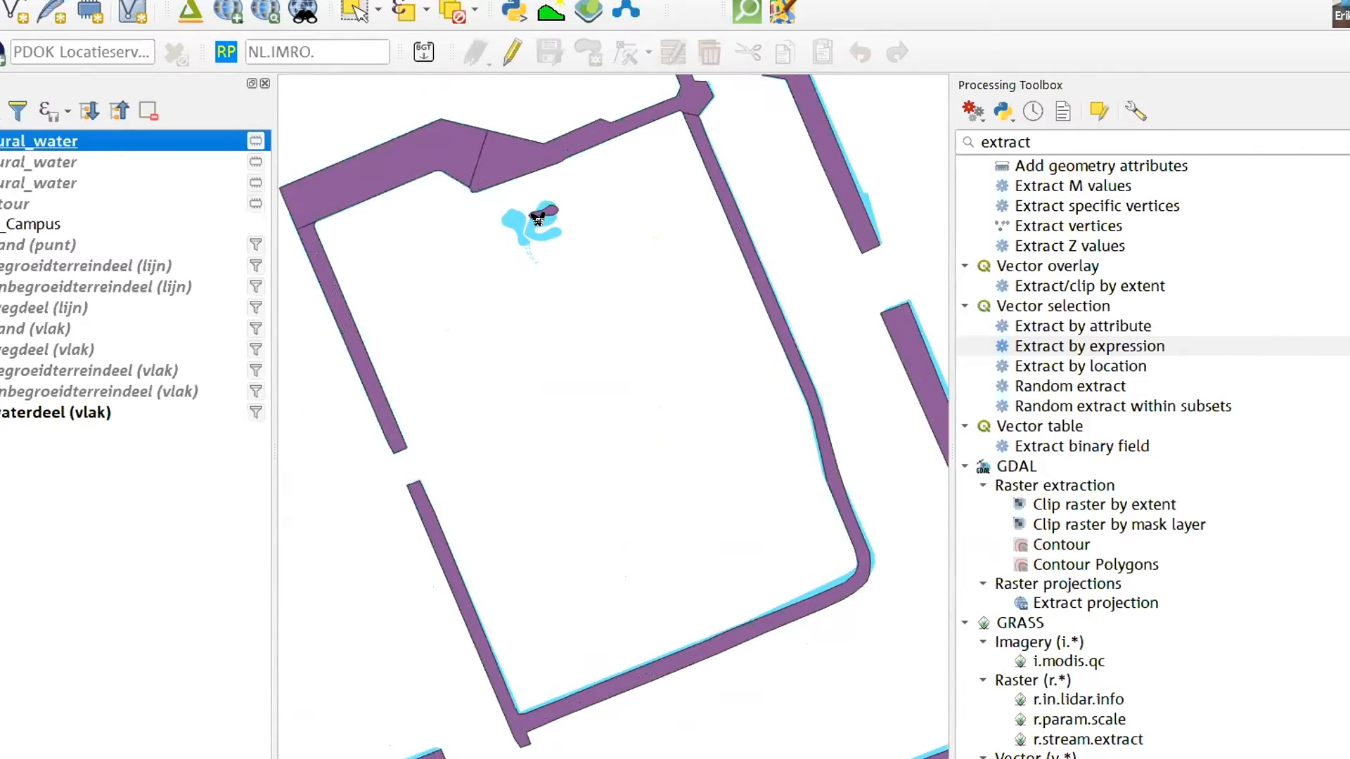
scroll(543, 214, "up", 2)
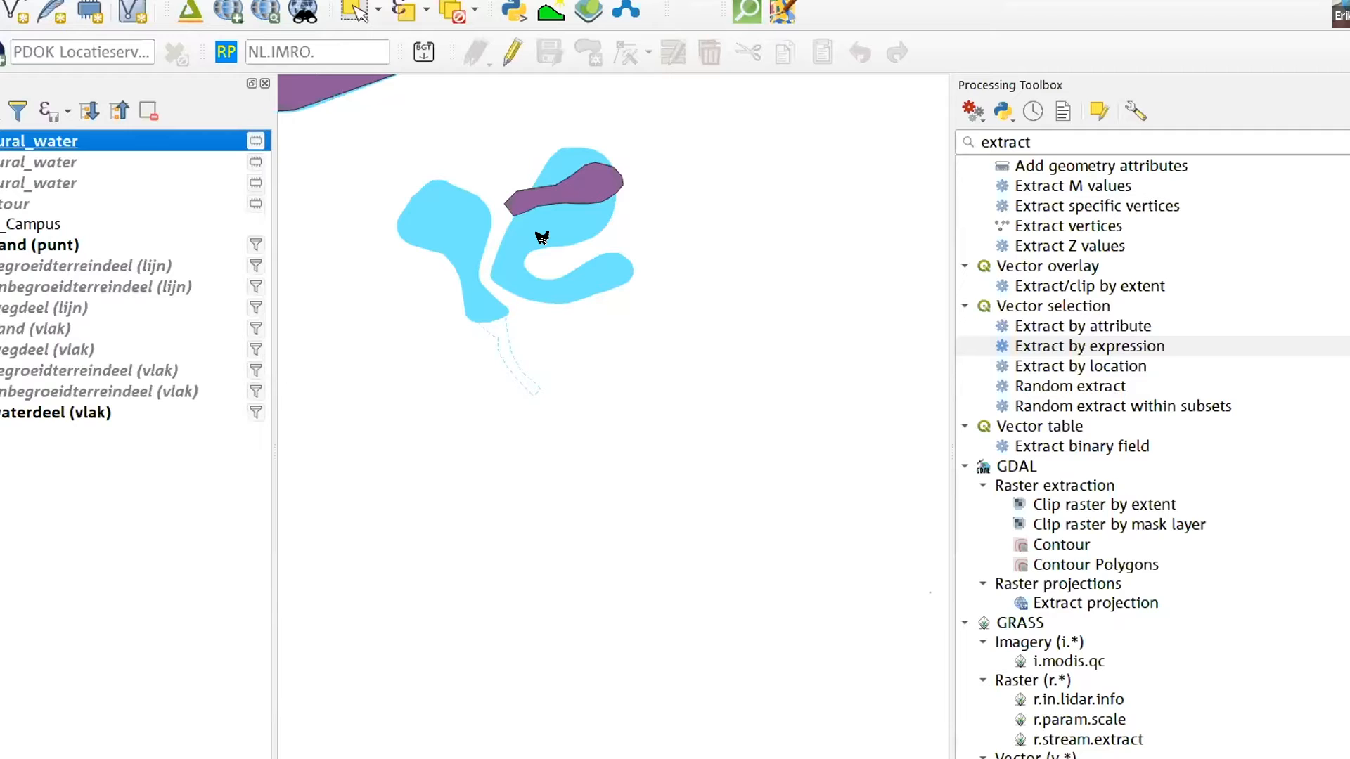
Load the PDOK layer Luchtfoto Actueel Ortho 25cm RGB with EPSG:28992 and close the PDOK services dialog
left_click(3, 50)
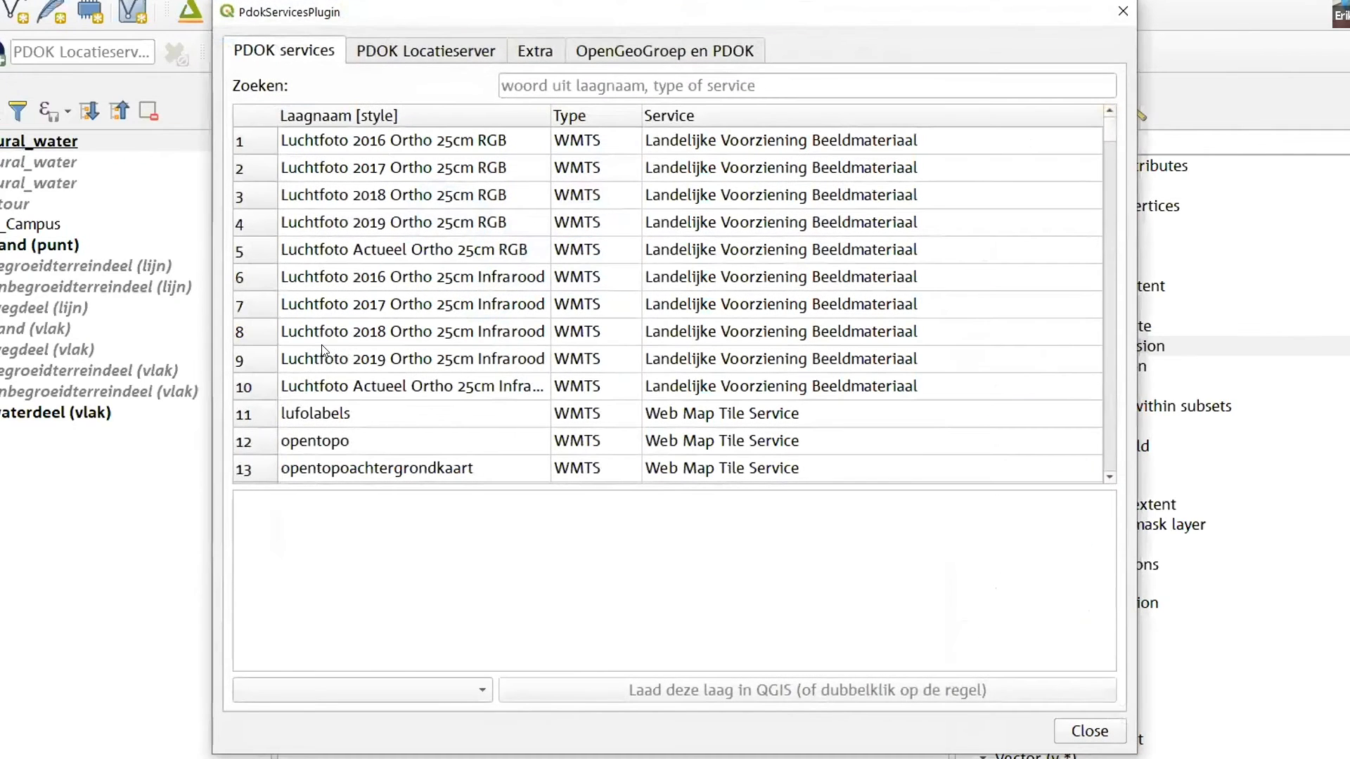
left_click(310, 250)
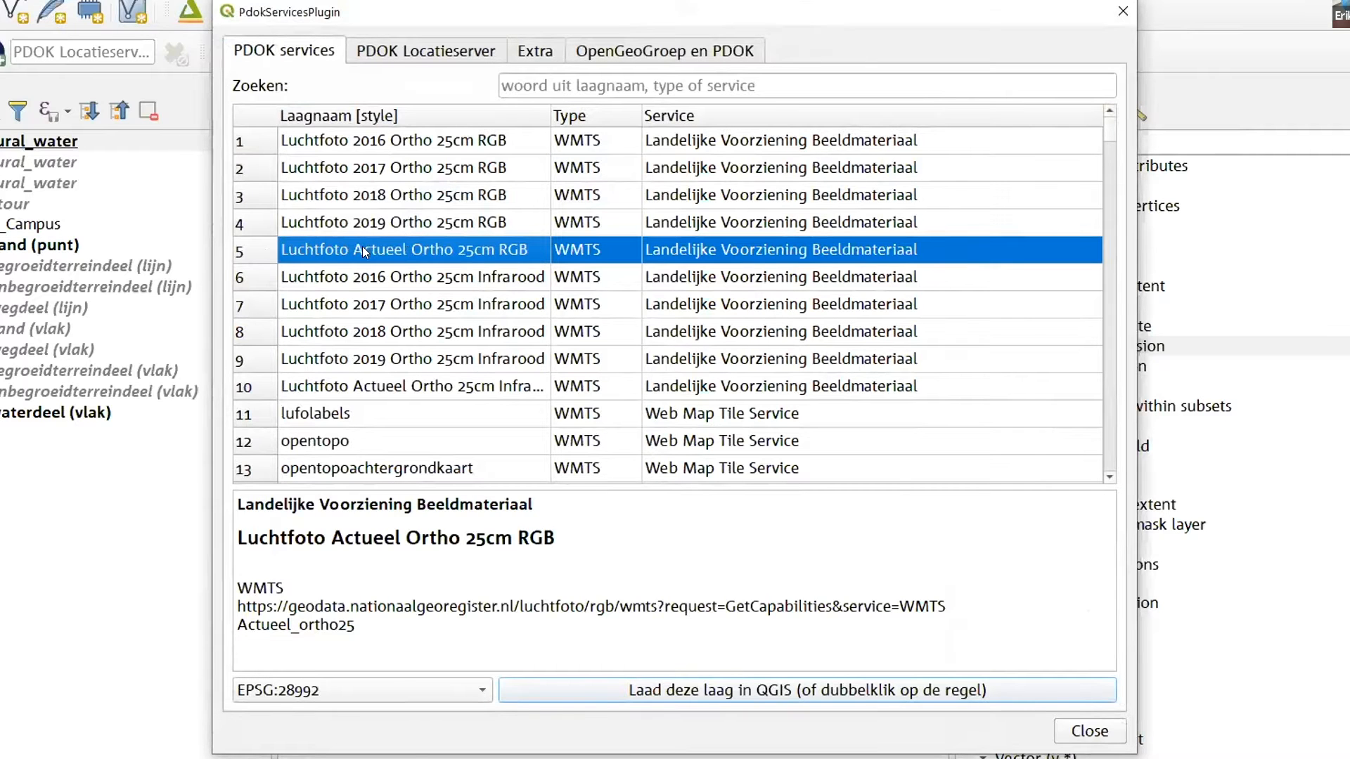
left_click(766, 689)
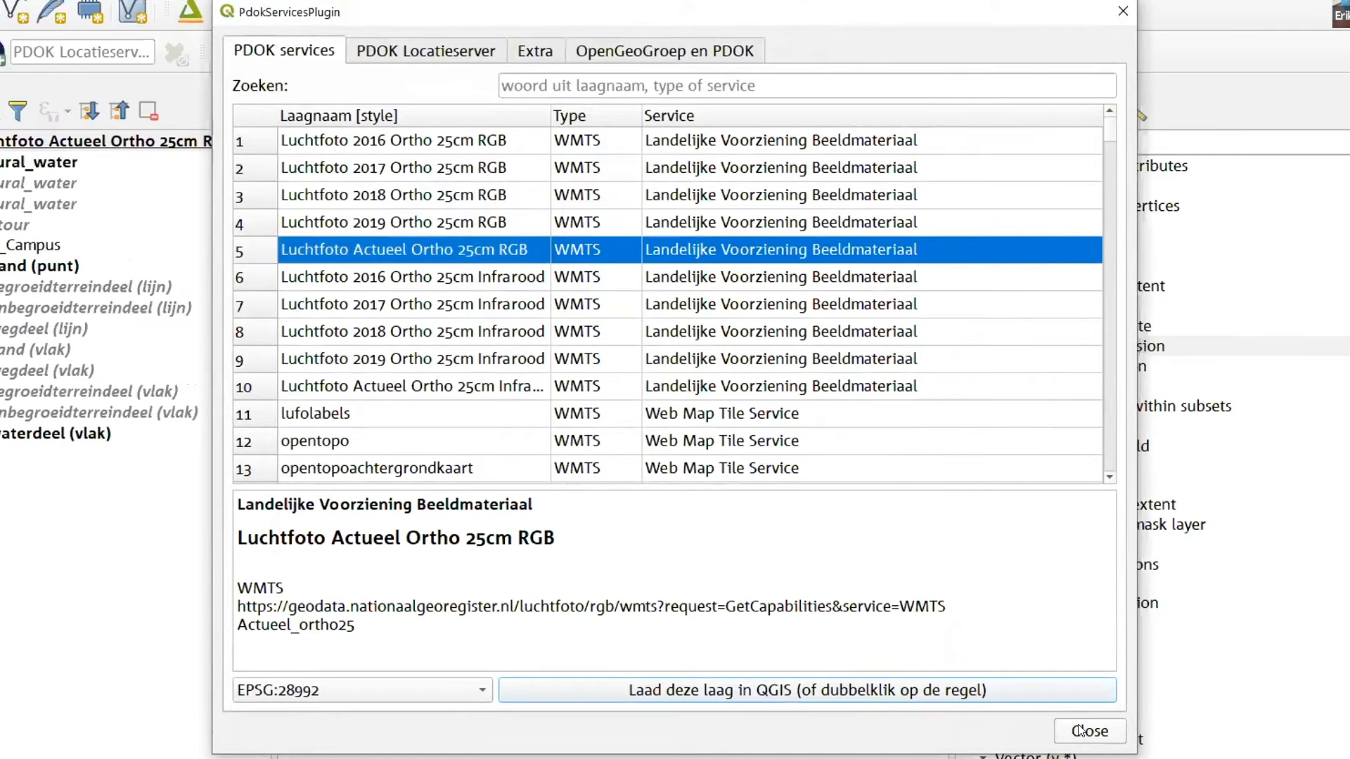
left_click(1081, 730)
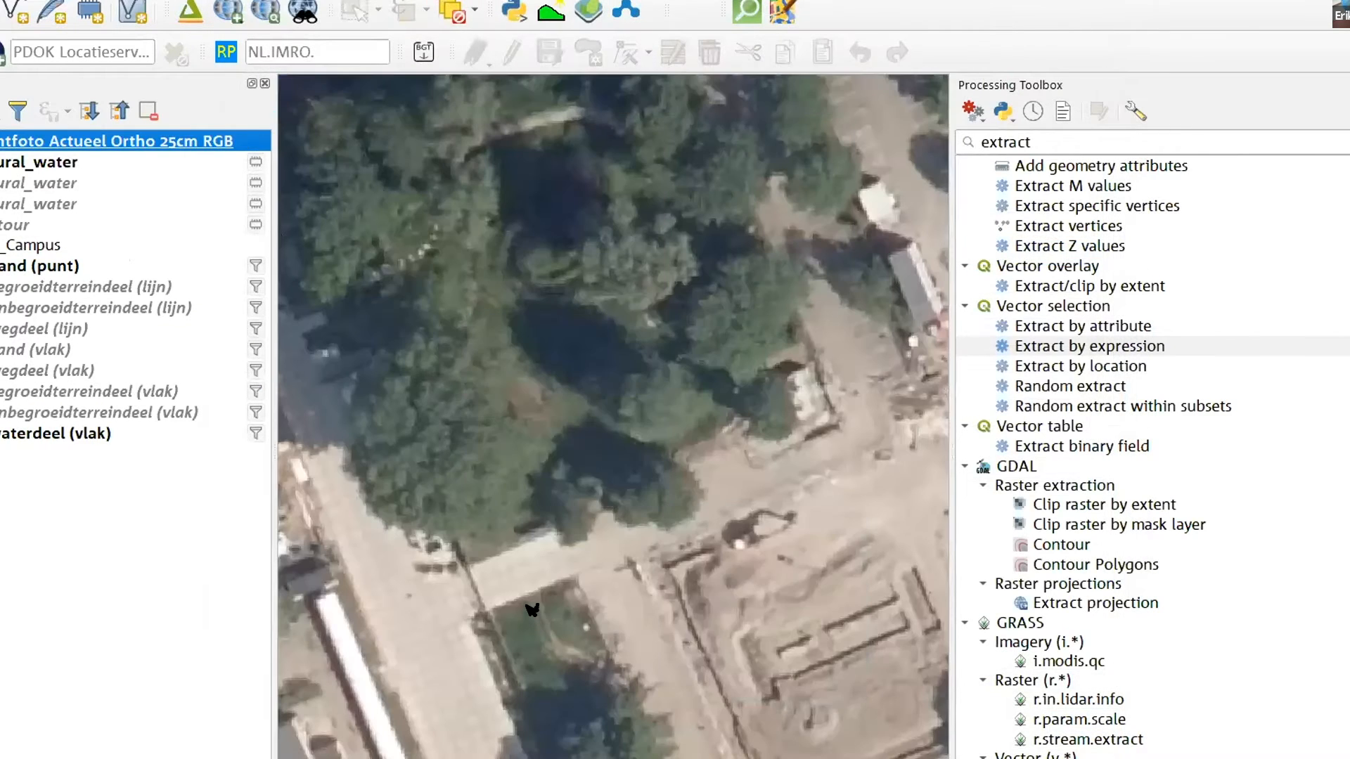
Move the aerial photo layer to the end of the layer order, beneath waterdeel (vlak)
scroll(692, 431, "down", 1)
scroll(625, 317, "up", 1)
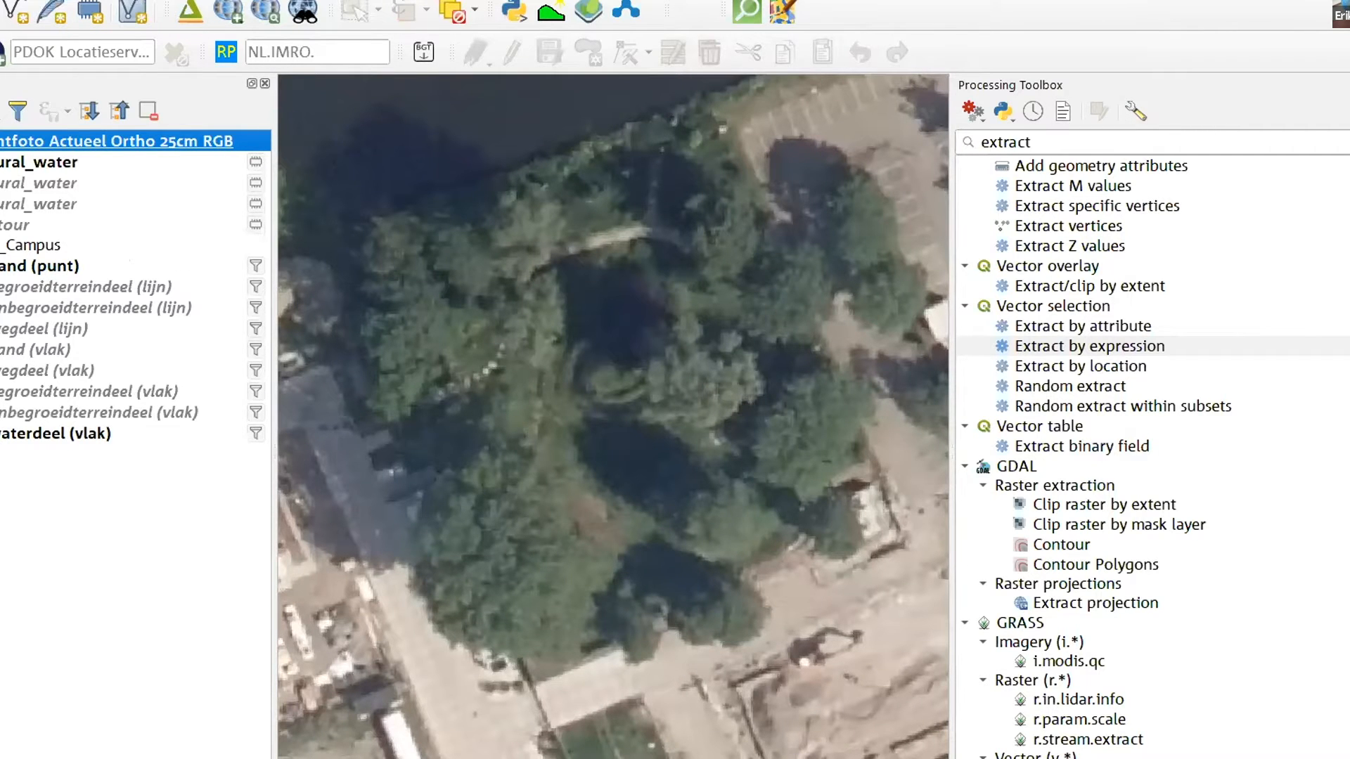
left_click_drag(129, 261, 95, 512)
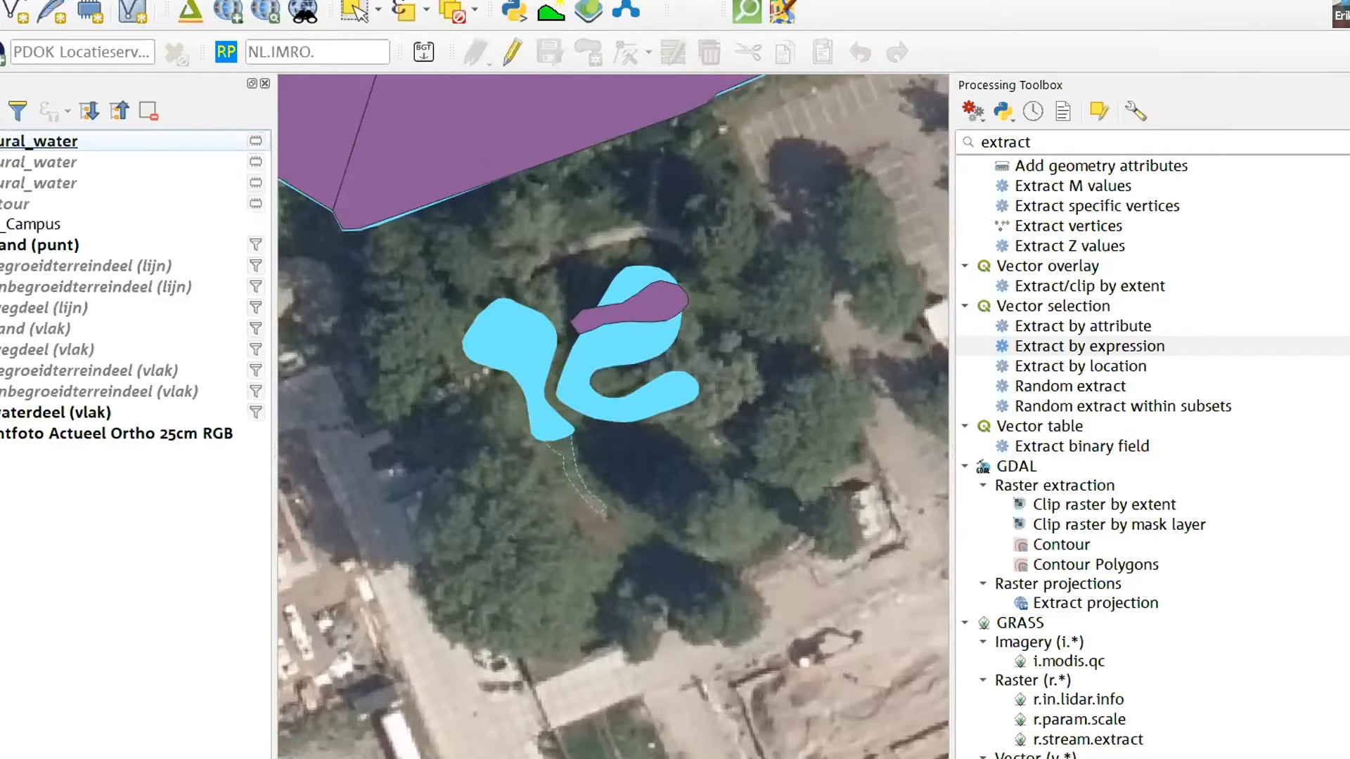
Toggle the waterdeel (vlak) layer to compare the pond outlines with the aerial photo, leaving it hidden
left_click(0, 412)
left_click(0, 412)
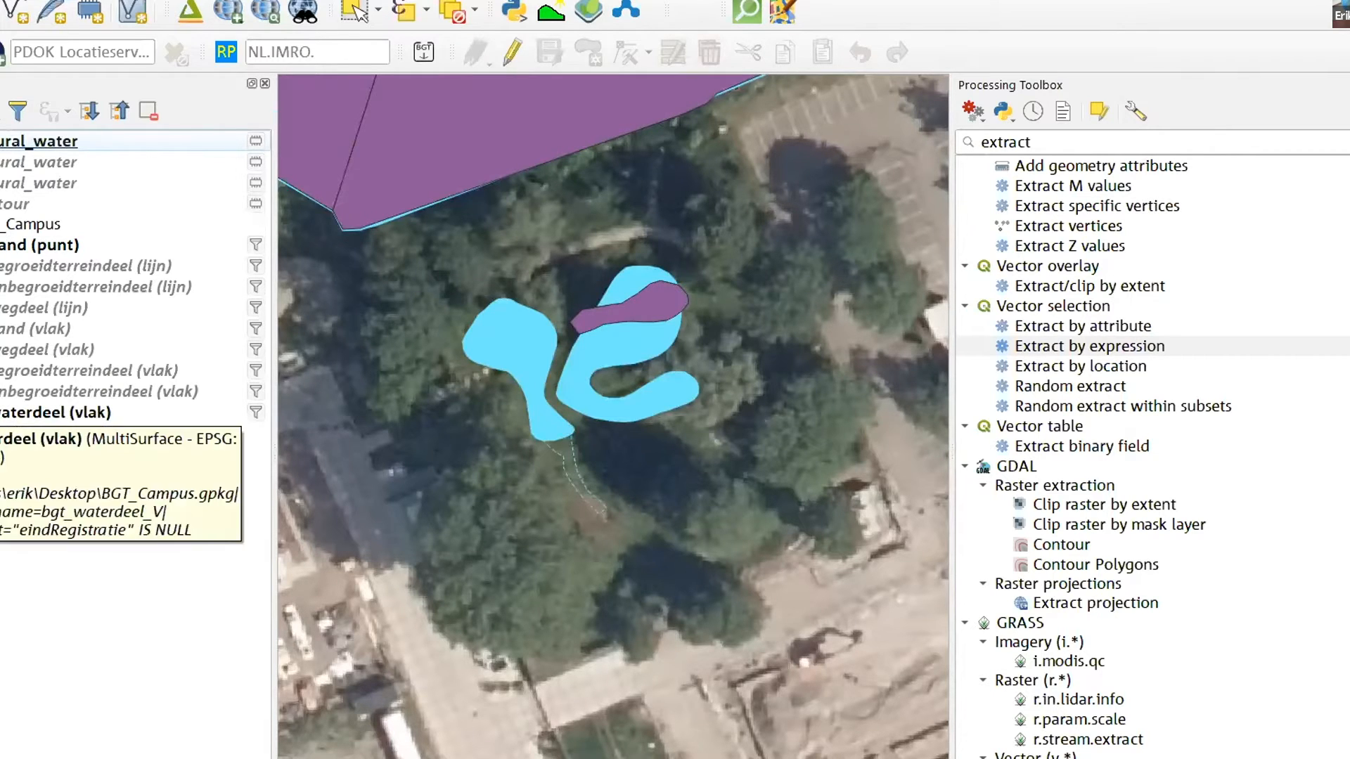
left_click(0, 413)
left_click(0, 413)
left_click(0, 413)
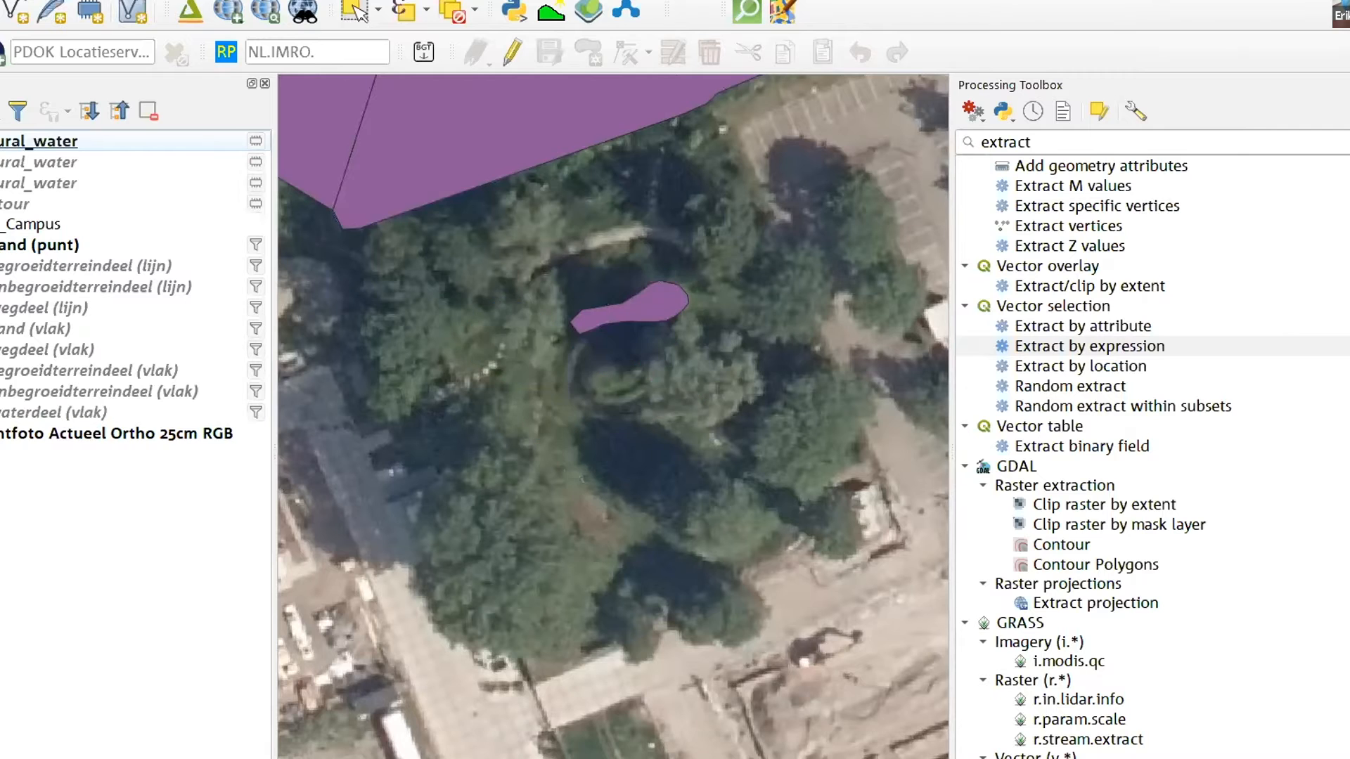
Hide the natural_water layer and show the BGT building, road, terrain and water polygon layers over the aerial photo
scroll(618, 426, "down", 2)
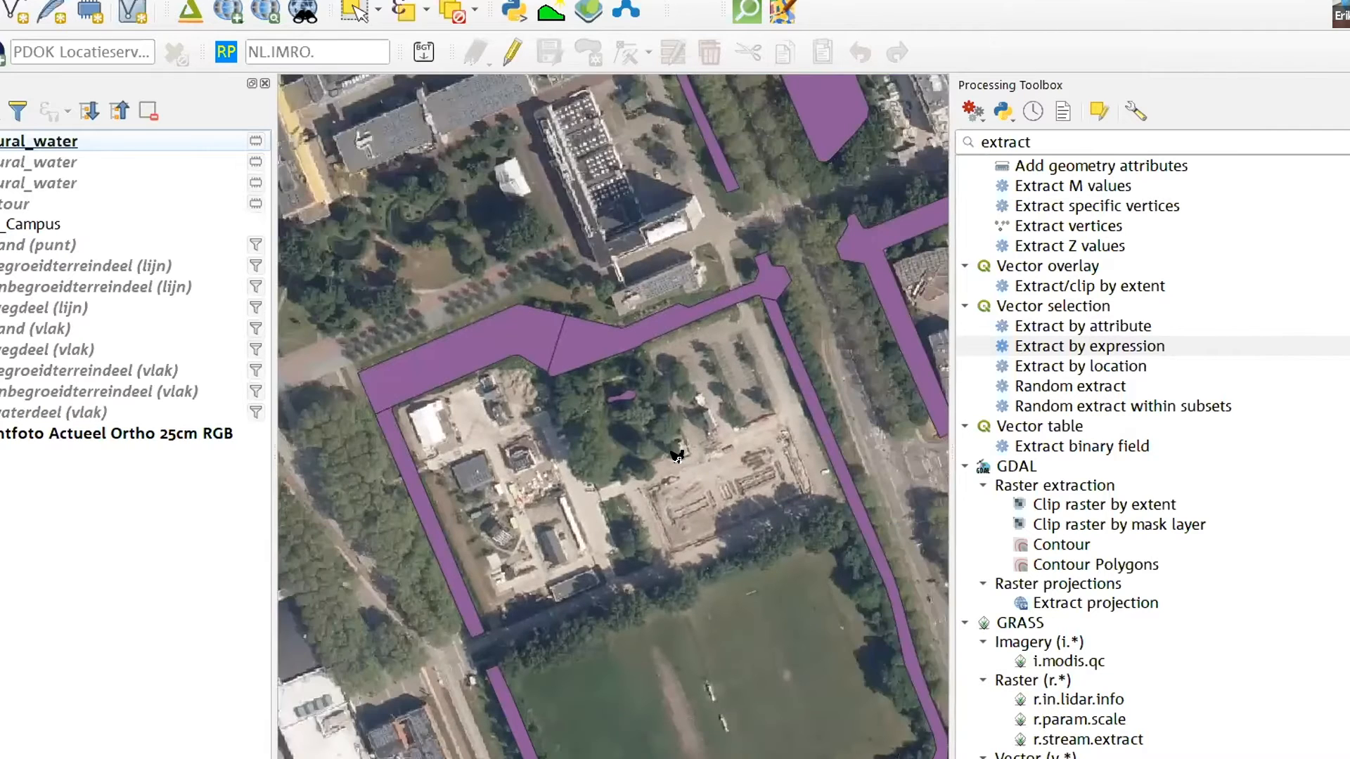
left_click(3, 437)
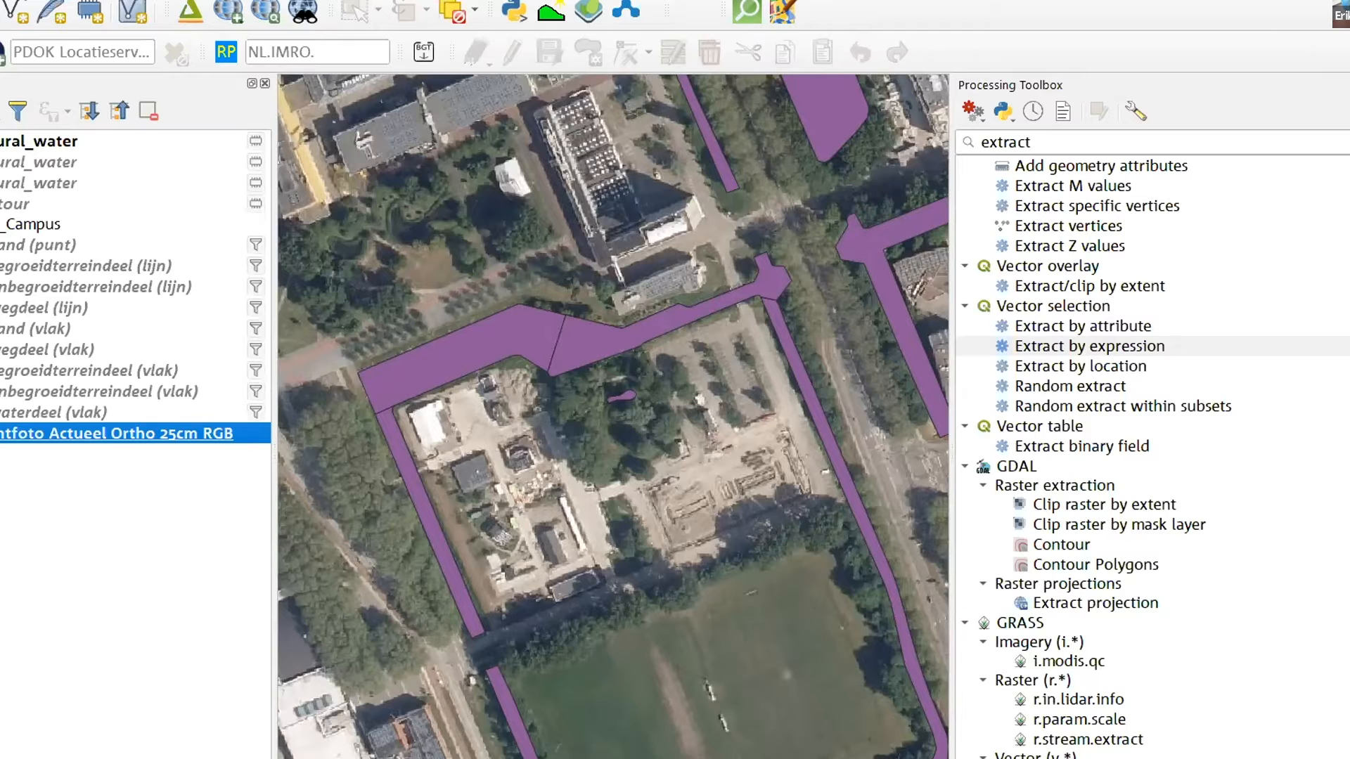
left_click(0, 141)
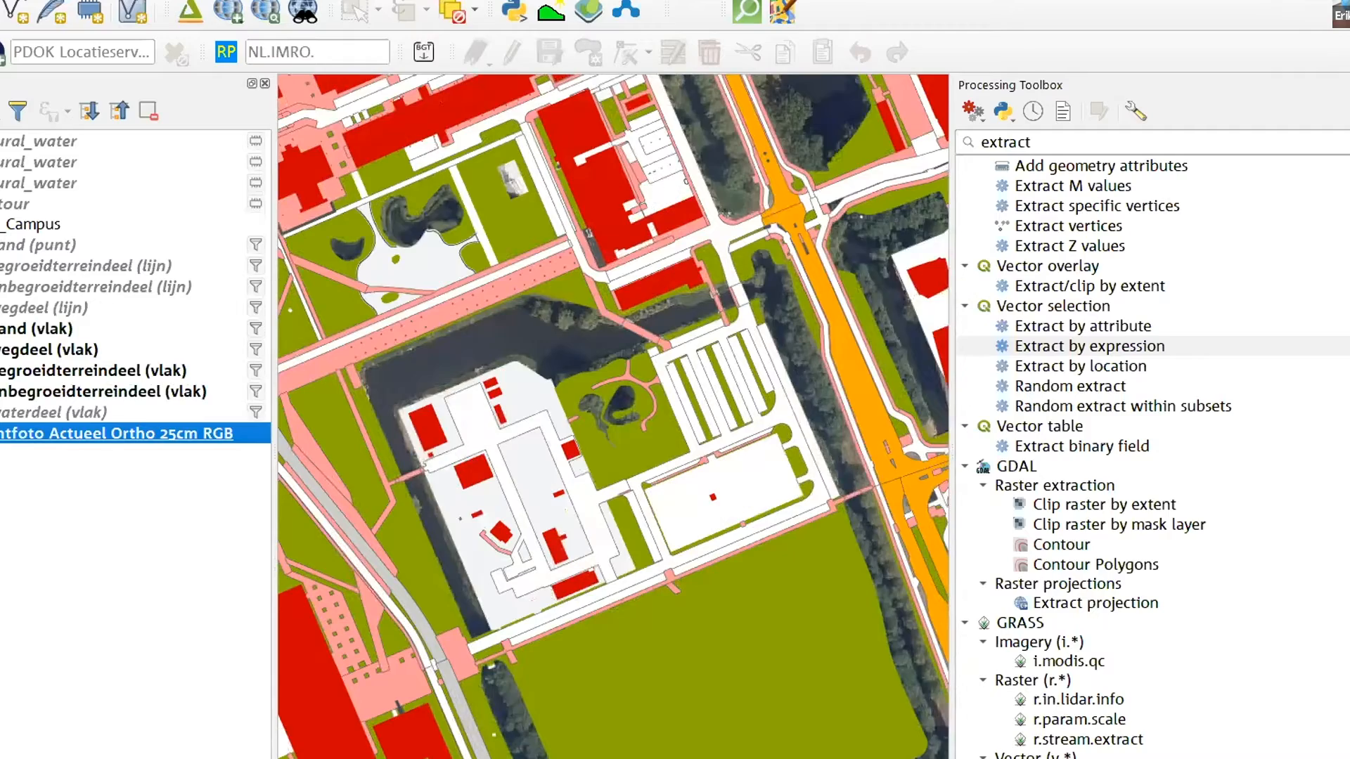
scroll(794, 432, "down", 1)
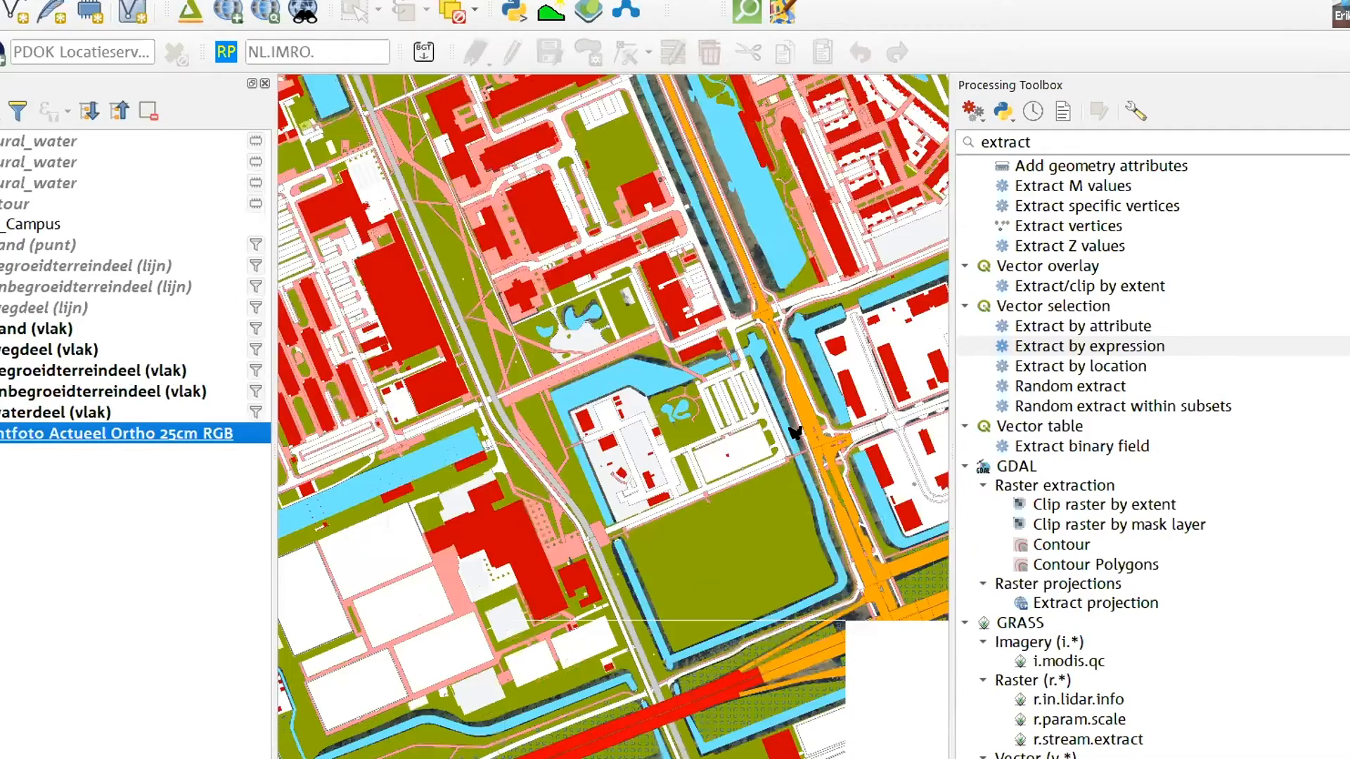
Open the layer styling of waterdeel (vlak) with the old-centre canals in view, and expand the layer's legend classes
scroll(801, 457, "down", 1)
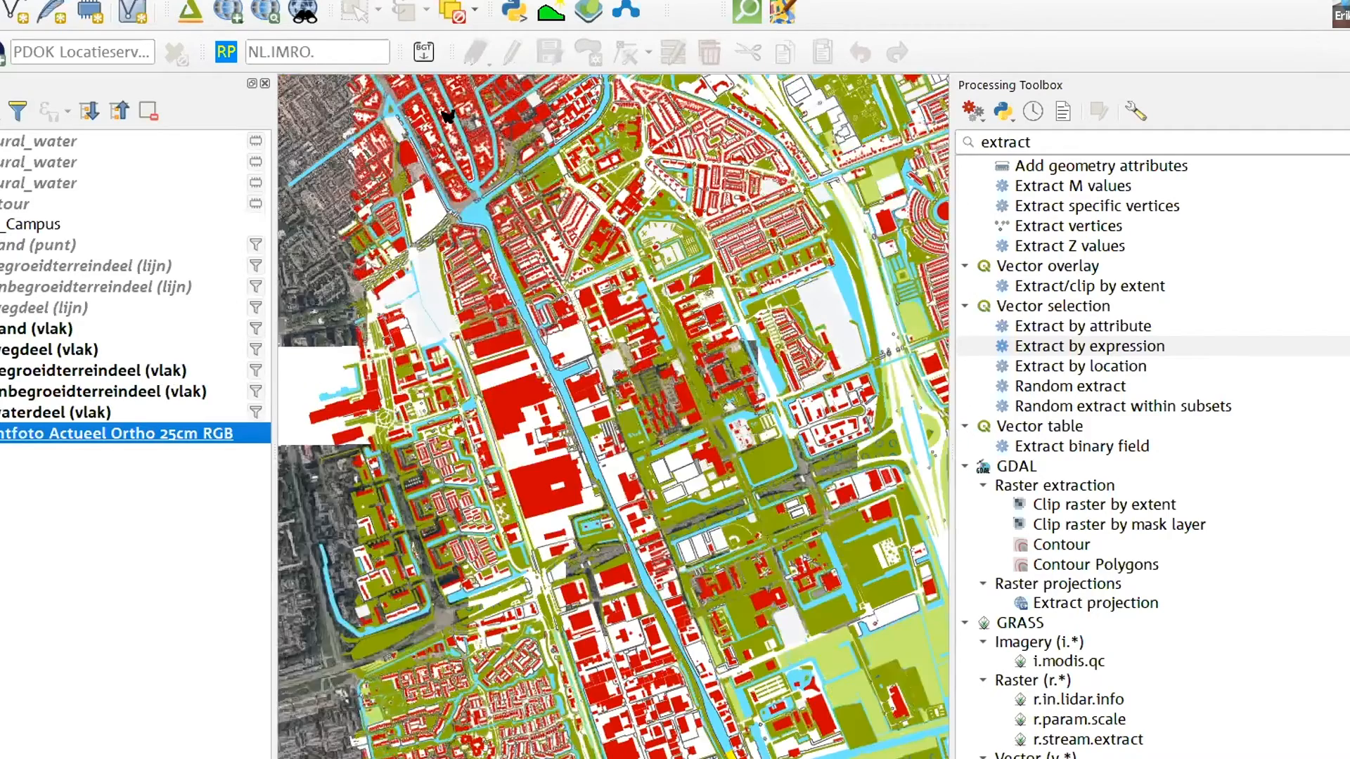
scroll(447, 116, "up", 2)
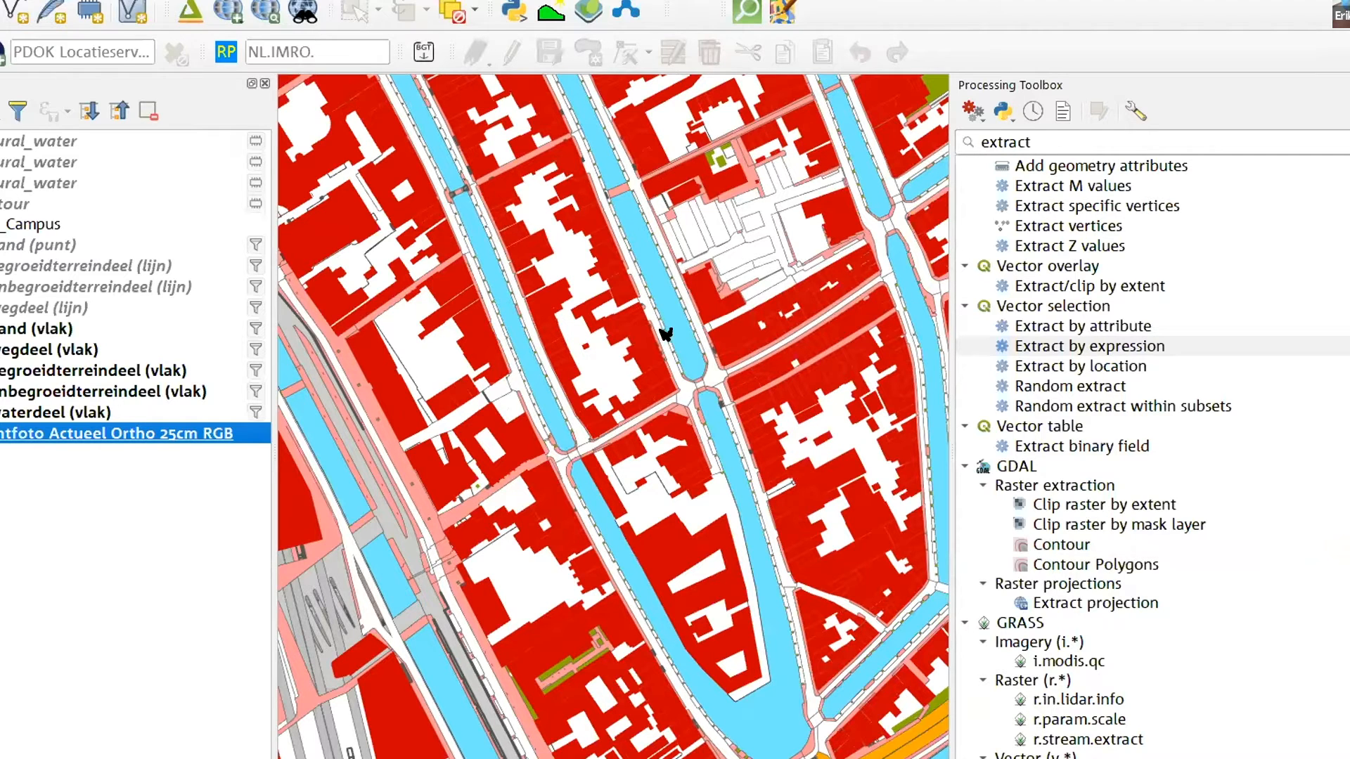
left_click(107, 408)
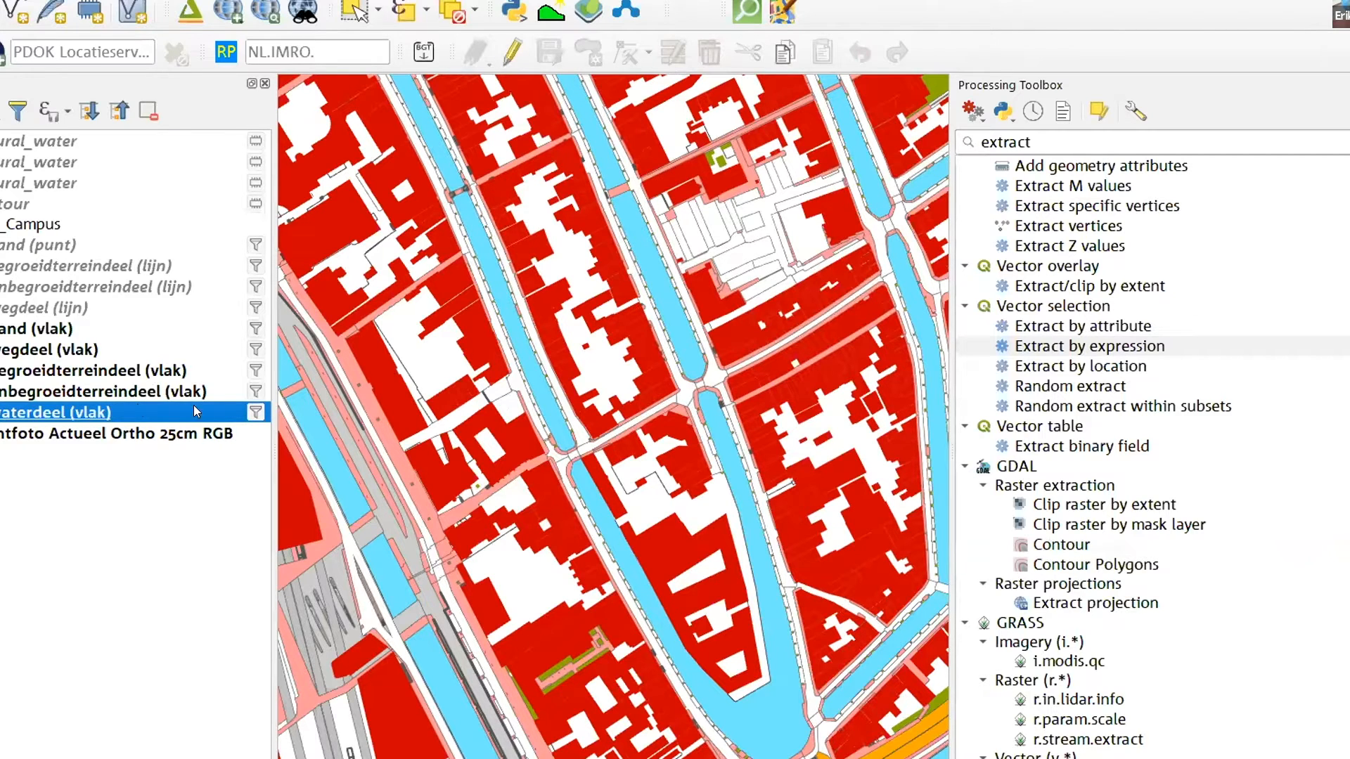
key("F7")
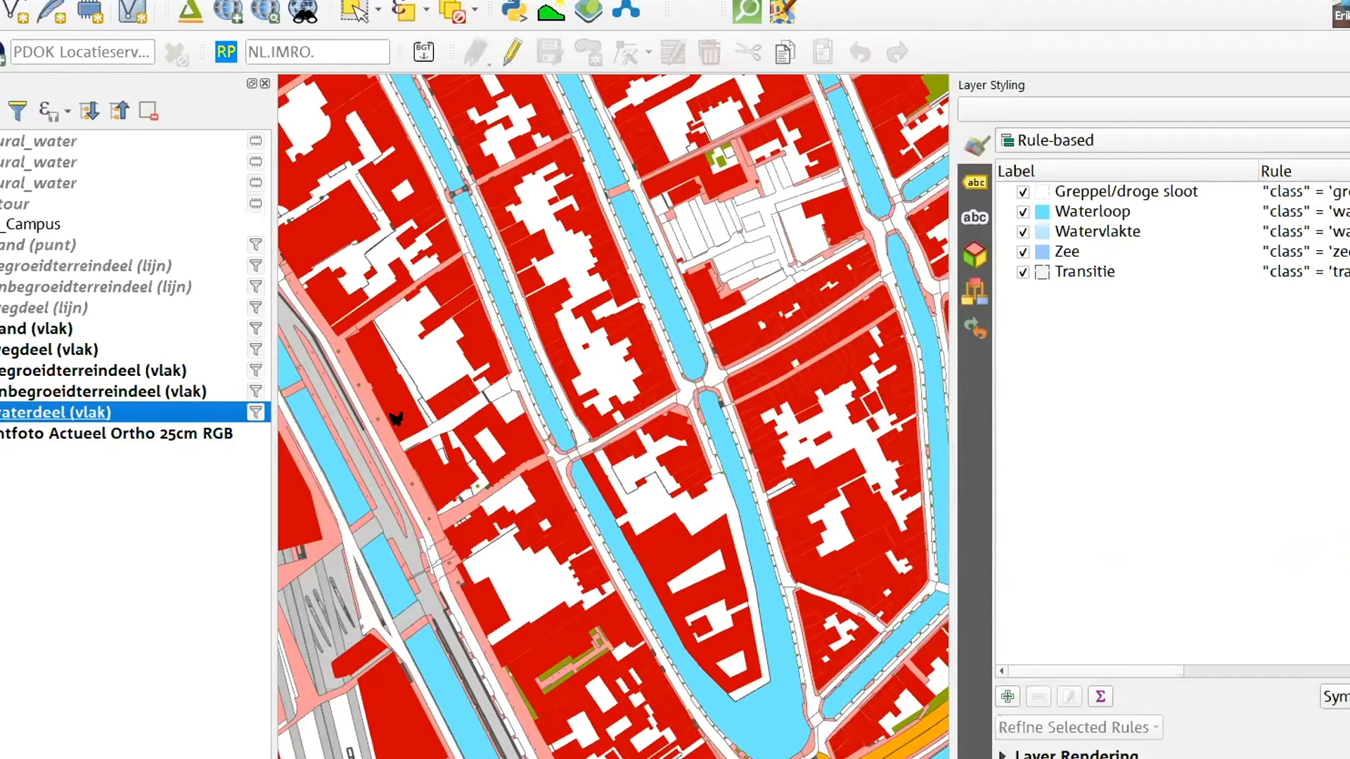
left_click(0, 412)
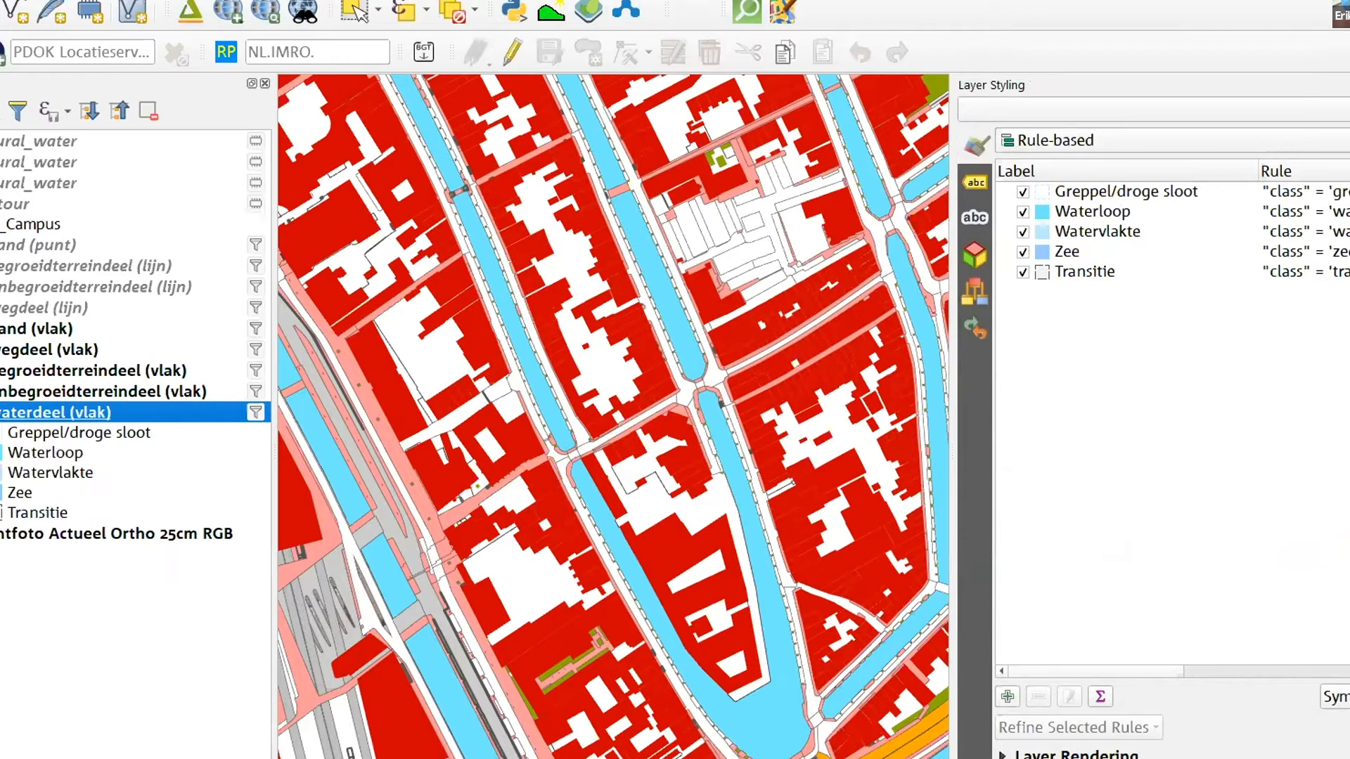
Toggle the Waterloop class to compare the canals with the aerial photo, and hide Luchtfoto Actueel Ortho 25cm RGB, leaving Waterloop shown
left_click(1023, 211)
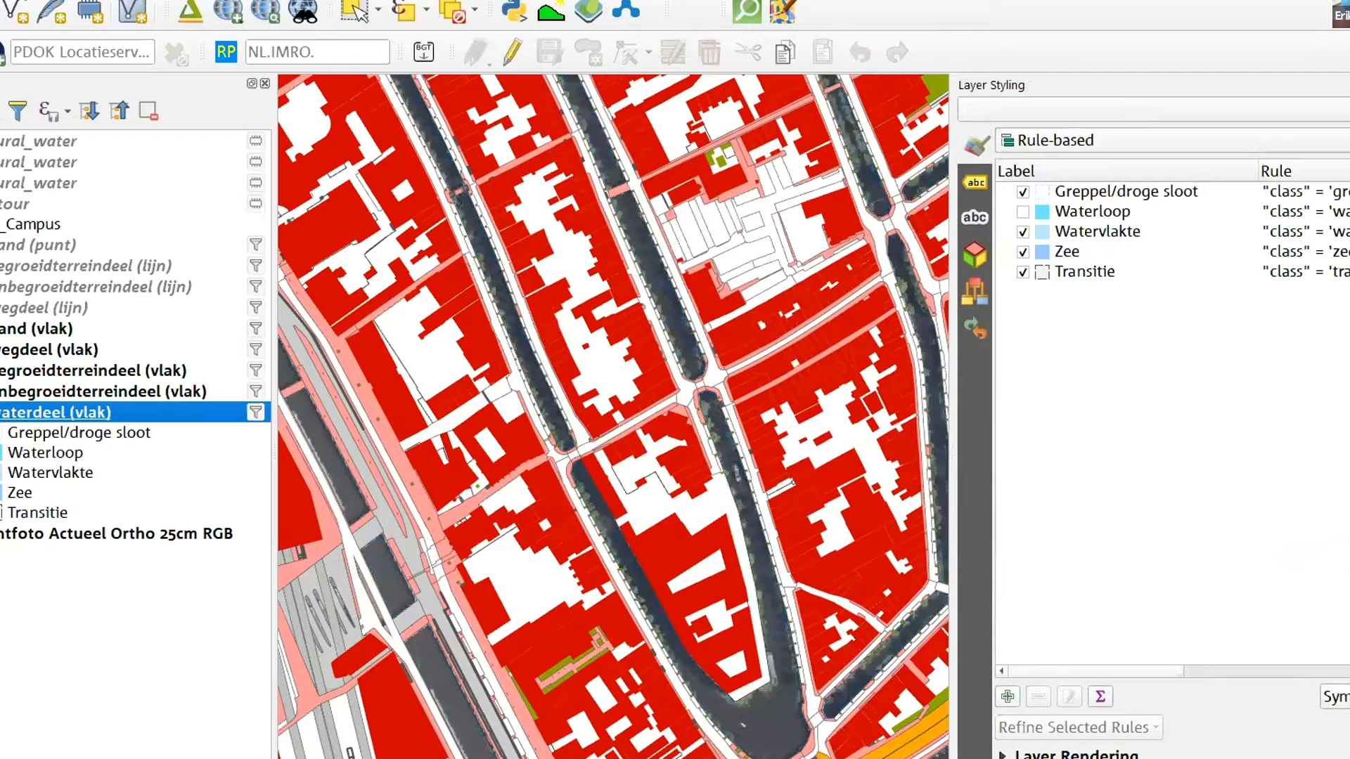
left_click(1, 453)
left_click(1, 453)
left_click(1, 452)
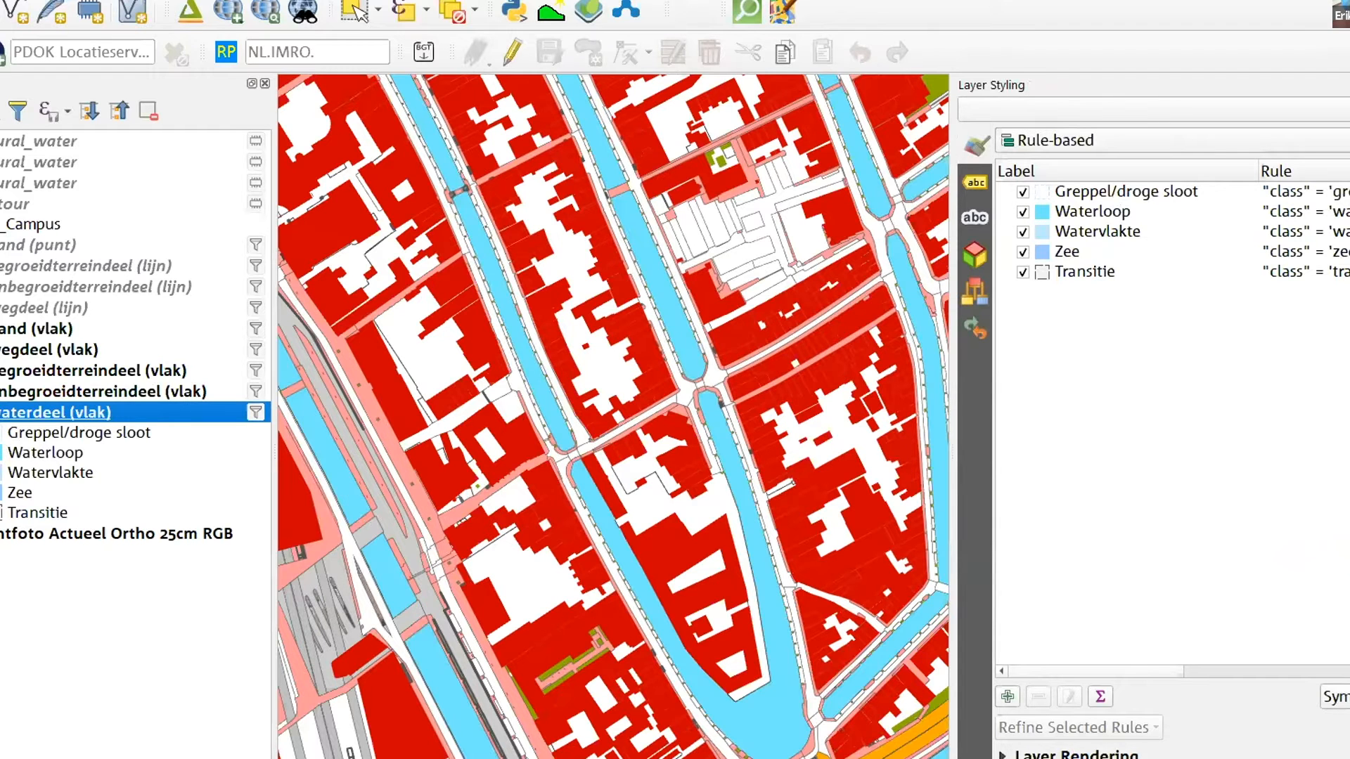
left_click(1, 533)
left_click(1, 452)
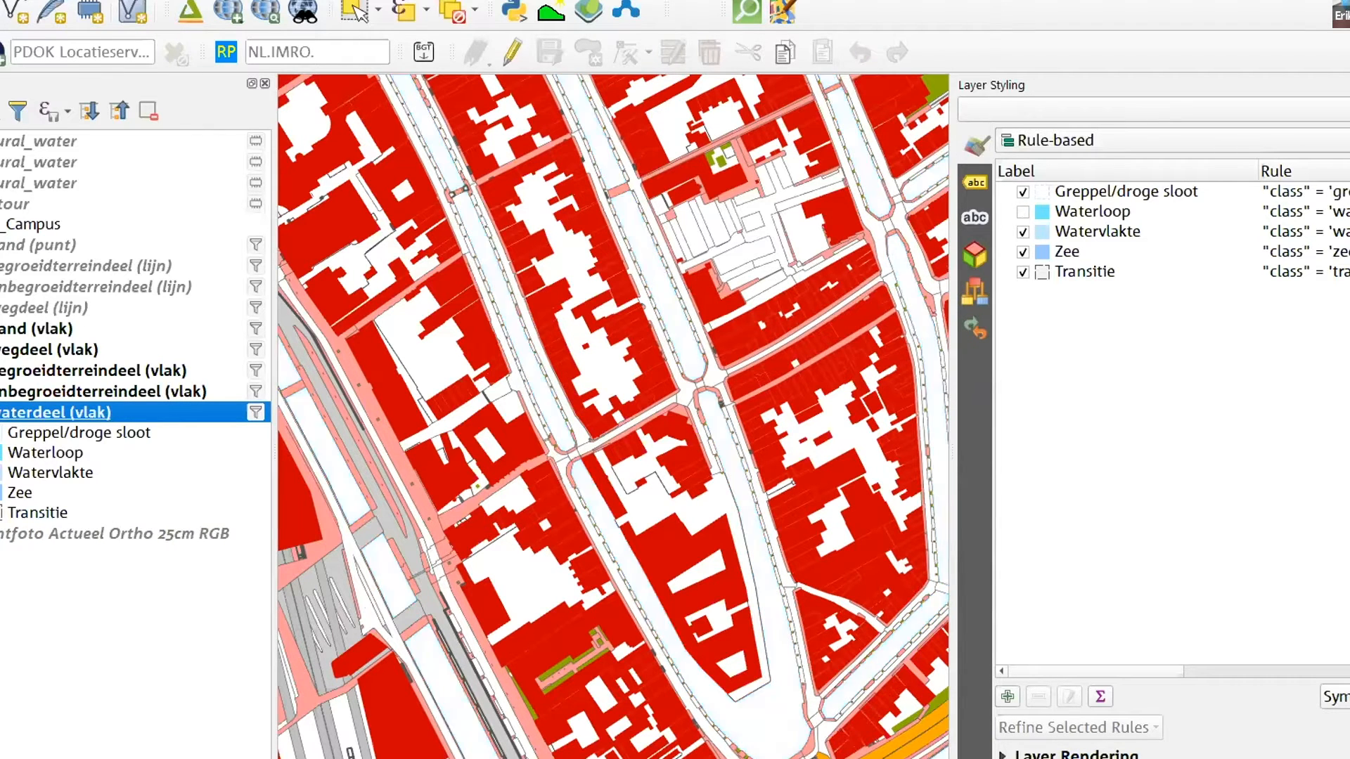
left_click(2, 453)
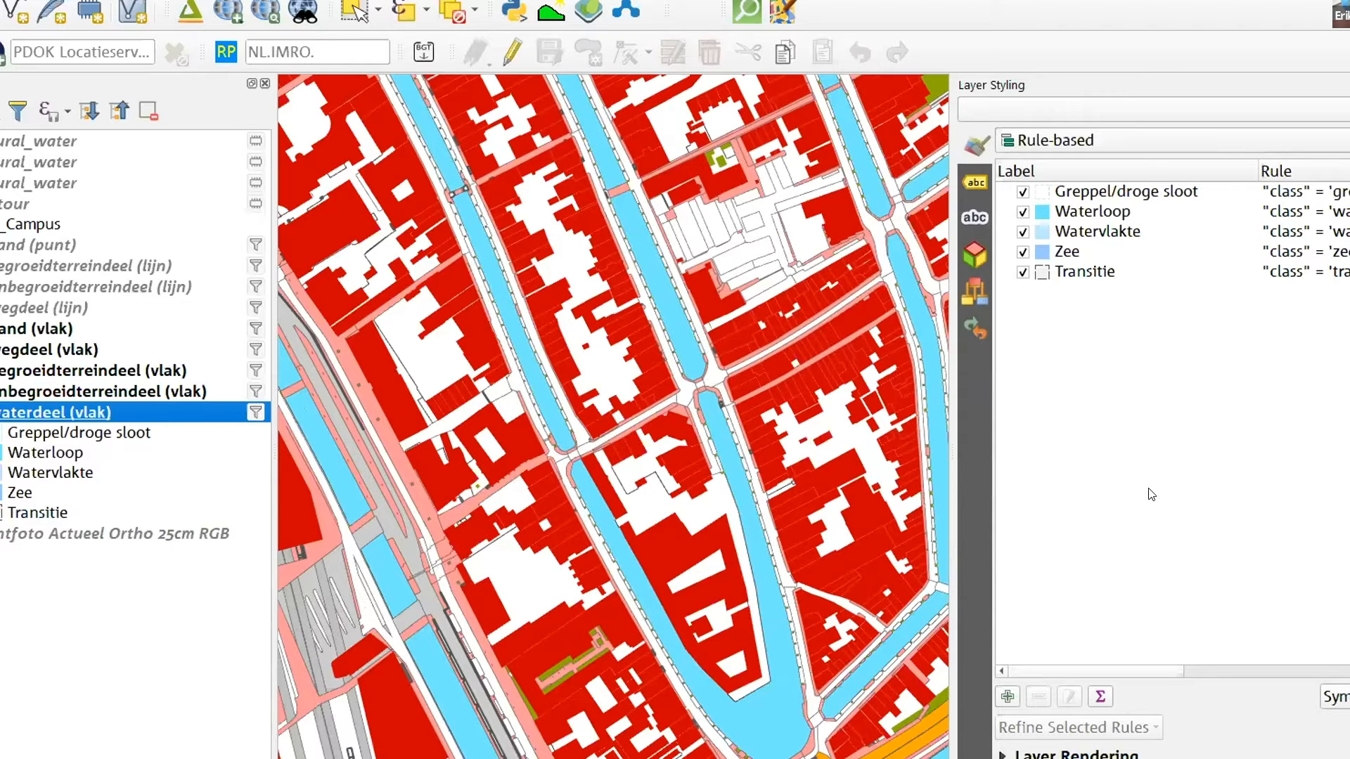
Open the Waterloop rule of waterdeel (vlak) for editing and examine its class filter expression
left_click(1074, 213)
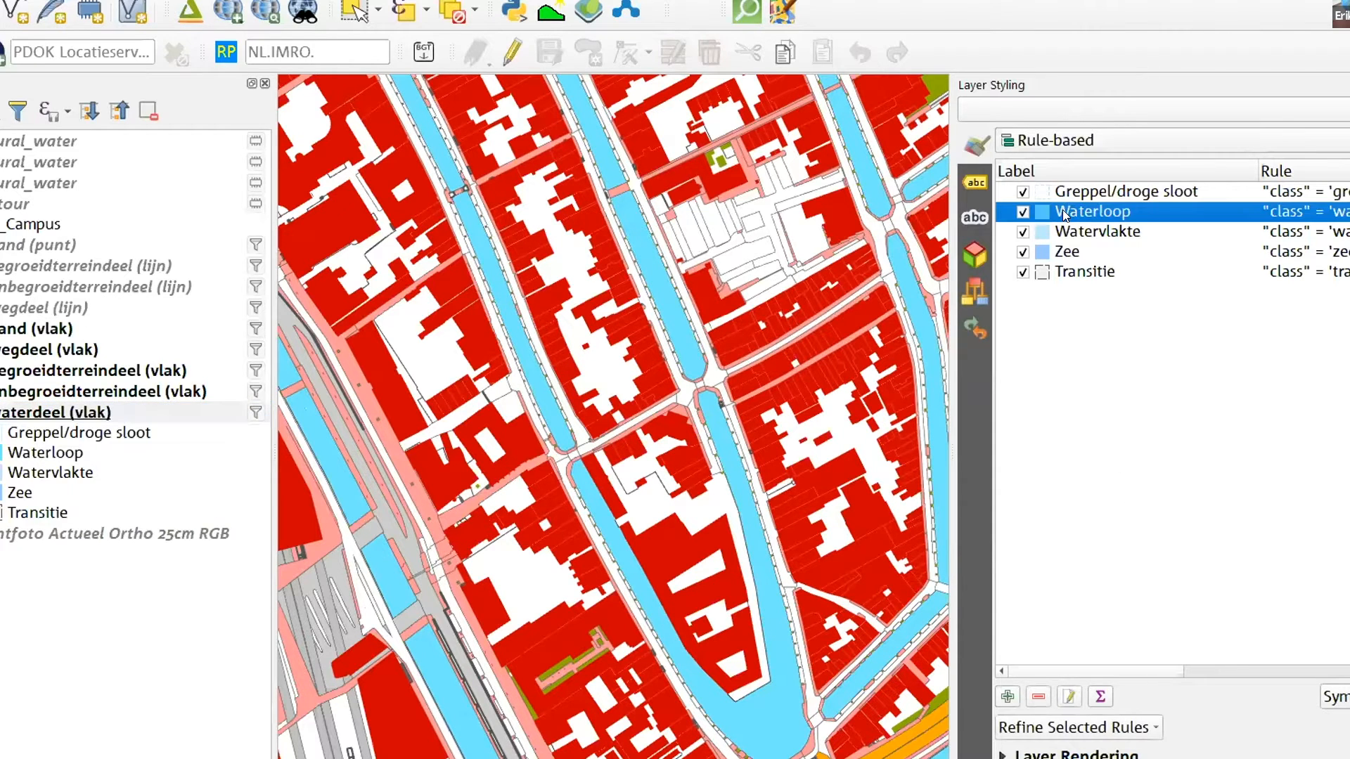
double_click(1065, 213)
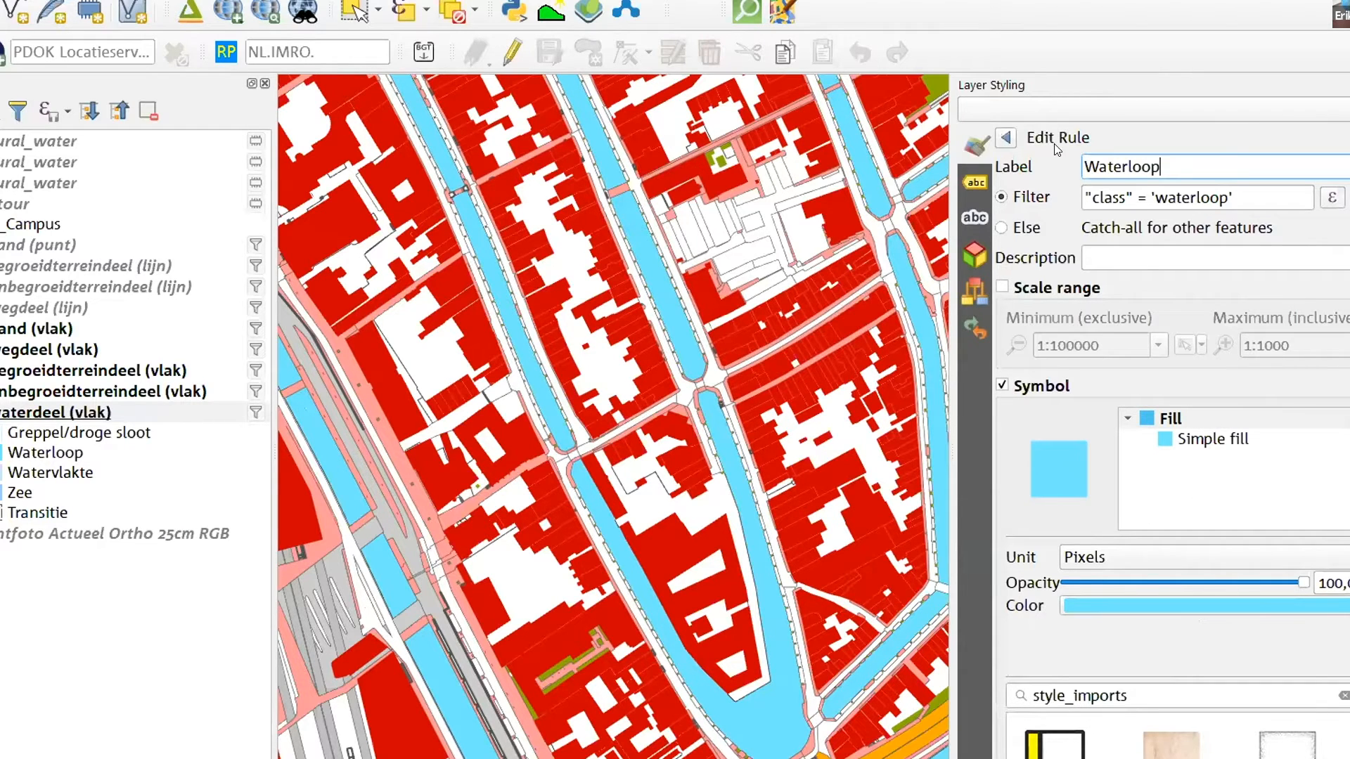
left_click_drag(1088, 195, 1118, 194)
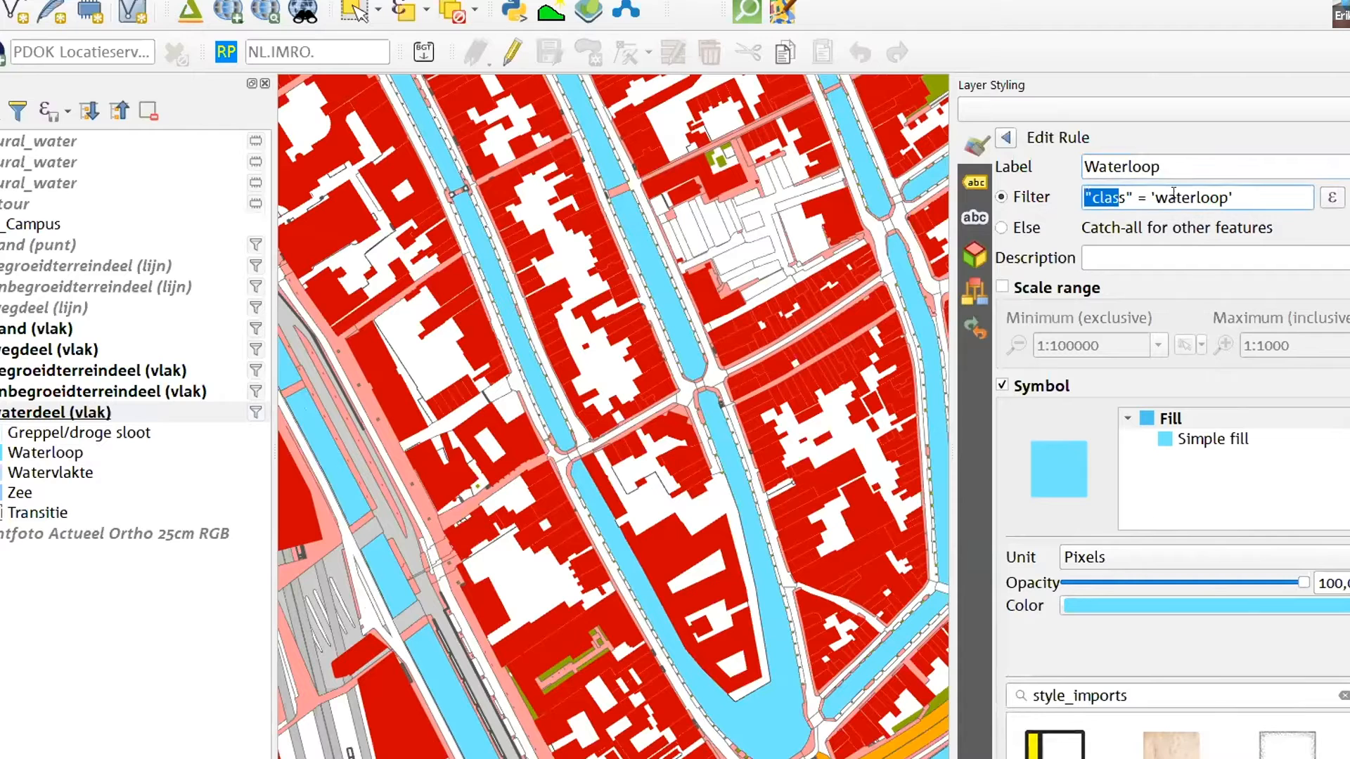
left_click(1158, 508)
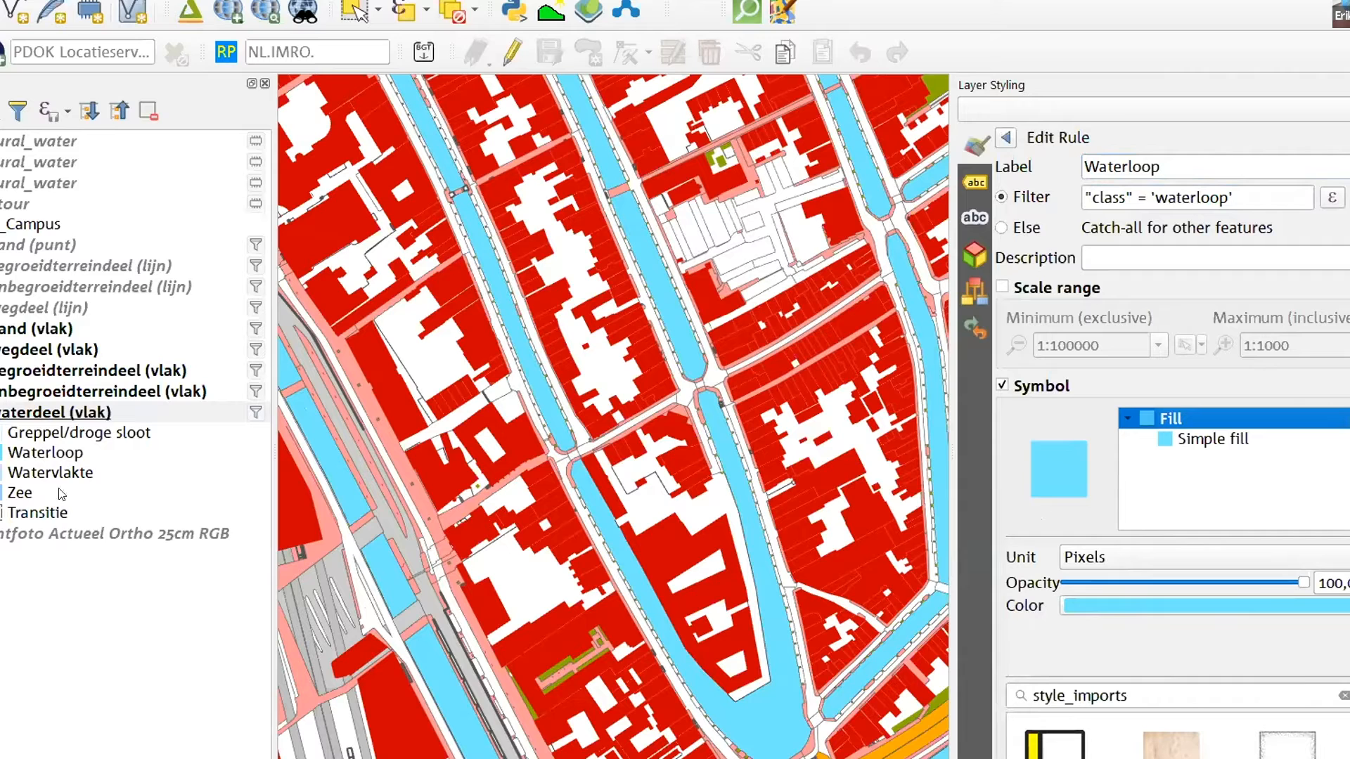
Enable draw effects on the simple fill of the Waterloop symbol and turn on the Inner Shadow effect
scroll(1157, 529, "down", 1)
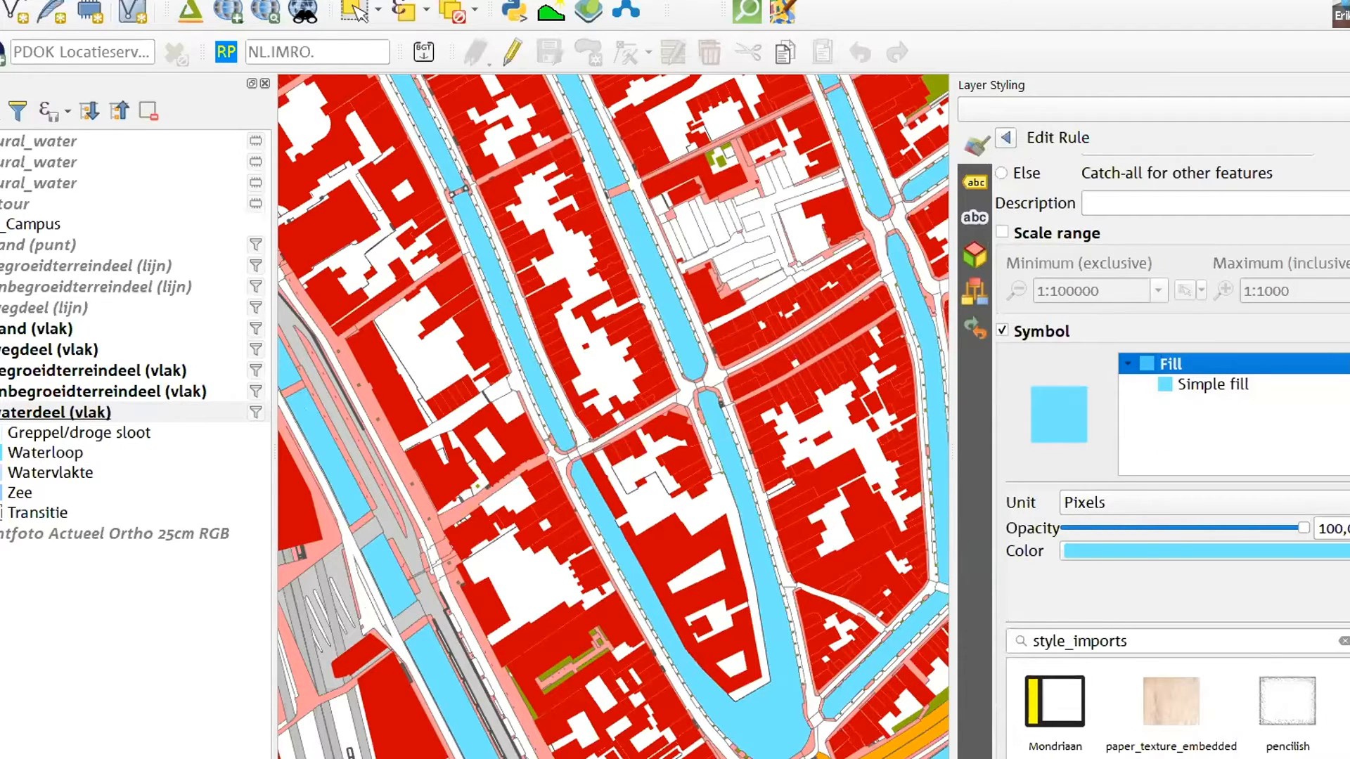
scroll(1170, 422, "down", 2)
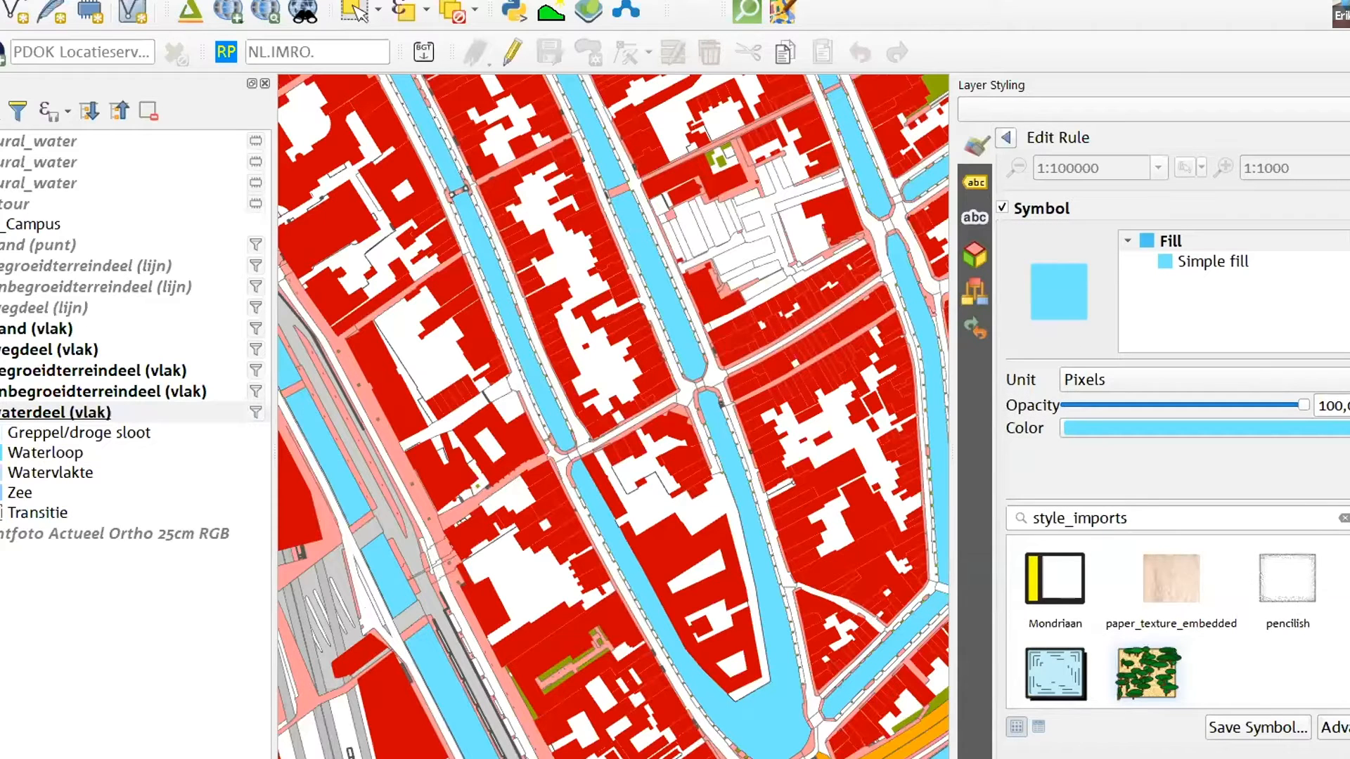
left_click(1223, 262)
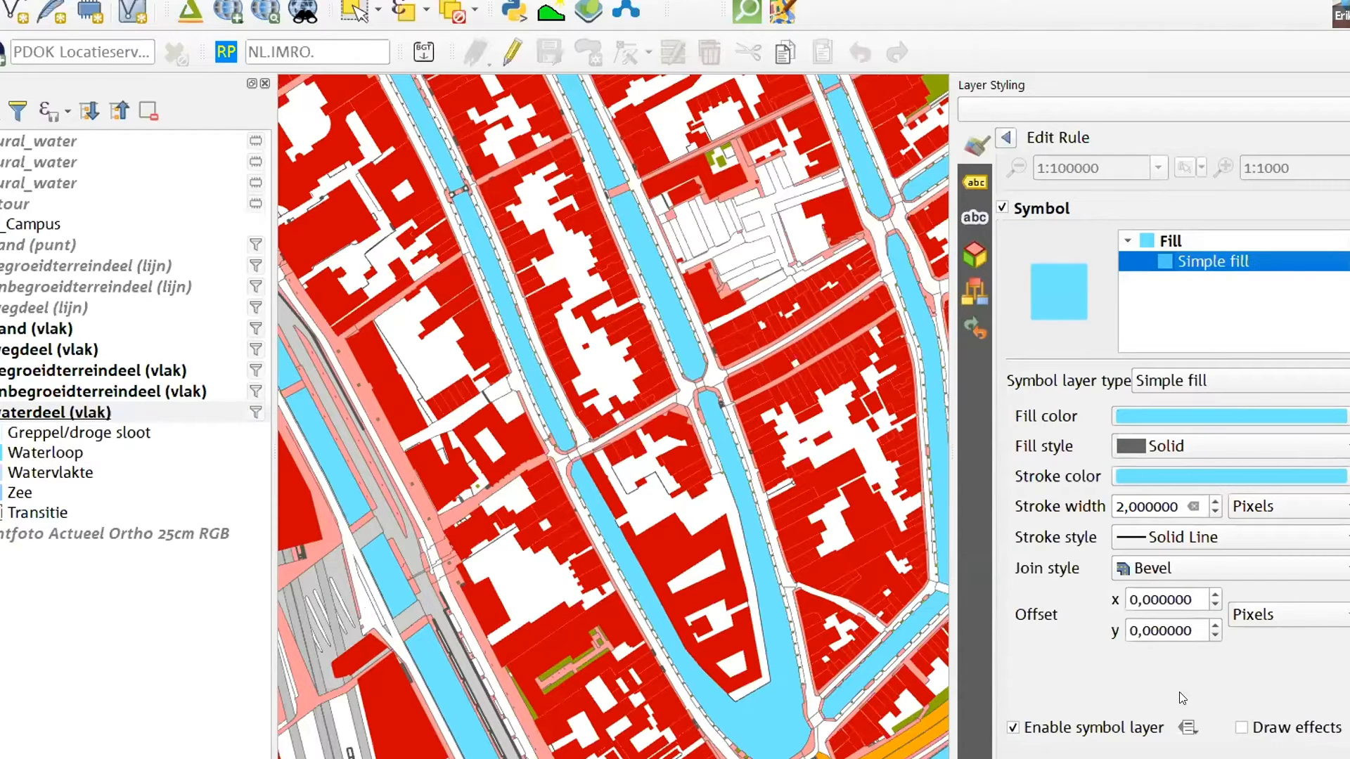
left_click(1242, 728)
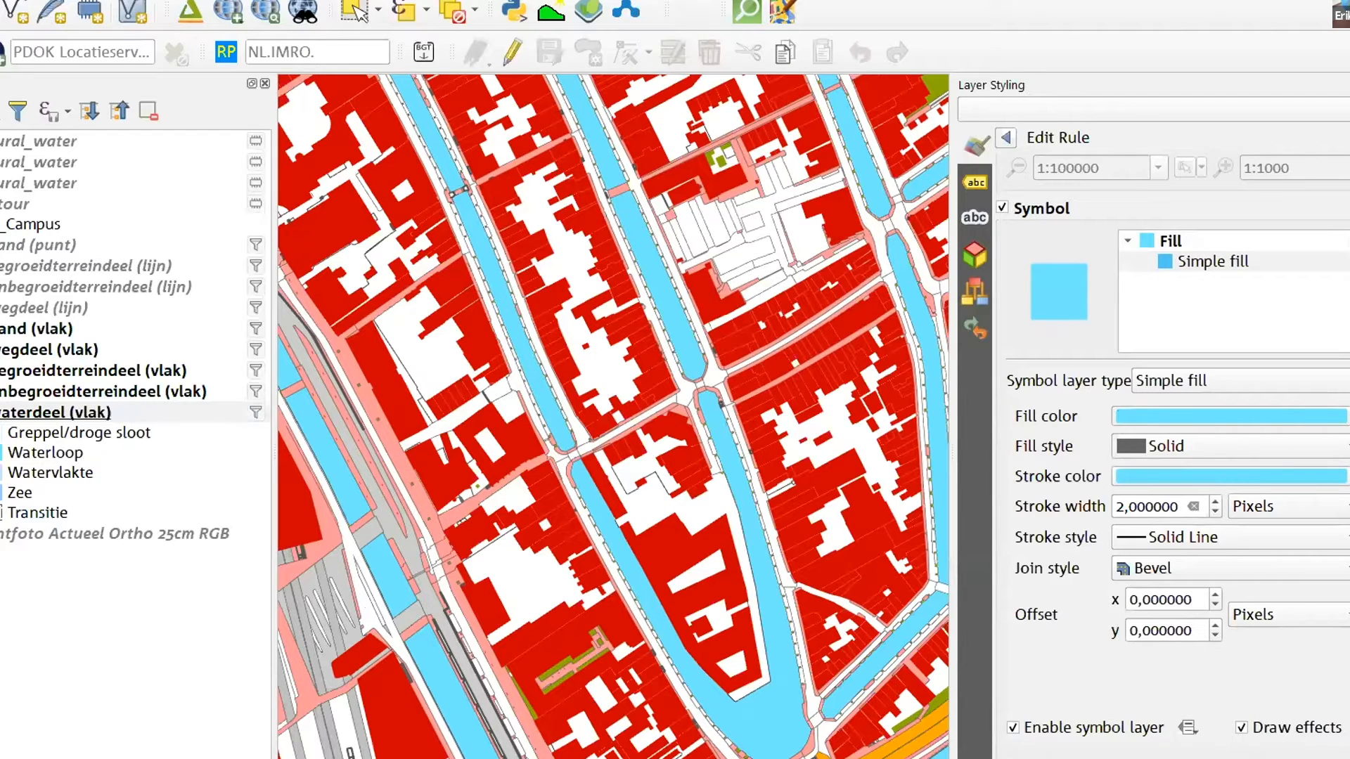
left_click(1348, 728)
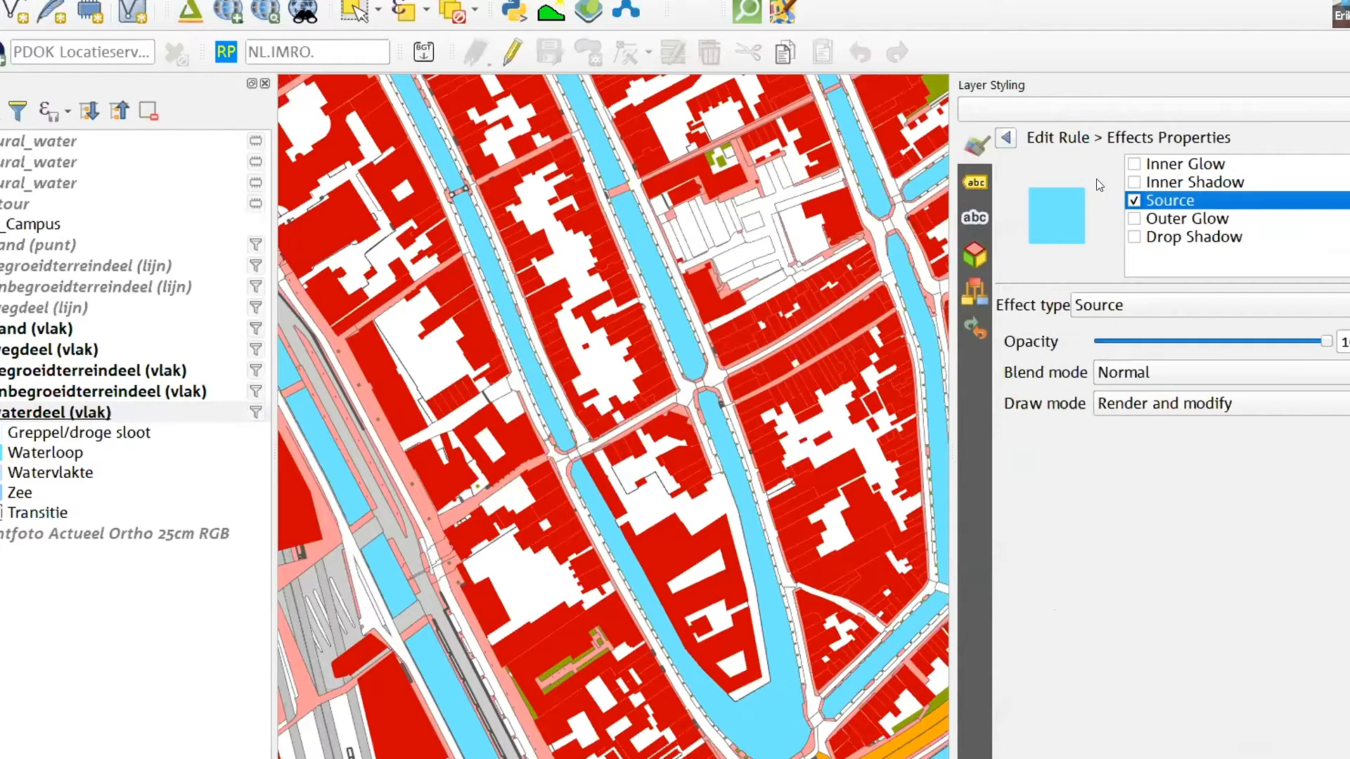
left_click(1134, 183)
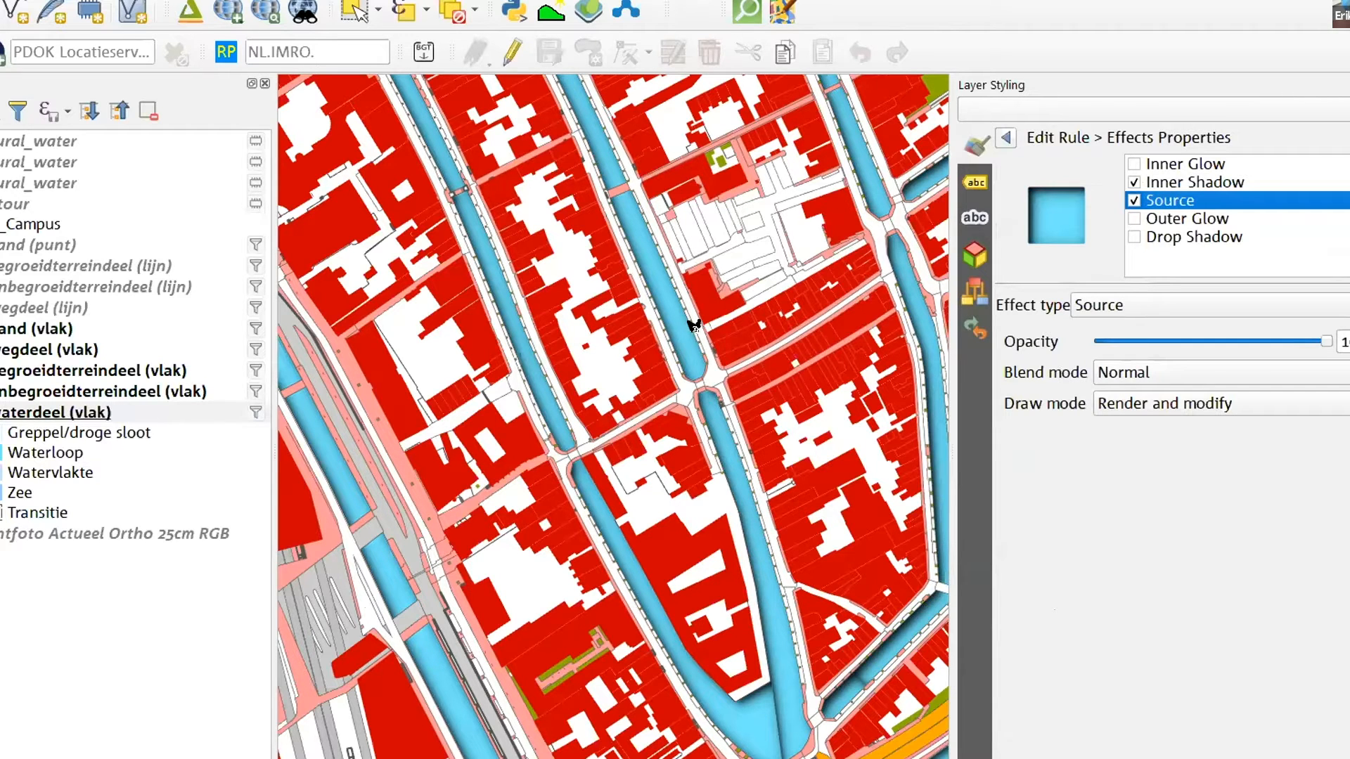
Set the Waterloop inner shadow's offset distance to 1.2 mm and its blur radius to 1.445 mm
scroll(679, 337, "up", 2)
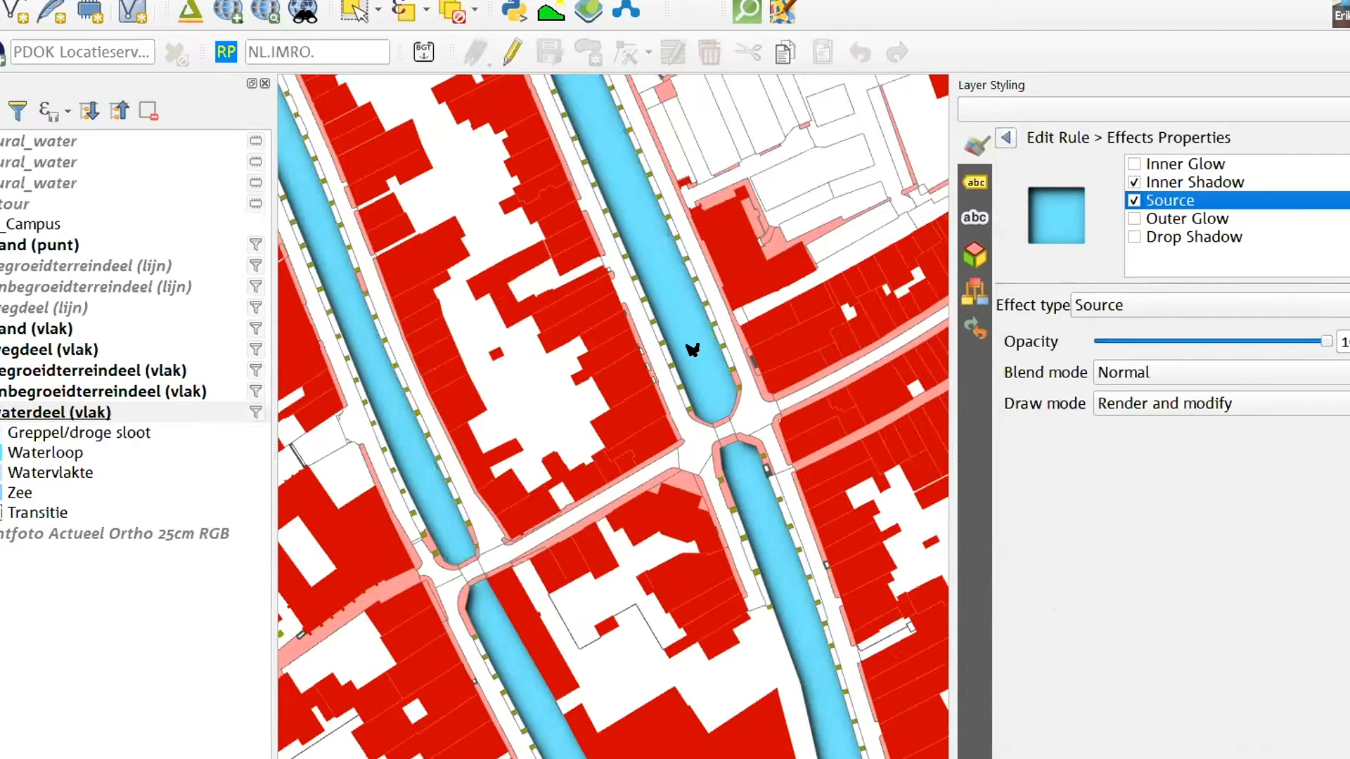
left_click(1221, 181)
left_click(1123, 376)
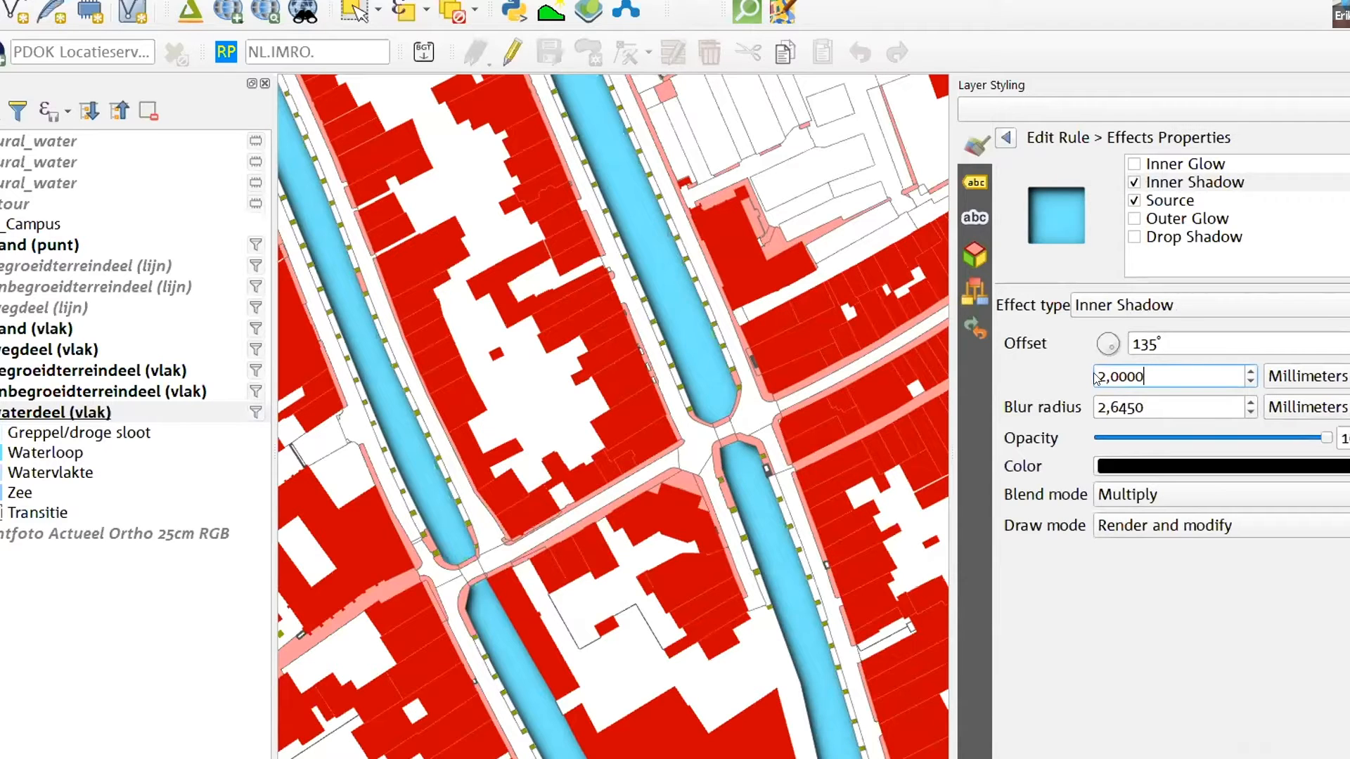
scroll(1176, 375, "down", 4)
left_click(1167, 405)
scroll(1168, 405, "down", 3)
scroll(1167, 405, "down", 2)
scroll(1168, 405, "down", 1)
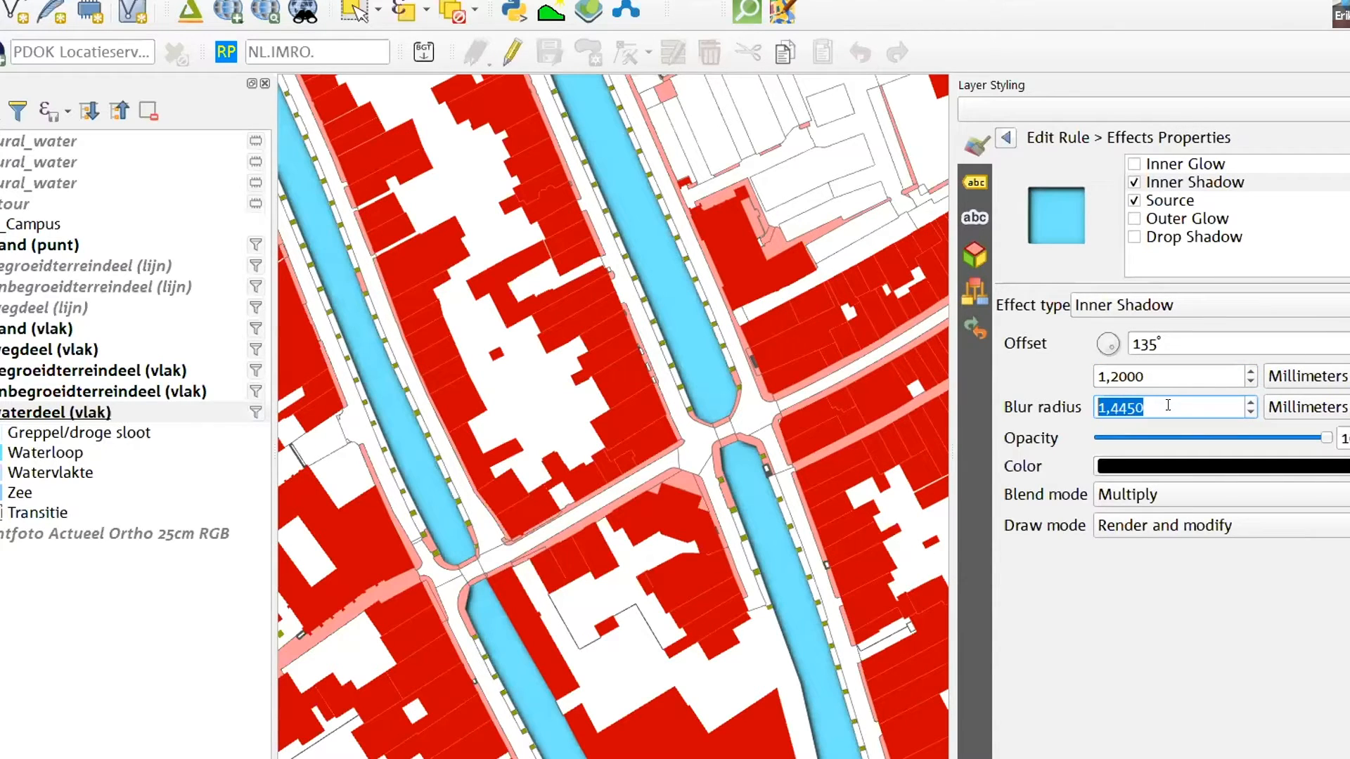
Move waterdeel (vlak) above all other BGT layers and hide wegdeel (vlak) to inspect the water polygons around the bridges
scroll(726, 388, "down", 2)
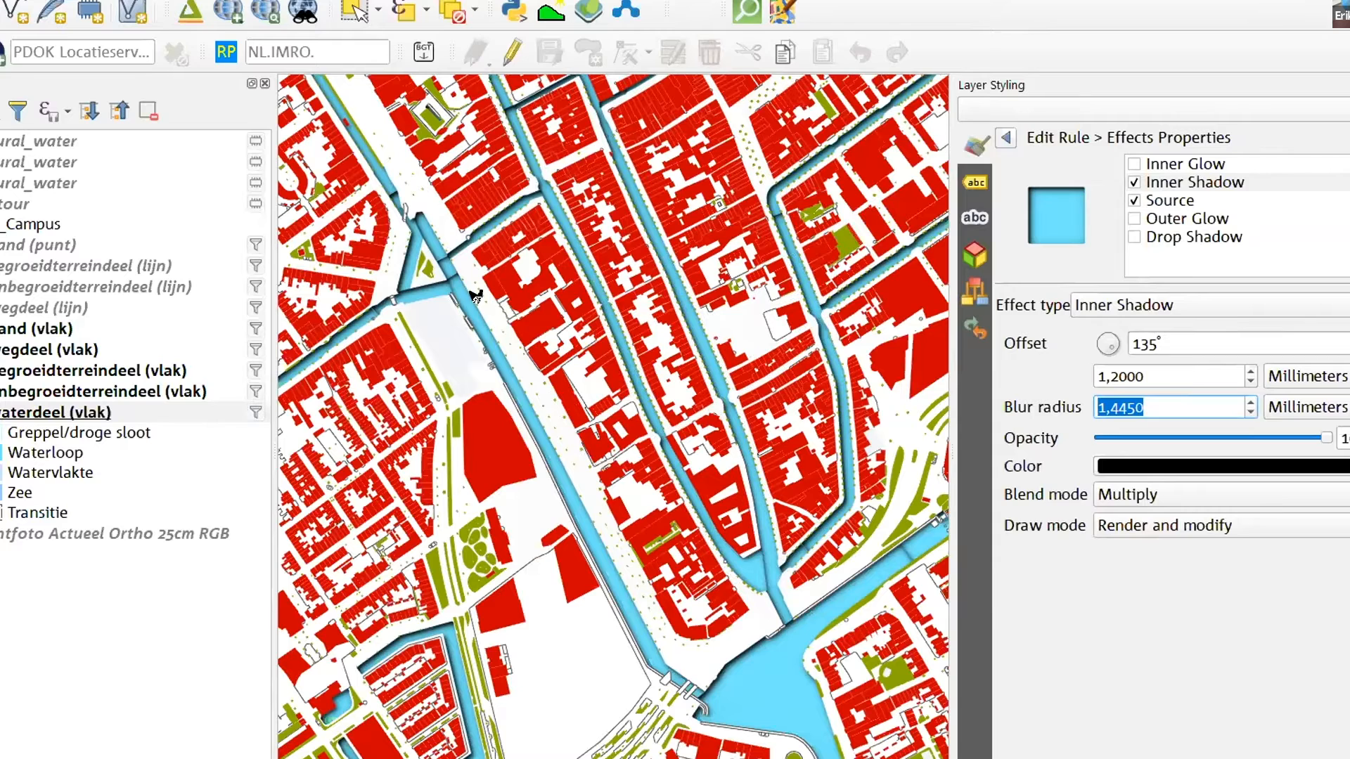
scroll(538, 228, "up", 5)
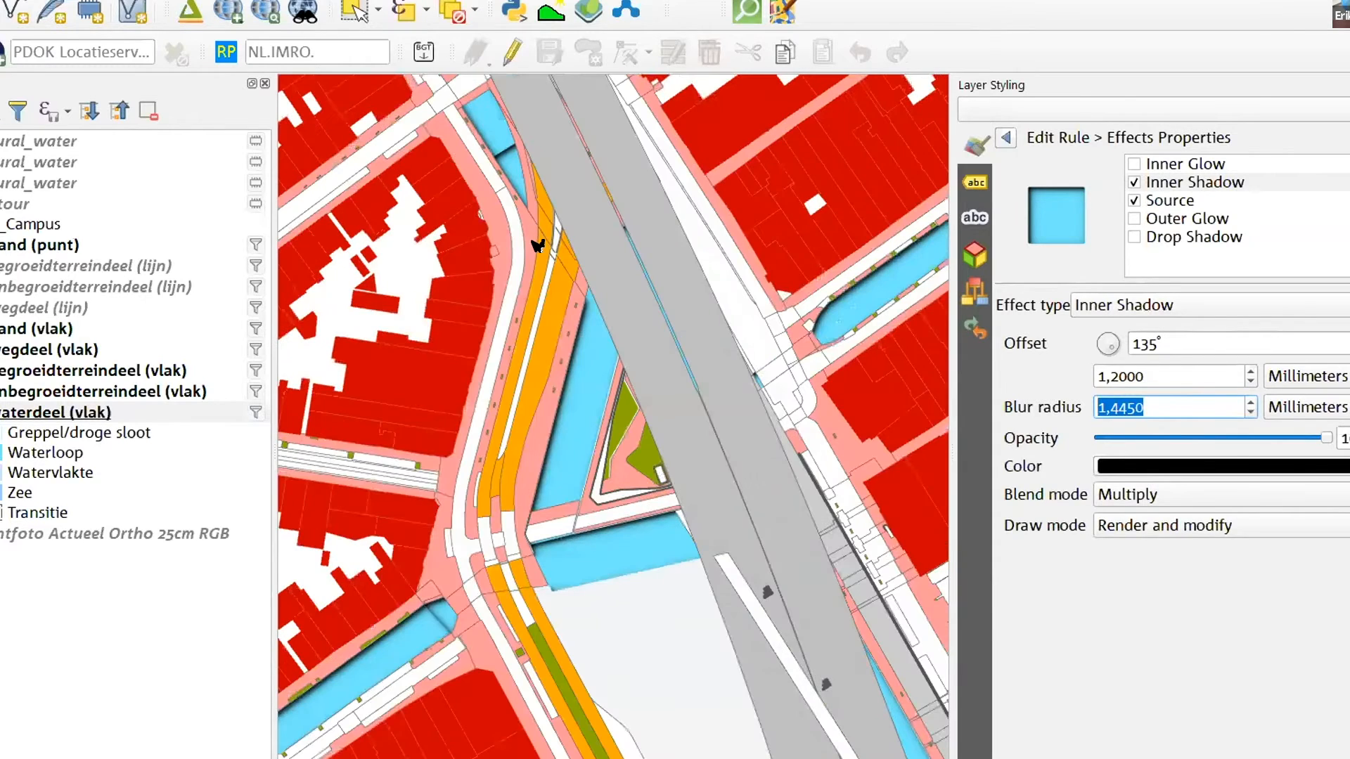
scroll(764, 323, "down", 2)
scroll(764, 323, "down", 2)
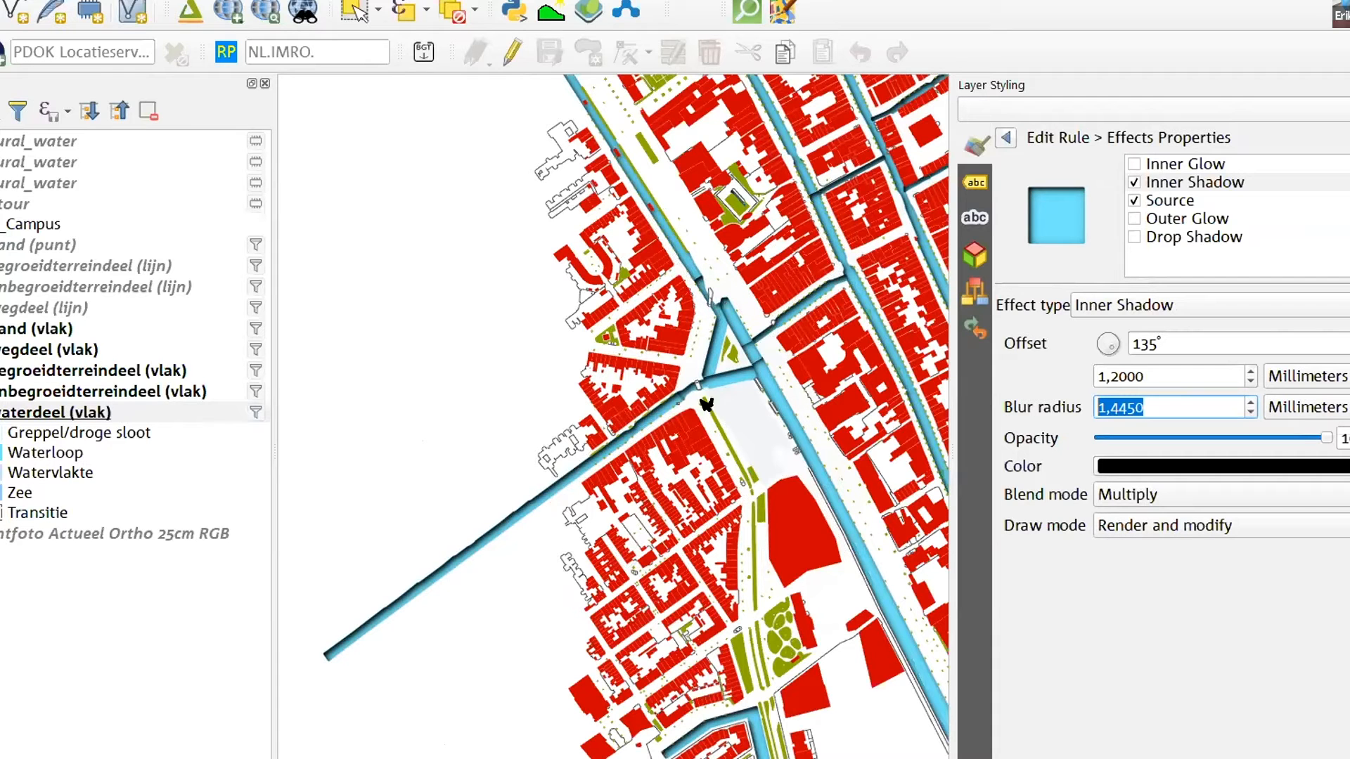
scroll(769, 338, "up", 2)
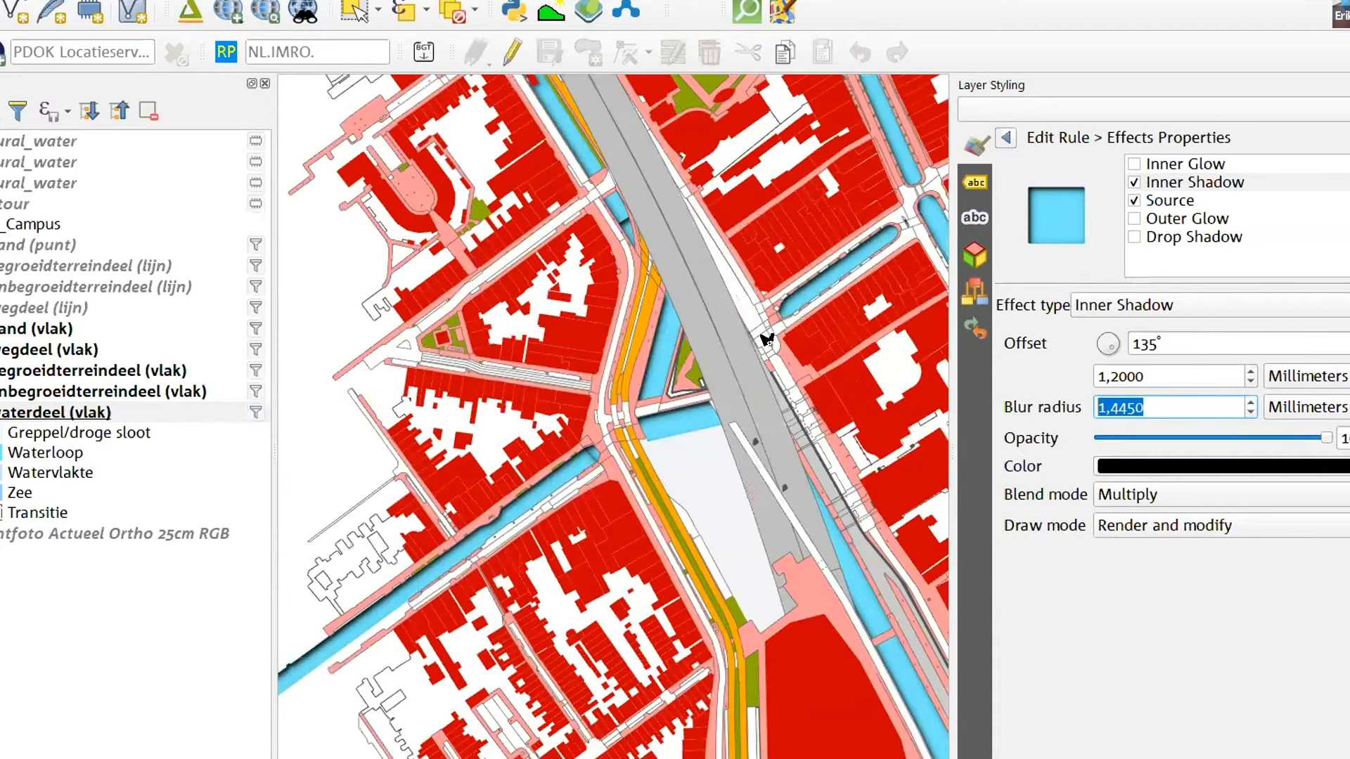
left_click_drag(54, 412, 111, 240)
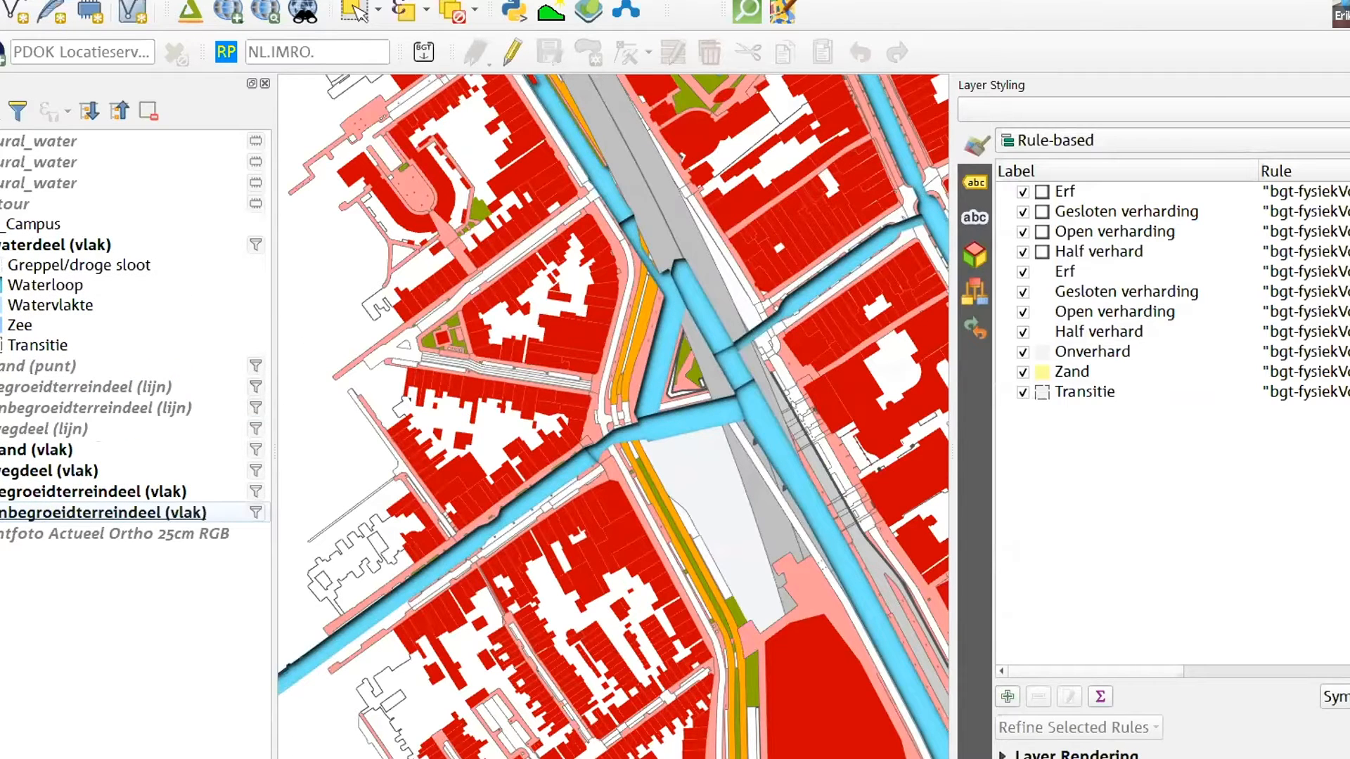
left_click(1, 471)
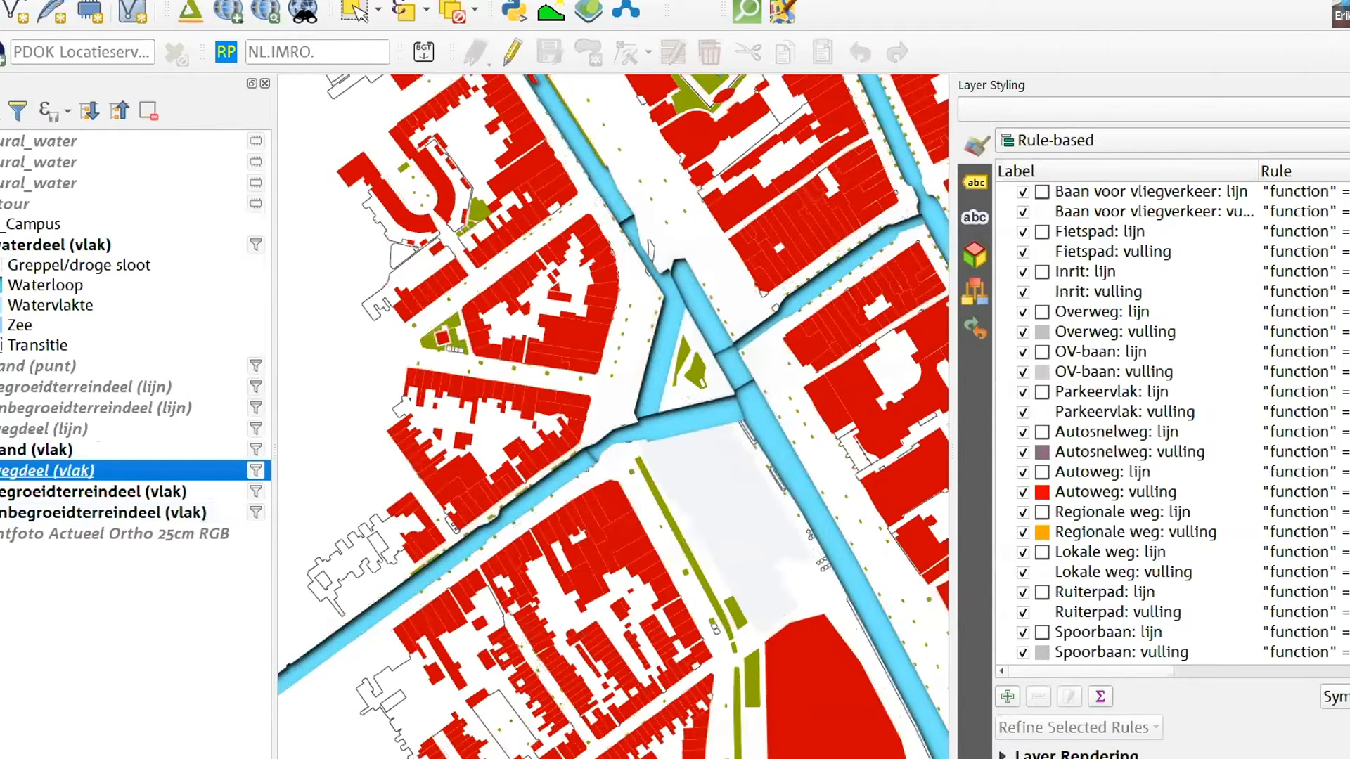
scroll(722, 308, "up", 2)
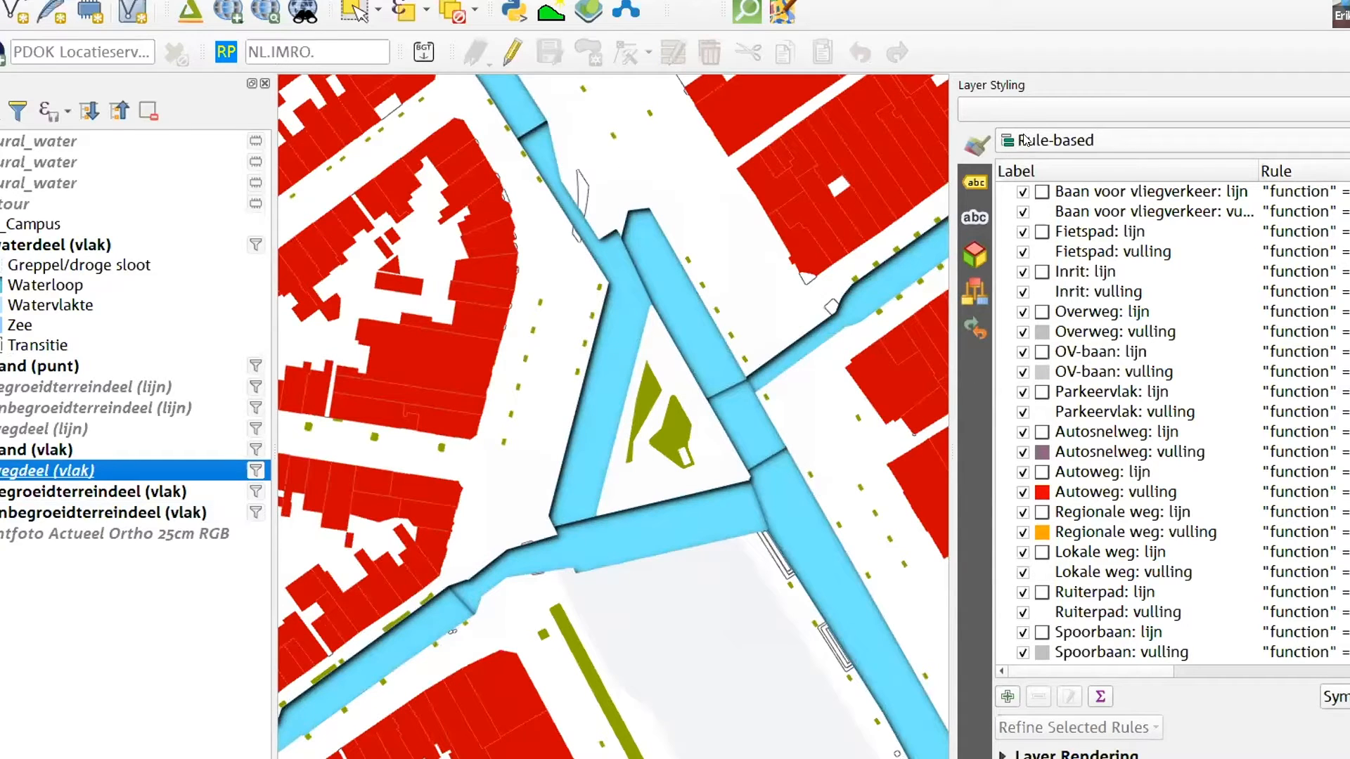
Set the stroke style of the Waterloop rule's simple fill in waterdeel (vlak) to No Pen
left_click(1030, 110)
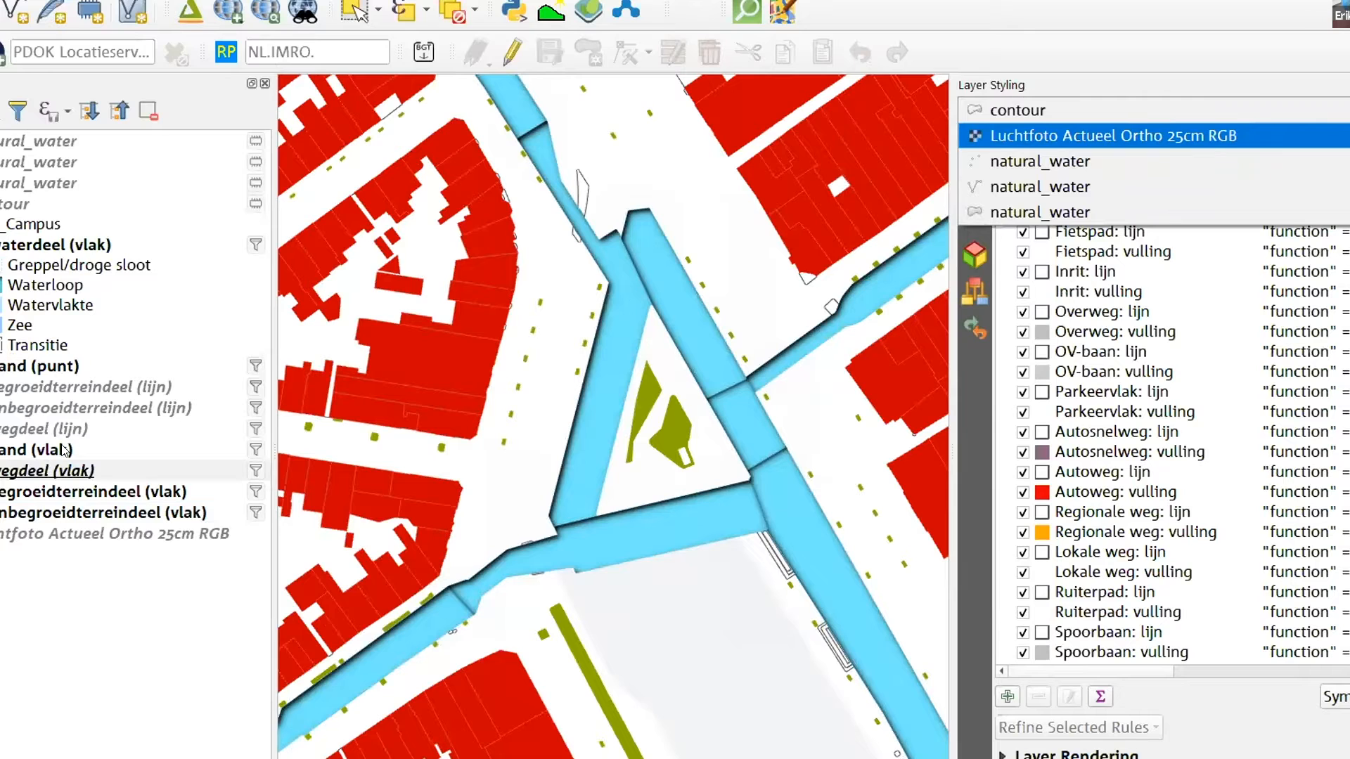
left_click(32, 244)
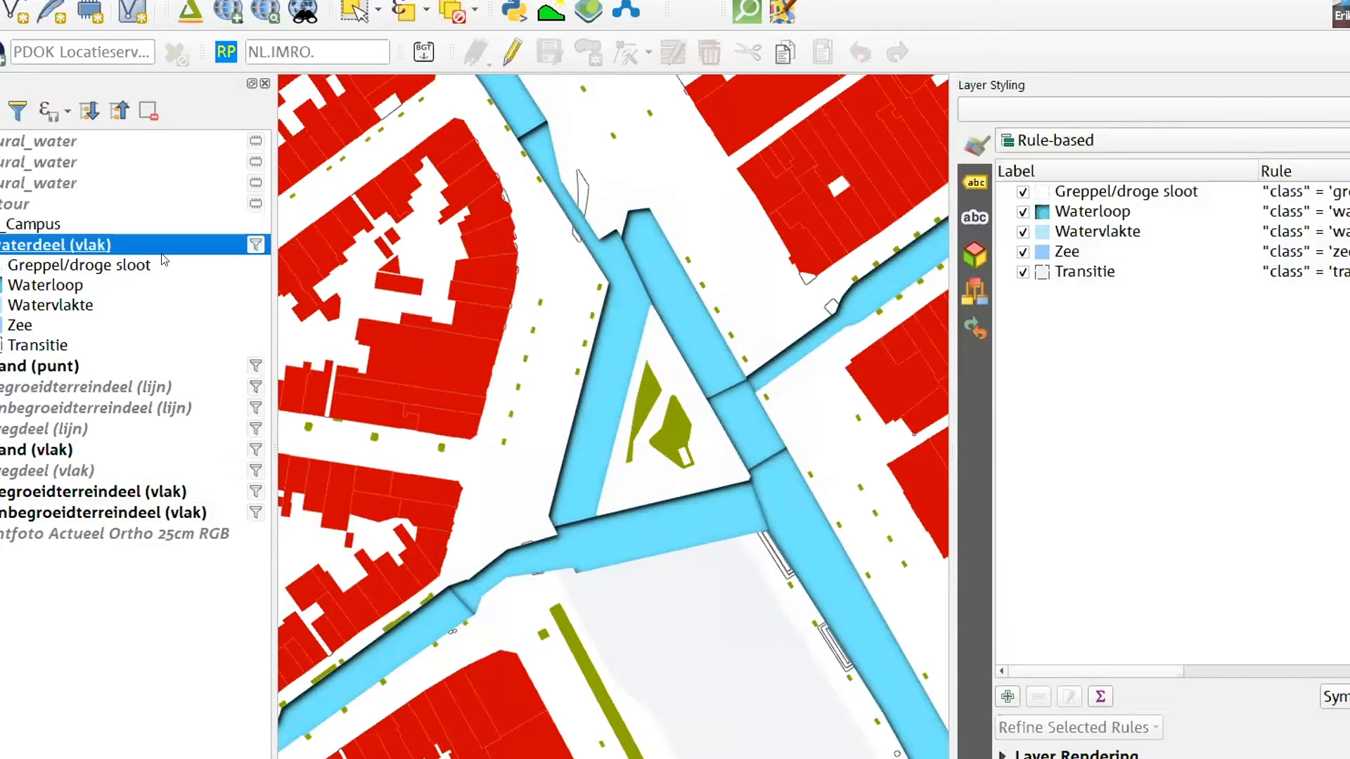
left_click(1078, 213)
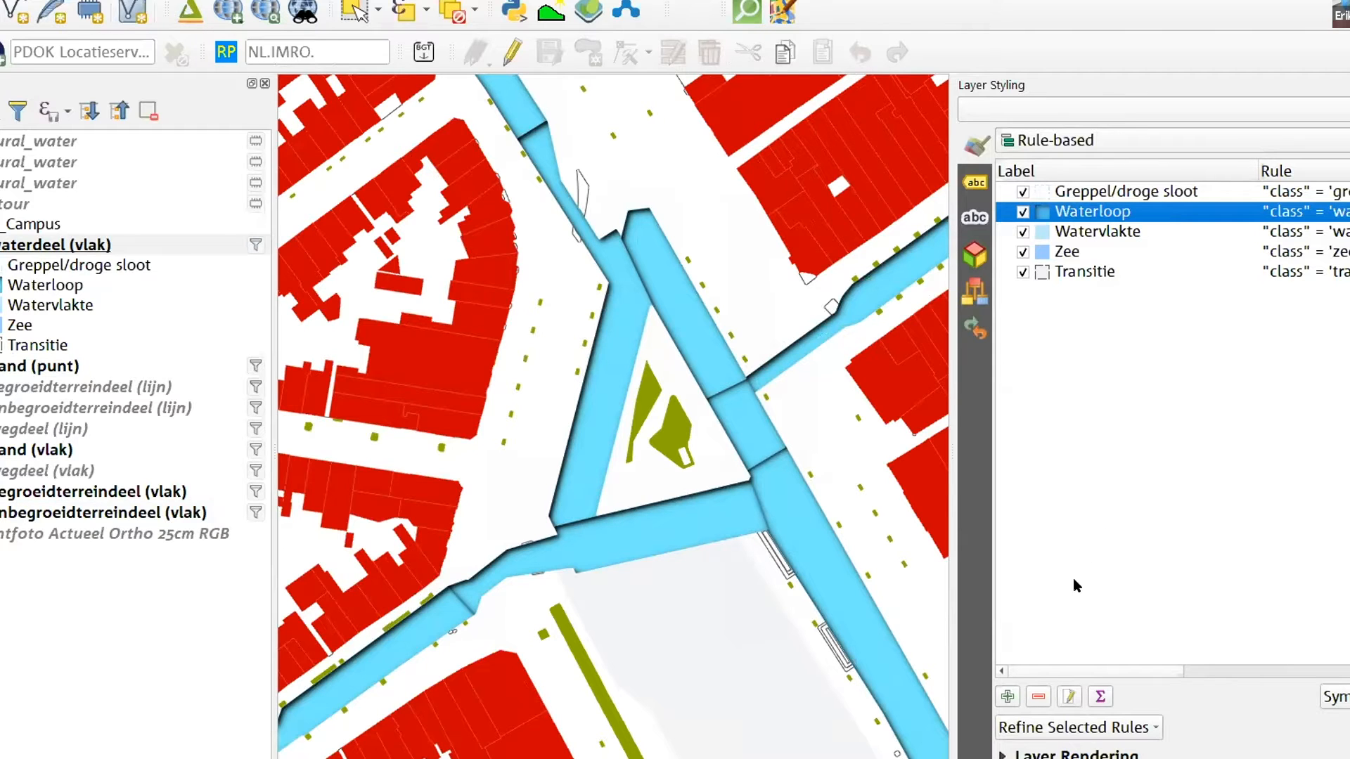
double_click(1045, 212)
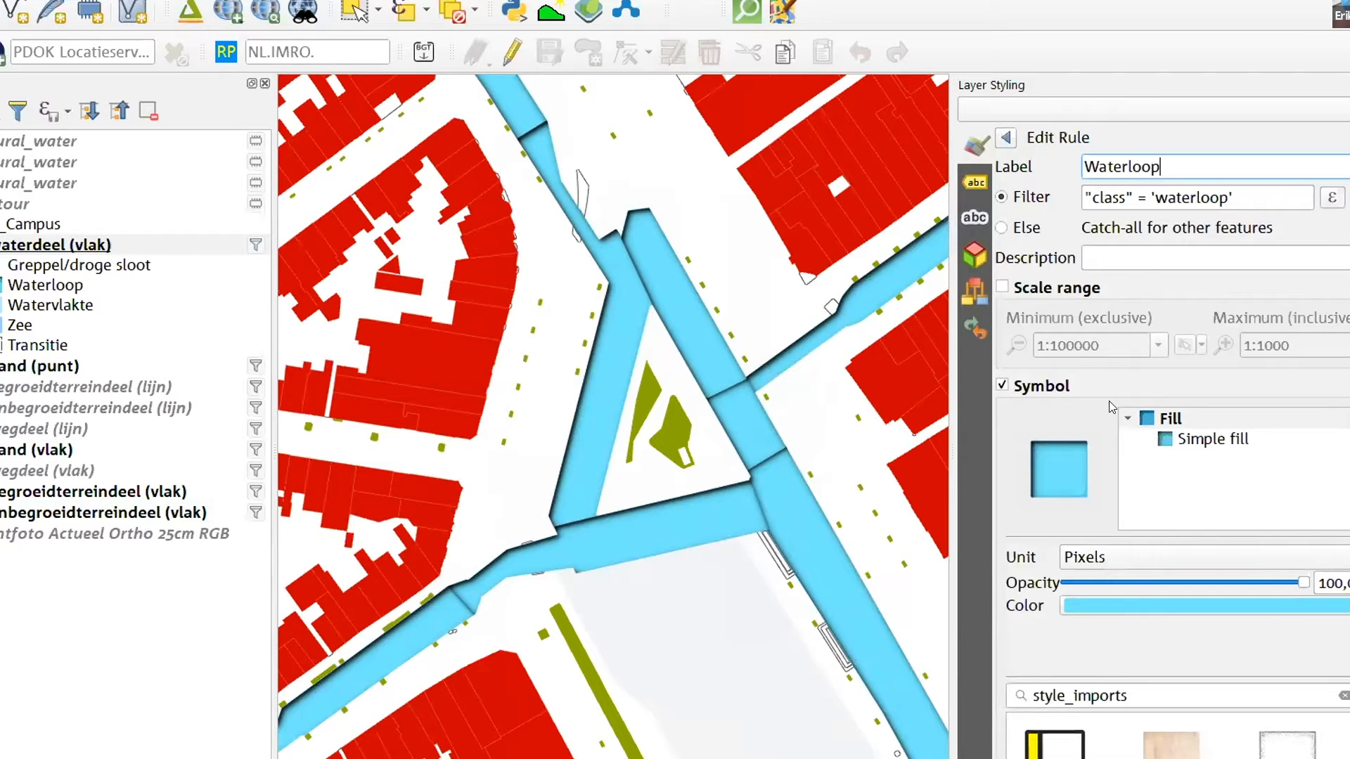
left_click(1200, 439)
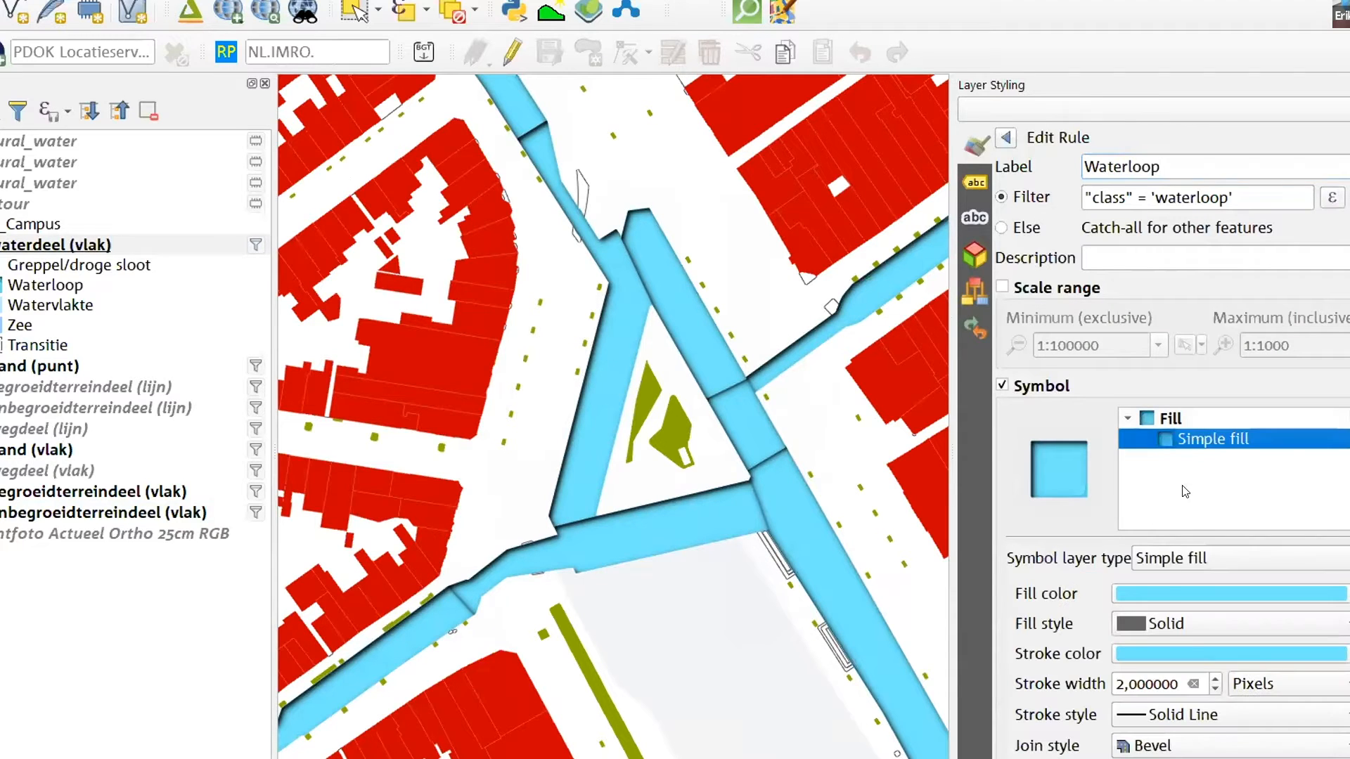
left_click(1179, 720)
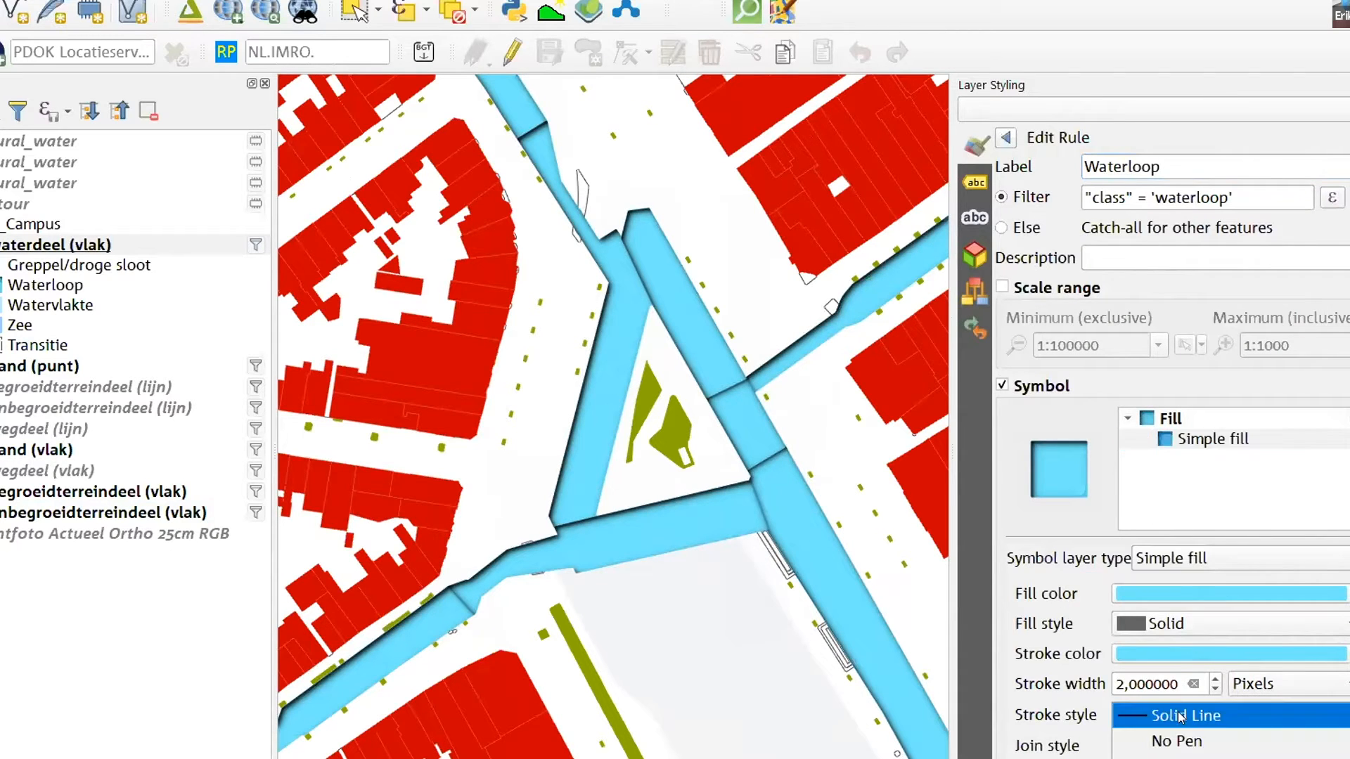
left_click(1141, 739)
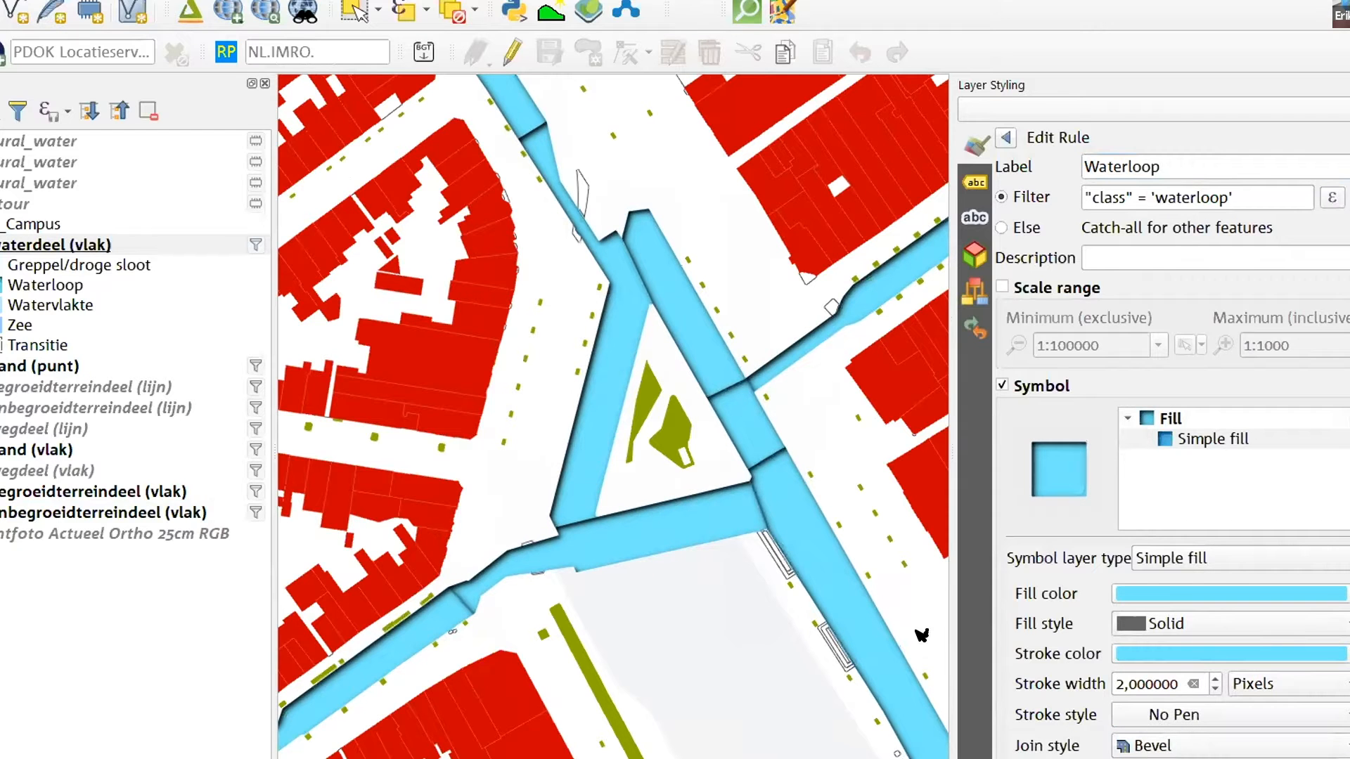
Examine the shaded water polygons at several scales, from the old-centre canals to the ponds beside the large buildings
scroll(645, 440, "down", 3)
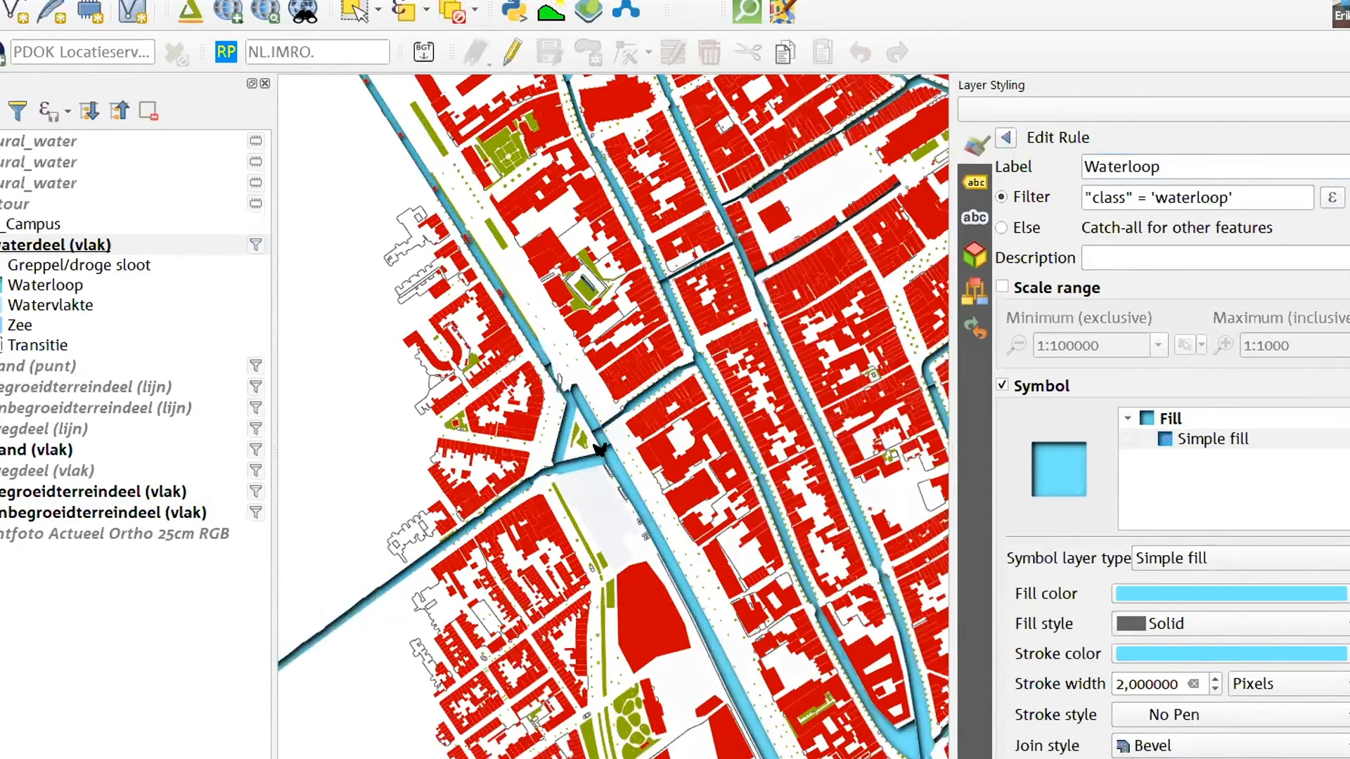
scroll(599, 432, "up", 3)
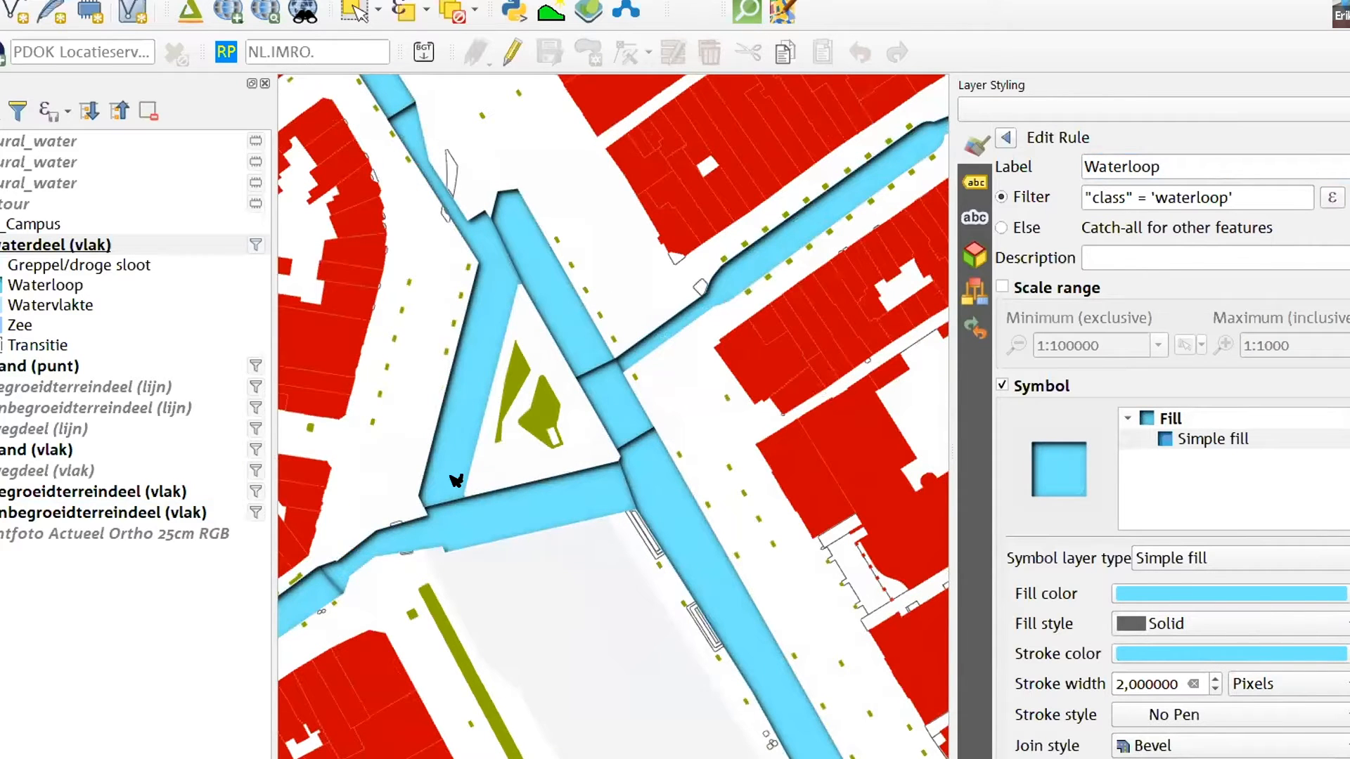
scroll(498, 504, "down", 3)
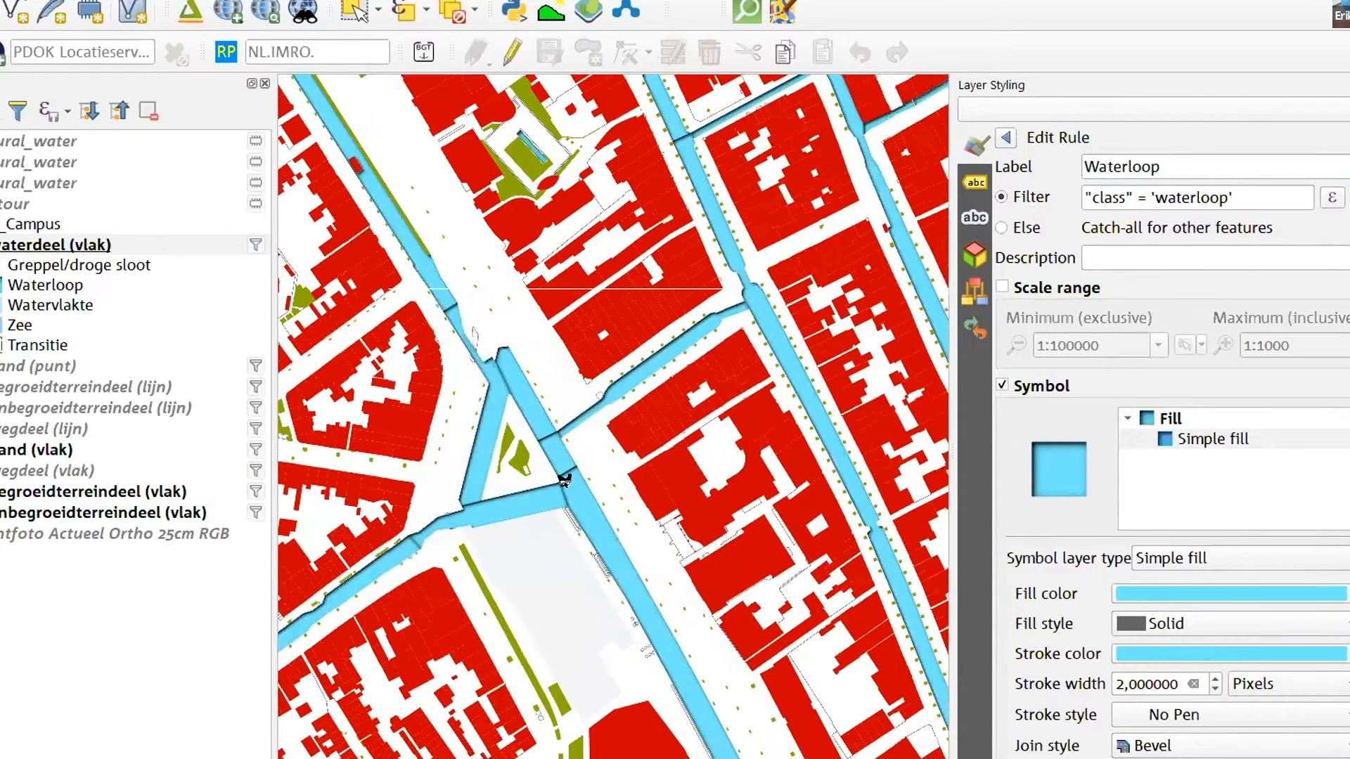
scroll(448, 511, "down", 2)
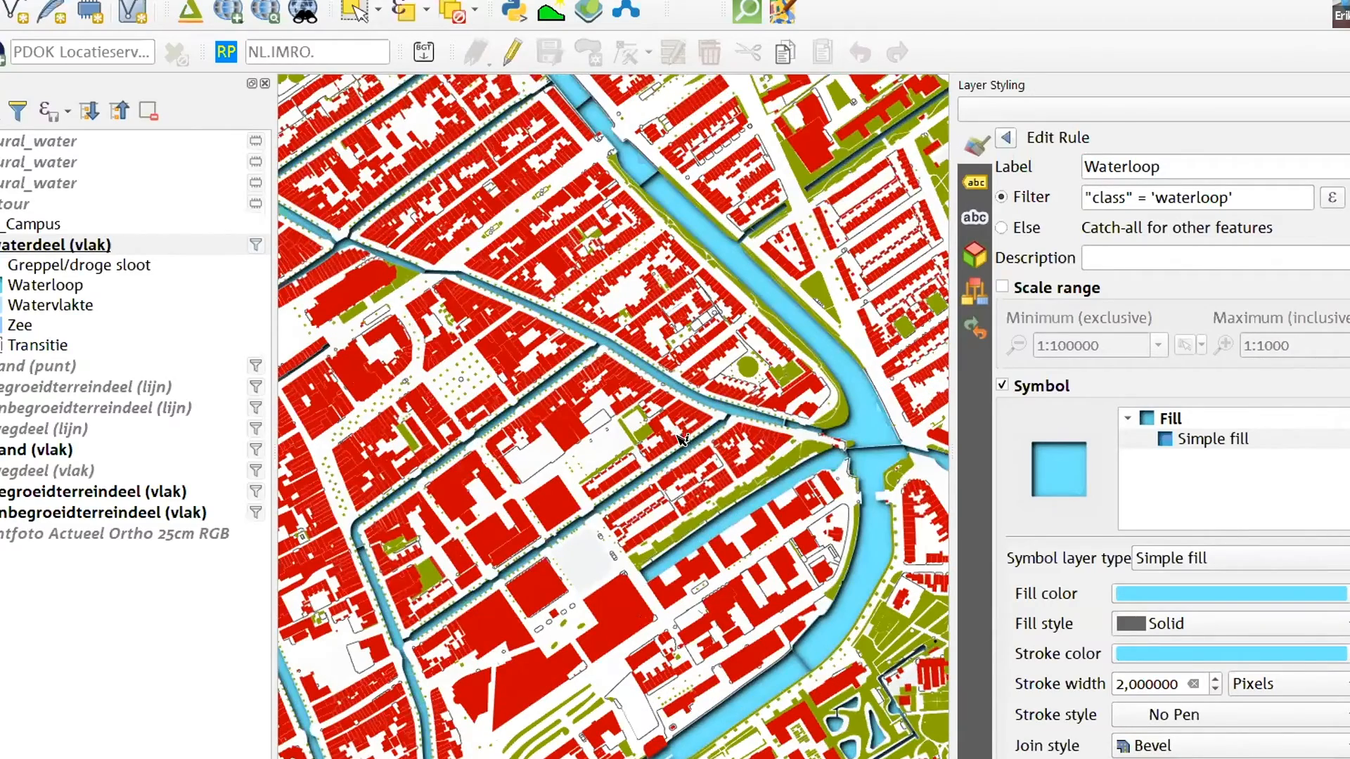
scroll(703, 431, "down", 2)
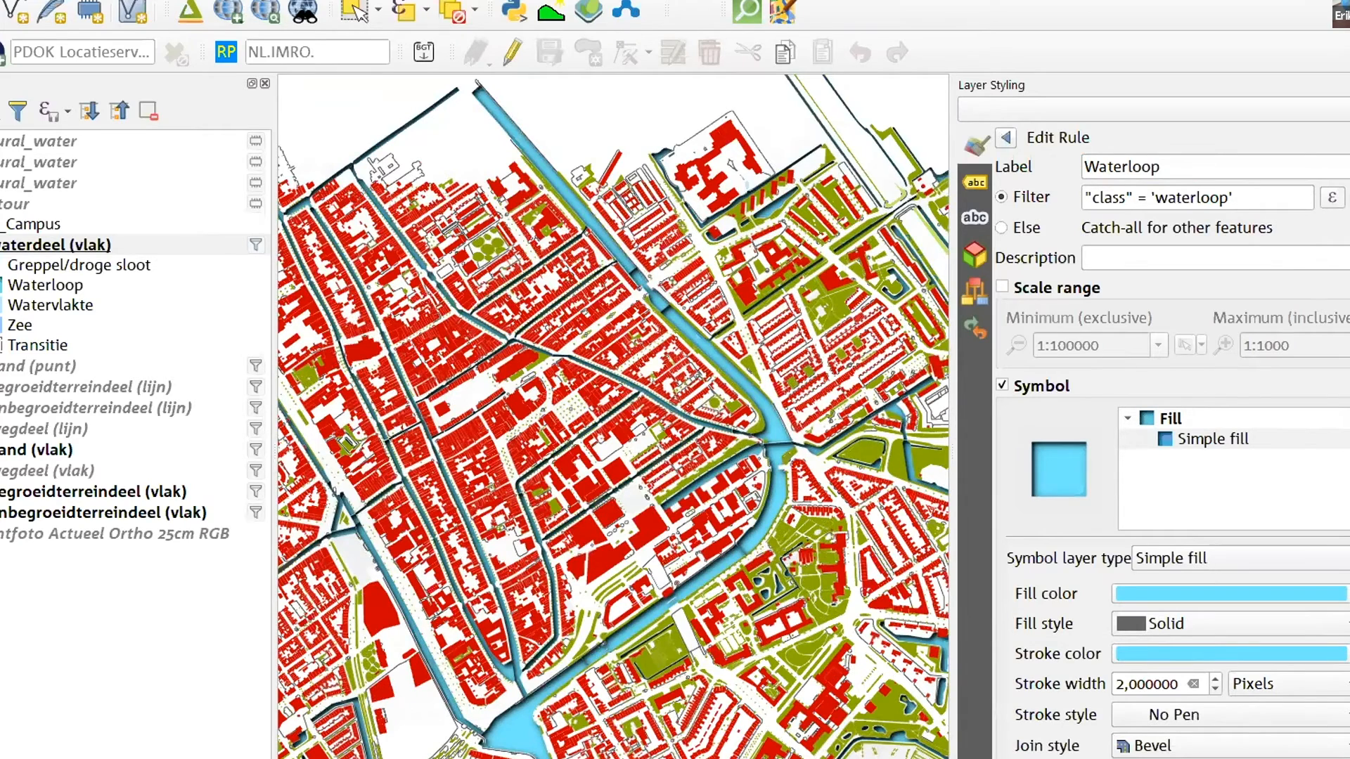
scroll(914, 757, "up", 3)
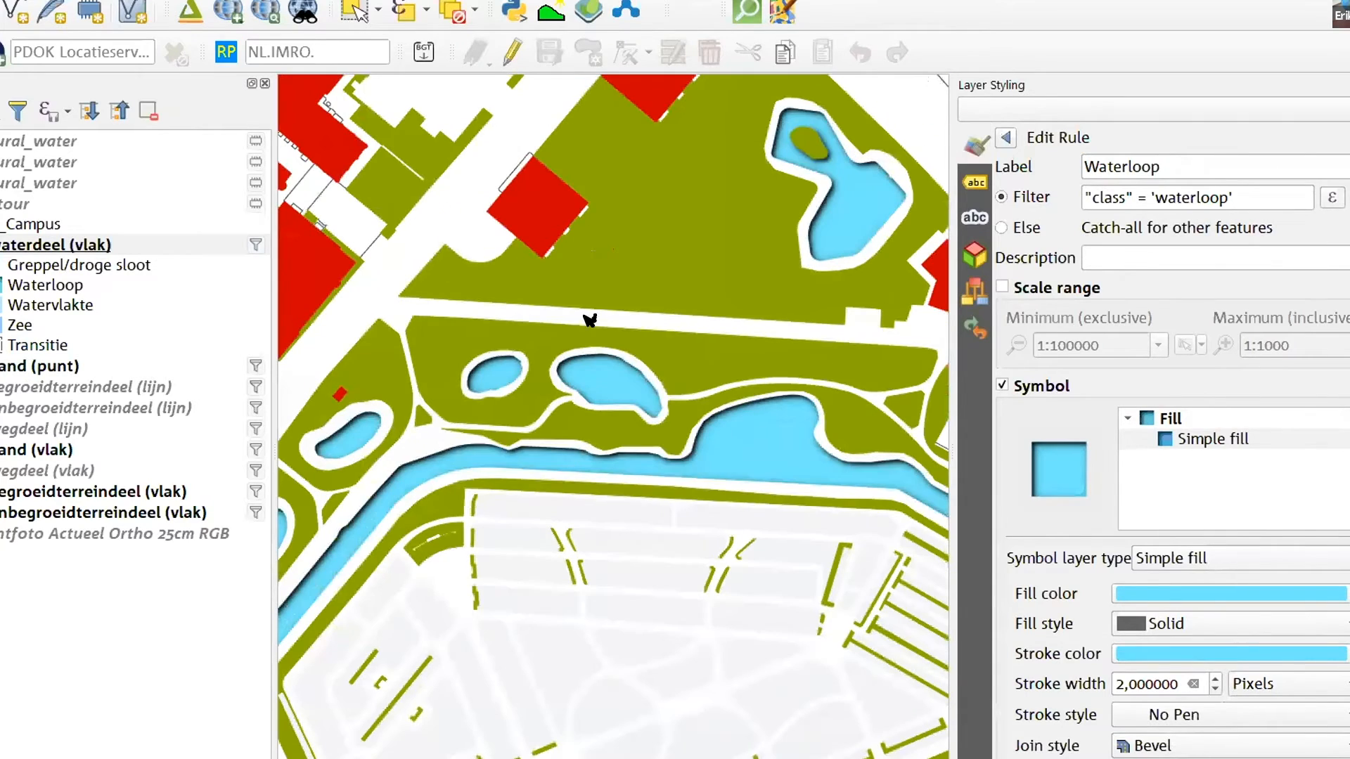
left_click_drag(652, 356, 691, 511)
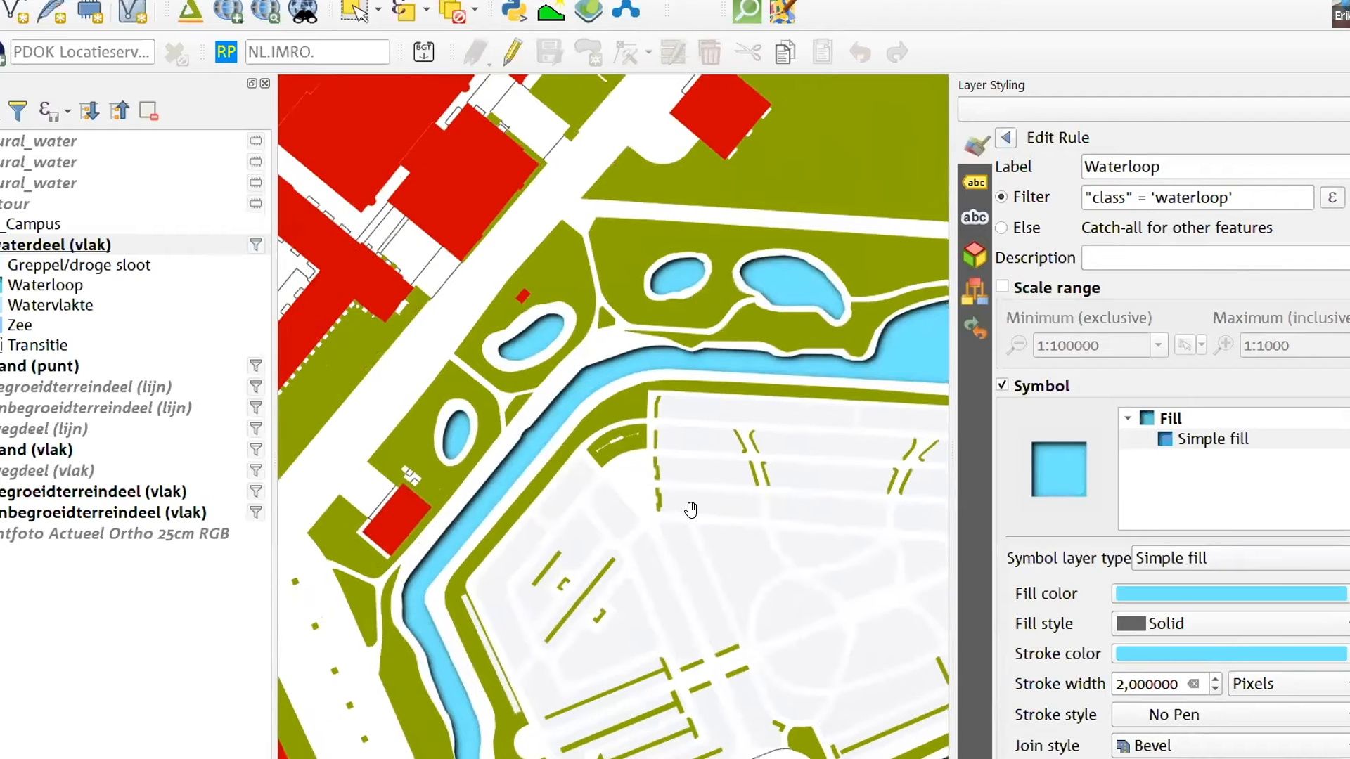
left_click_drag(750, 415, 850, 545)
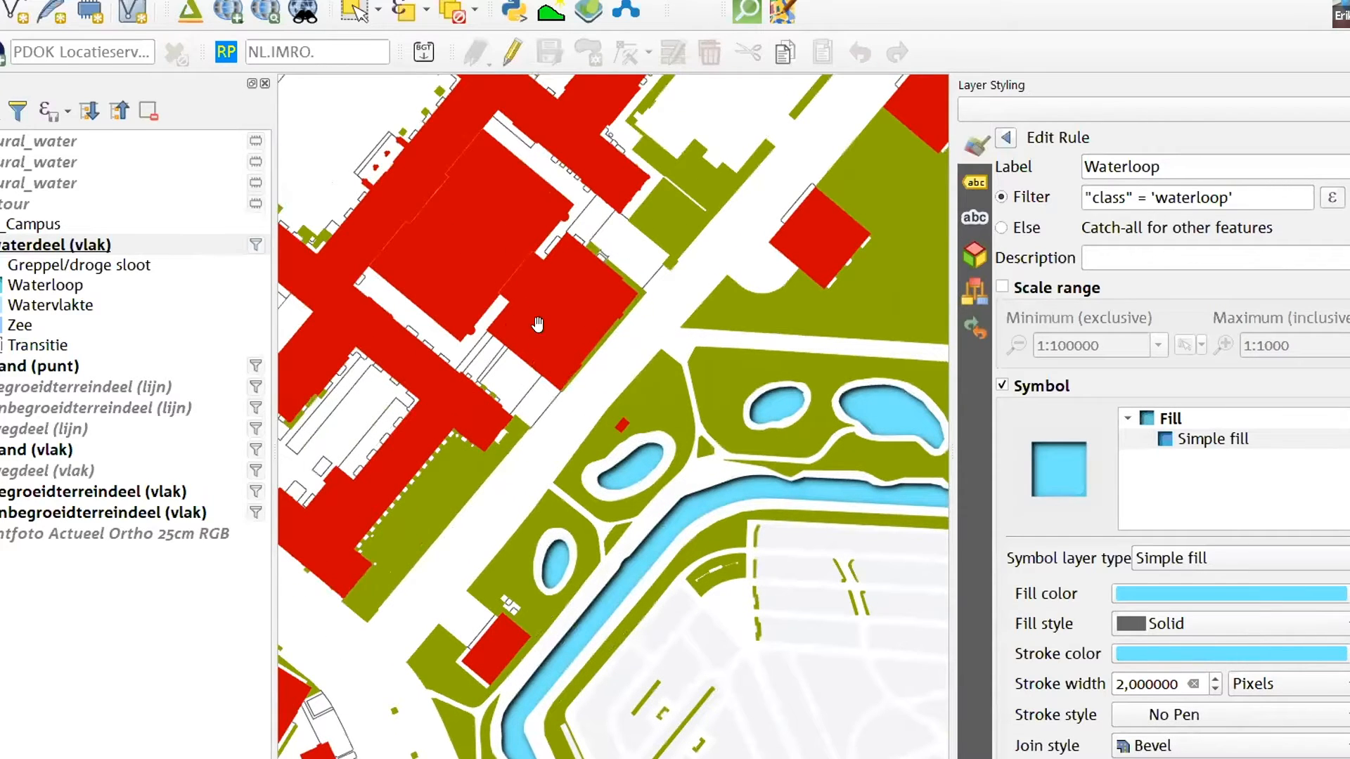
Delete the 1000-2500 and 0-1000 rules from the pand (vlak) layer's rule-based style
left_click(1, 245)
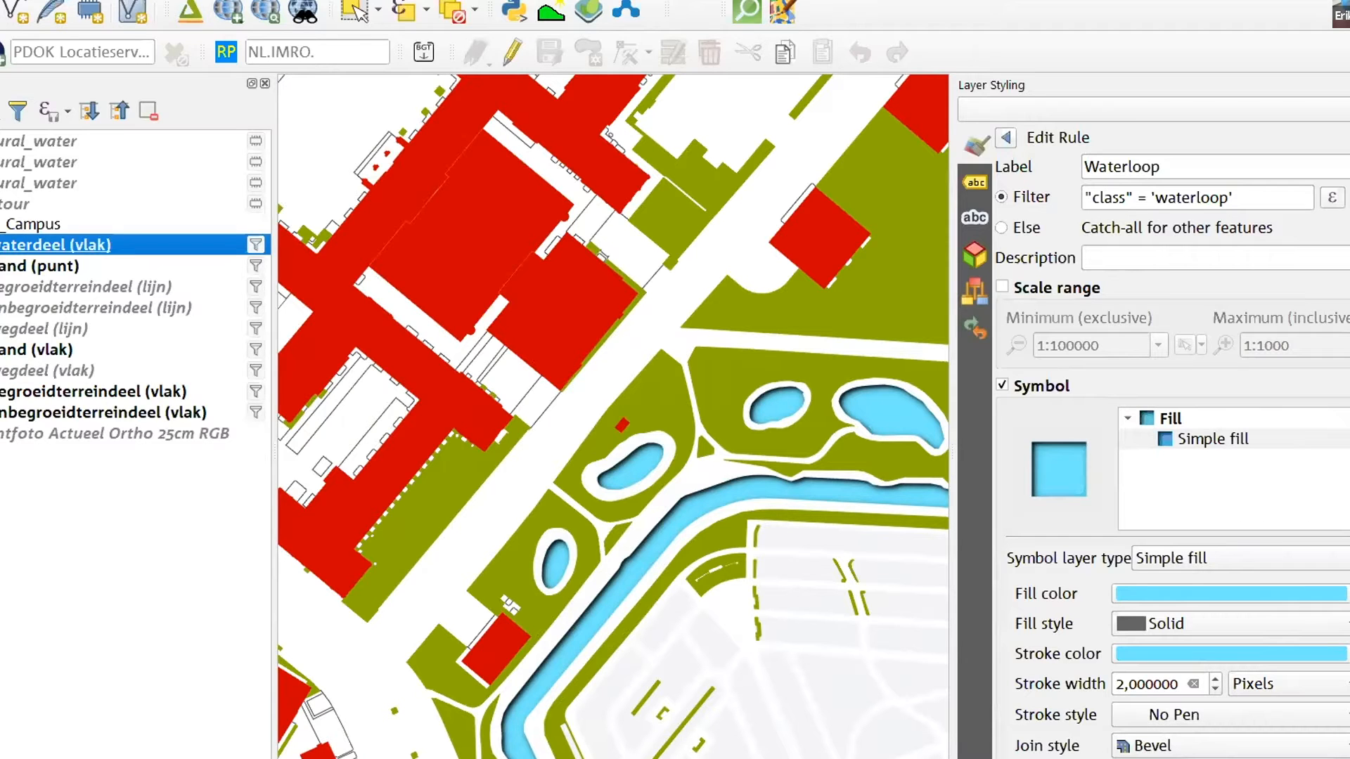
left_click(2, 349)
left_click(132, 347)
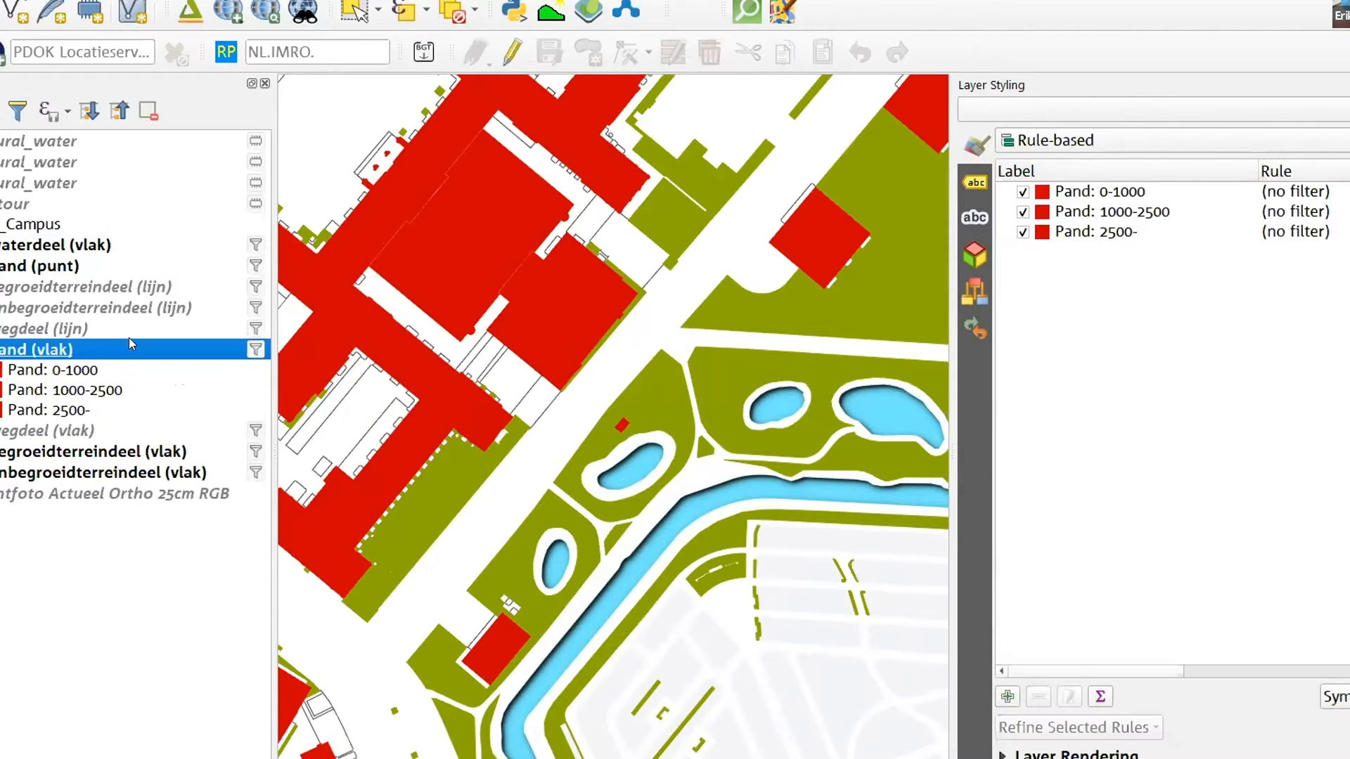
left_click(1064, 191)
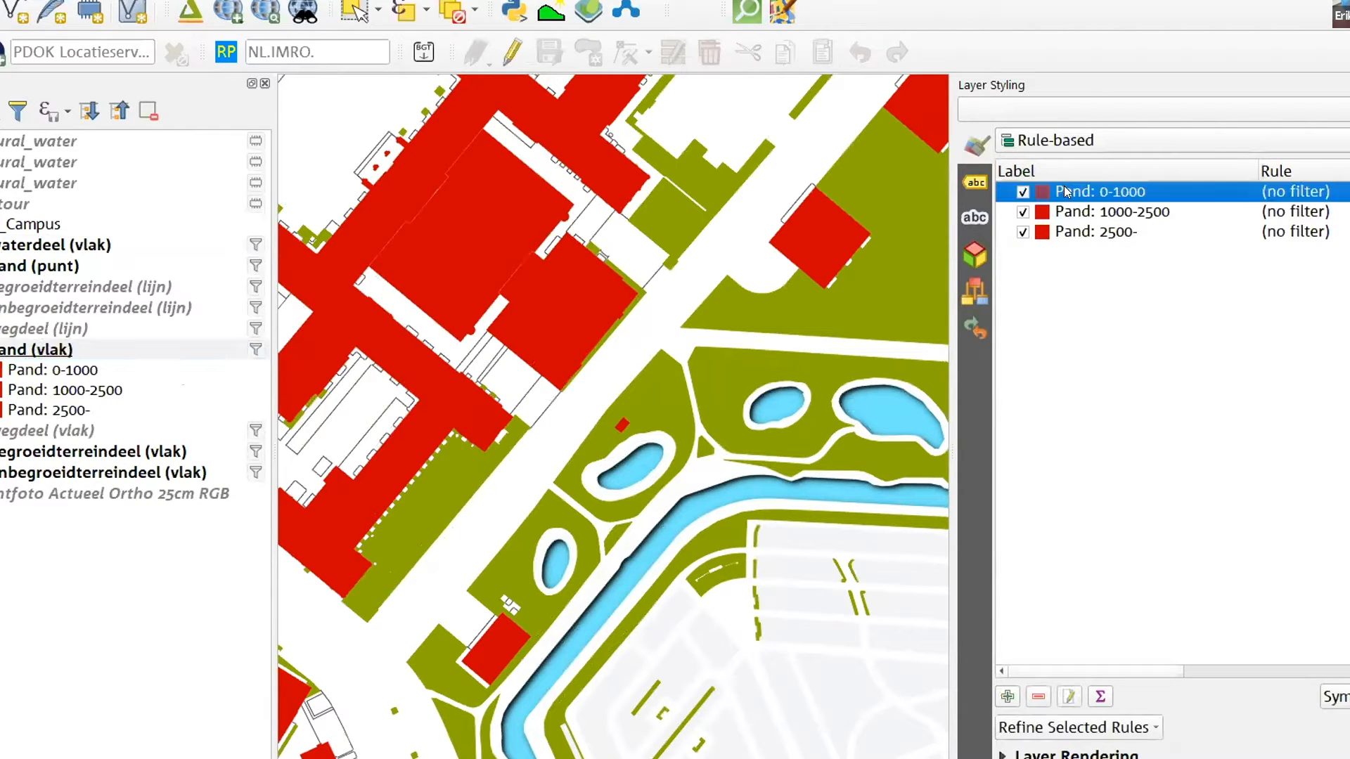
left_click(1073, 216)
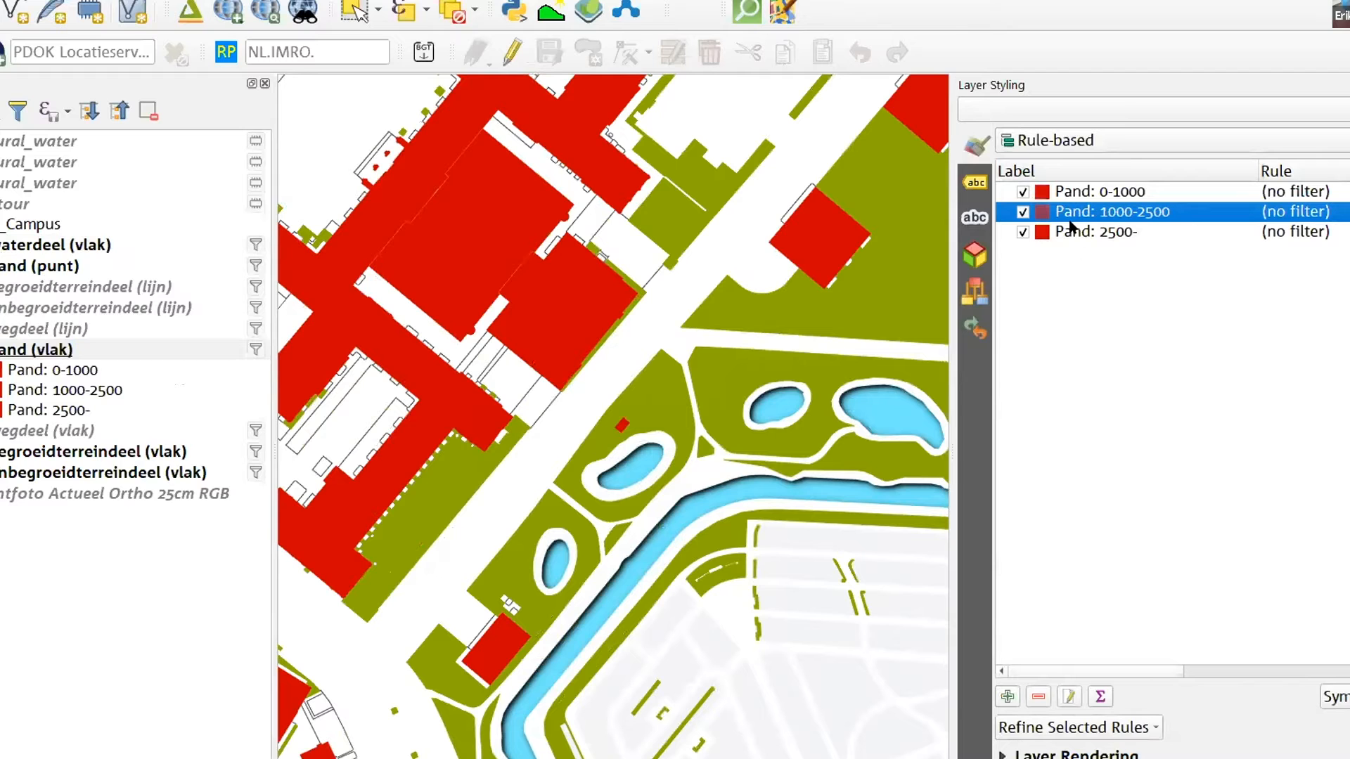
left_click(1037, 696)
left_click(1067, 197)
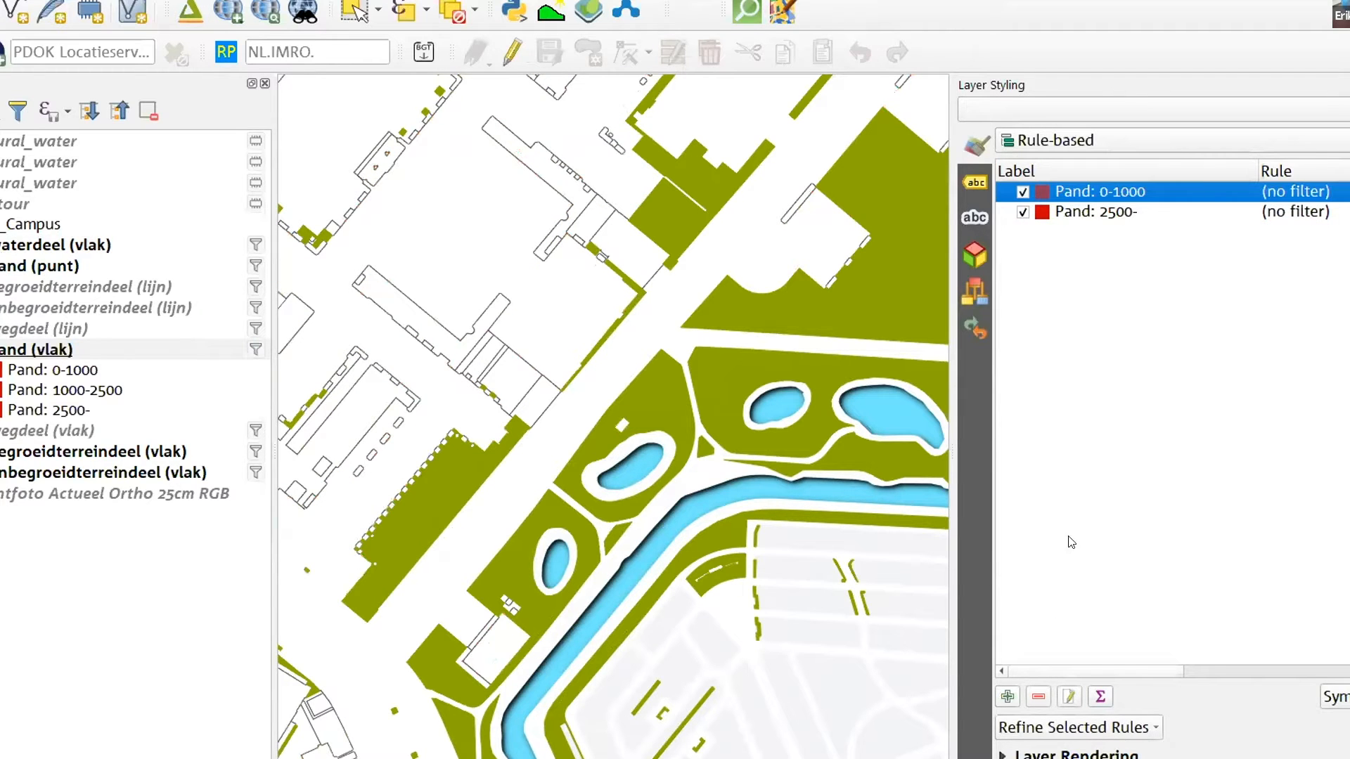
left_click(1037, 696)
Rename the remaining building rule as Pand and turn off its scale range
left_click(1082, 194)
double_click(1082, 197)
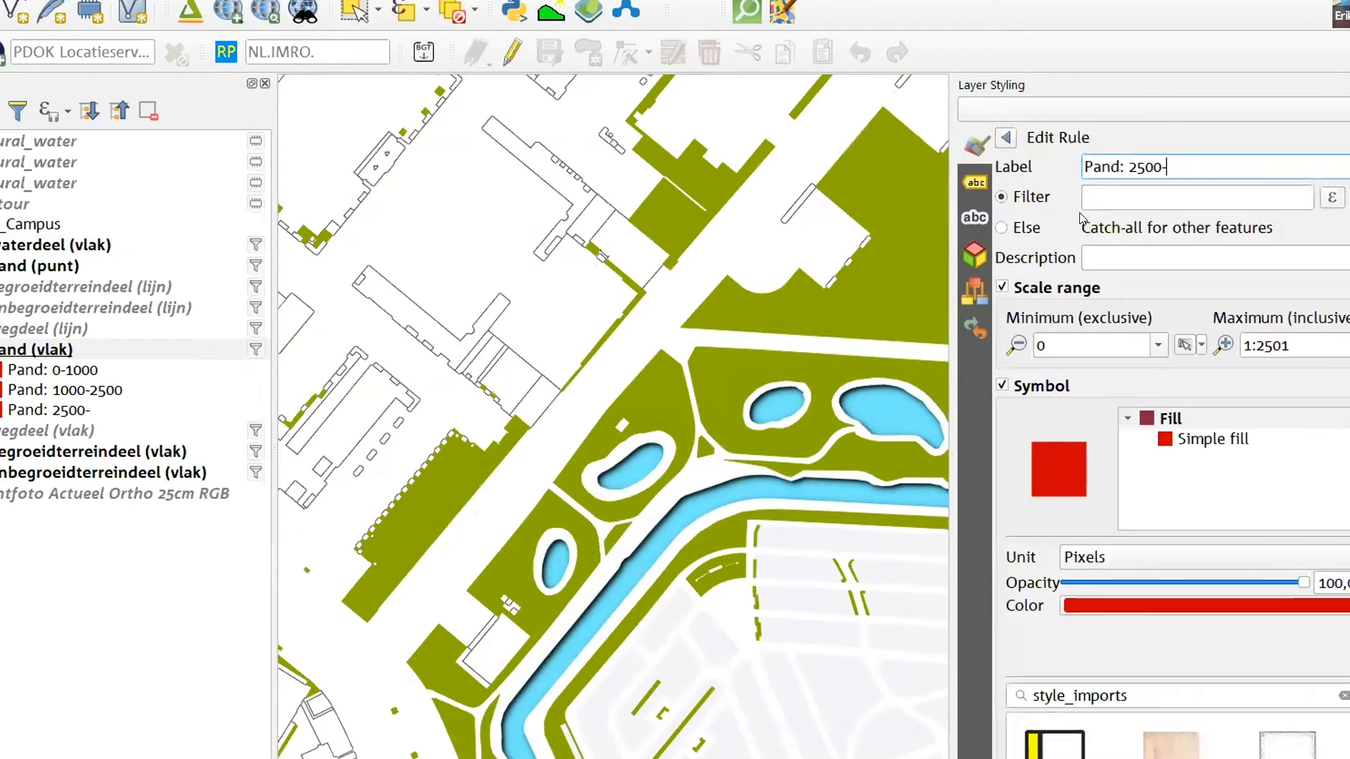
left_click_drag(1168, 167, 1116, 163)
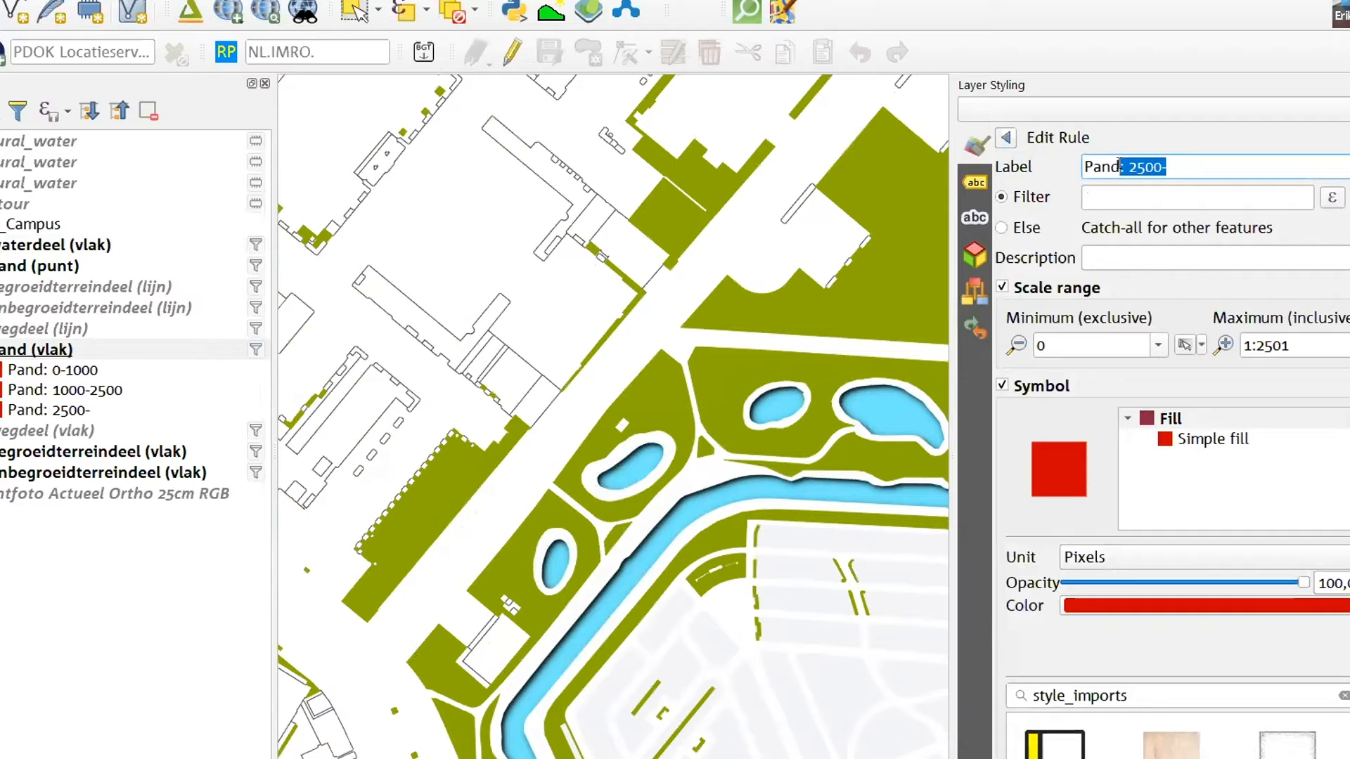
key("BackSpace")
left_click(1314, 345)
left_click(1001, 287)
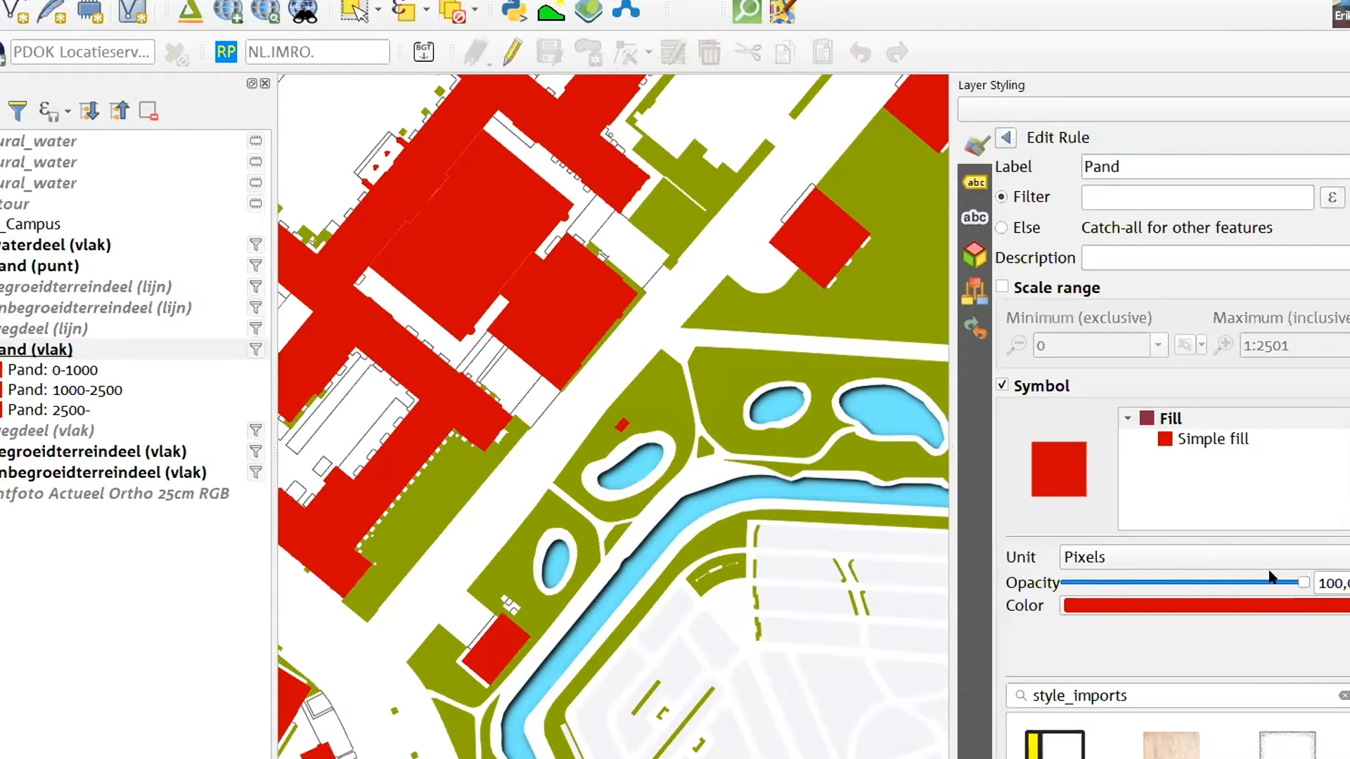
Enable draw effects on the simple fill of the Pand symbol and turn on the Drop Shadow effect
left_click(1199, 439)
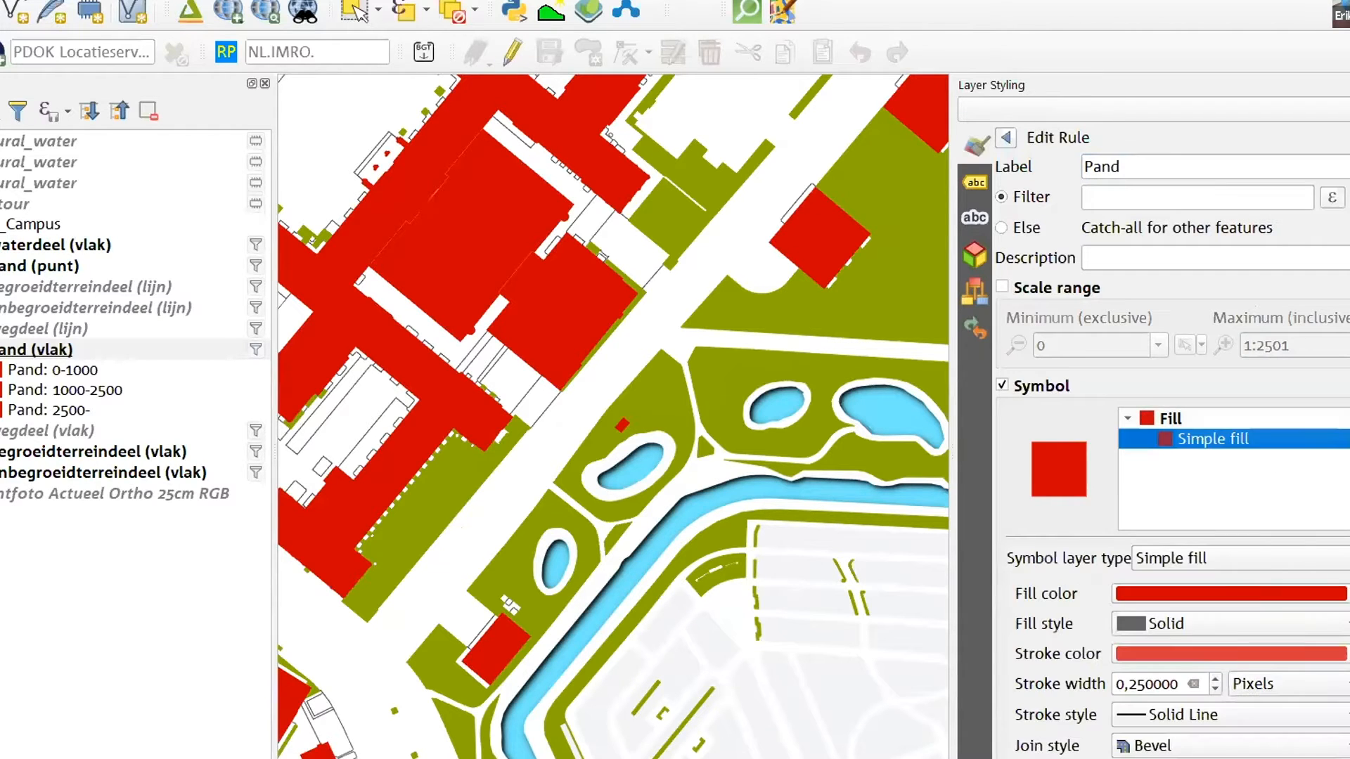
scroll(1244, 729, "down", 3)
left_click(1241, 729)
left_click(1314, 729)
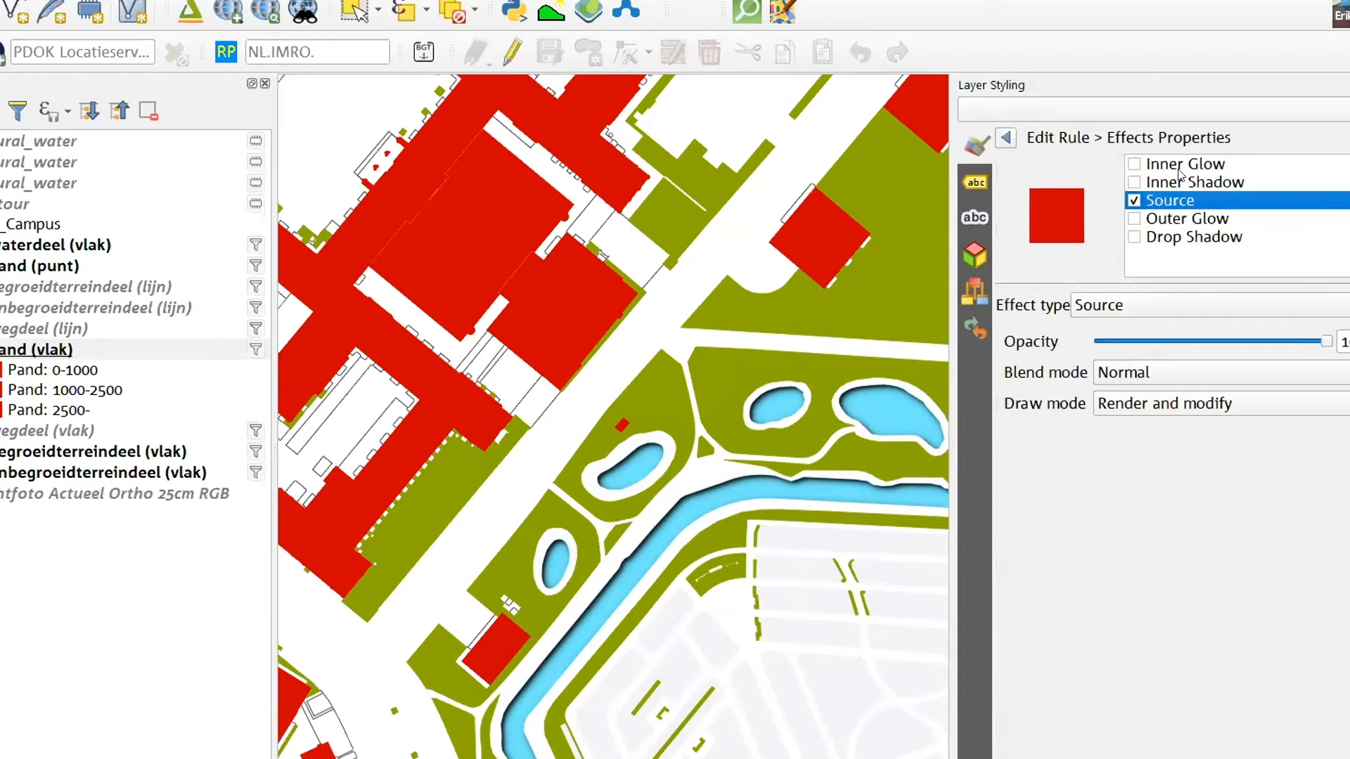
left_click(1133, 236)
scroll(801, 426, "down", 1)
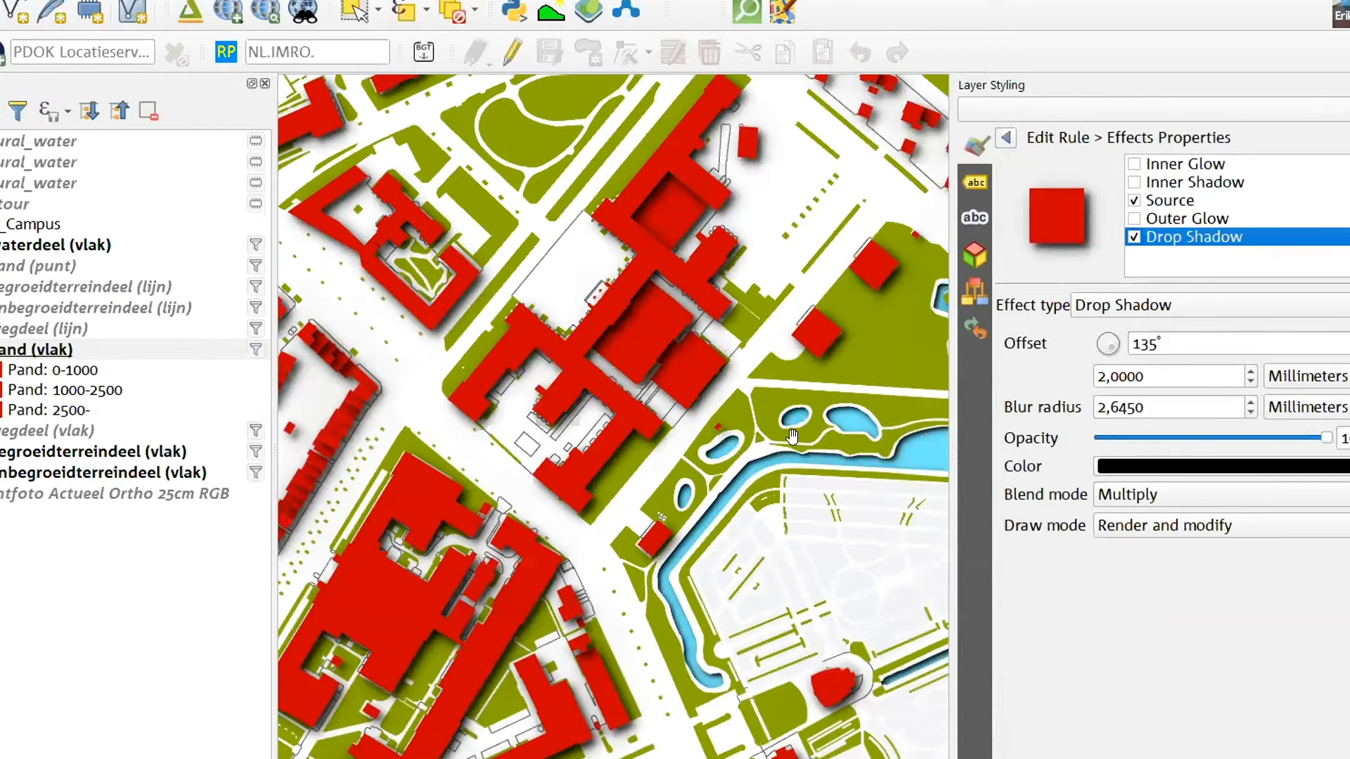
scroll(781, 483, "down", 1)
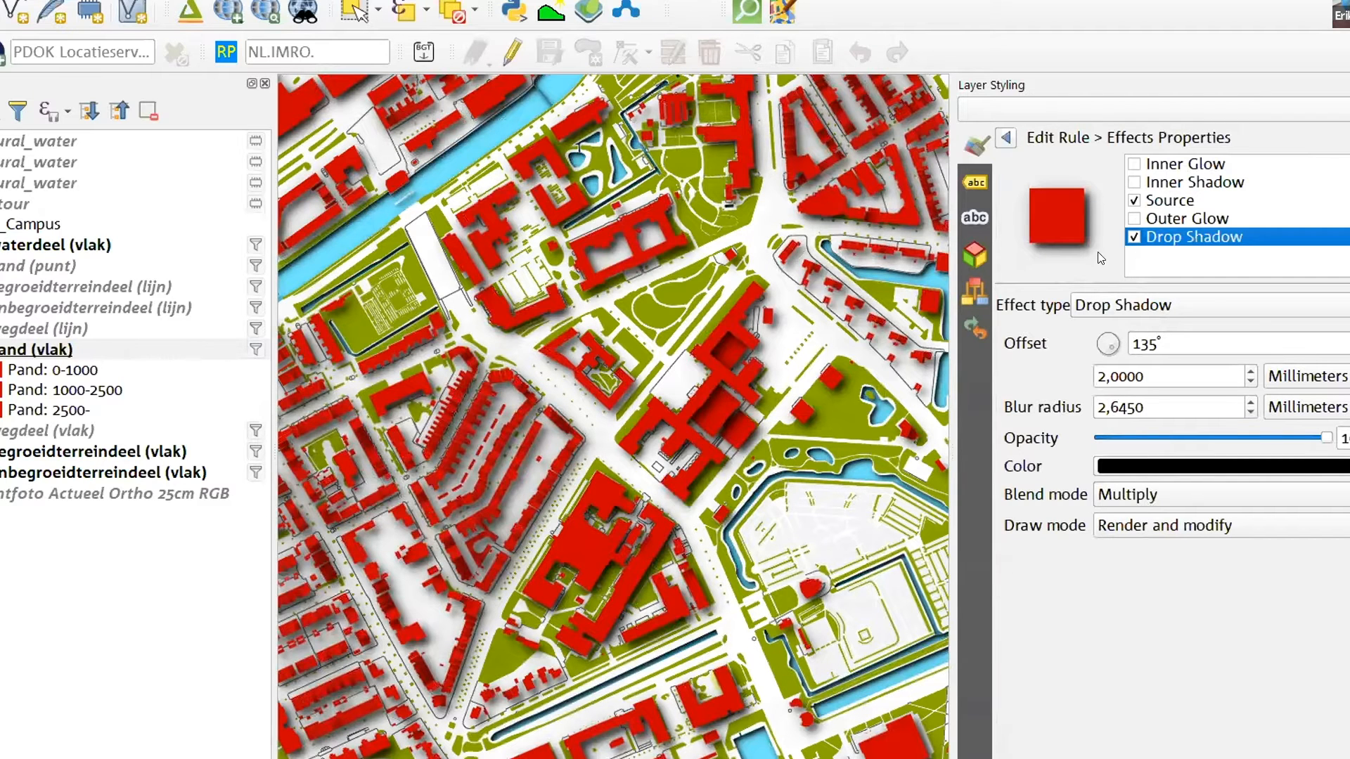
Set the building drop shadow's offset distance to 1.4 mm and its blur radius to 1.845 mm
left_click(1188, 377)
scroll(1187, 377, "down", 3)
left_click(1184, 409)
scroll(1185, 408, "down", 11)
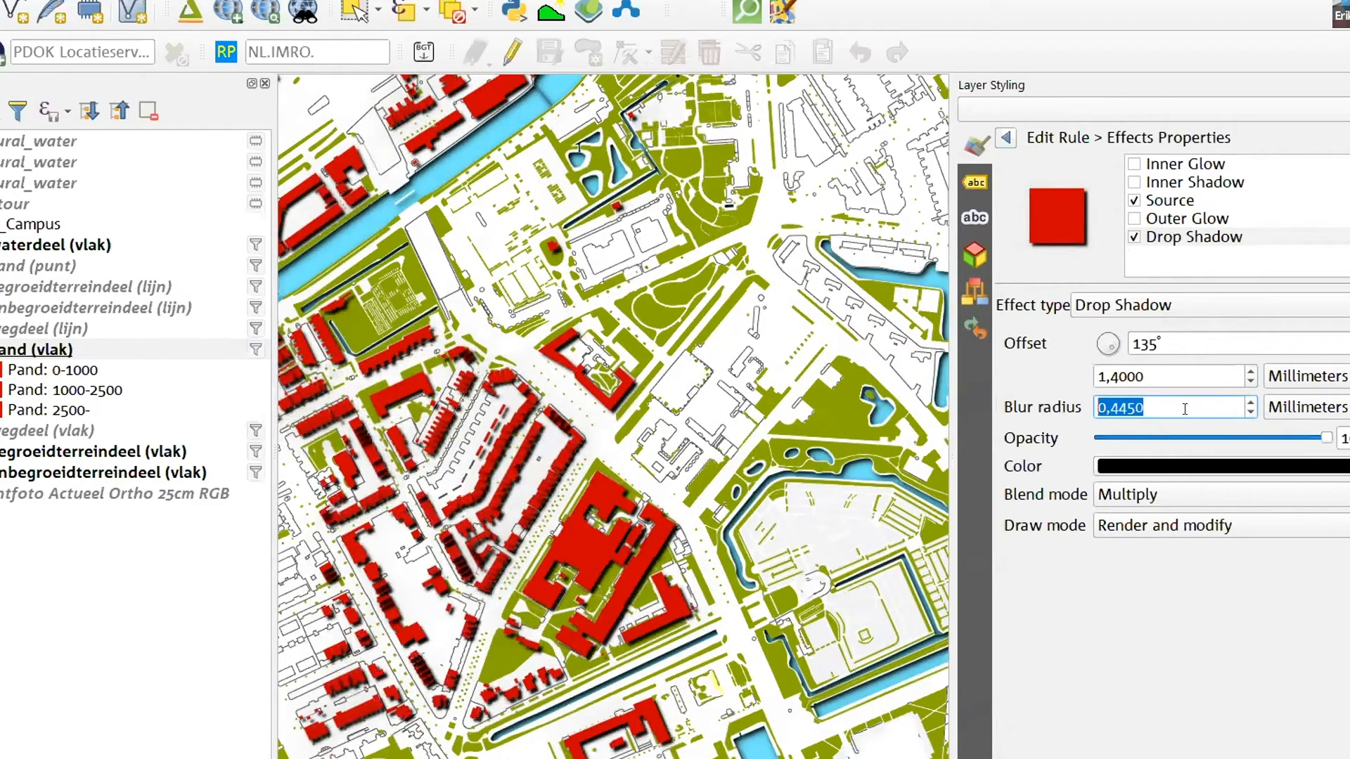
scroll(1149, 408, "up", 7)
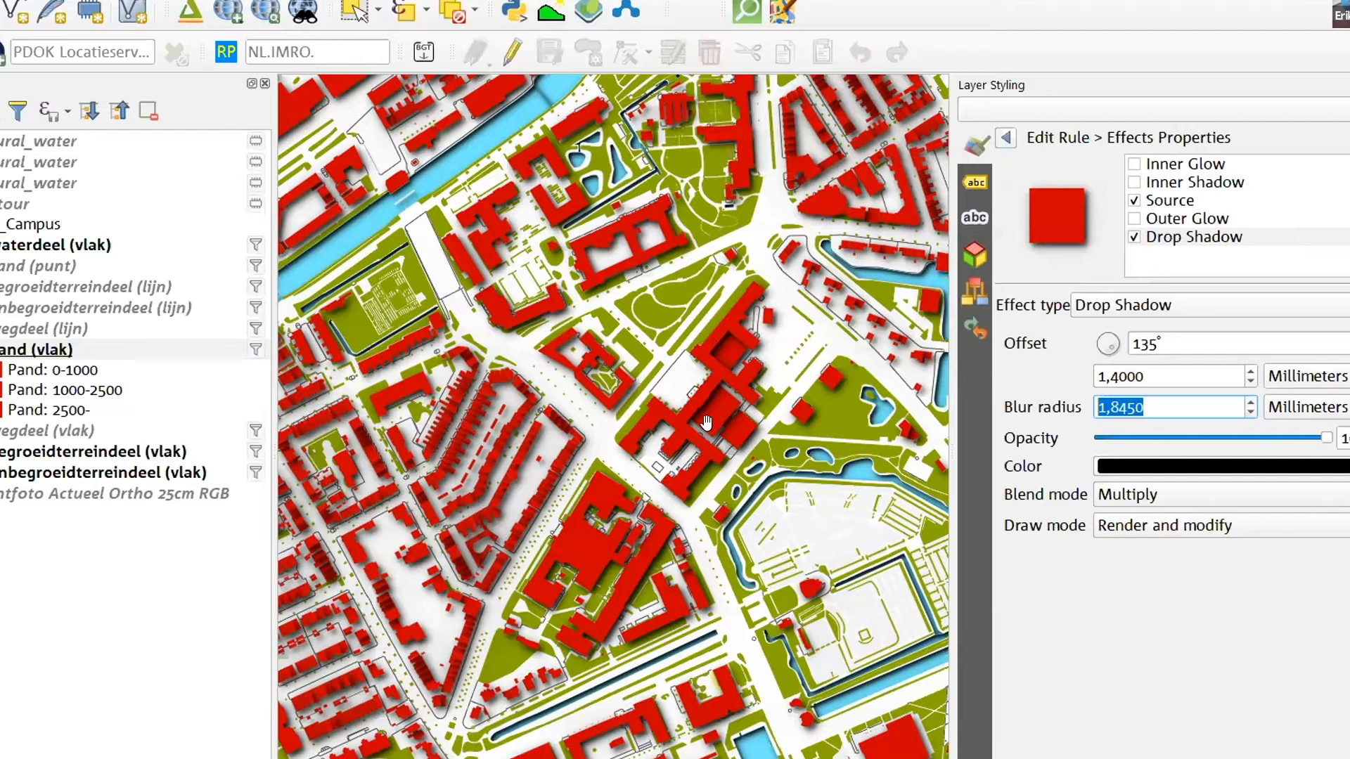
scroll(706, 422, "up", 2)
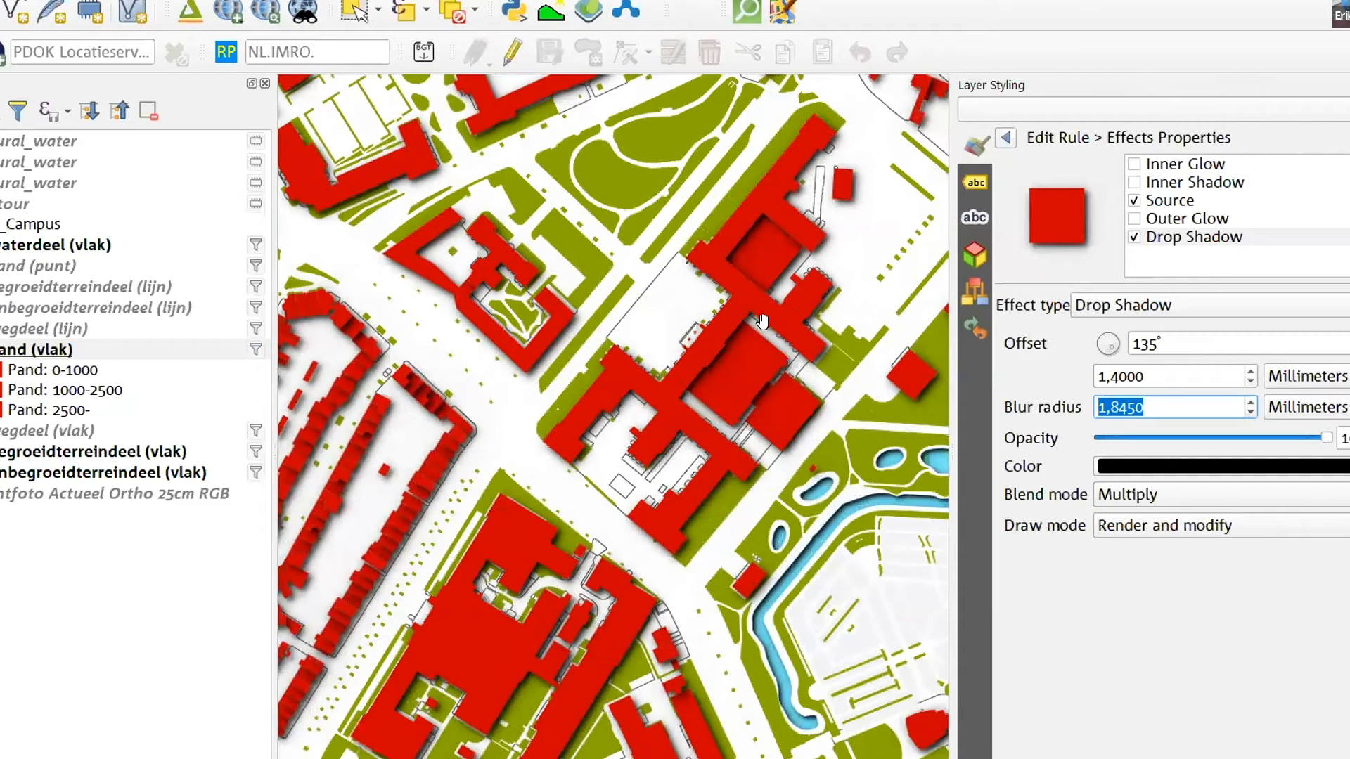
Change the fill colour of the Pand symbol's simple fill to a muted brownish red
left_click(1168, 203)
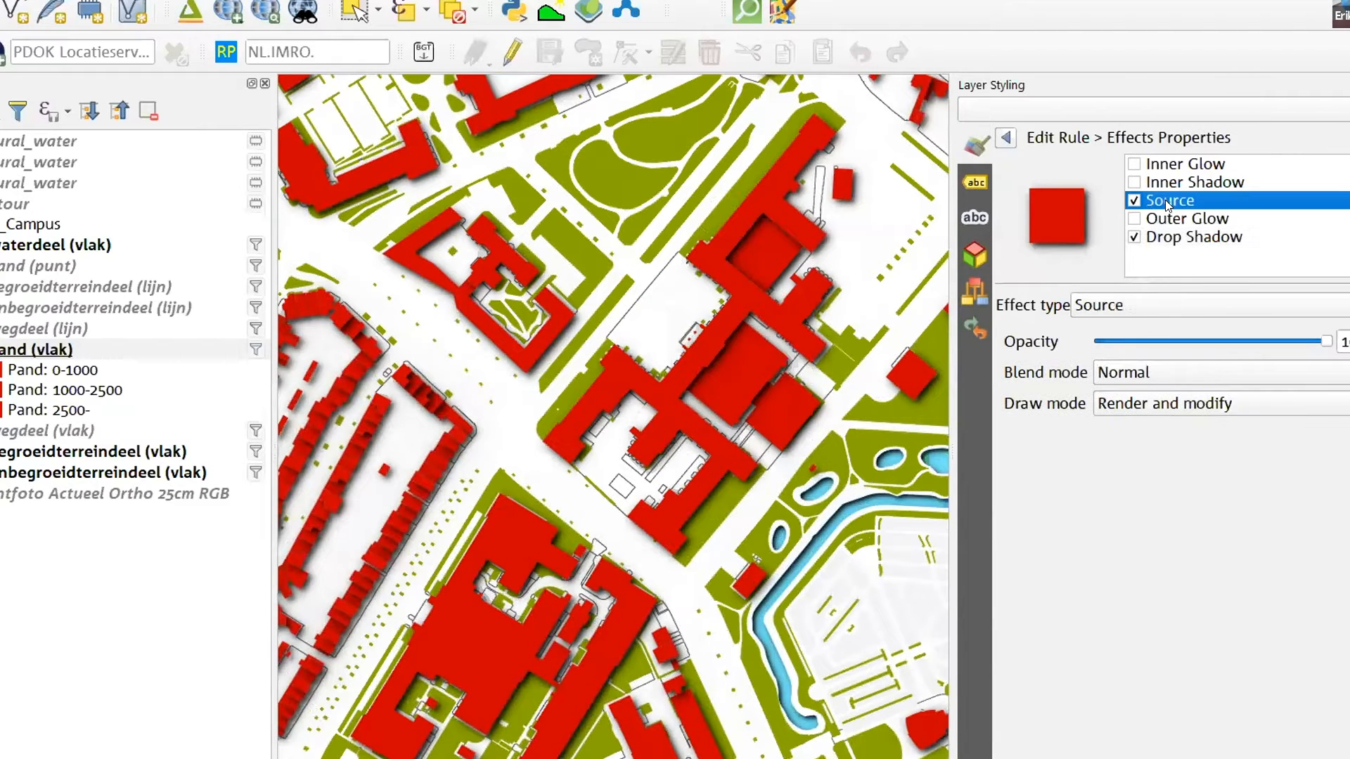
left_click(1001, 141)
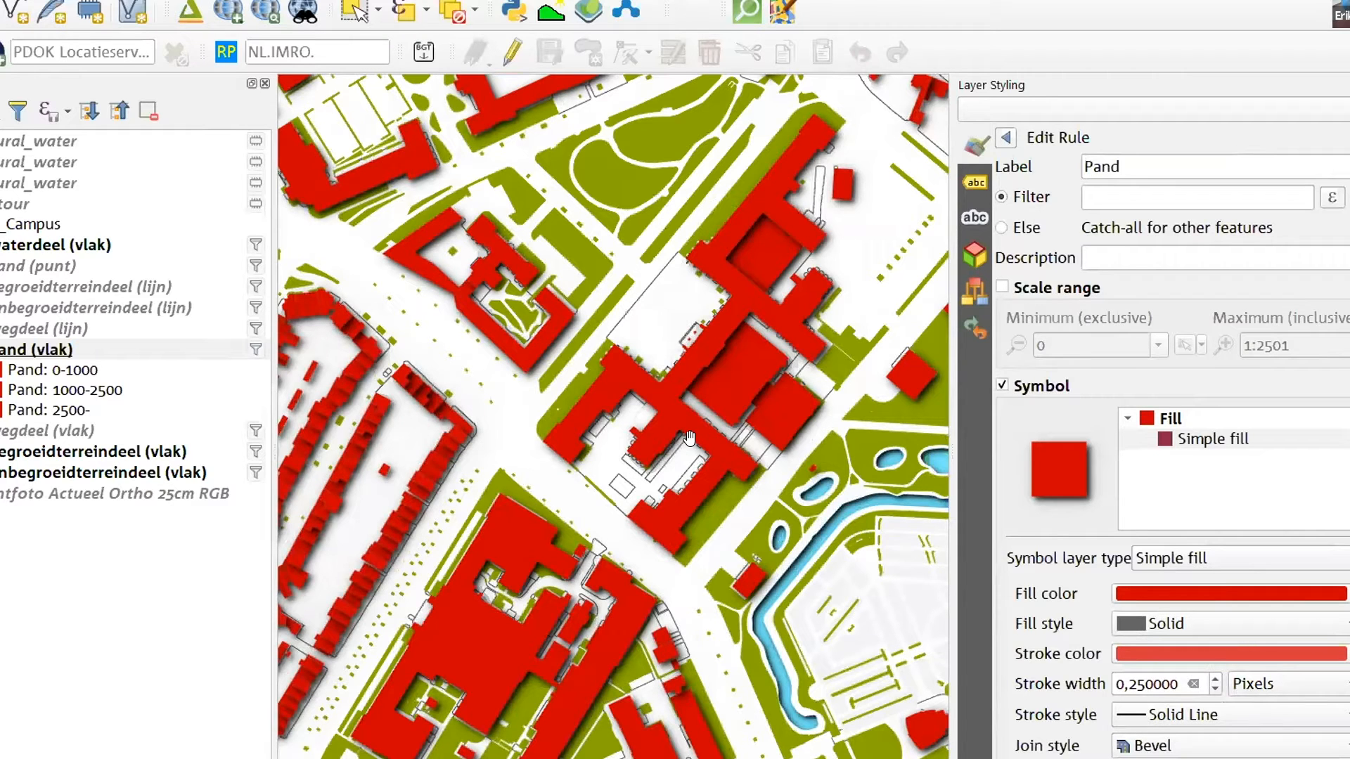
left_click(1348, 594)
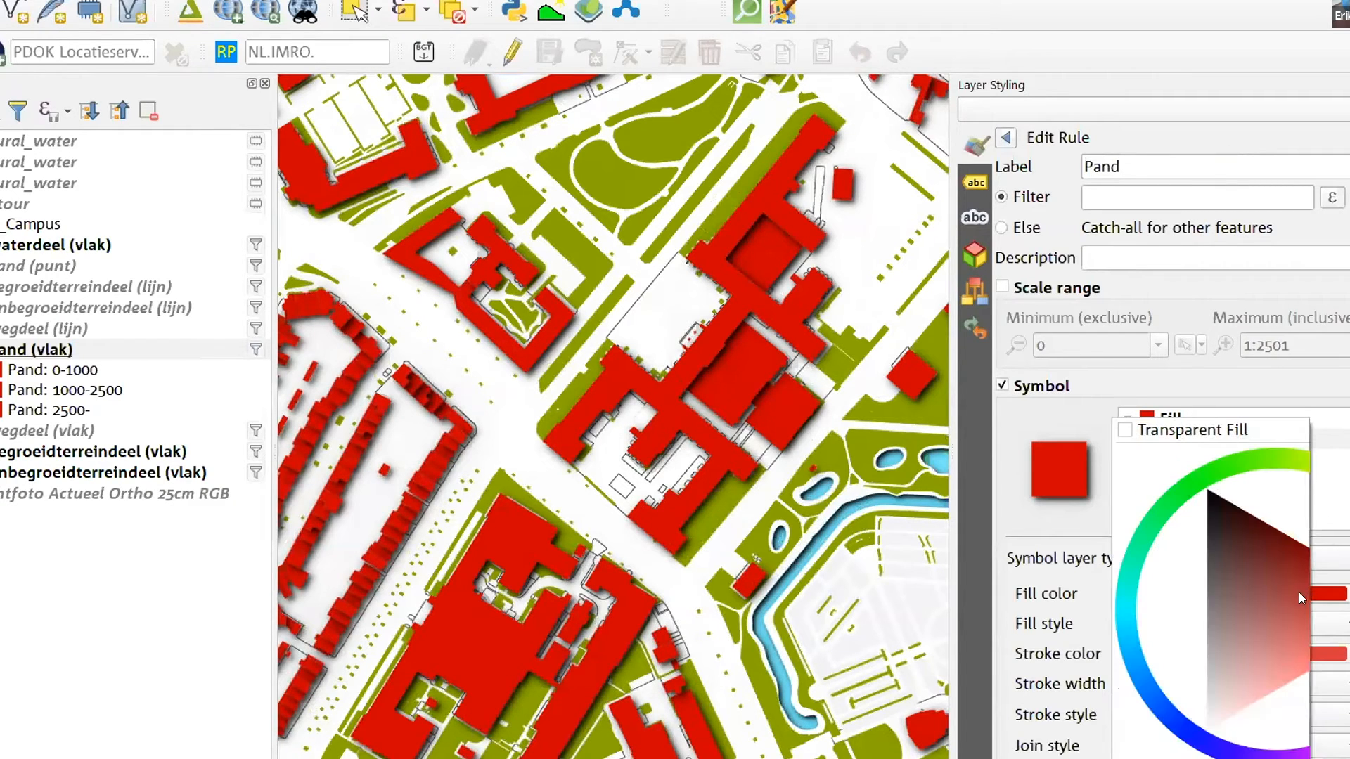
left_click(1278, 612)
left_click(1073, 402)
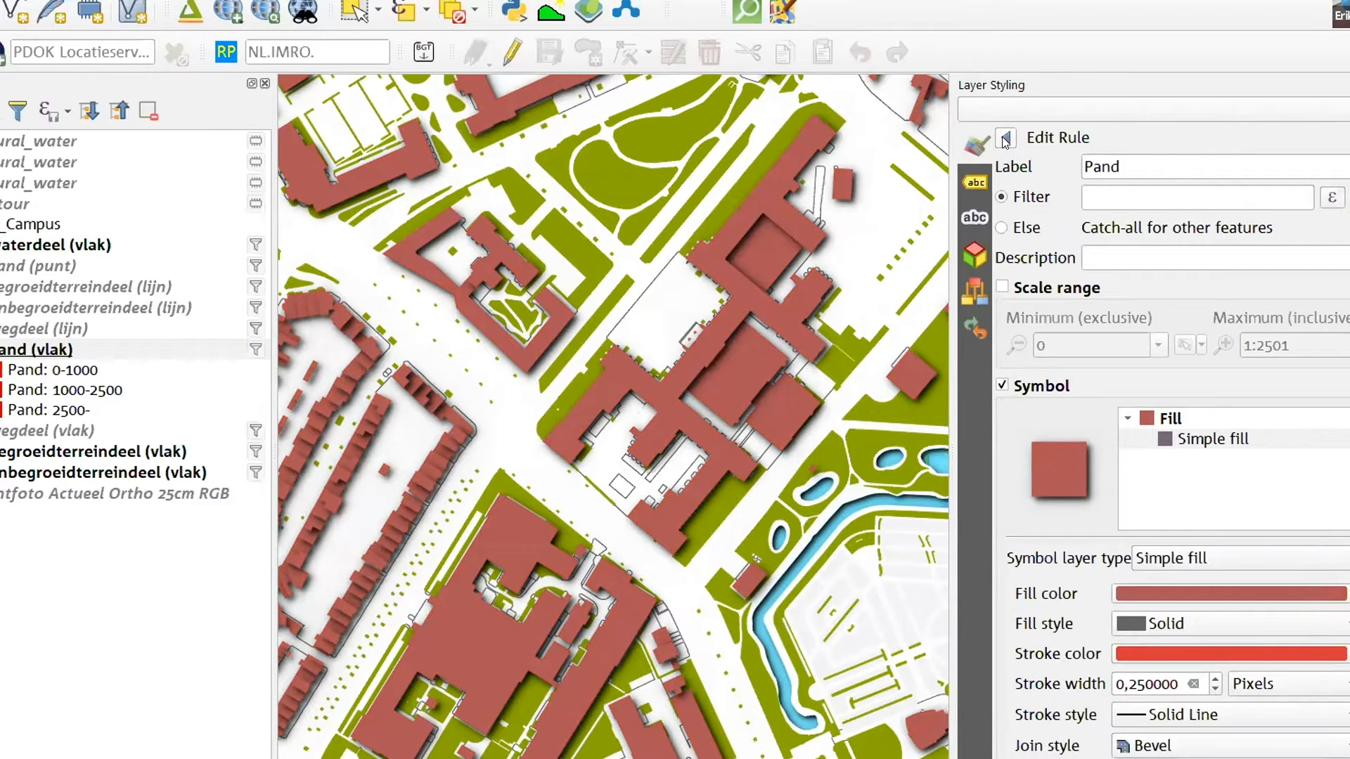
left_click(1208, 443)
left_click(1195, 420)
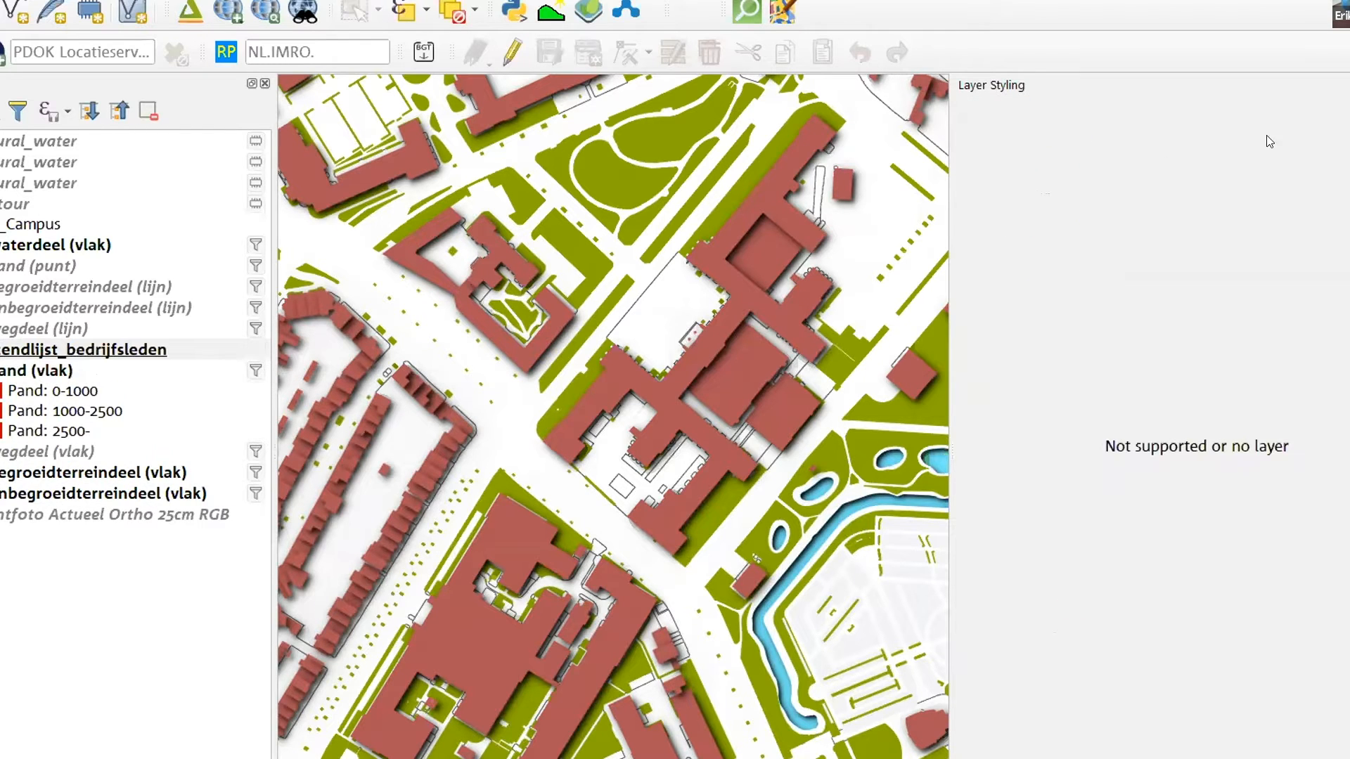
Open the Pand rule of the building polygon layer and apply the qartoon preset from style_imports to its symbol
left_click(15, 358)
left_click(15, 370)
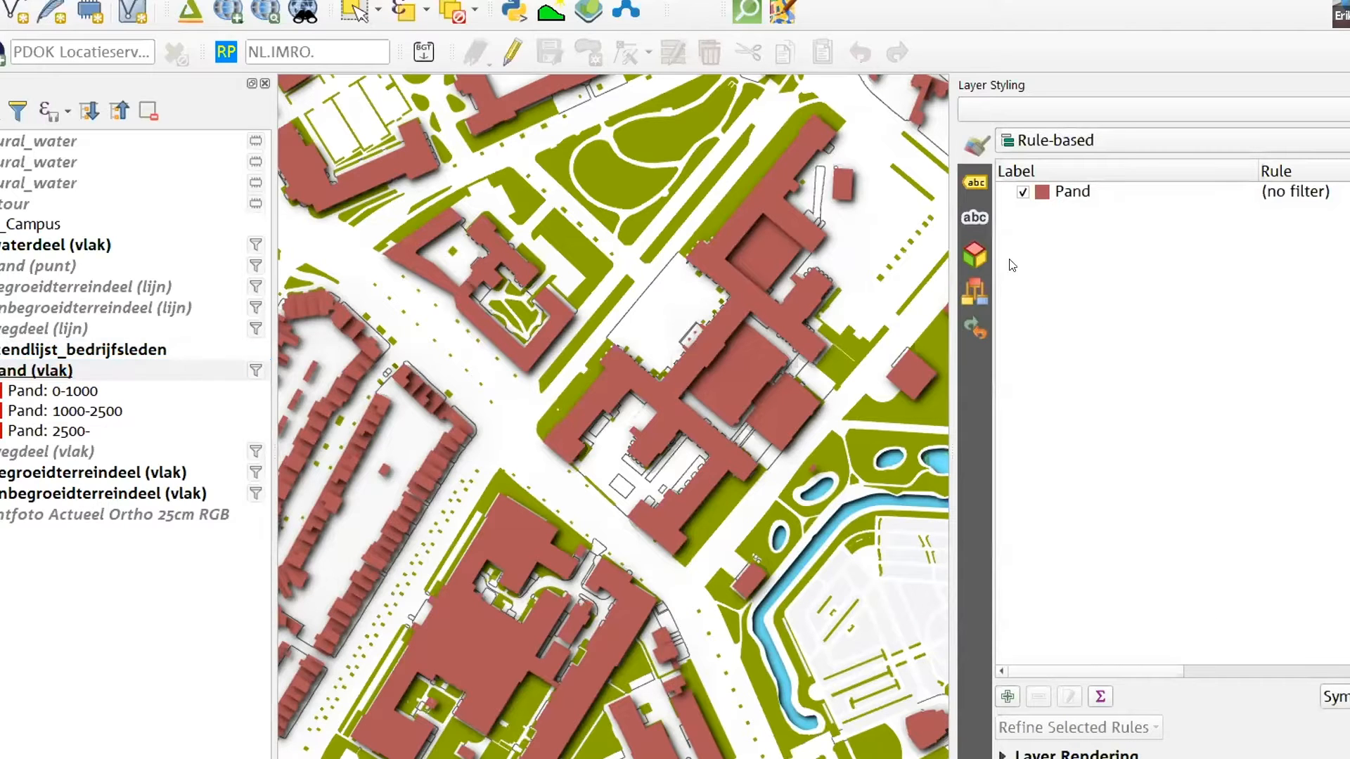
double_click(1081, 190)
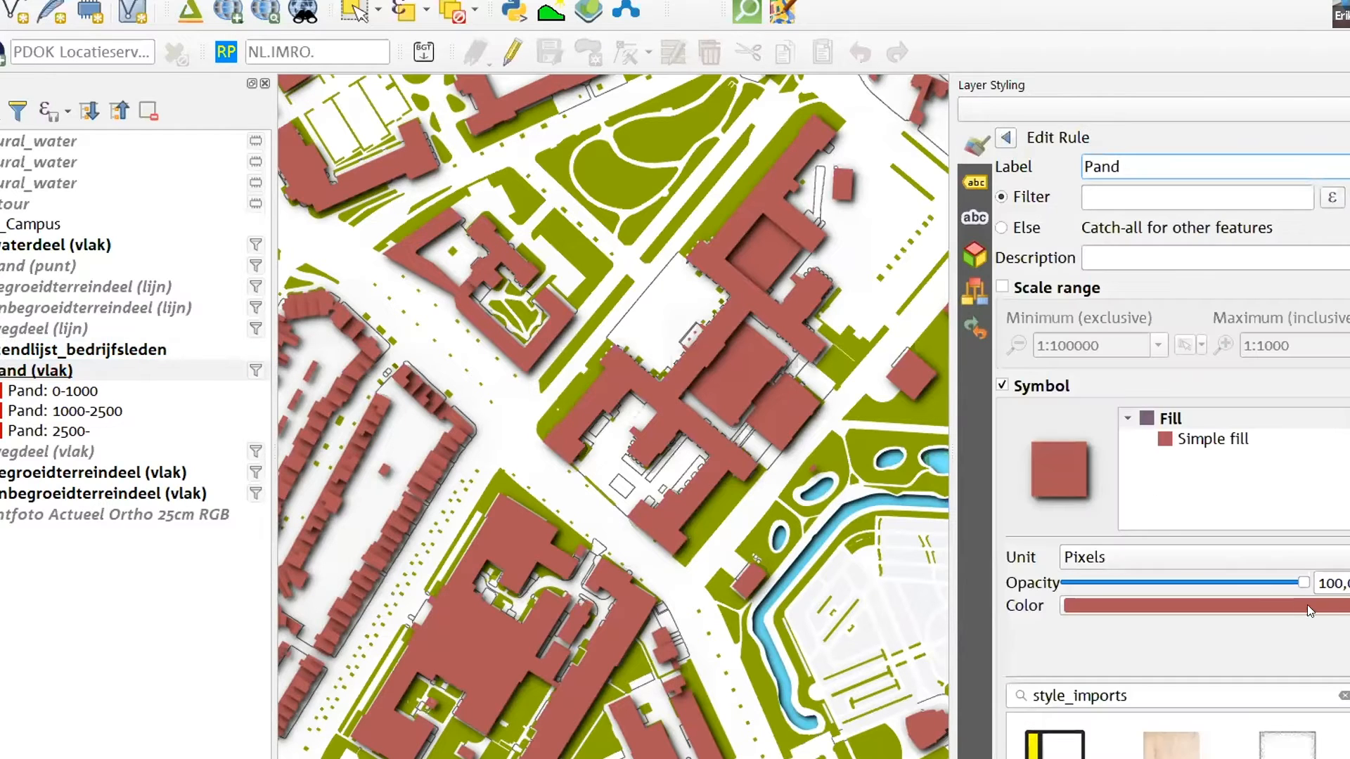
scroll(1204, 695, "down", 5)
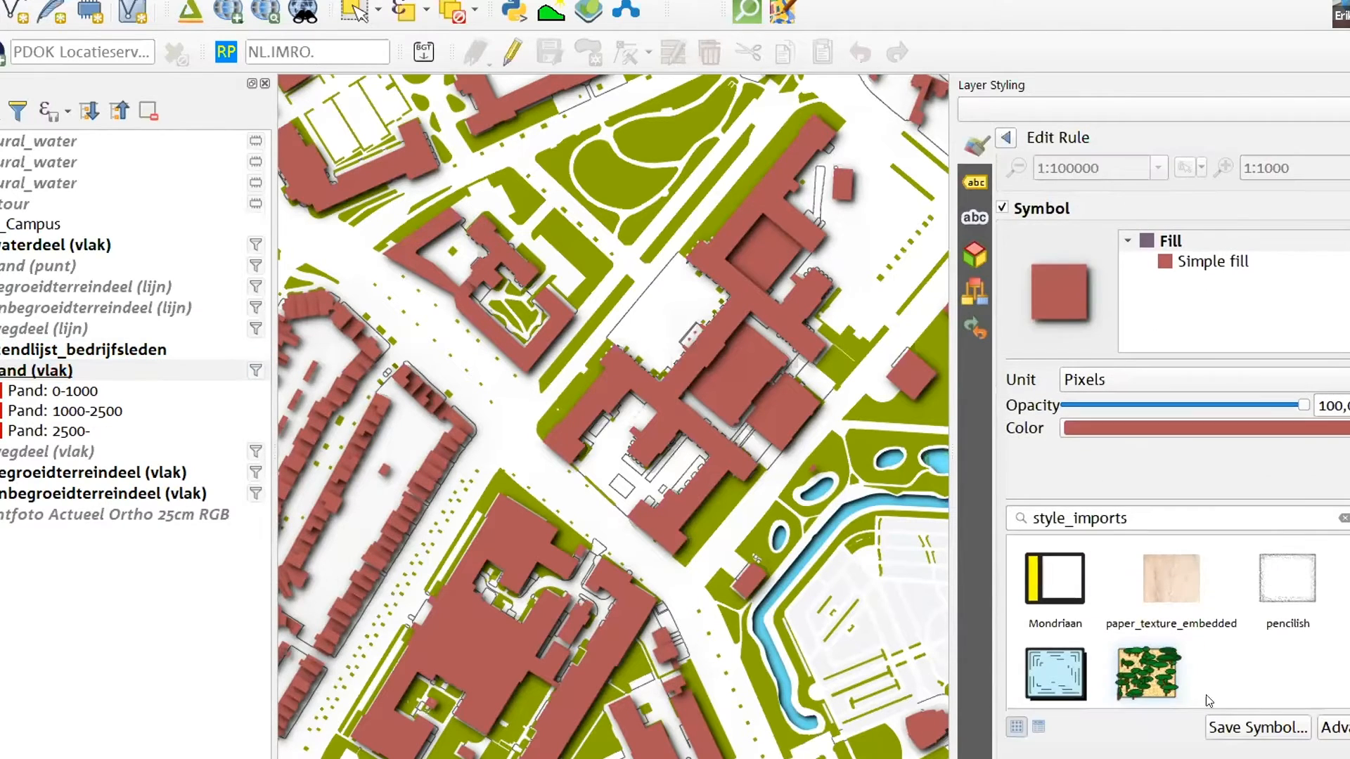
mouse_move(1031, 673)
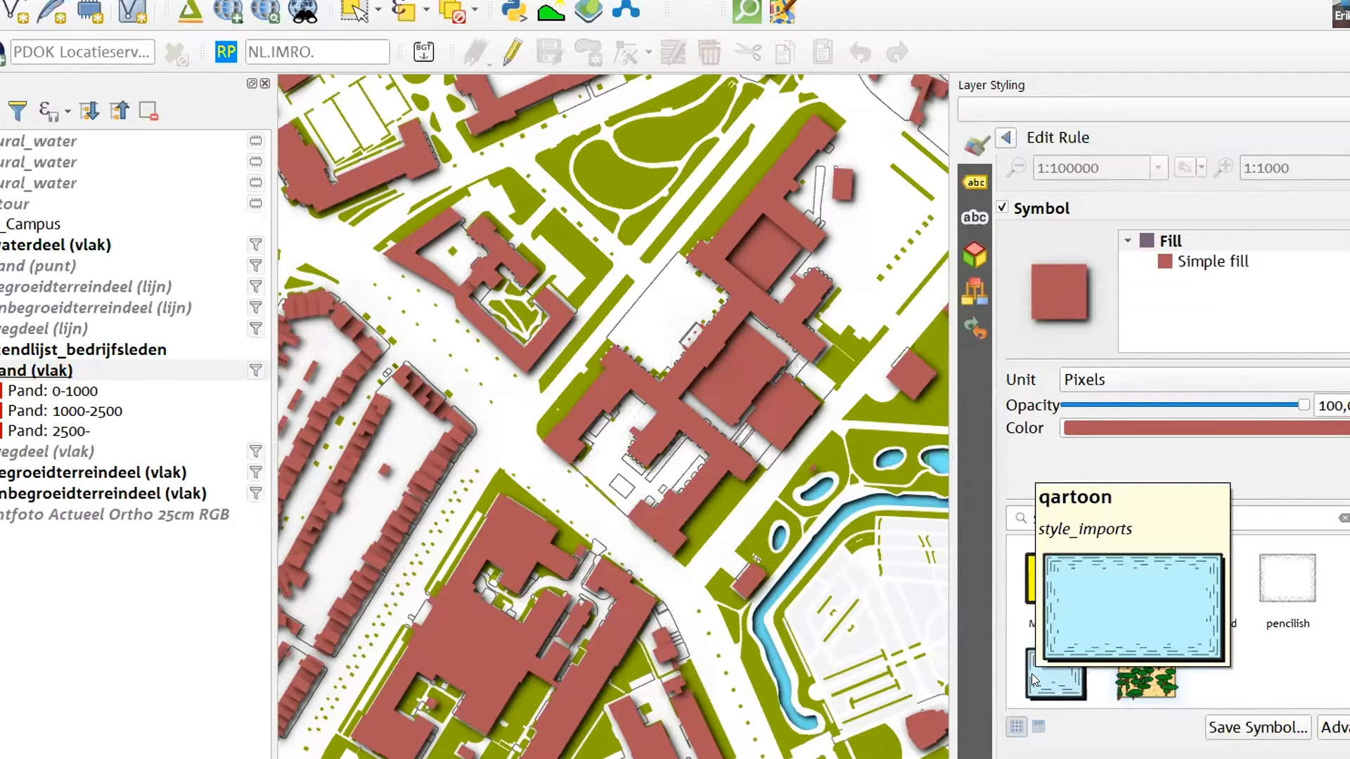
left_click(1031, 673)
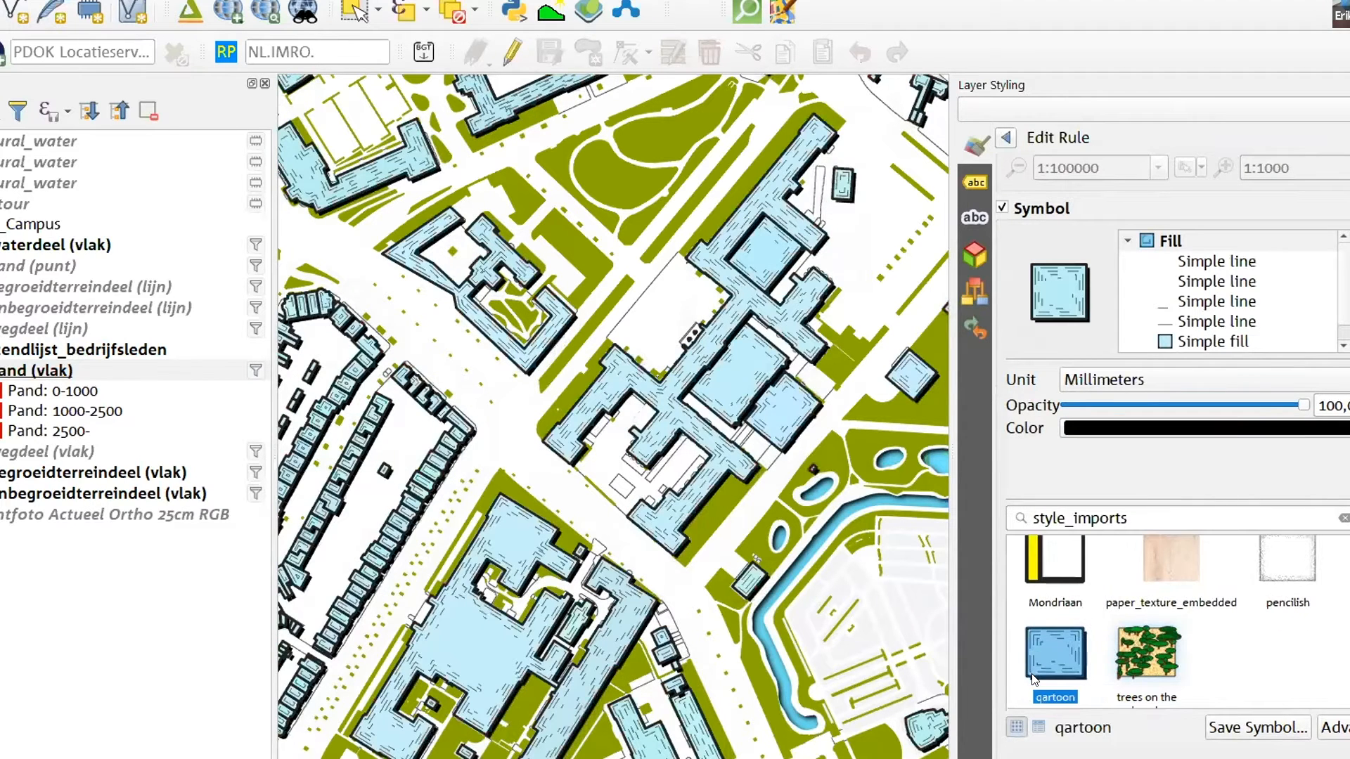
scroll(803, 468, "down", 2)
scroll(804, 468, "up", 2)
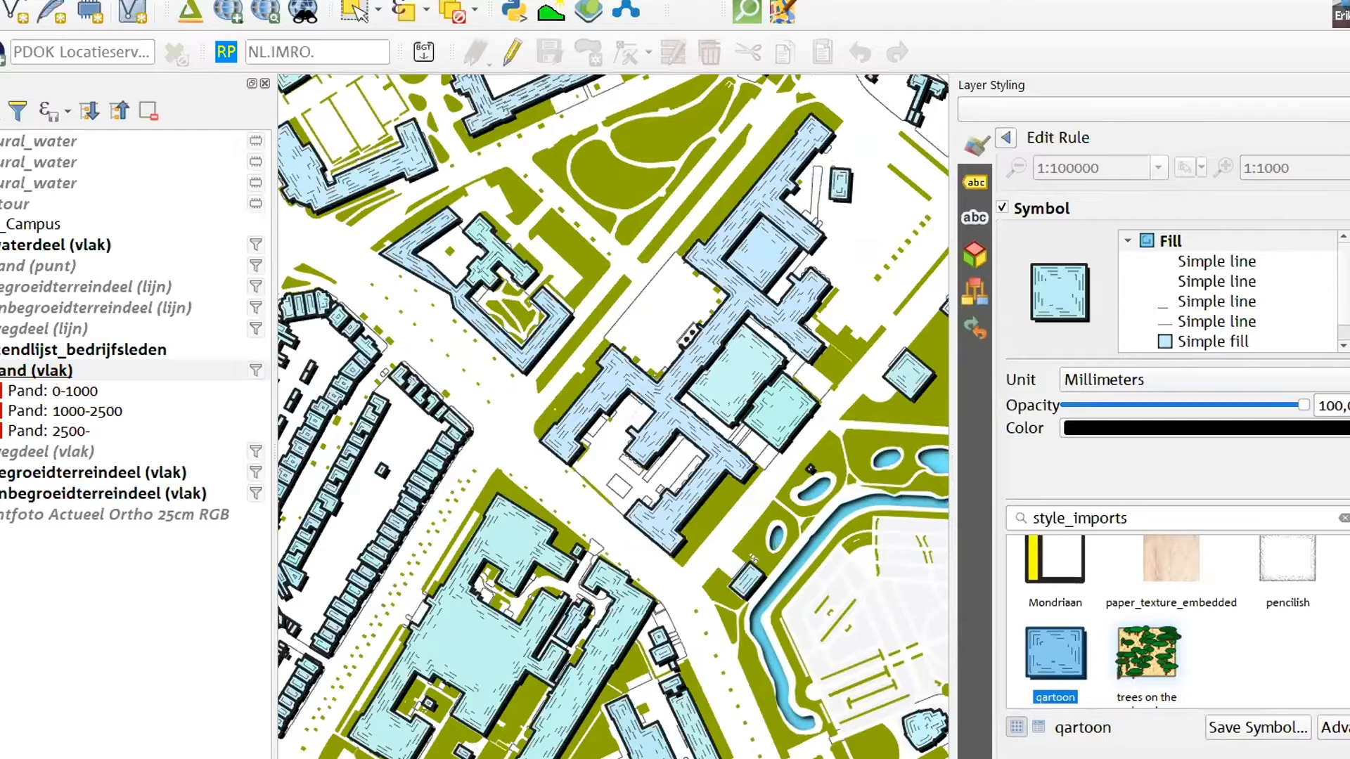
Switch to the web browser and search the web for "qgis styles"
key("alt+Tab")
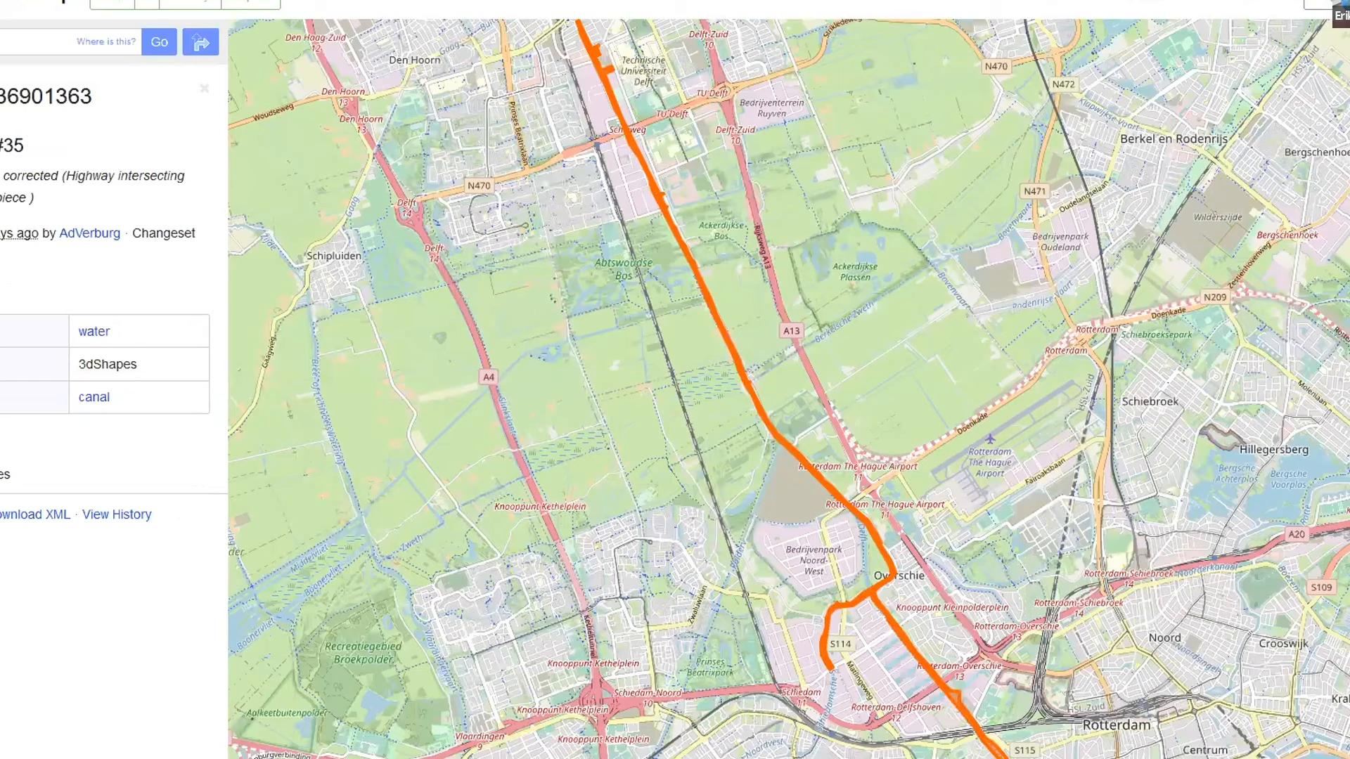
key("ctrl+l")
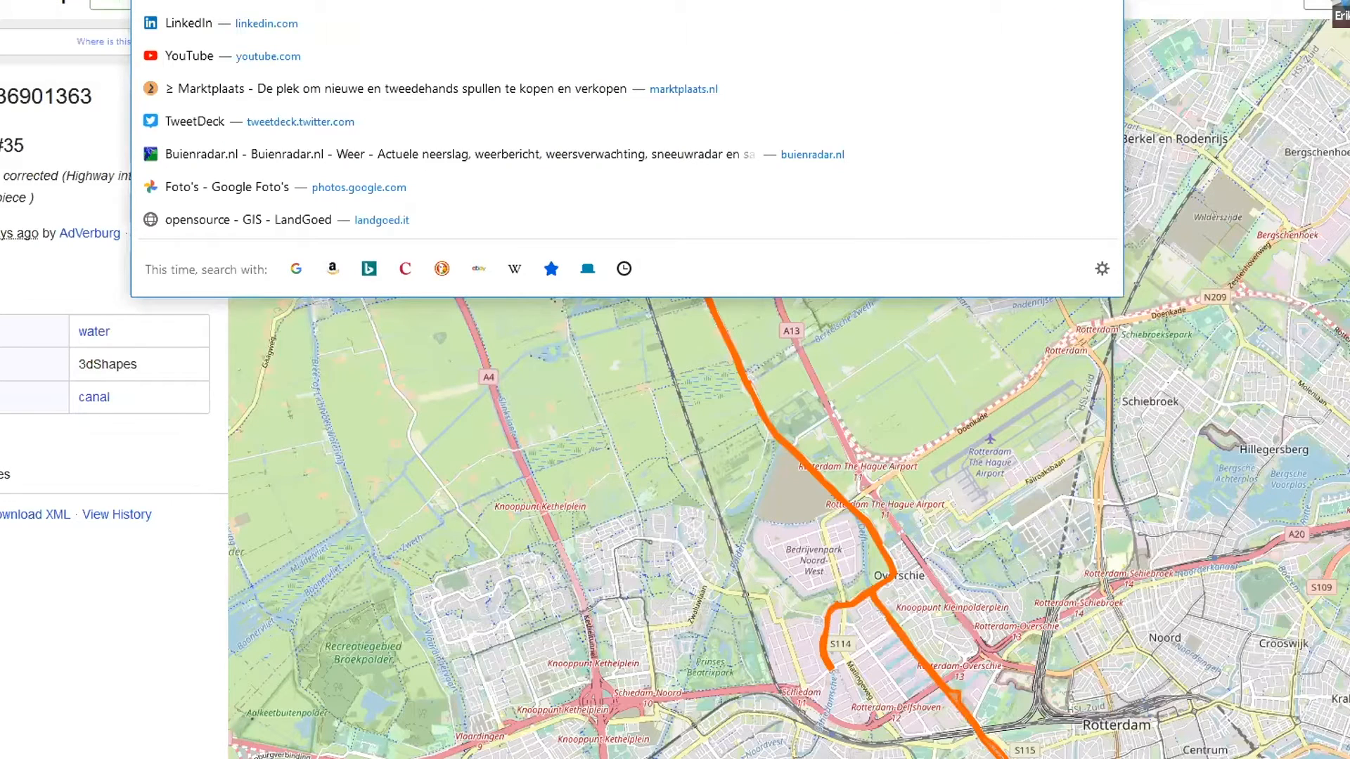
type("qgis style")
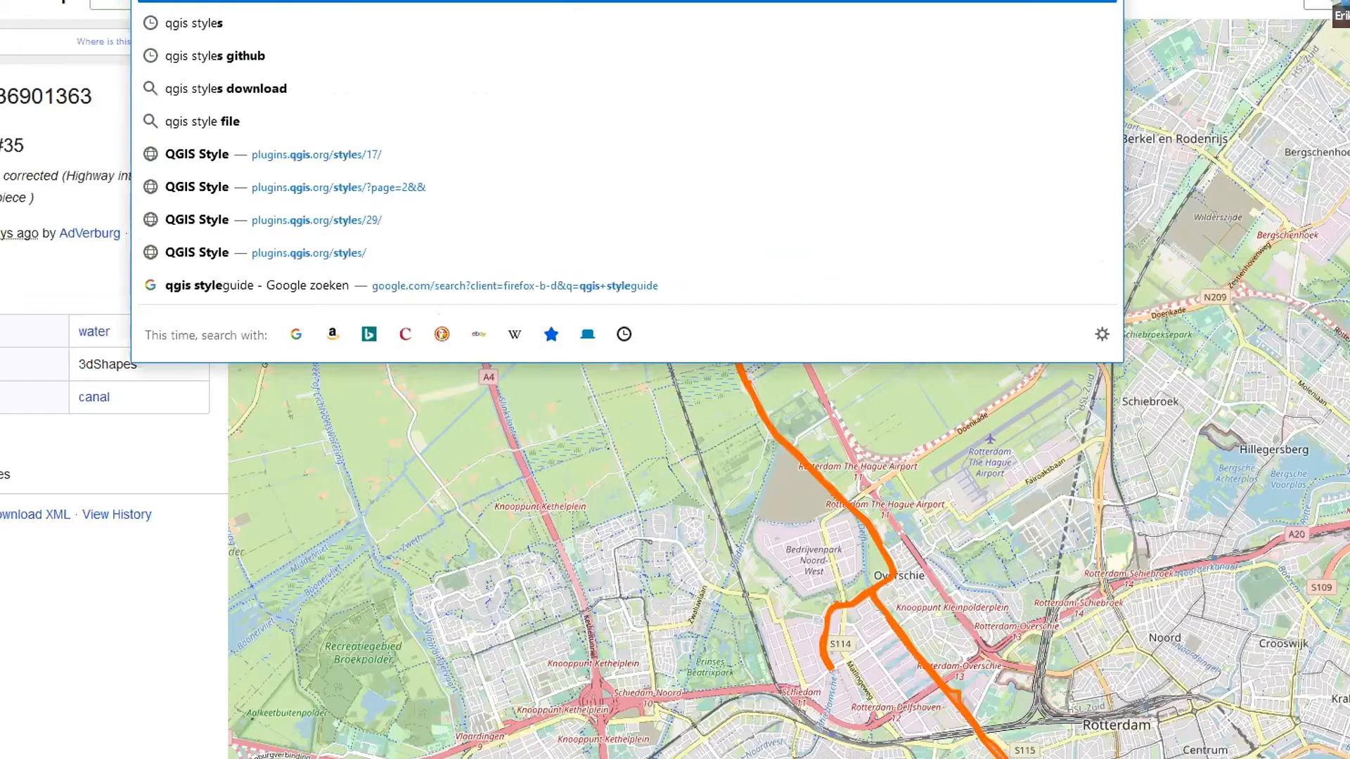
type("s")
key("Return")
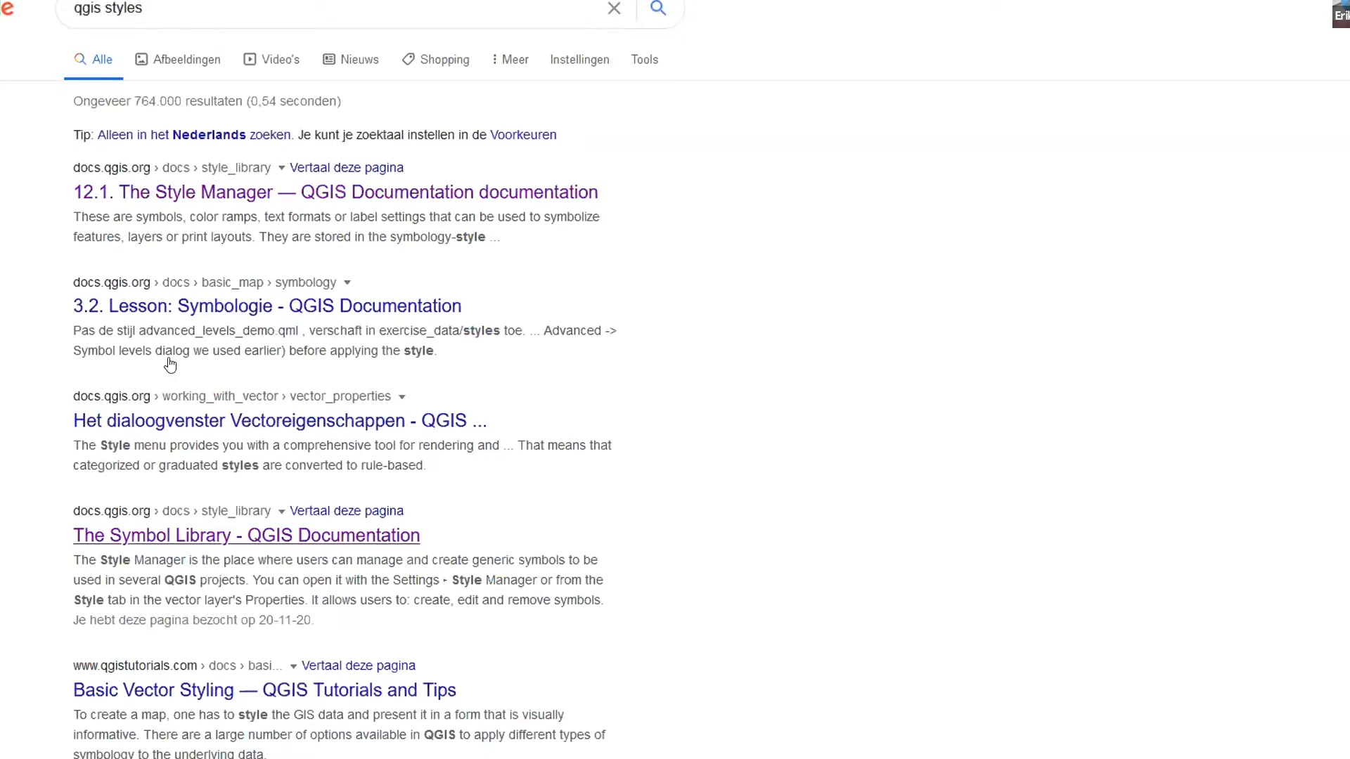
Replace the web search with "styles site: qgis.org" and run it
left_click(171, 10)
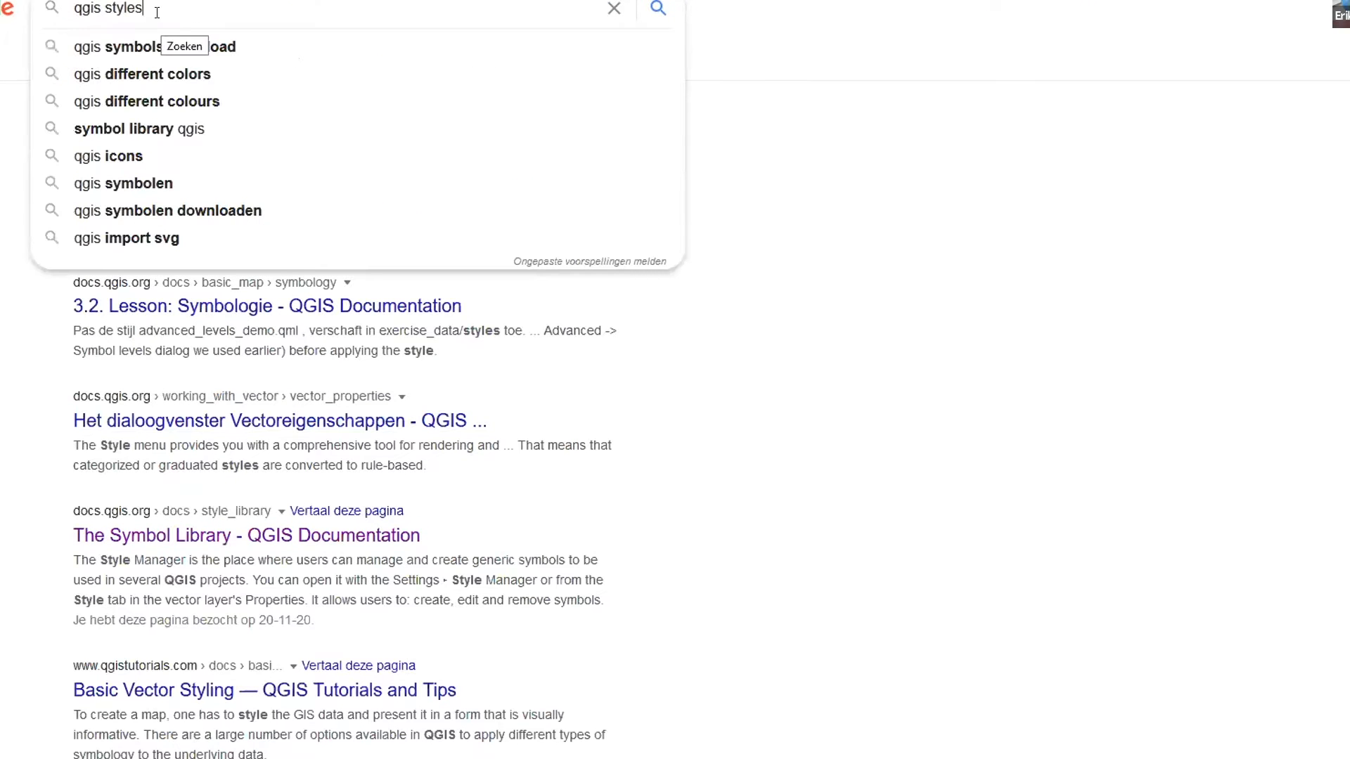
left_click_drag(152, 10, 32, 8)
type("styles")
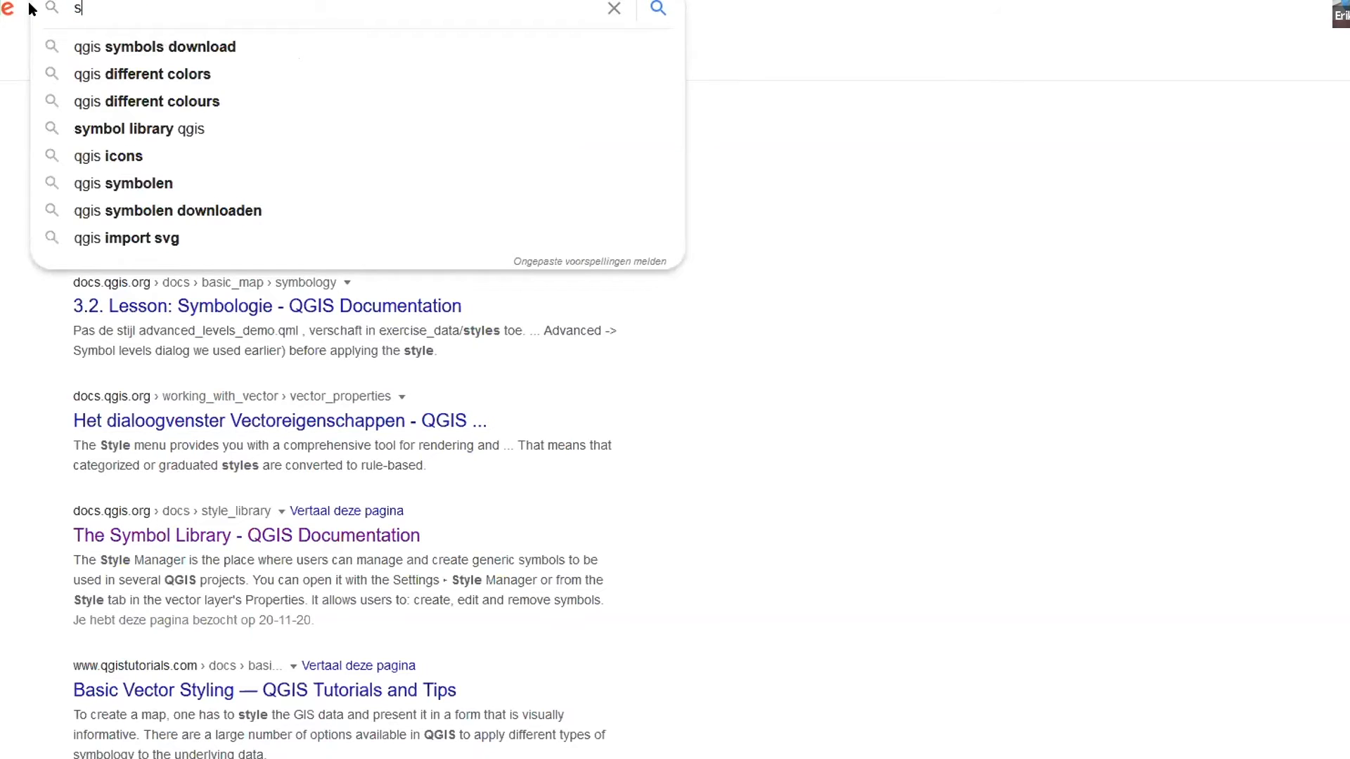
type(" site: ")
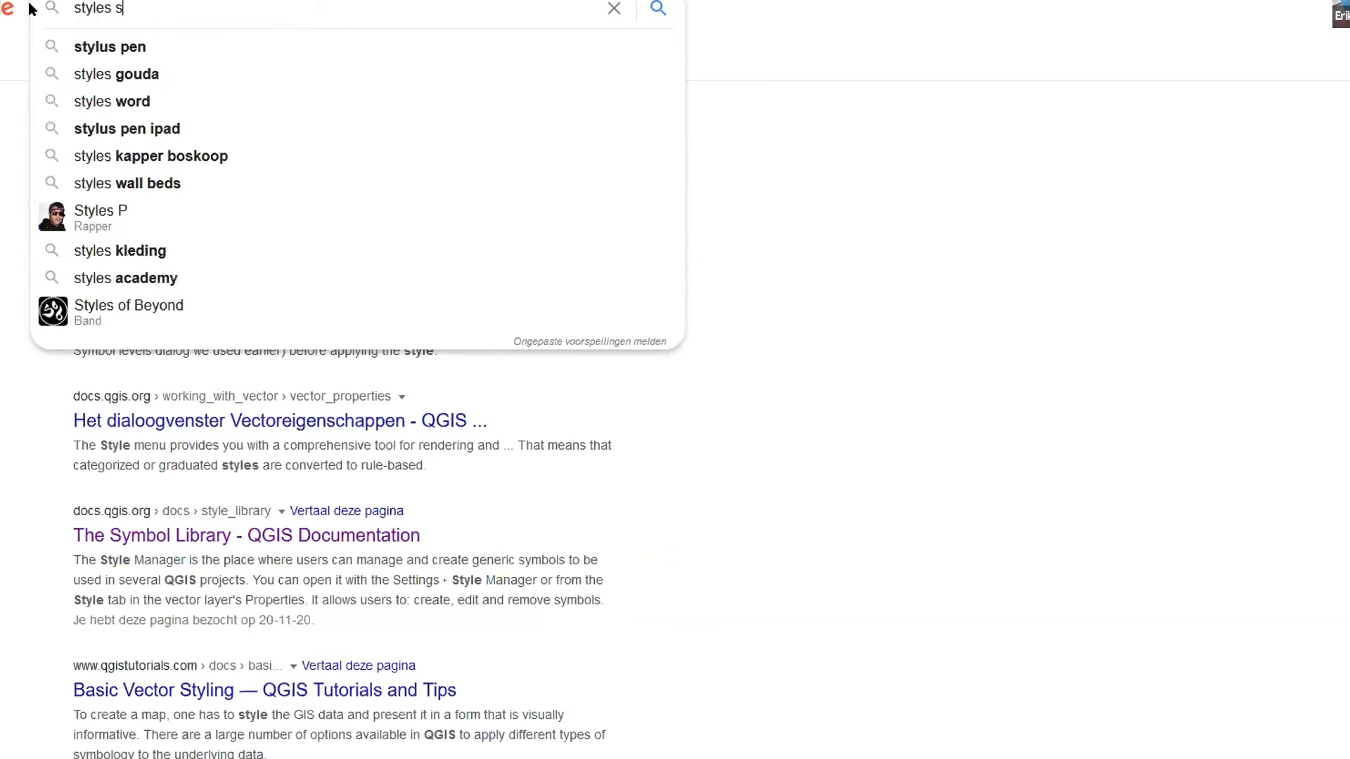
type("qgis.org")
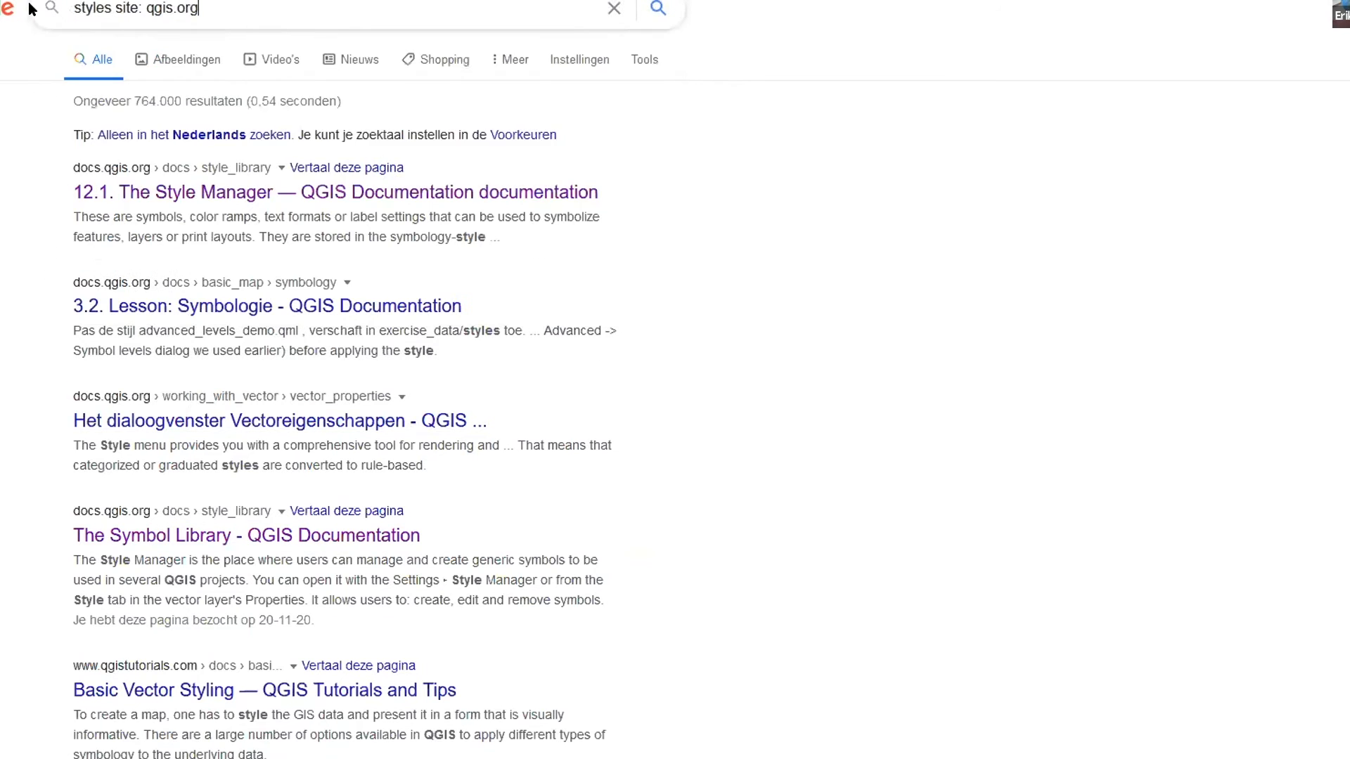
key("Return")
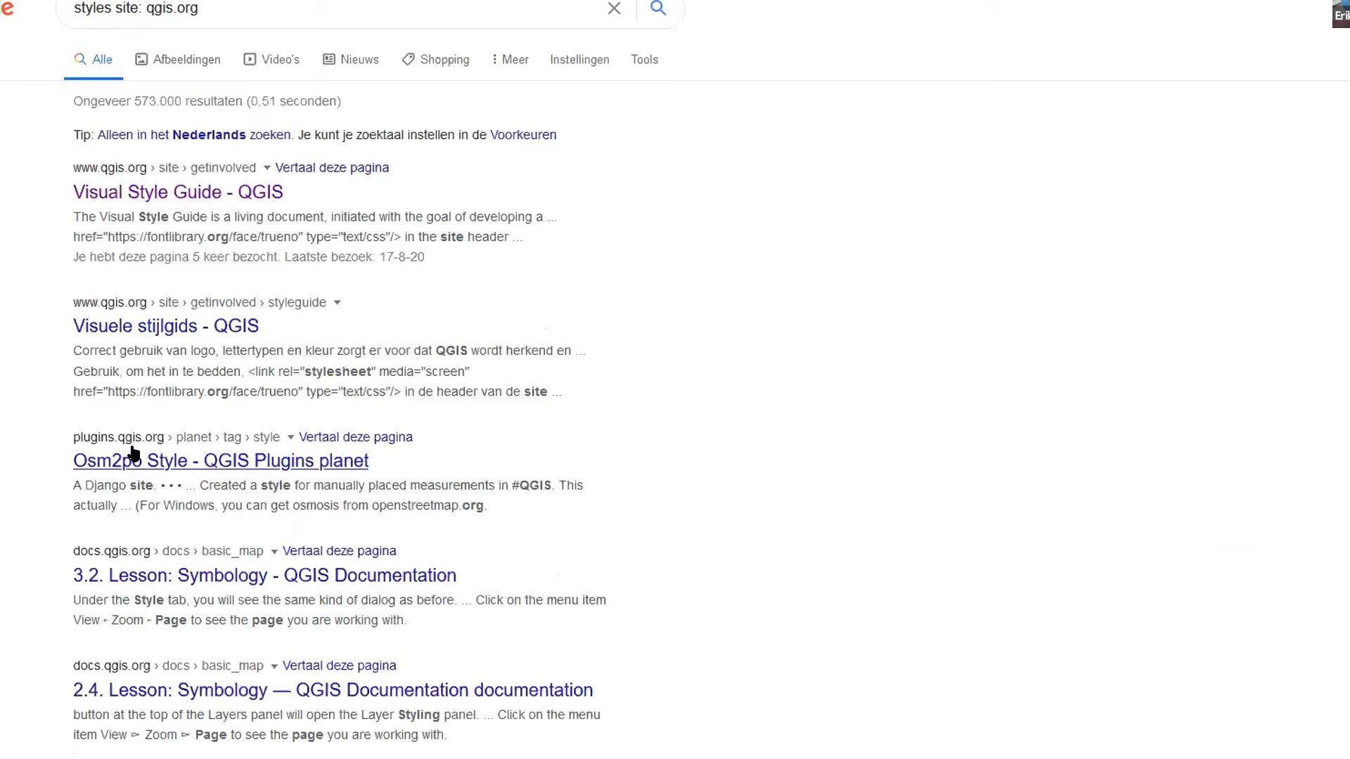
Open the QGIS Plugins planet result, view its article "More icons & symbols for QGIS – updated", and return to QGIS Planet
left_click(192, 465)
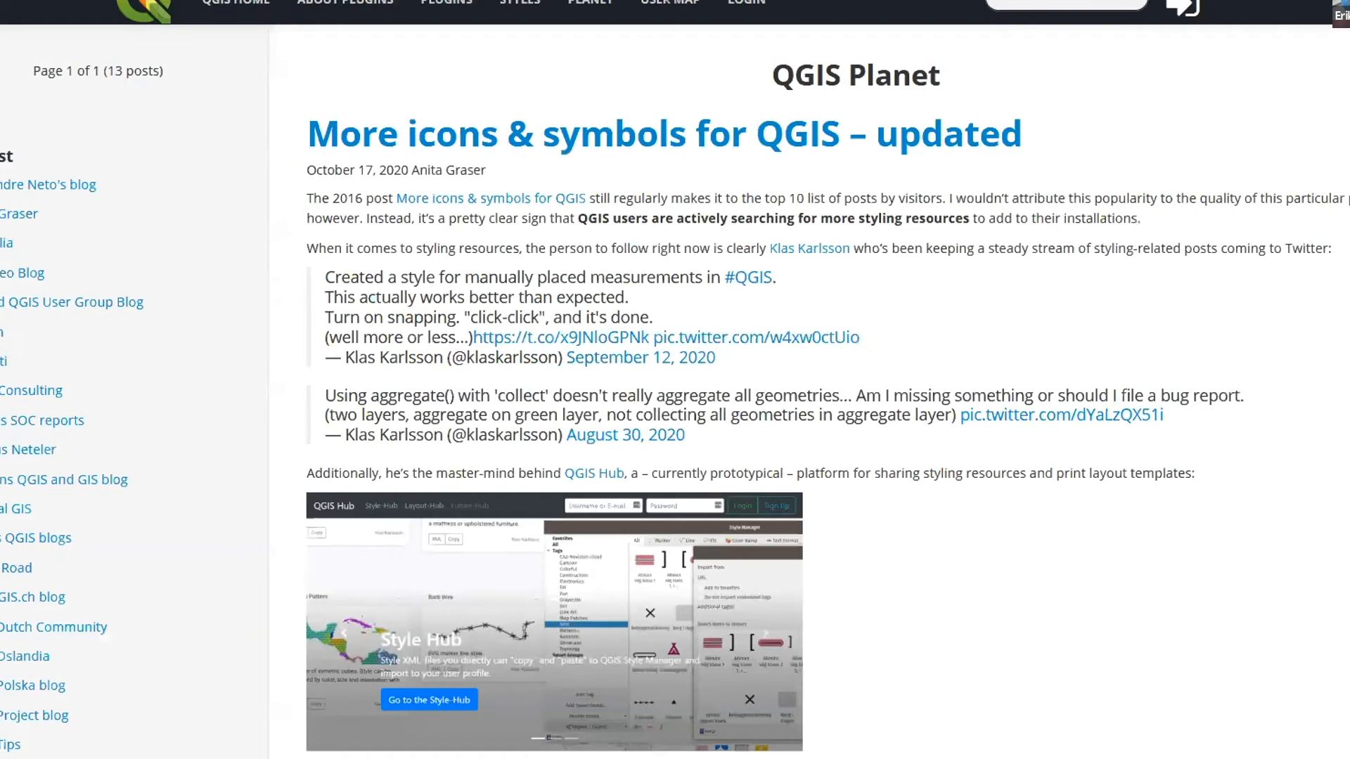
left_click(278, 1)
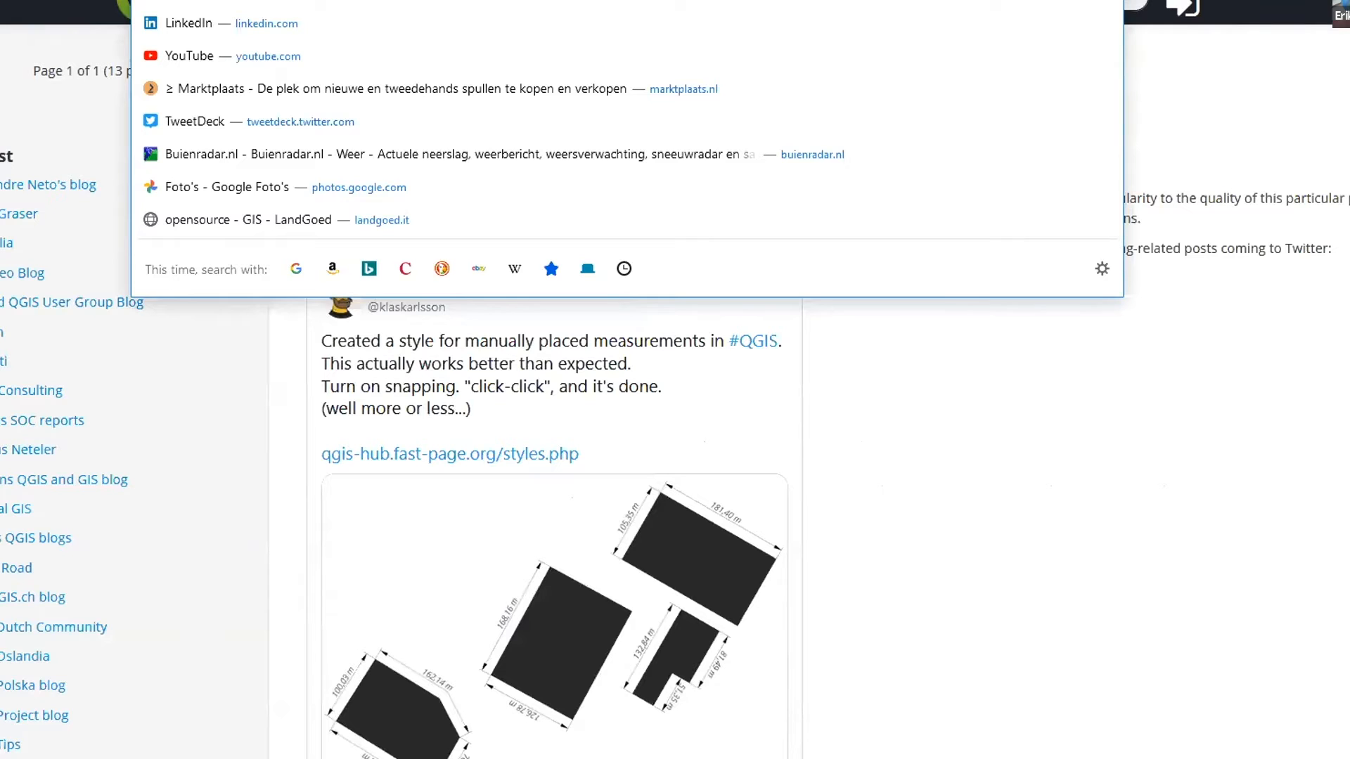
left_click(994, 504)
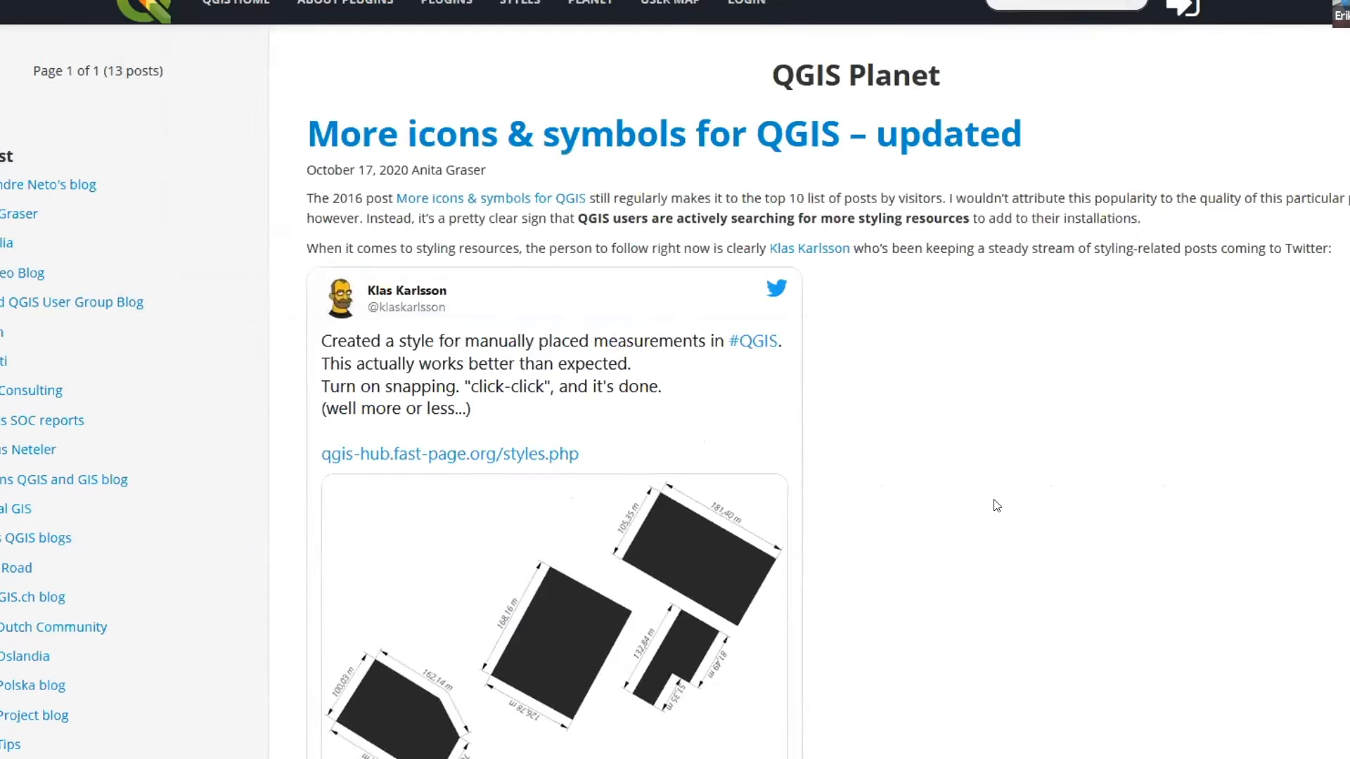
left_click(760, 143)
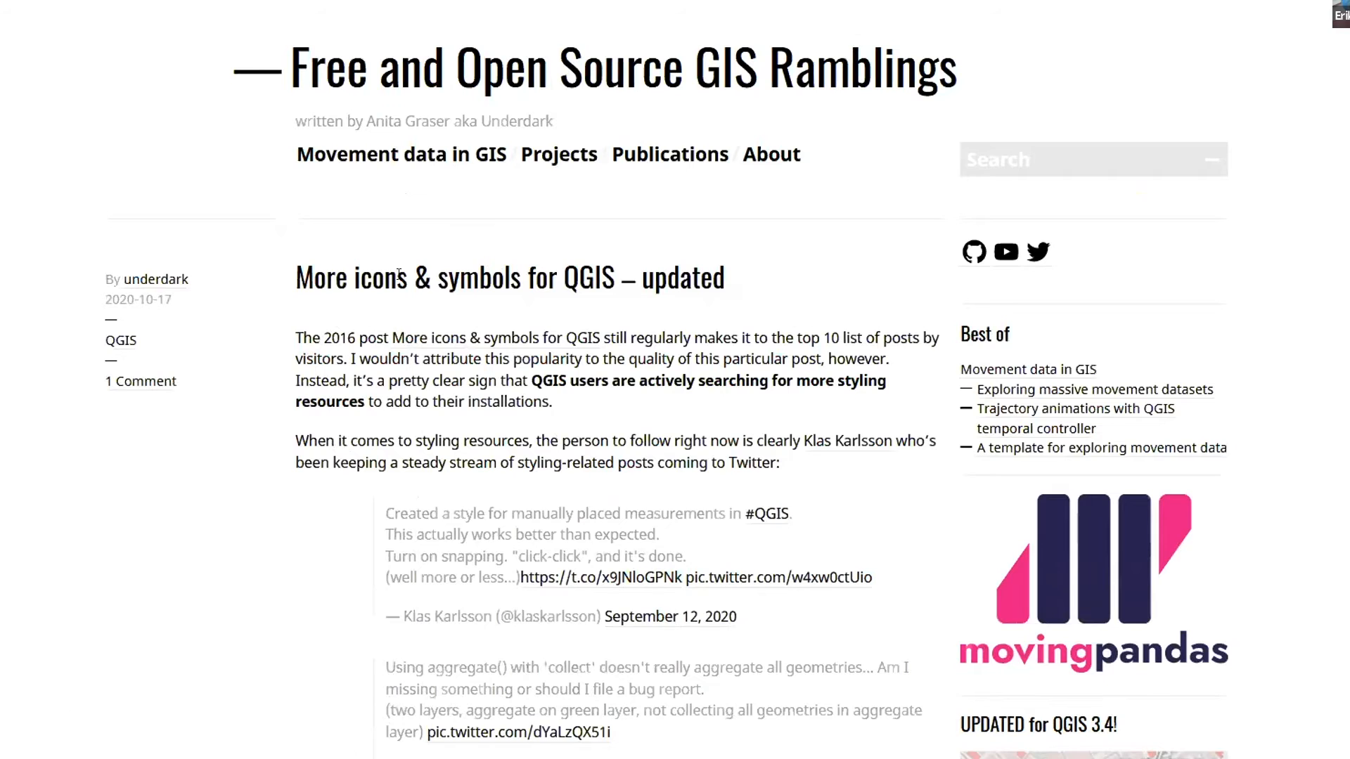
key("alt+Left")
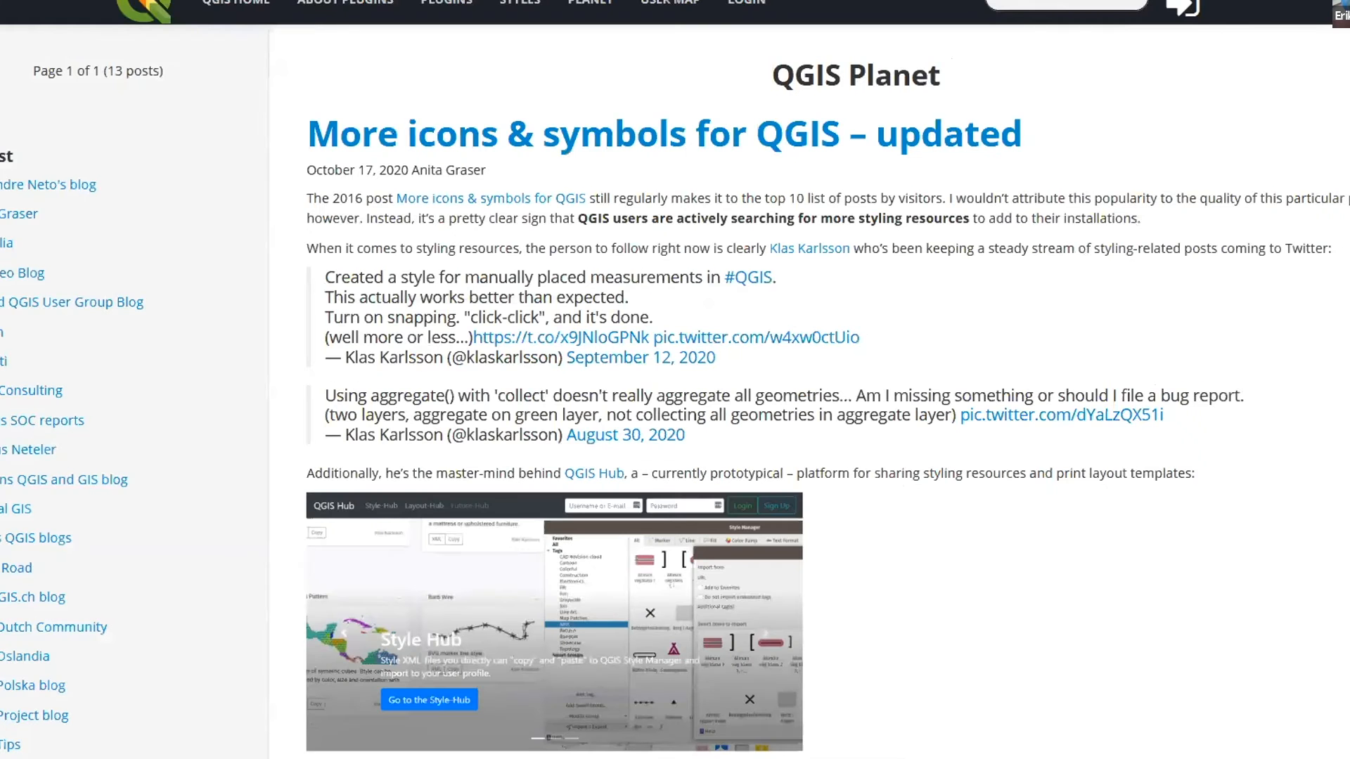
Go to the QGIS Style page on plugins.qgis.org and look through its list of all styles
key("ctrl+l")
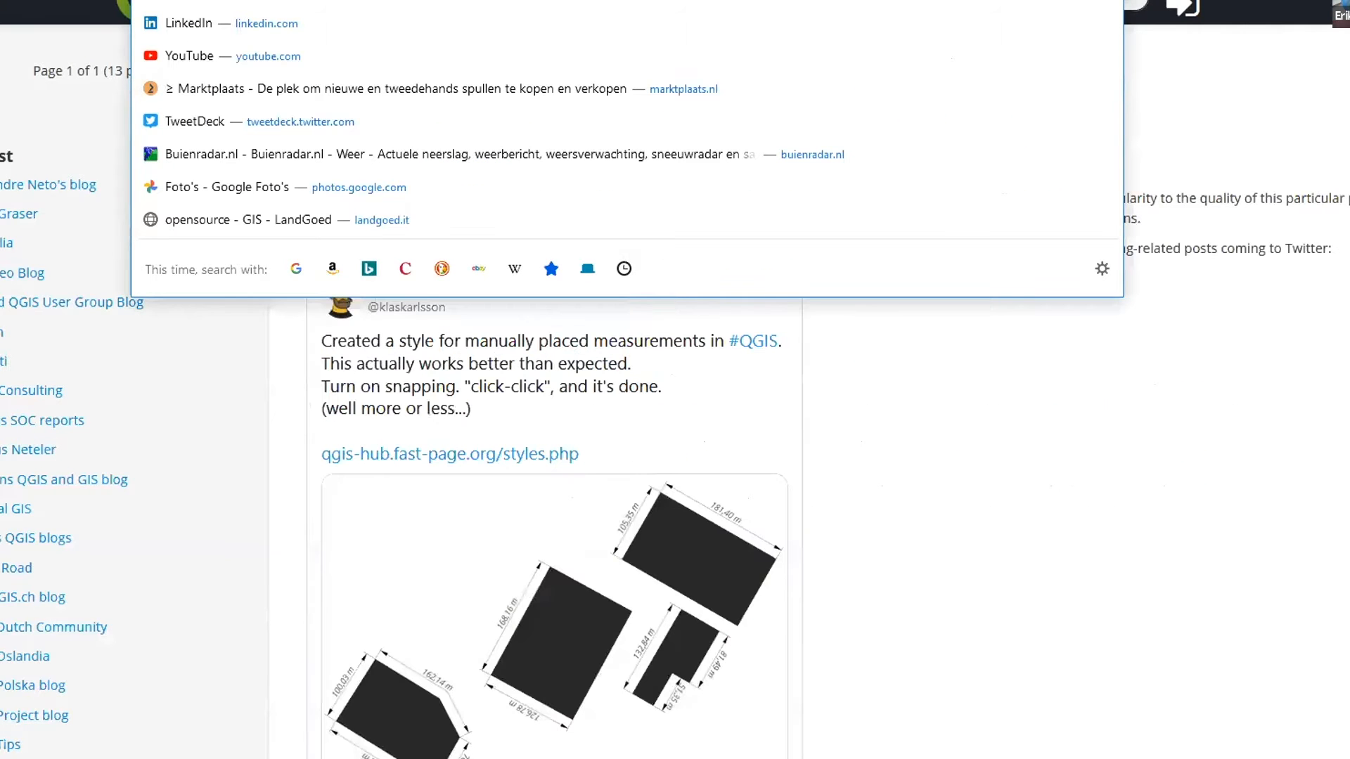
type("st")
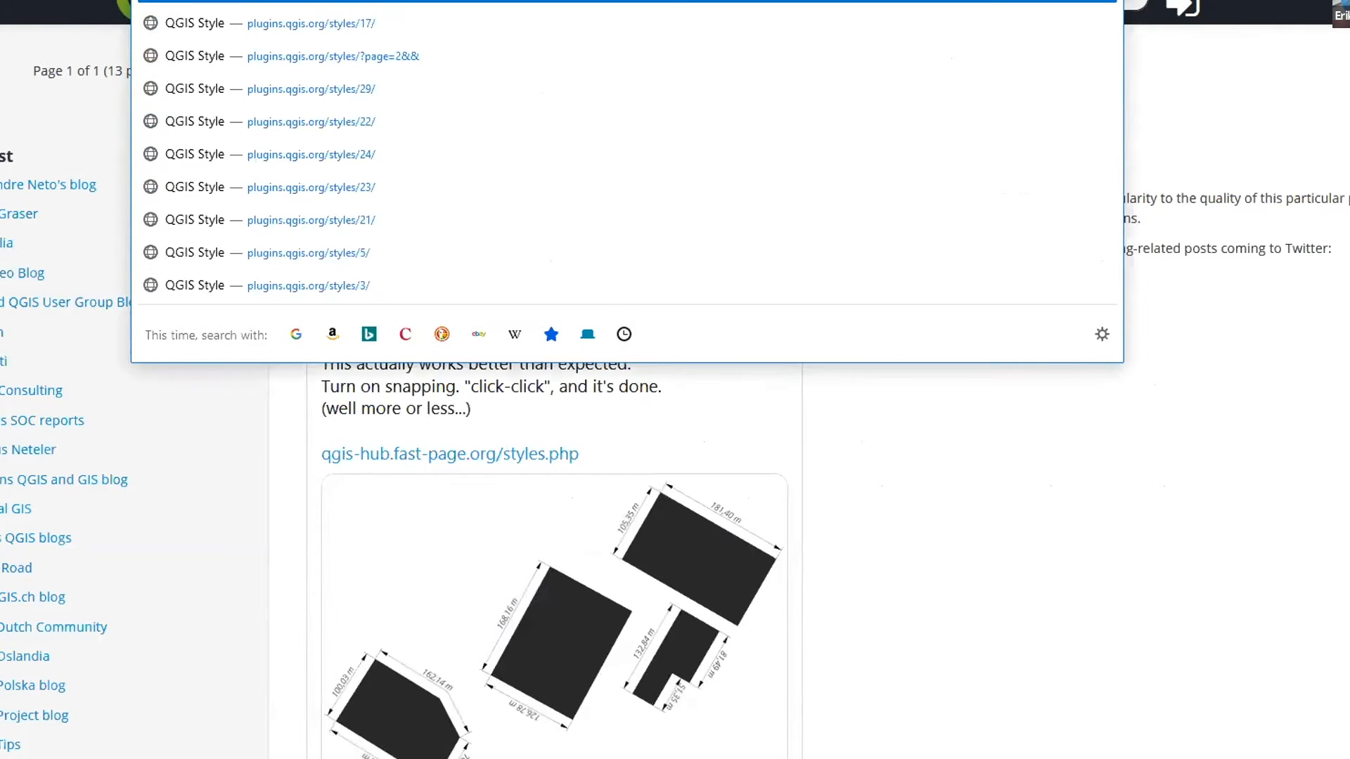
key("Escape")
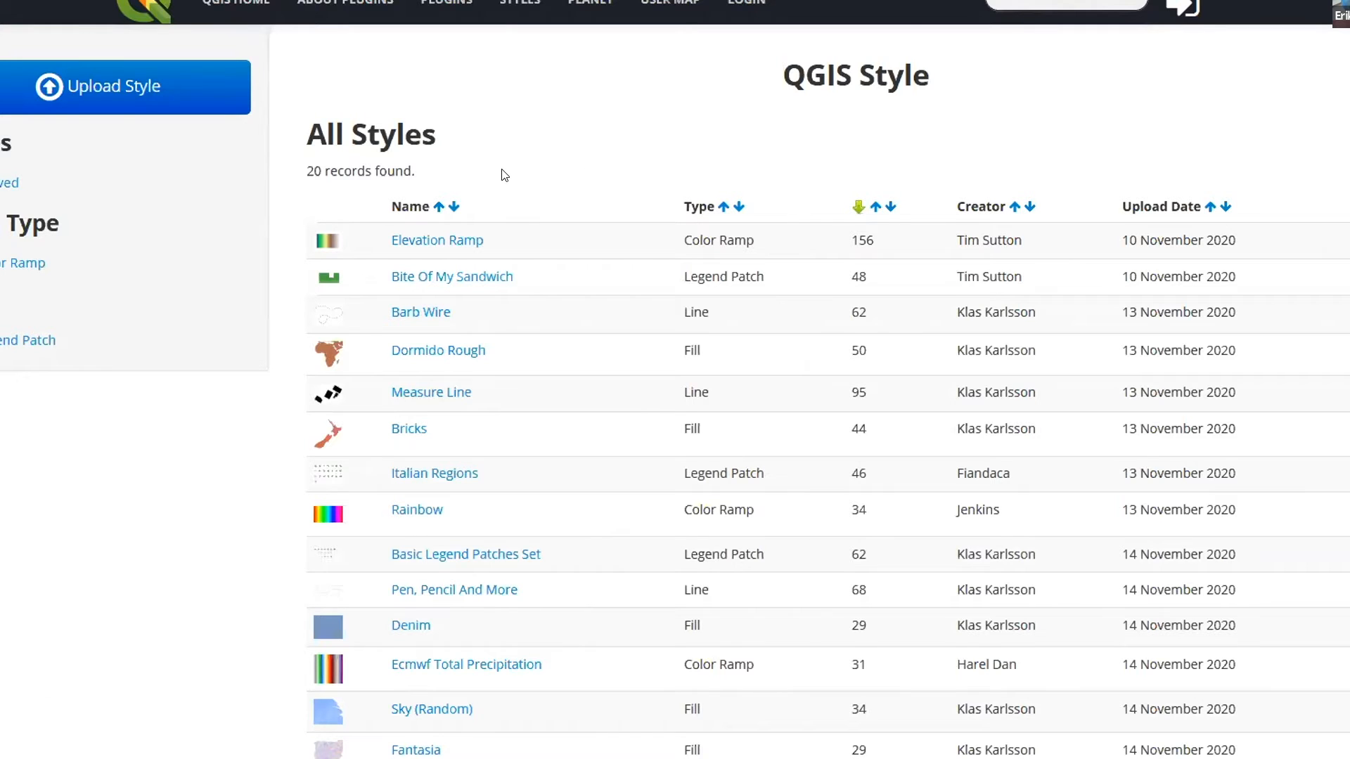
scroll(525, 205, "down", 3)
scroll(447, 542, "down", 3)
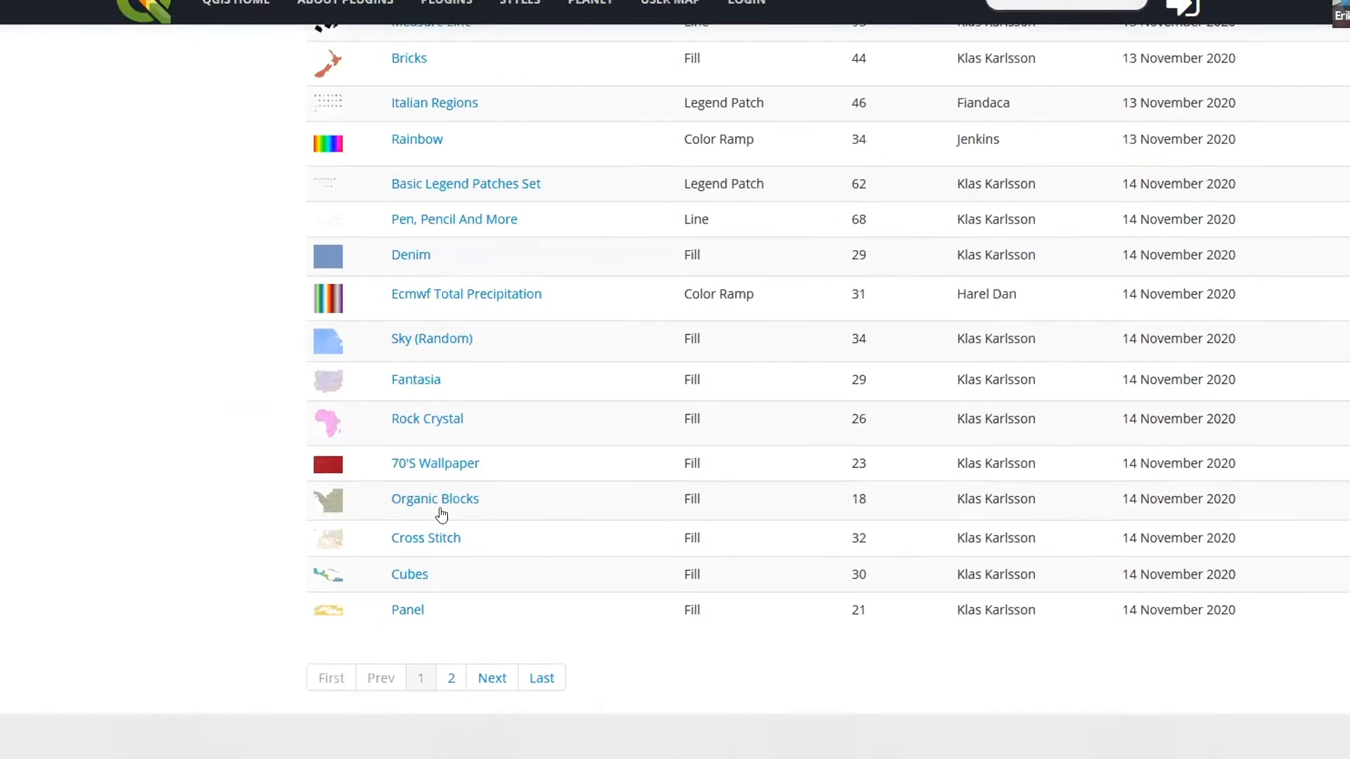
scroll(456, 545, "down", 1)
scroll(461, 550, "up", 7)
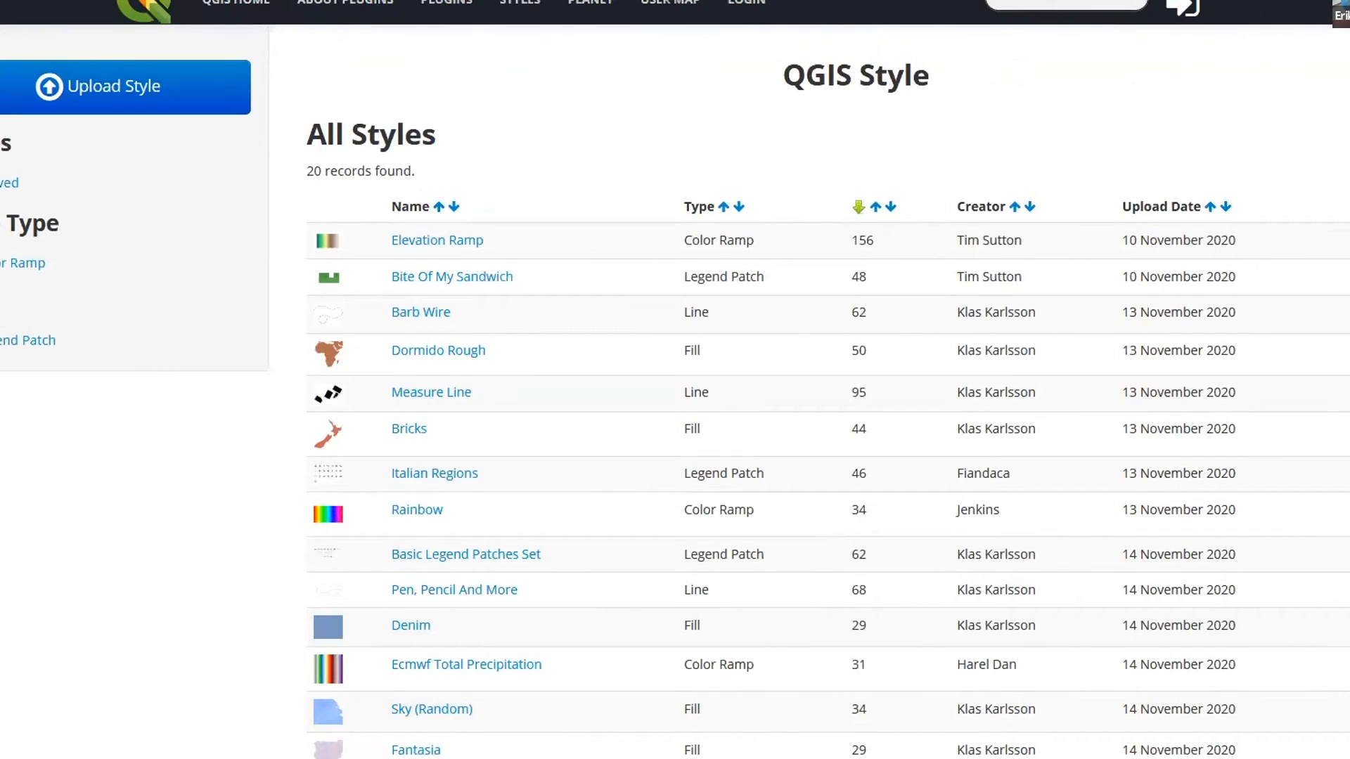
left_click(492, 0)
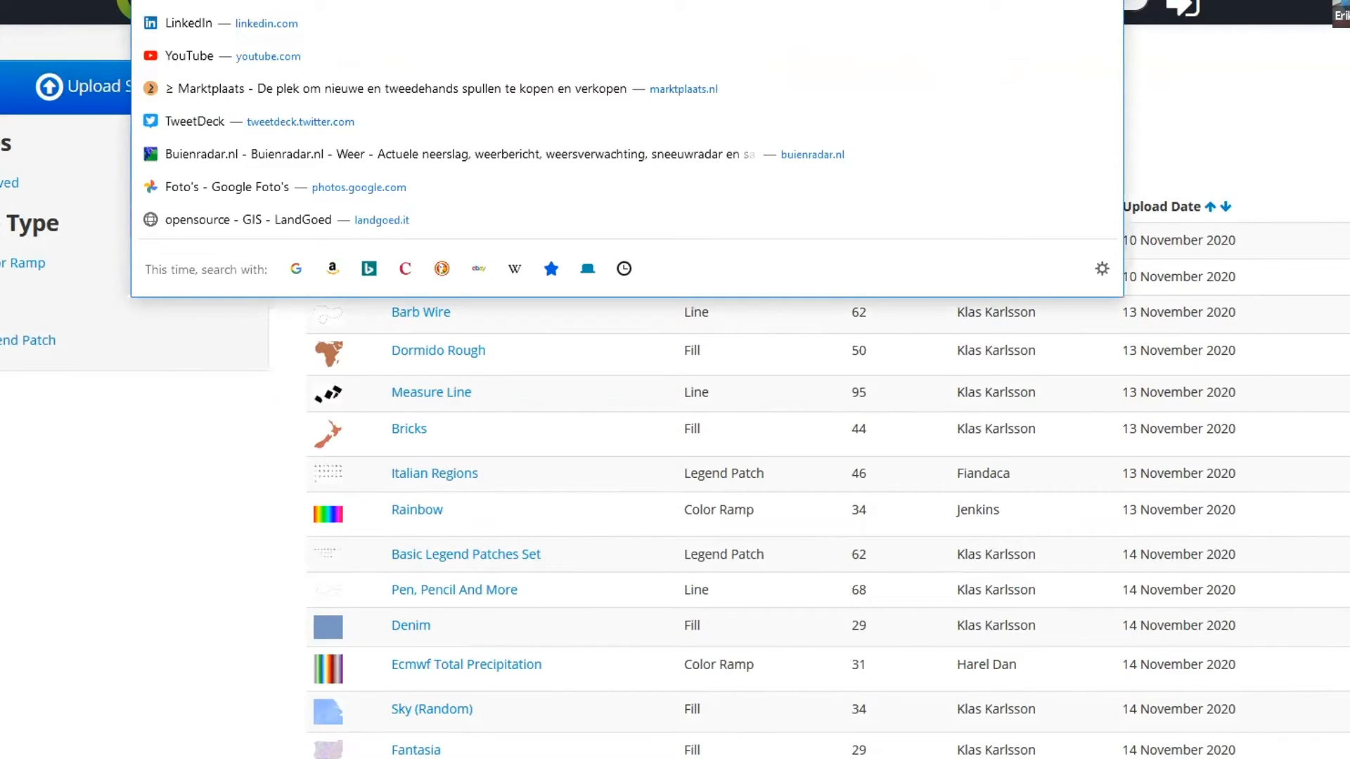
left_click(264, 563)
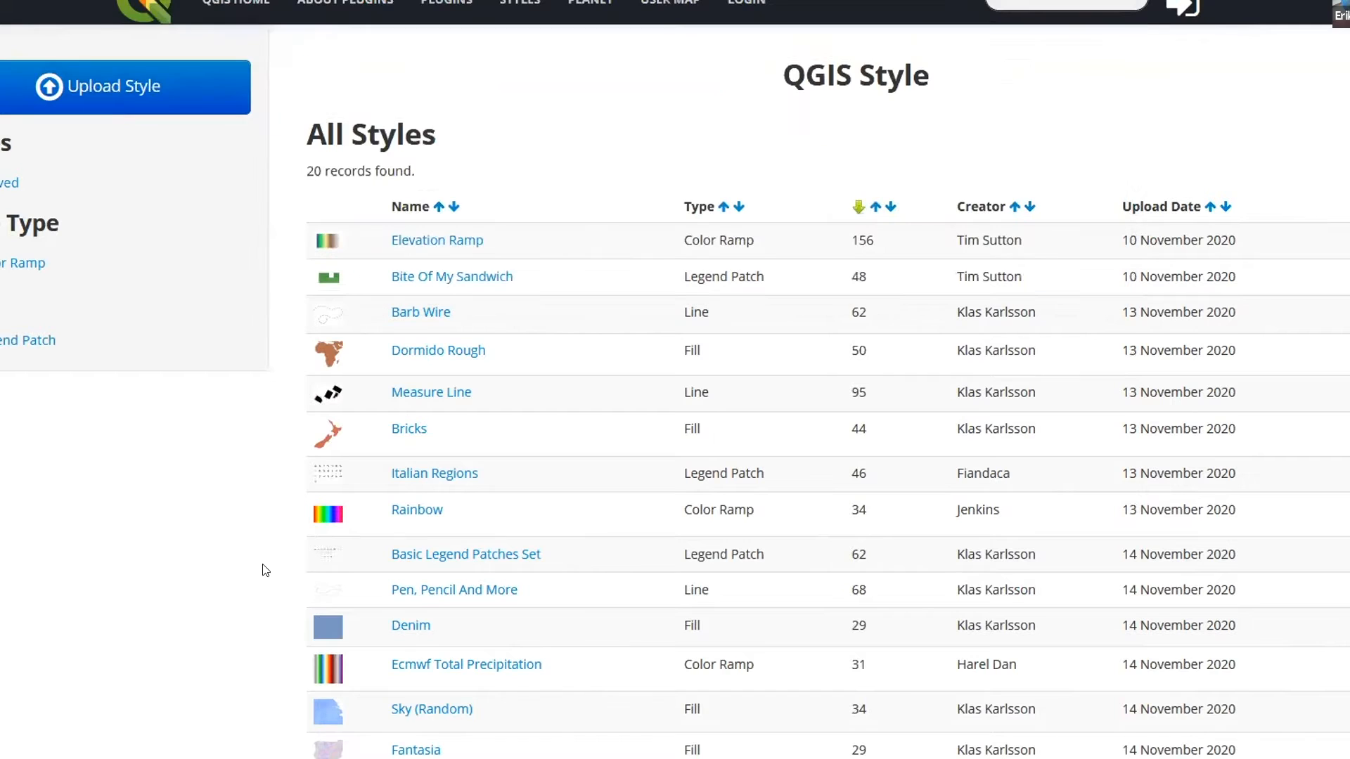
Try to sort the shared styles by upload date in descending order
left_click(1223, 207)
scroll(1156, 260, "down", 6)
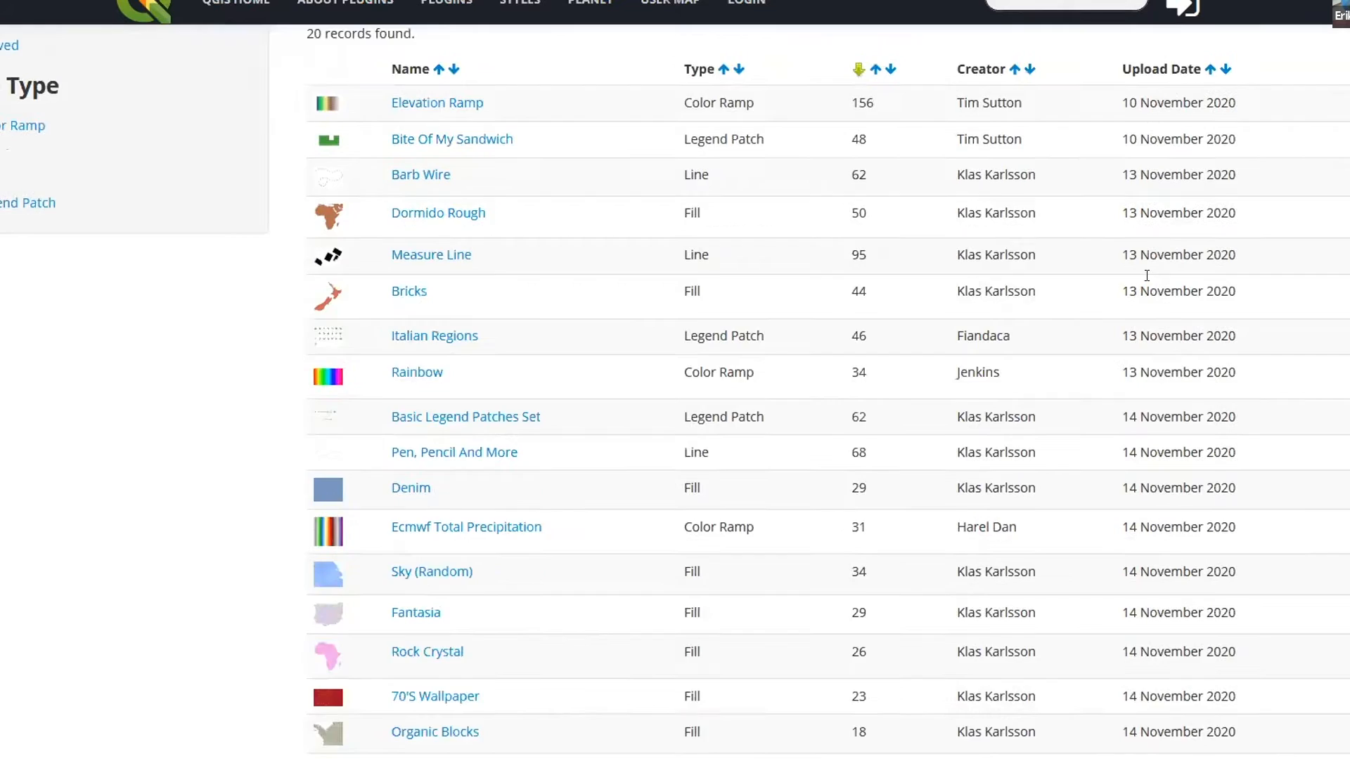
scroll(1146, 276, "up", 6)
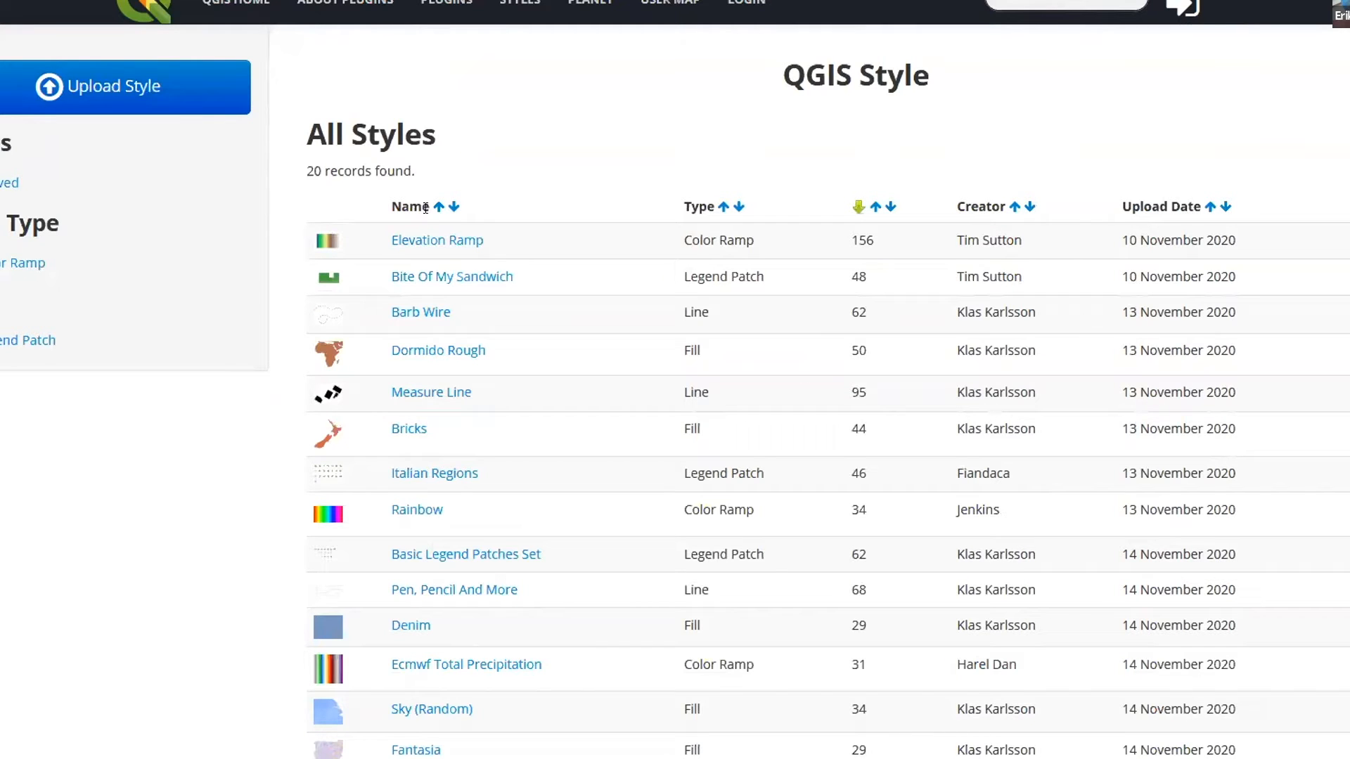
Review the names, types and previews of the shared styles and go to the last page of the list
scroll(919, 399, "down", 3)
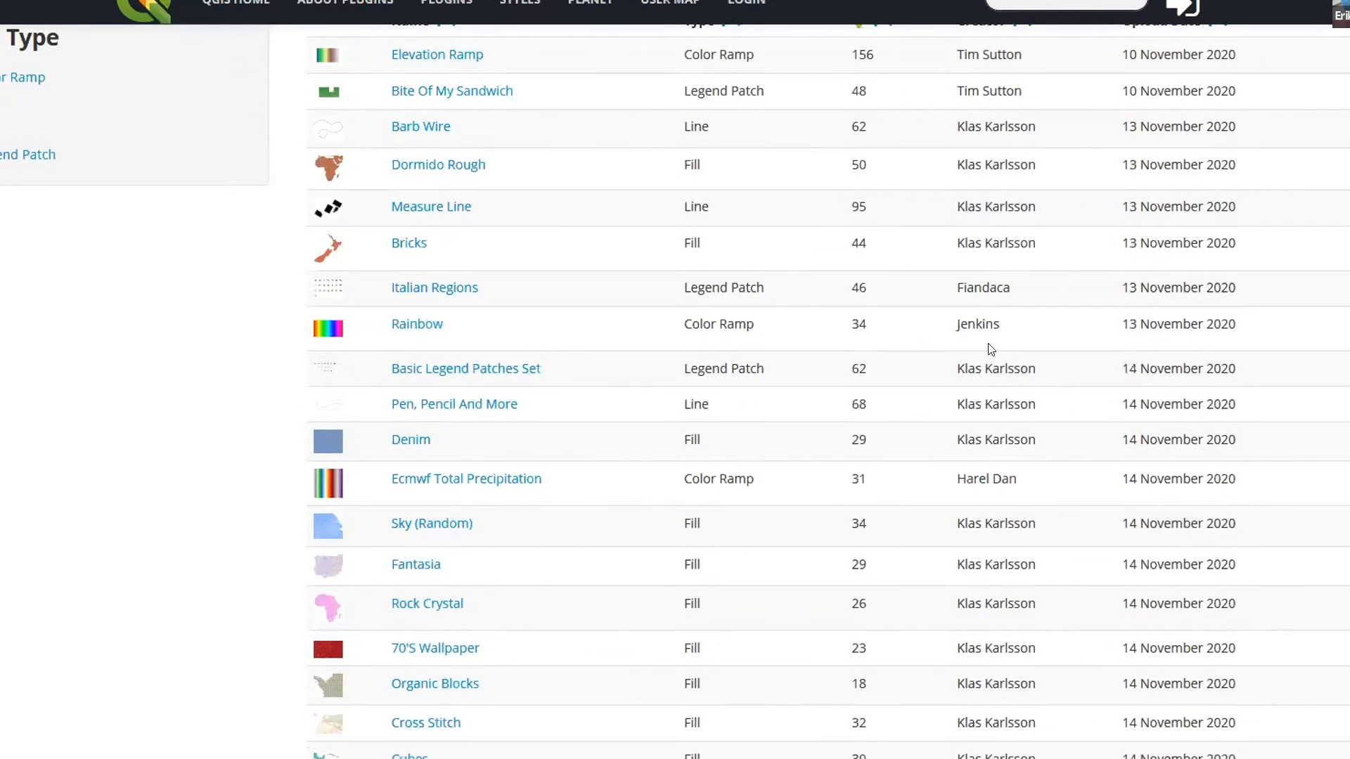
scroll(476, 483, "down", 2)
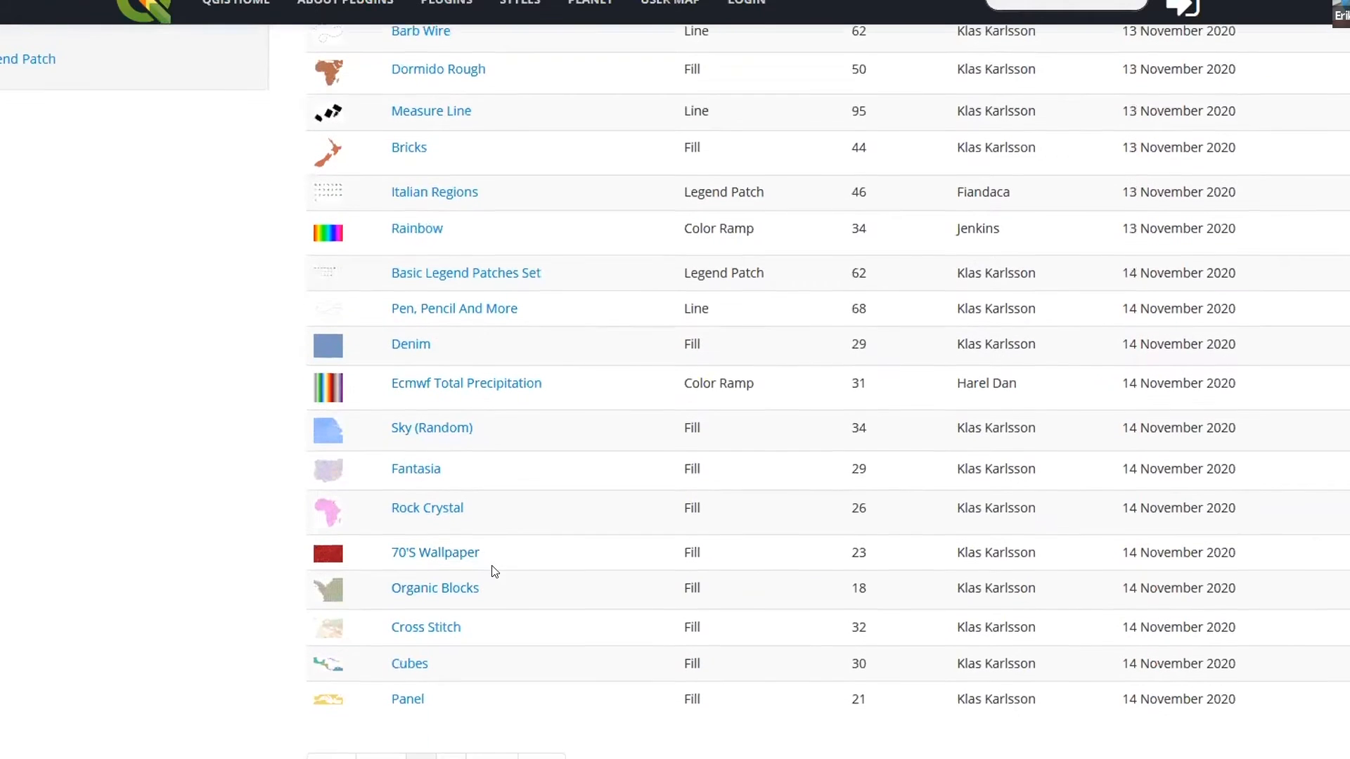
scroll(495, 571, "down", 2)
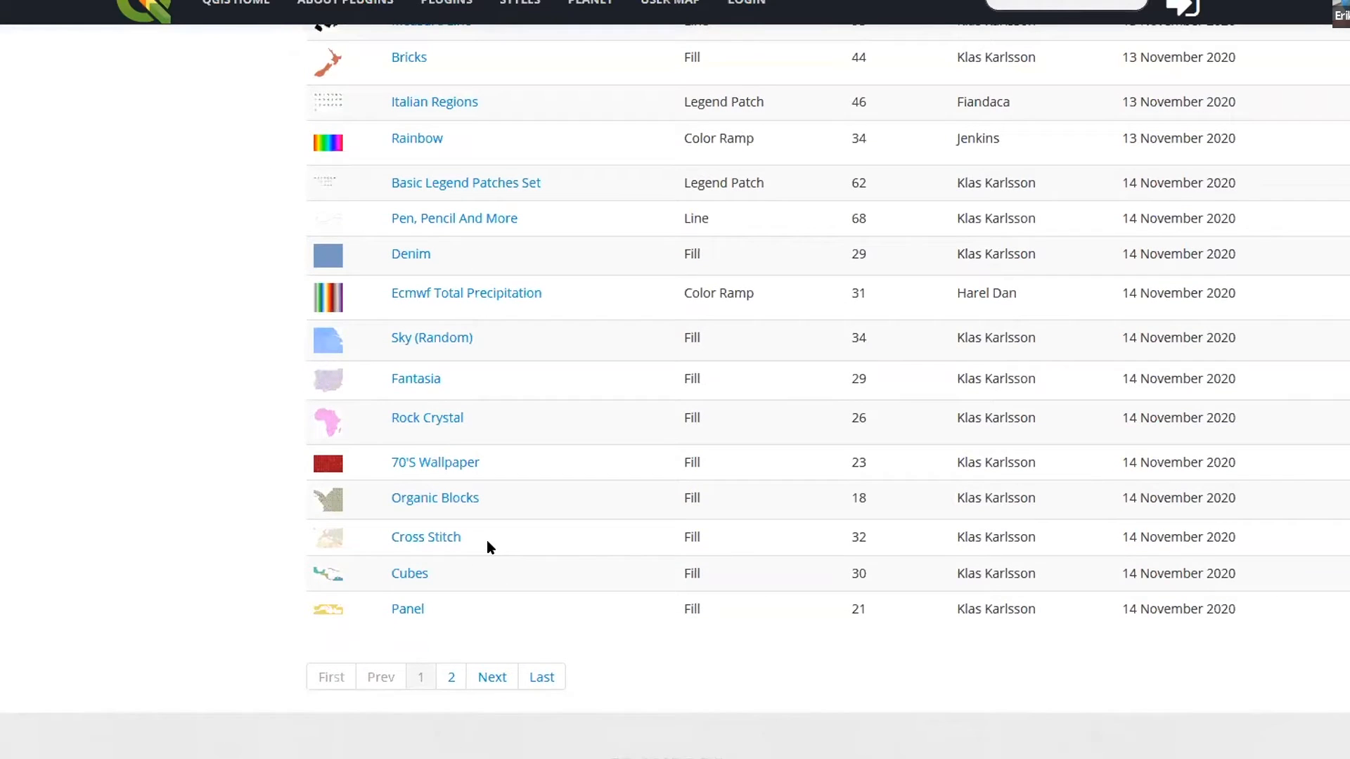
scroll(500, 495, "up", 3)
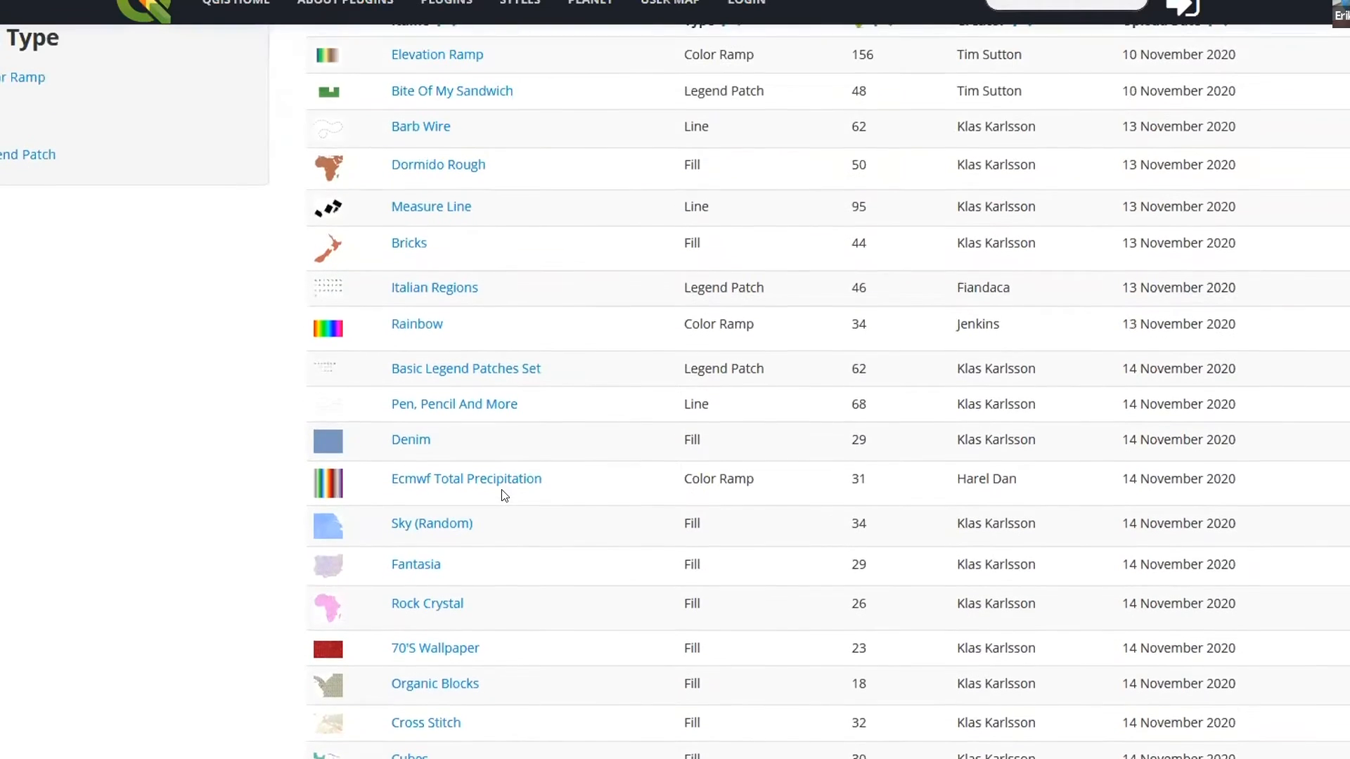
scroll(492, 422, "up", 3)
scroll(501, 471, "down", 6)
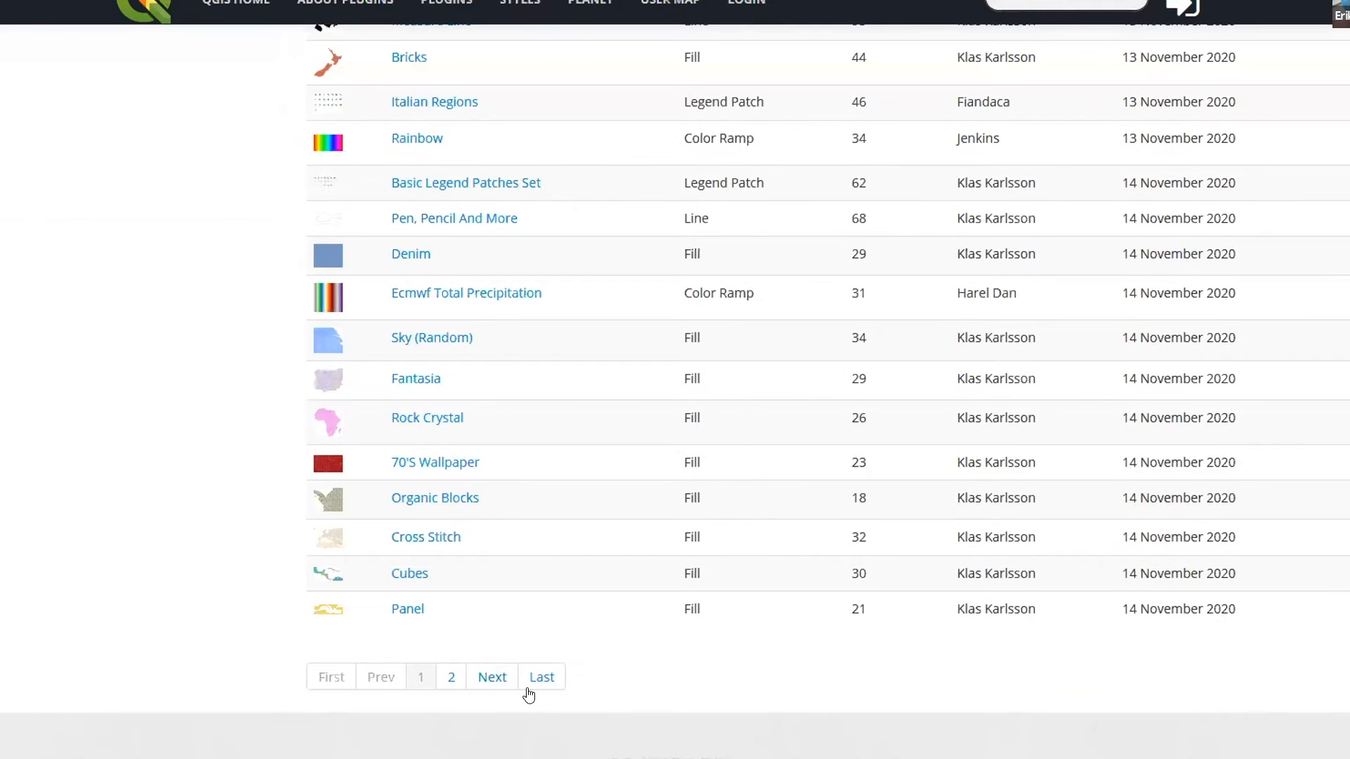
left_click(549, 677)
scroll(551, 485, "down", 4)
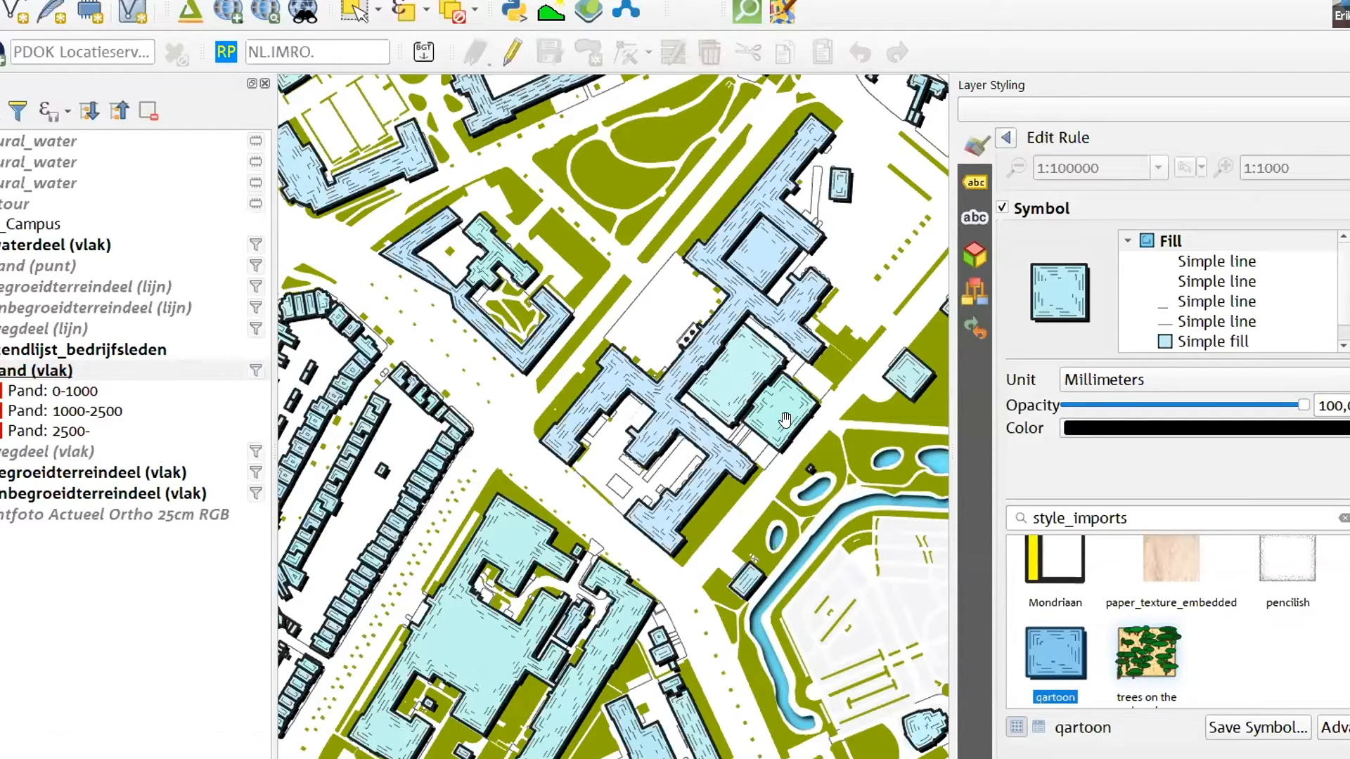
left_click_drag(789, 421, 790, 374)
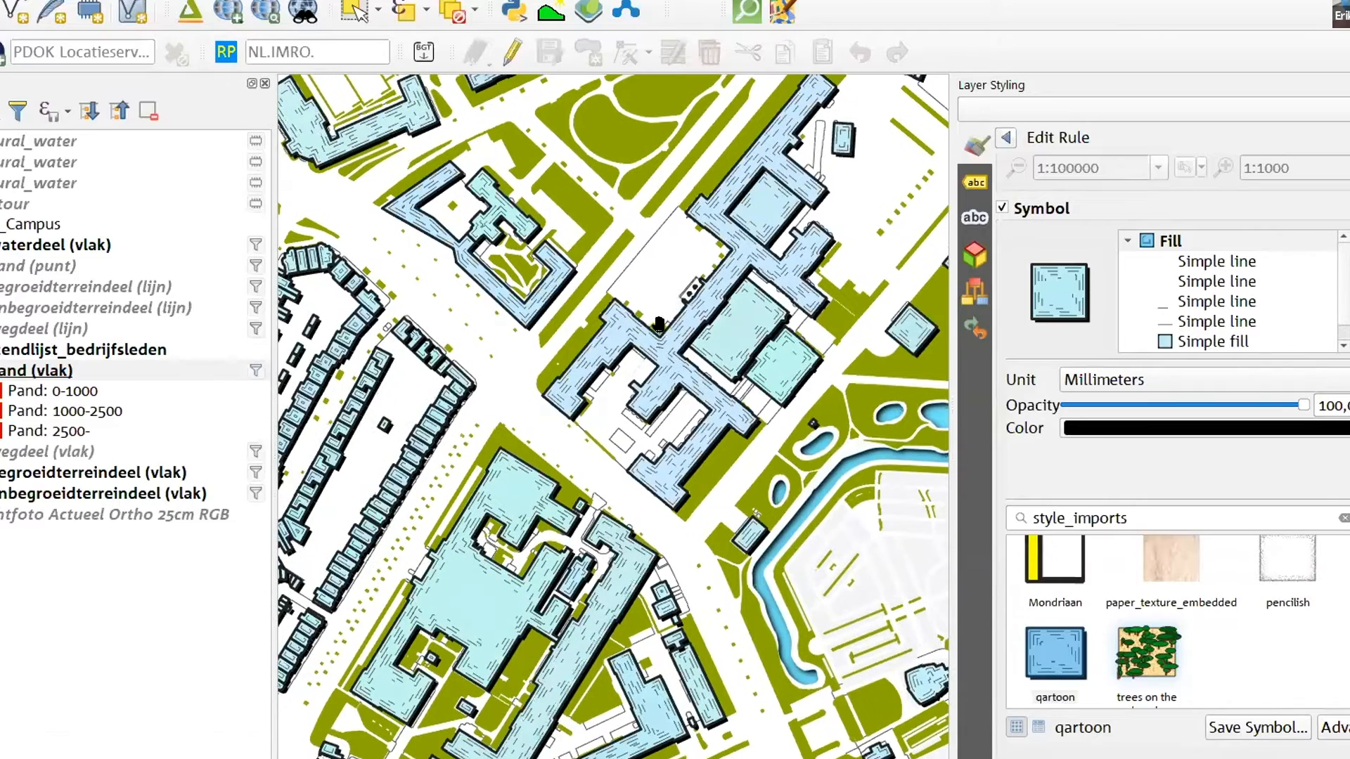
Open the expression that overrides the fill colour of the qartoon symbol's Simple fill layer and examine its random colour ranges
left_click_drag(702, 357, 769, 233)
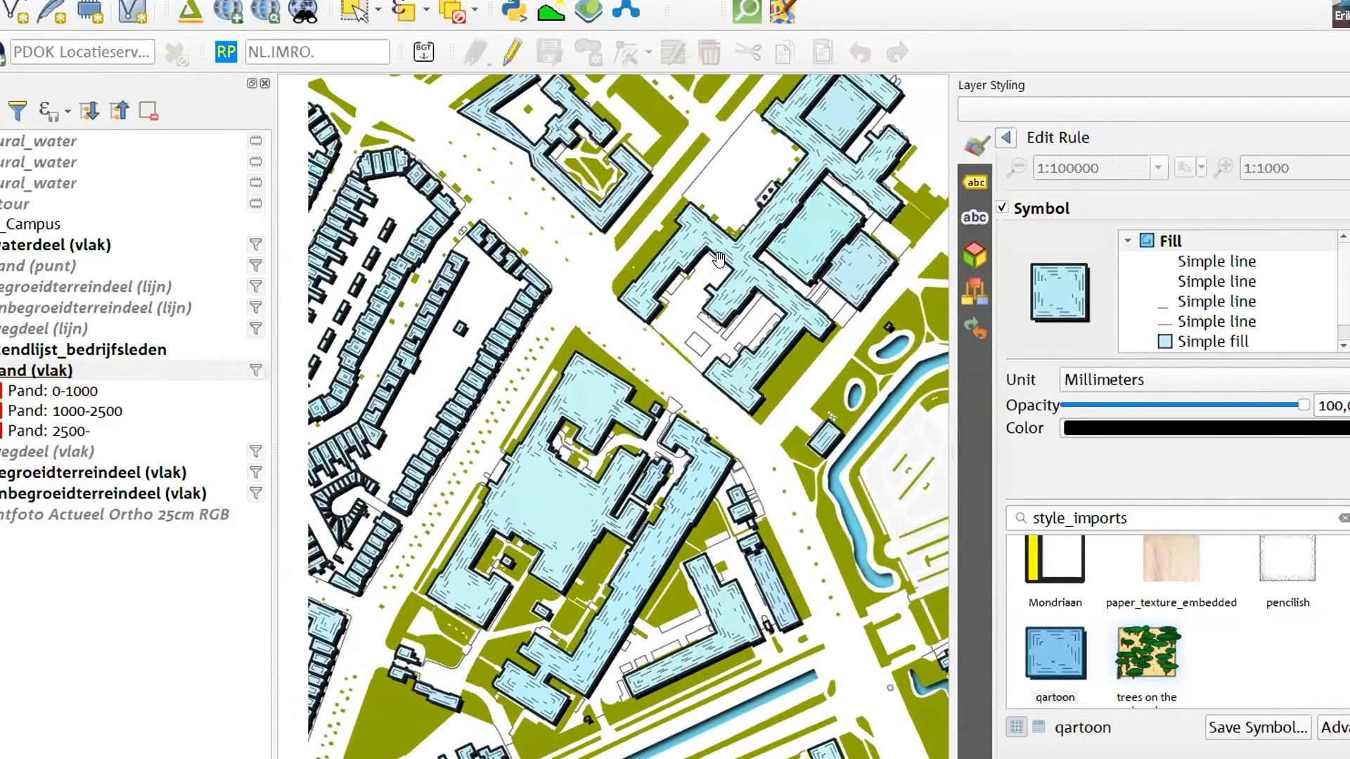
left_click_drag(791, 279, 803, 251)
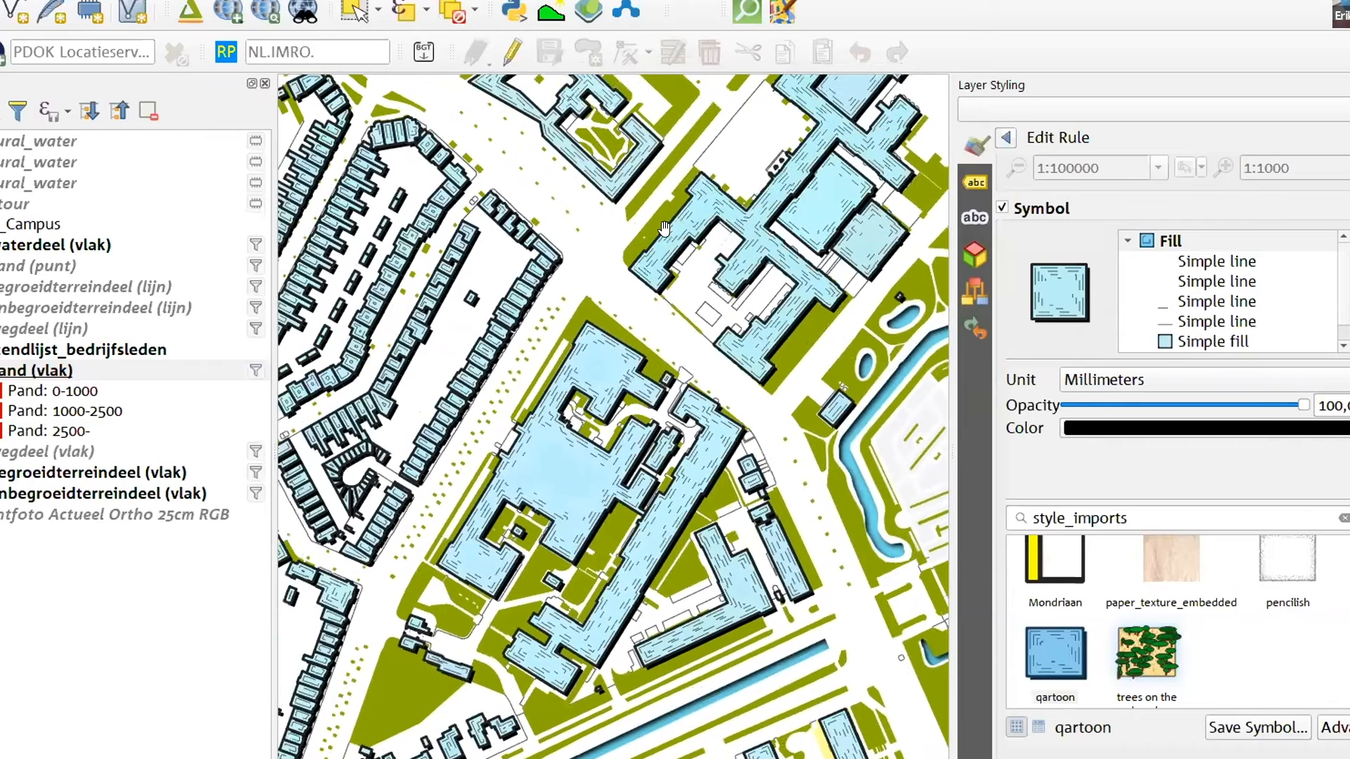
left_click_drag(683, 537, 601, 591)
left_click_drag(763, 322, 778, 401)
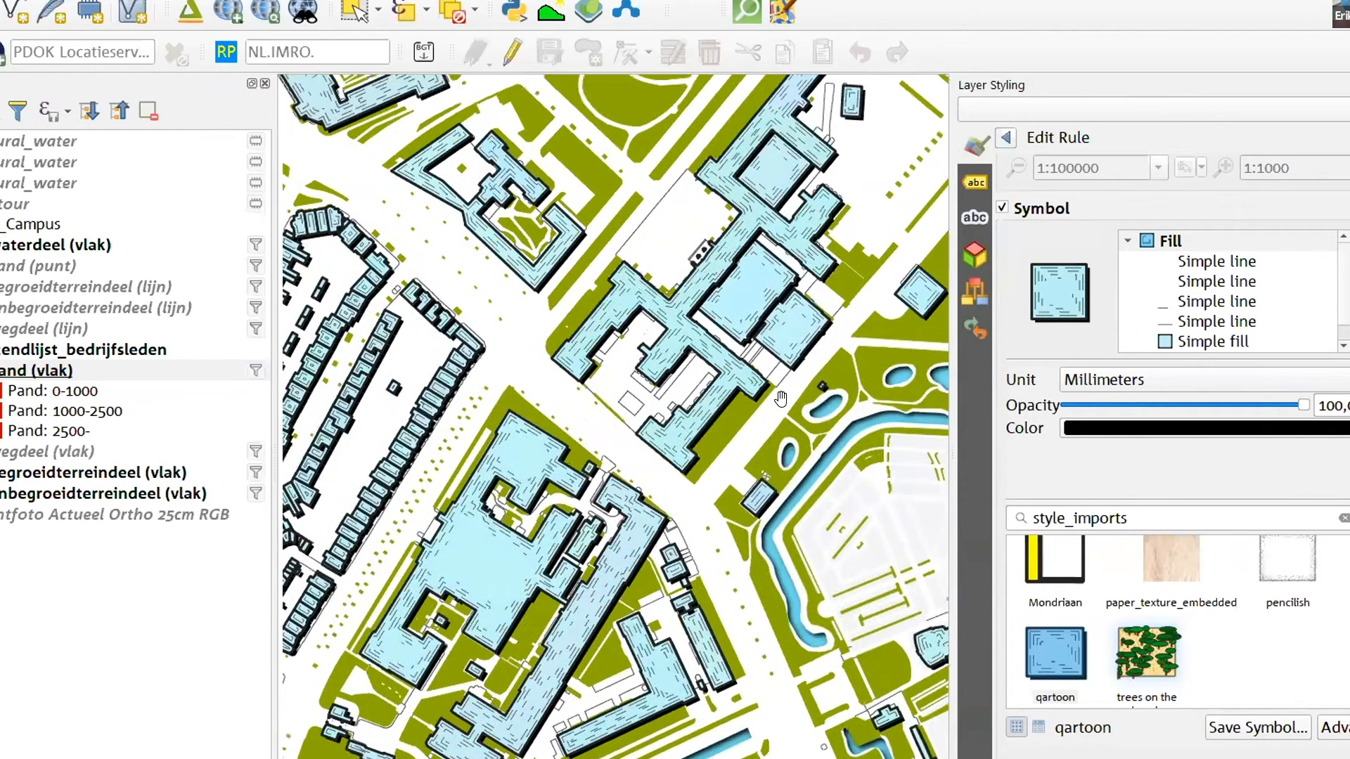
left_click(1211, 342)
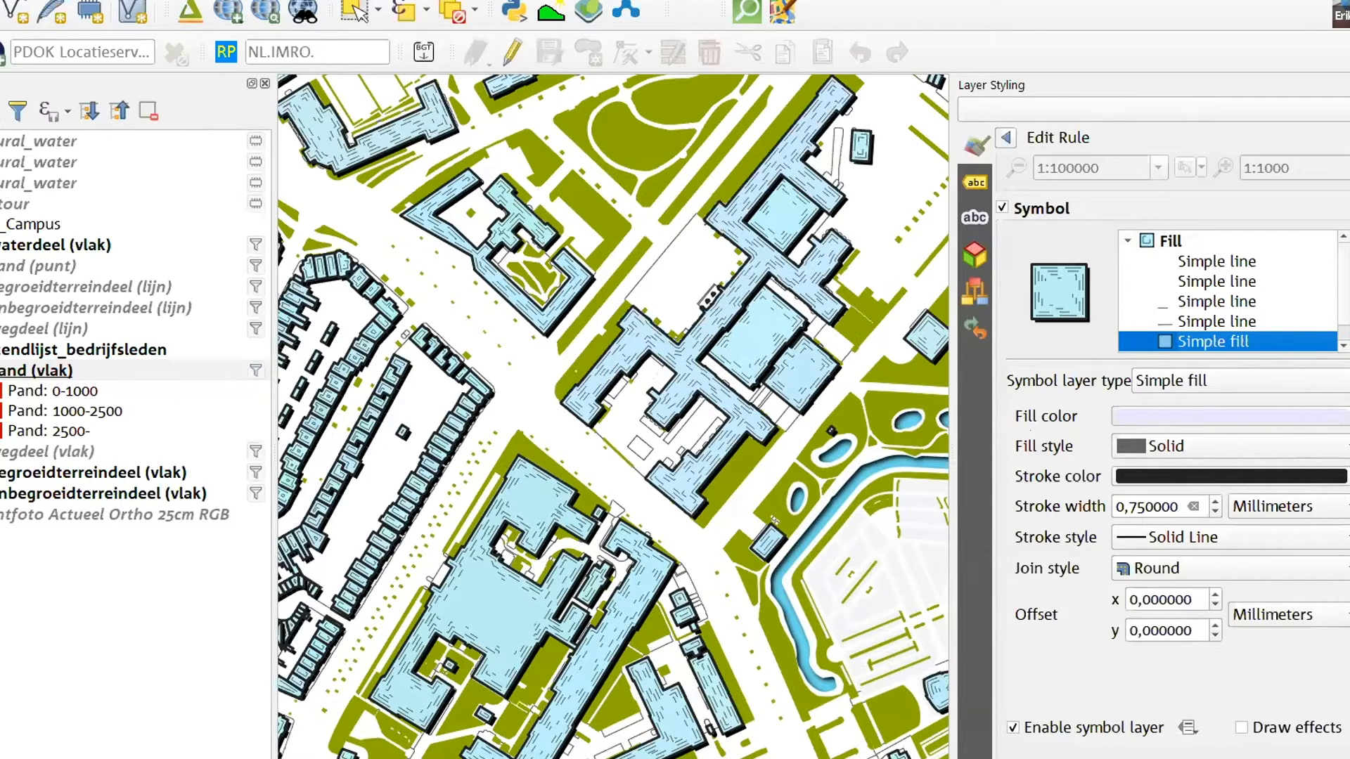
left_click(1348, 416)
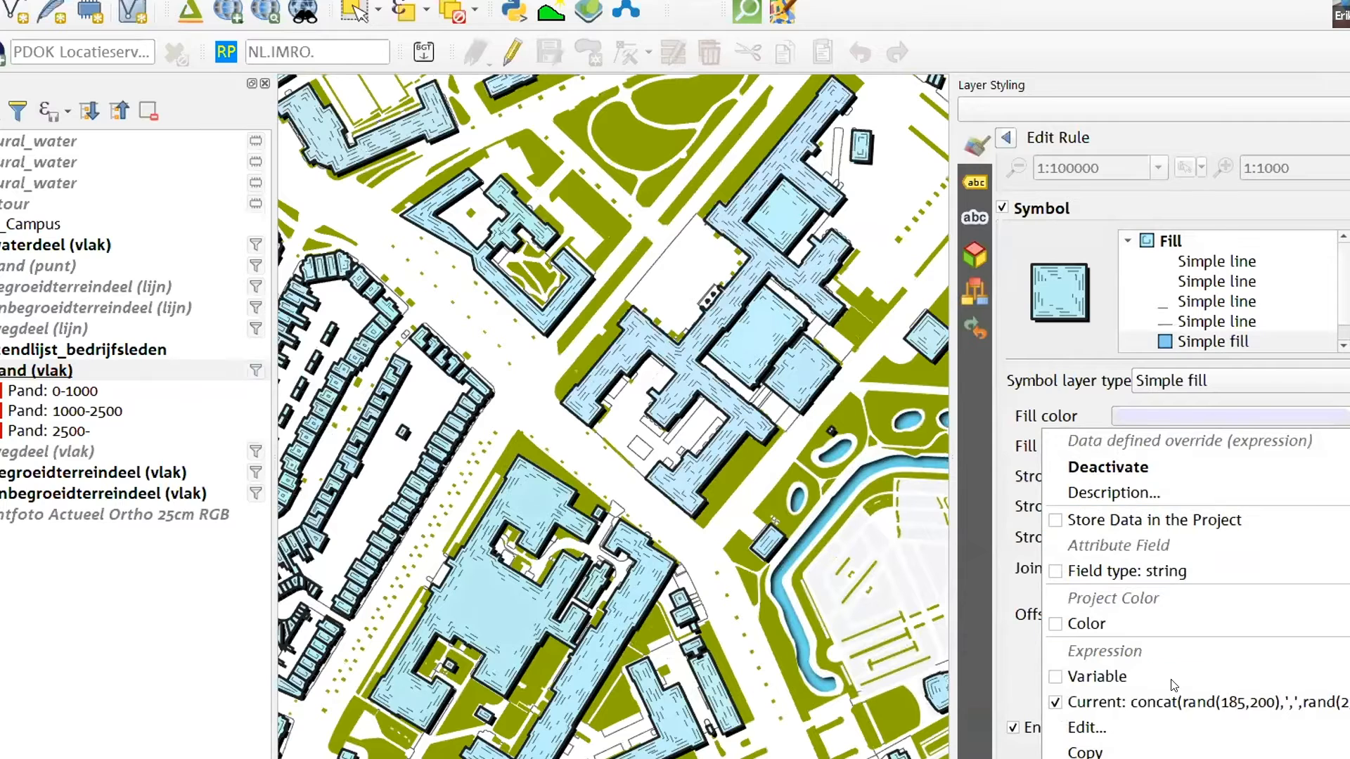
left_click(1145, 725)
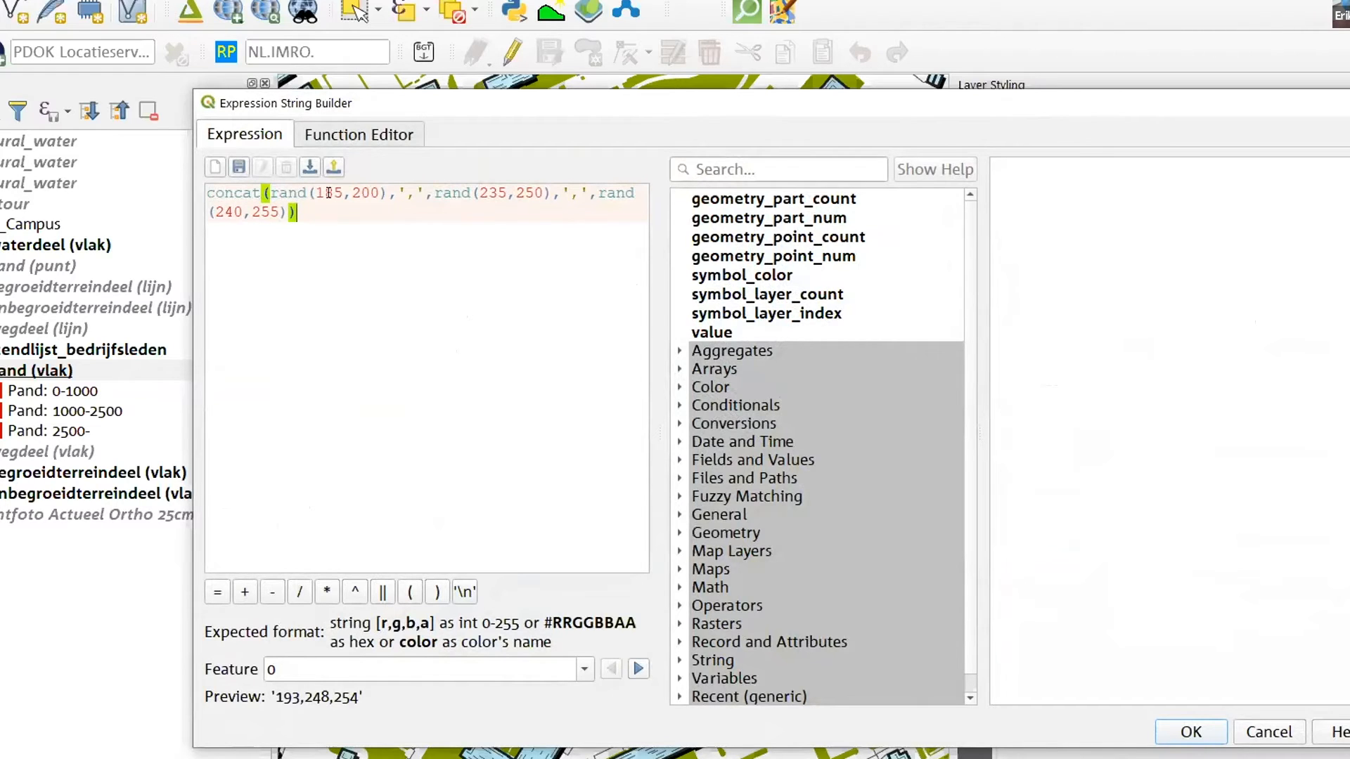
left_click_drag(316, 189, 375, 188)
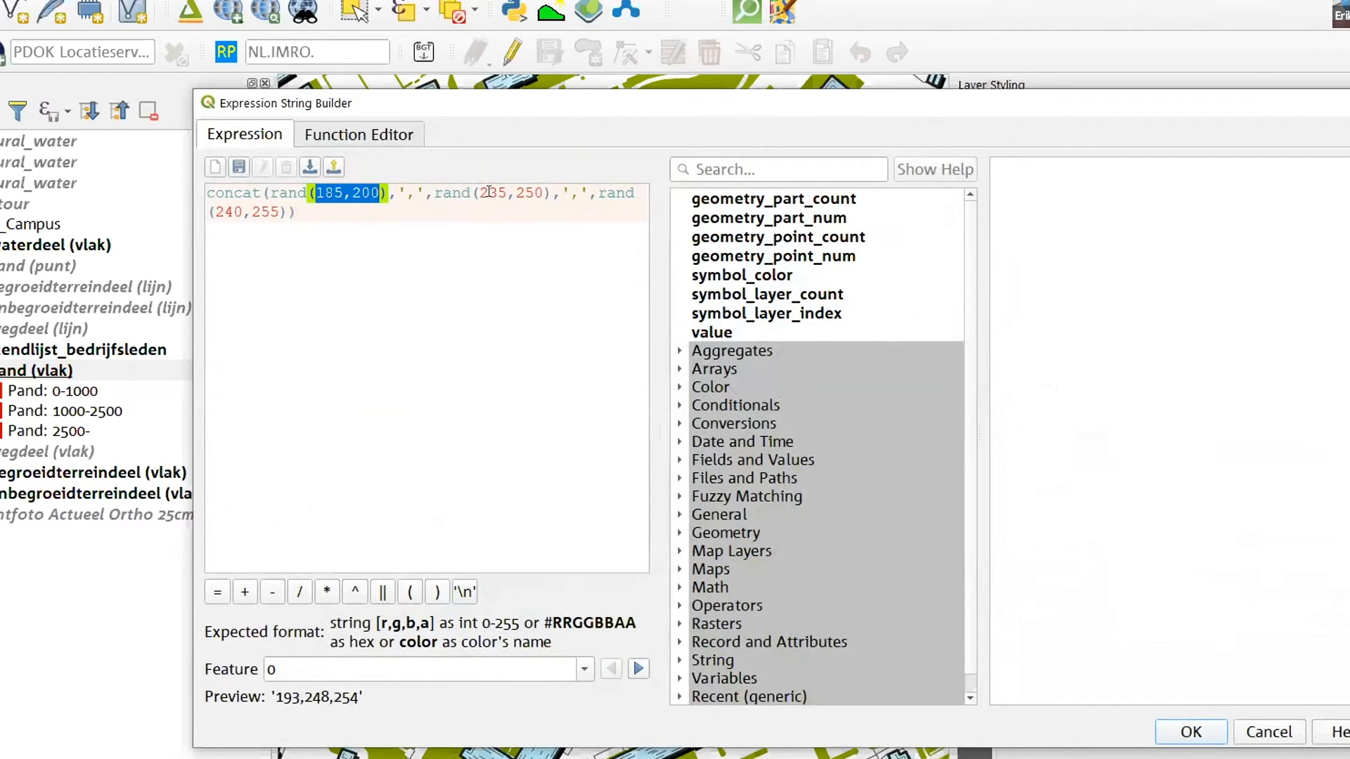
left_click_drag(477, 191, 535, 192)
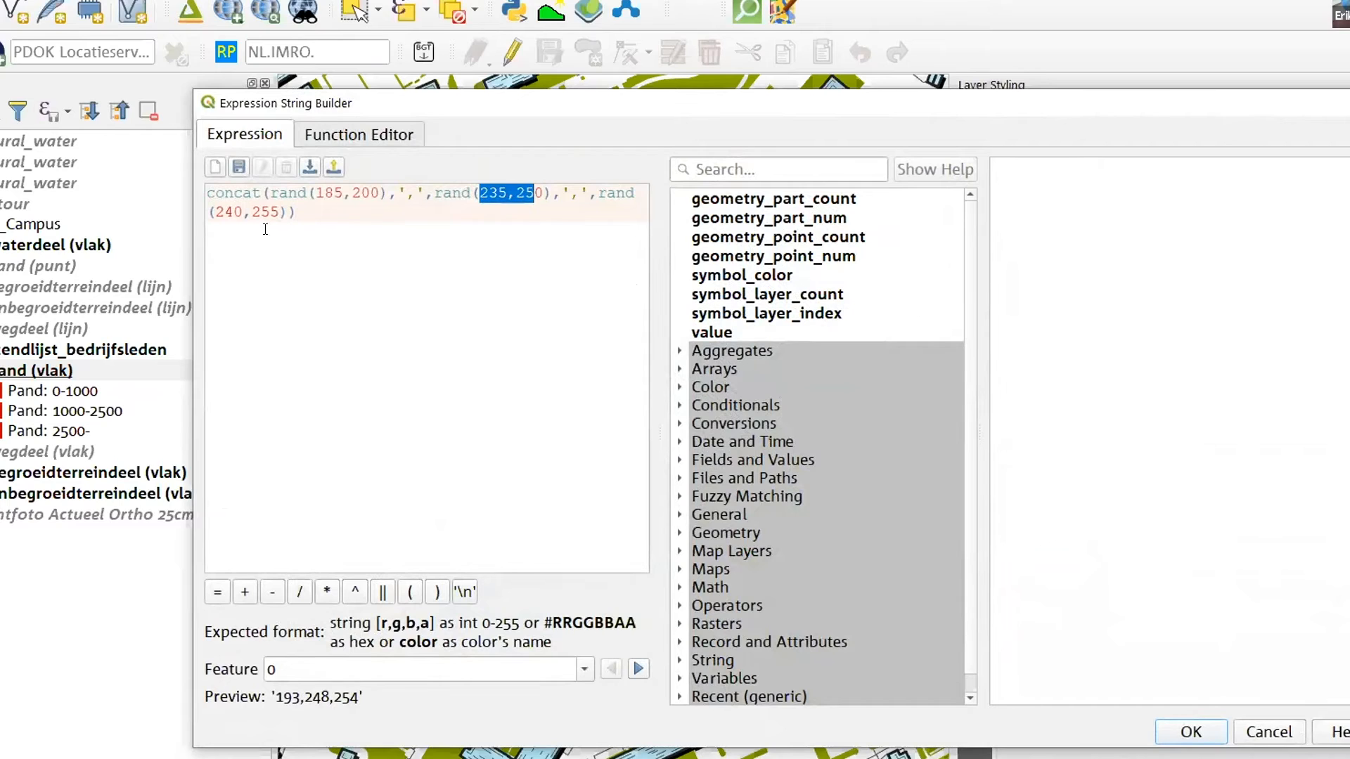
left_click(403, 275)
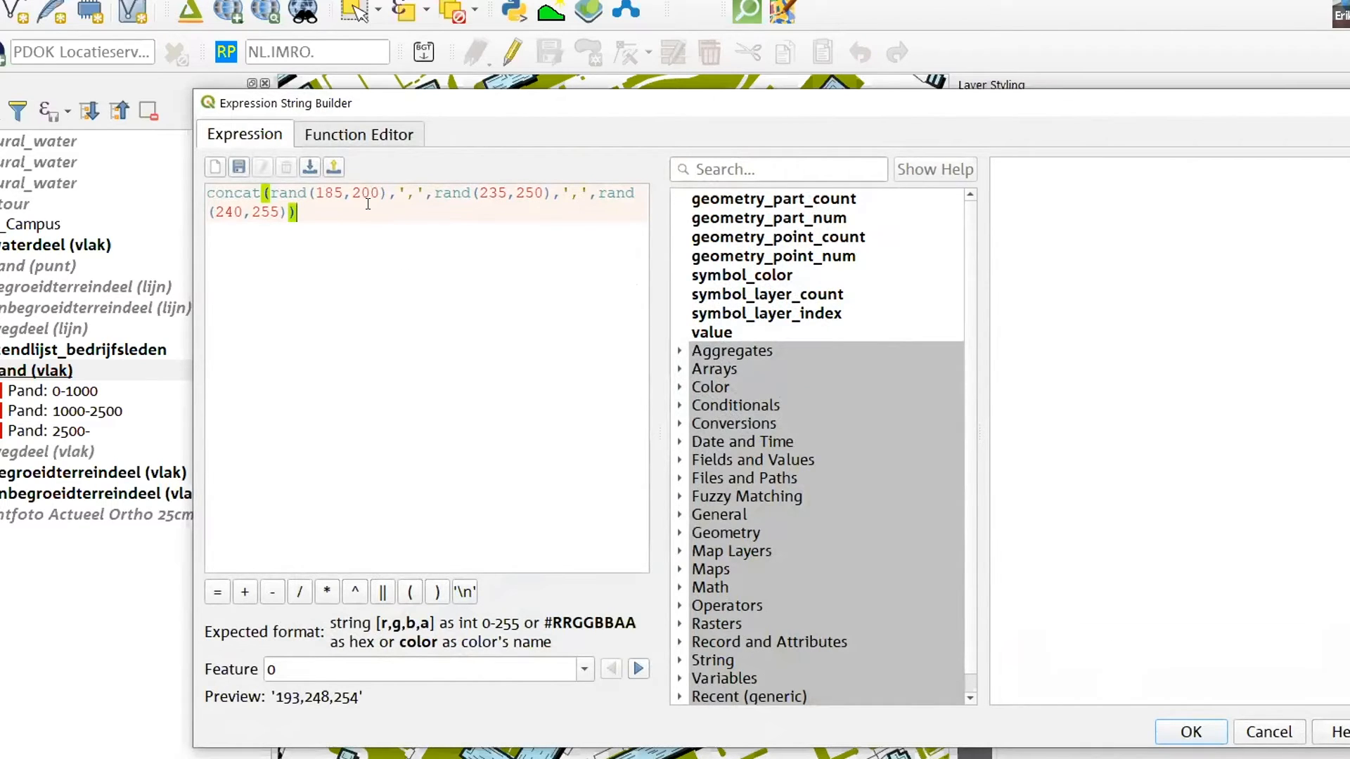
Change the expression's second range to rand(135,150) and its third to rand(140,155), and apply it to the fill colour
left_click(477, 192)
key("Delete")
type("1")
key("Delete")
type("1")
key("Right")
key("Right")
key("Right")
key("Right")
key("Right")
key("Right")
key("Right")
key("Right")
key("Right")
key("Right")
key("Right")
key("Right")
key("Right")
key("Right")
key("Right")
key("Right")
key("Right")
key("Delete")
type("1")
key("Left")
key("BackSpace")
type("1")
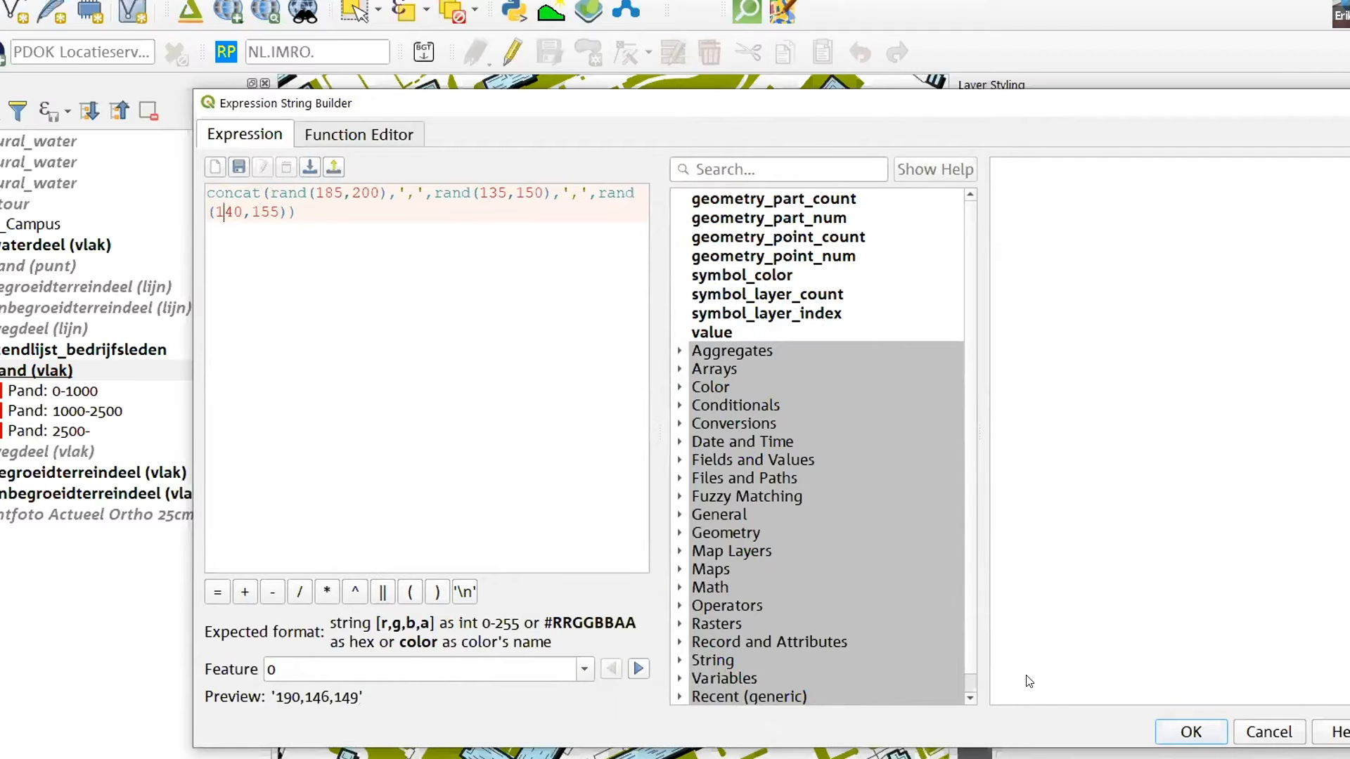
left_click(1191, 732)
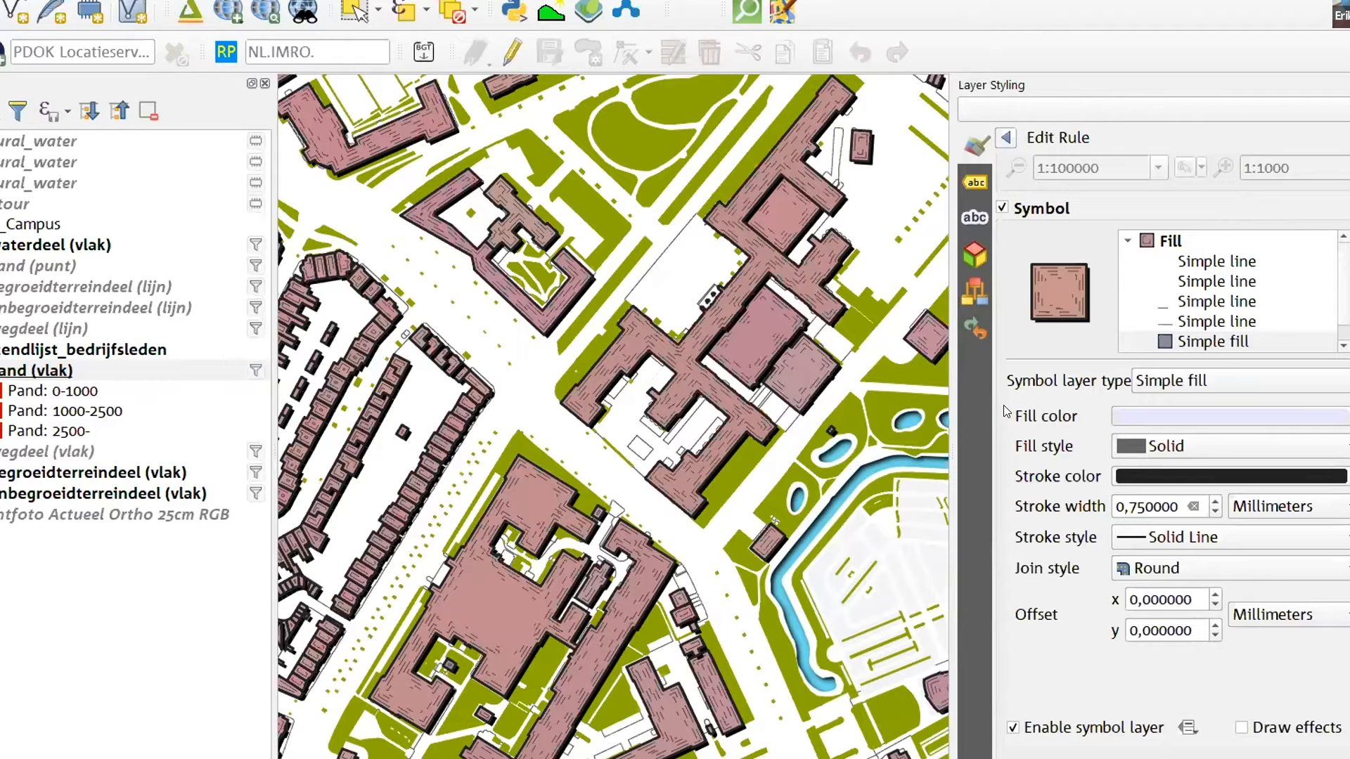
Check the fill colour variation of the recoloured buildings across different parts of the map
left_click_drag(823, 447, 838, 426)
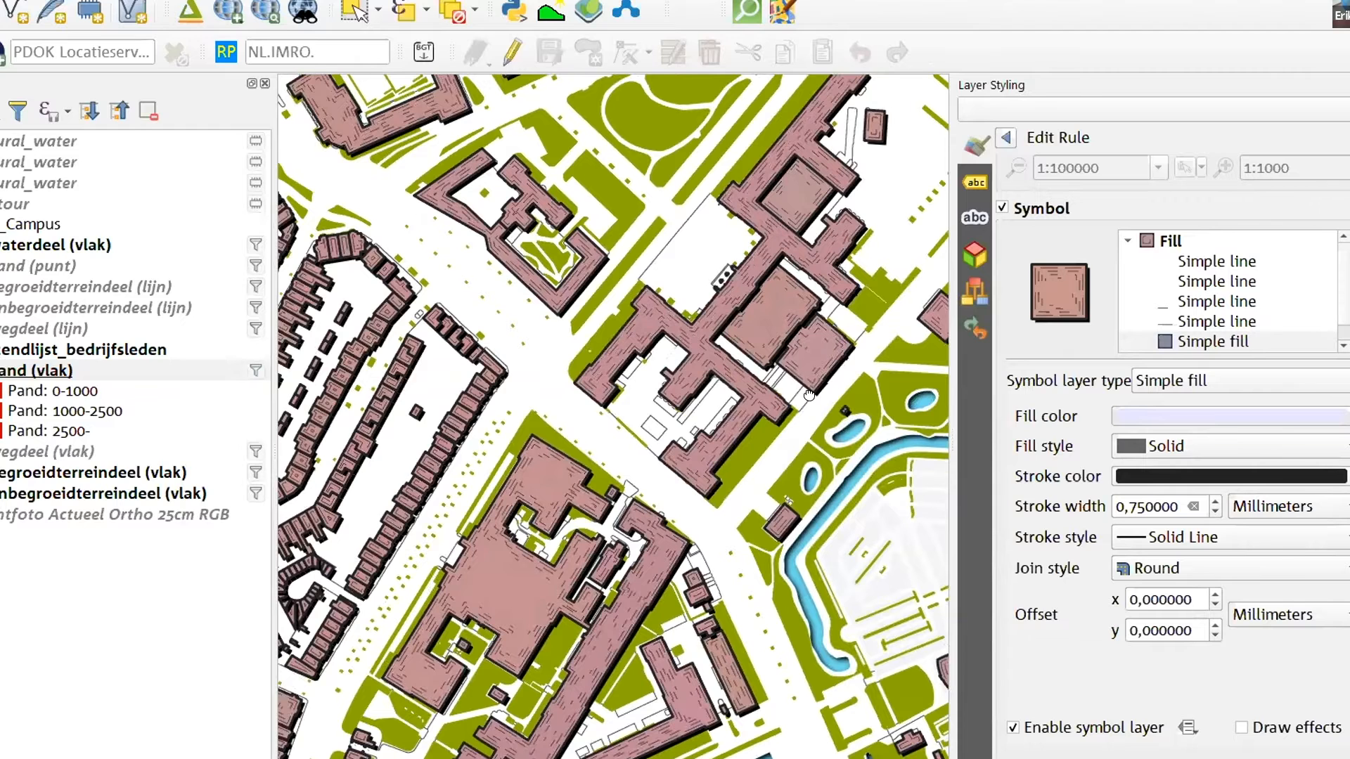
left_click_drag(810, 385, 806, 402)
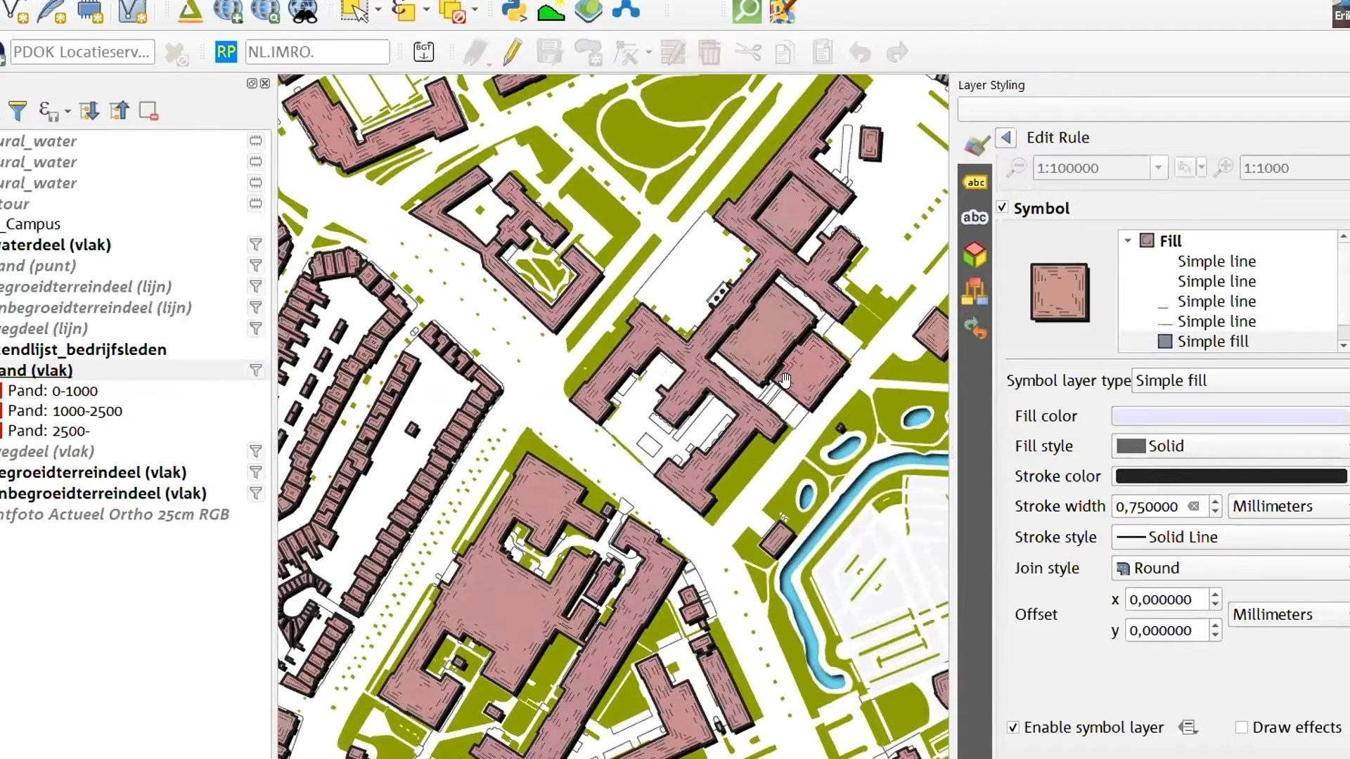
left_click_drag(763, 295, 480, 386)
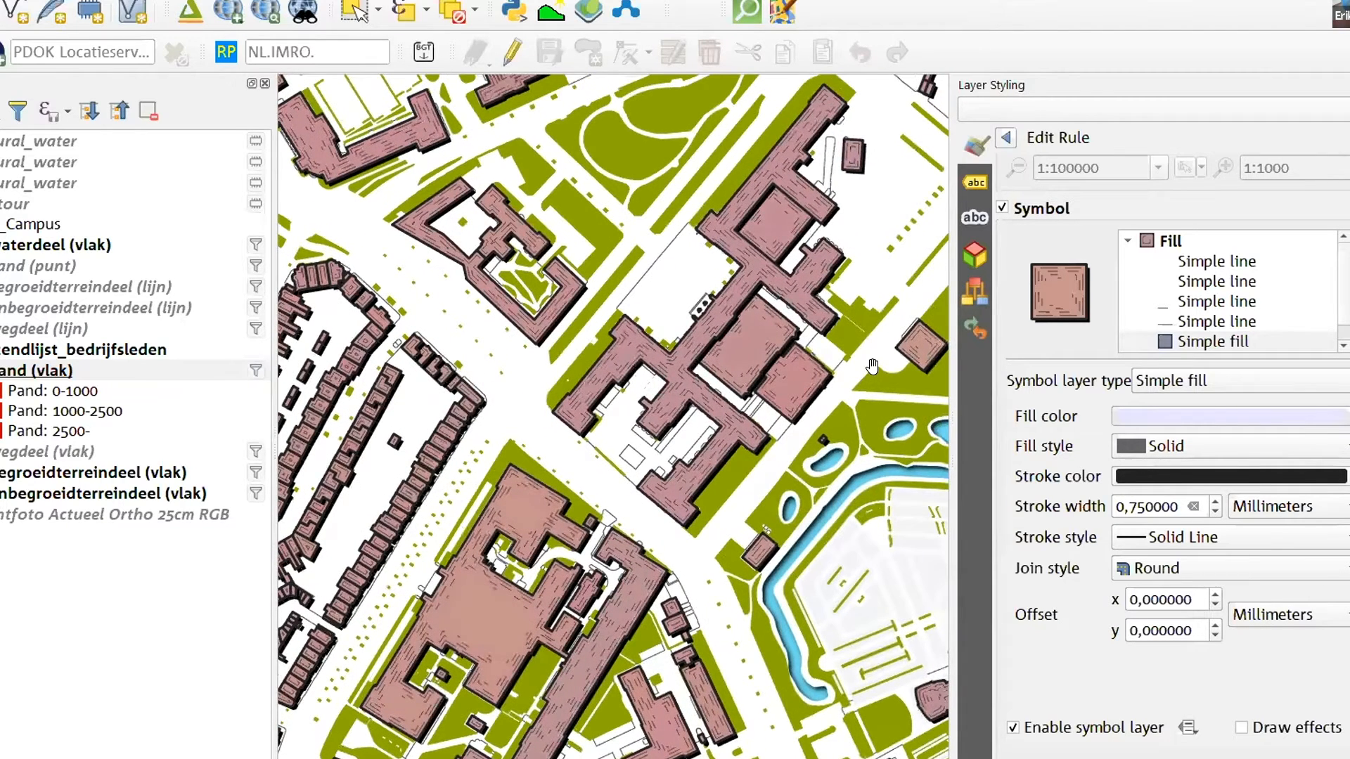
left_click_drag(544, 424, 625, 378)
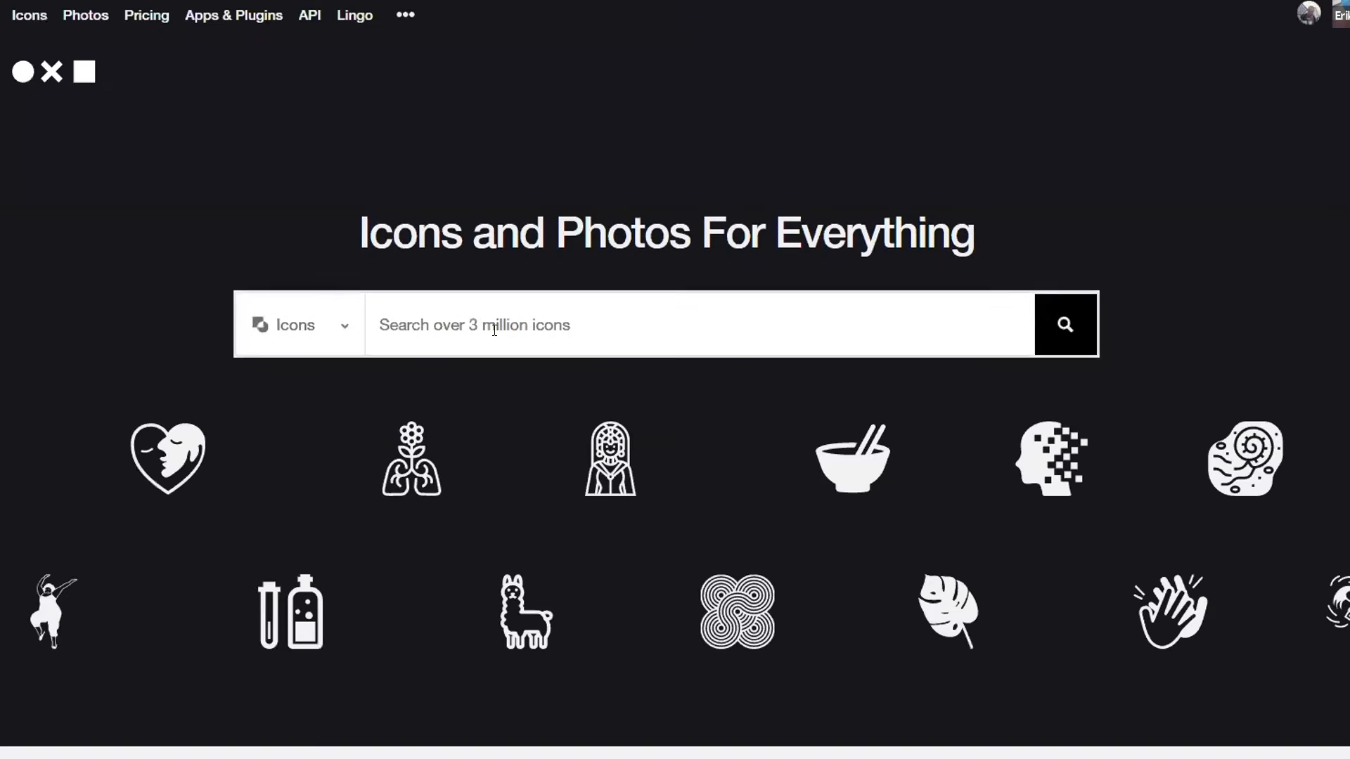
Switch to the icons and photos website in the browser and search its icons for "tree"
left_click(494, 331)
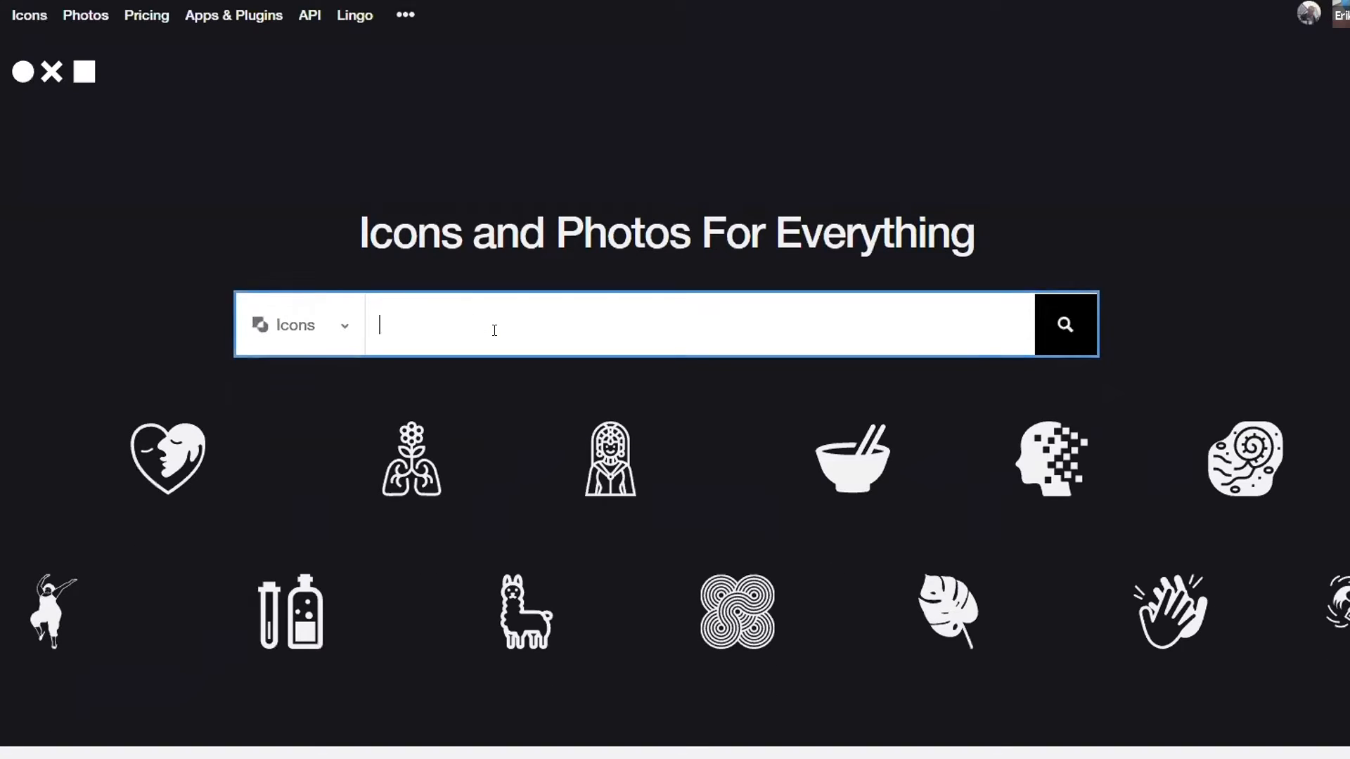
type("tree")
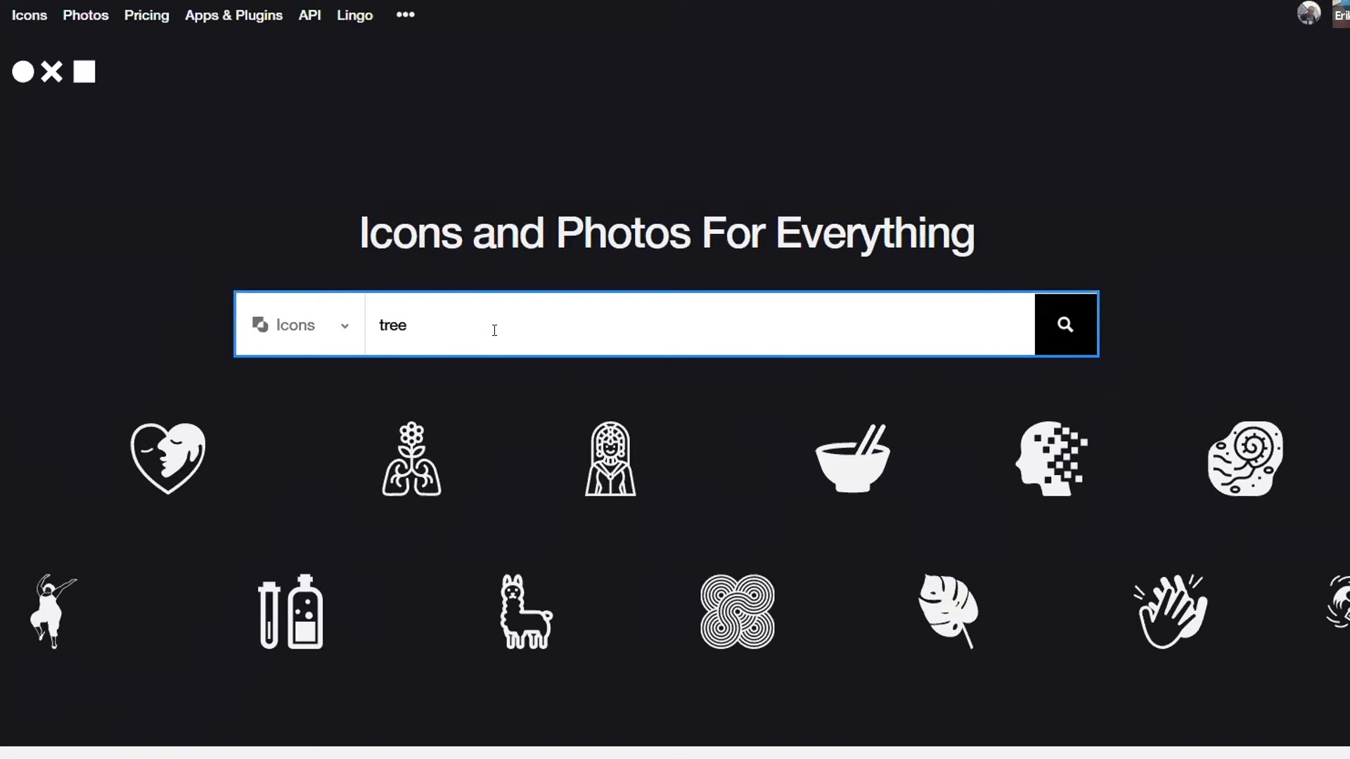
key("Return")
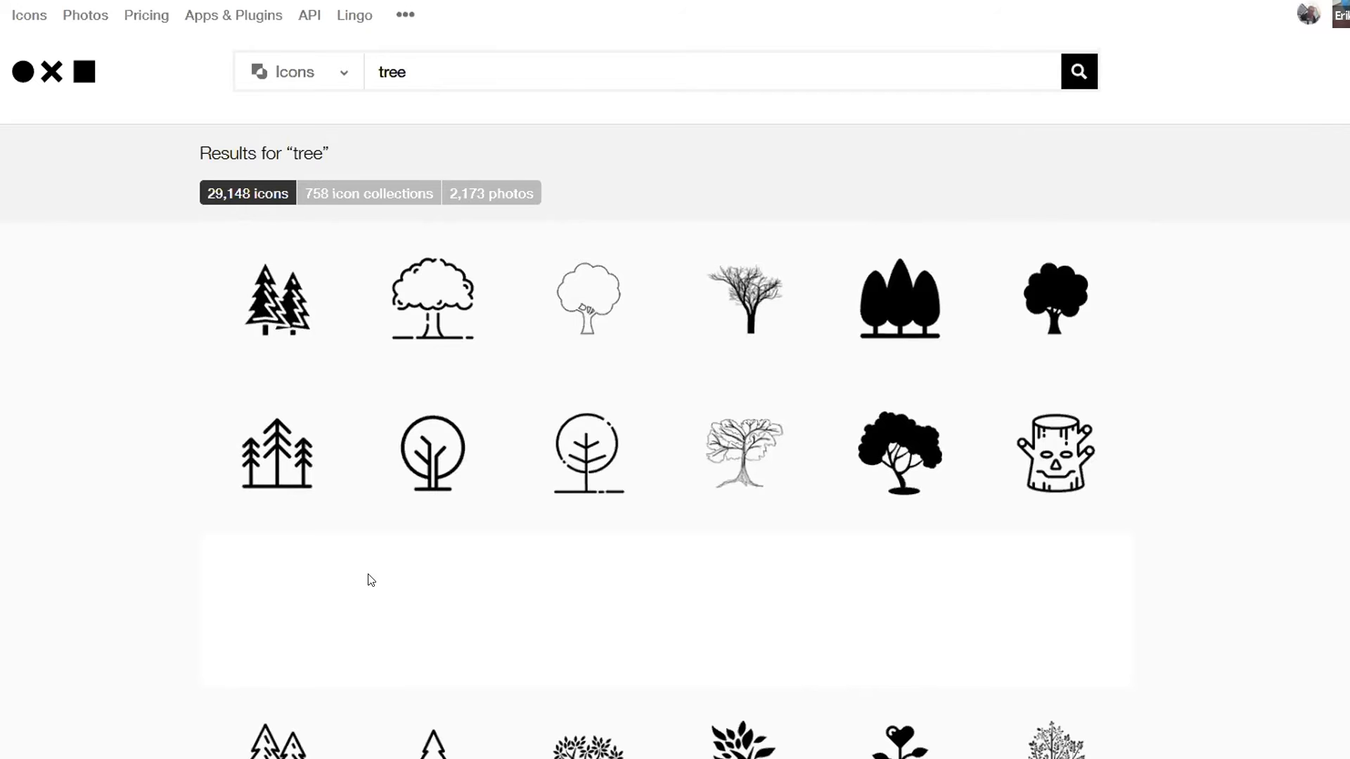
Look through the tree icons and related icon collections for symbols suited to a map
scroll(690, 448, "down", 15)
scroll(702, 426, "down", 20)
scroll(702, 426, "down", 20)
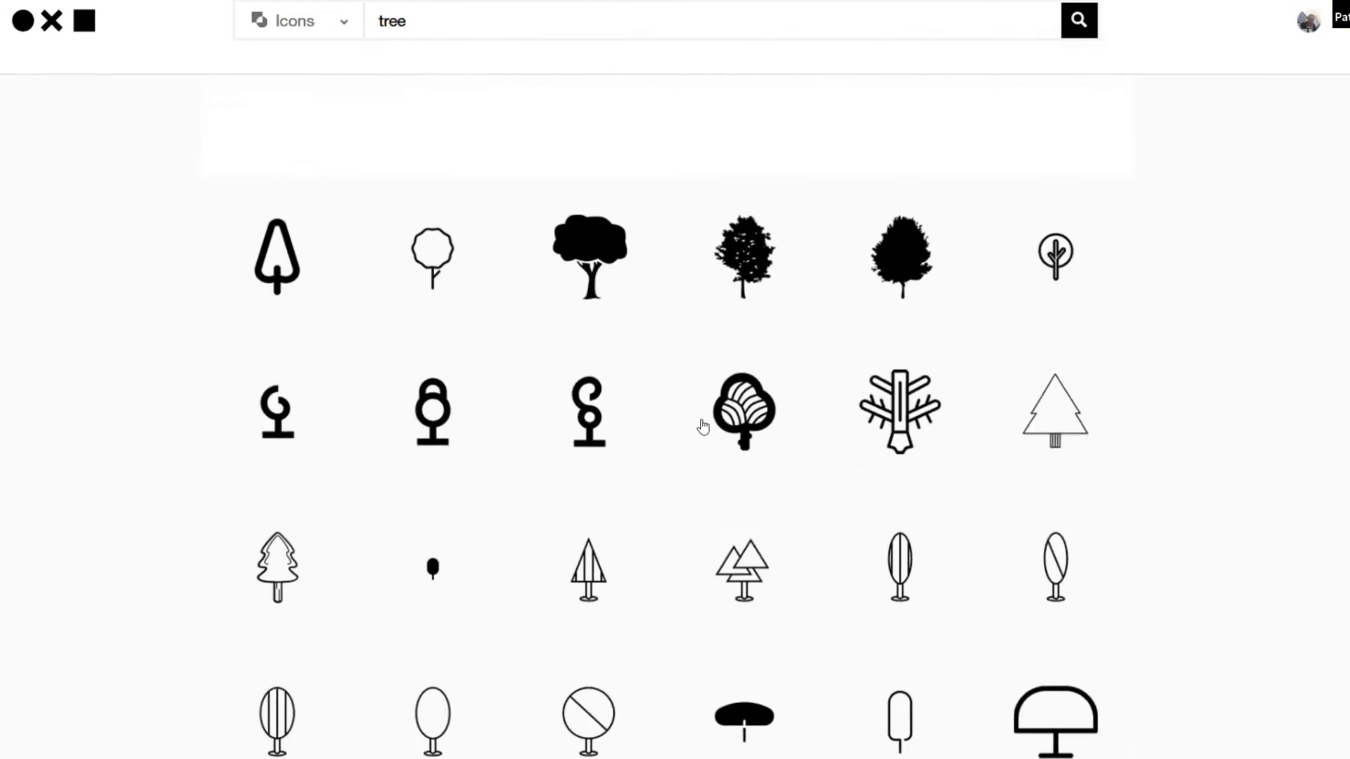
scroll(702, 427, "down", 1)
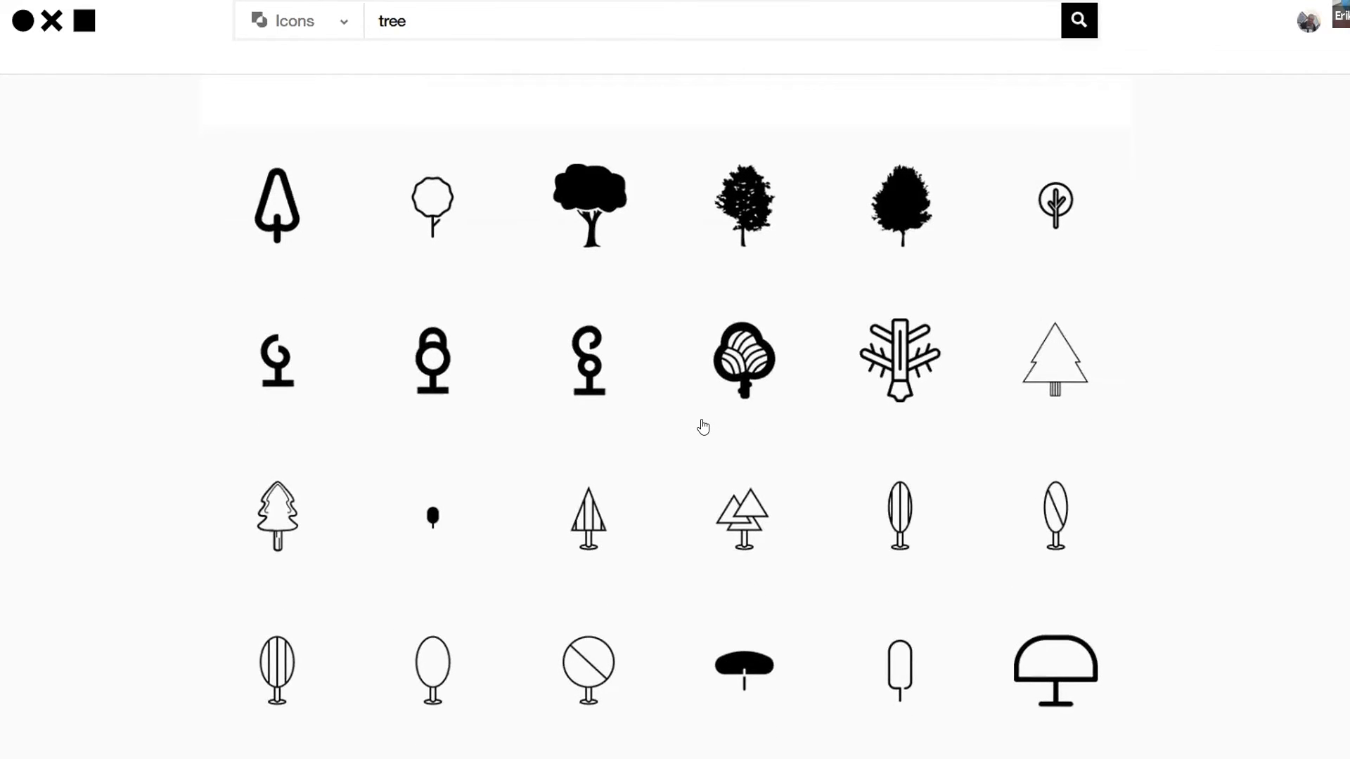
scroll(689, 425, "down", 15)
scroll(692, 423, "up", 15)
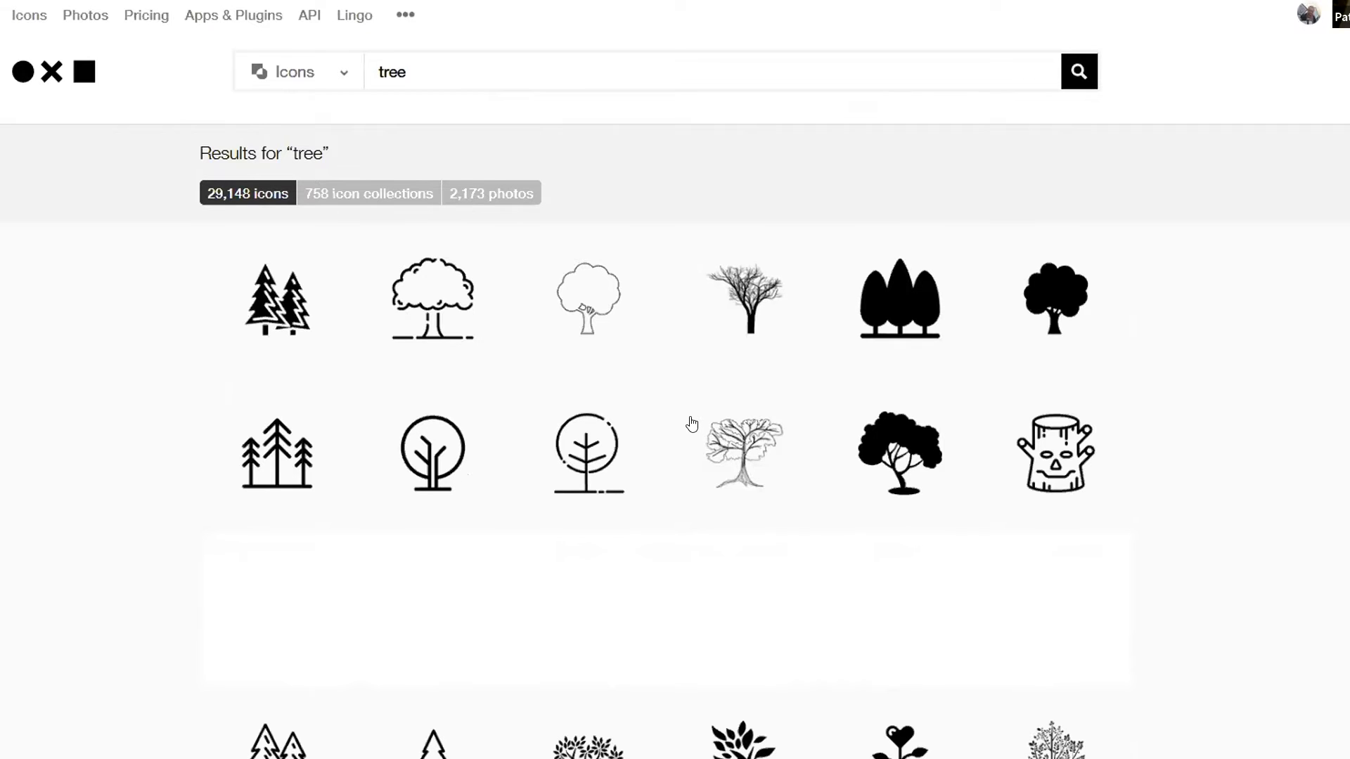
scroll(711, 569, "down", 7)
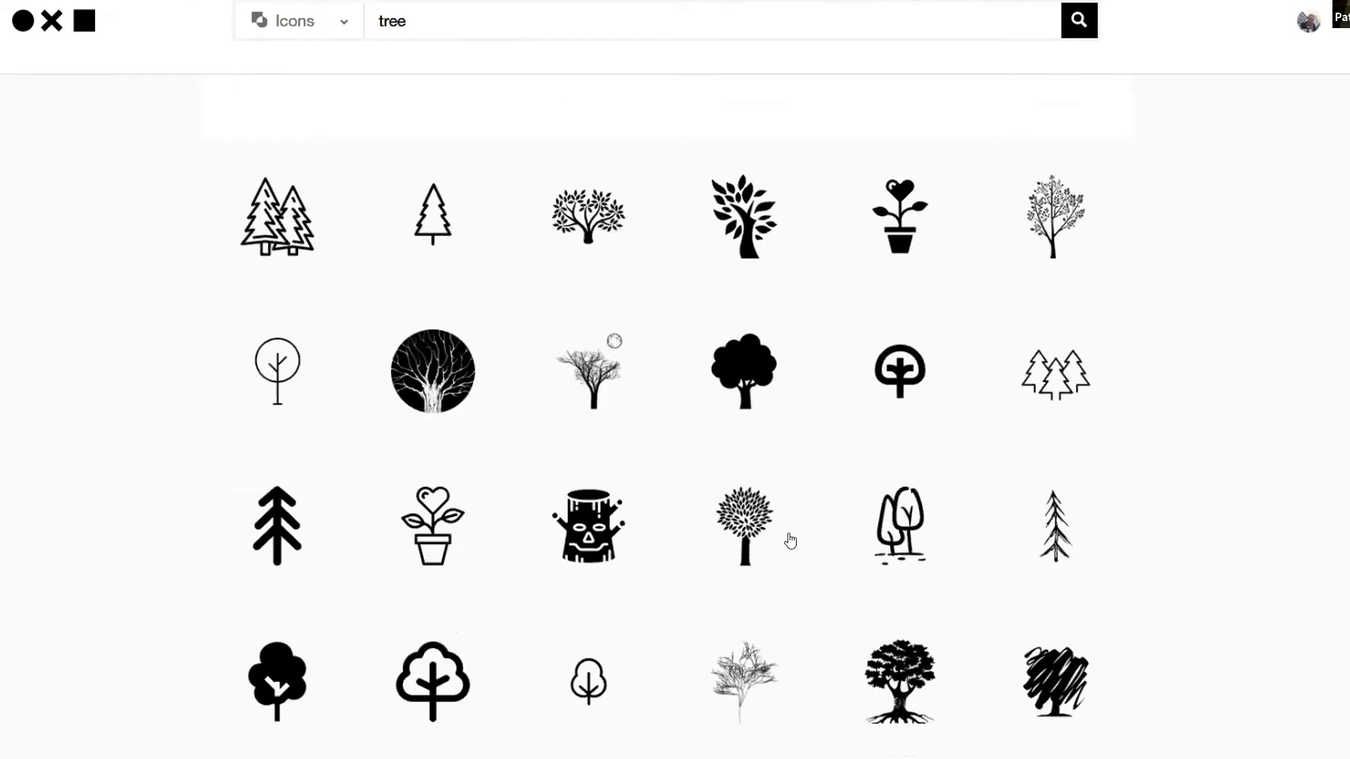
scroll(880, 507, "down", 3)
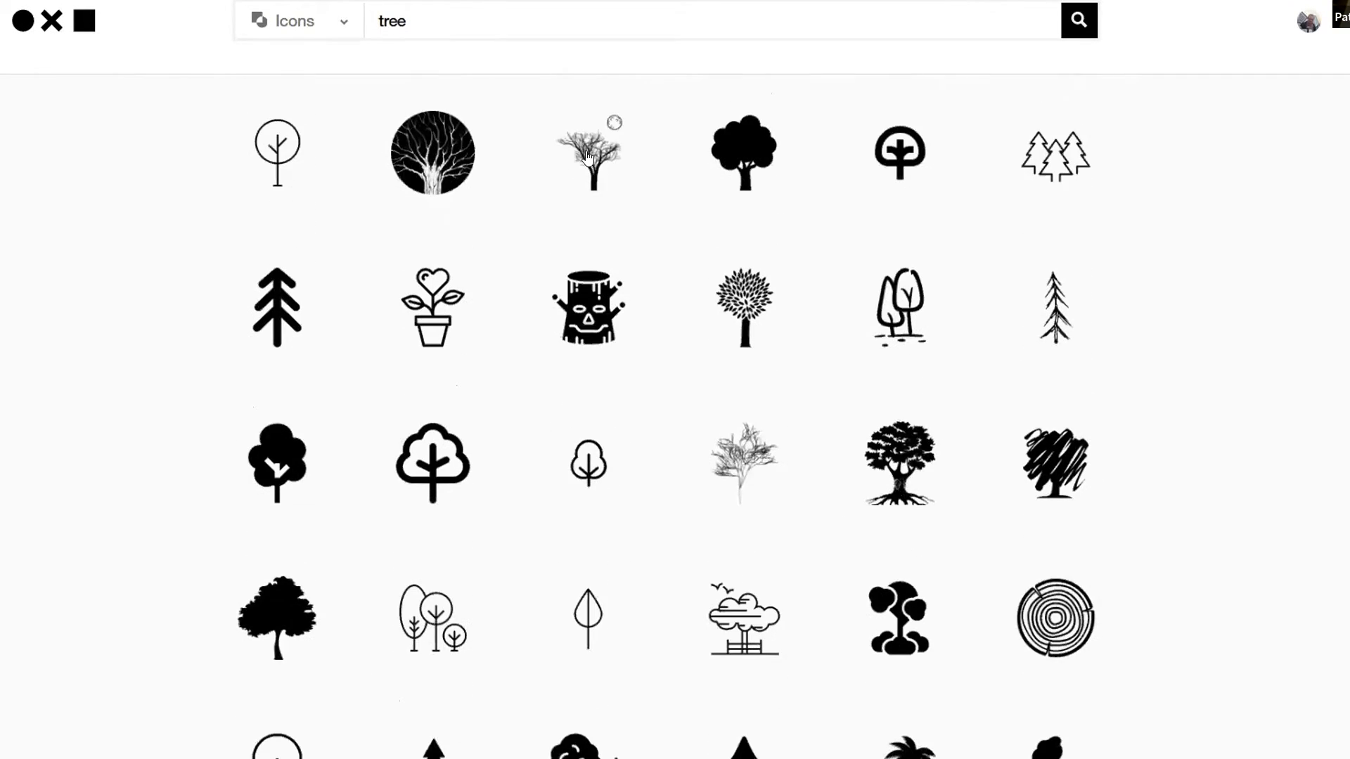
scroll(633, 291, "down", 6)
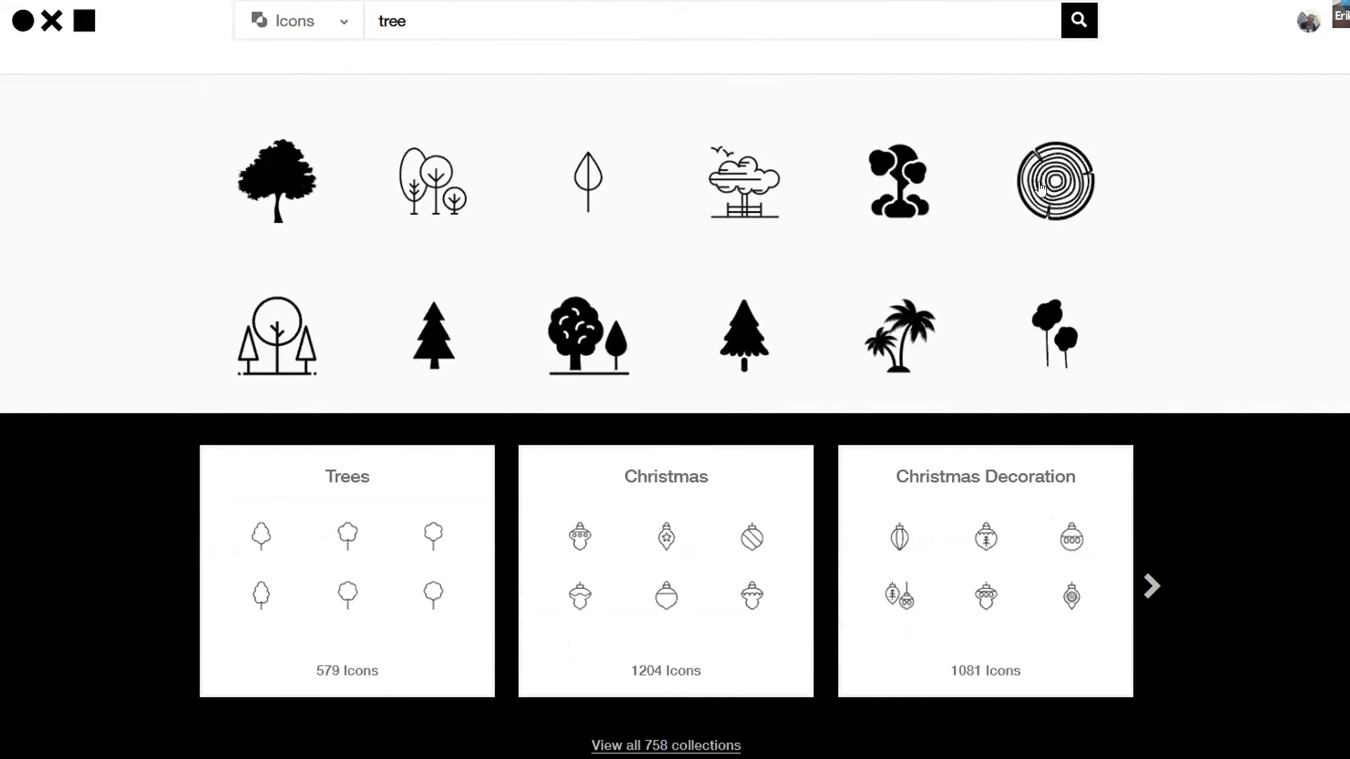
scroll(804, 295, "down", 8)
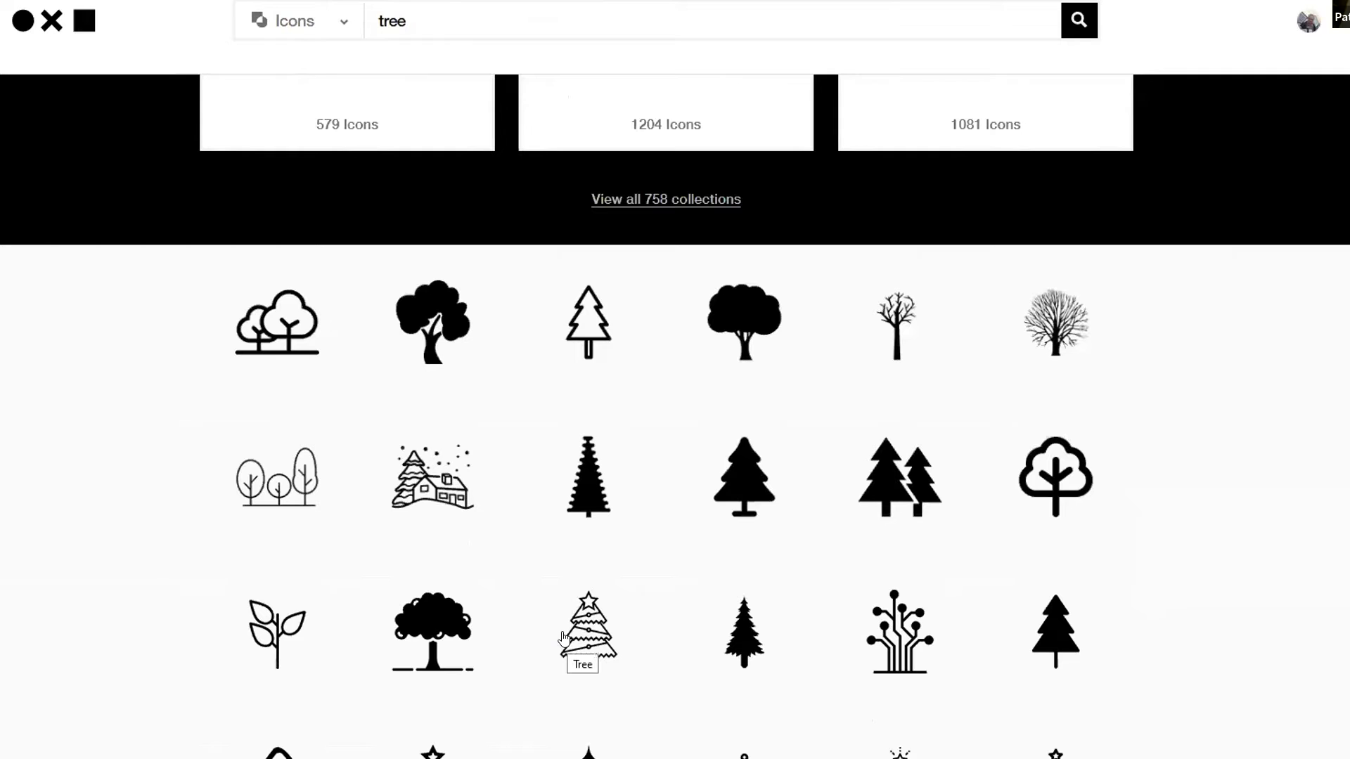
scroll(601, 609, "down", 8)
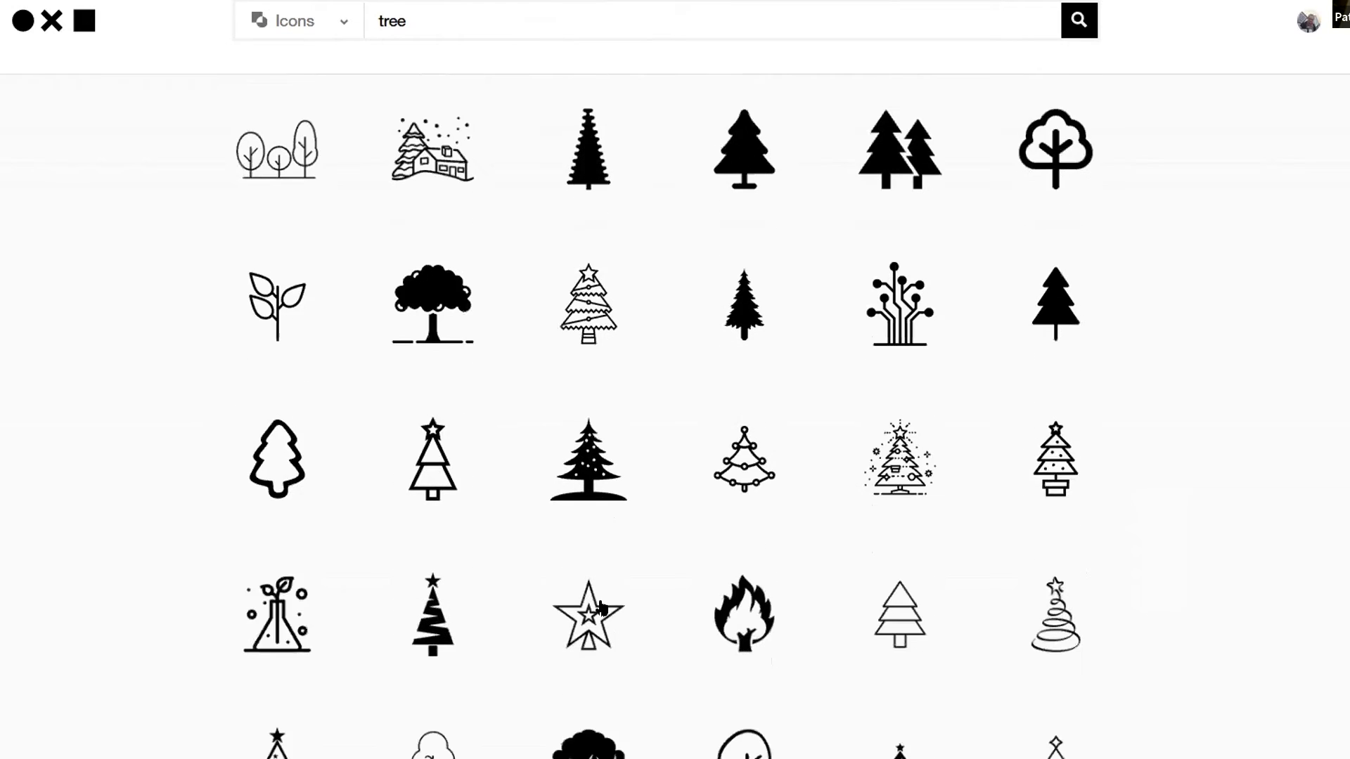
scroll(602, 609, "down", 16)
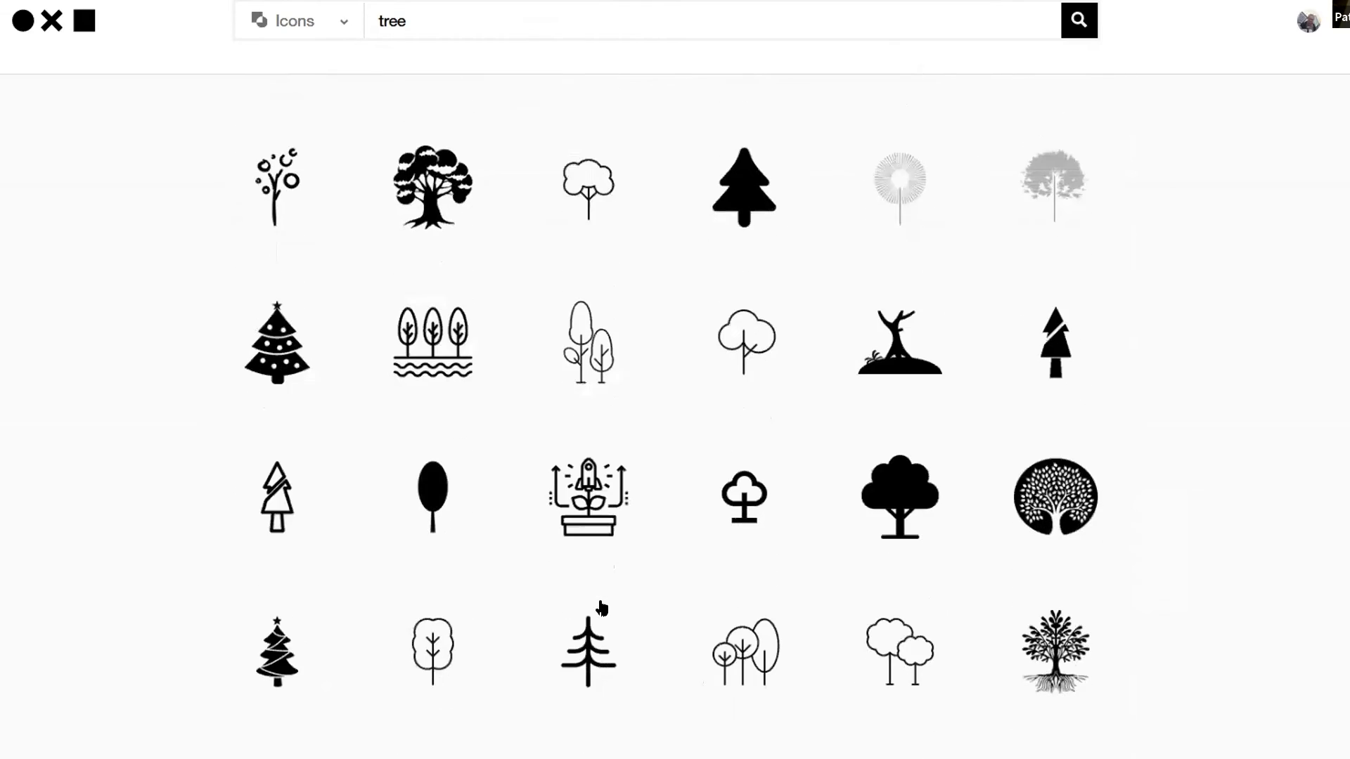
Refine the icon search to "tree map" and look through the matching icons for tree symbols
scroll(602, 608, "up", 20)
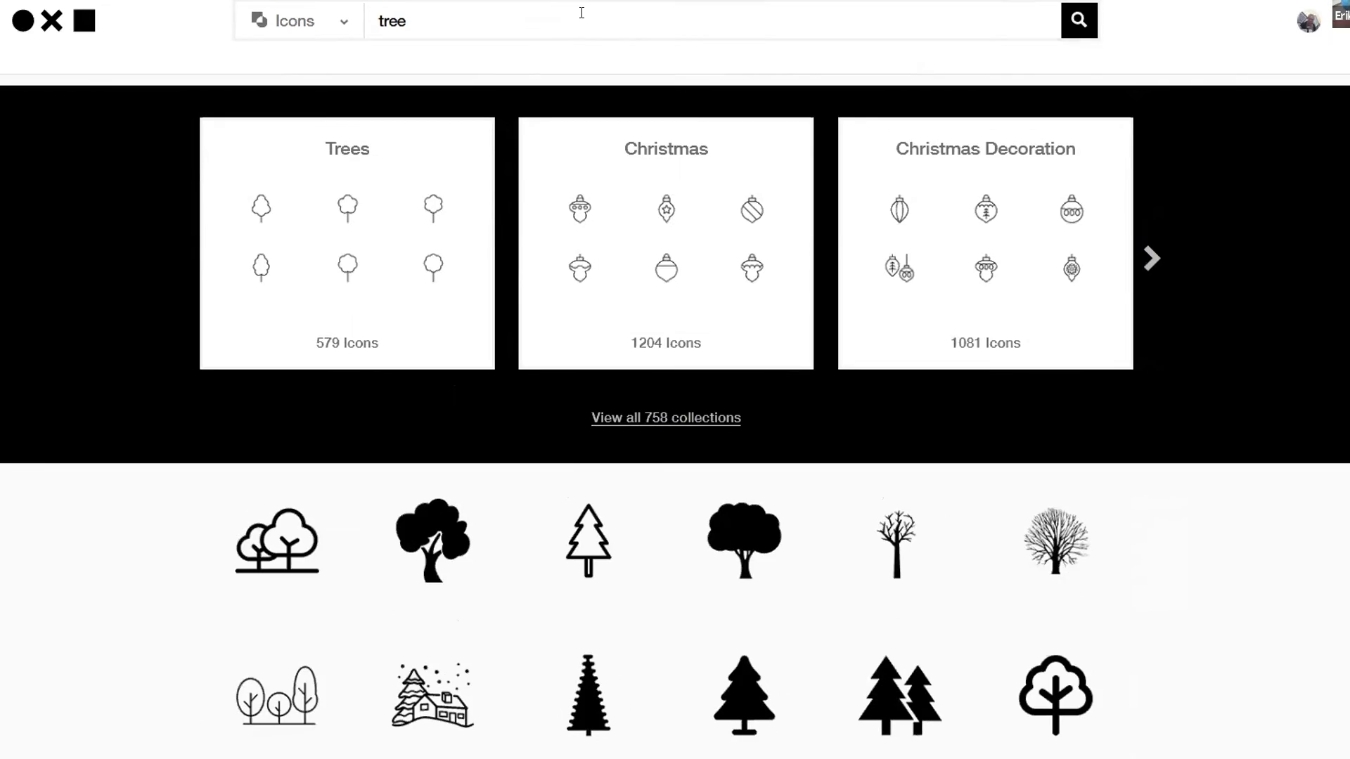
left_click(580, 15)
type("map")
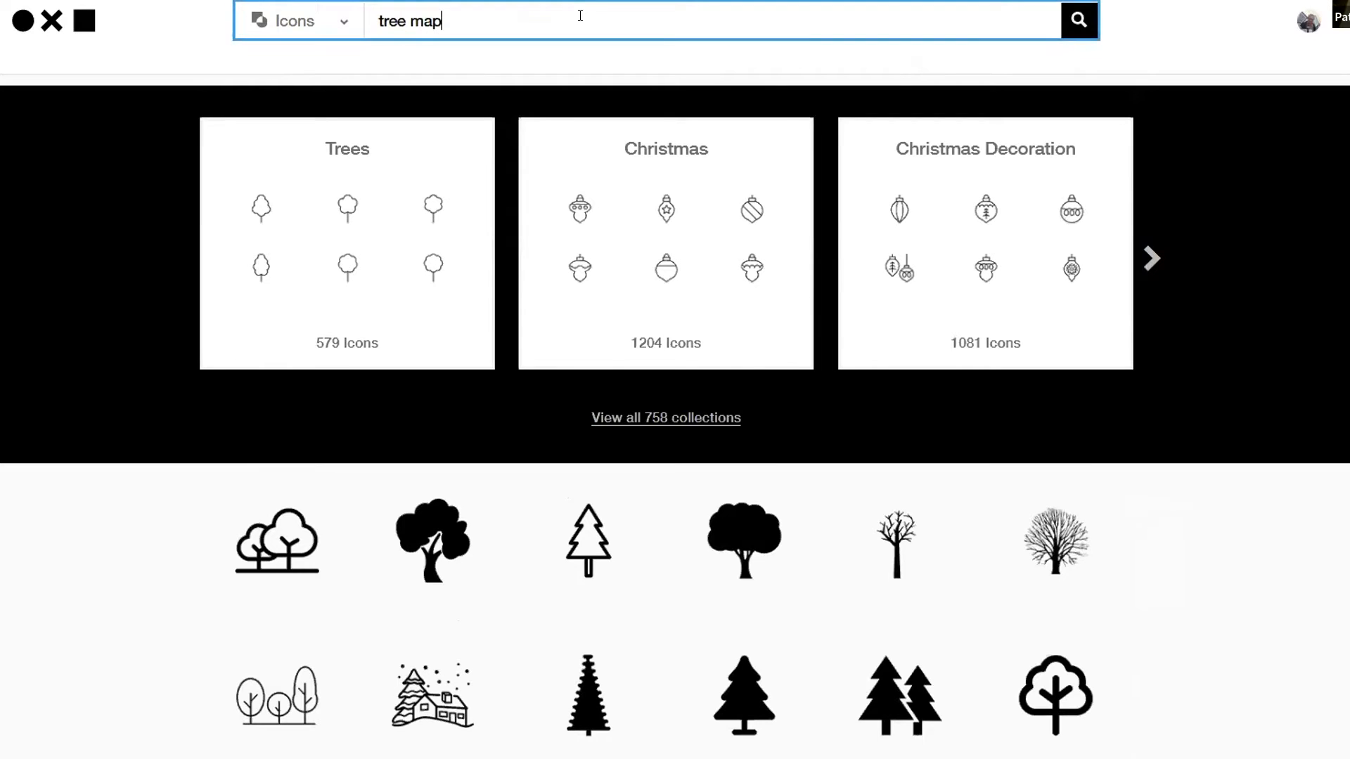
key("Return")
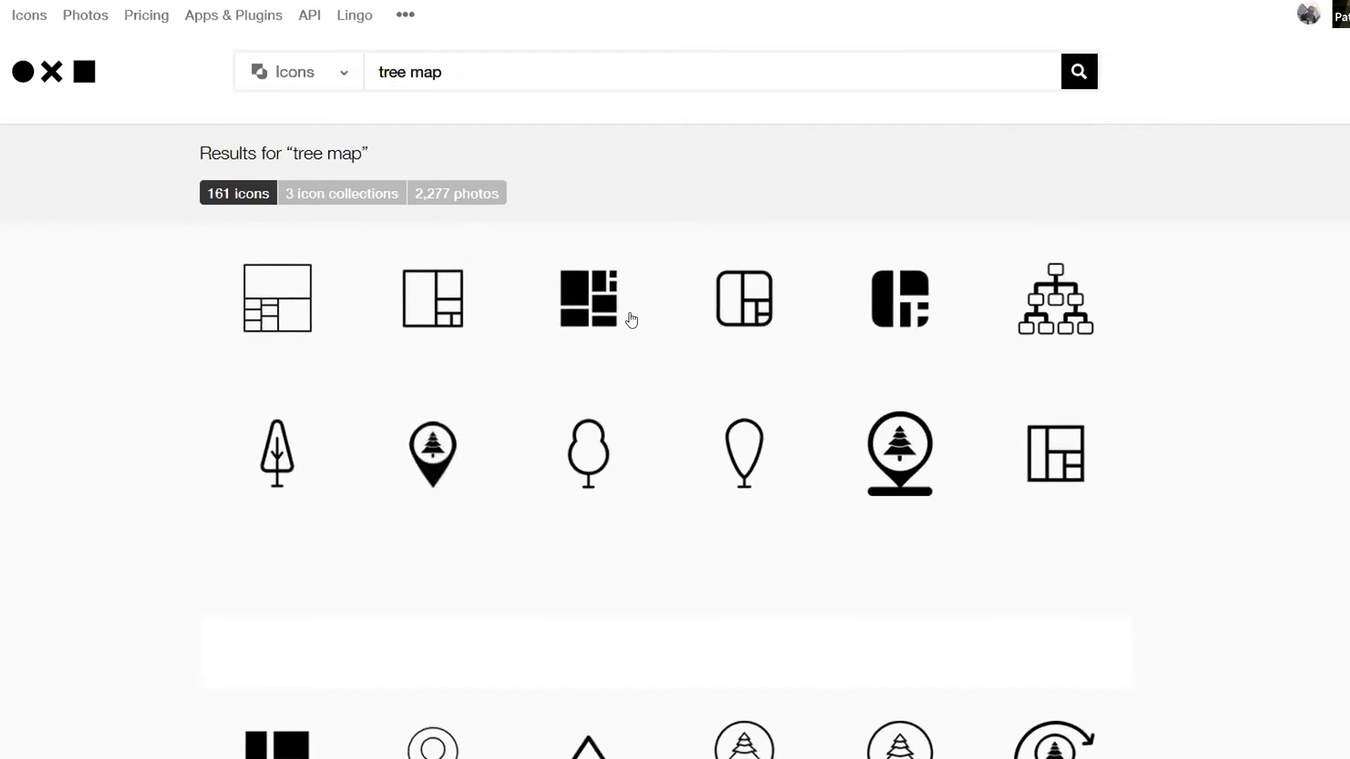
scroll(630, 320, "down", 6)
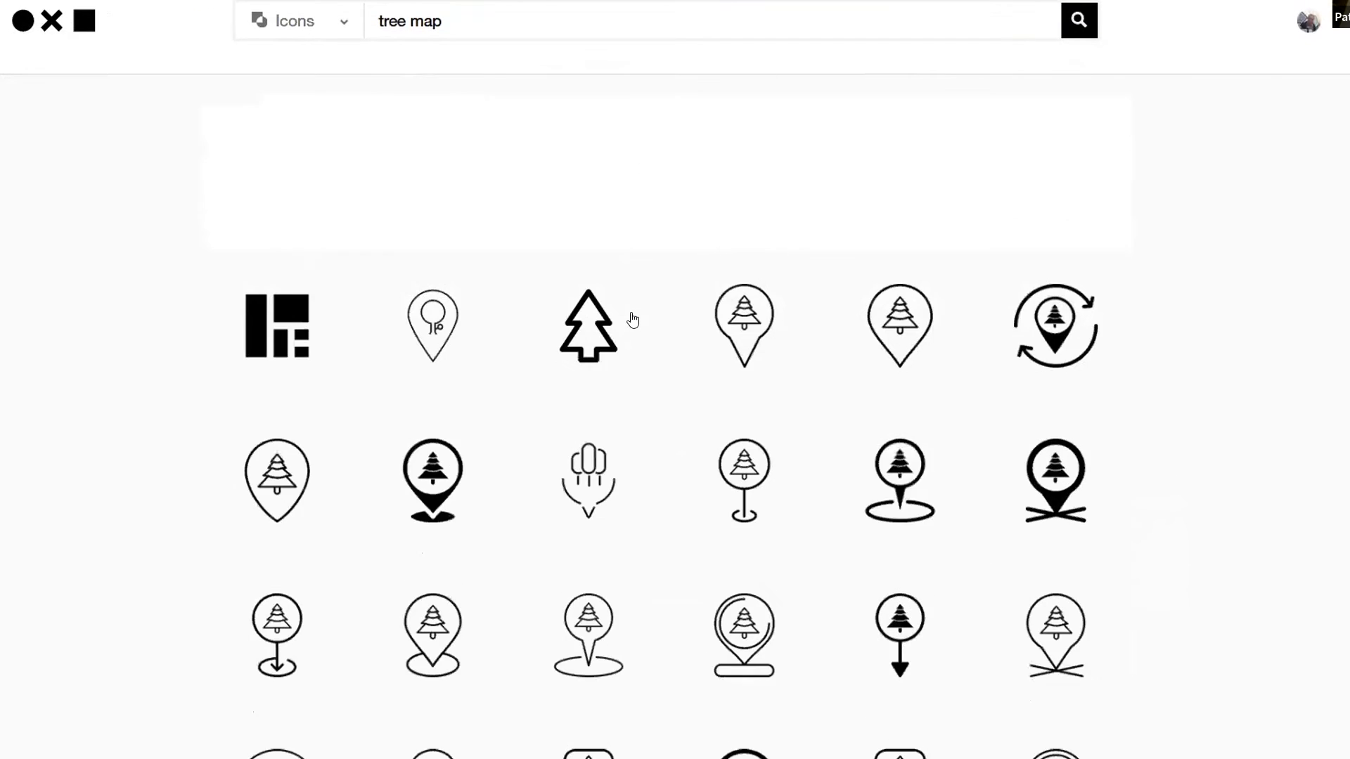
scroll(635, 325, "down", 10)
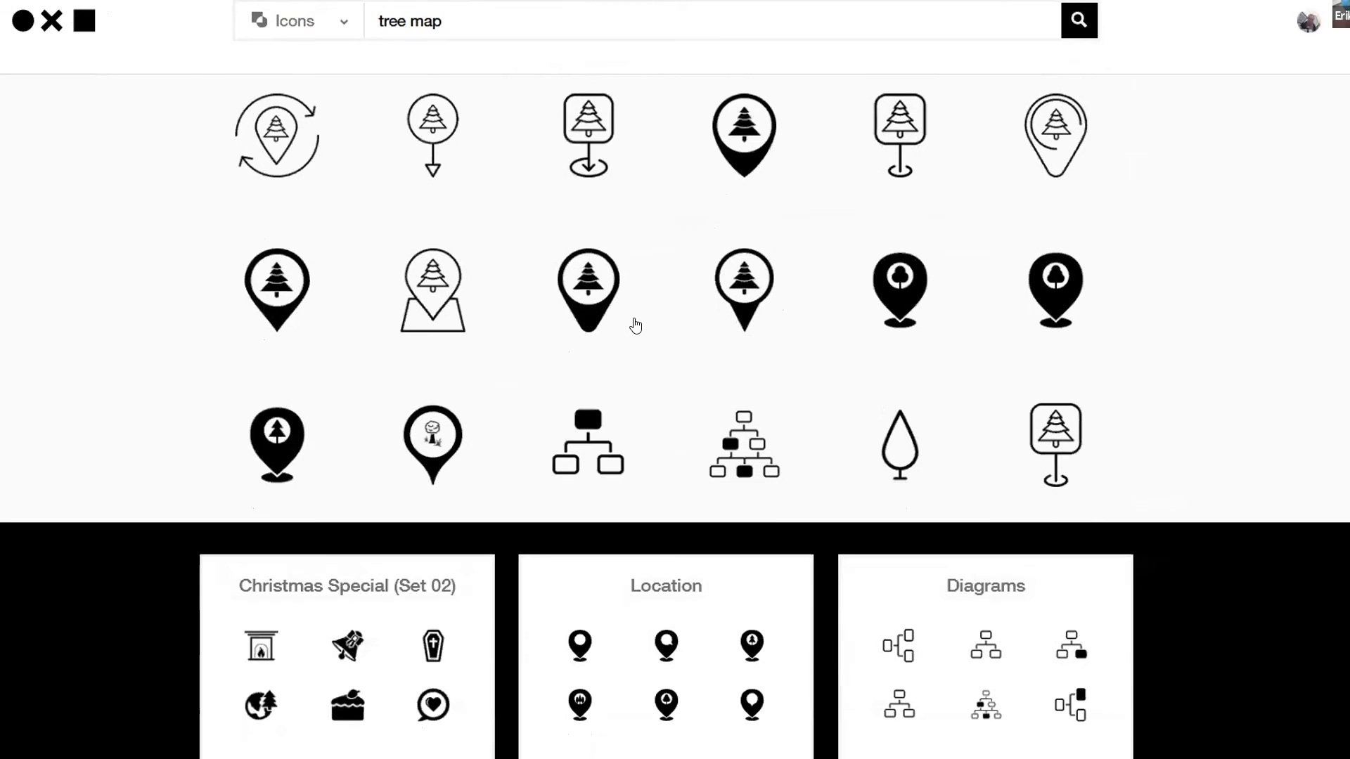
scroll(635, 325, "up", 5)
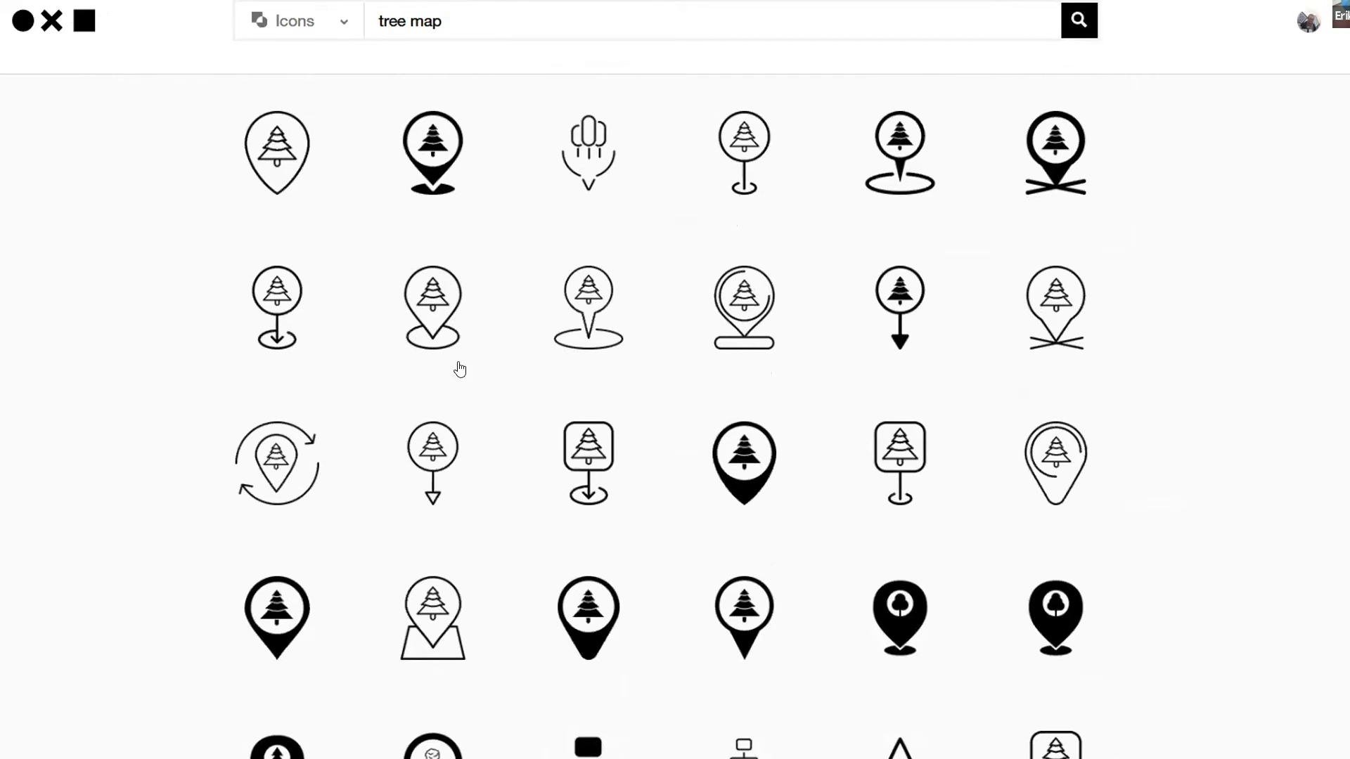
scroll(492, 383, "down", 10)
scroll(492, 383, "down", 5)
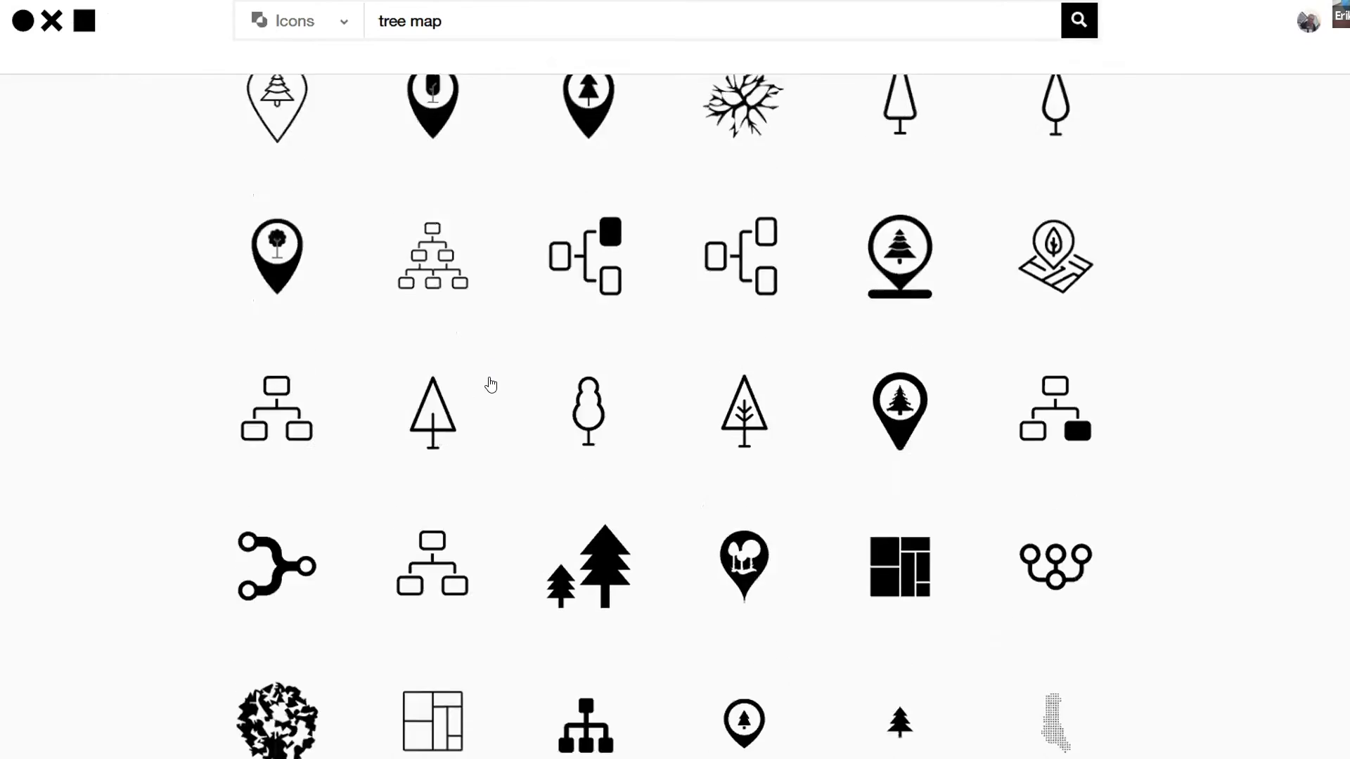
scroll(499, 379, "up", 3)
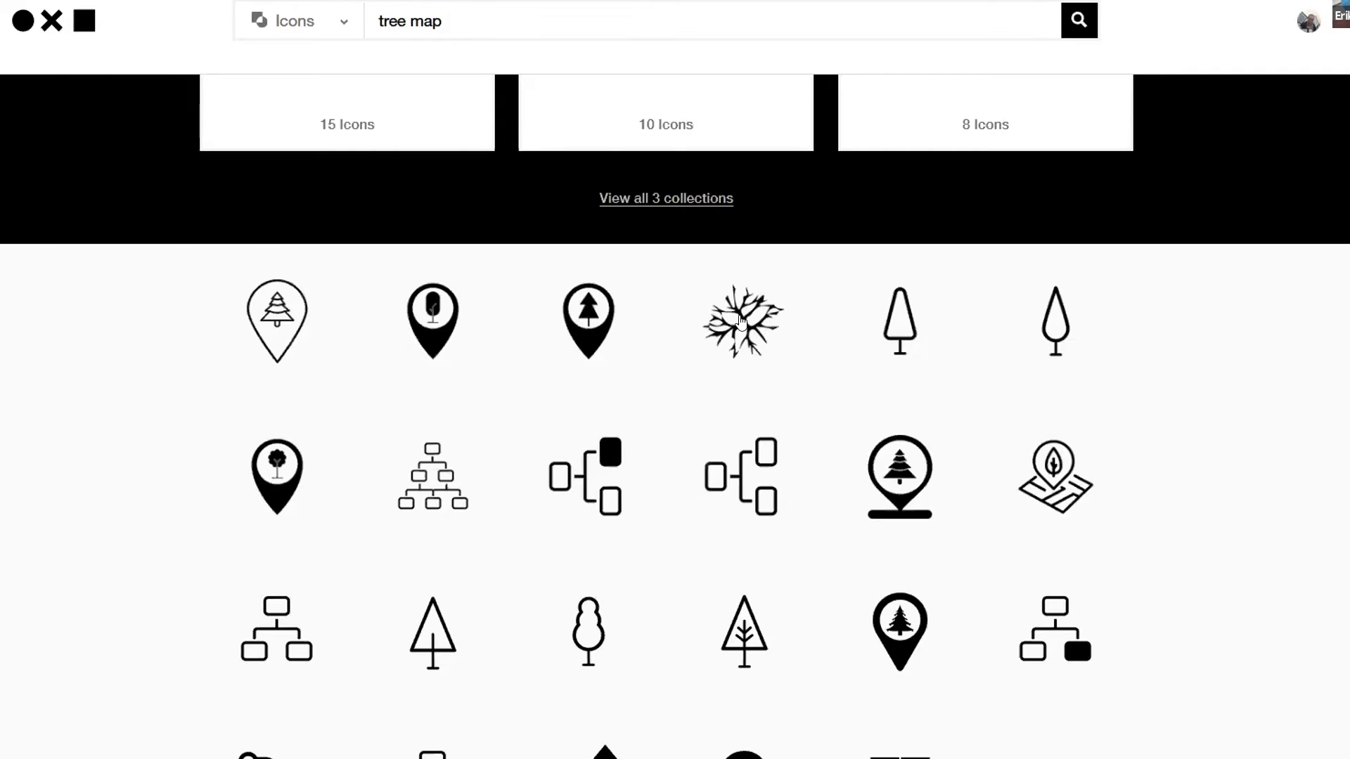
scroll(819, 393, "down", 5)
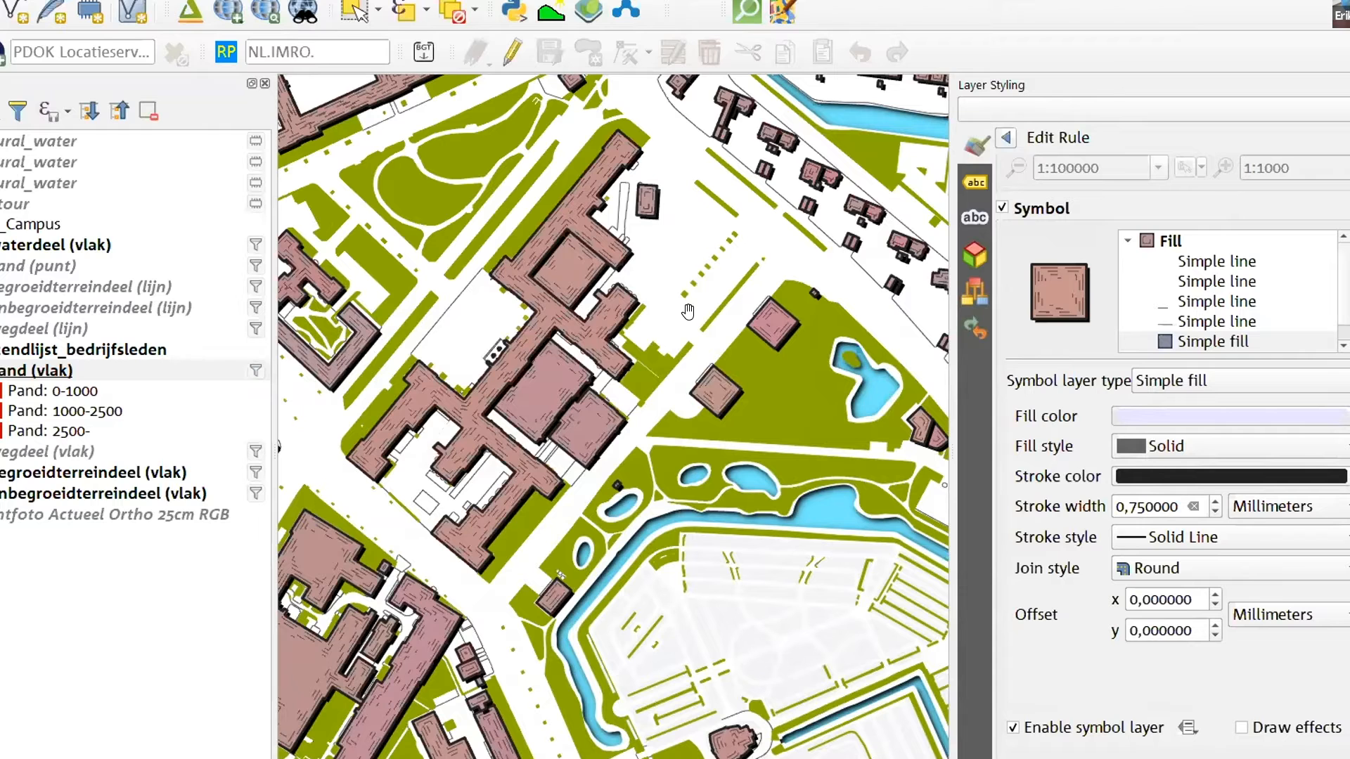
Turn on the wegdeel (vlak) layer, expand its legend and show its rule-based styling
left_click(0, 452)
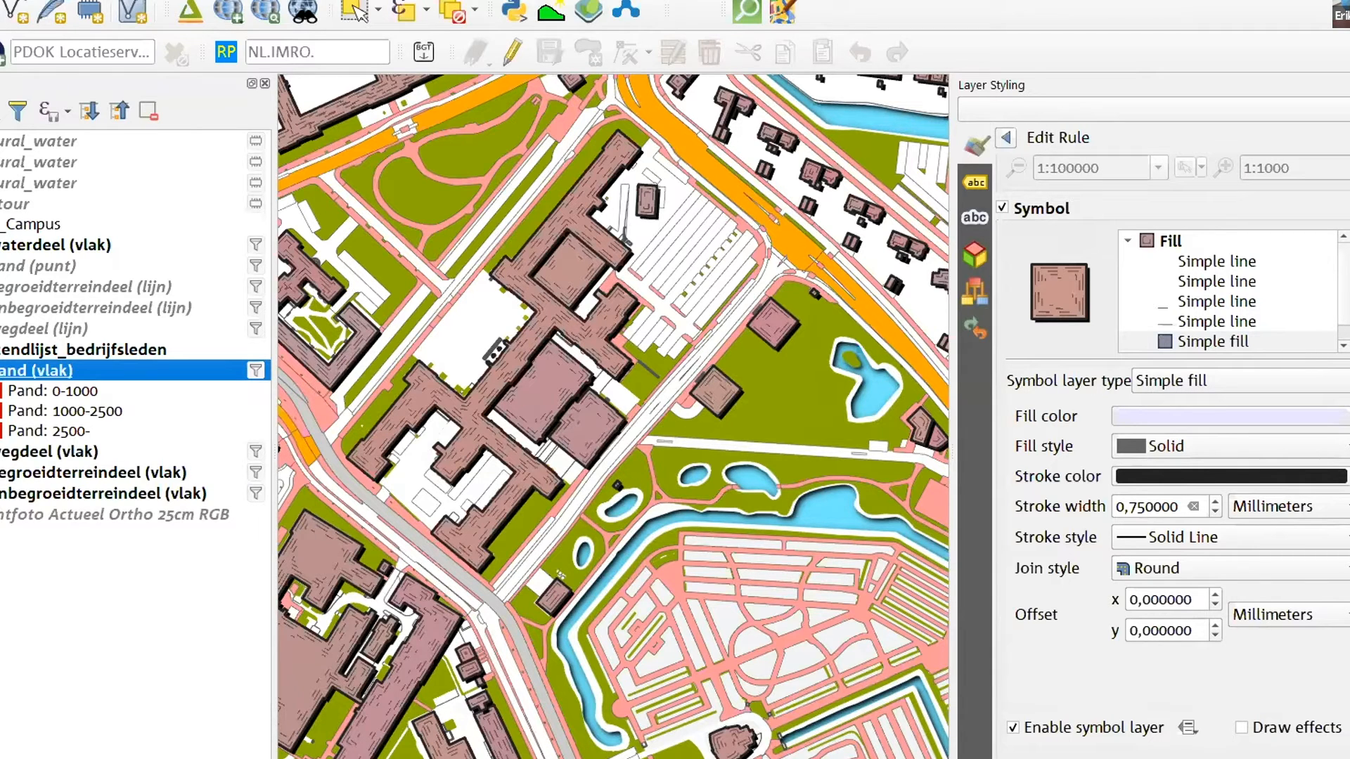
left_click(0, 370)
left_click(0, 392)
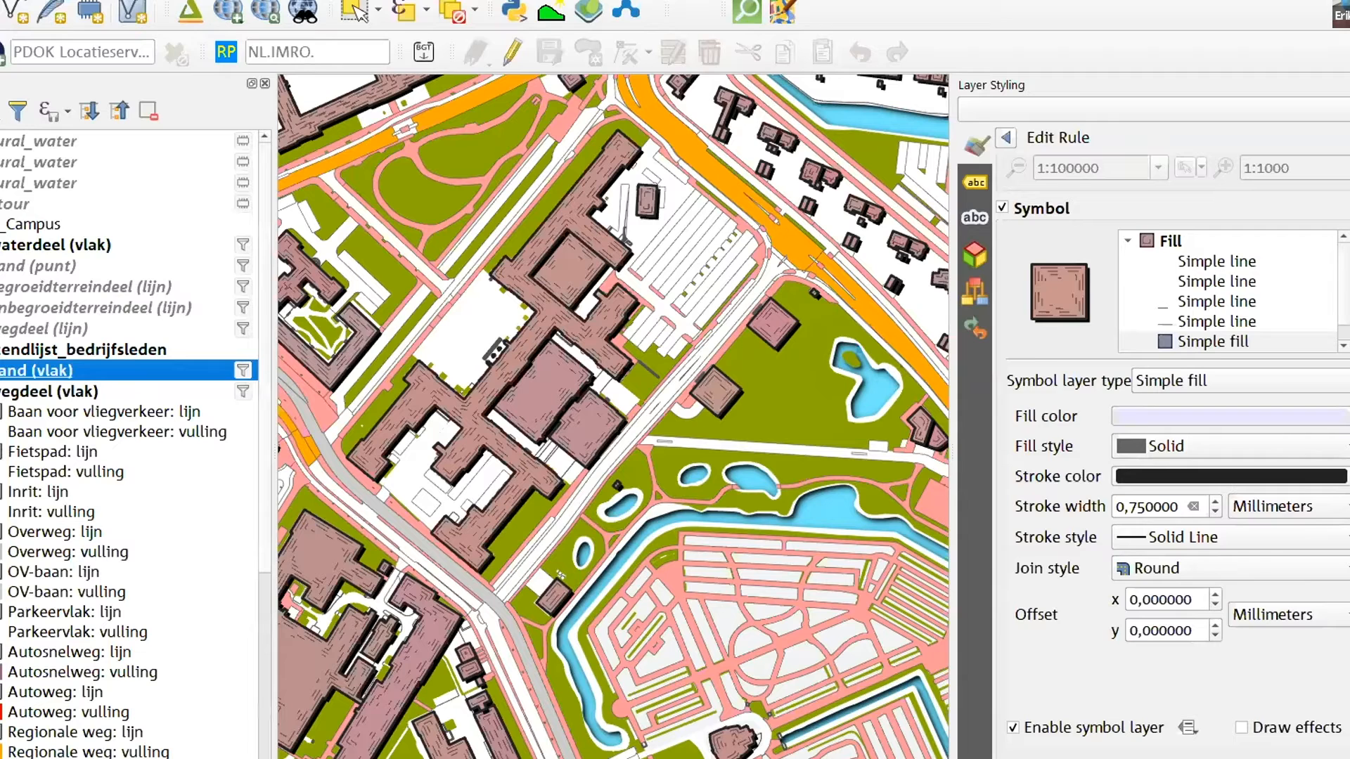
left_click(6, 393)
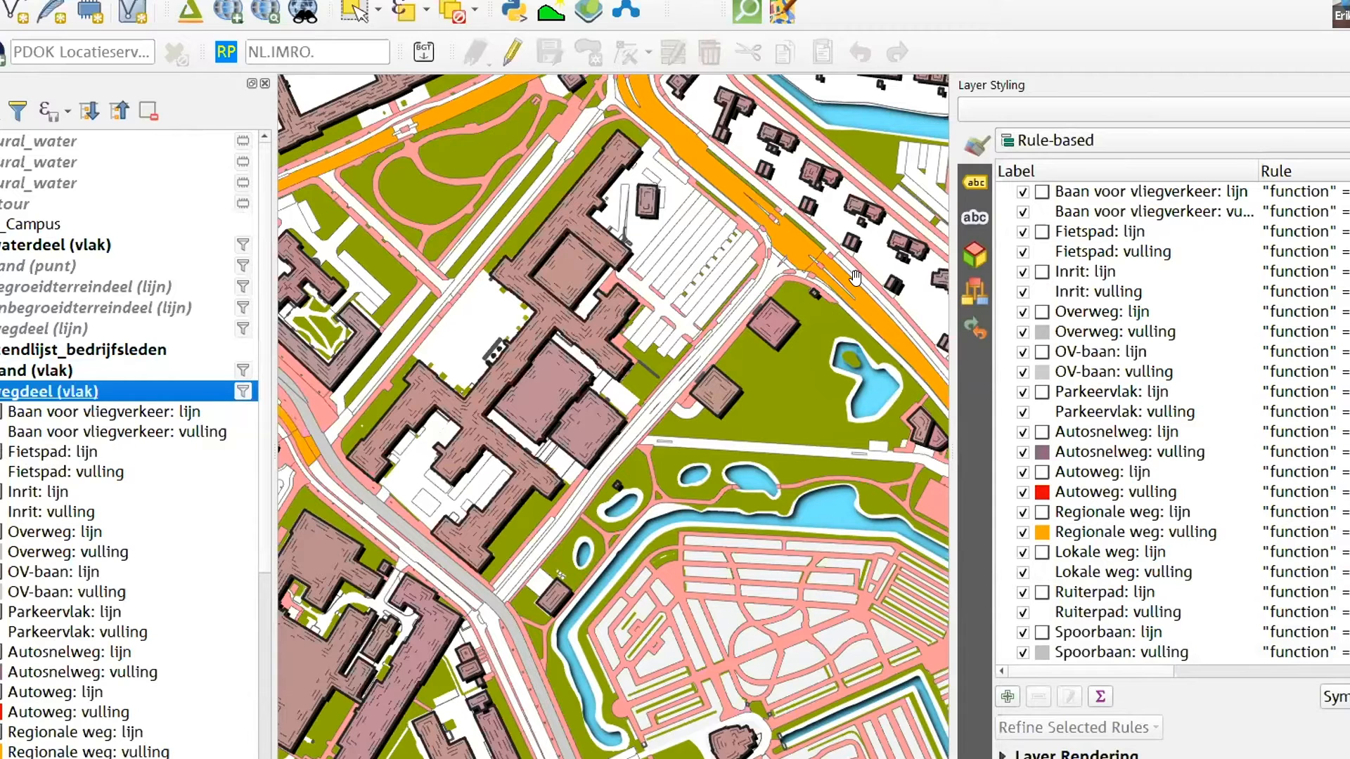
Give the simple fill of the "Regionale weg: vulling" rule a grey-brown fill colour and set its stroke style to No Pen
left_click(1108, 538)
double_click(1107, 539)
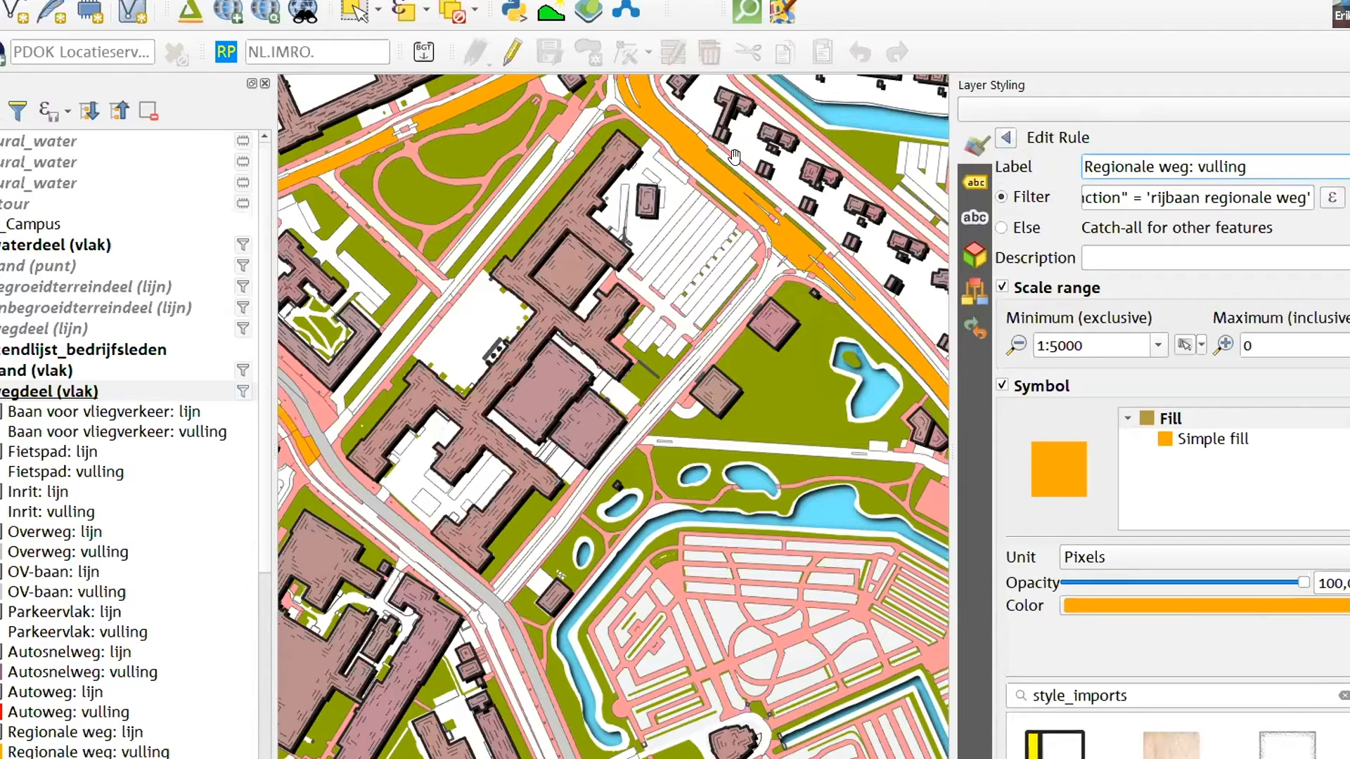
left_click(1198, 440)
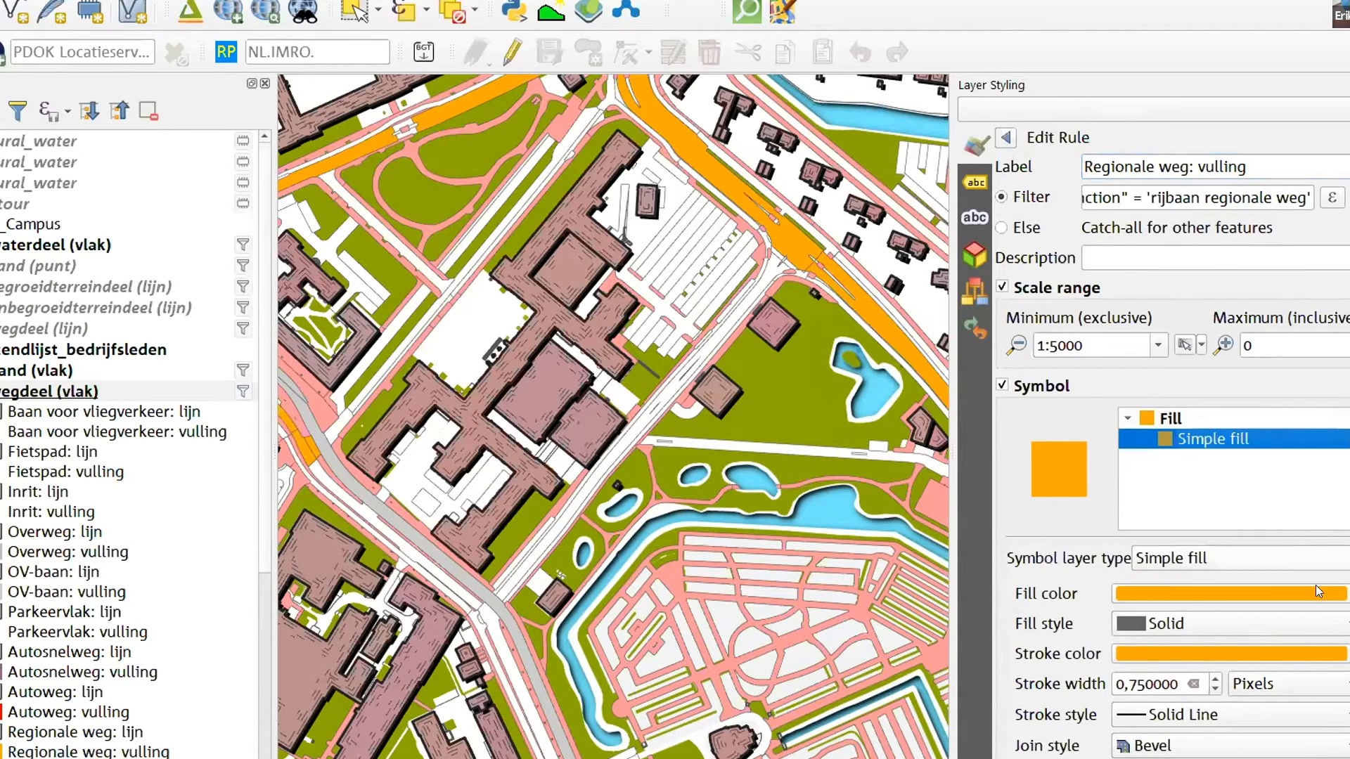
left_click(1344, 594)
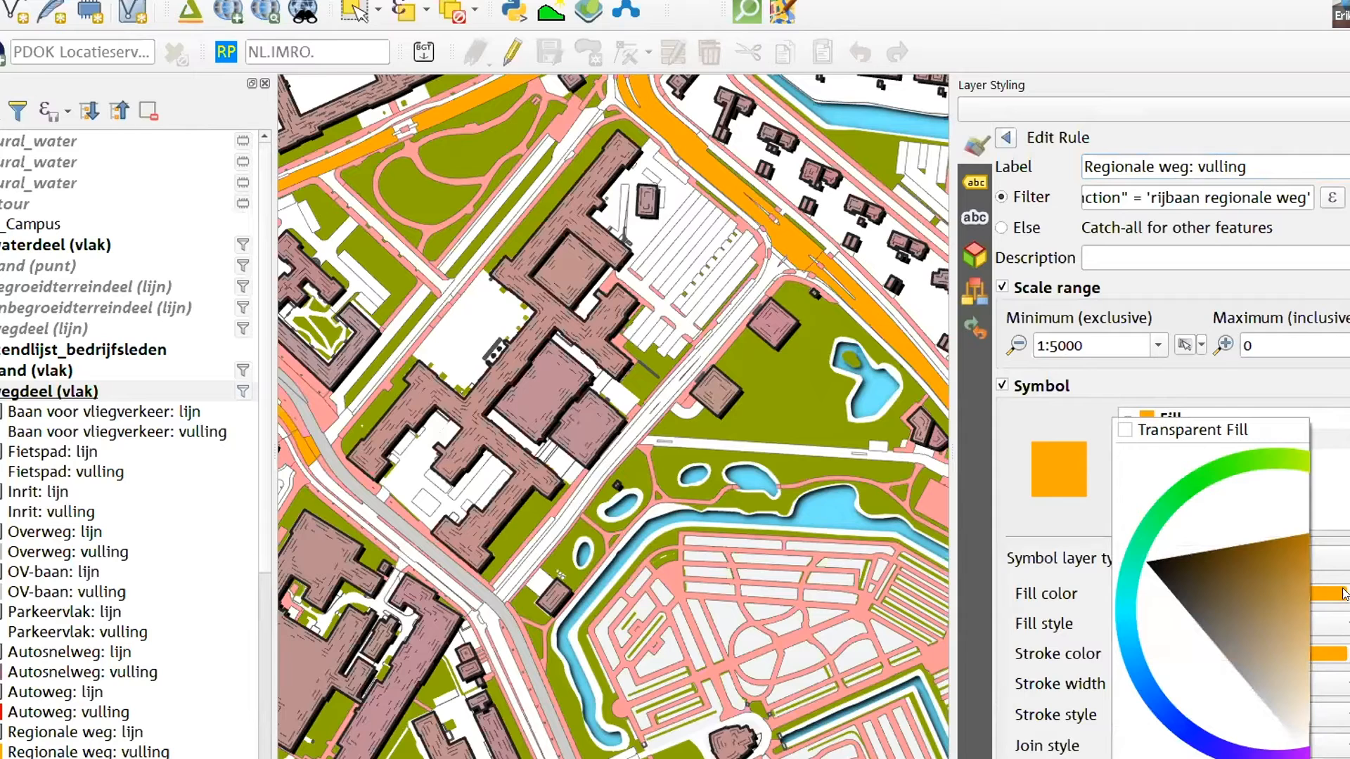
left_click(1258, 627)
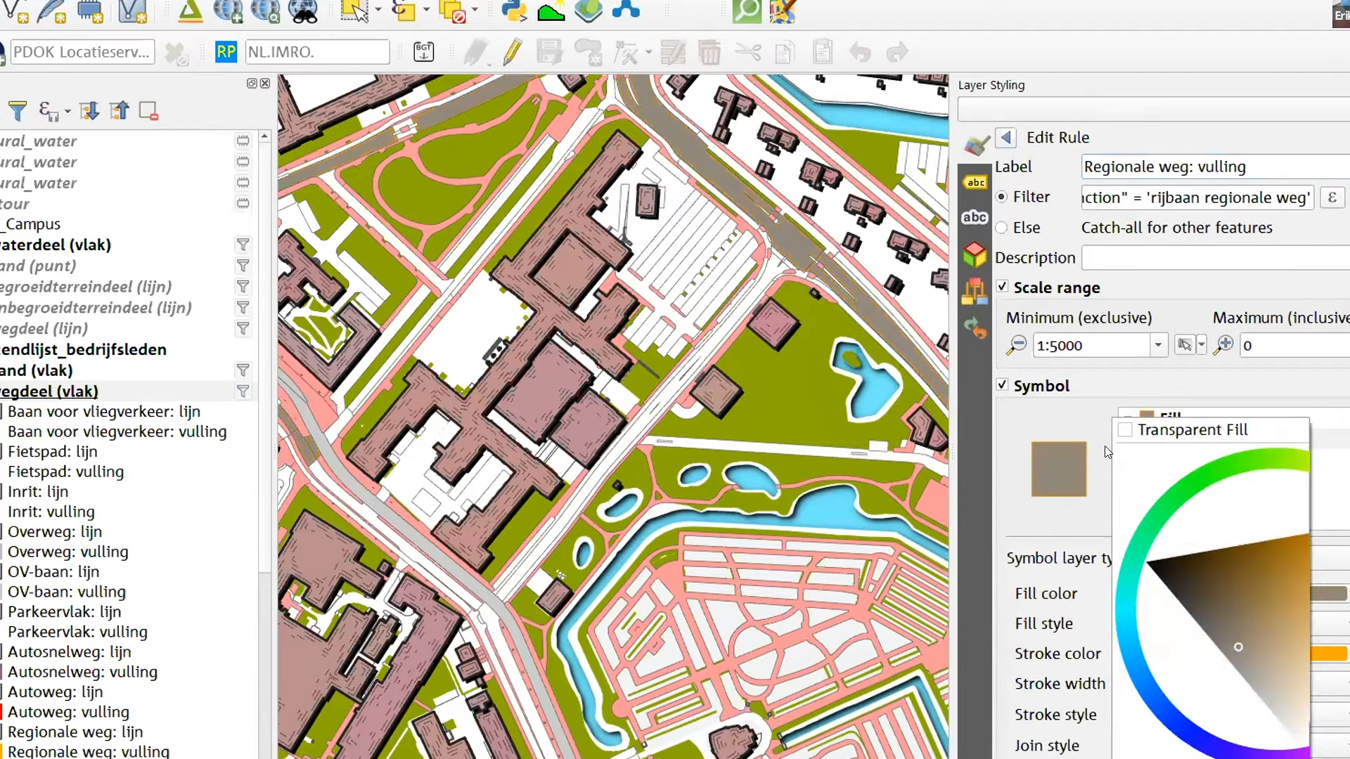
left_click(1087, 422)
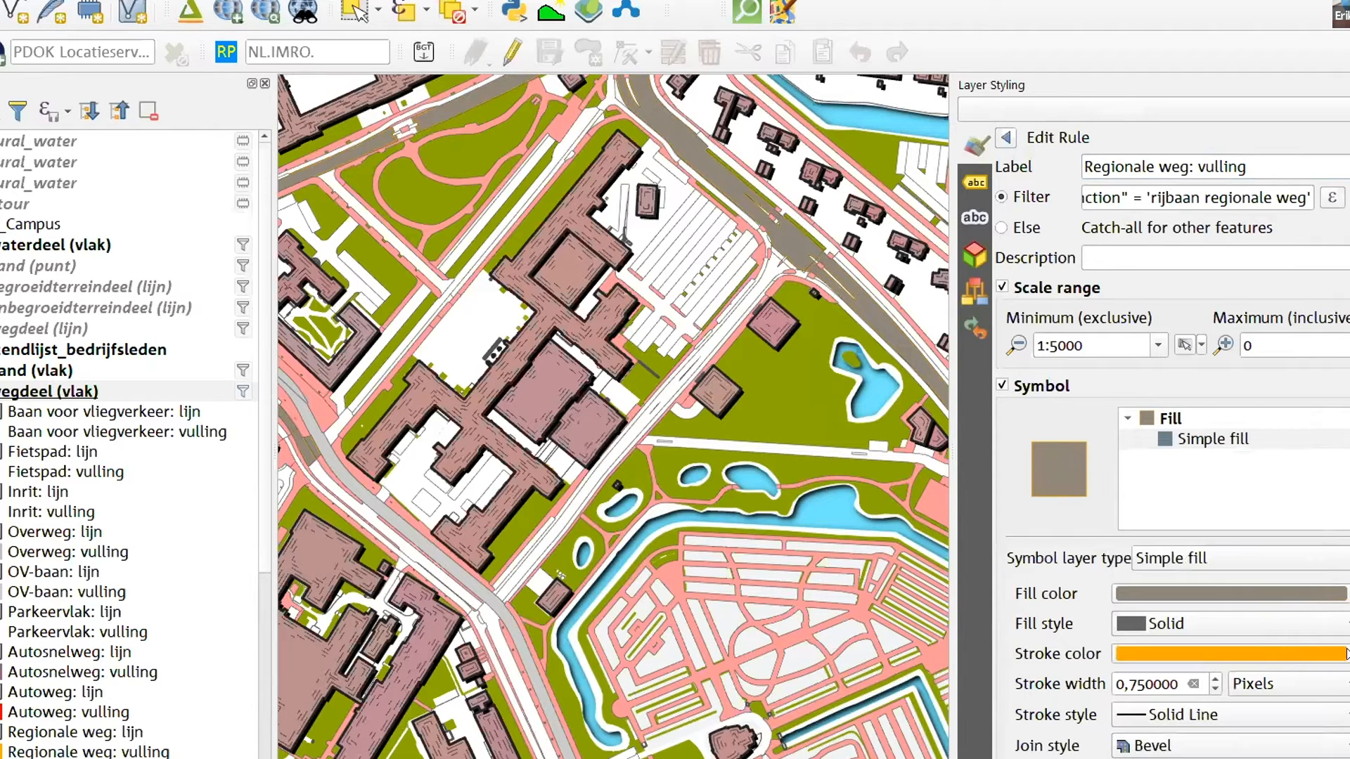
left_click(1211, 713)
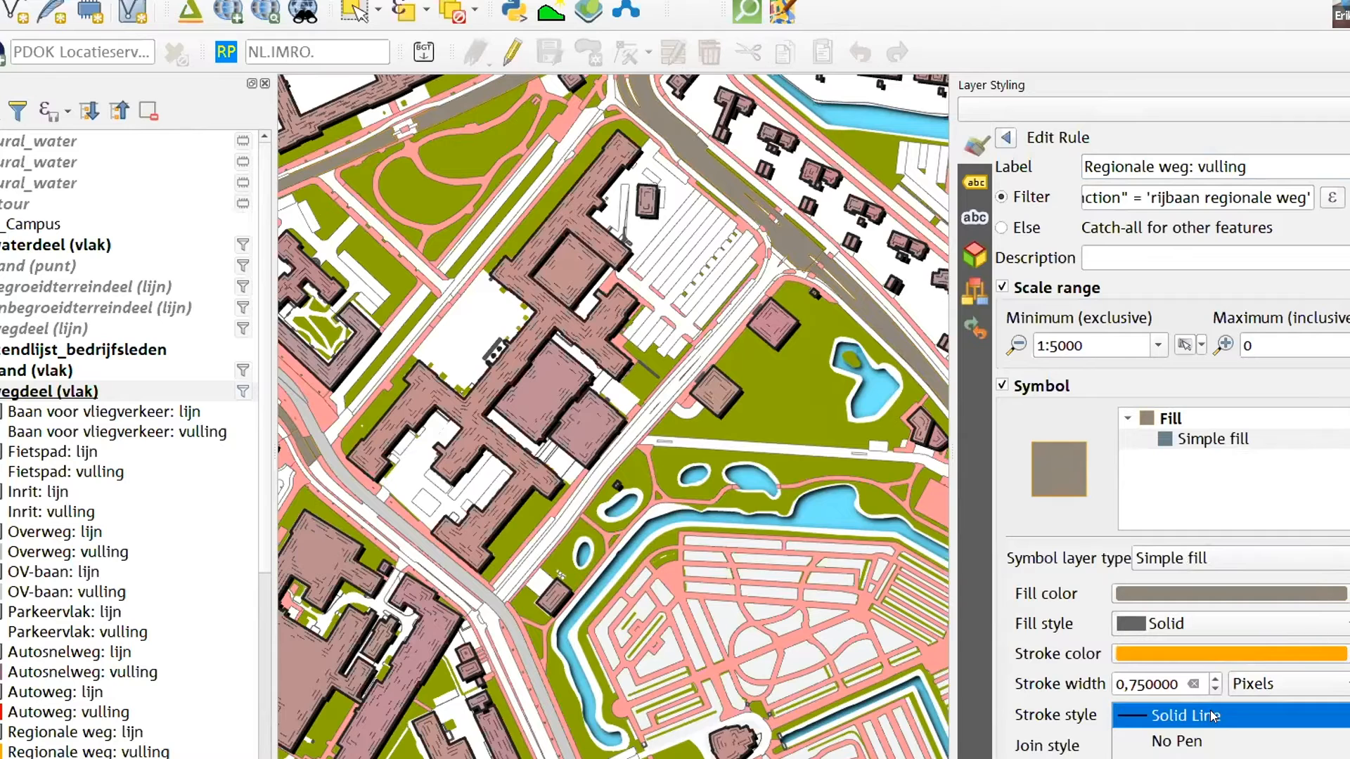
left_click(1207, 734)
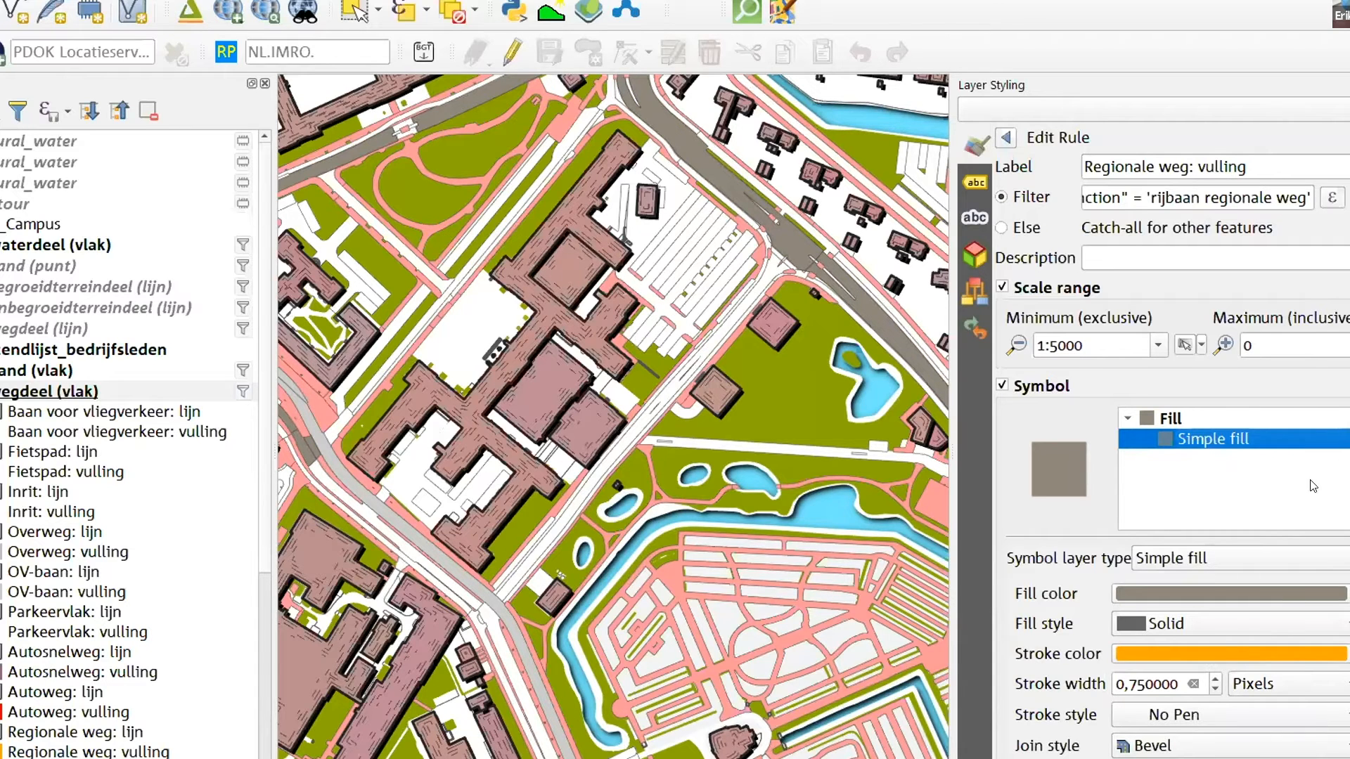
Add a second symbol layer above the grey-brown road fill and make it a Random marker fill
left_click(1349, 418)
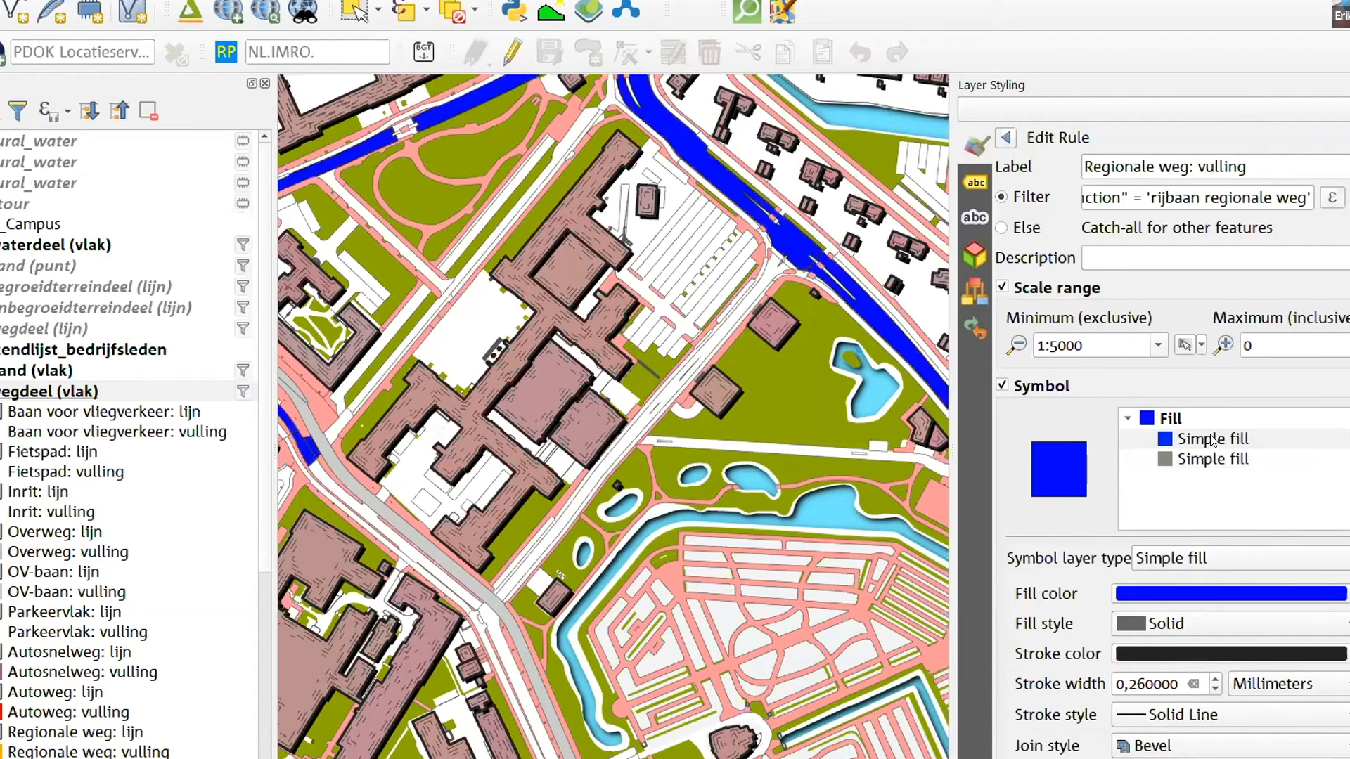
left_click(1184, 440)
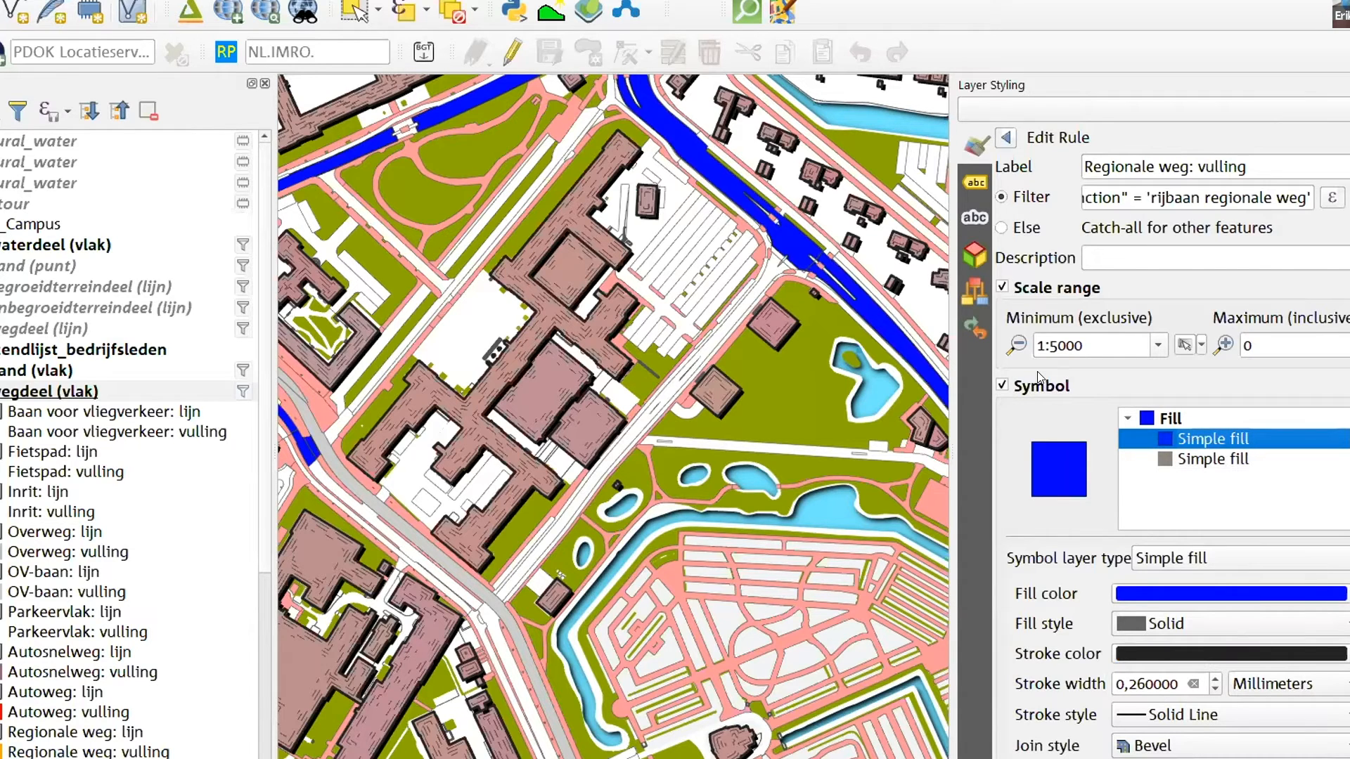
left_click(1209, 557)
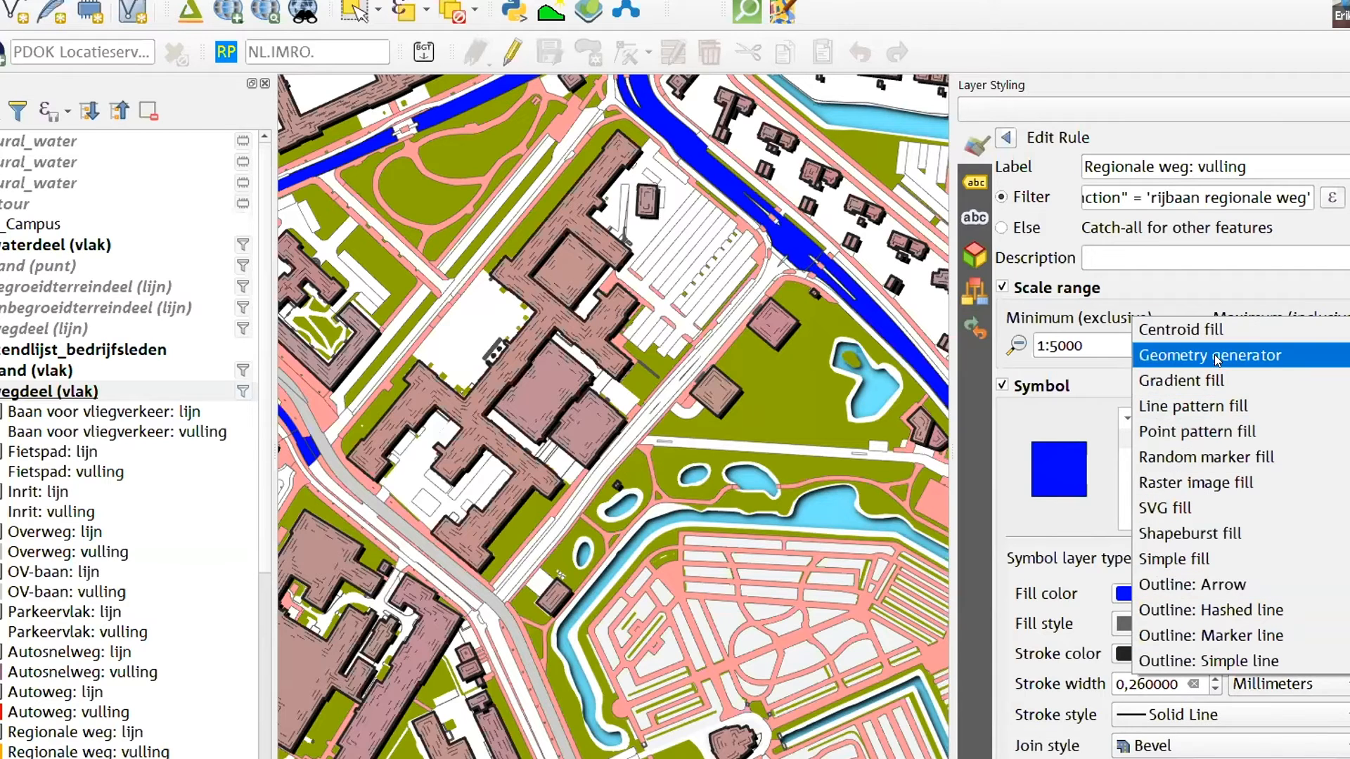
left_click(1221, 427)
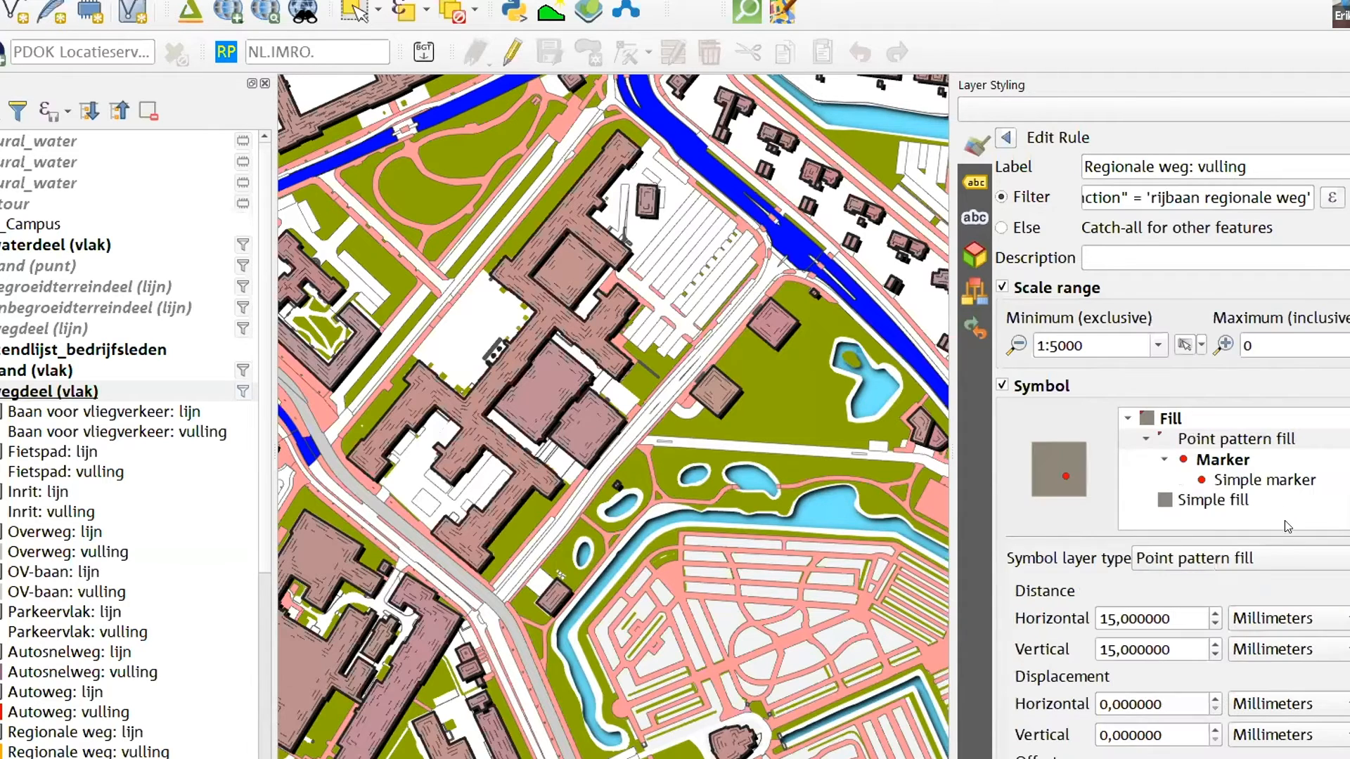
left_click(1207, 457)
left_click(1233, 439)
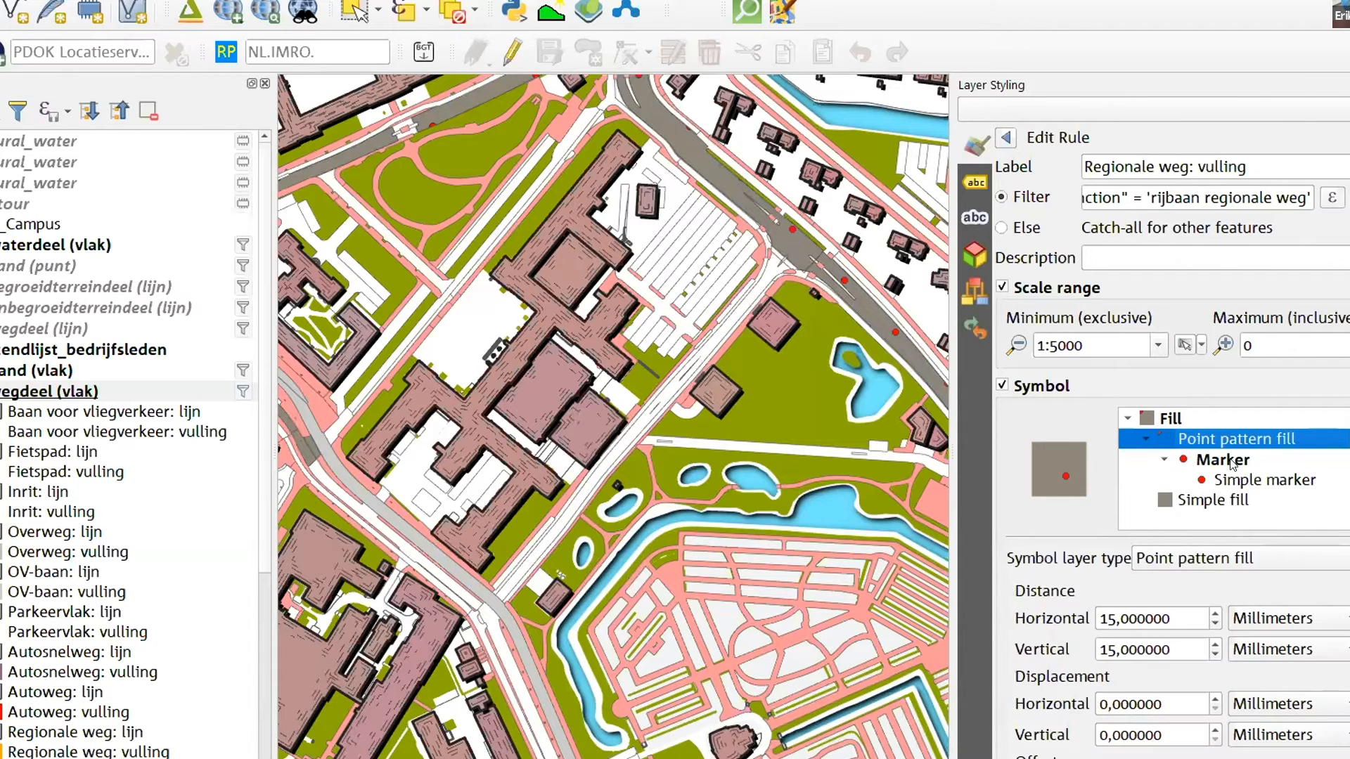
left_click(1258, 563)
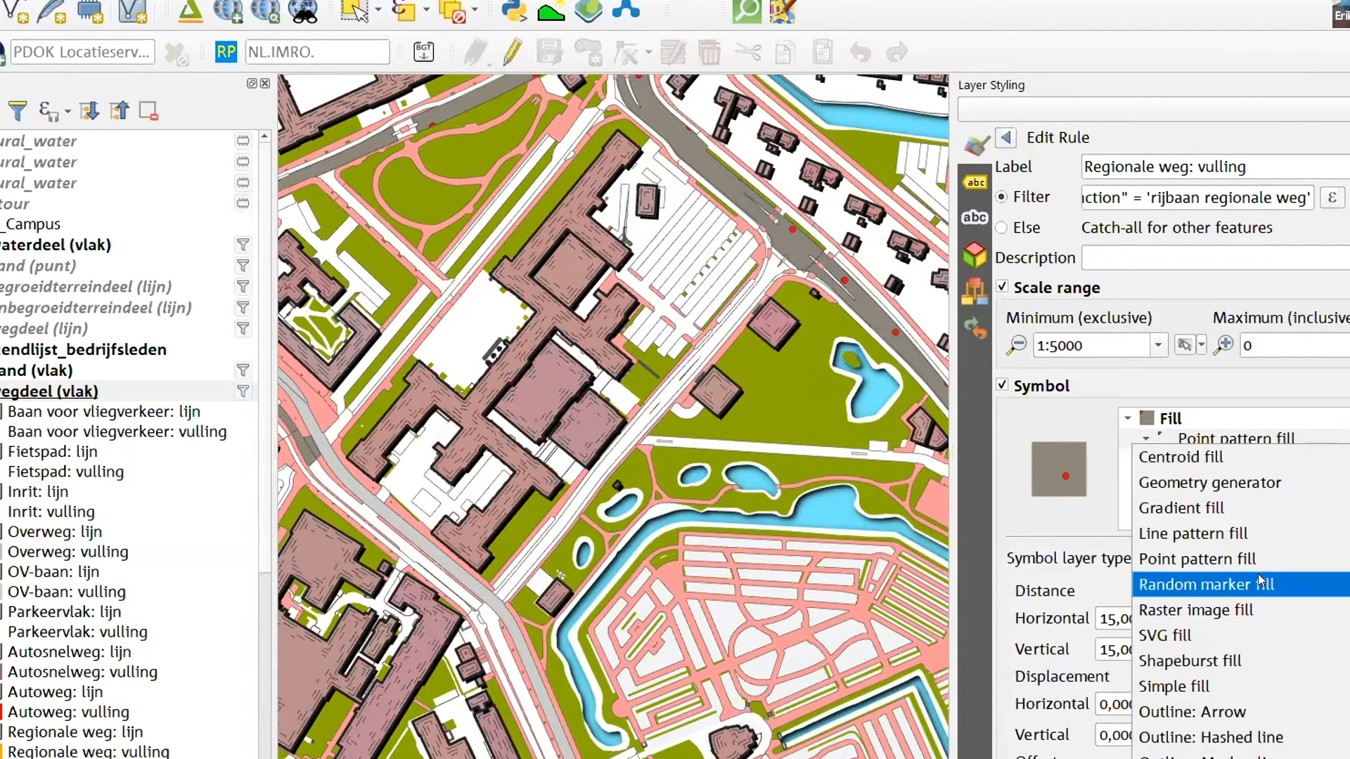
left_click(1258, 585)
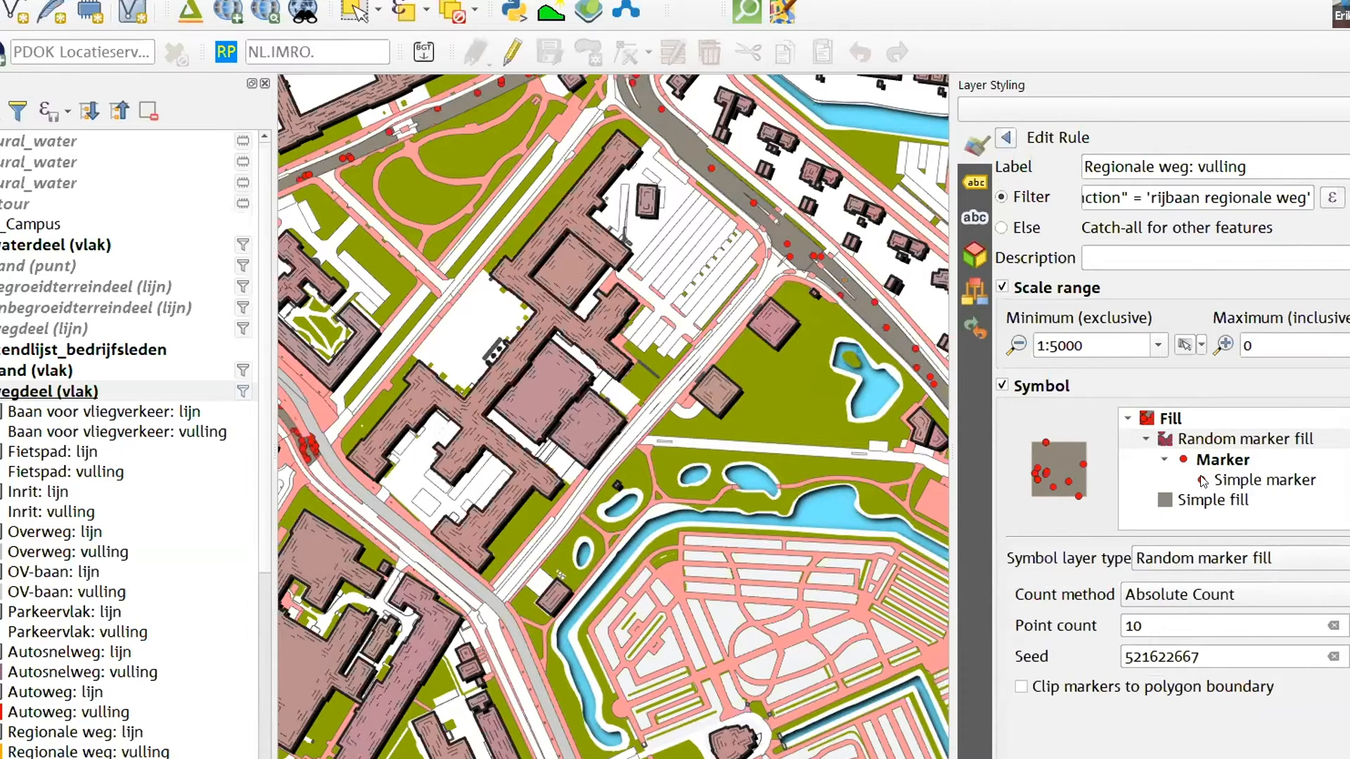
Set the colour of the random fill's marker to the near-black #120000
left_click(1203, 461)
left_click(1260, 606)
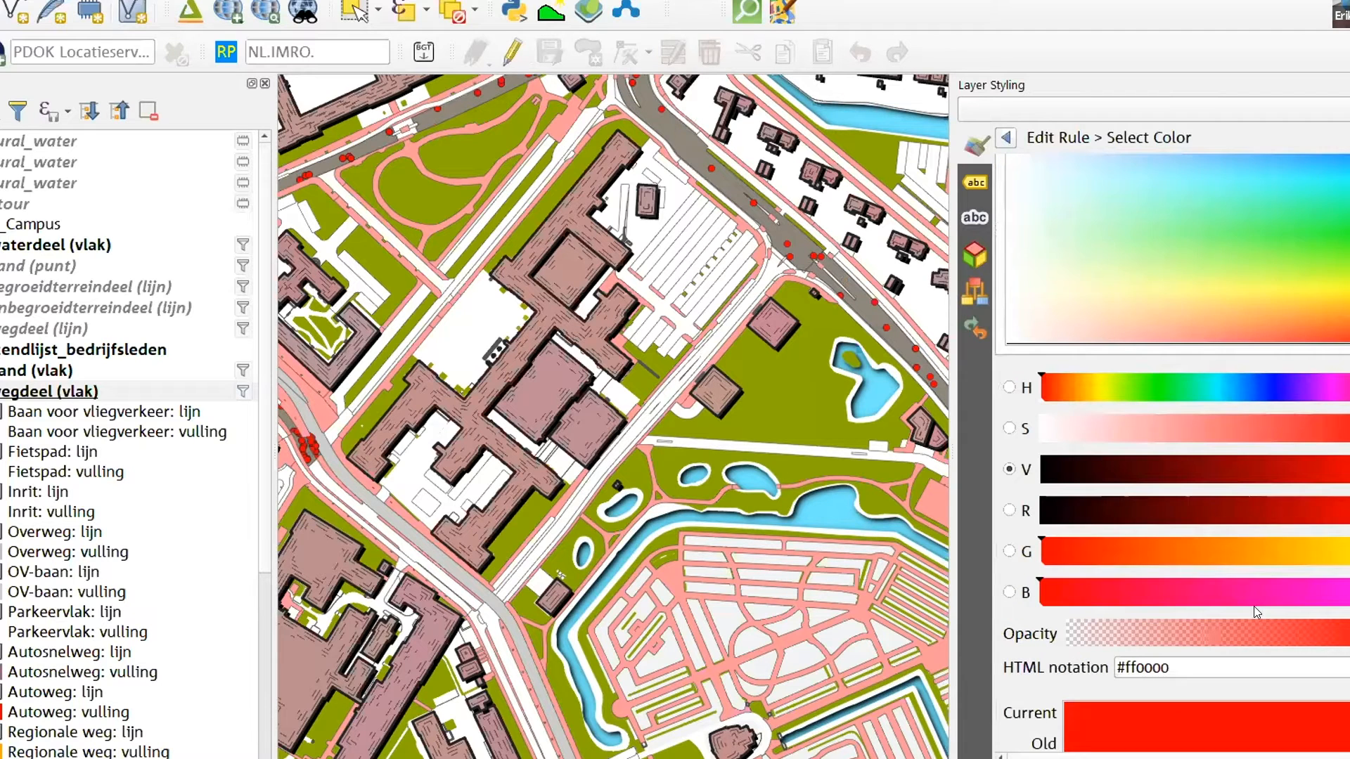
left_click_drag(1095, 511, 1064, 511)
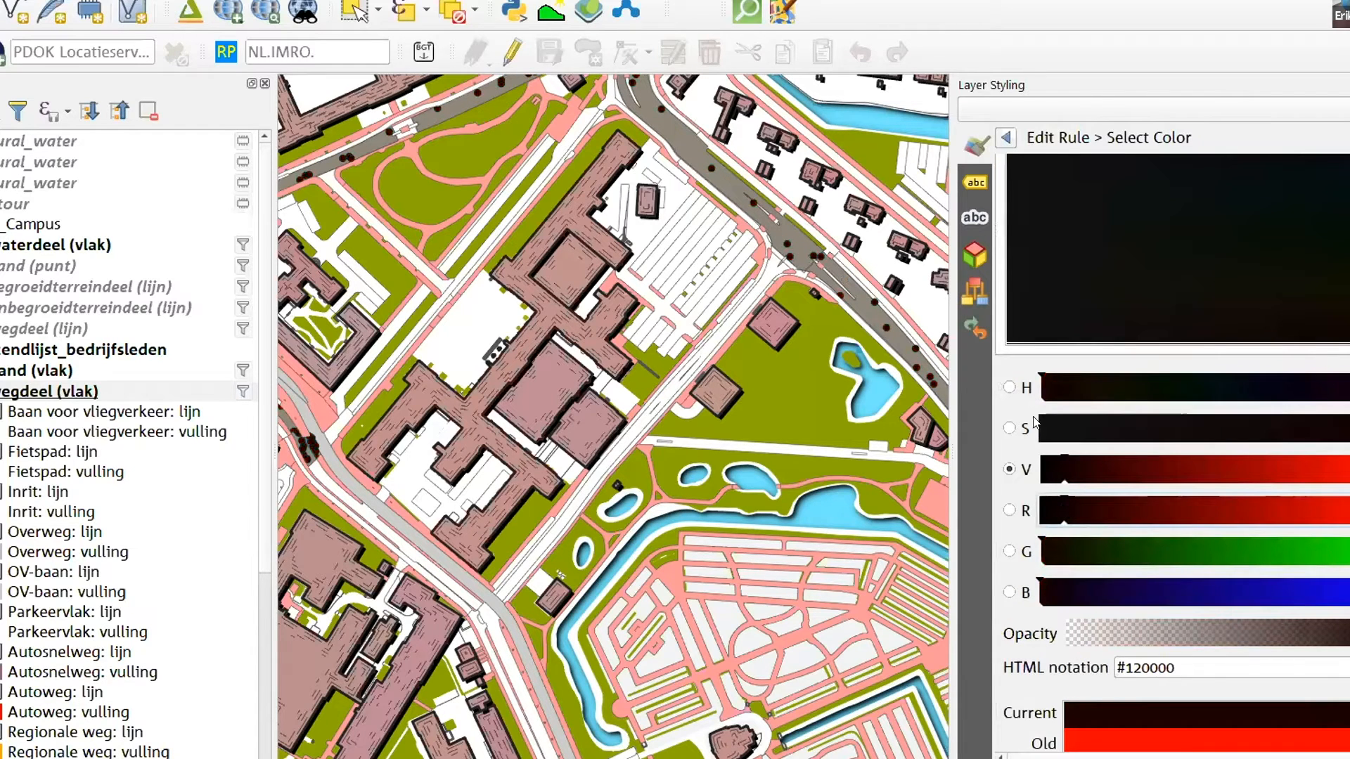
left_click(1005, 137)
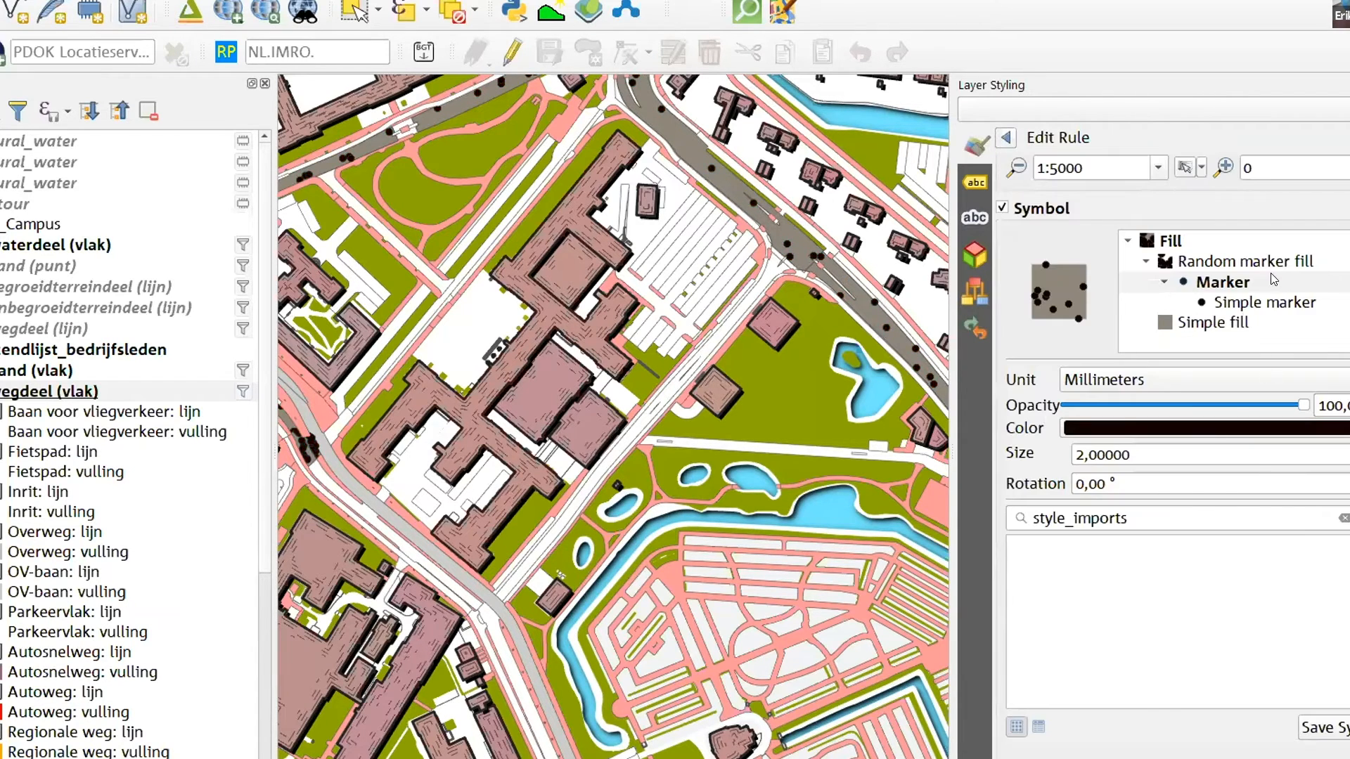
Reduce the size of the random fill's simple marker to 0.6 millimetres
left_click(1260, 302)
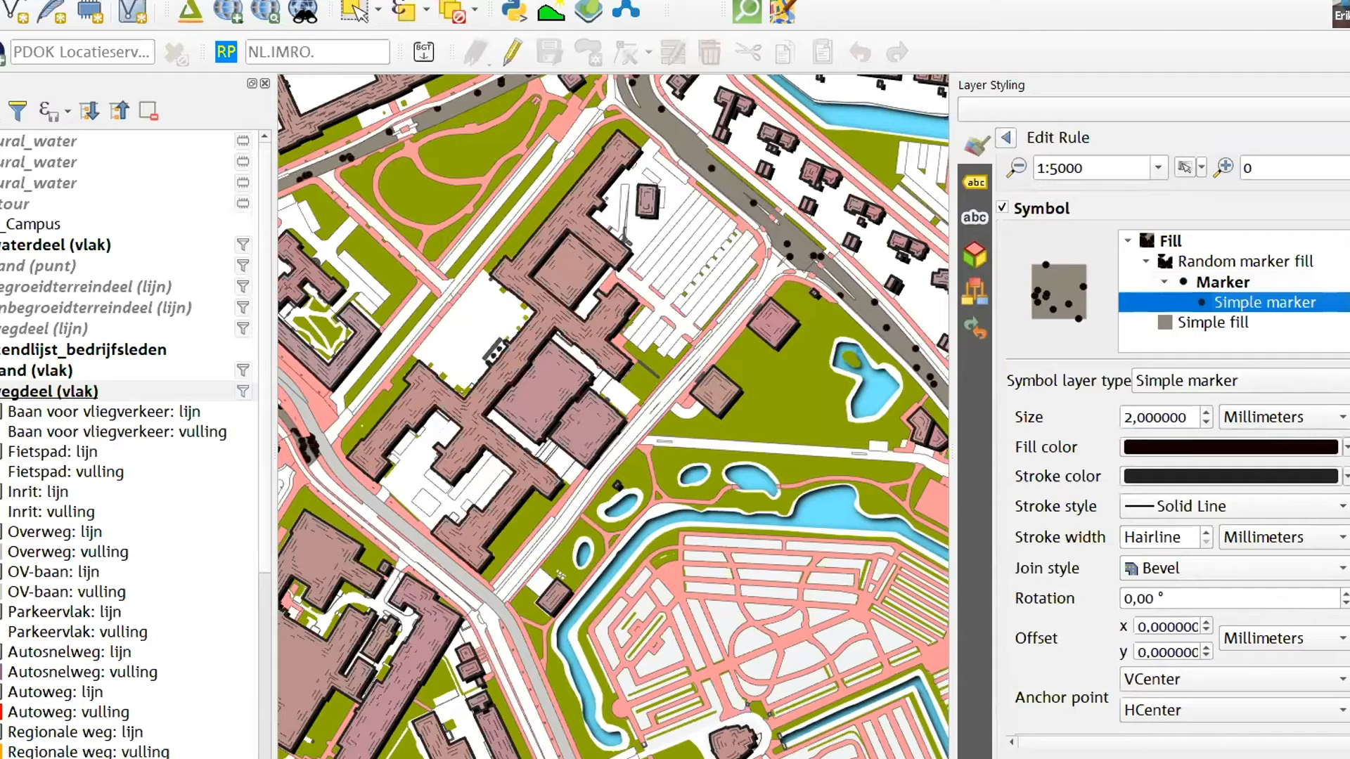
scroll(1261, 547, "down", 3)
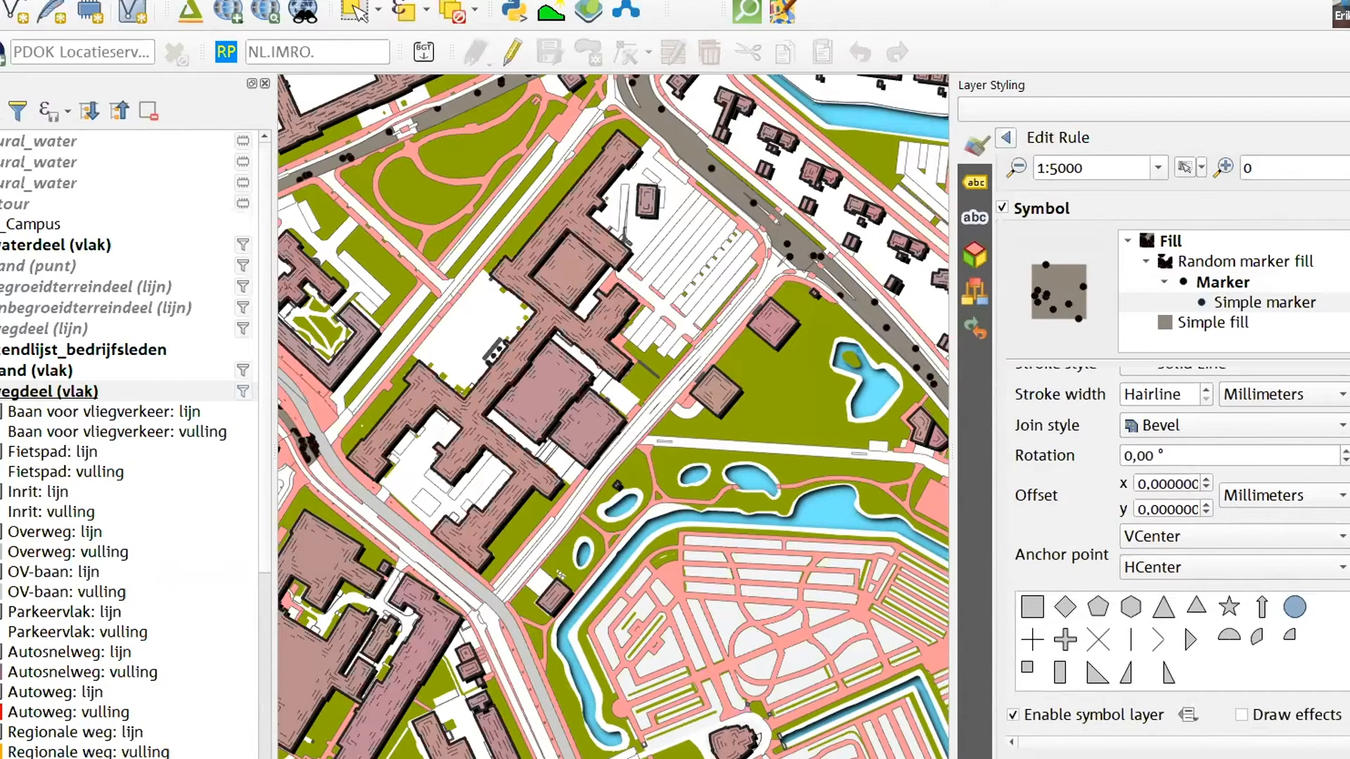
scroll(1229, 512, "up", 3)
scroll(1164, 409, "down", 2)
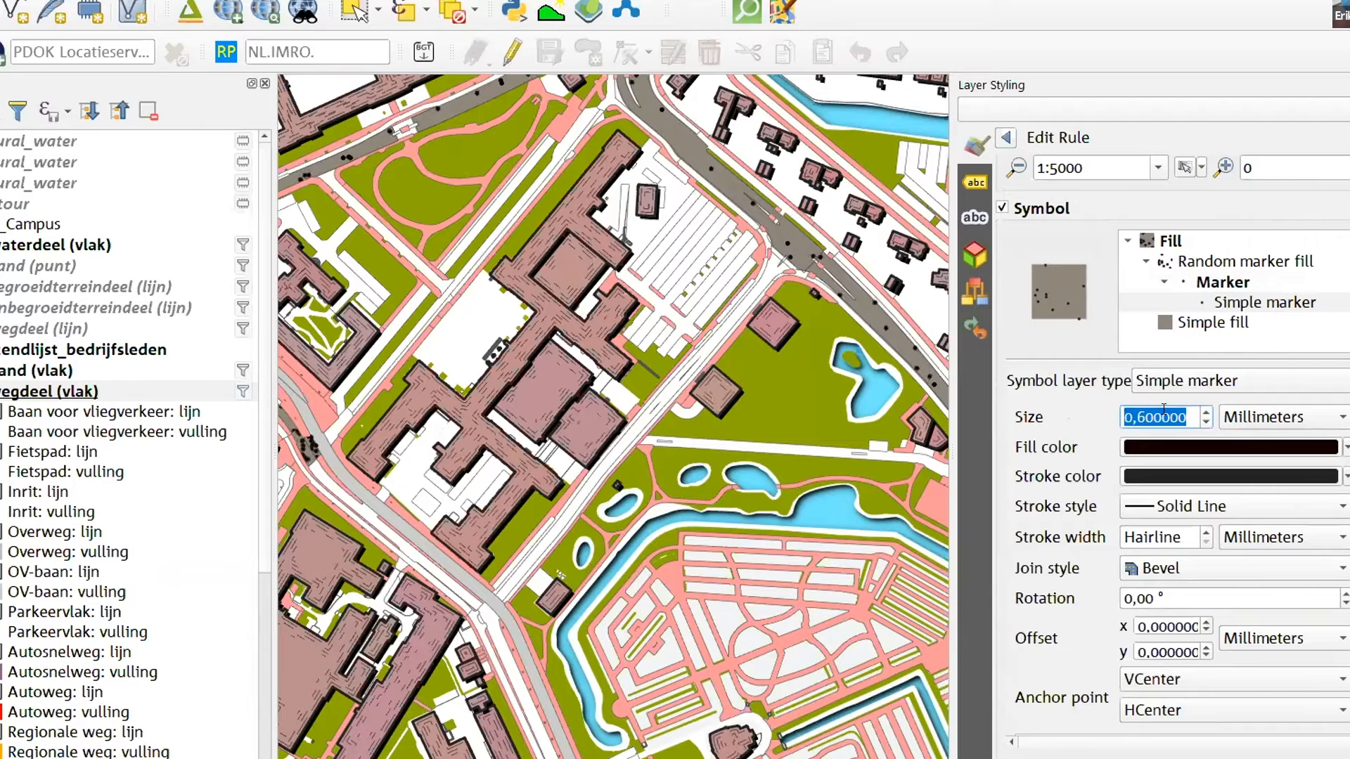
scroll(1164, 409, "up", 2)
scroll(1164, 409, "up", 1)
left_click(1189, 417)
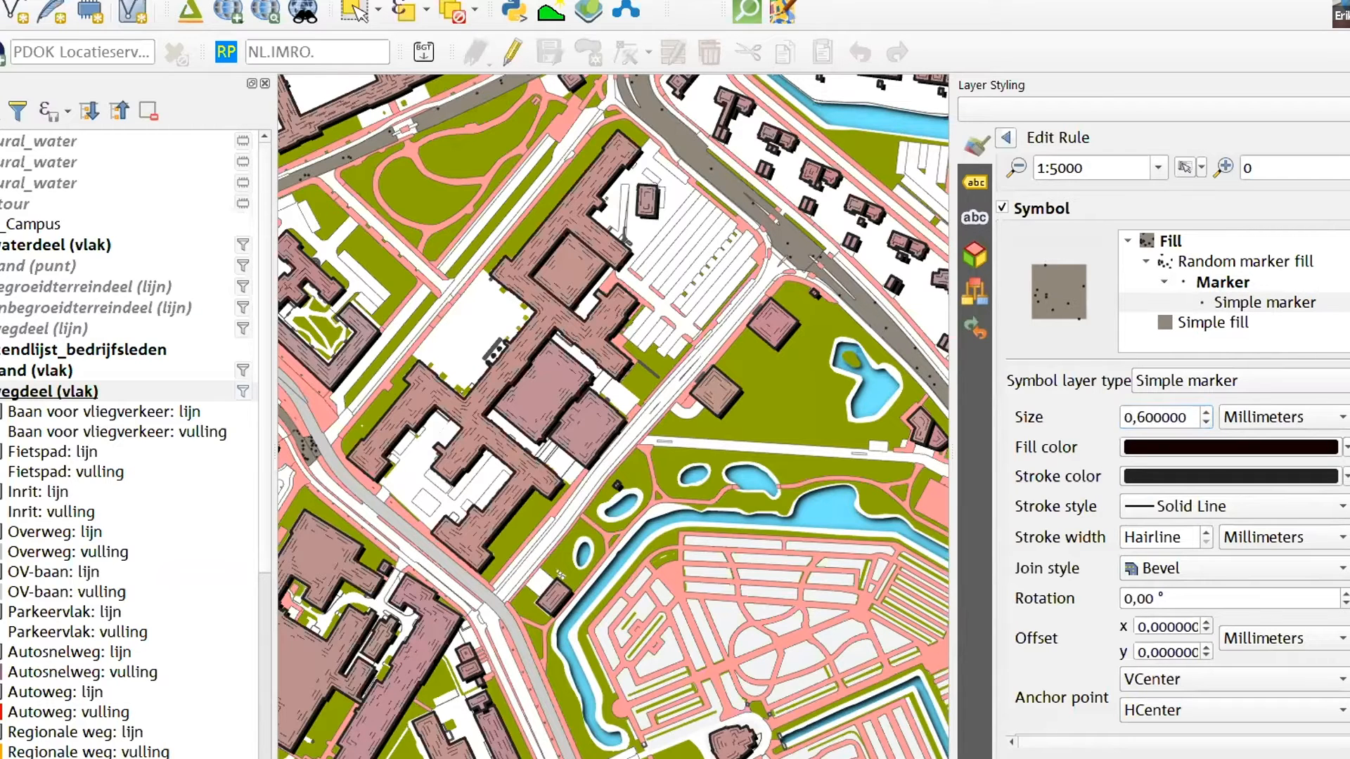
scroll(1180, 548, "down", 5)
scroll(1180, 548, "up", 4)
Switch the random marker fill to Density-based Count and set its point count to 1000
left_click(1193, 262)
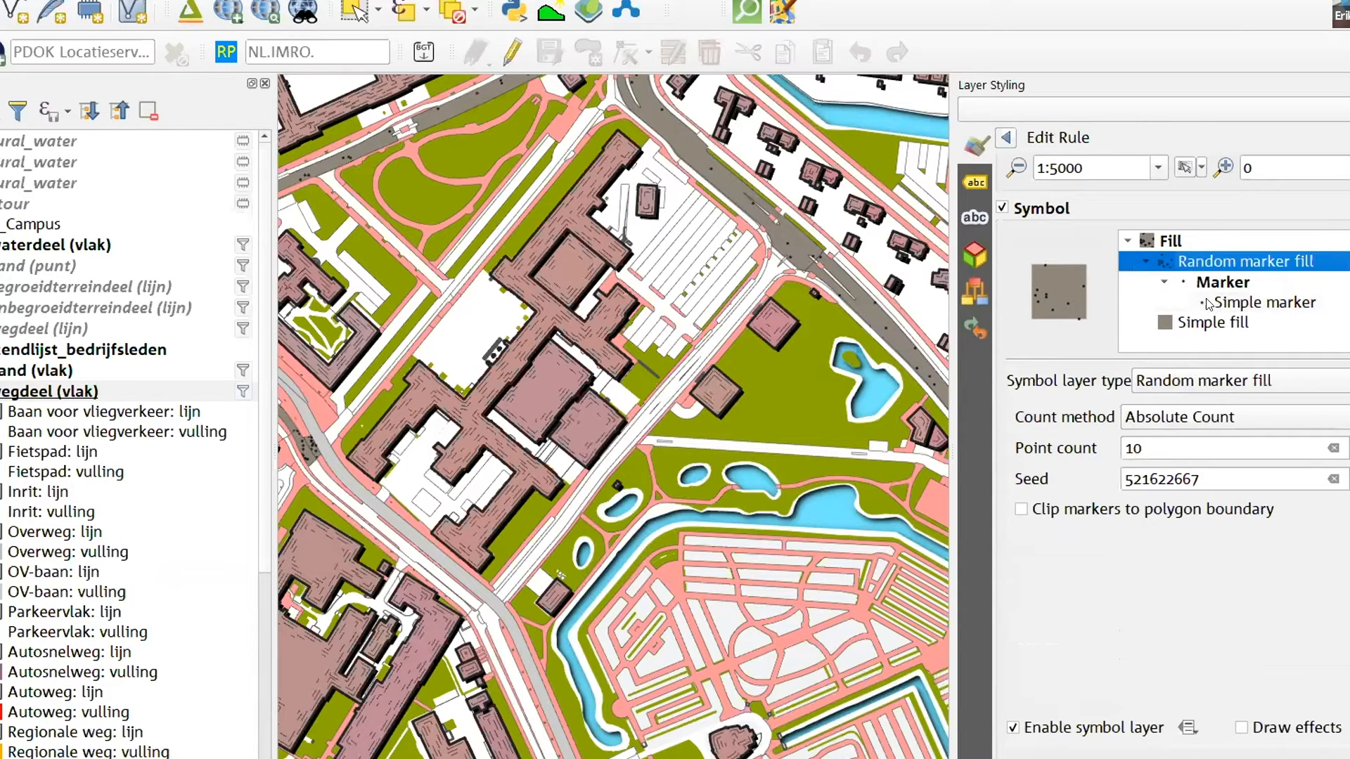
left_click(1149, 450)
left_click(1165, 421)
left_click(1164, 442)
left_click(1160, 440)
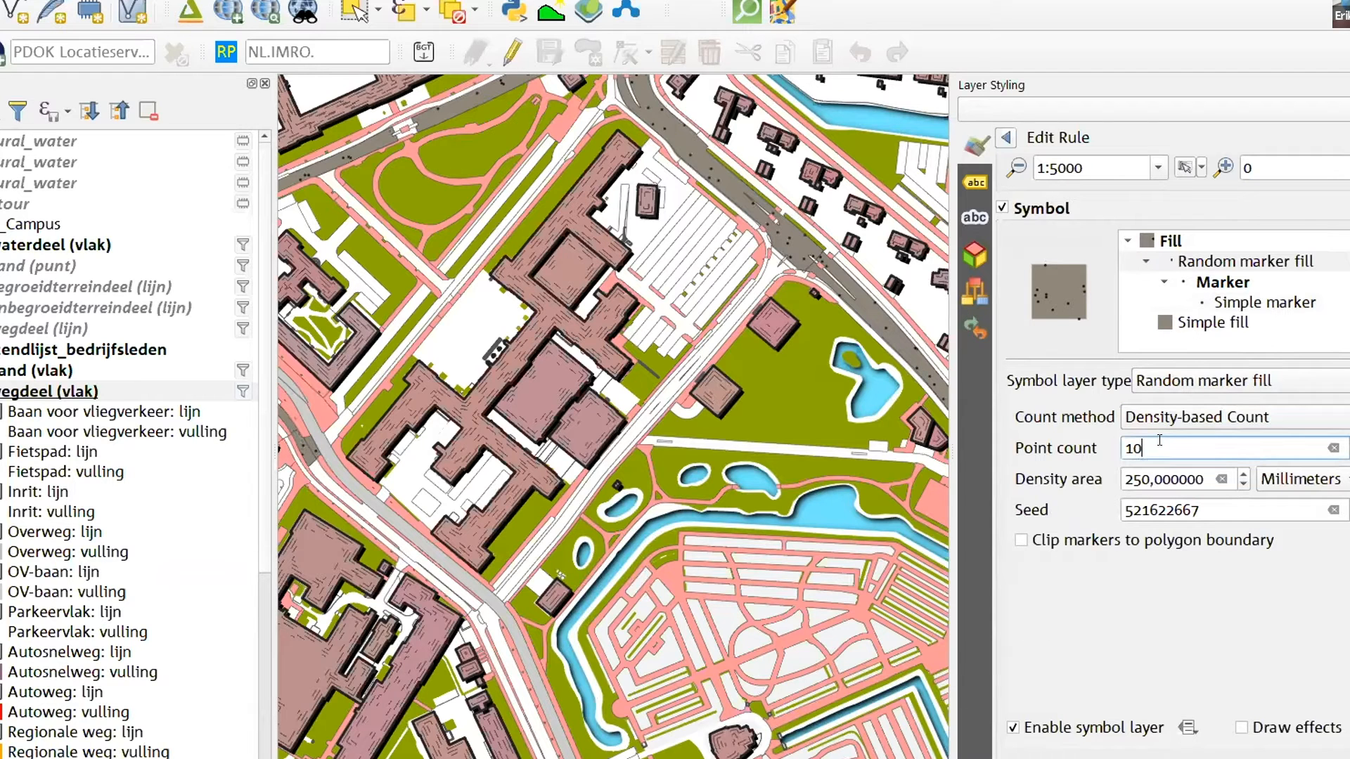
type("0")
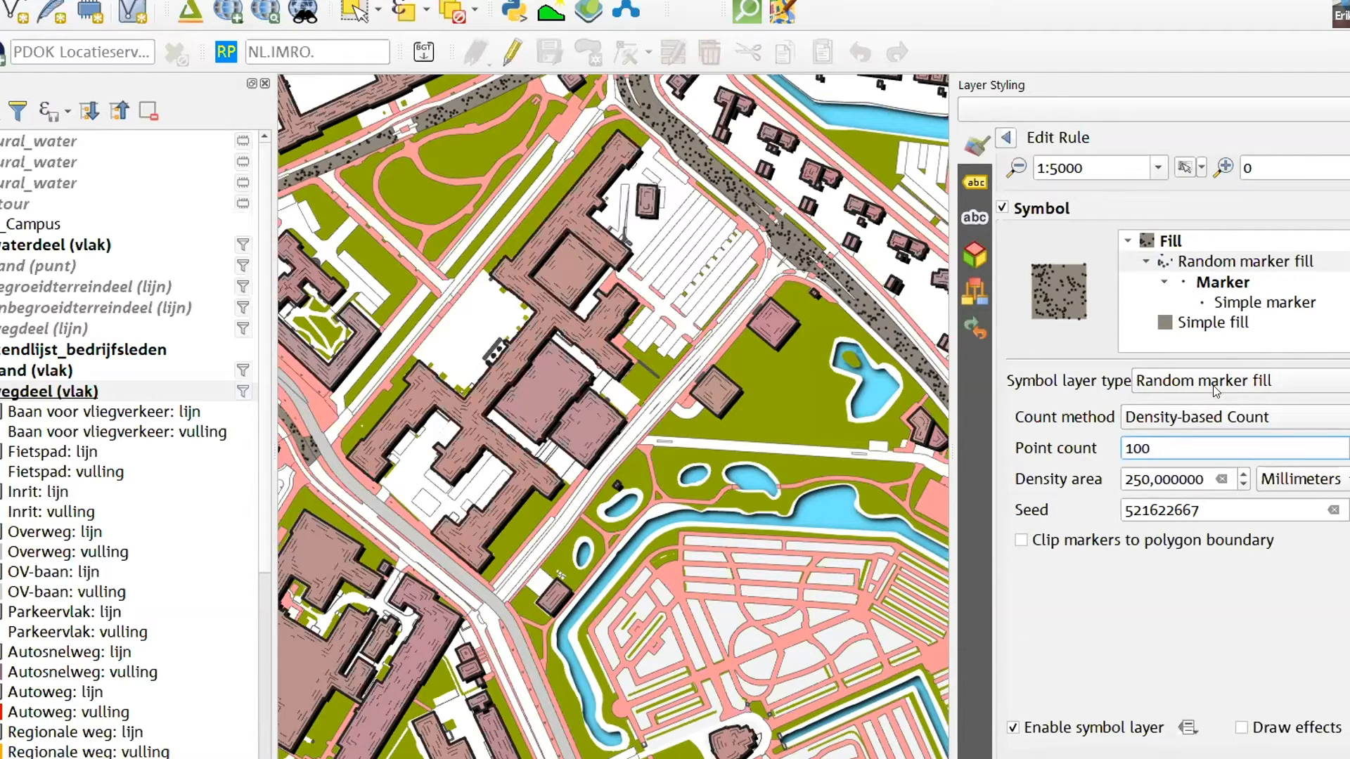
type("0")
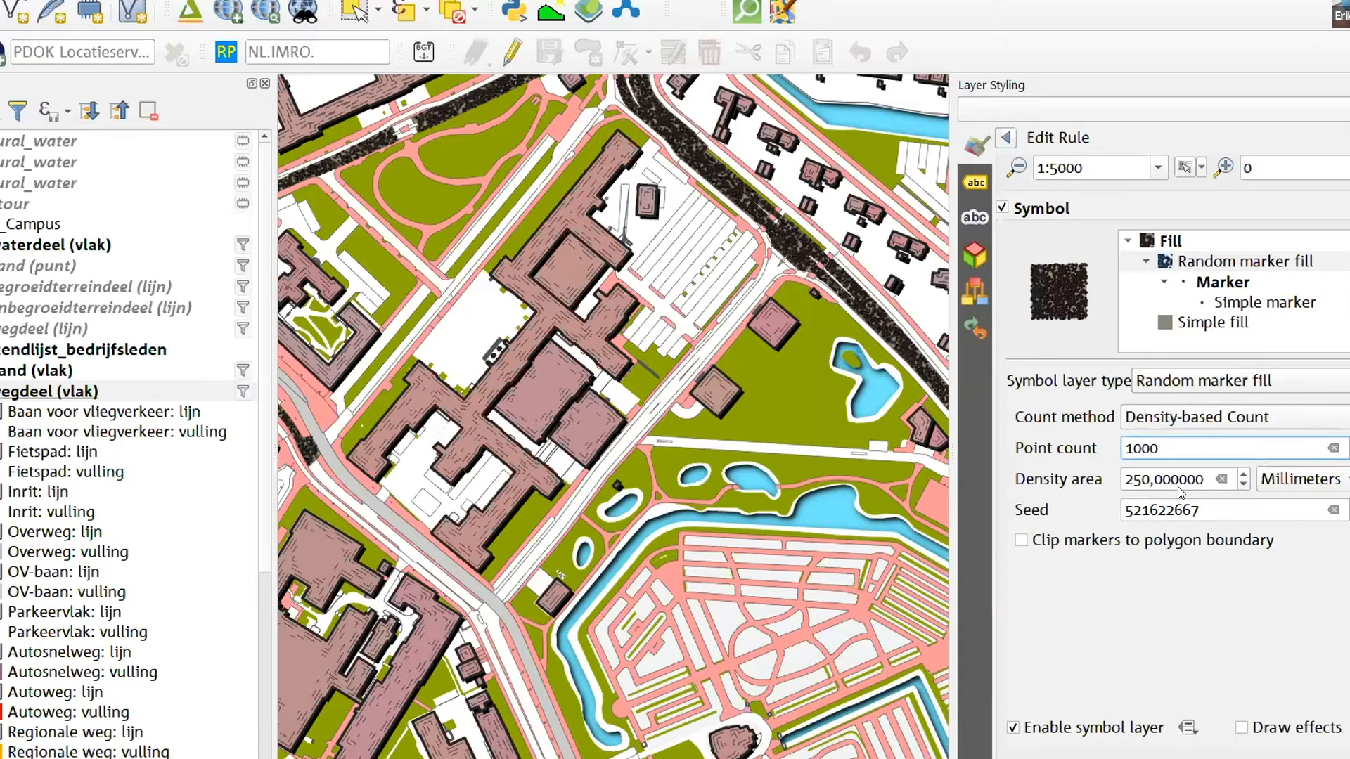
Reduce the simple marker's size to 0.2 millimetres and check the speckled texture on the neighbouring regional roads
left_click(1214, 304)
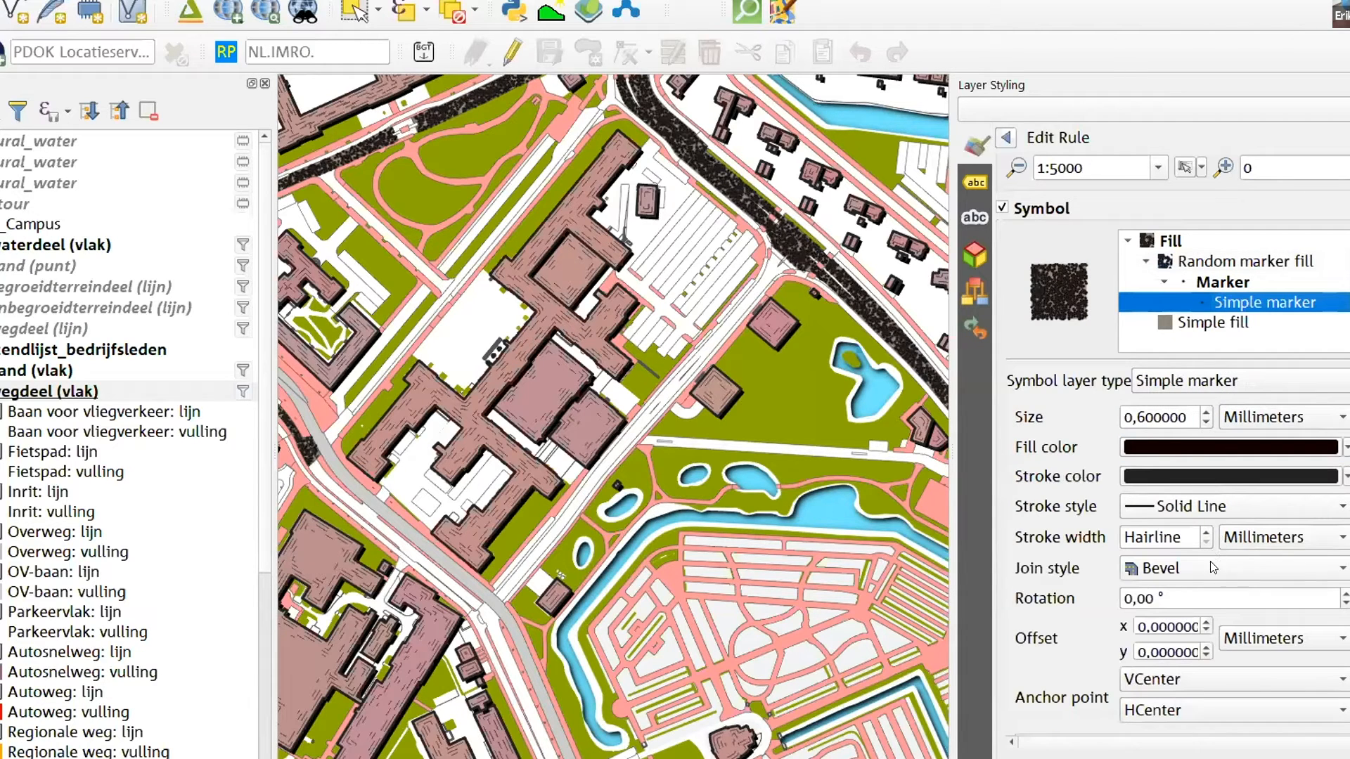
left_click(1165, 416)
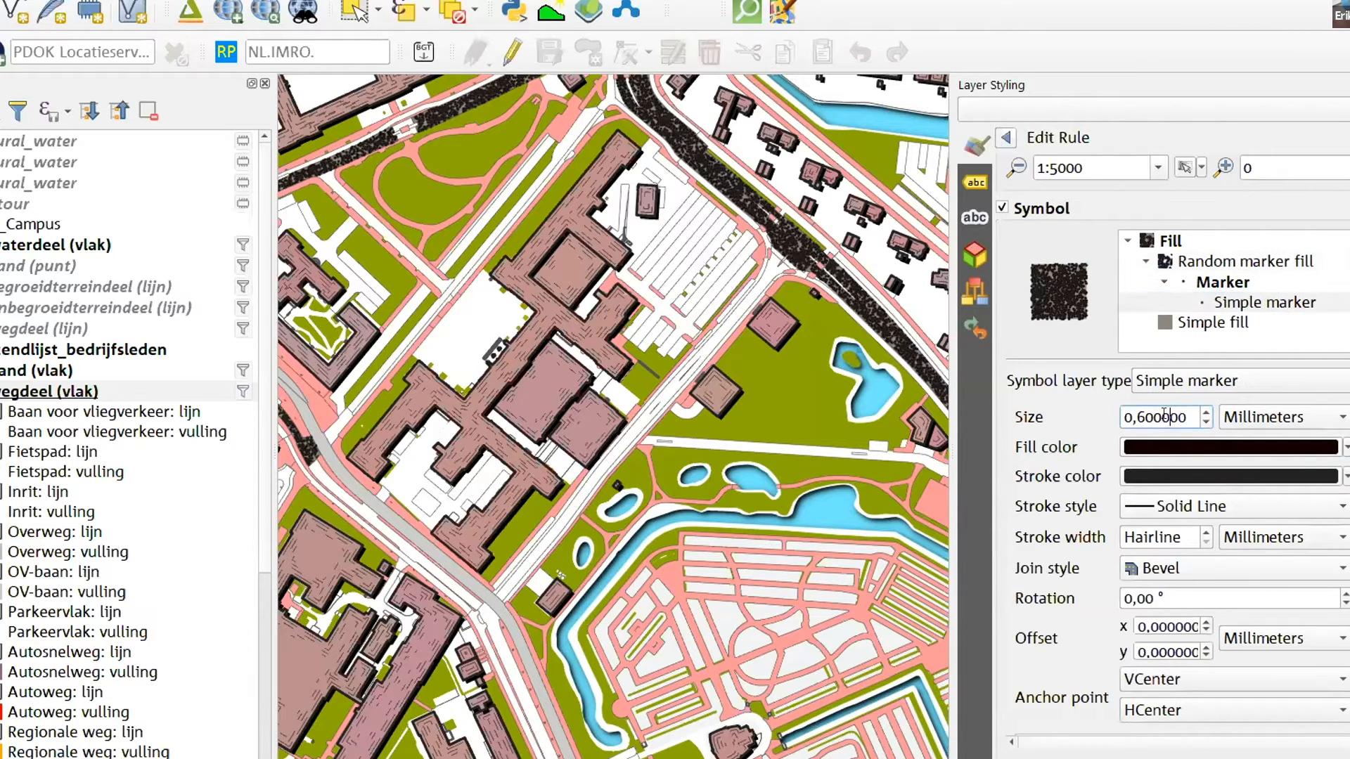
scroll(1164, 416, "down", 3)
scroll(1164, 415, "up", 1)
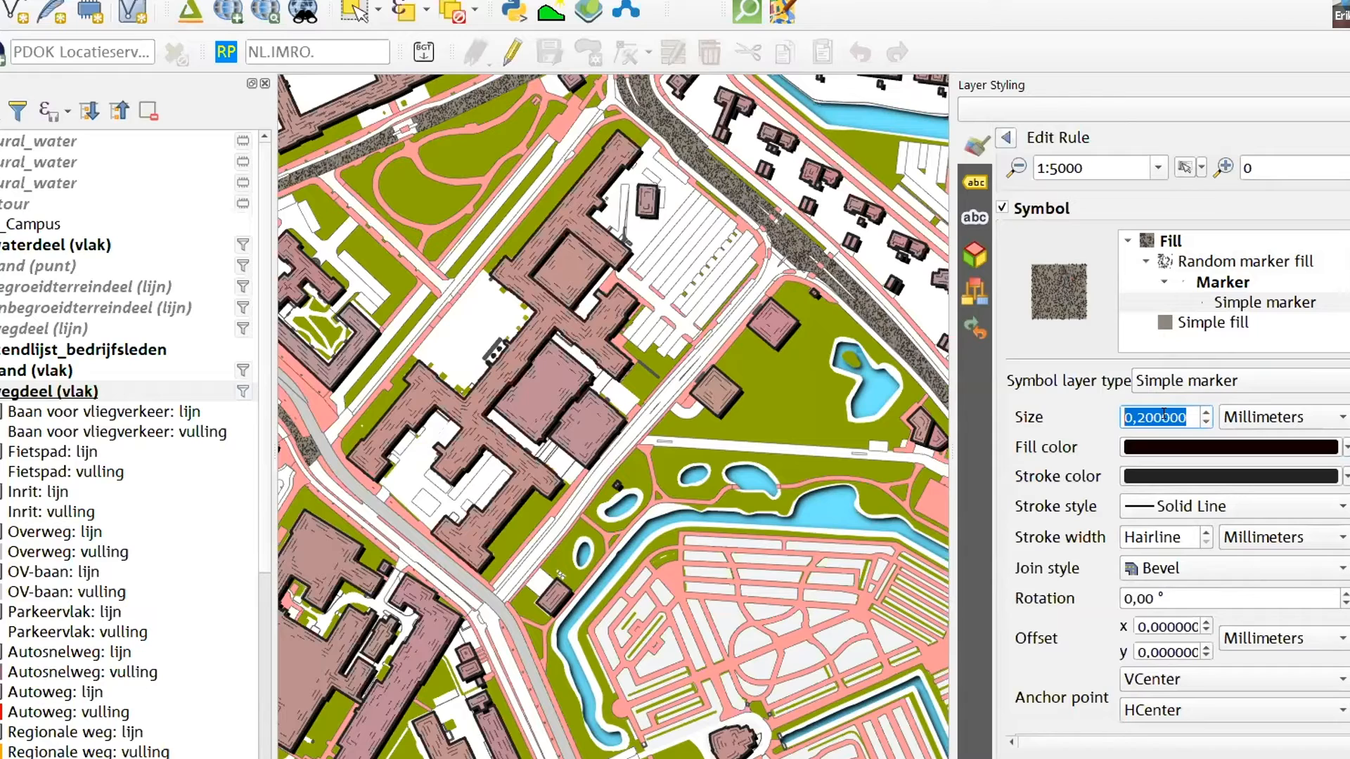
left_click_drag(738, 204, 849, 358)
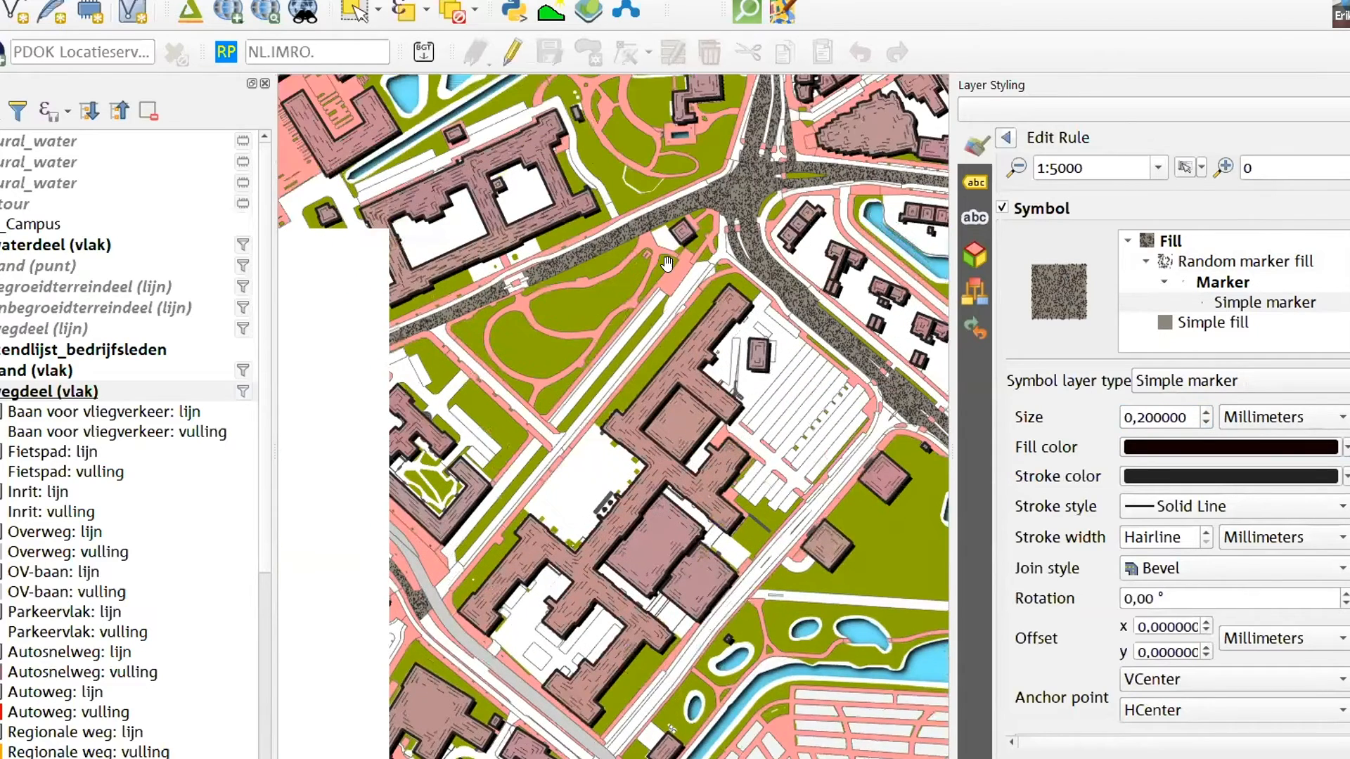
left_click_drag(667, 263, 694, 300)
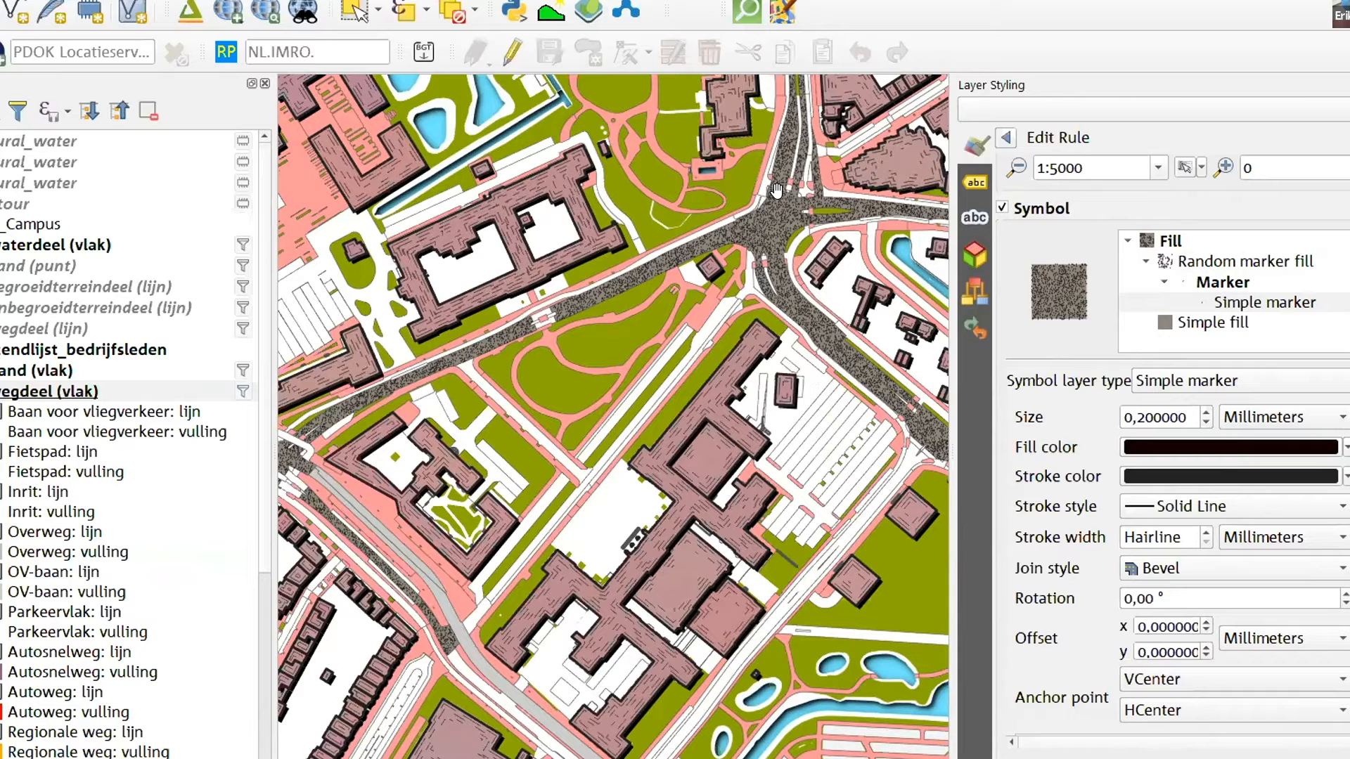
Collapse the random marker fill in the symbol's layer tree and bring up its settings for review
left_click(1146, 261)
left_click(1192, 283)
left_click(1212, 264)
left_click(1208, 283)
left_click(1211, 262)
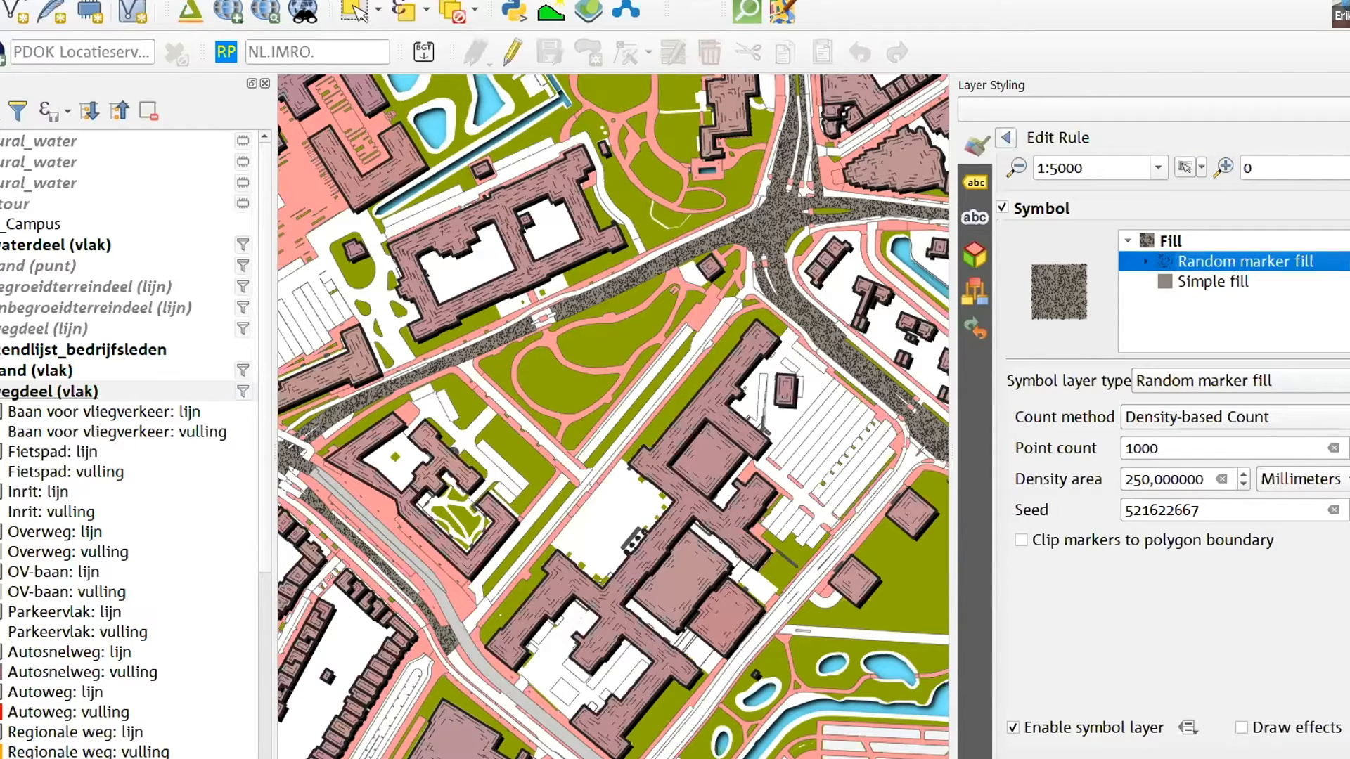
mouse_move(376, 758)
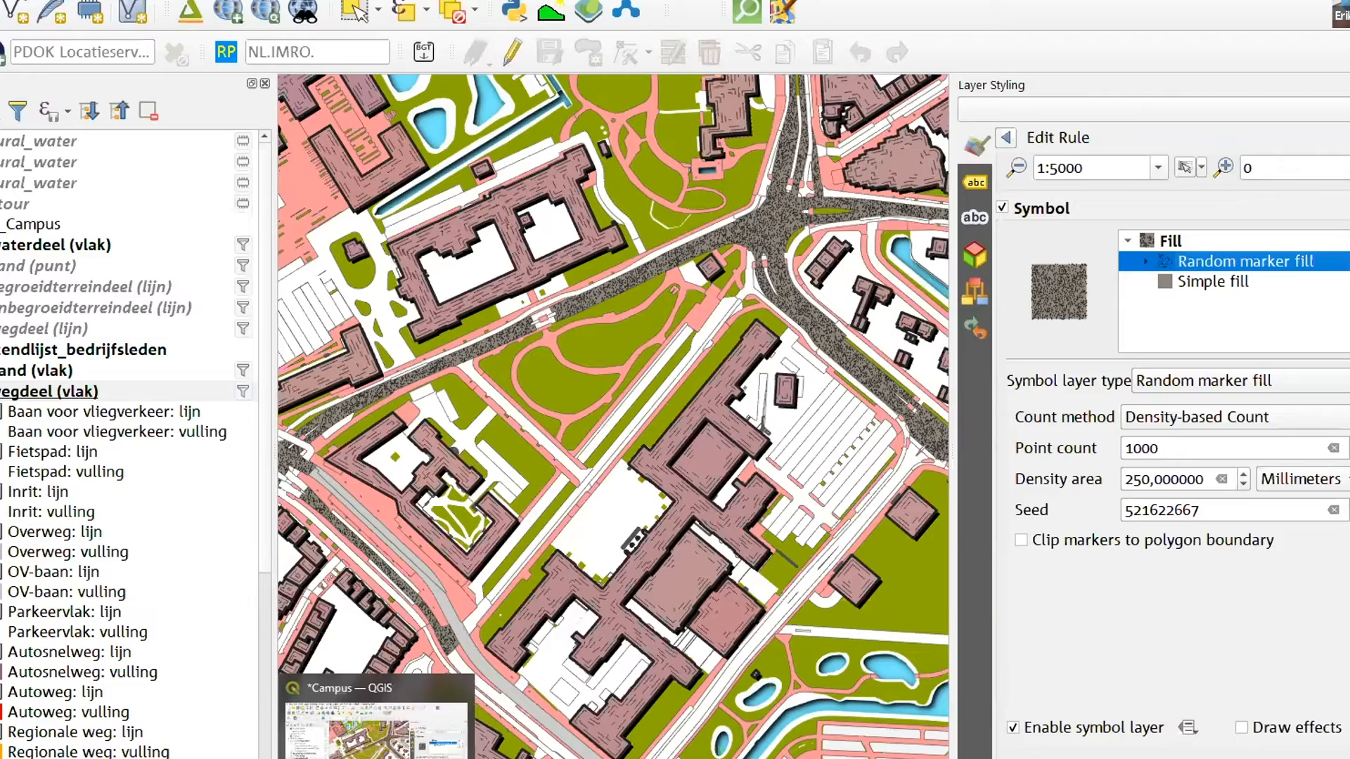
Start a second QGIS Desktop 3.14.16 session alongside the open Campus project
left_click(376, 758)
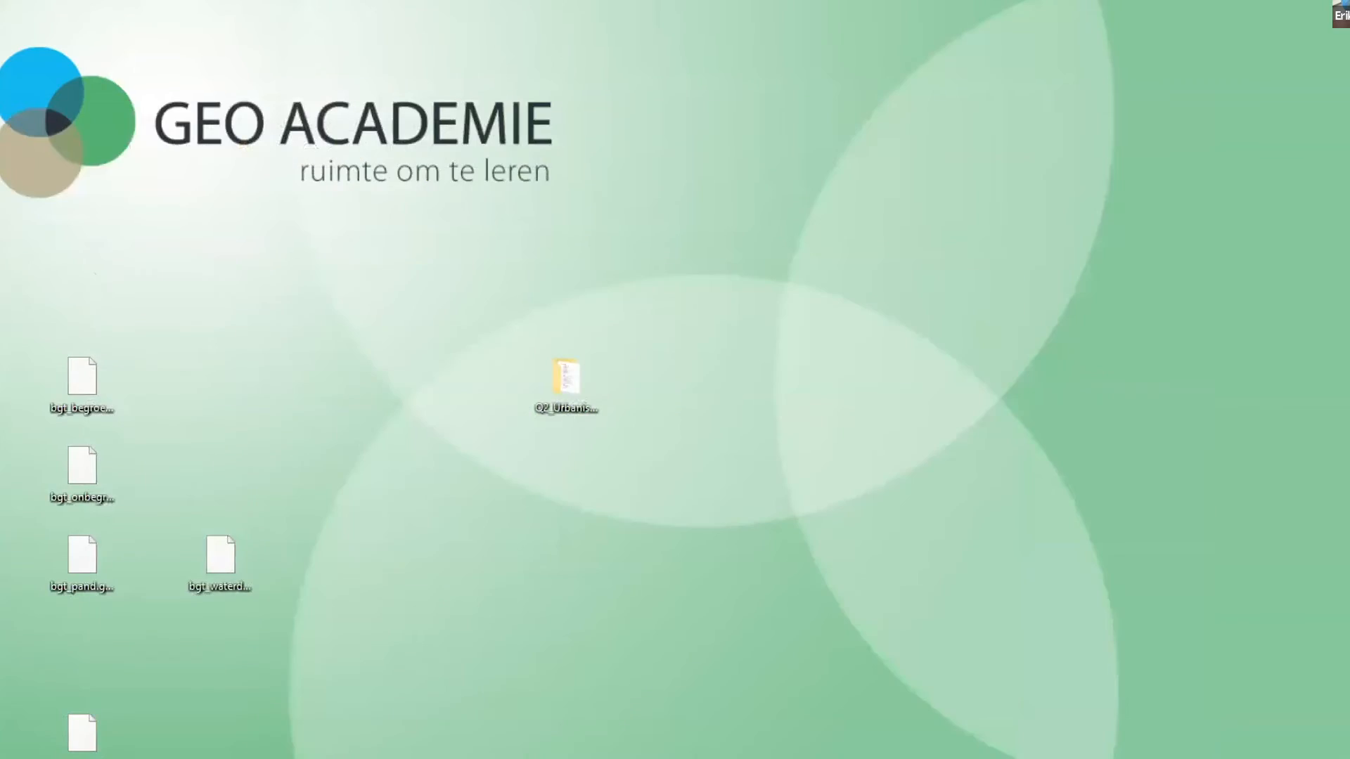
left_click(376, 758)
right_click(376, 758)
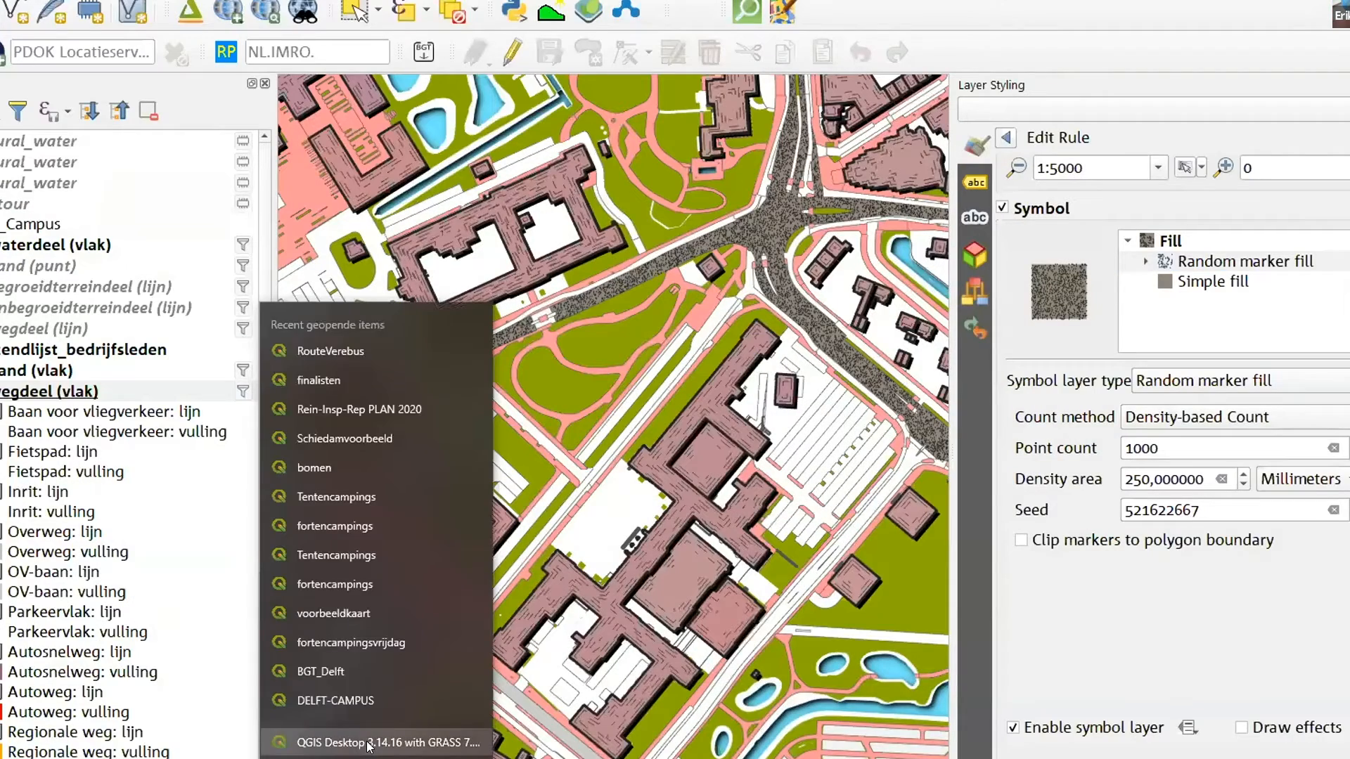
left_click(362, 739)
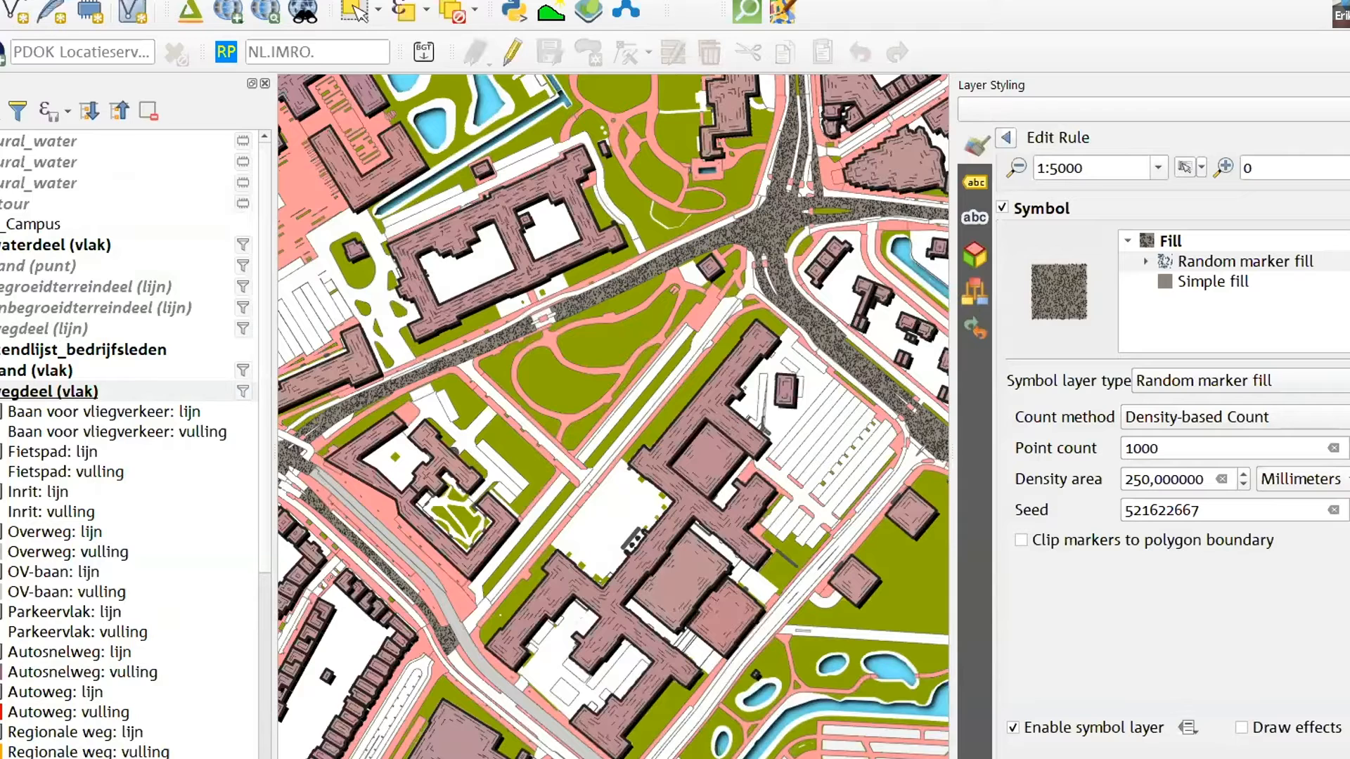
mouse_move(376, 758)
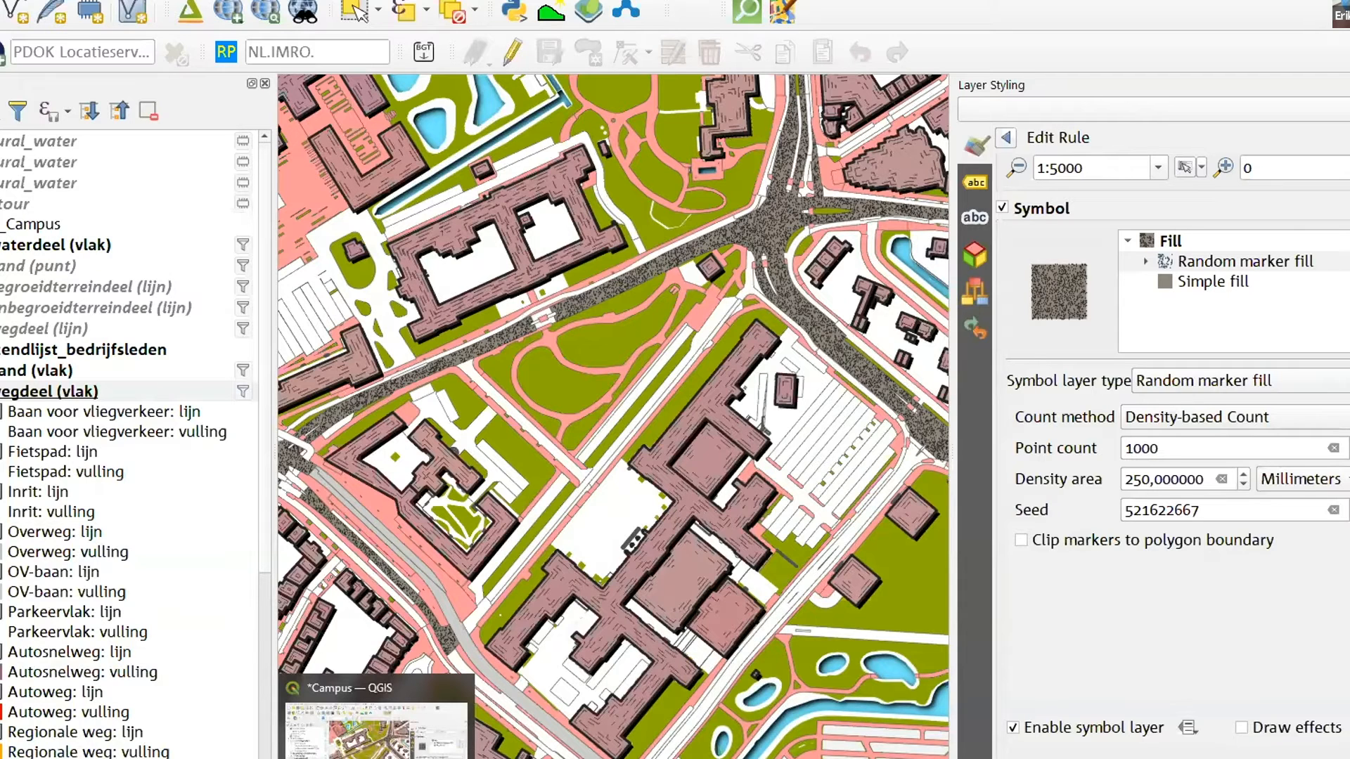
mouse_move(204, 758)
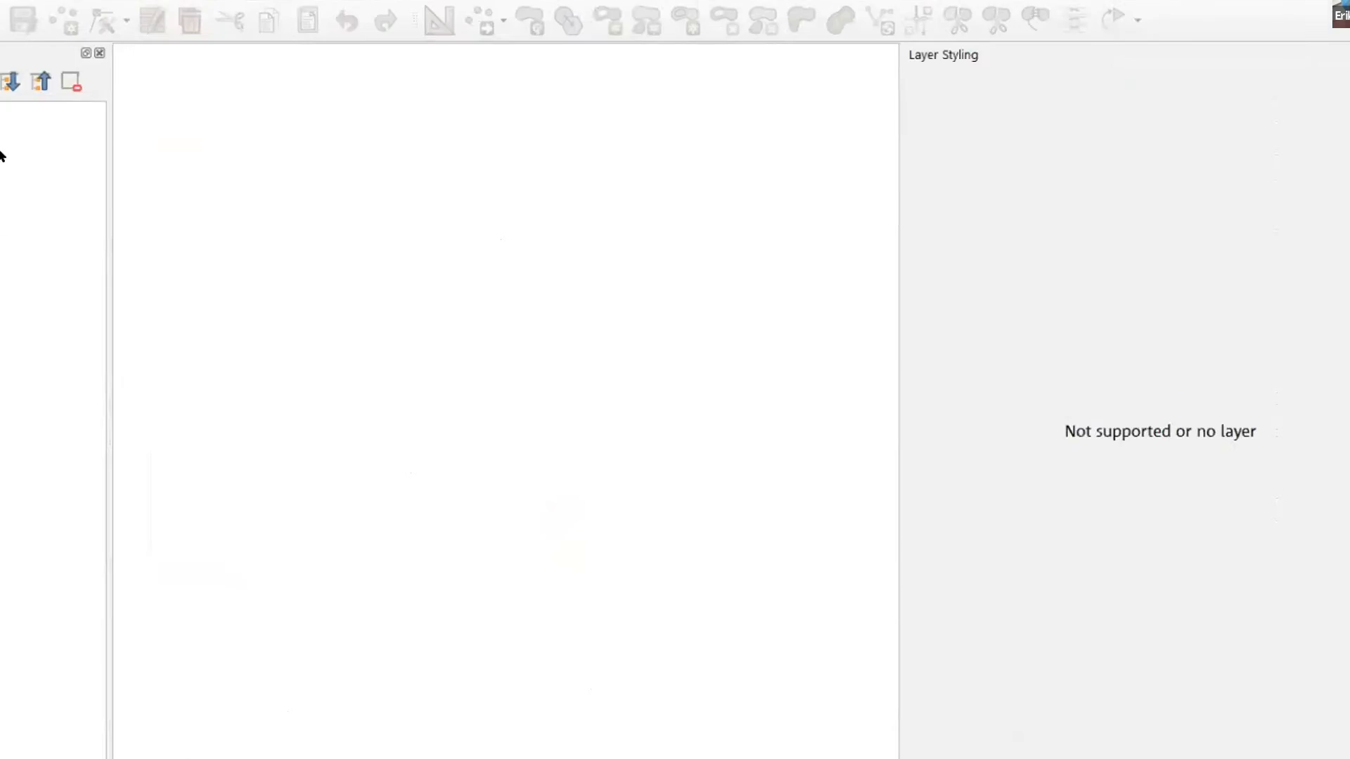
Open the recently used Driemanspolder.qgz project from the GeoAcademie geobusje evenement folder
left_click(0, 0)
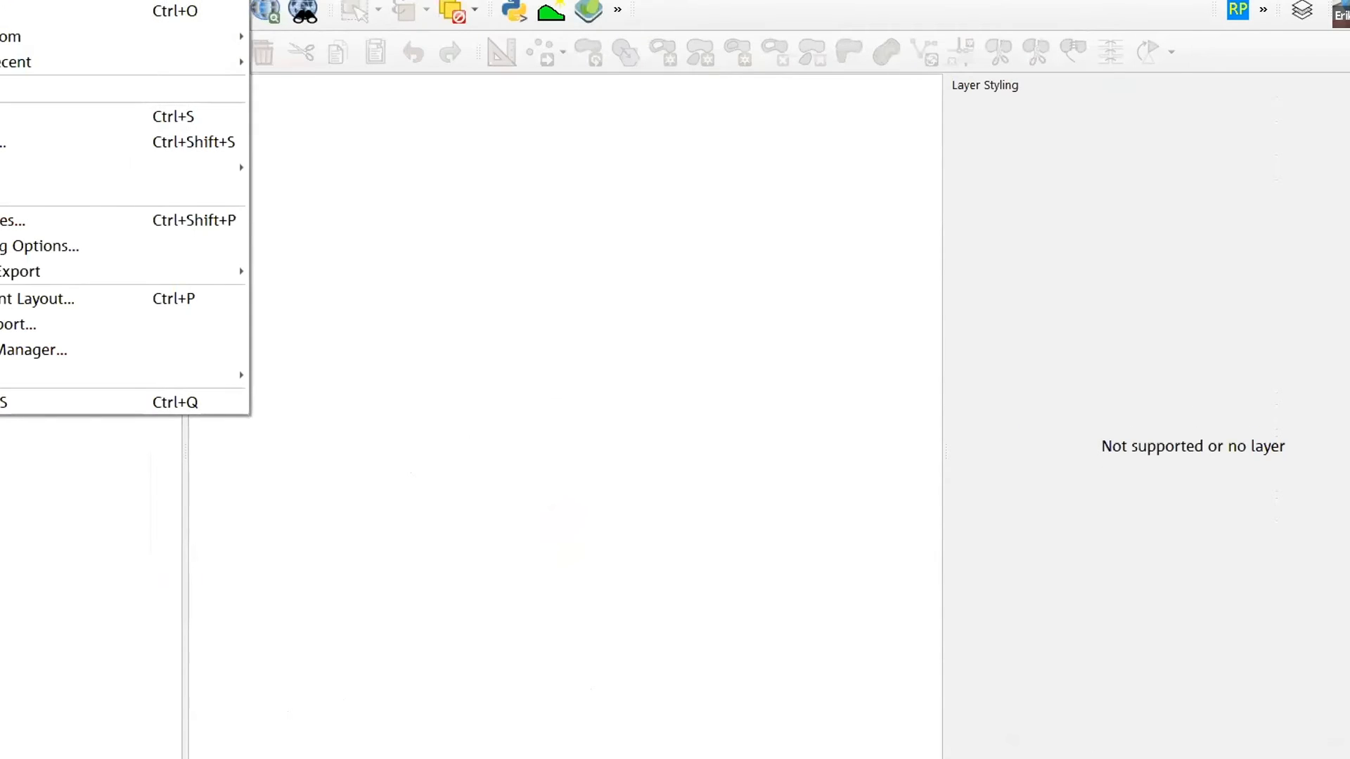
mouse_move(15, 62)
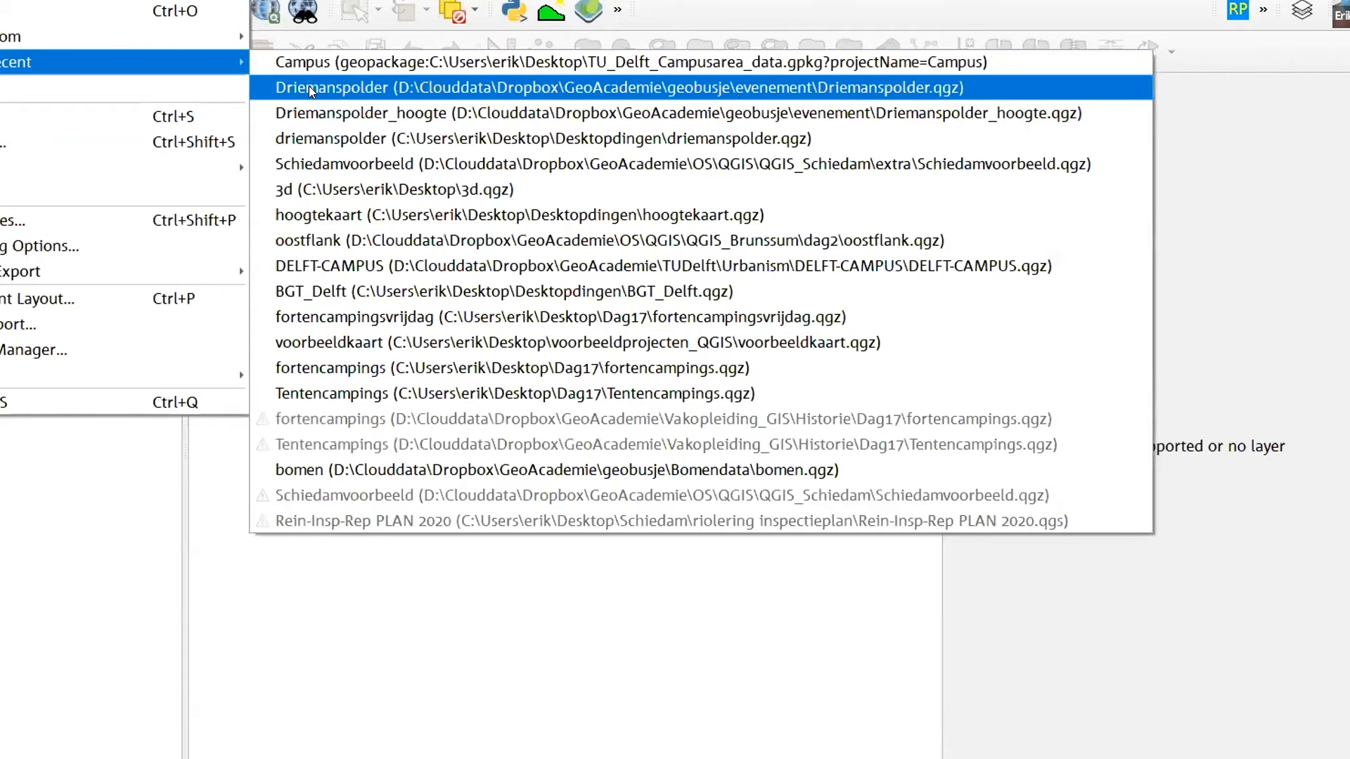
left_click(309, 86)
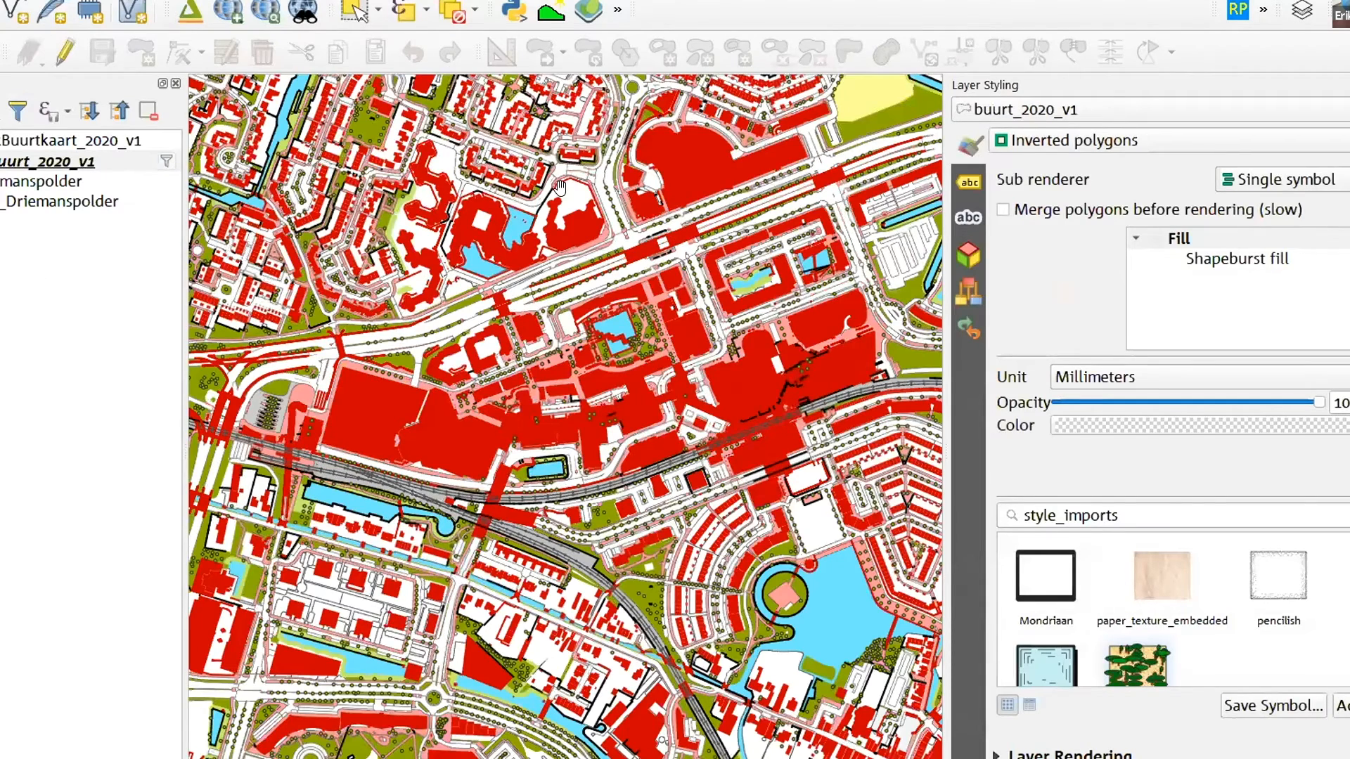
Focus the map on the residential blocks around Charlotteplaats and display them in the illustrated Driemanspolder styling
left_click_drag(738, 502, 747, 478)
left_click_drag(605, 502, 624, 422)
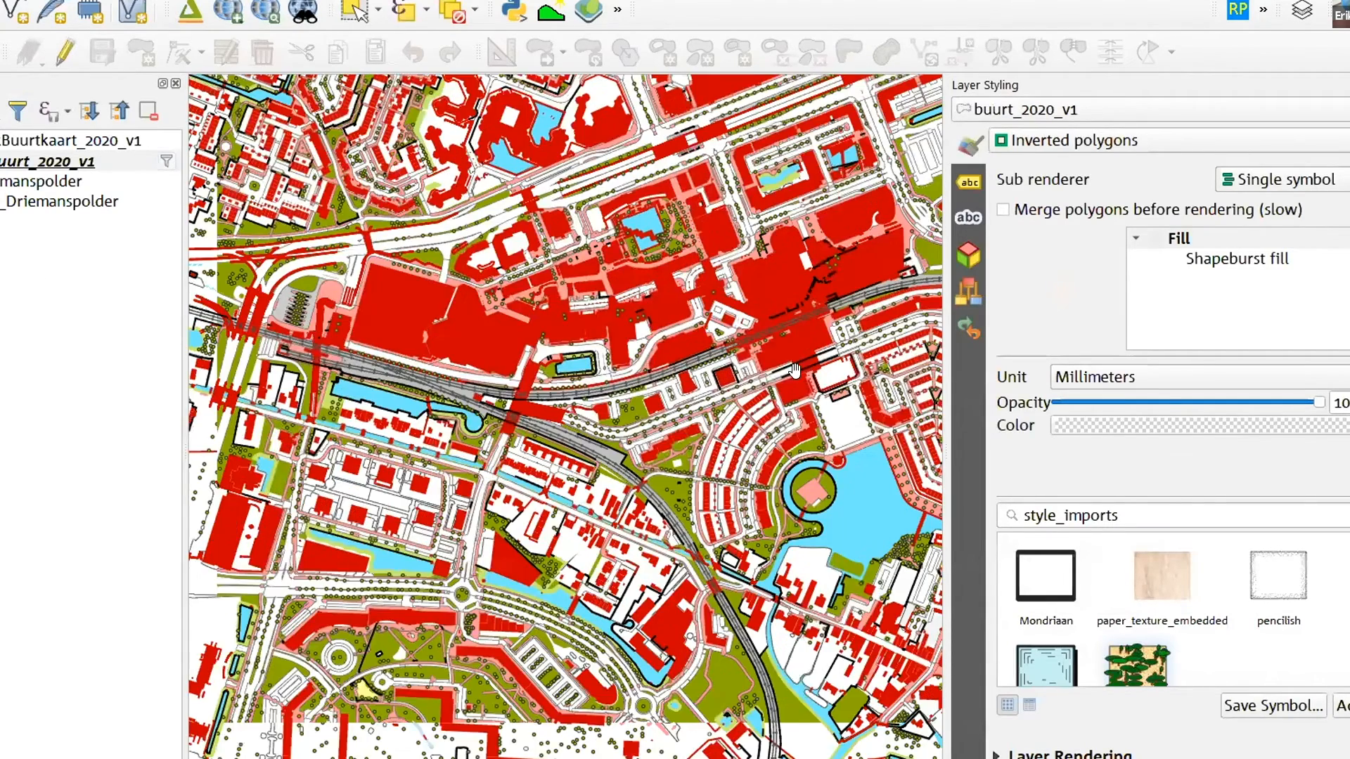
left_click_drag(548, 633, 630, 435)
scroll(631, 436, "up", 1)
scroll(631, 436, "up", 3)
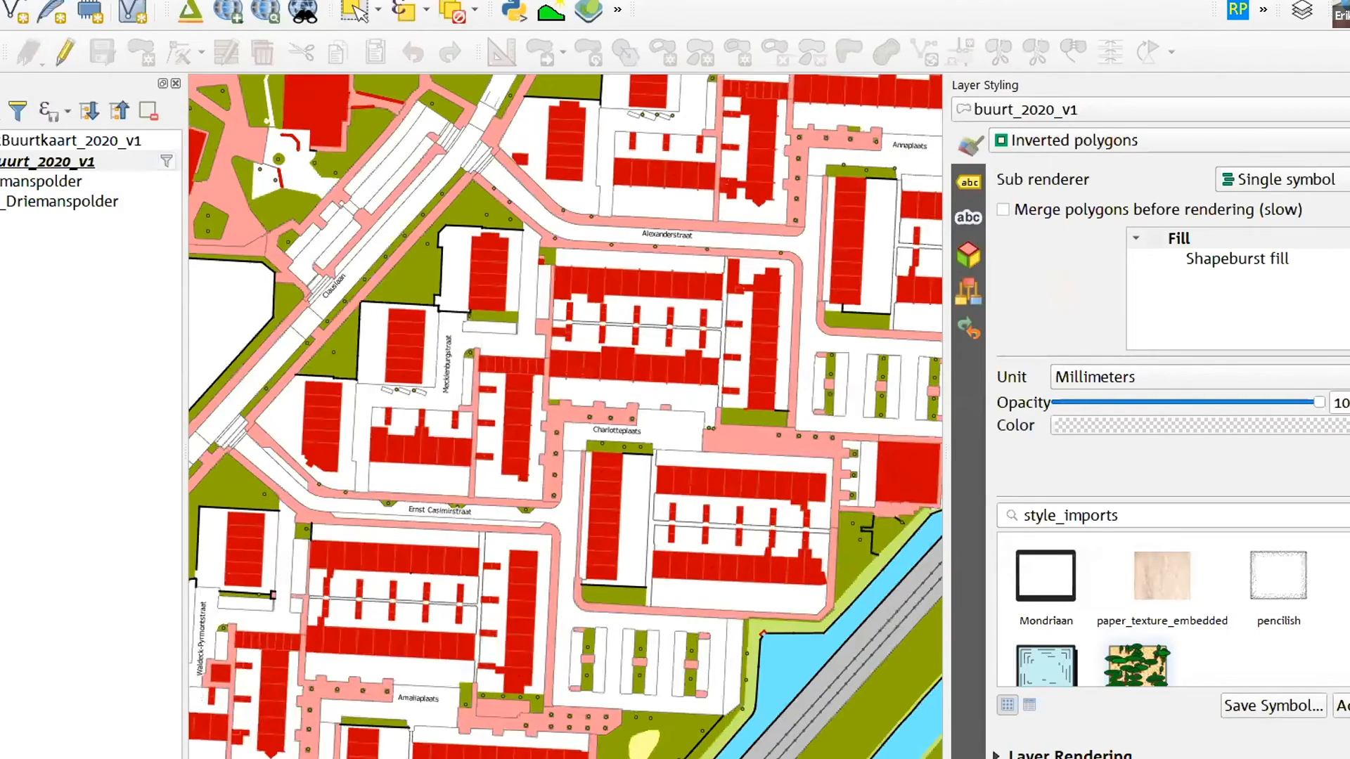
left_click(1, 162)
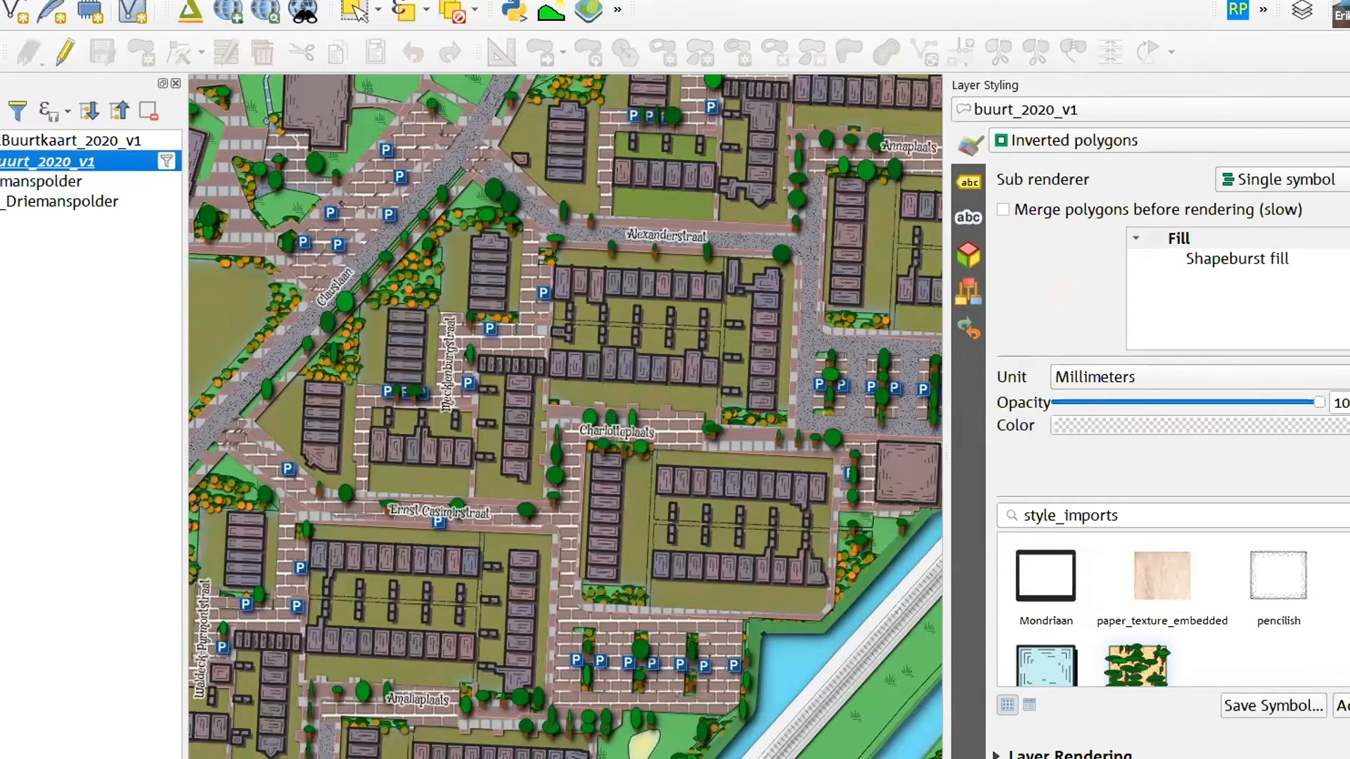
Examine the illustrated buildings, brick paving, speckled roads, trees and parking symbols around Claus­laan, Ernst Casimirstraat and Johan Willem Frisostraat
left_click_drag(386, 337, 610, 336)
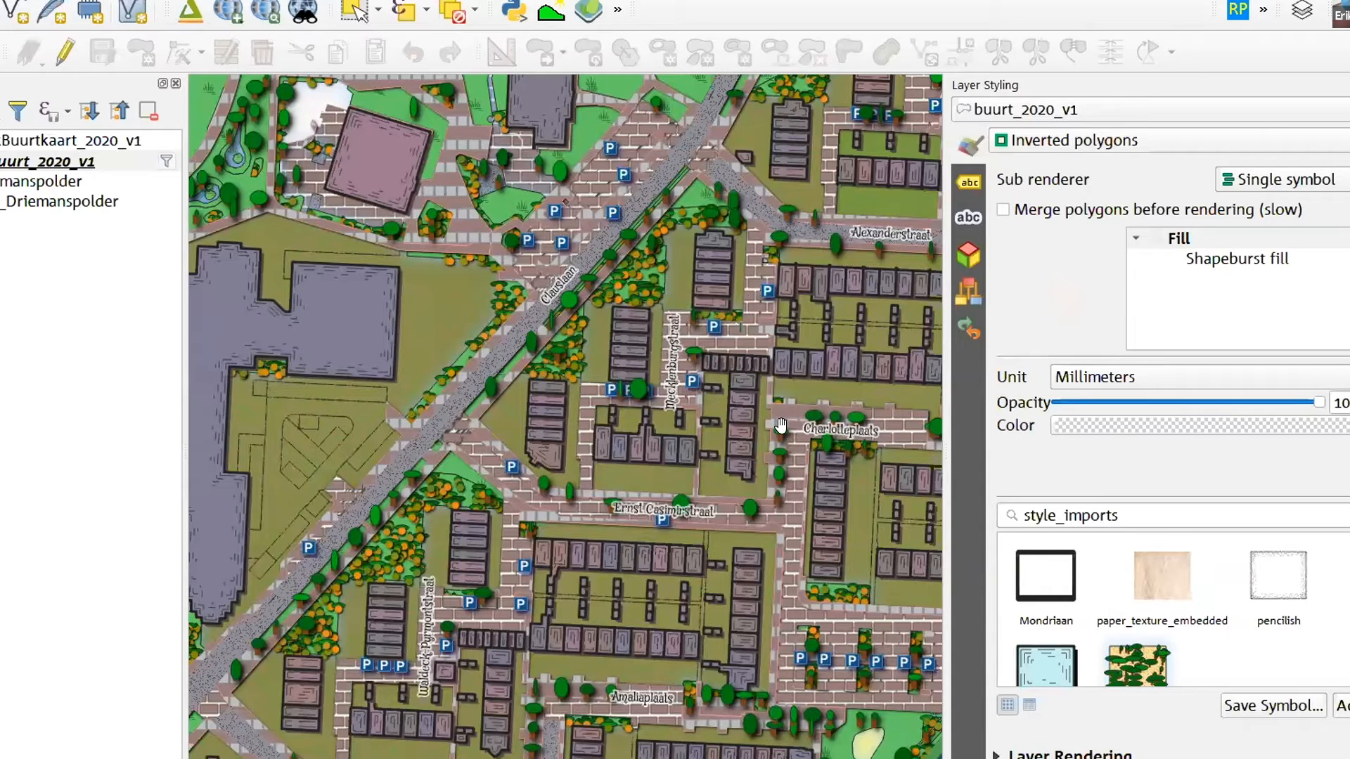
left_click_drag(528, 352, 539, 346)
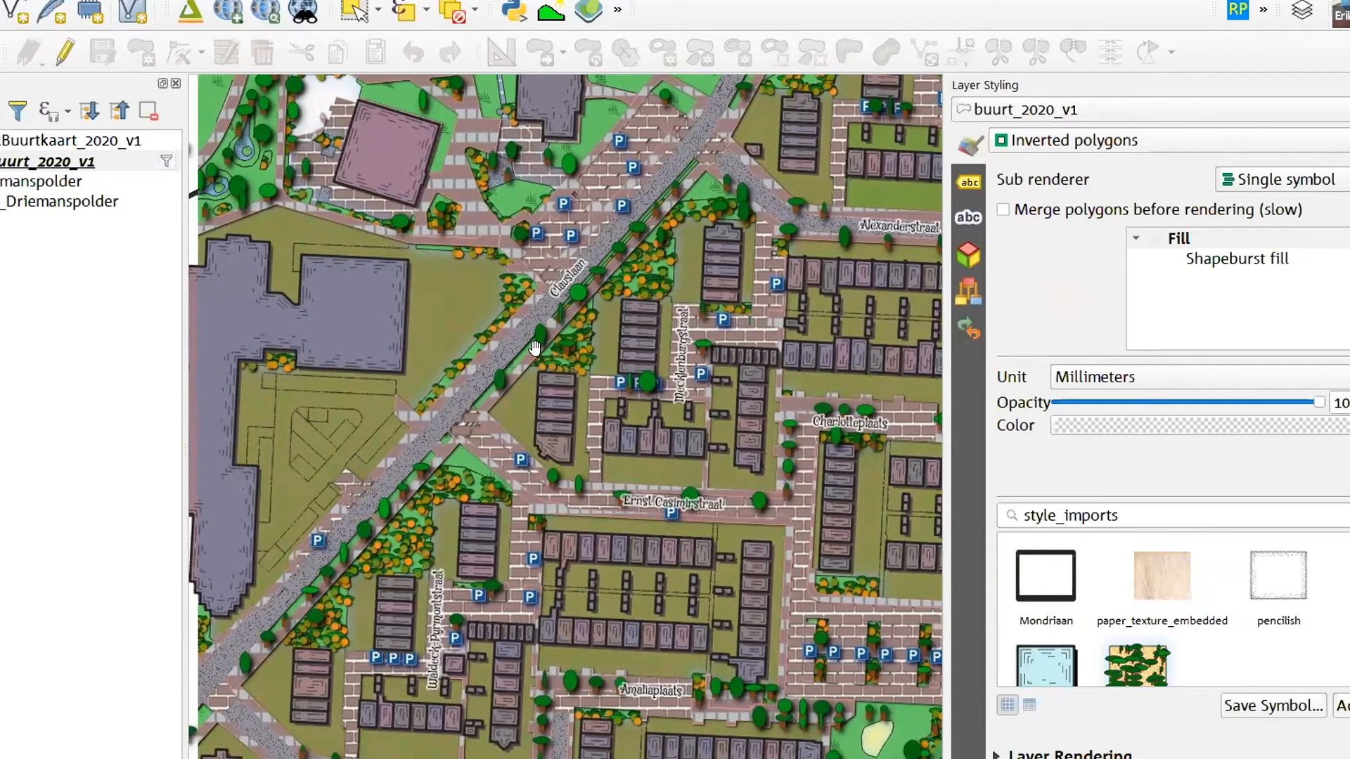
left_click_drag(589, 268, 669, 253)
left_click_drag(603, 520, 354, 562)
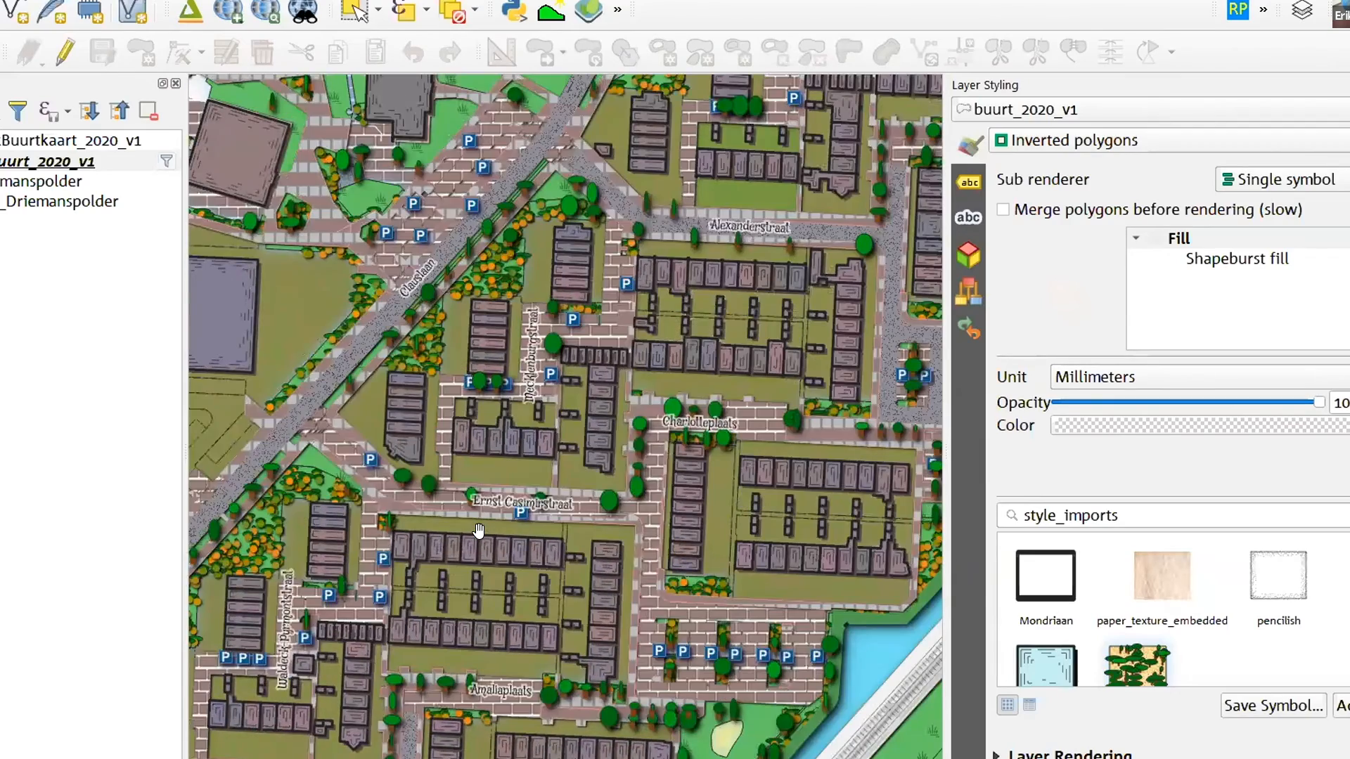
left_click_drag(492, 636, 692, 540)
left_click_drag(572, 594, 753, 492)
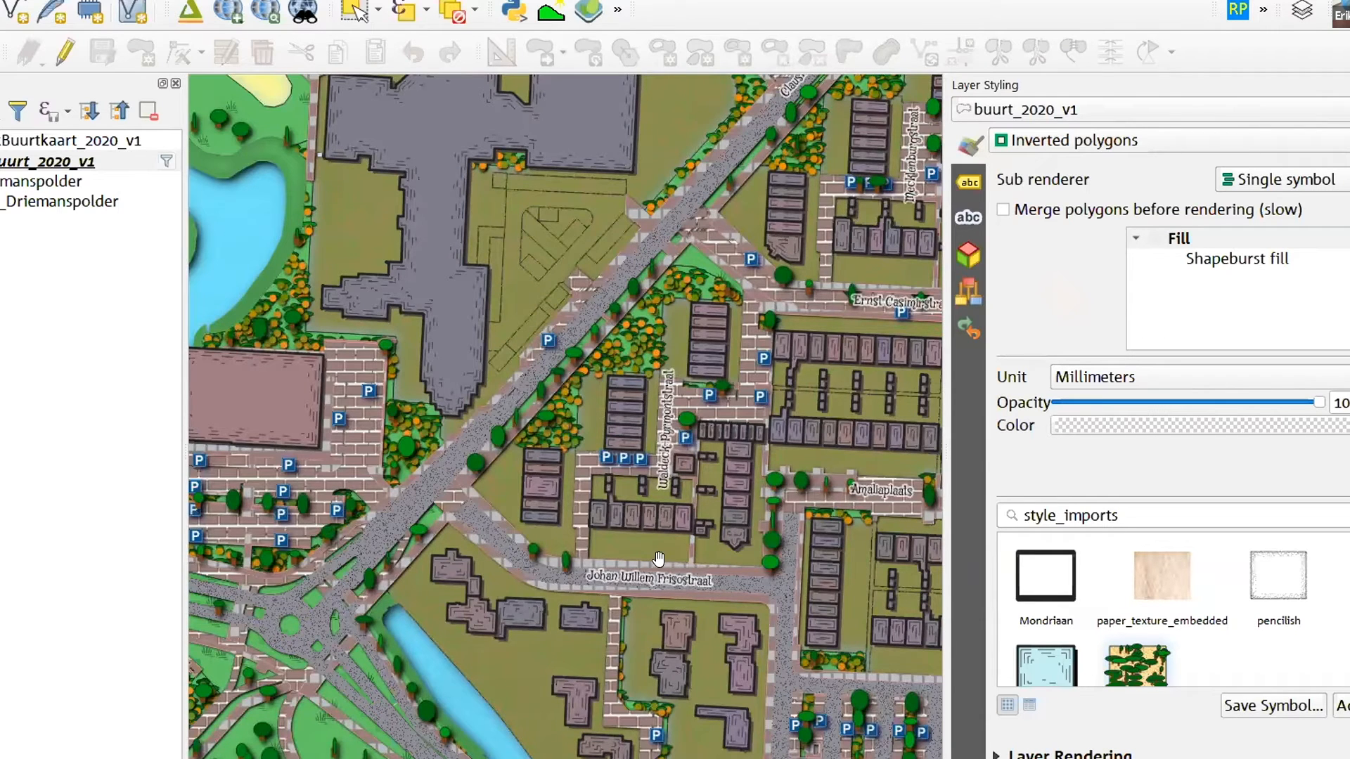
left_click_drag(735, 584, 387, 377)
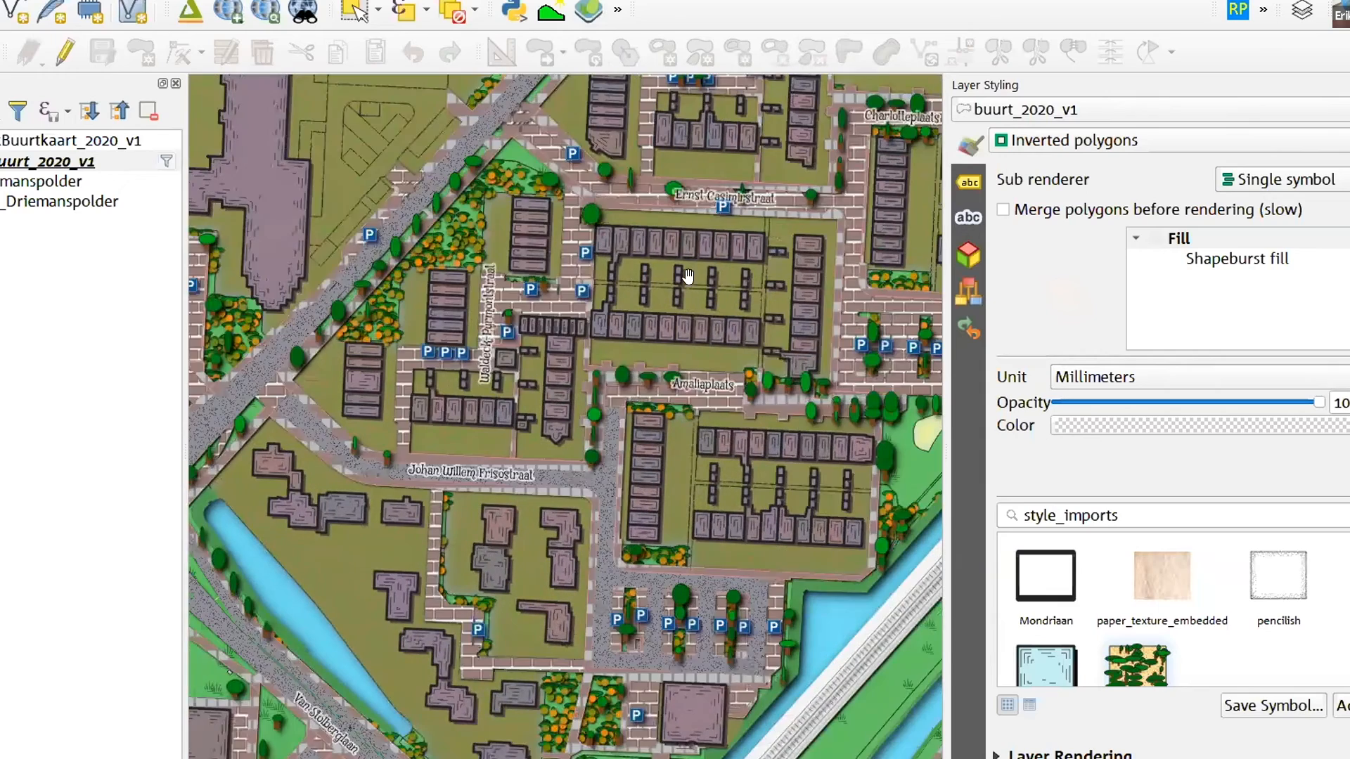
left_click_drag(626, 422, 559, 525)
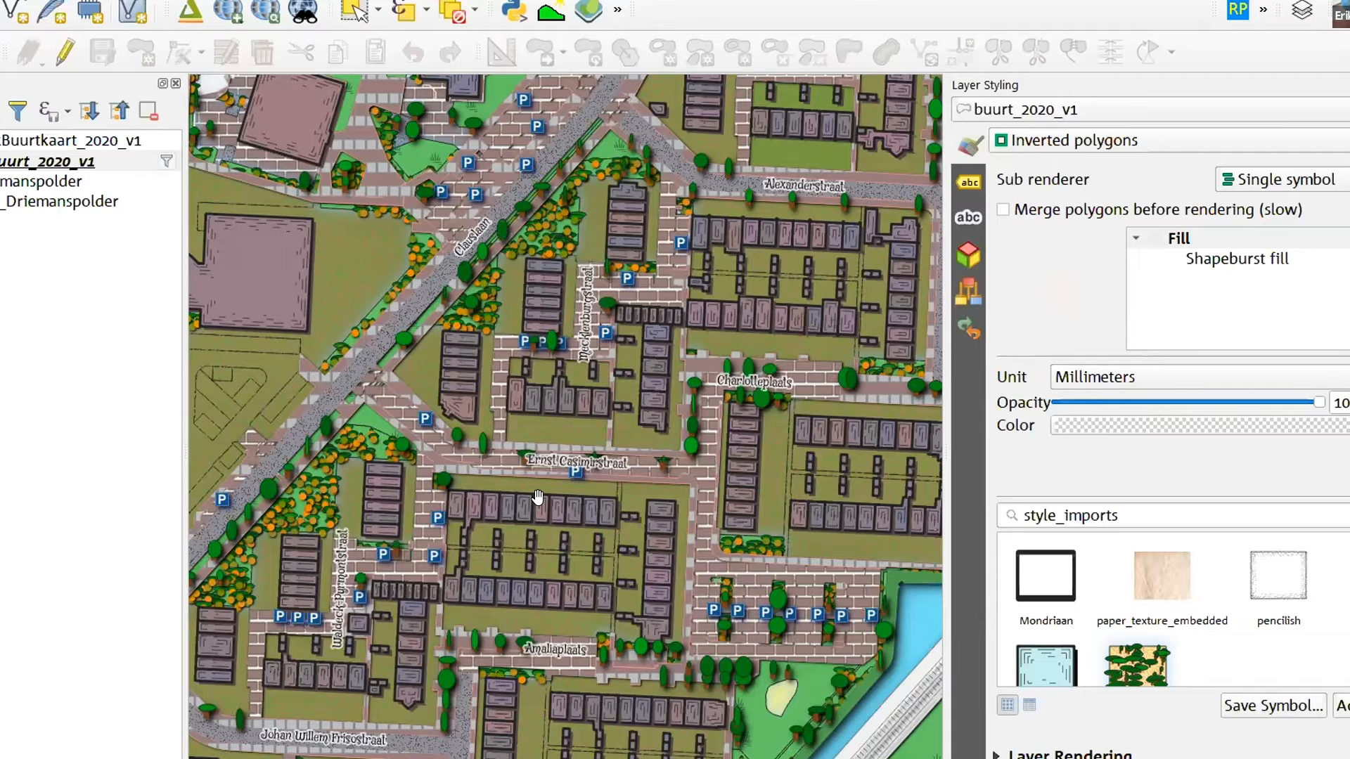
Hide the buurt_2020_v1 and openbareruimtelabel (punt) layers and show the darkening buurt_2020_v1 kopie layer in the Driemanspolder group
left_click(1, 162)
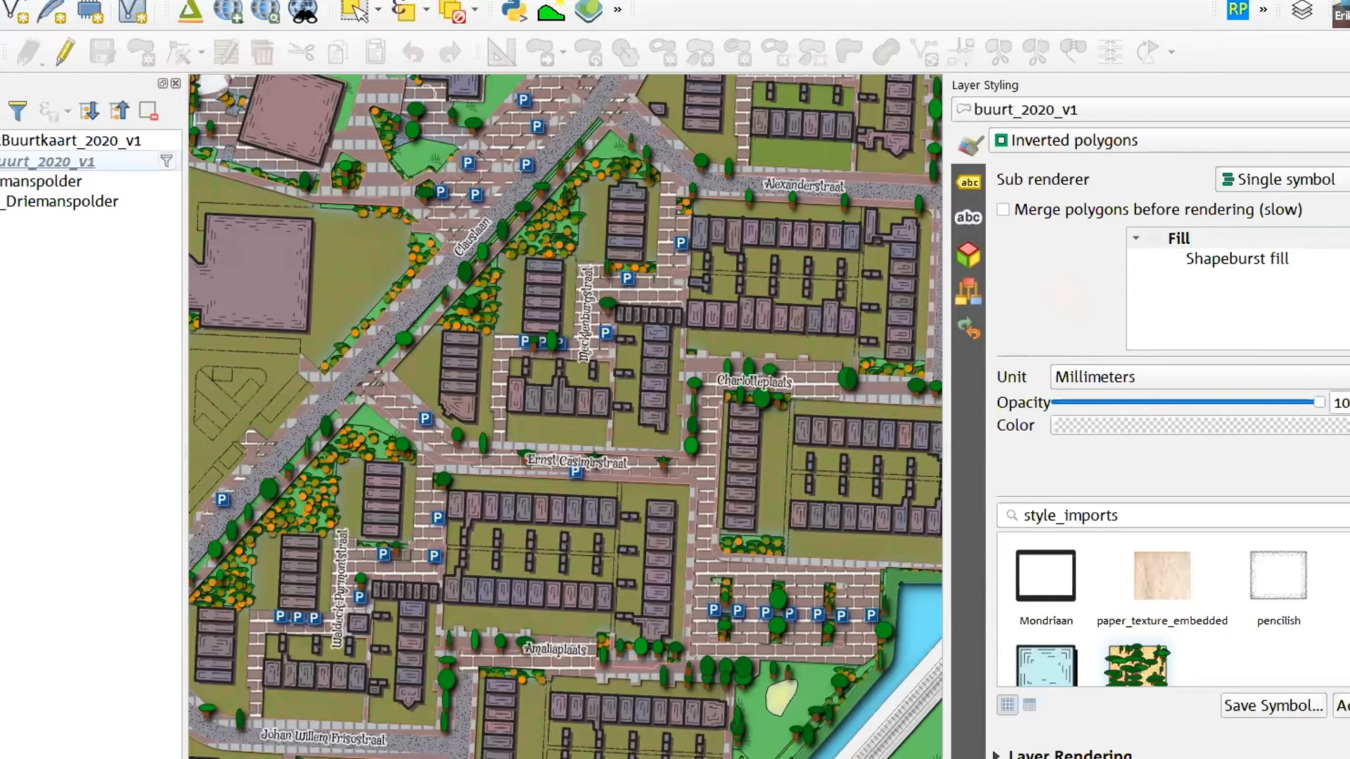
left_click(0, 181)
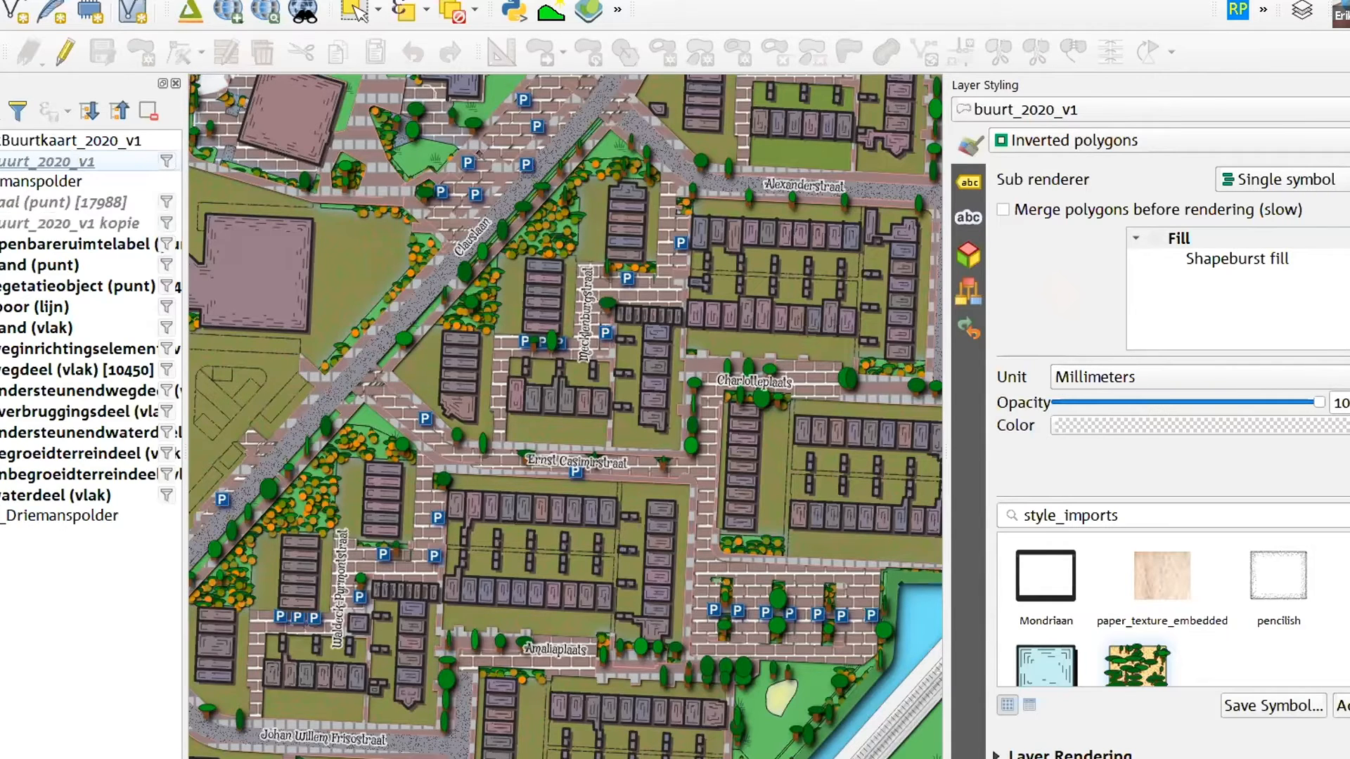
left_click(0, 224)
left_click(1, 245)
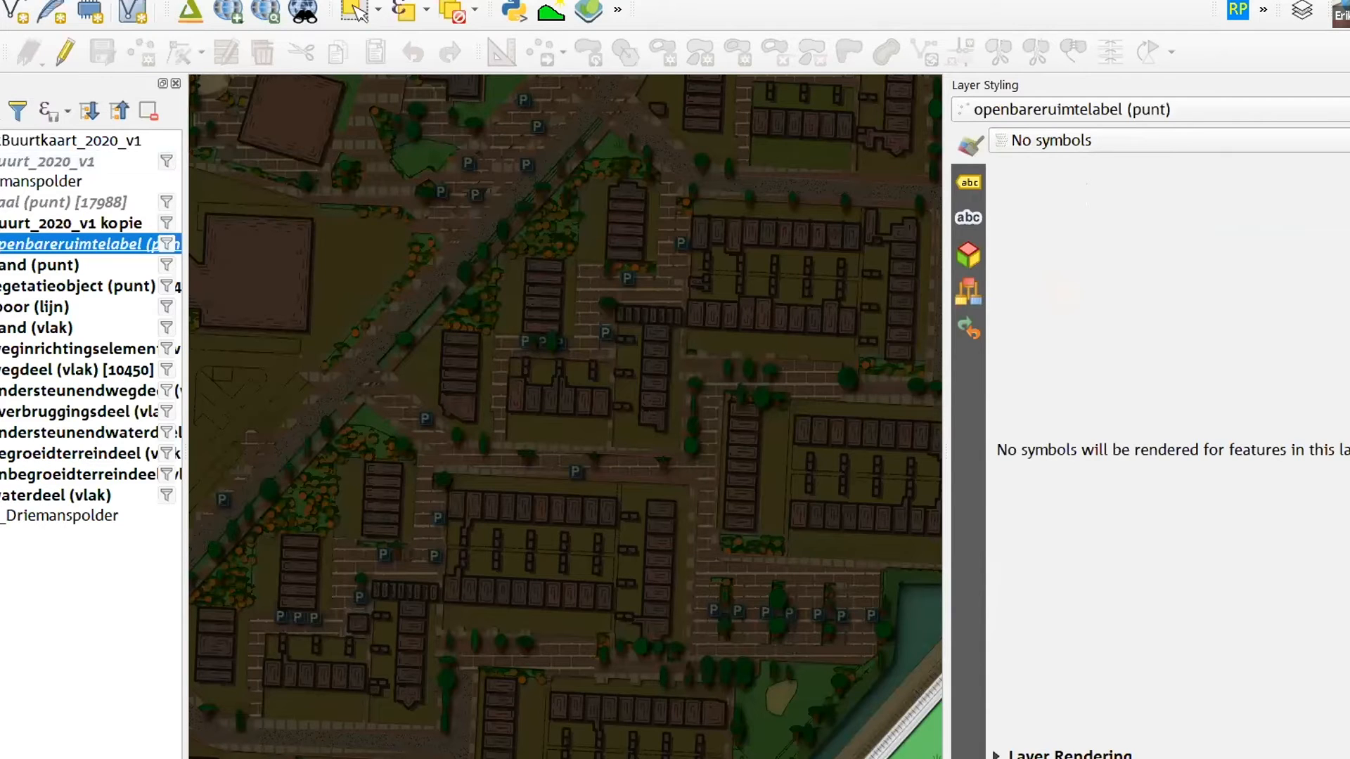
Compare the streets with and without the glowing paal (punt) lamps and the buurt_2020_v1 kopie night overlay
scroll(529, 391, "up", 2)
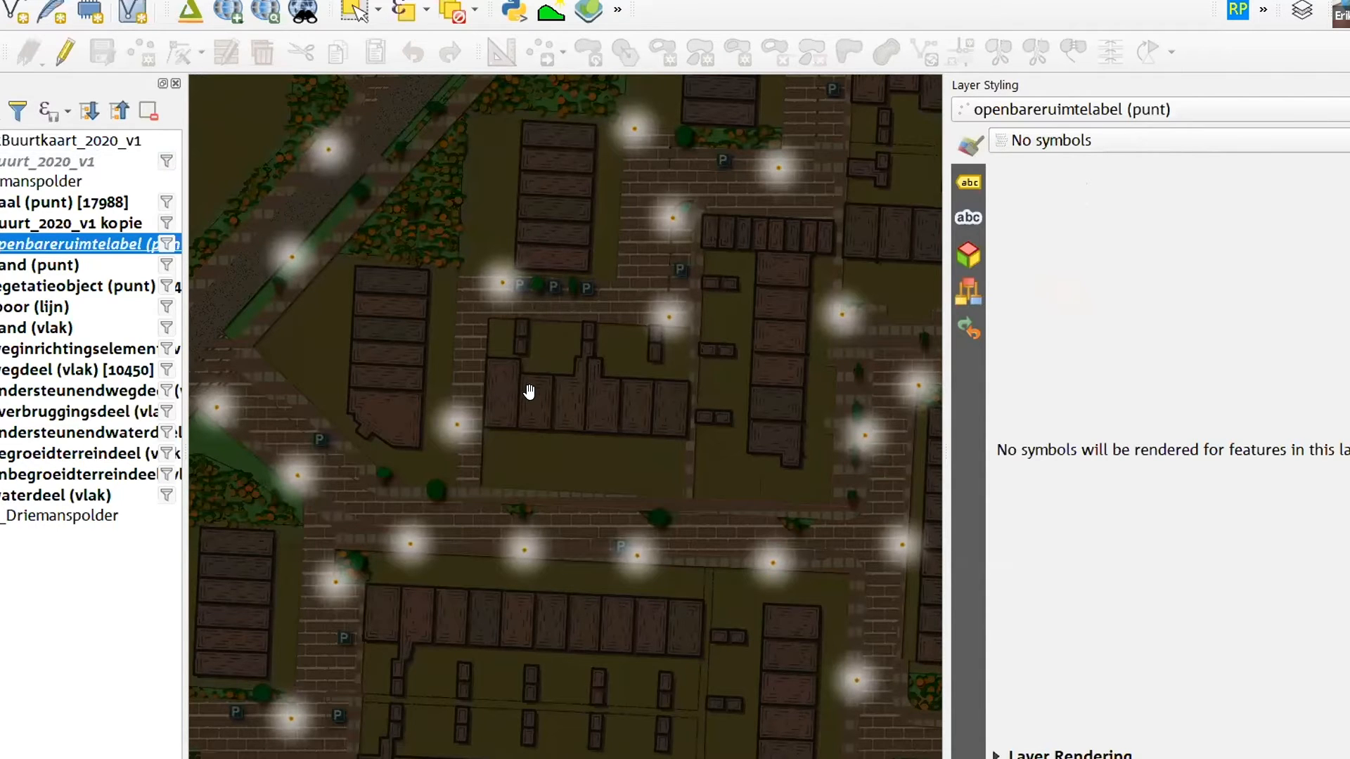
left_click_drag(756, 518, 644, 411)
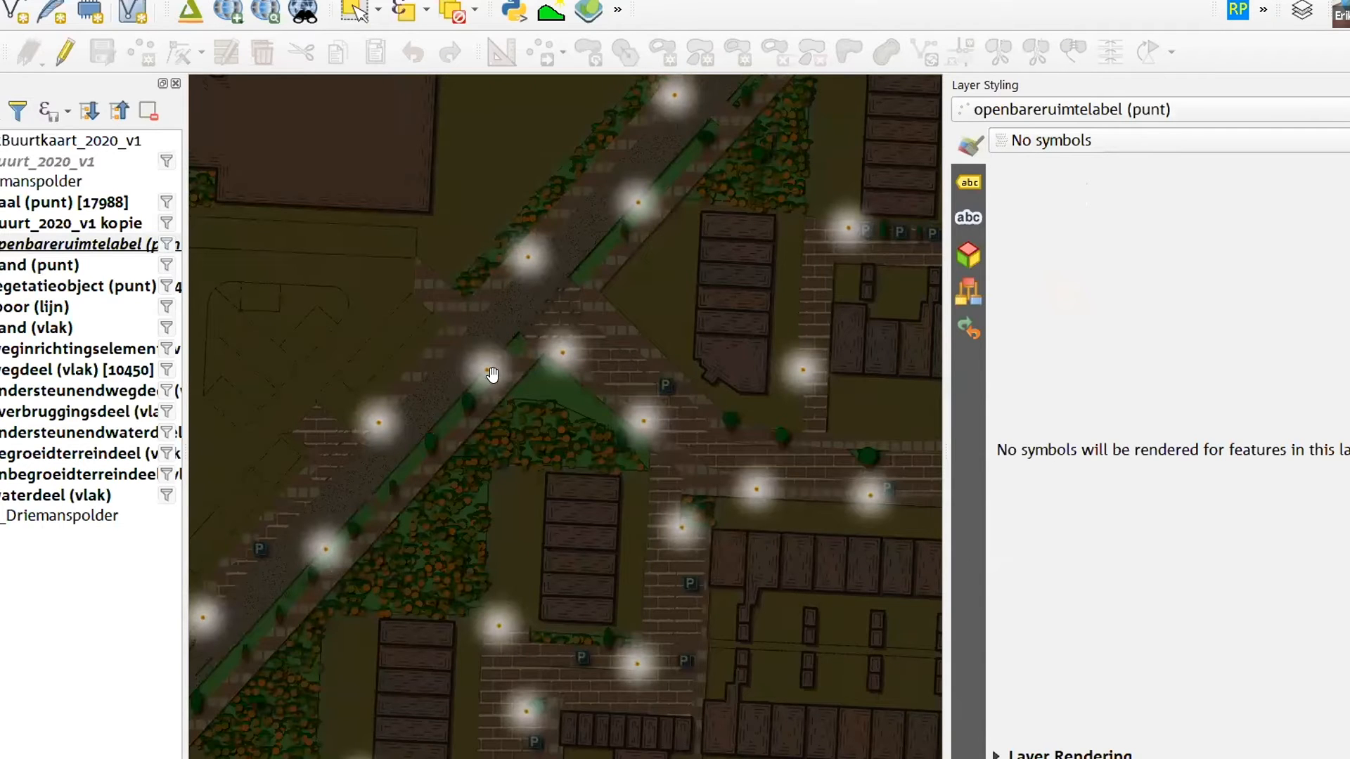
left_click_drag(575, 495, 746, 472)
left_click_drag(620, 593, 747, 510)
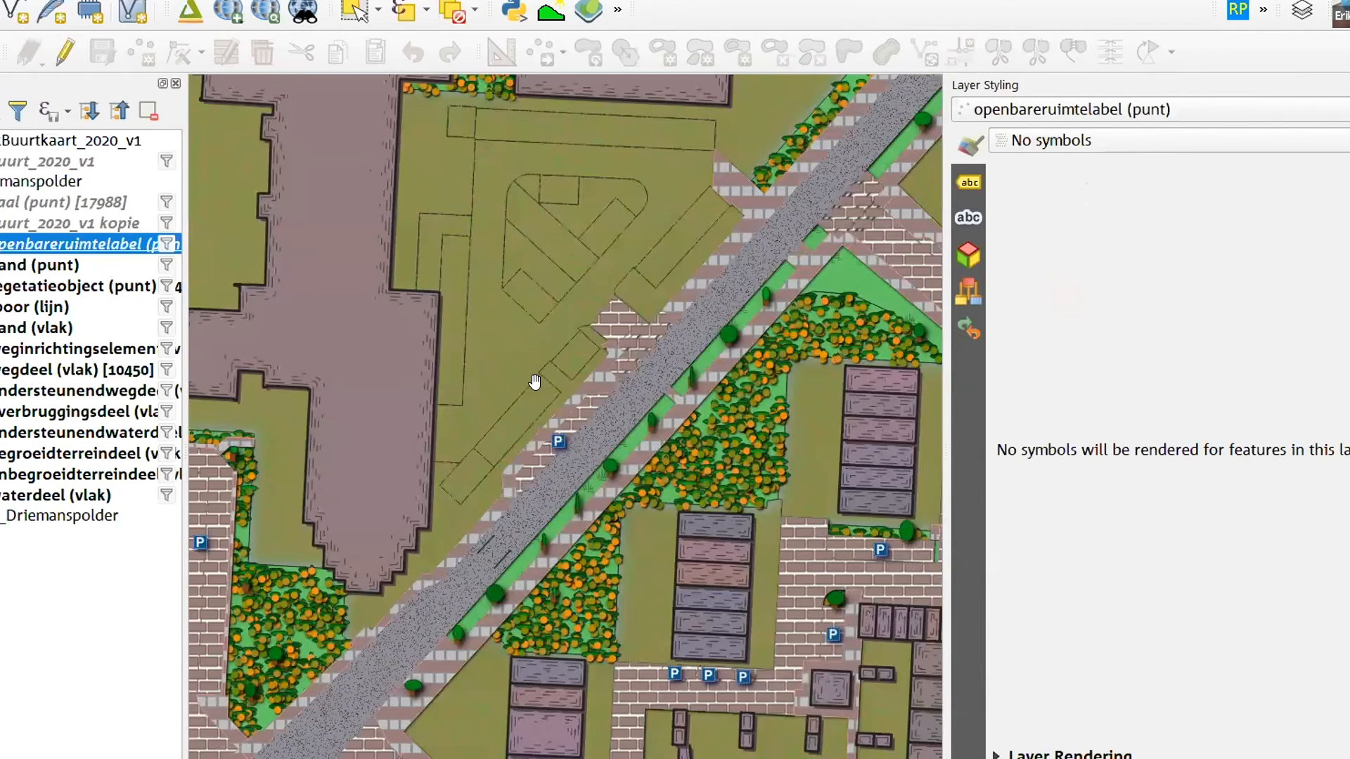
left_click_drag(510, 364, 476, 302)
left_click_drag(603, 435, 518, 293)
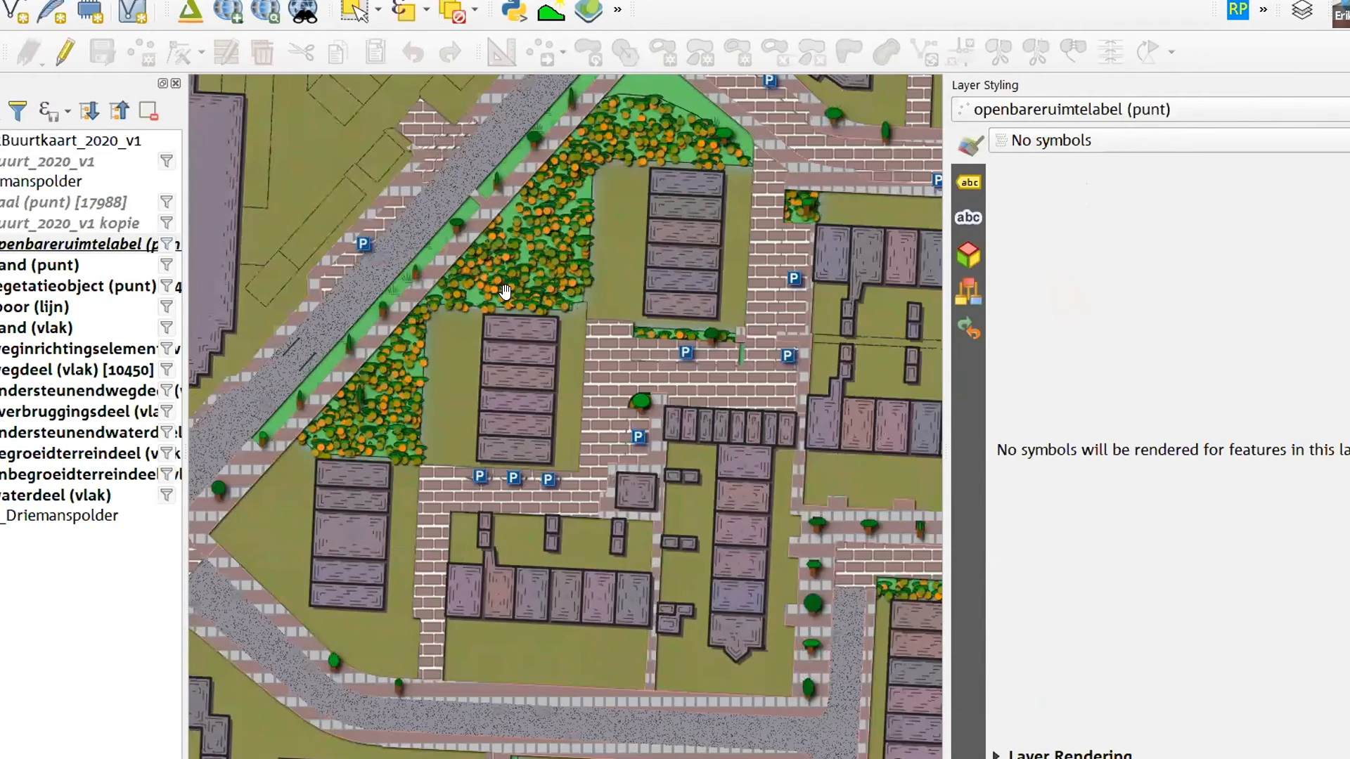
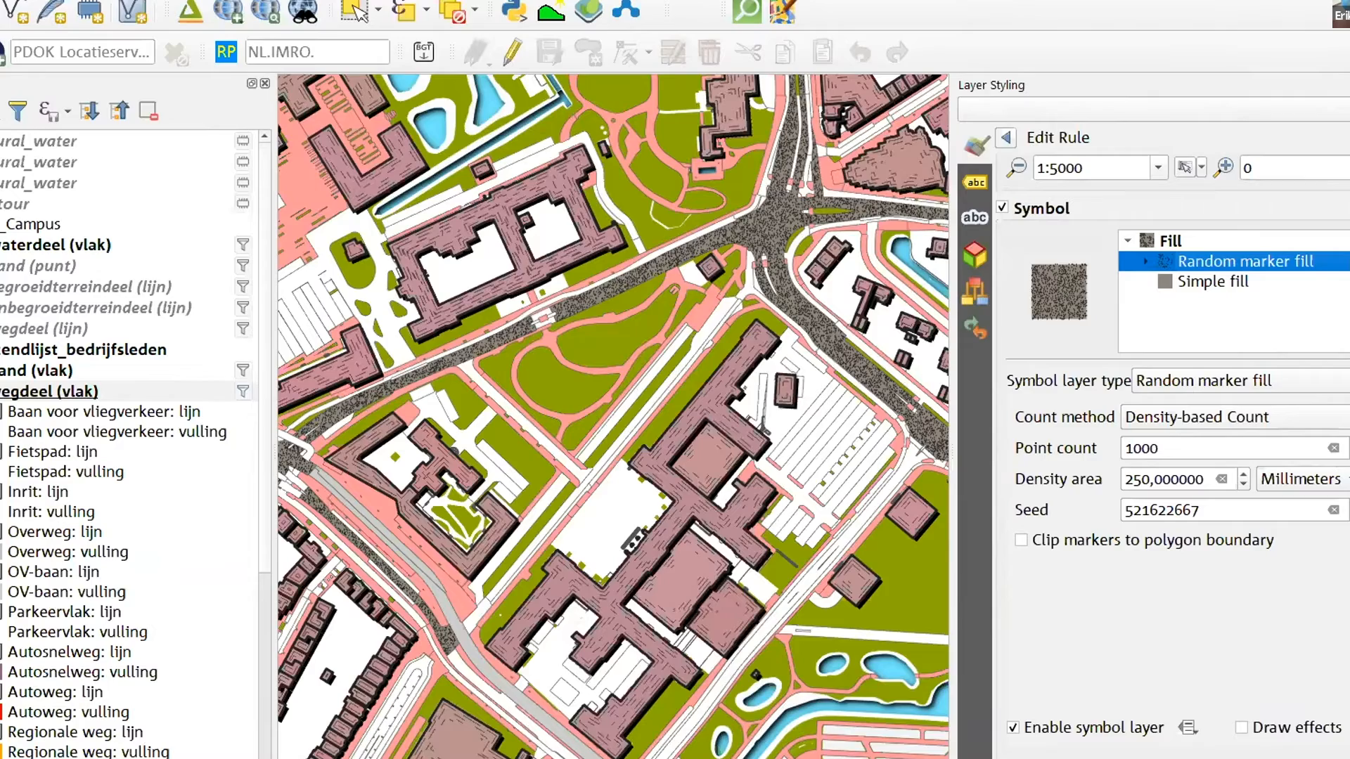
Create an empty print layout titled "Campus map" with the residential blocks west of the campus in the map view
left_click_drag(500, 474, 766, 582)
left_click_drag(520, 509, 702, 479)
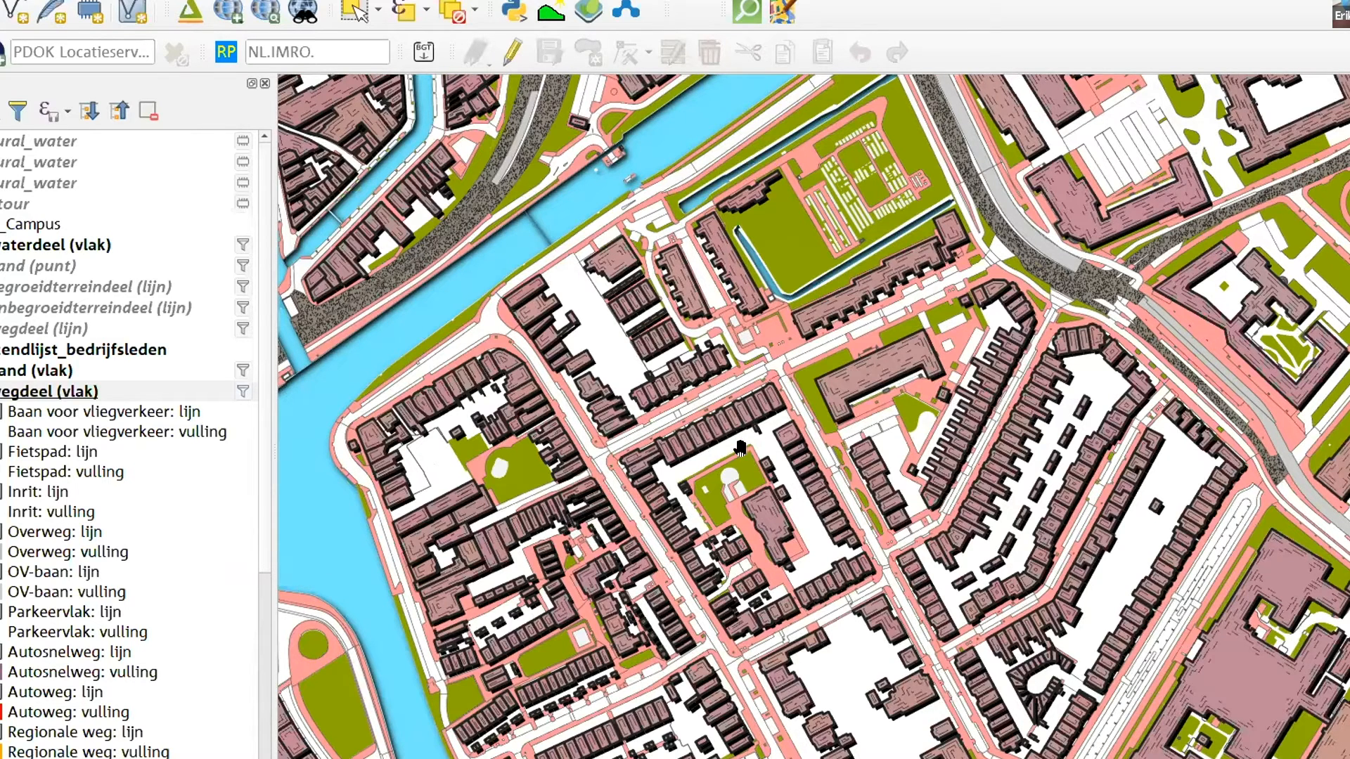
left_click_drag(908, 581, 768, 409)
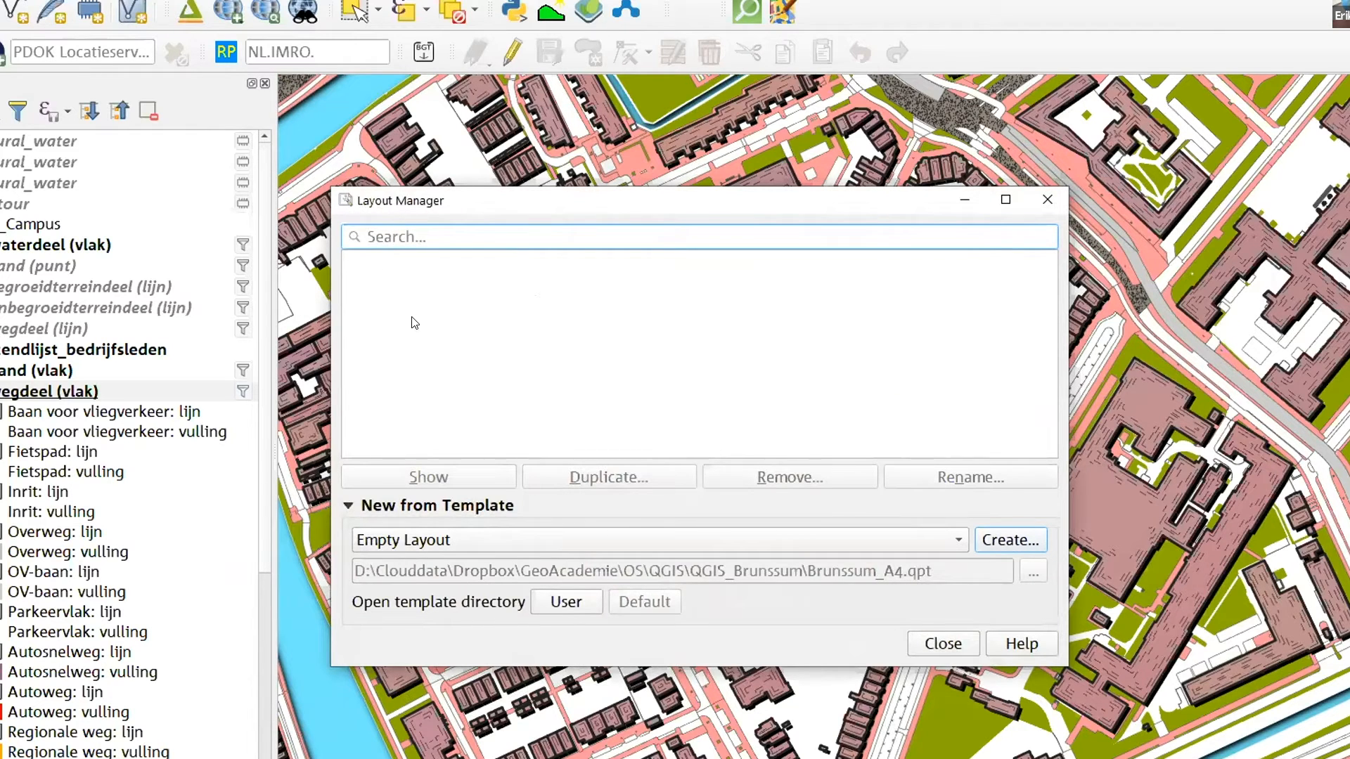
left_click(422, 539)
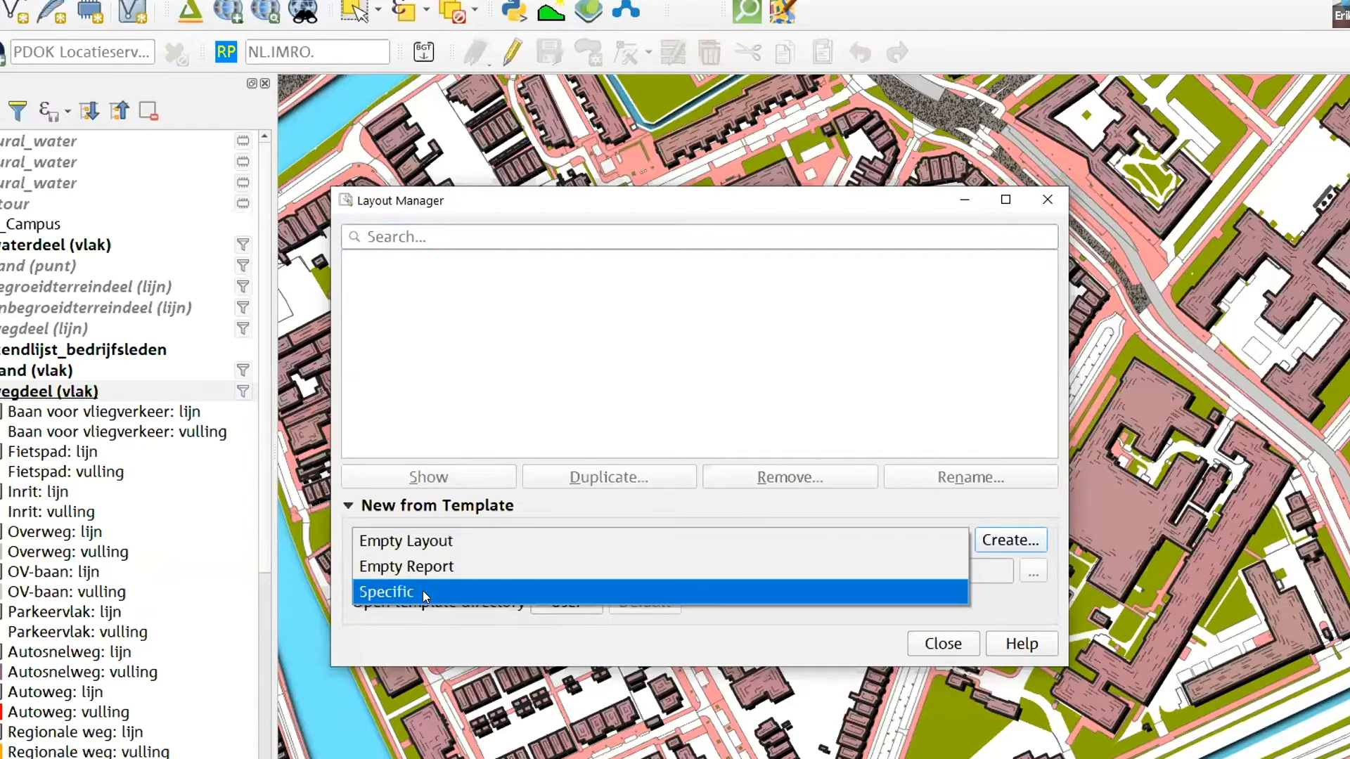
left_click(437, 542)
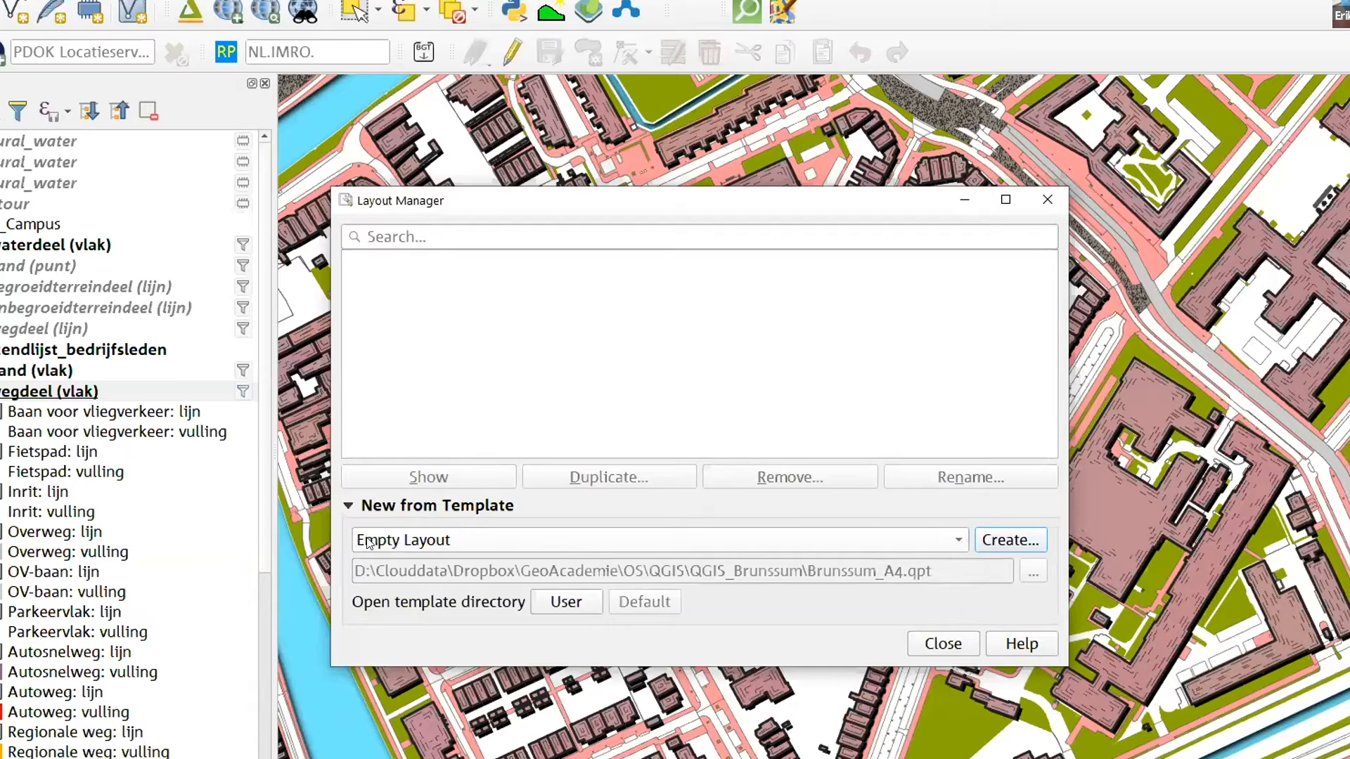
left_click(1005, 540)
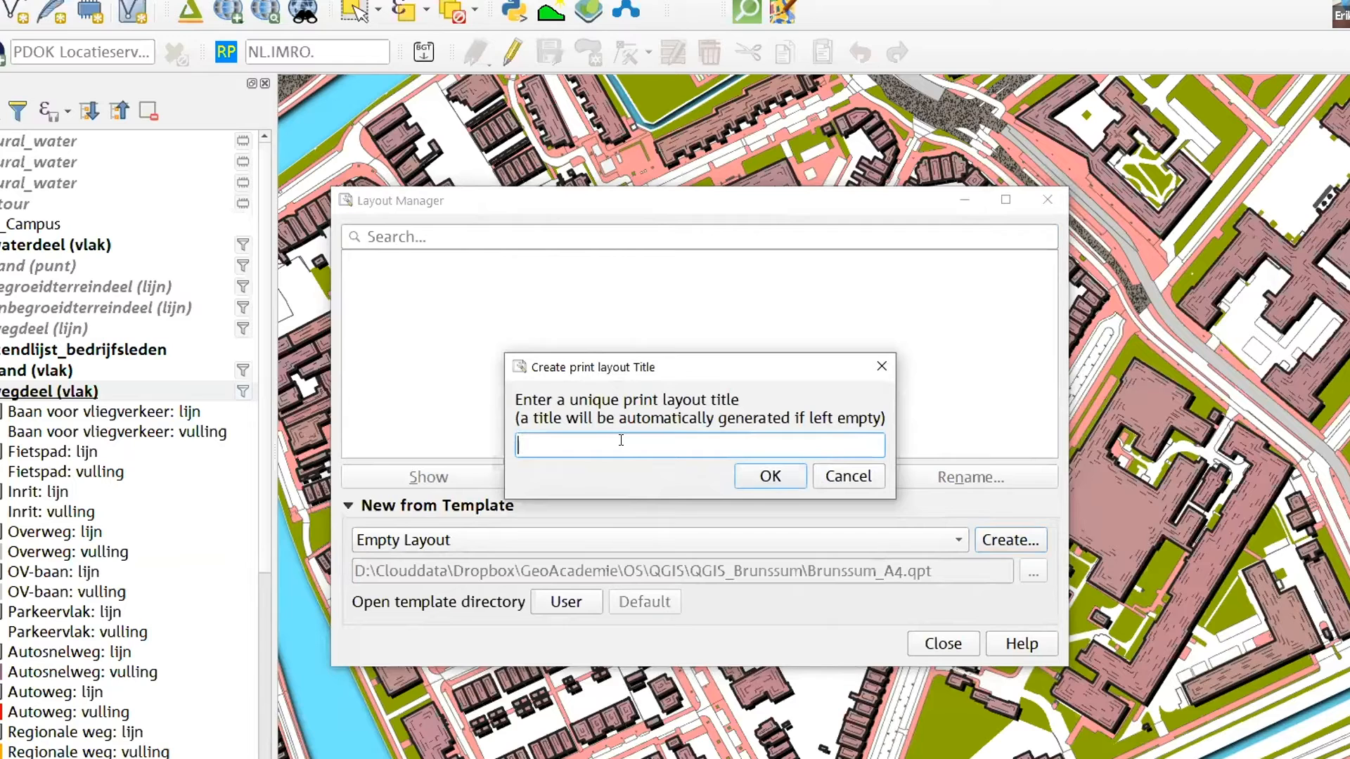
type("Campus map")
left_click(766, 476)
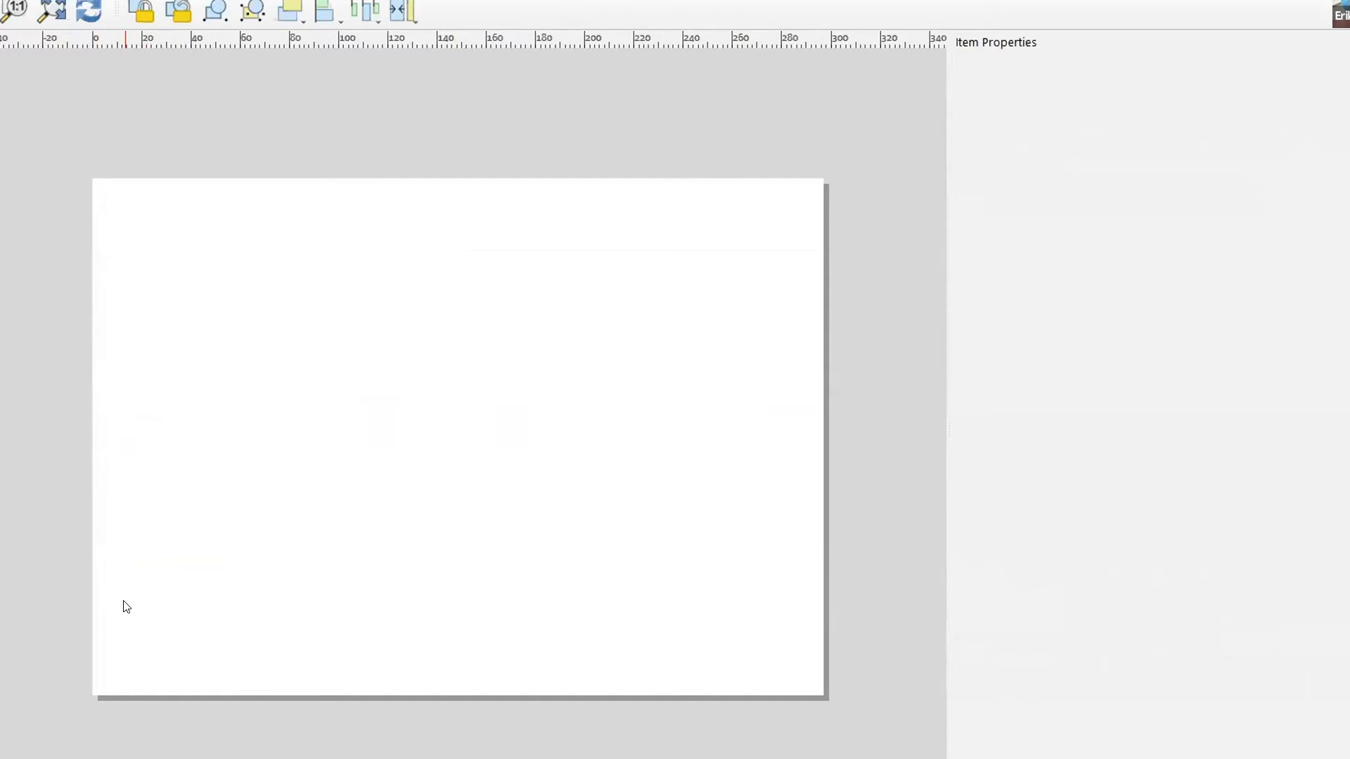
Set the layout page to a custom size of 100 mm wide and 100 mm high
right_click(472, 343)
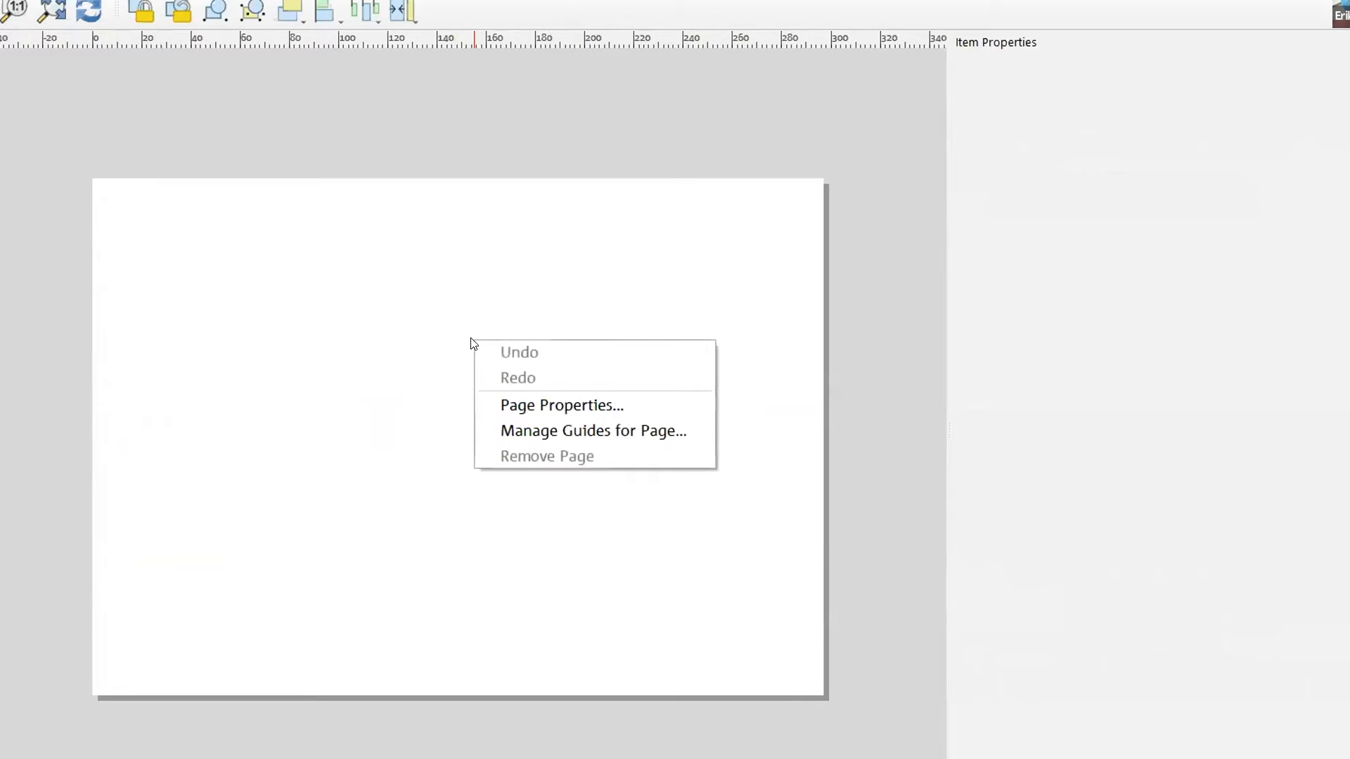
left_click(602, 404)
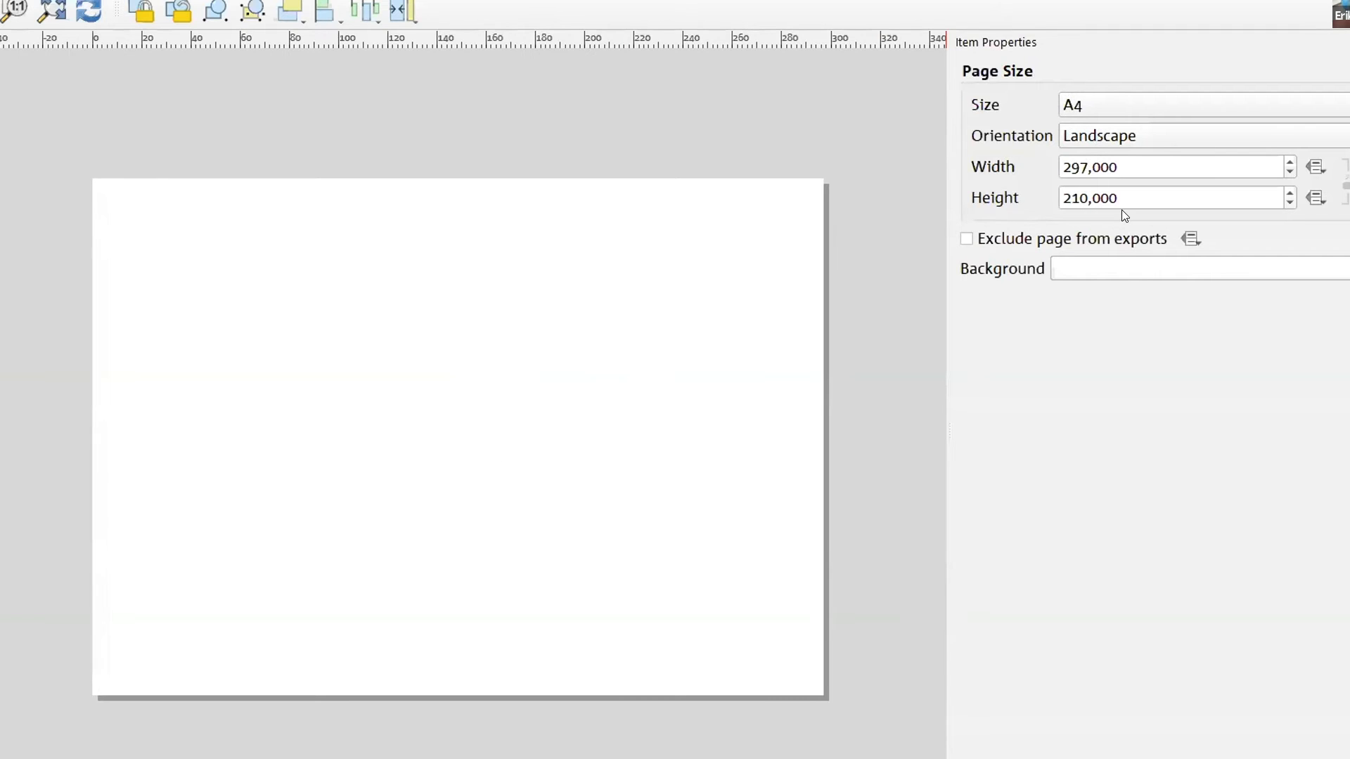
left_click_drag(1119, 168, 1055, 163)
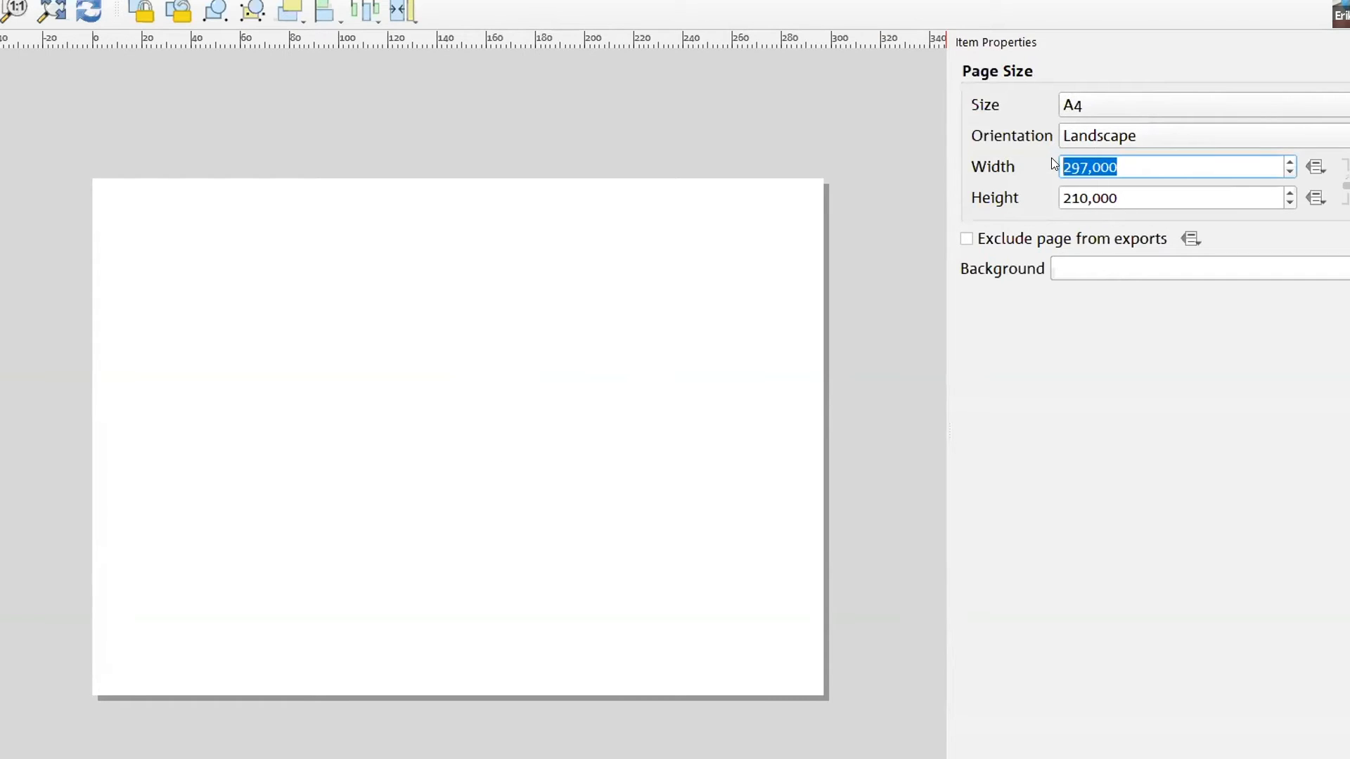
type("100")
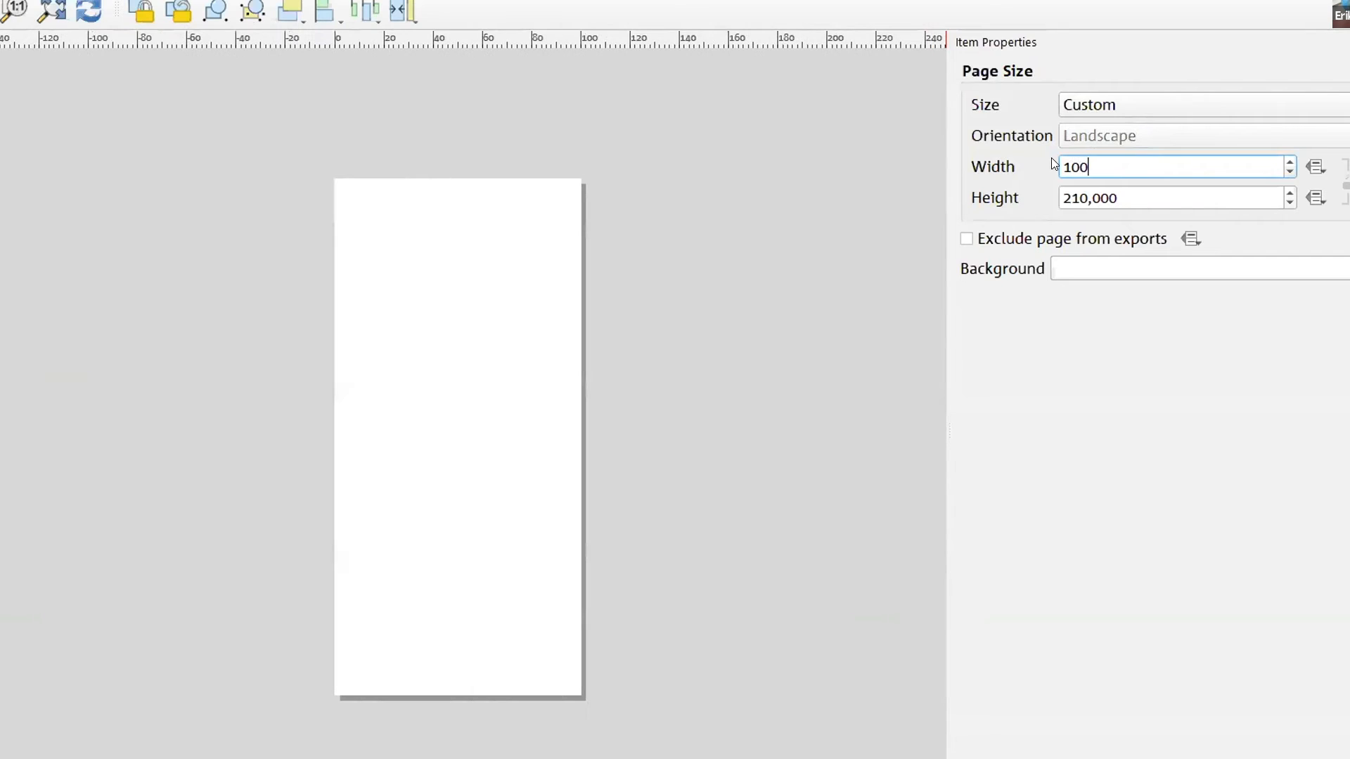
key("Tab")
key("Tab")
type("100")
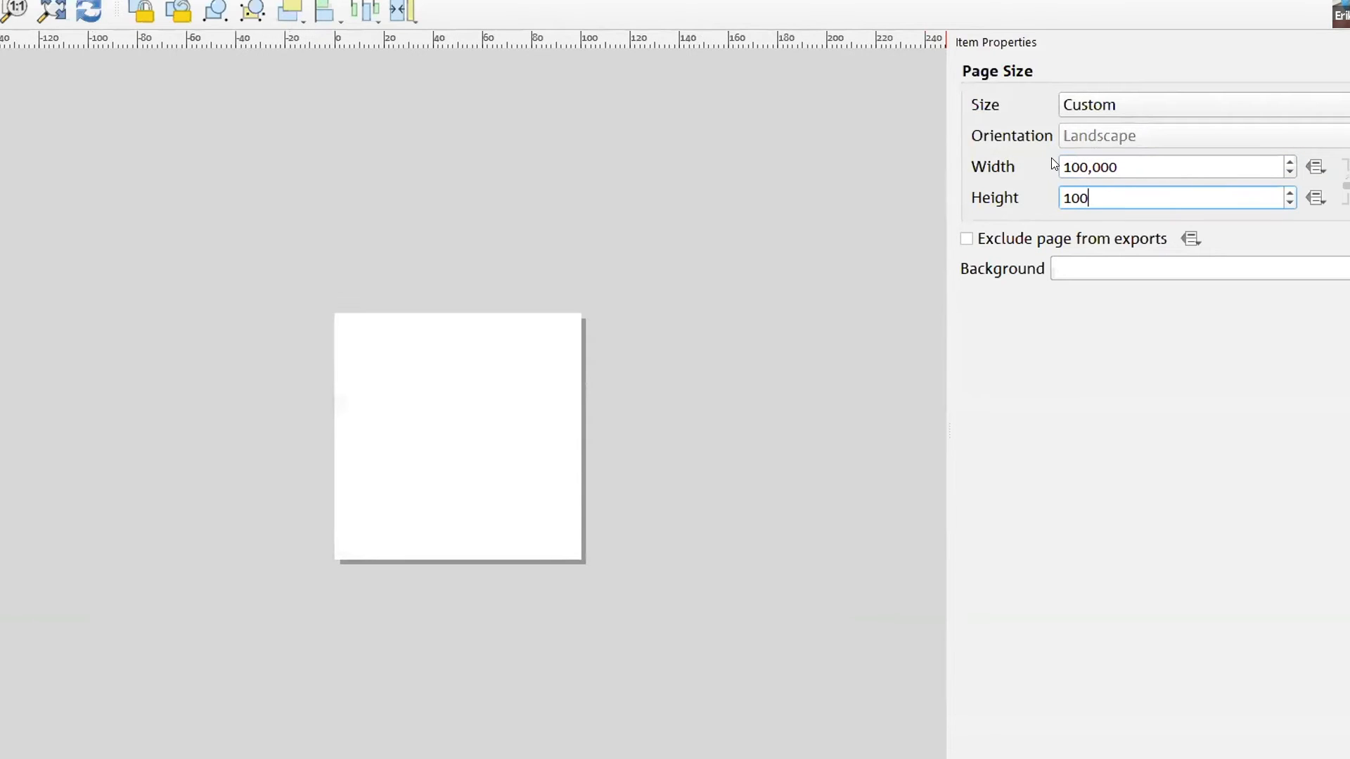
key("Tab")
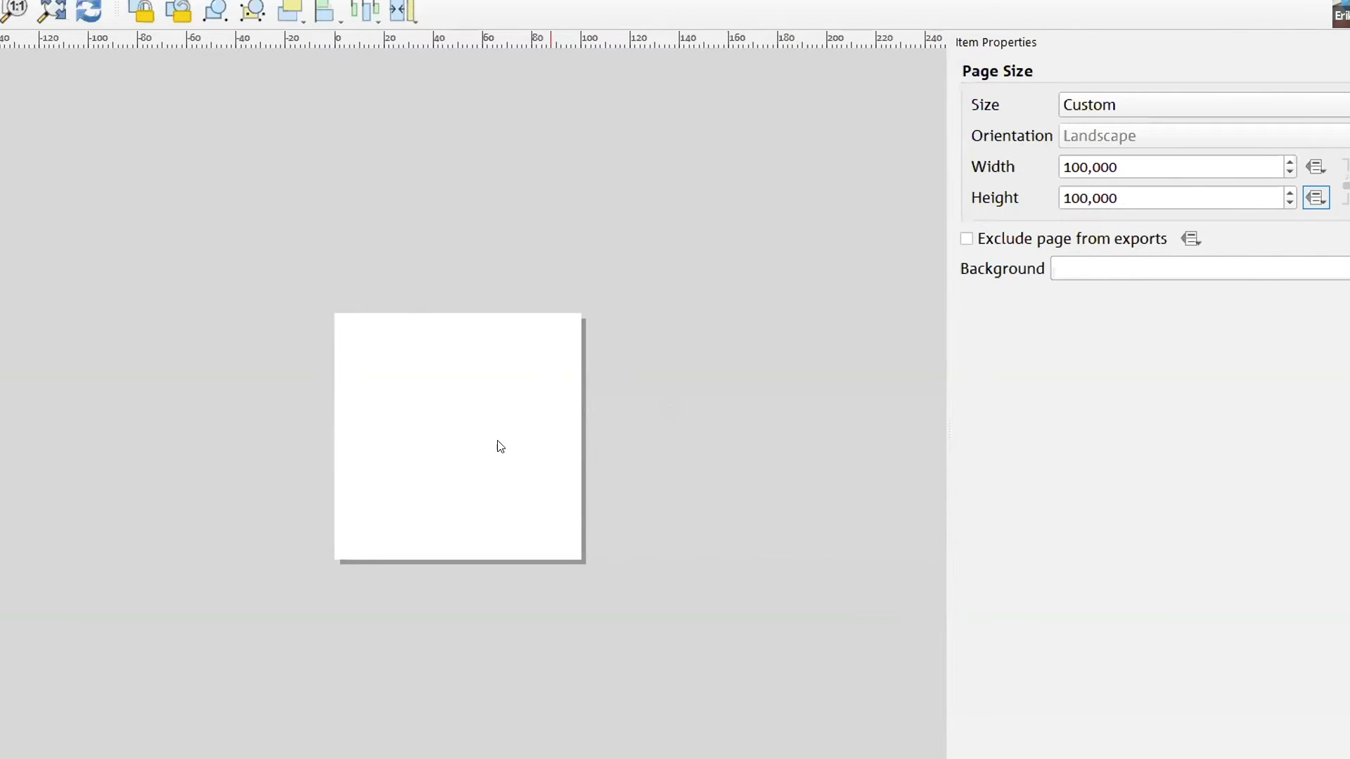
right_click(487, 391)
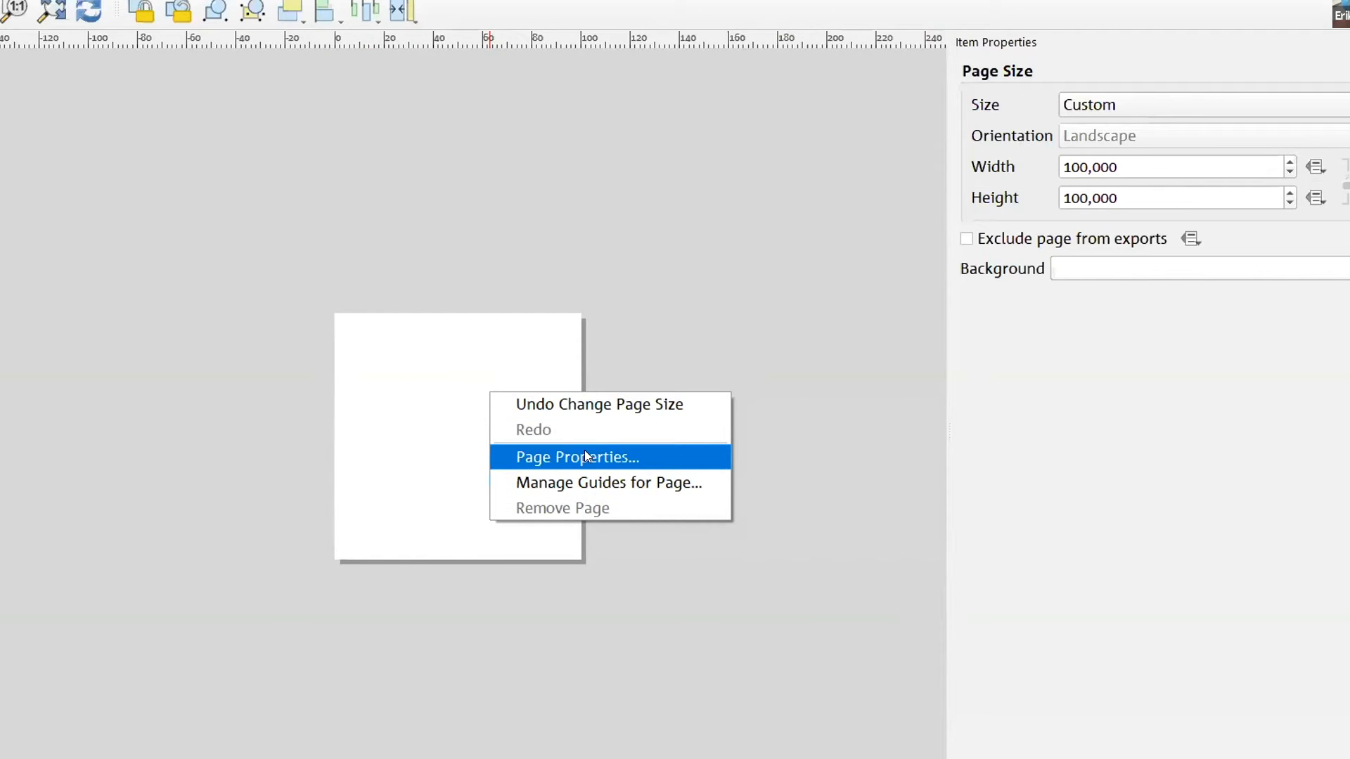
left_click(777, 371)
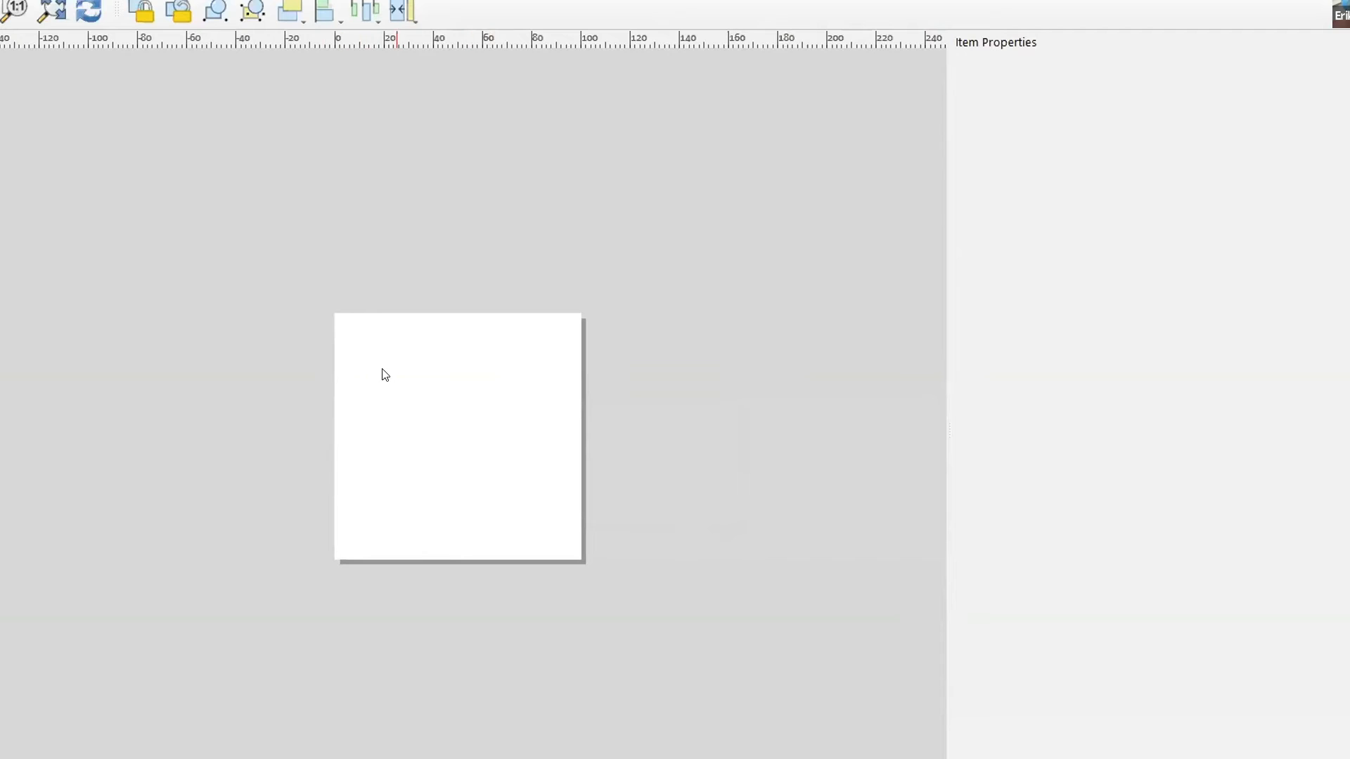
Draw a map about 72 by 76 mm on the layout page and stretch it to the page edges
left_click(60, 13)
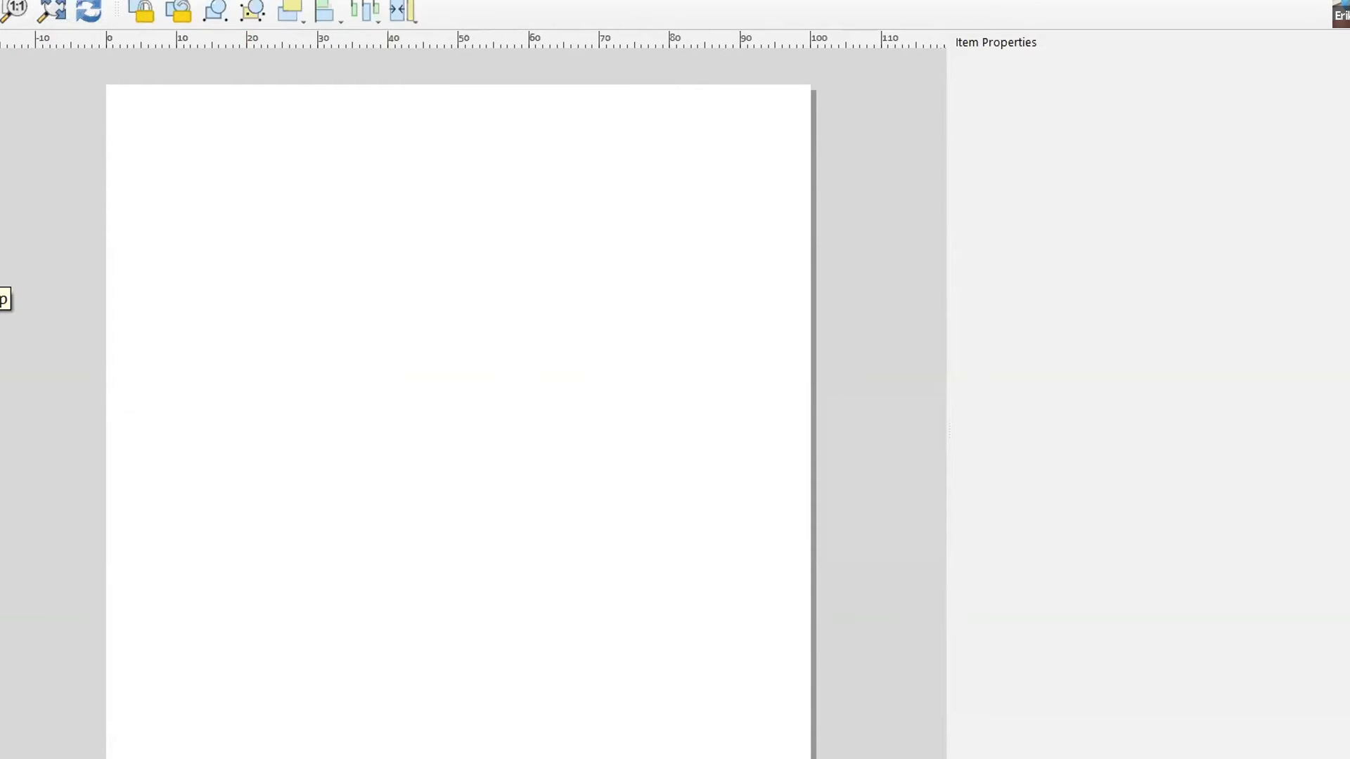
left_click_drag(169, 138, 656, 661)
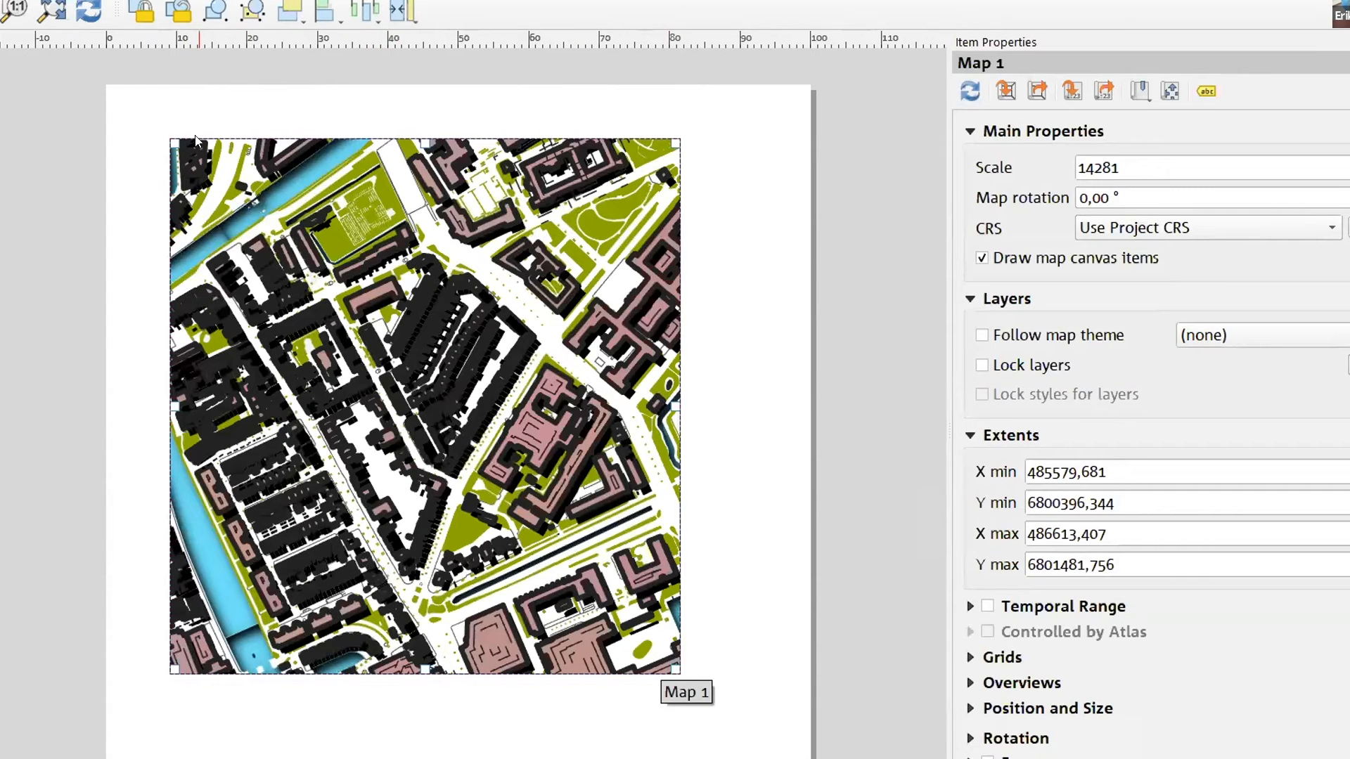
left_click_drag(113, 90, 106, 85)
left_click_drag(671, 667, 815, 758)
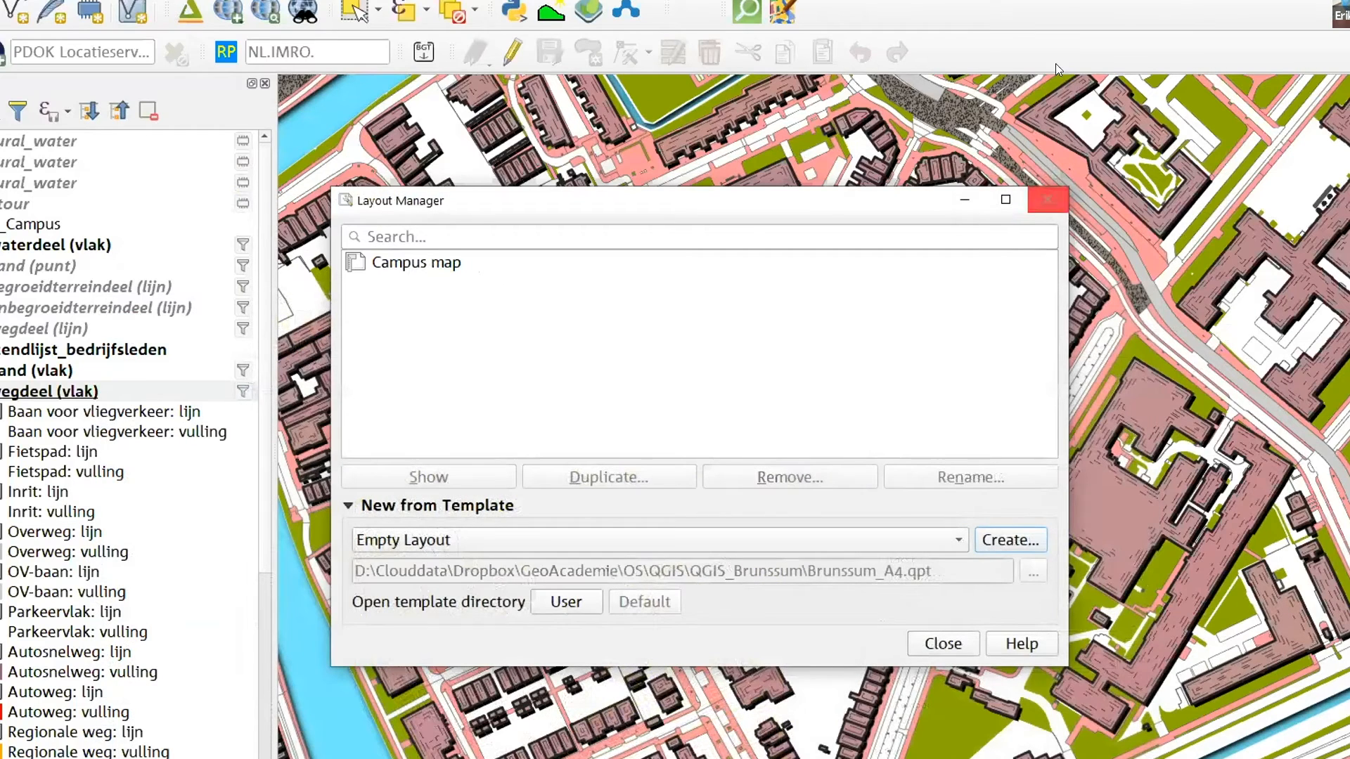
Close the Layout Manager, collapse the wegdeel (vlak) classes and expand the pand (vlak) classes in the layer list
left_click(1043, 203)
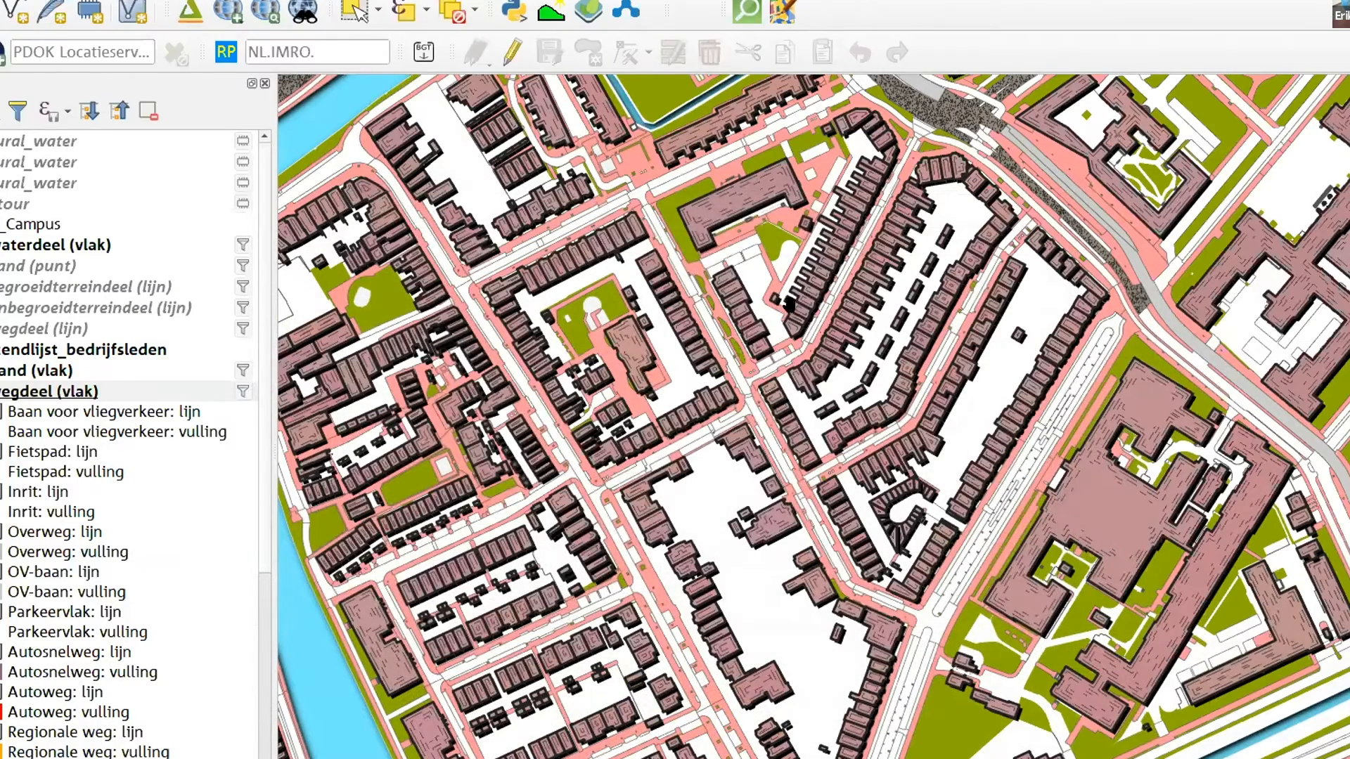
left_click_drag(1107, 384, 1000, 329)
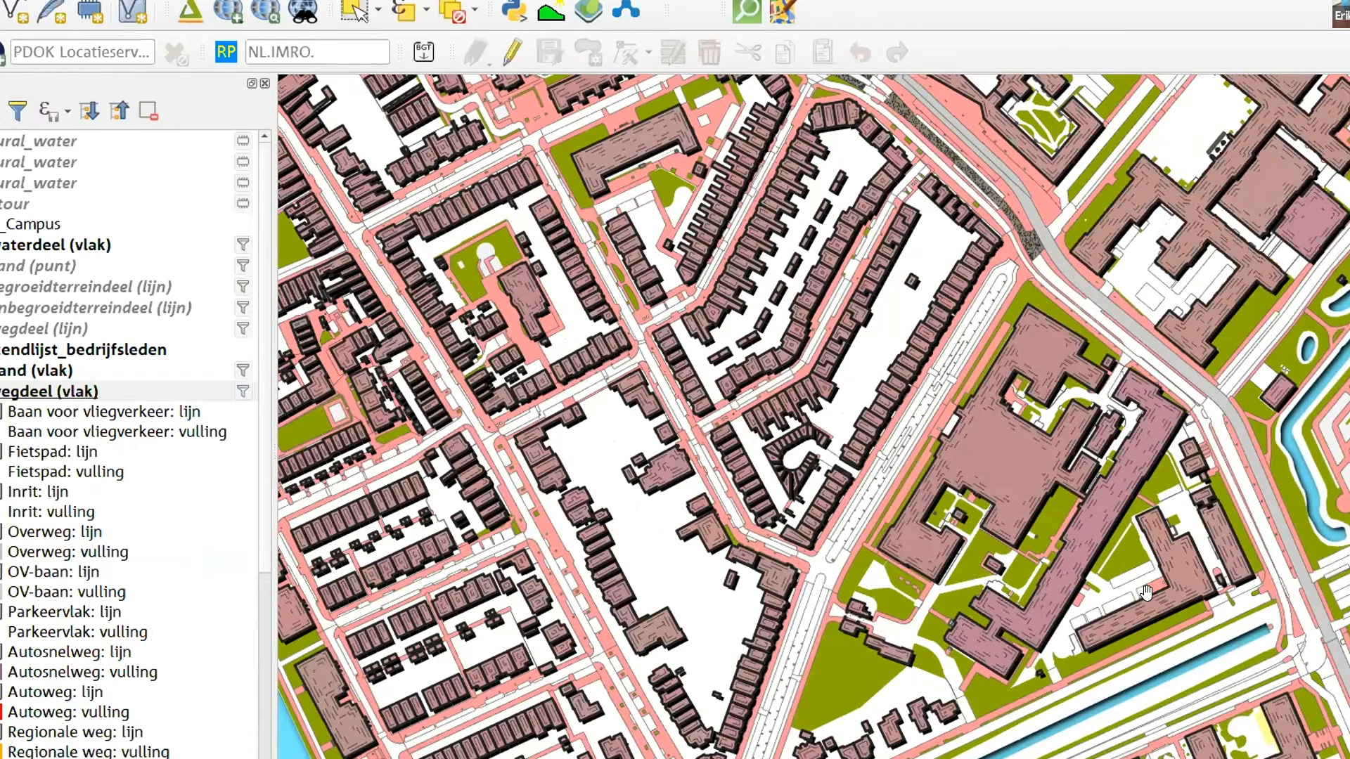
right_click(53, 392)
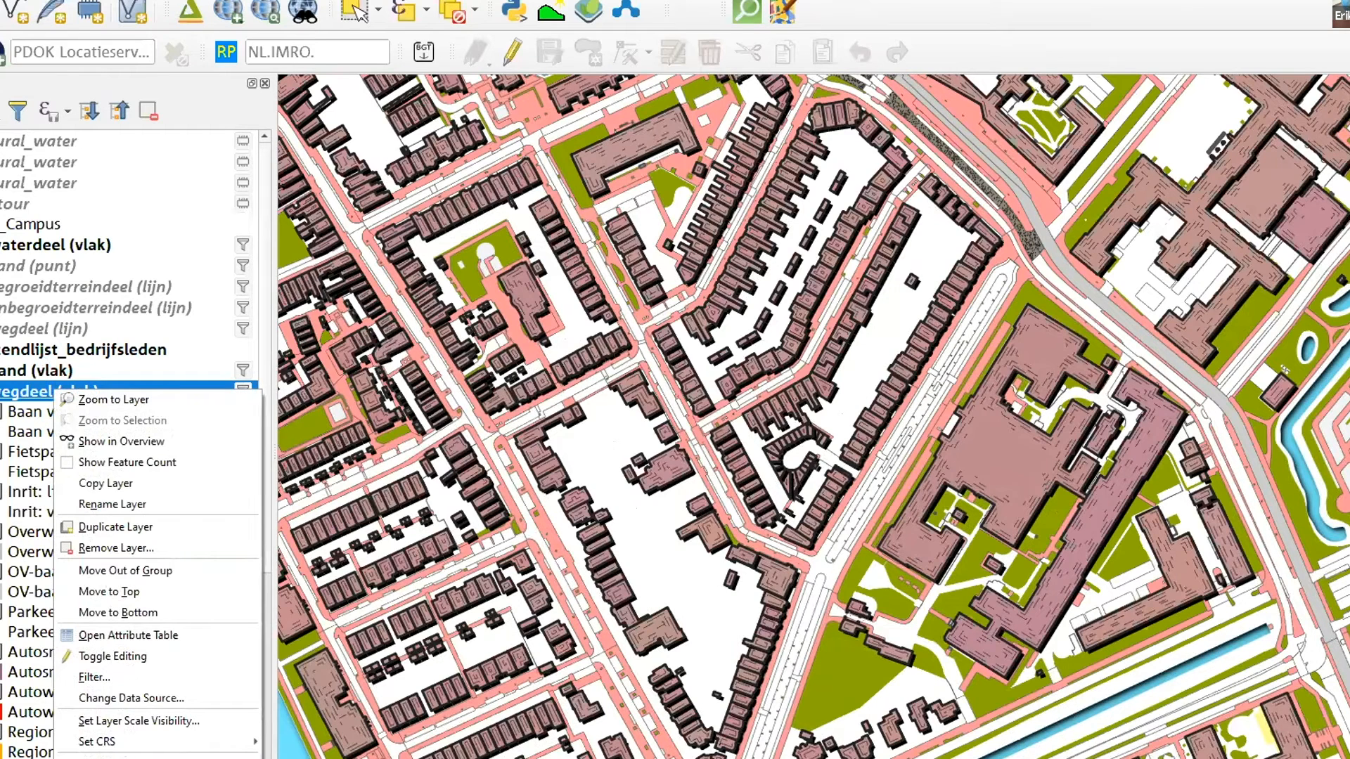
left_click(2, 392)
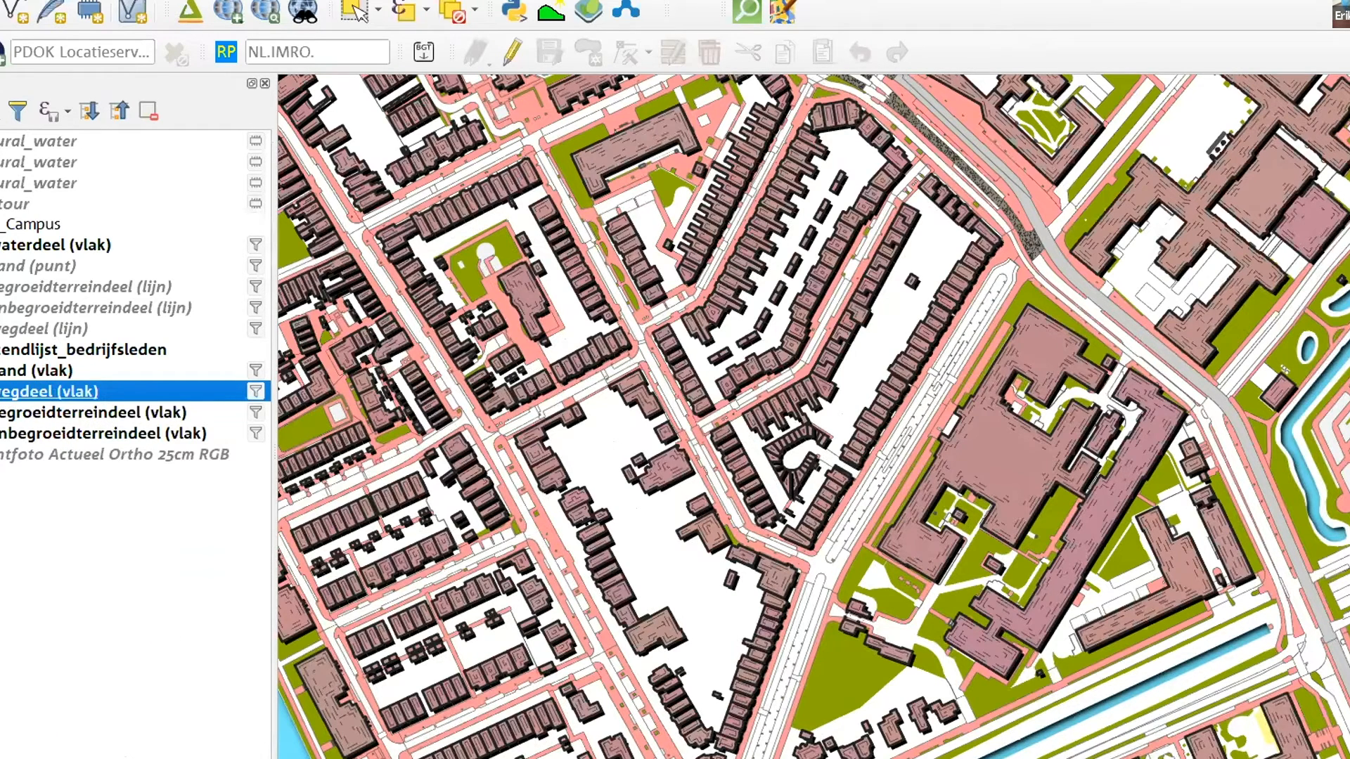
left_click(20, 265)
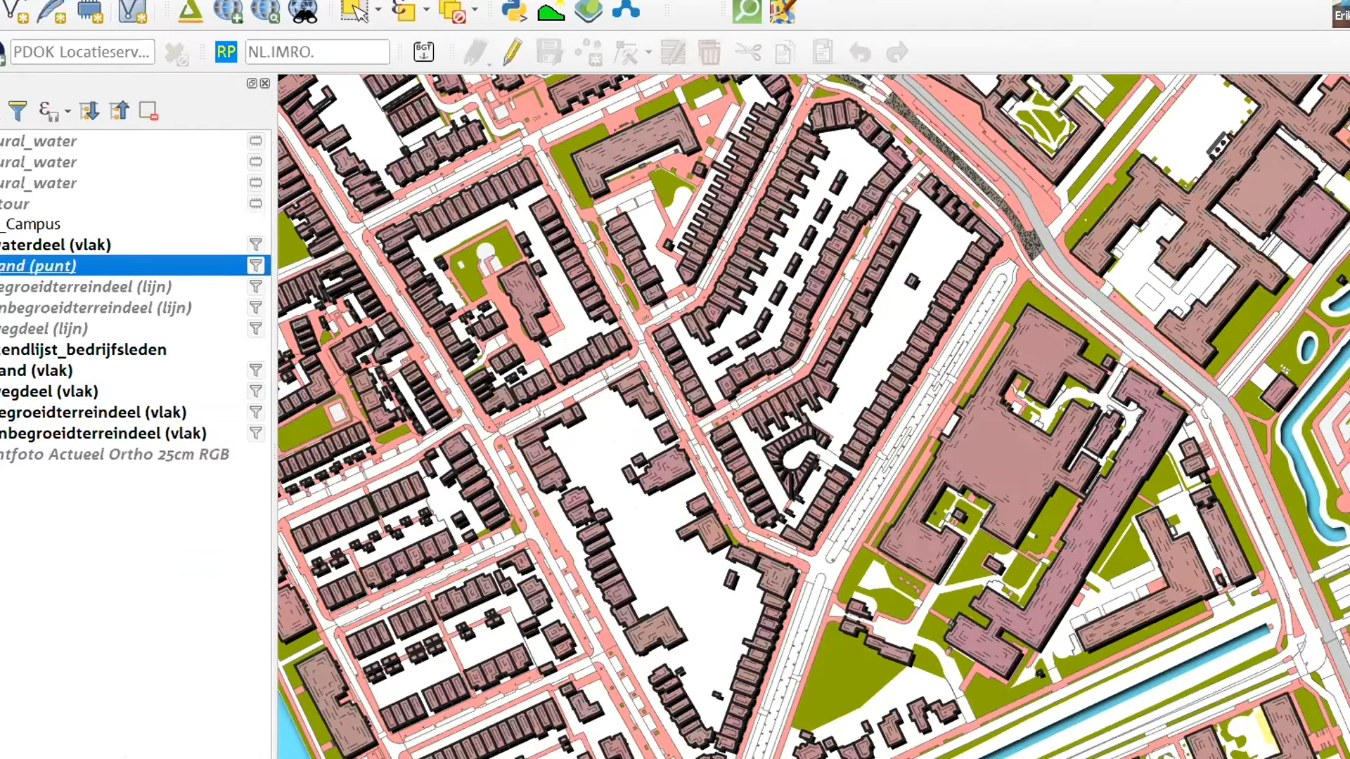
right_click(21, 265)
left_click(4, 265)
left_click(4, 370)
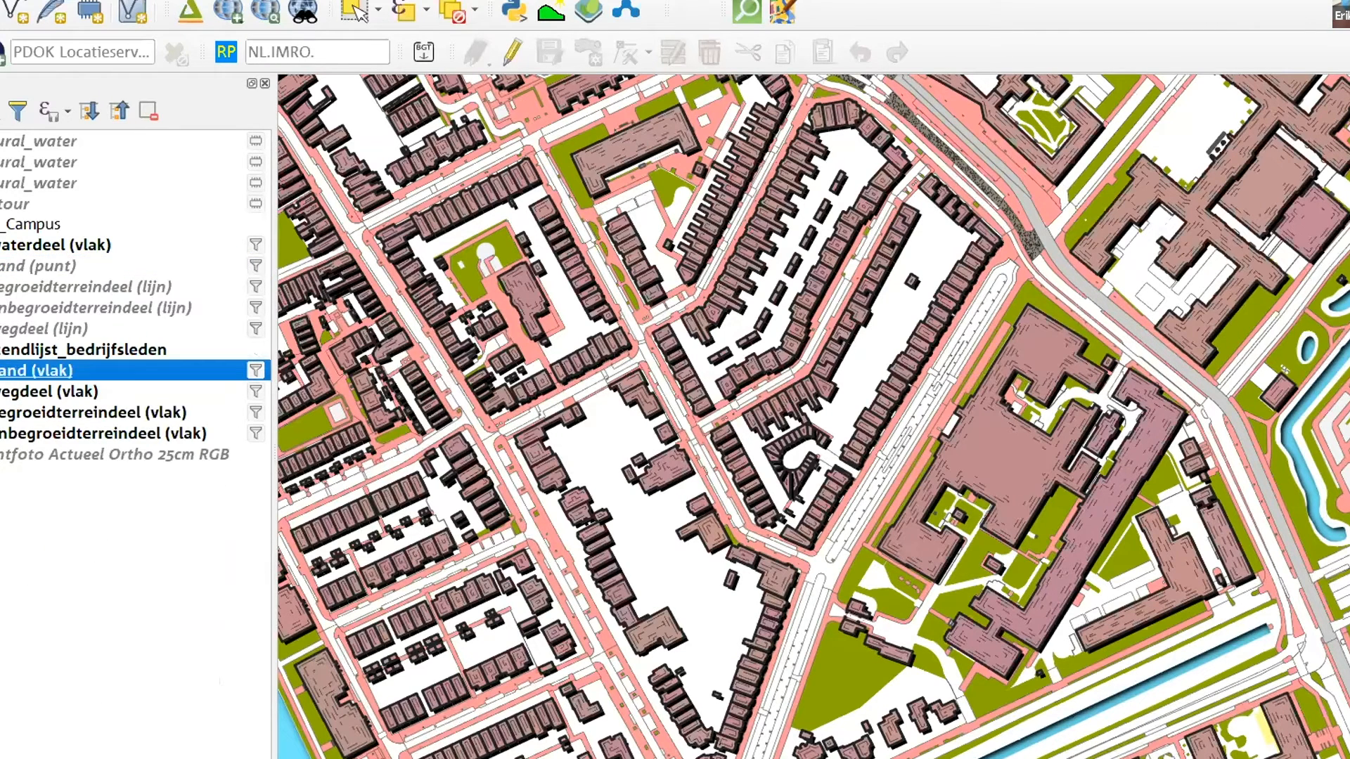
left_click(2, 370)
right_click(1, 370)
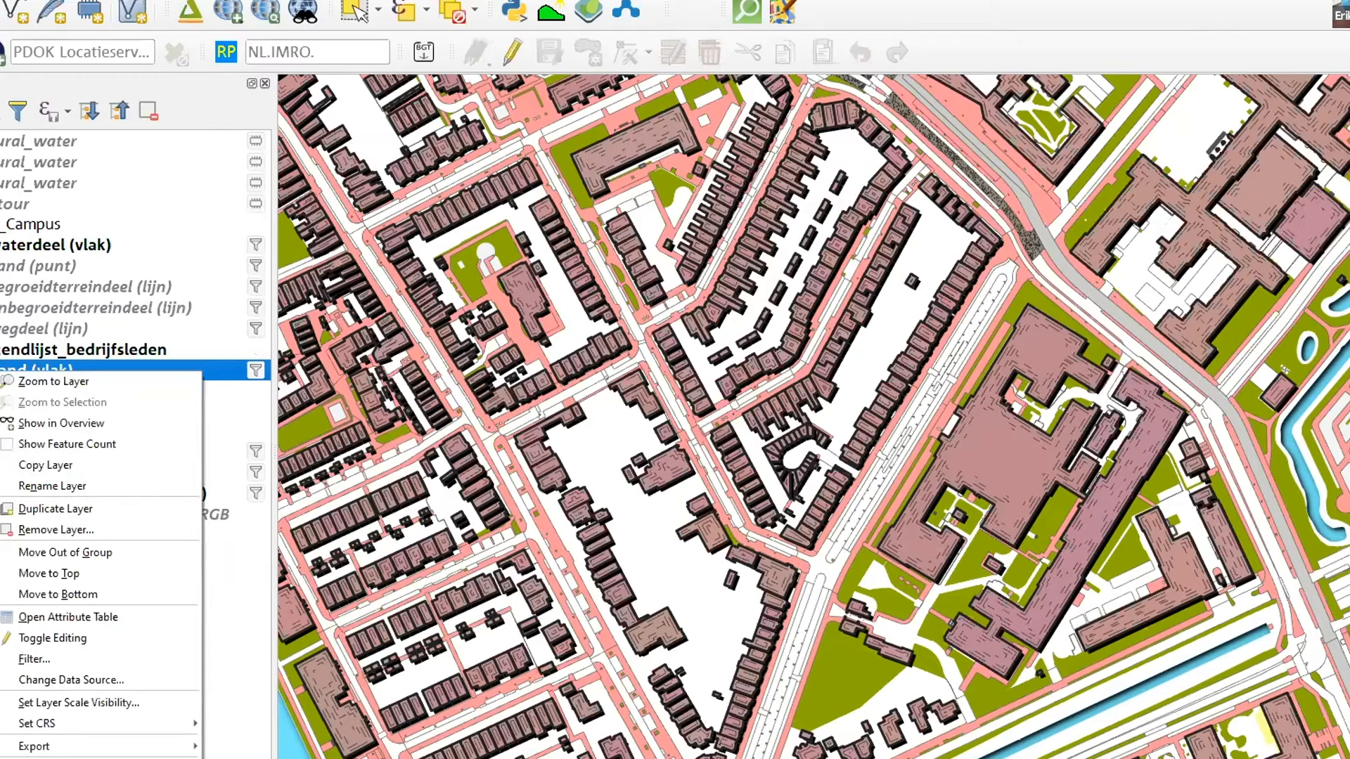
left_click(7, 381)
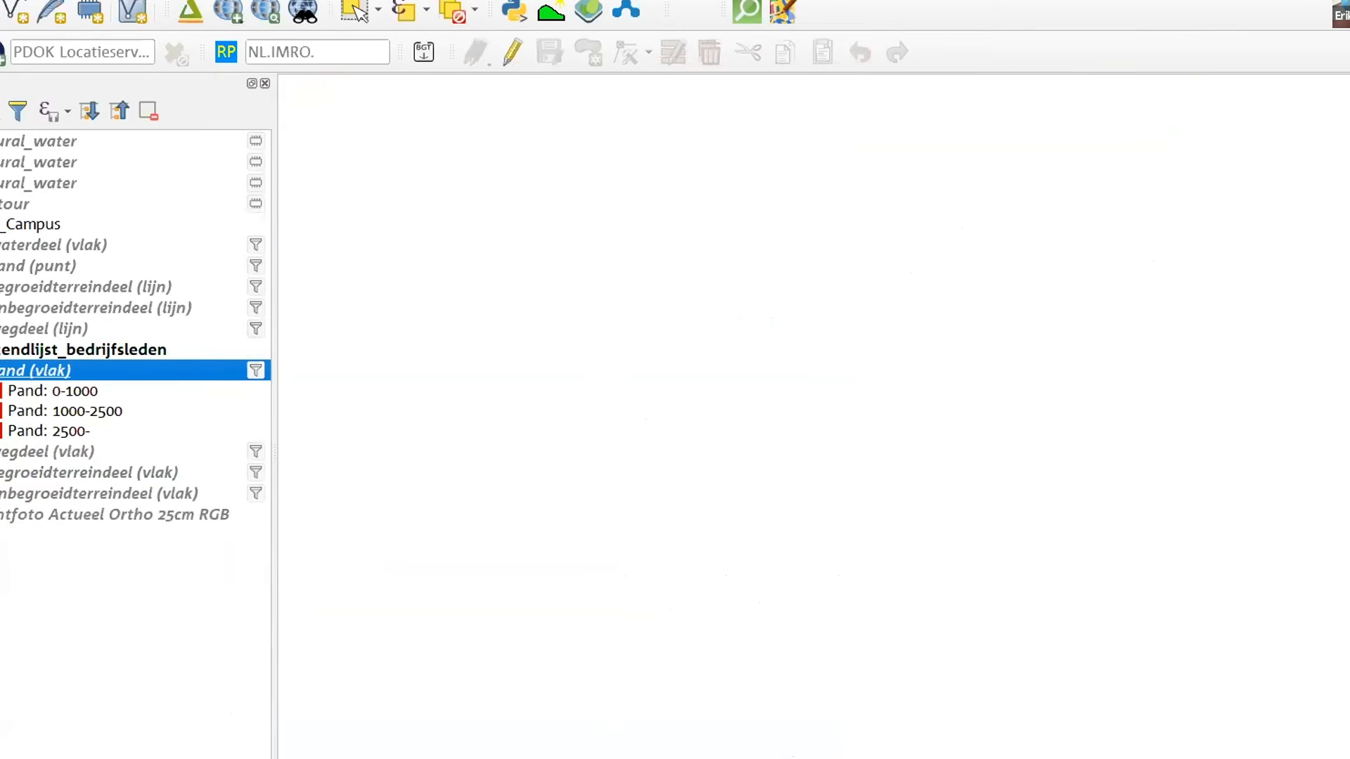
Open the pand (vlak) layer properties and apply the rule-based symbology with the single unfiltered Pand rule
left_click(16, 395)
left_click(17, 374)
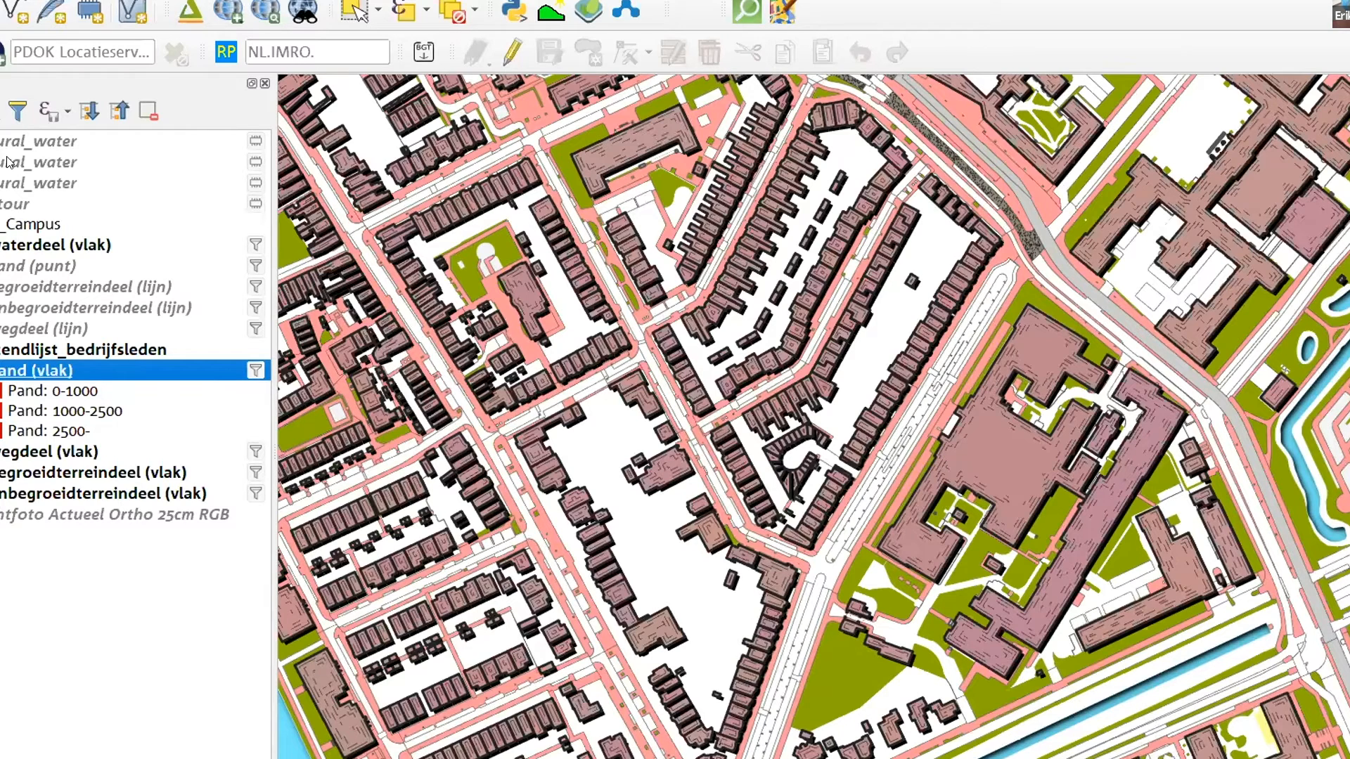
key("space")
key("space")
double_click(15, 376)
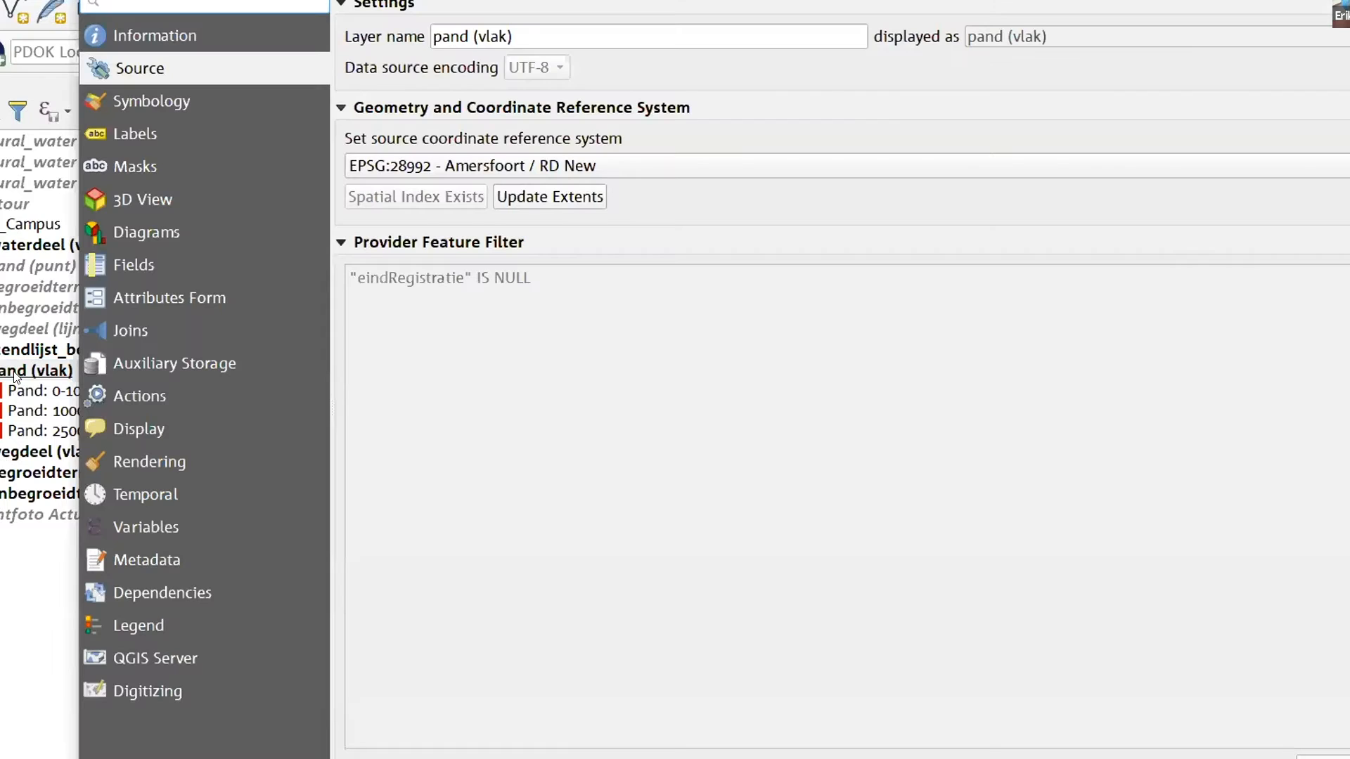
left_click(127, 130)
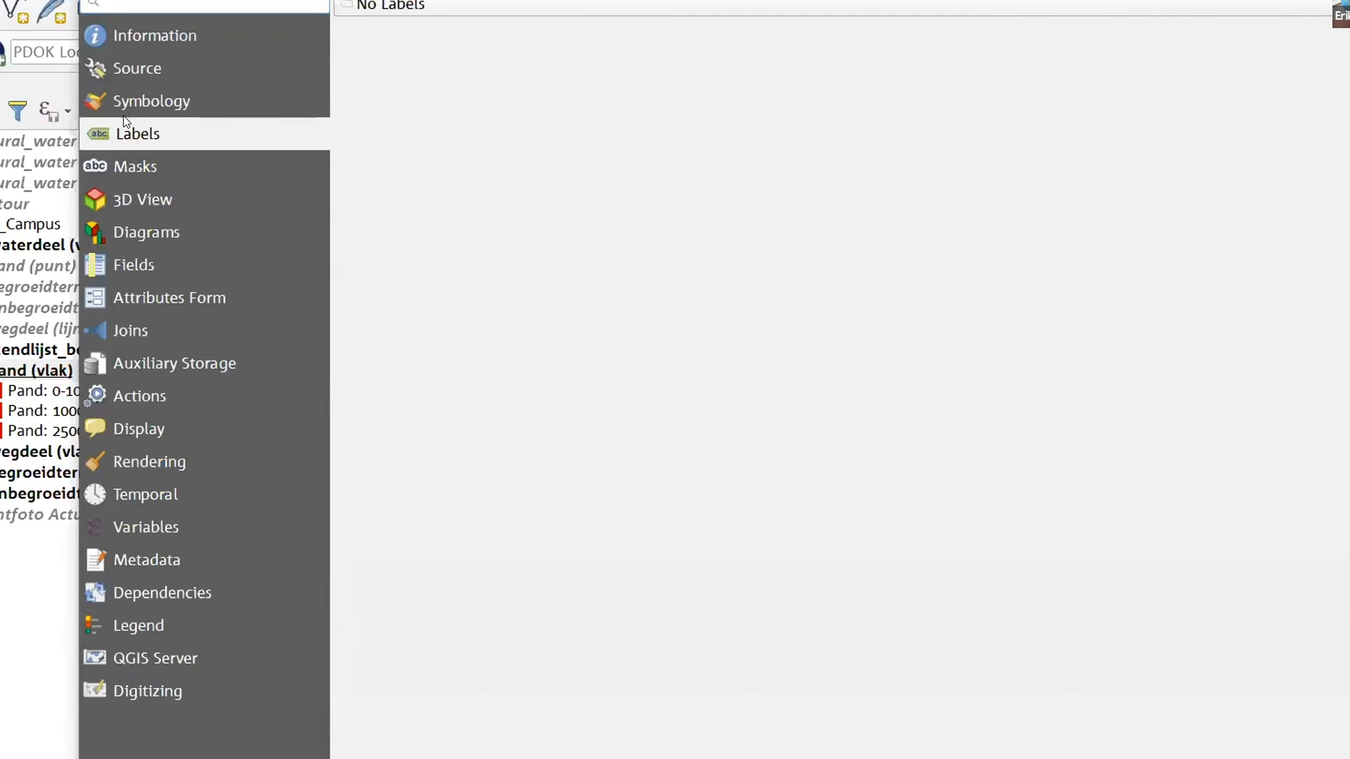
left_click(135, 107)
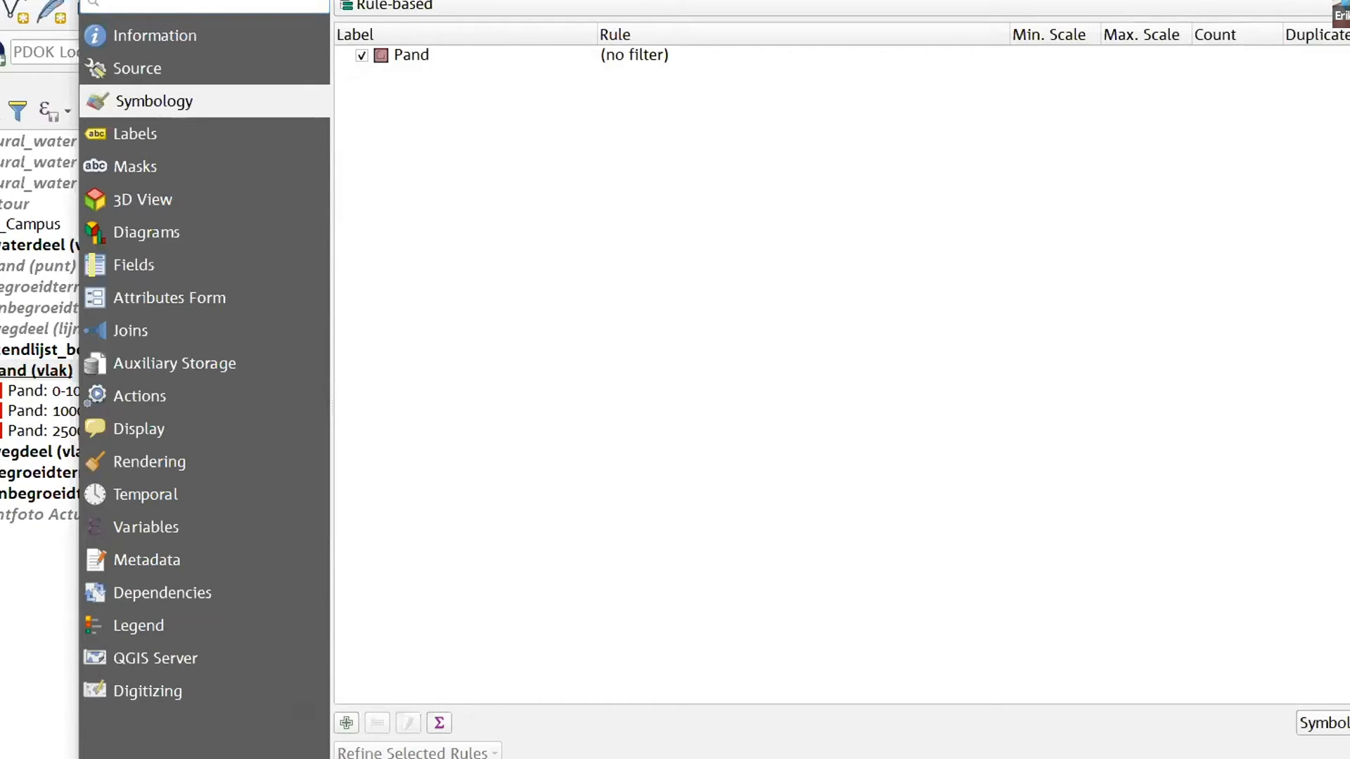
left_click(1265, 758)
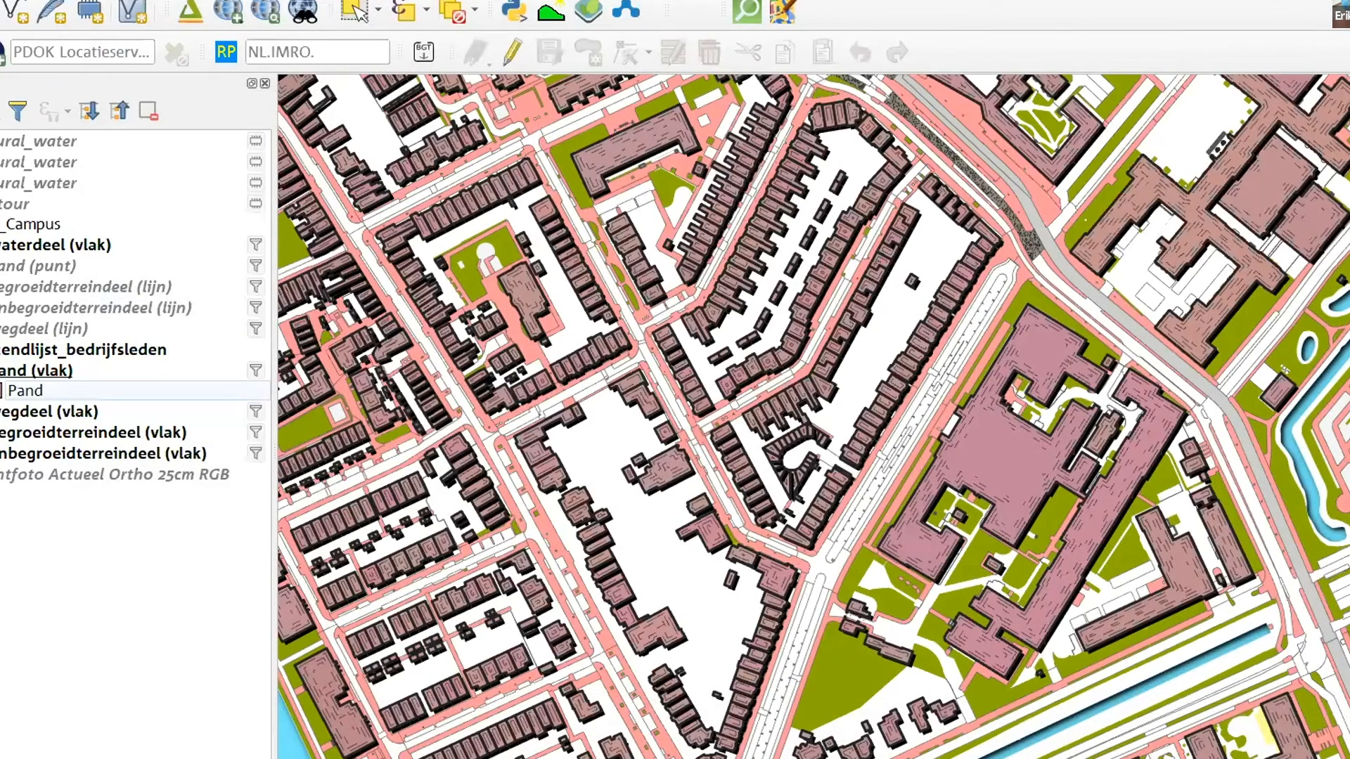
Copy all style categories from pand (vlak), make the contour polygon layer visible and paste all the style categories onto it
right_click(4, 373)
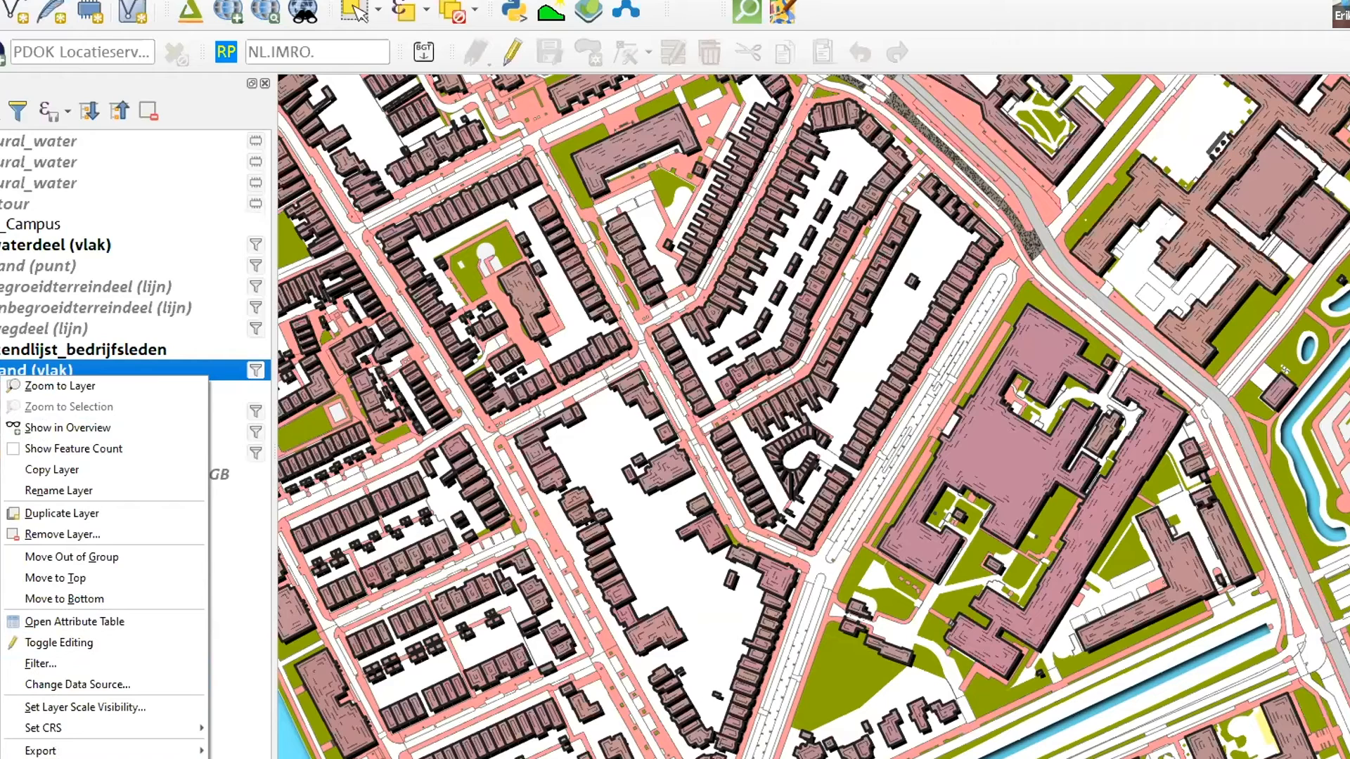
mouse_move(288, 758)
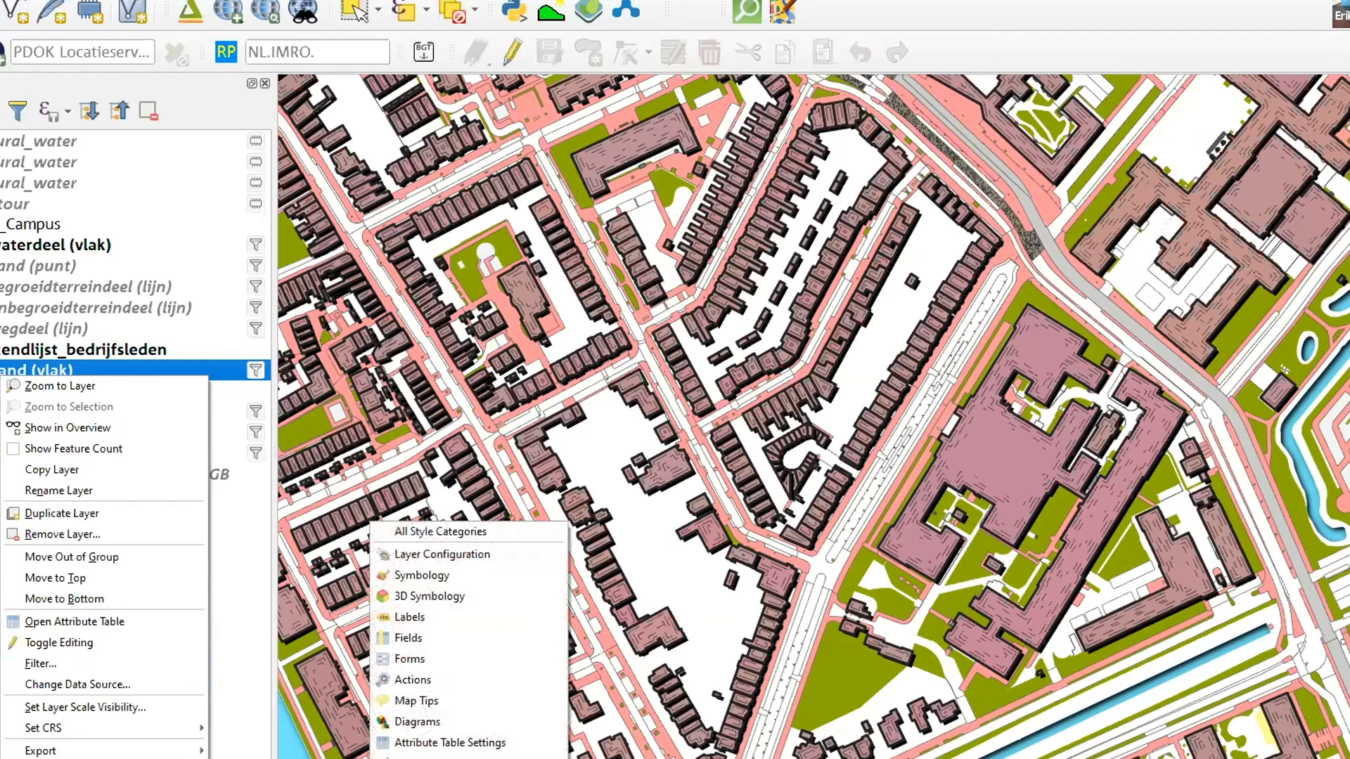
left_click(487, 532)
left_click(14, 204)
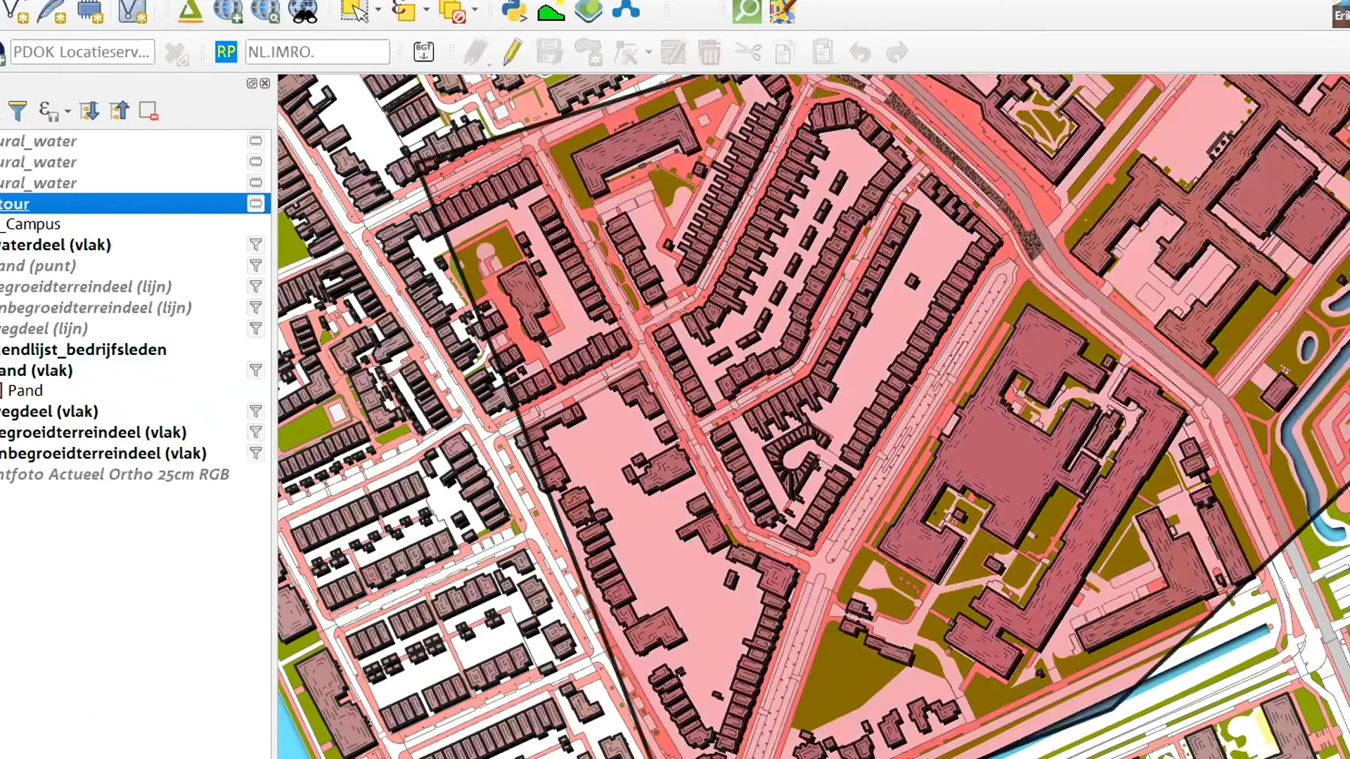
right_click(7, 203)
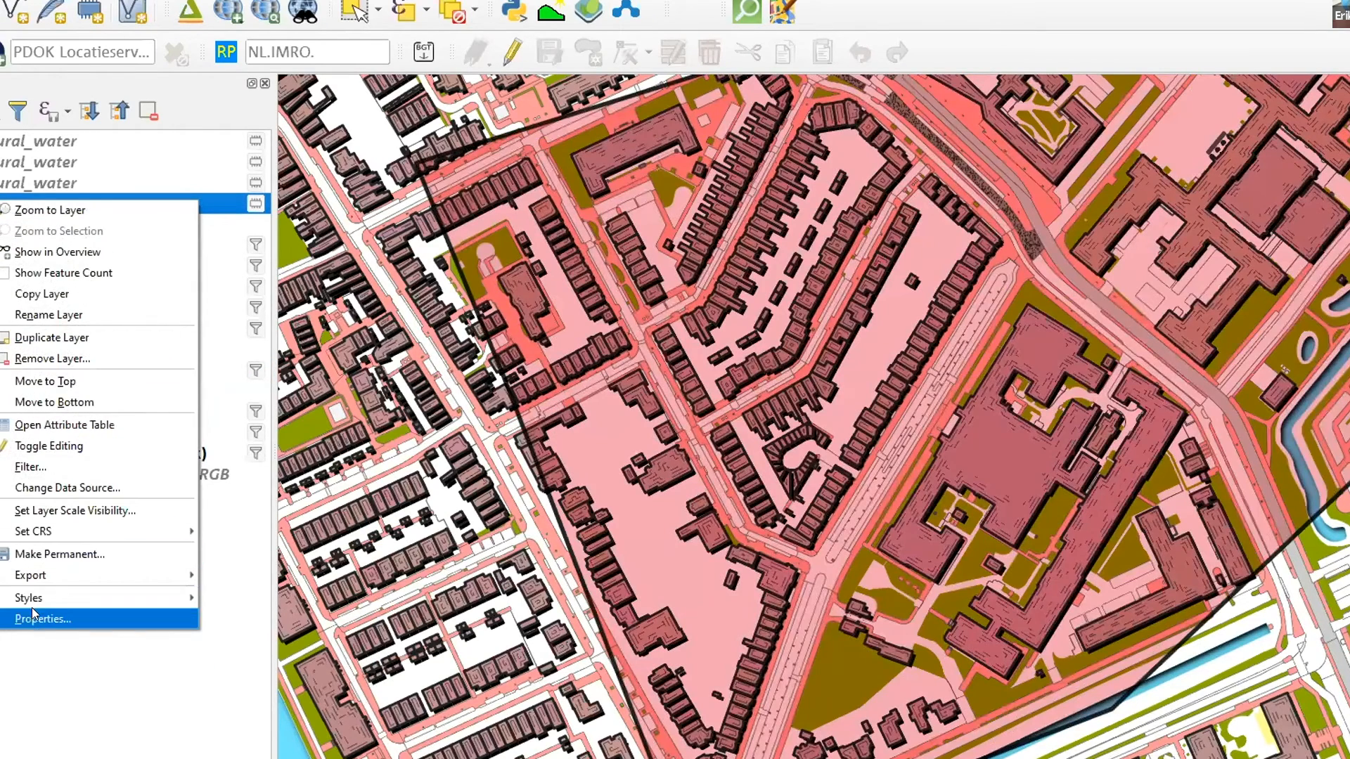
mouse_move(48, 599)
mouse_move(309, 442)
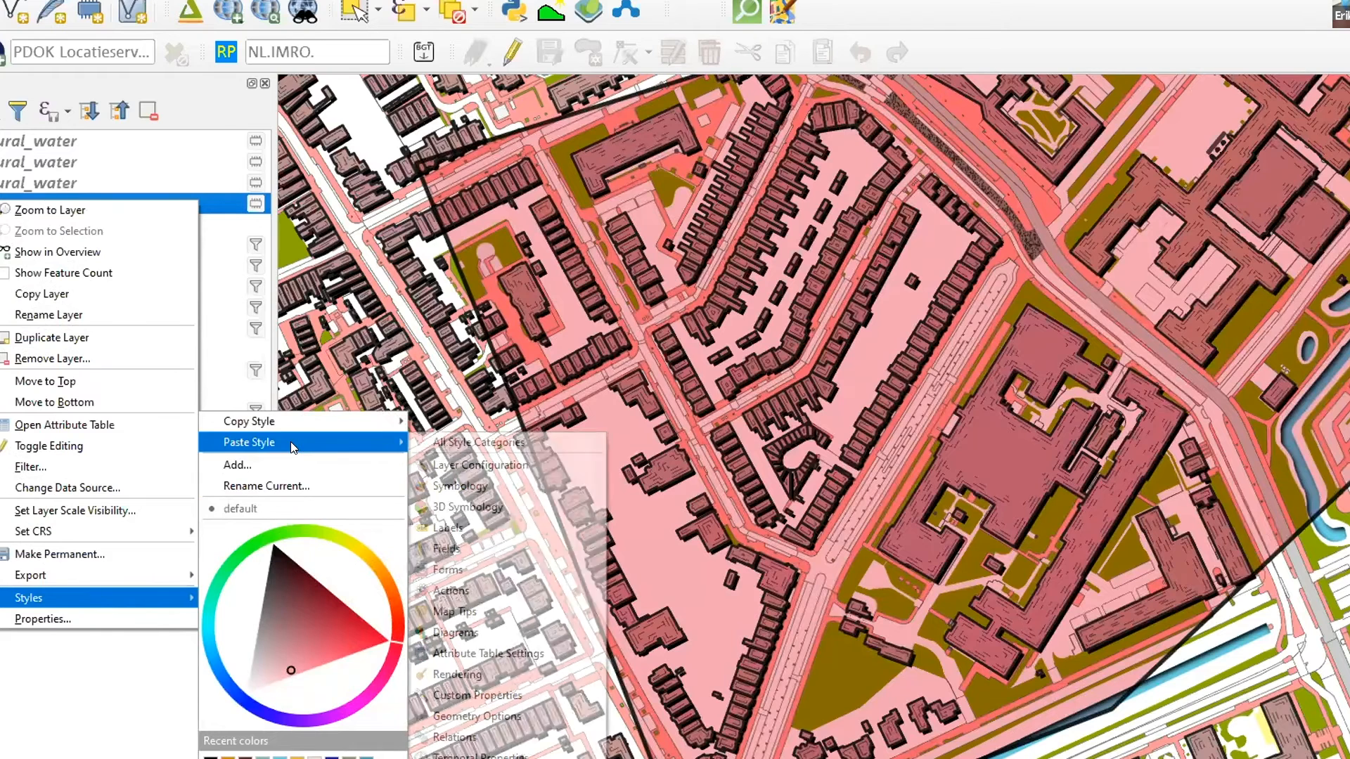
left_click(457, 441)
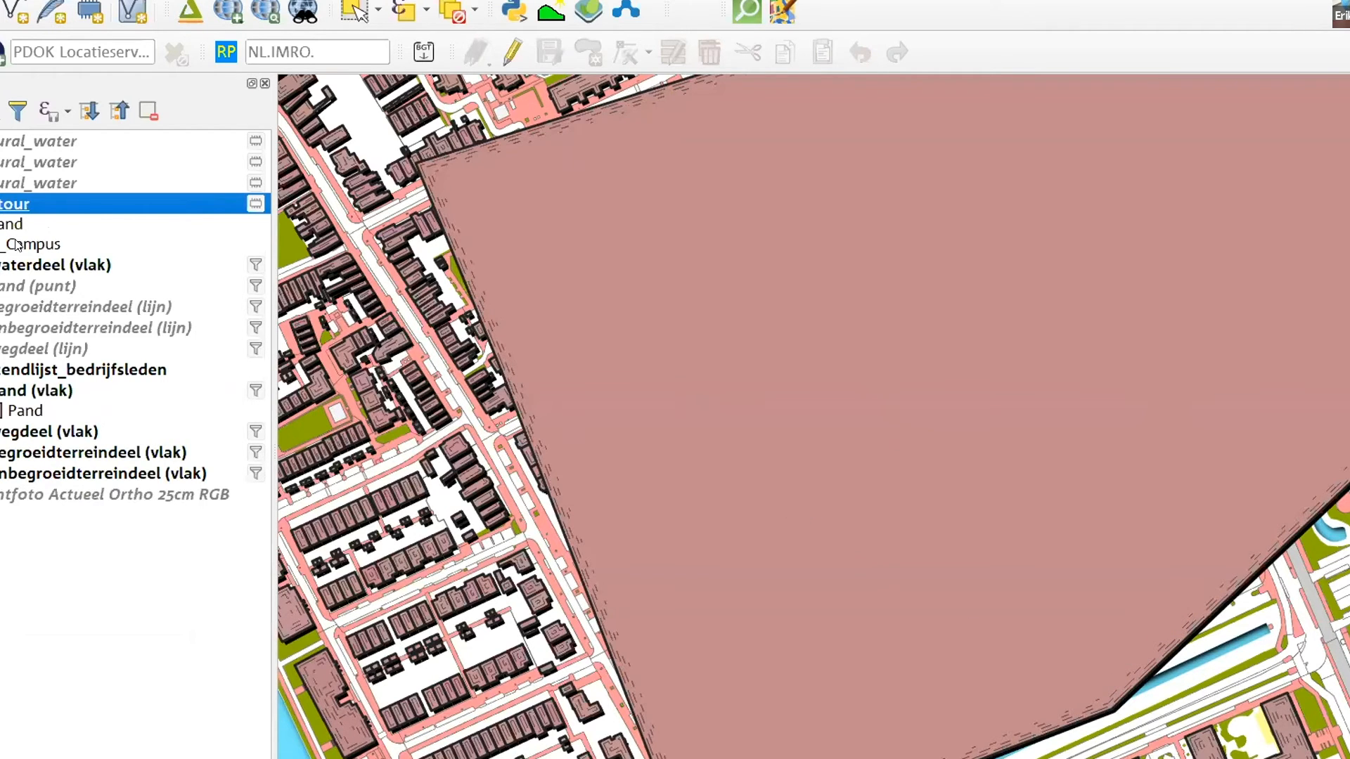
Hide the contour layer and start saving the pand (vlak) layer style as a QGIS QML style file
left_click(1, 203)
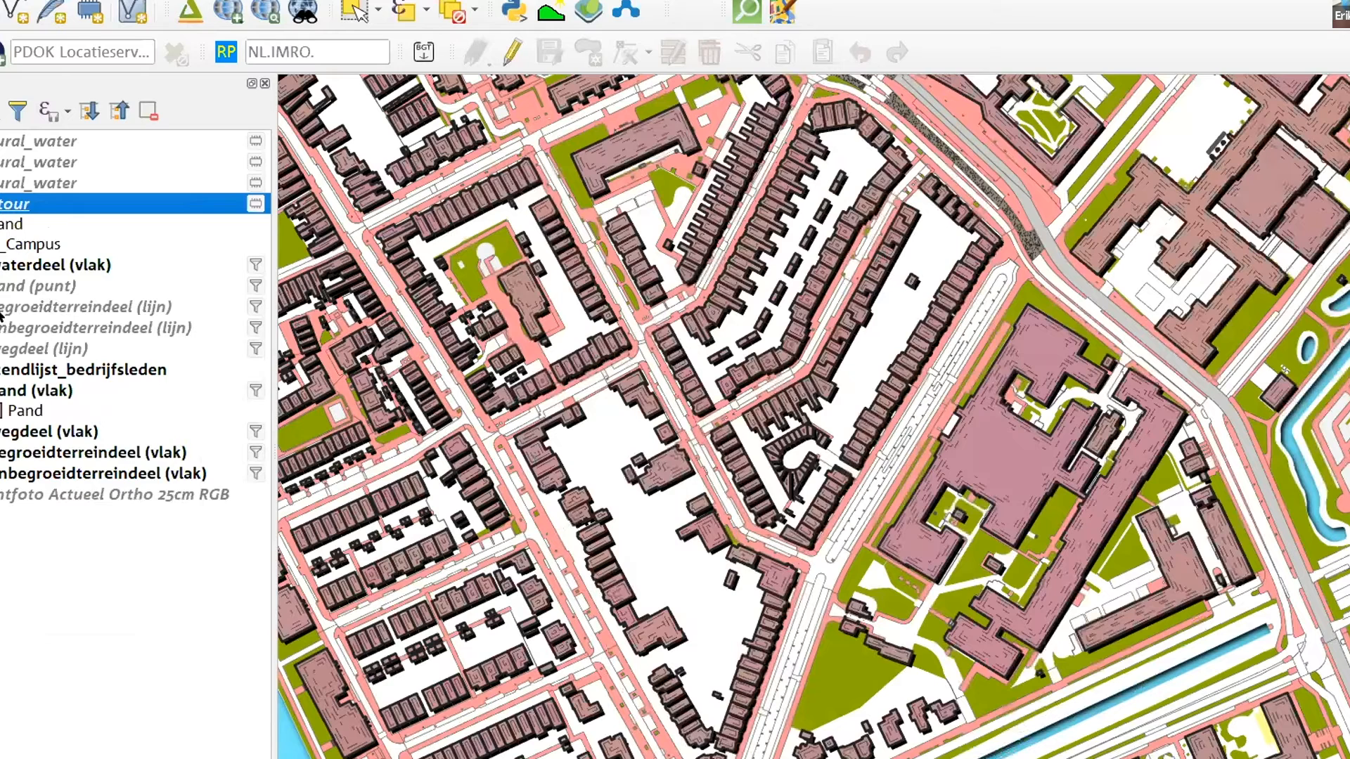
left_click(26, 392)
right_click(29, 394)
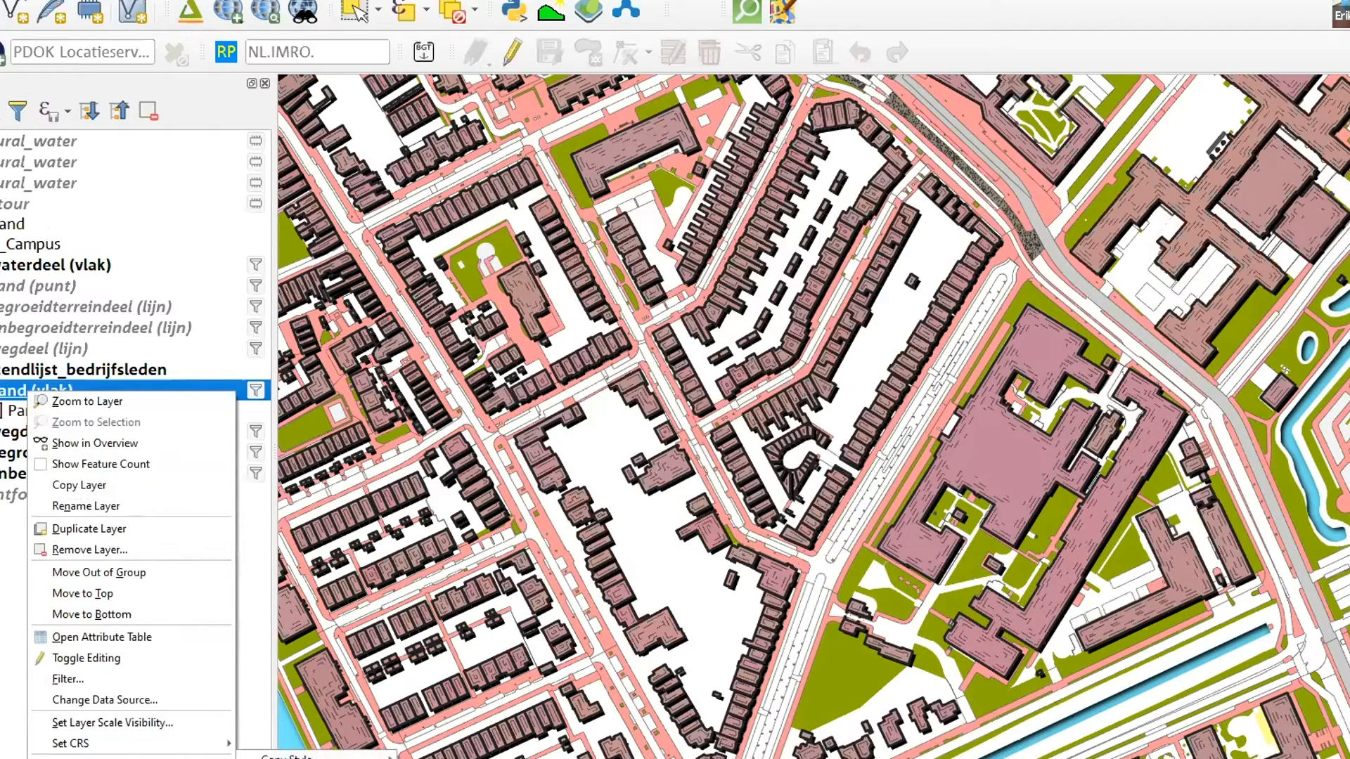
left_click(126, 757)
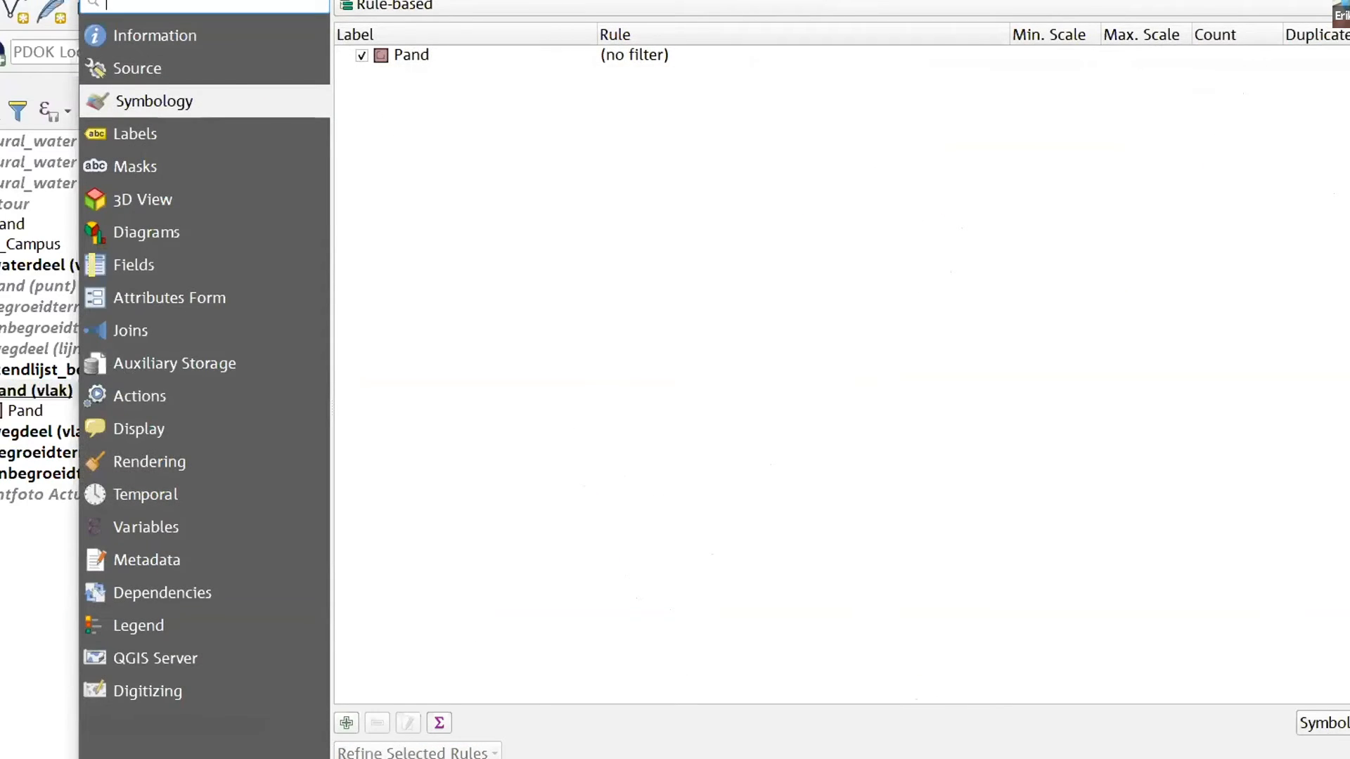
left_click(364, 758)
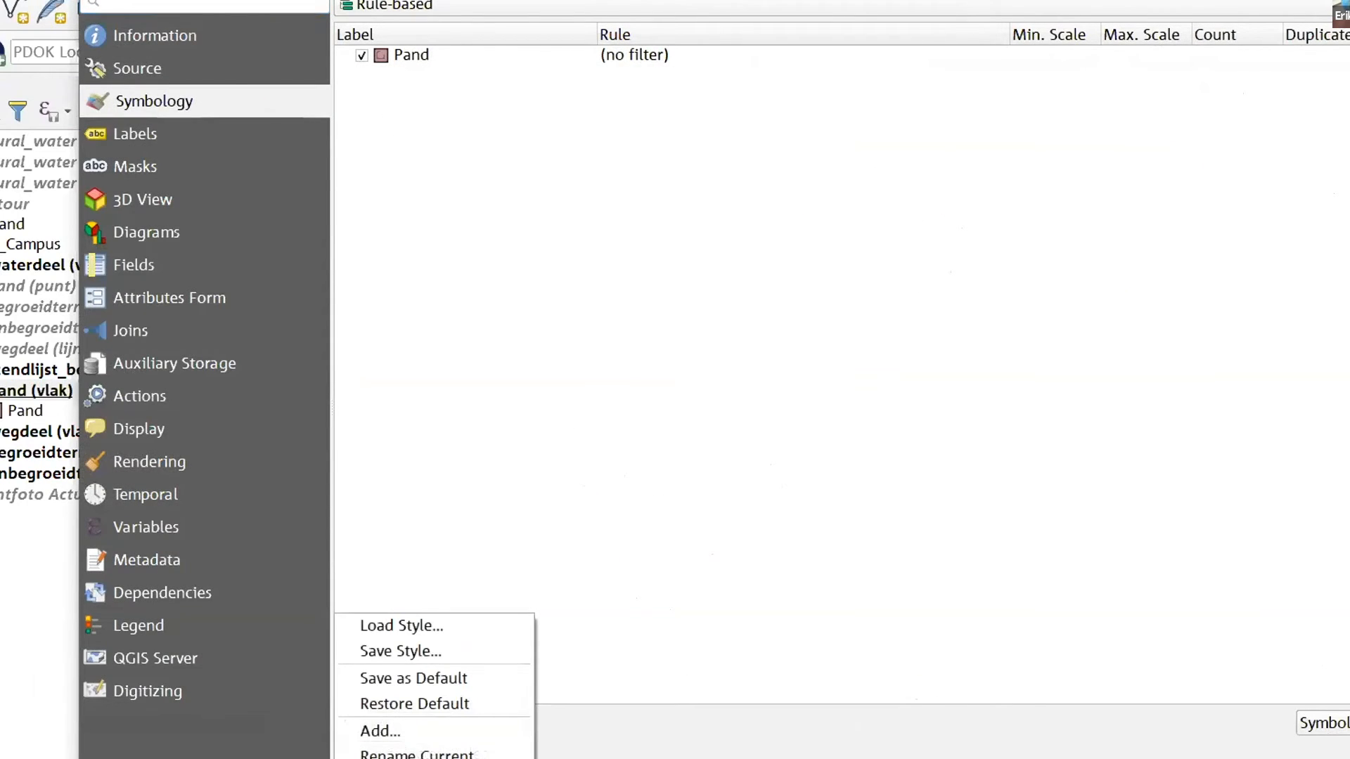
left_click(433, 651)
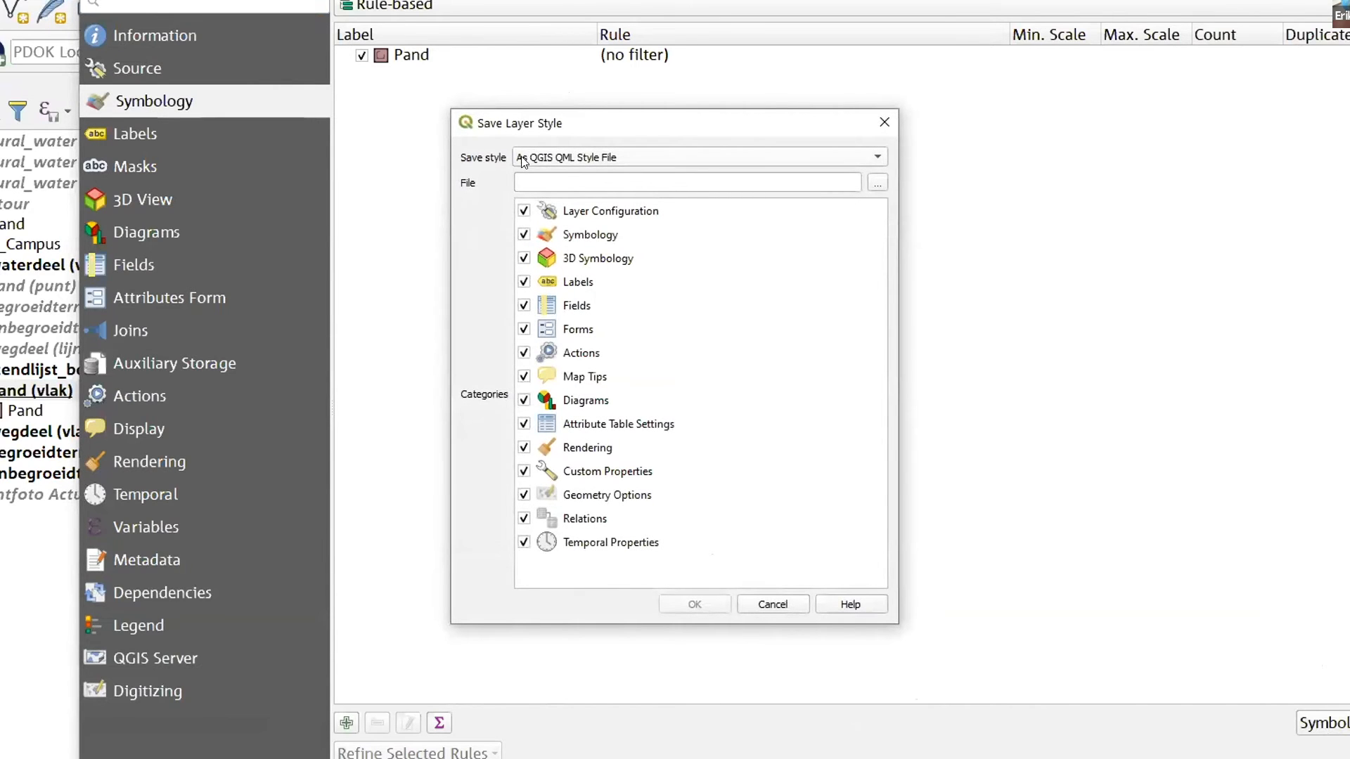
left_click(596, 152)
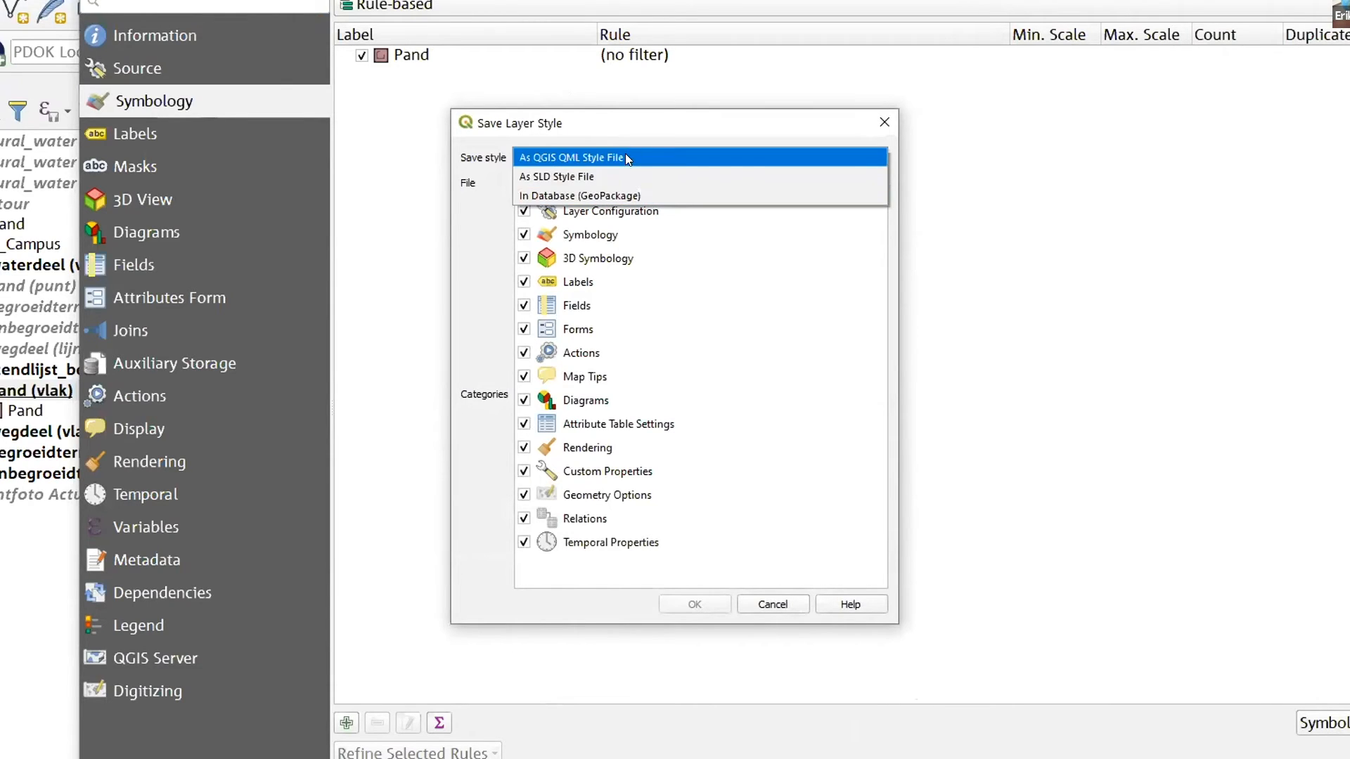
left_click(583, 155)
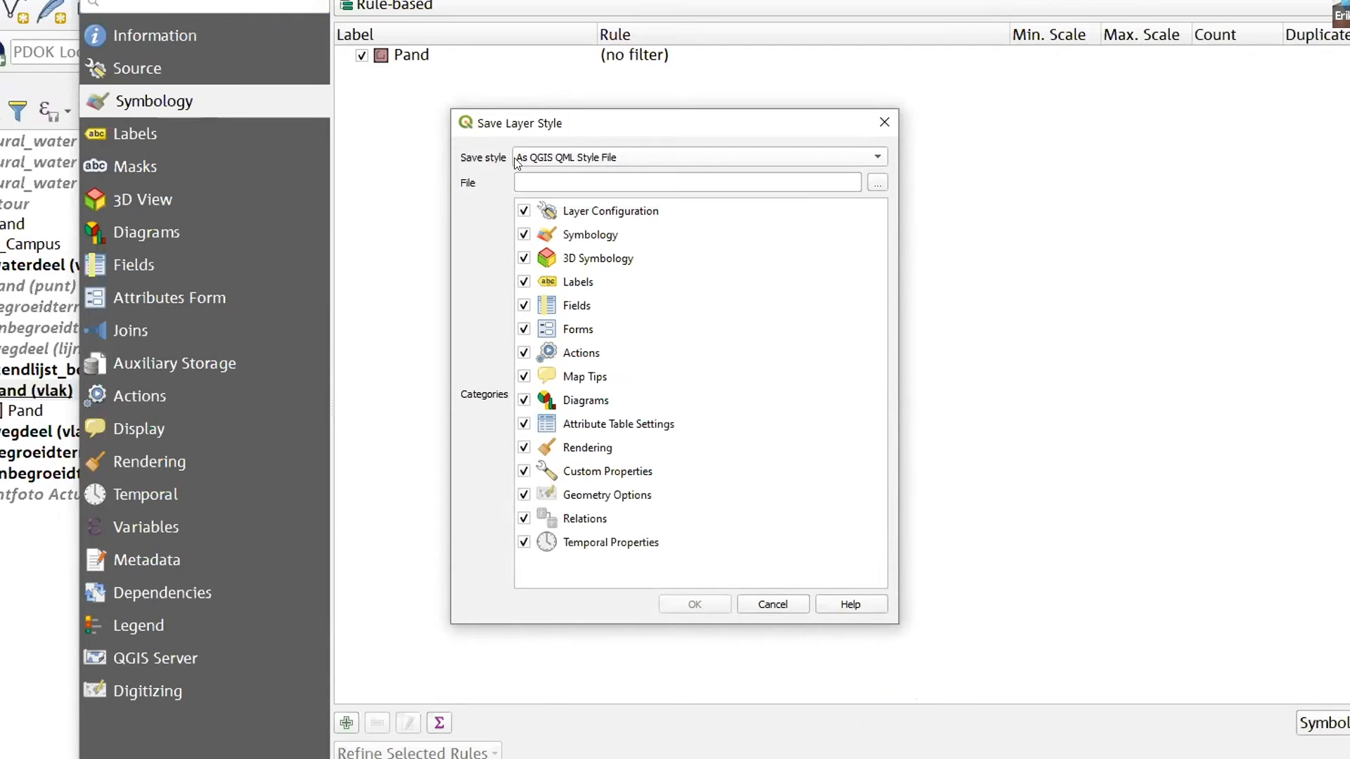
Save the pand (vlak) style with all categories on the desktop (Bureaublad) as qartoon_buildings.qml and close the layer properties
left_click(849, 183)
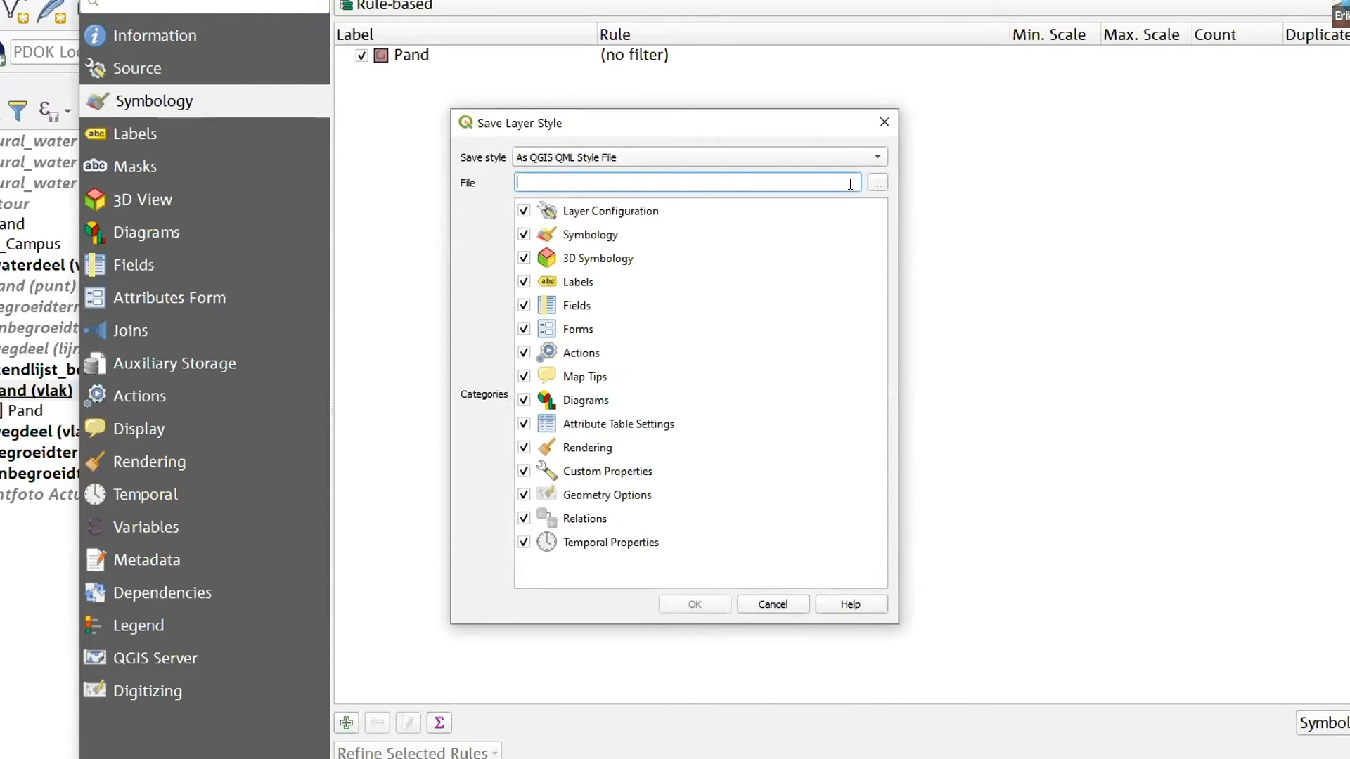
left_click(881, 184)
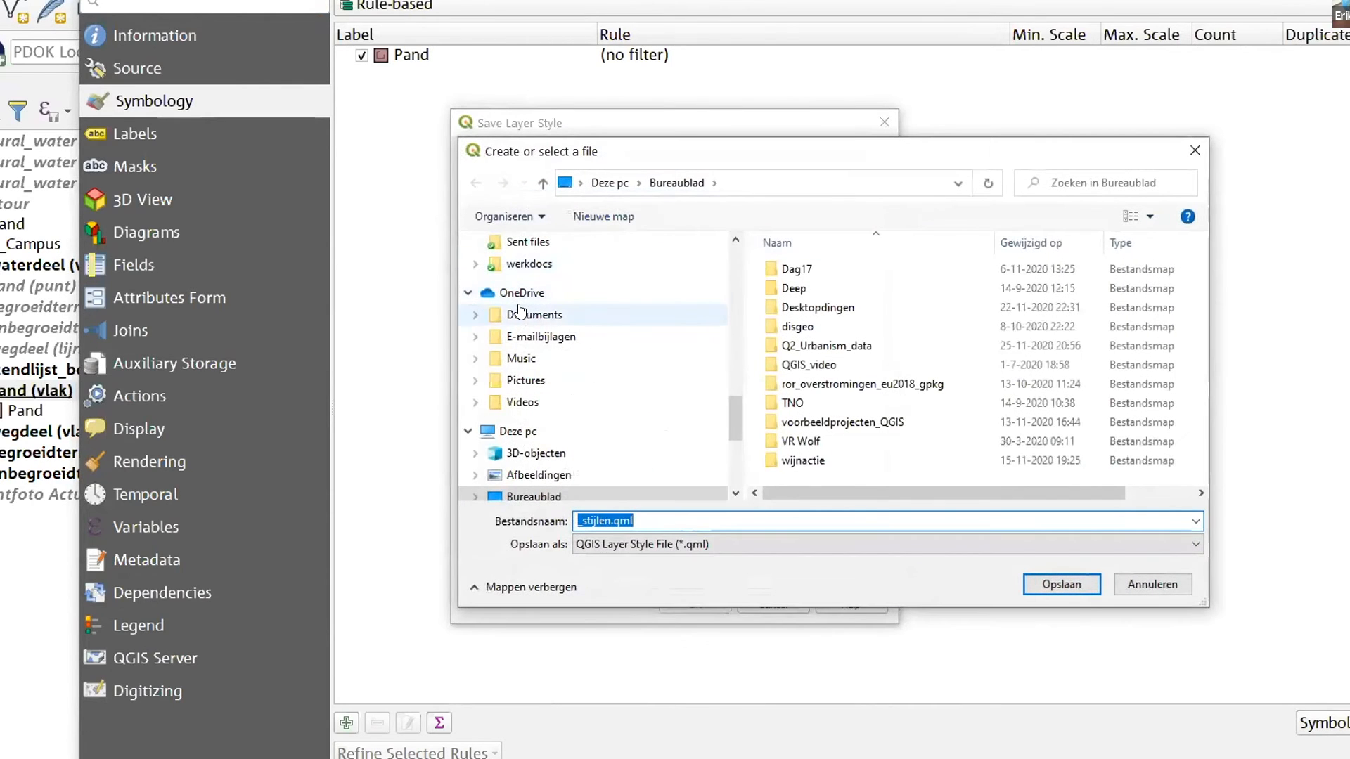
left_click(539, 474)
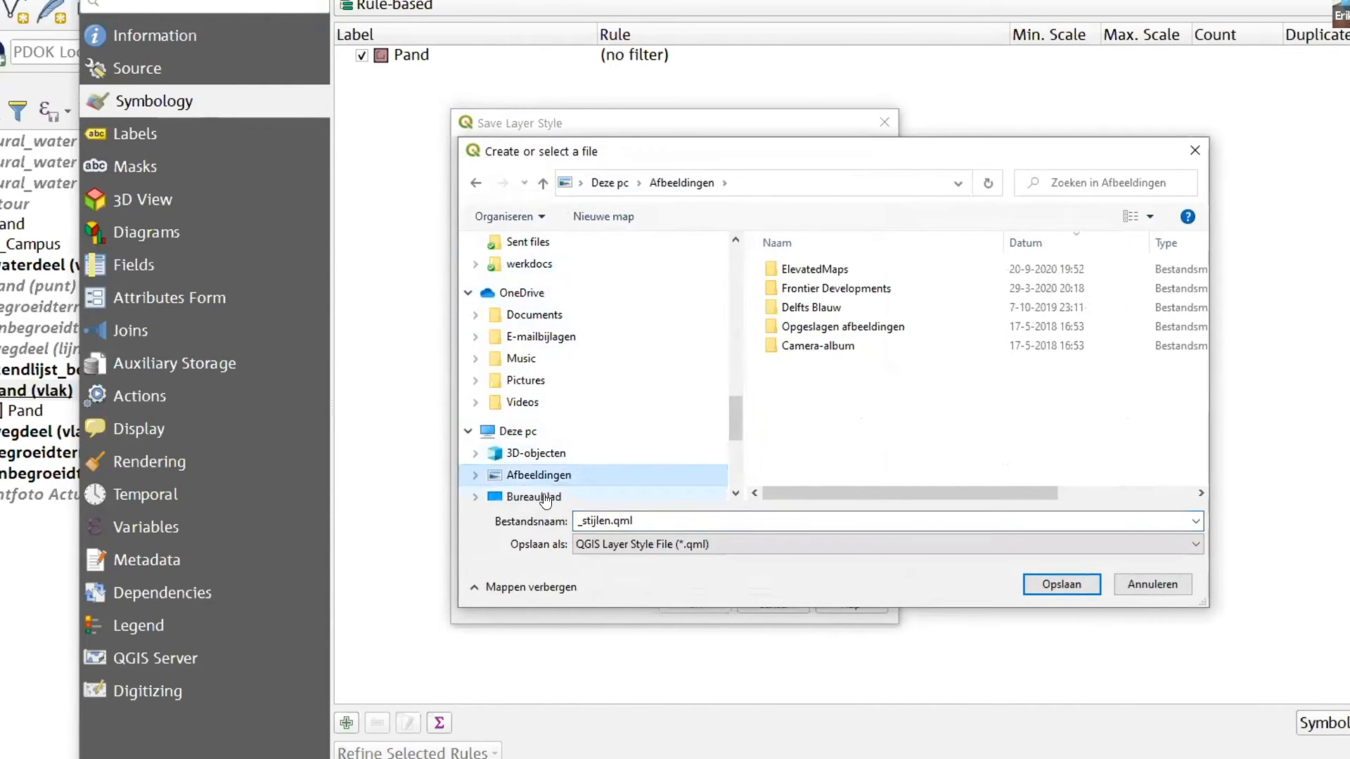
left_click(533, 494)
left_click(667, 520)
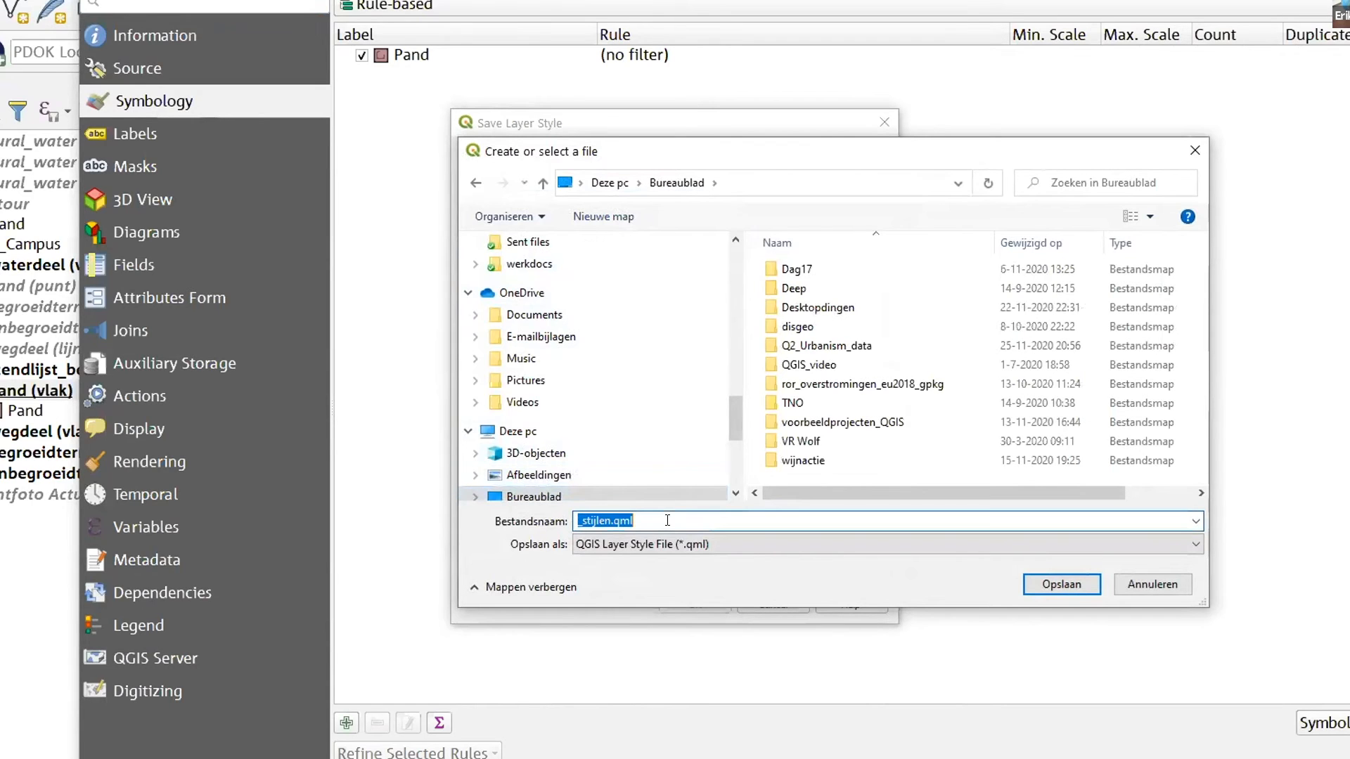
left_click_drag(615, 521, 496, 526)
type("qartoon_buildings.")
left_click(1063, 583)
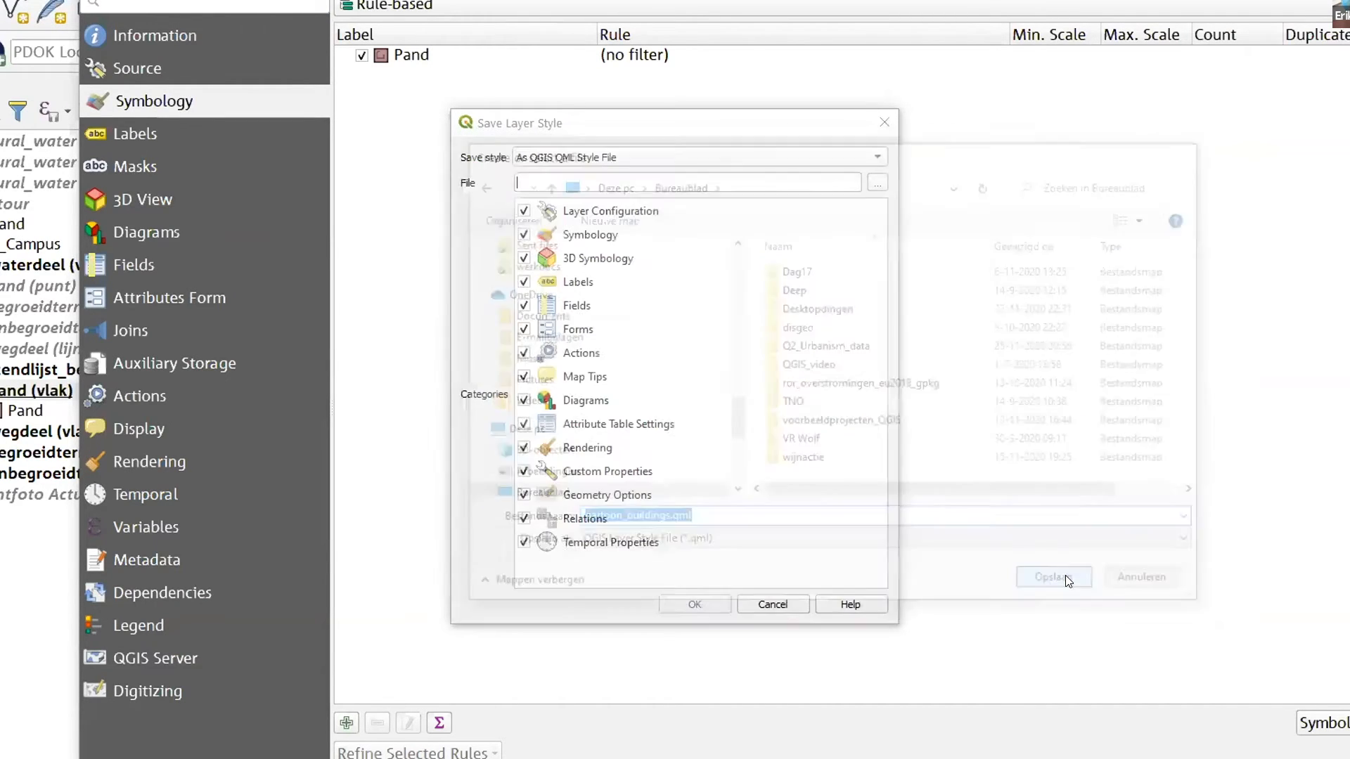
left_click(693, 603)
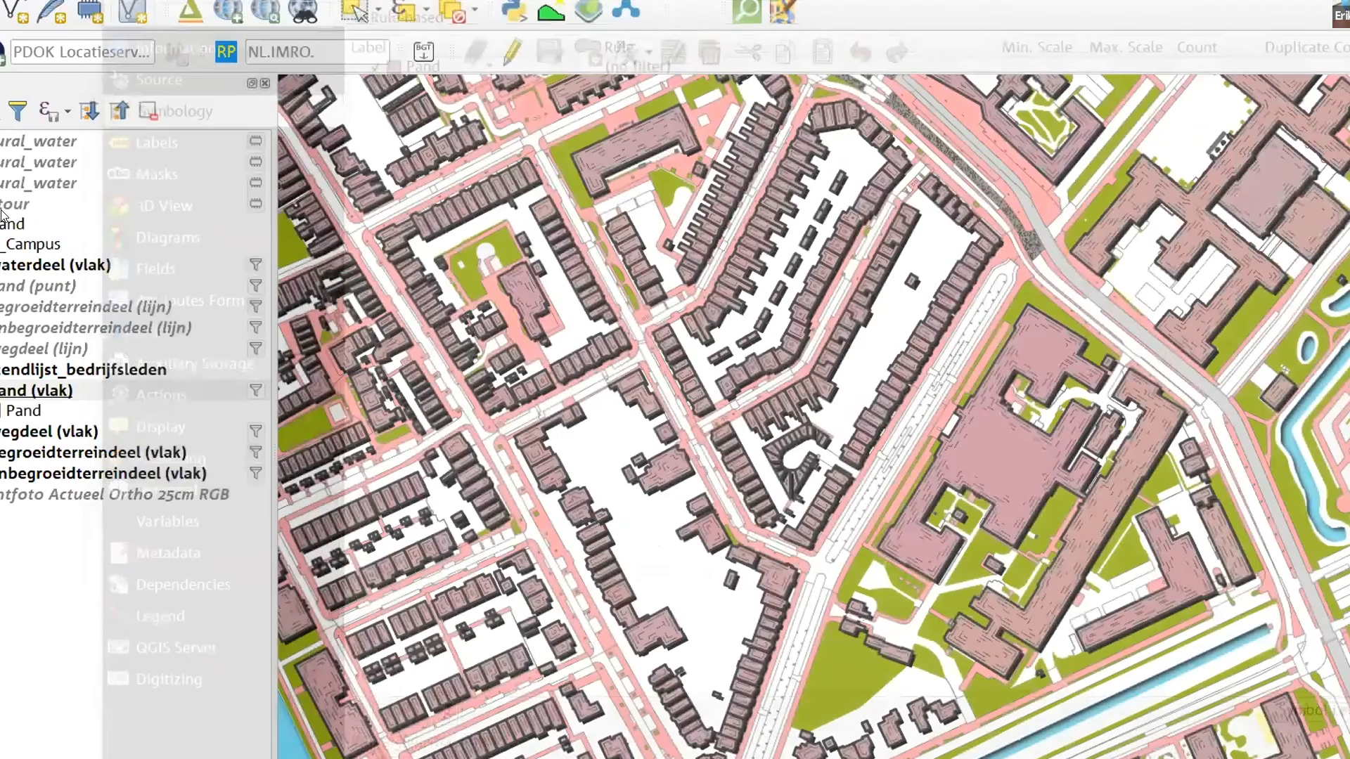
Make the uppermost natural_water polygon layer visible and open its layer properties
left_click(3, 211)
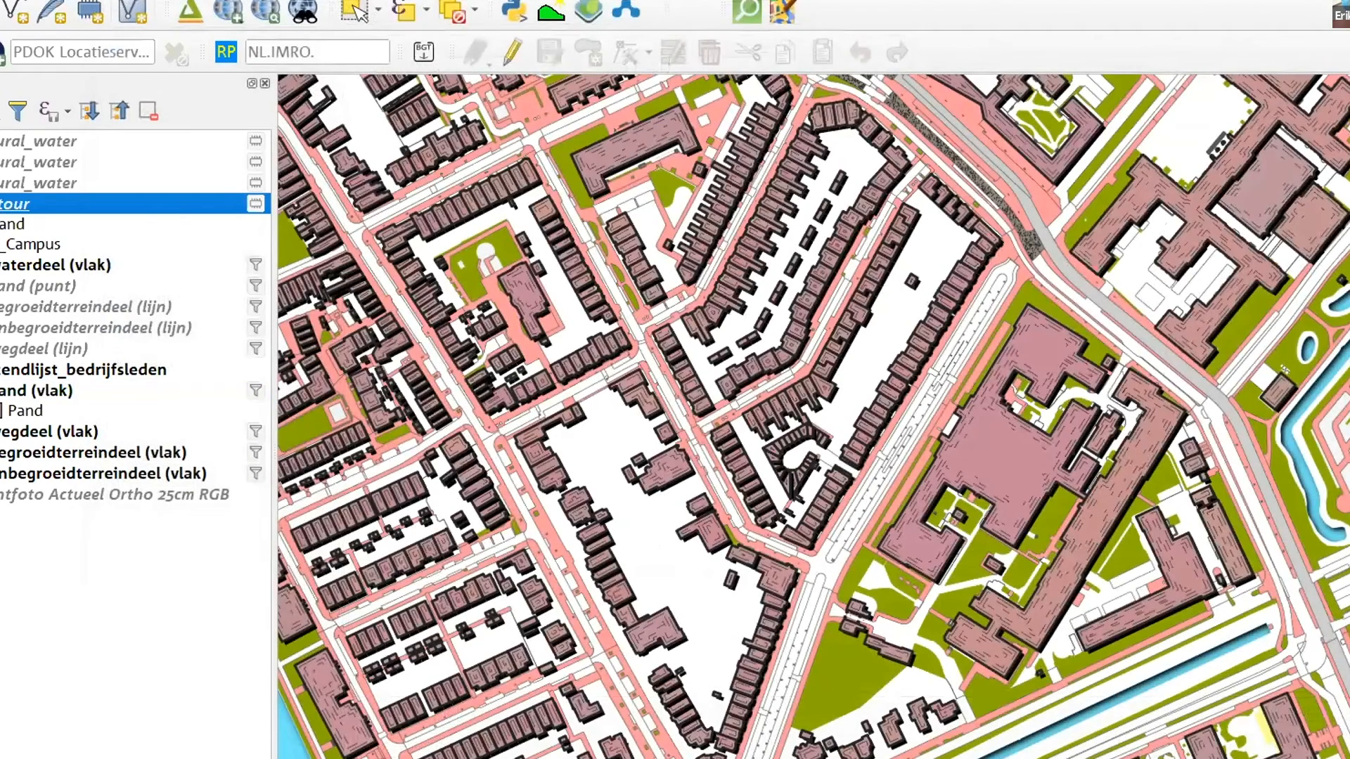
left_click(2, 141)
right_click(14, 142)
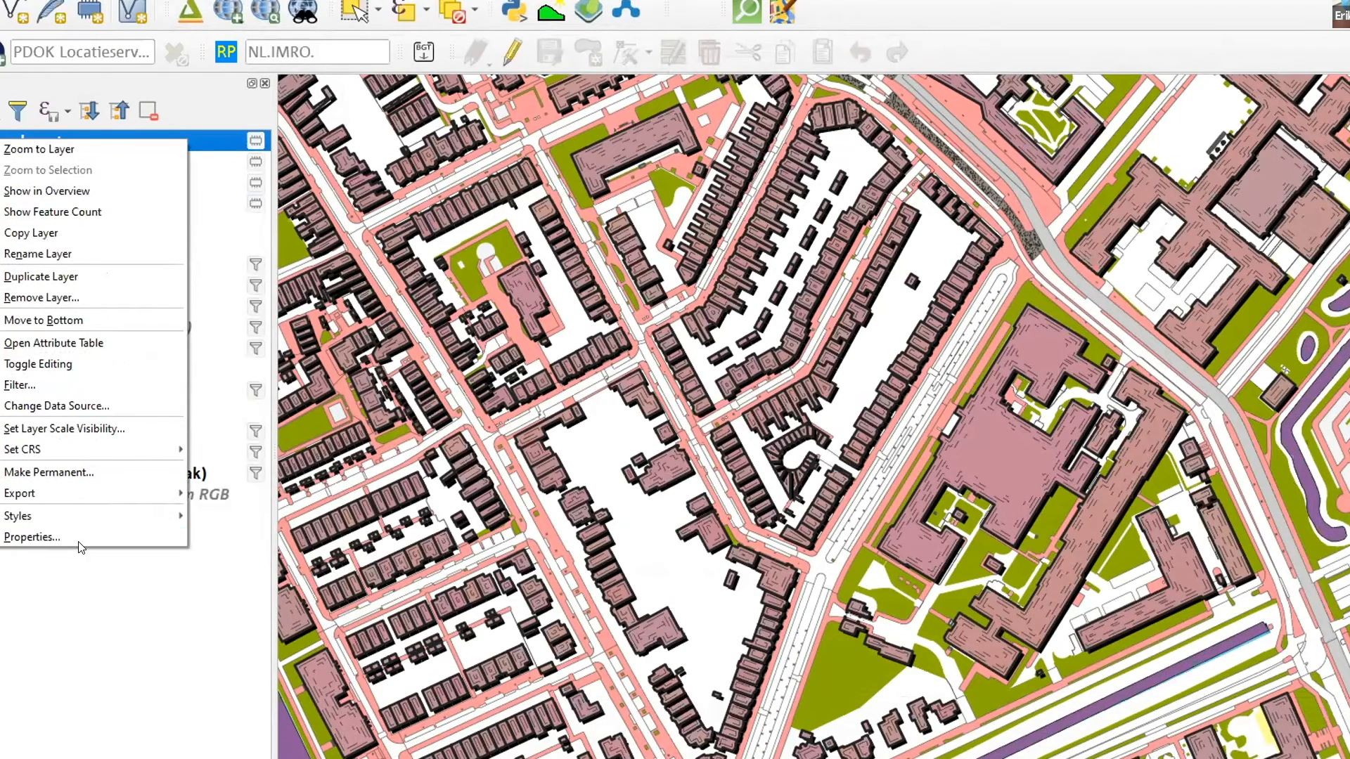
left_click(168, 536)
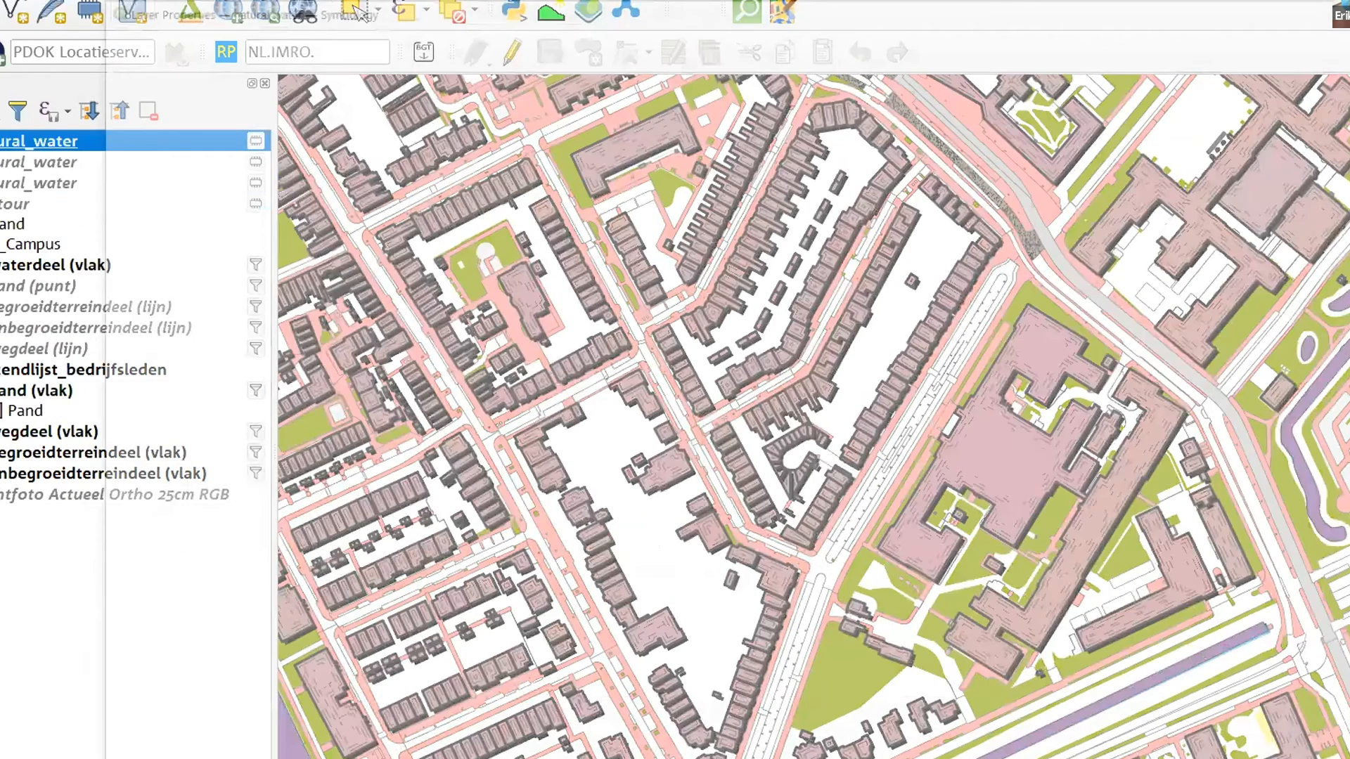
Load all style categories from qartoon_buildings.qml onto the natural_water polygon layer, apply them and inspect the water areas on the map
left_click(426, 758)
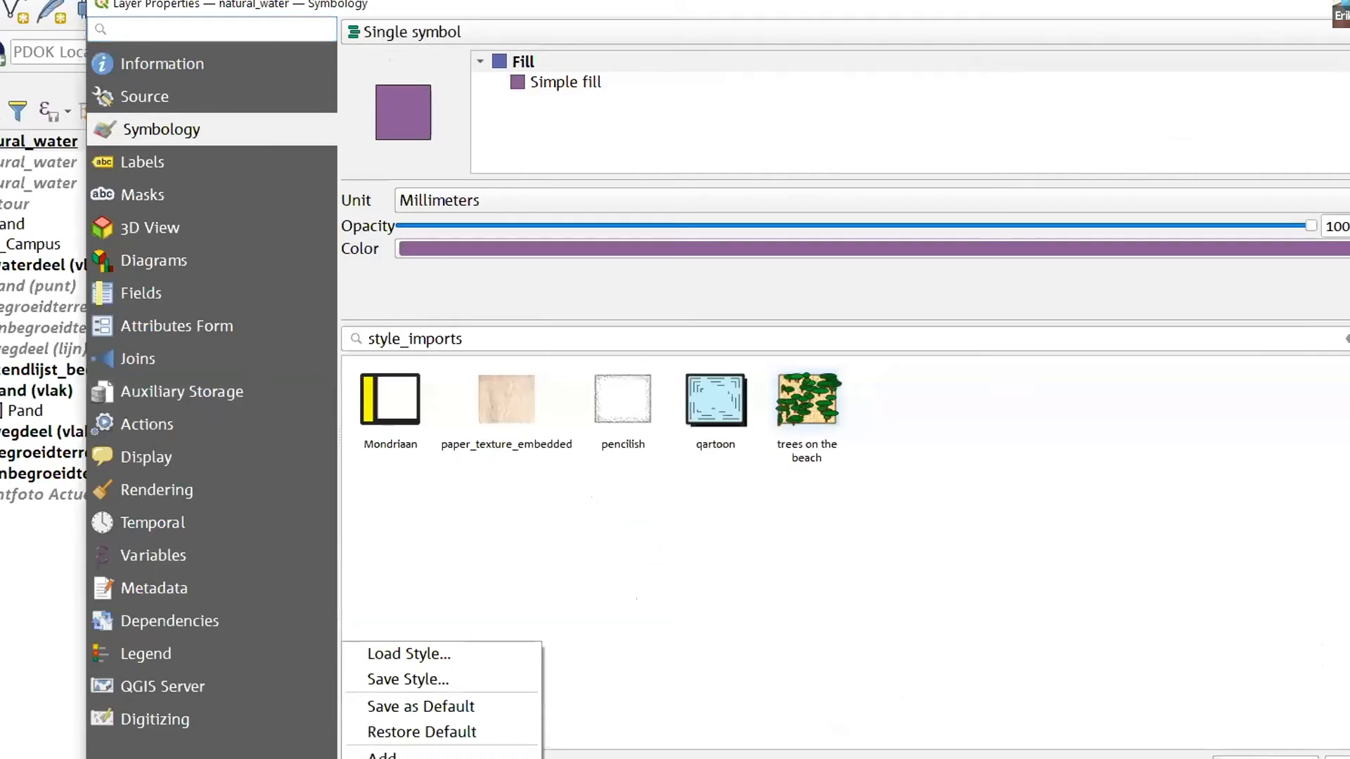
left_click(426, 653)
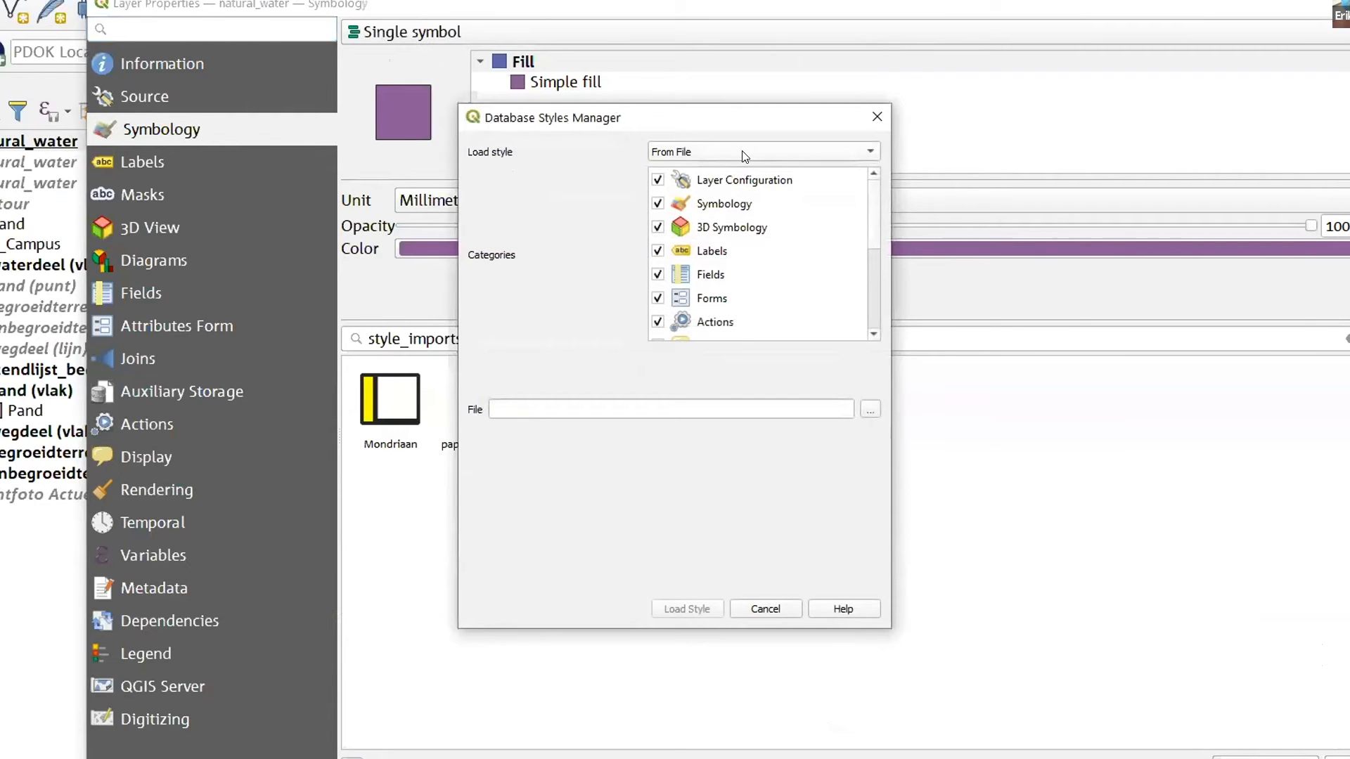
left_click(868, 409)
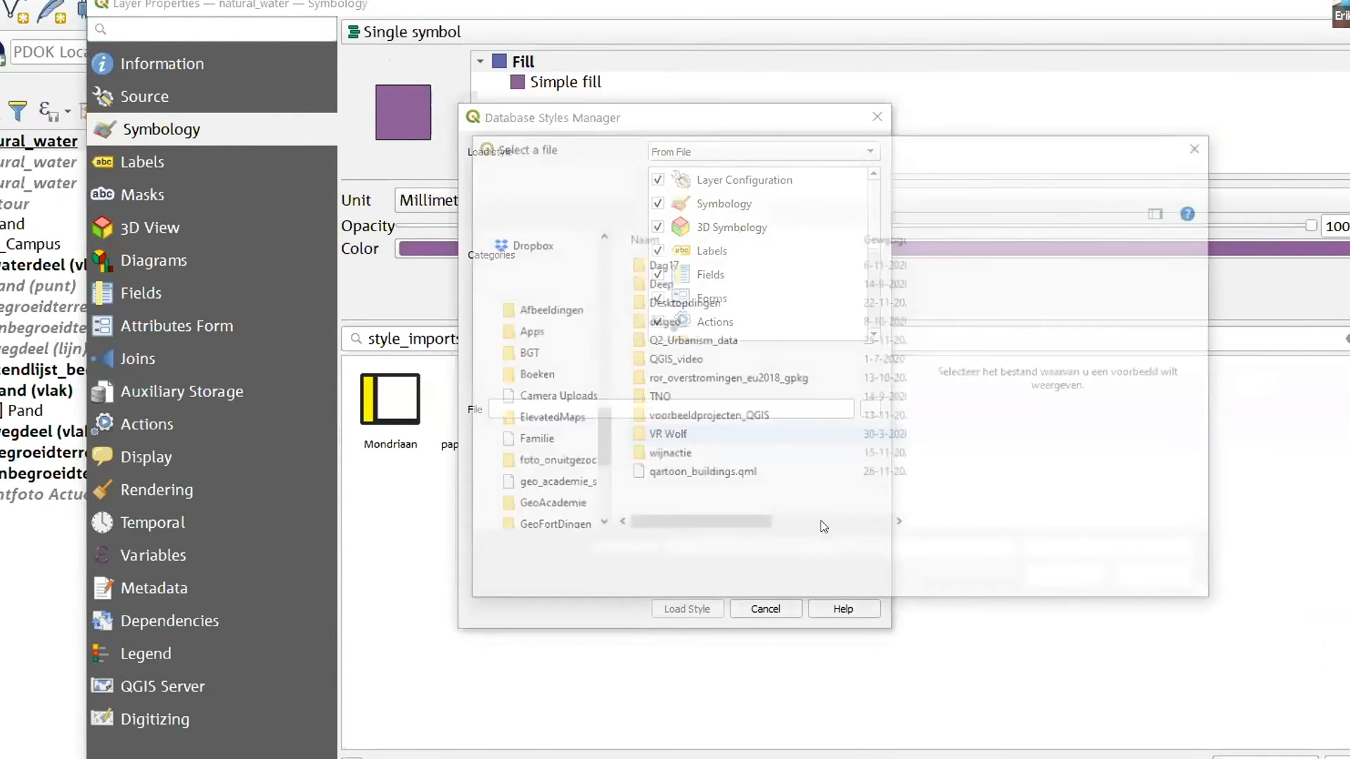
left_click(681, 476)
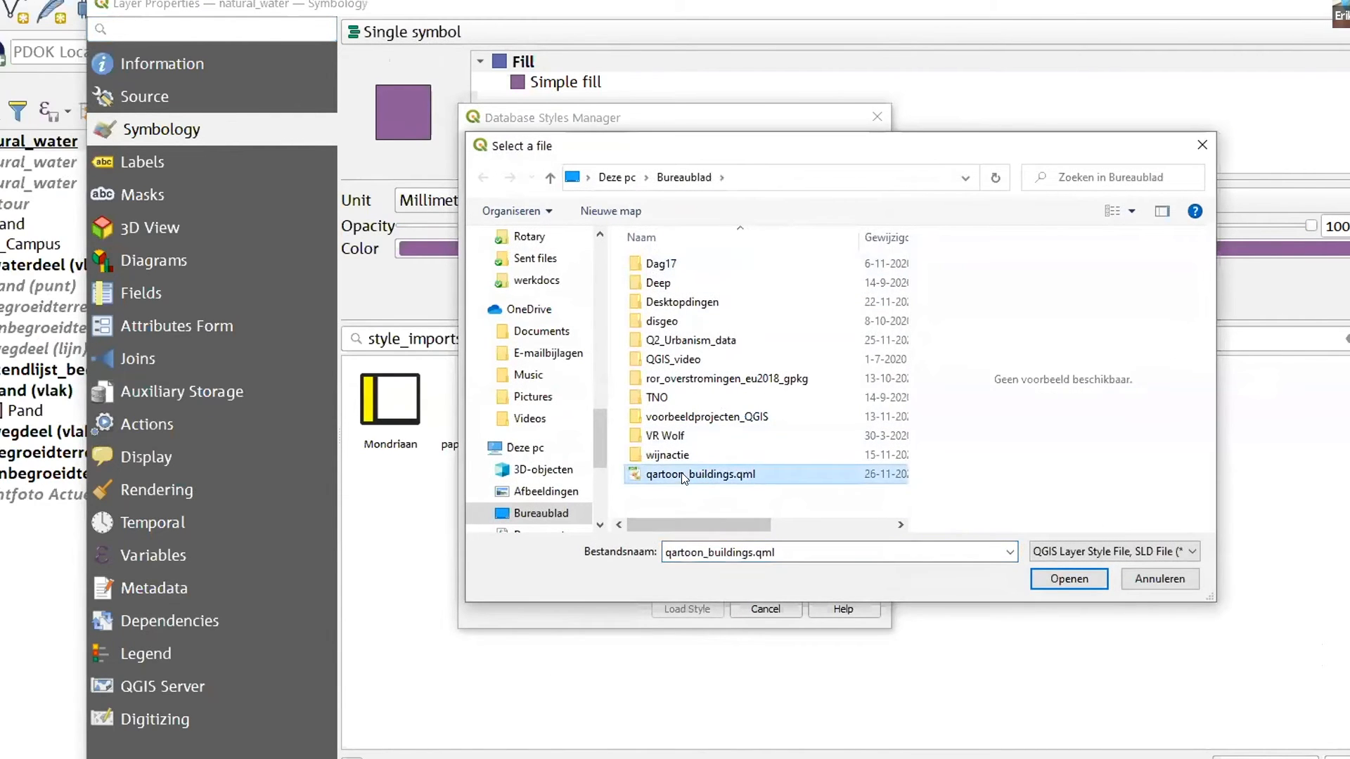
left_click(1065, 576)
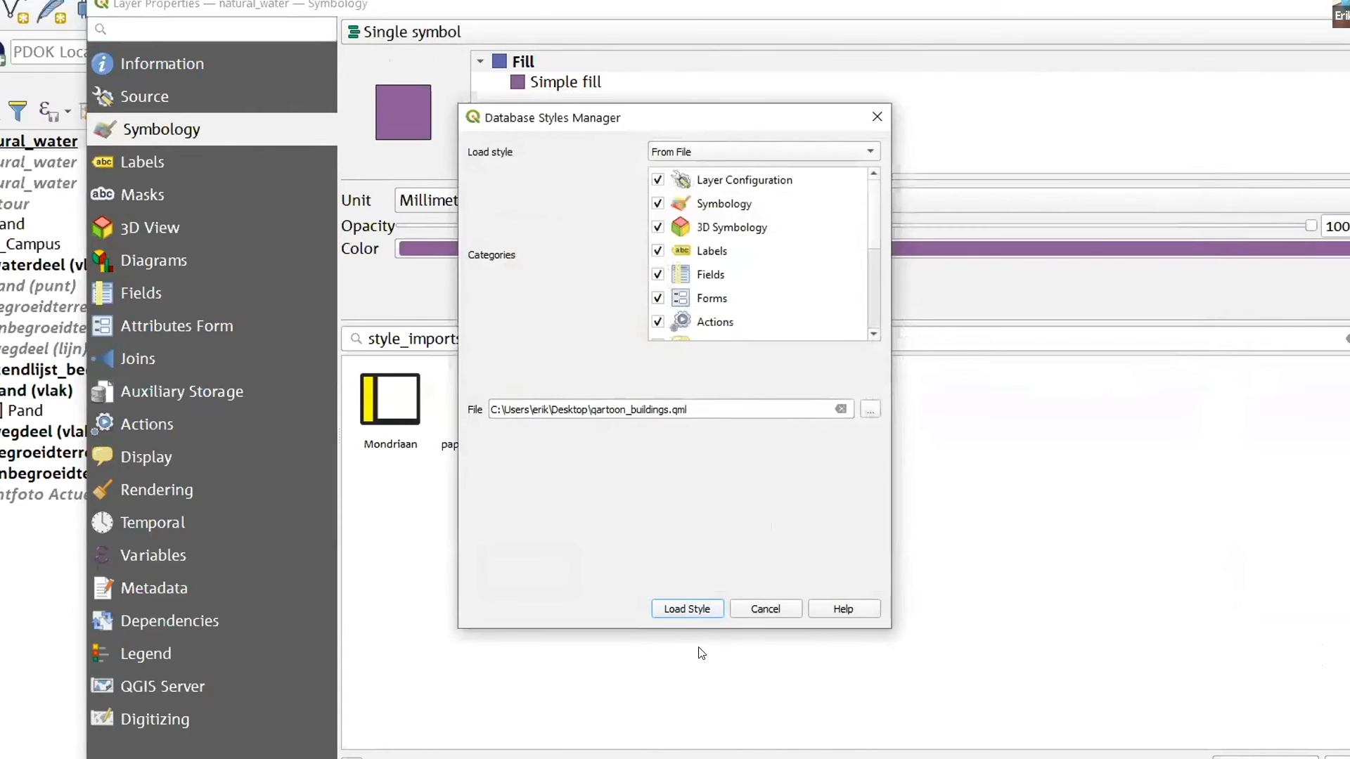
left_click(685, 609)
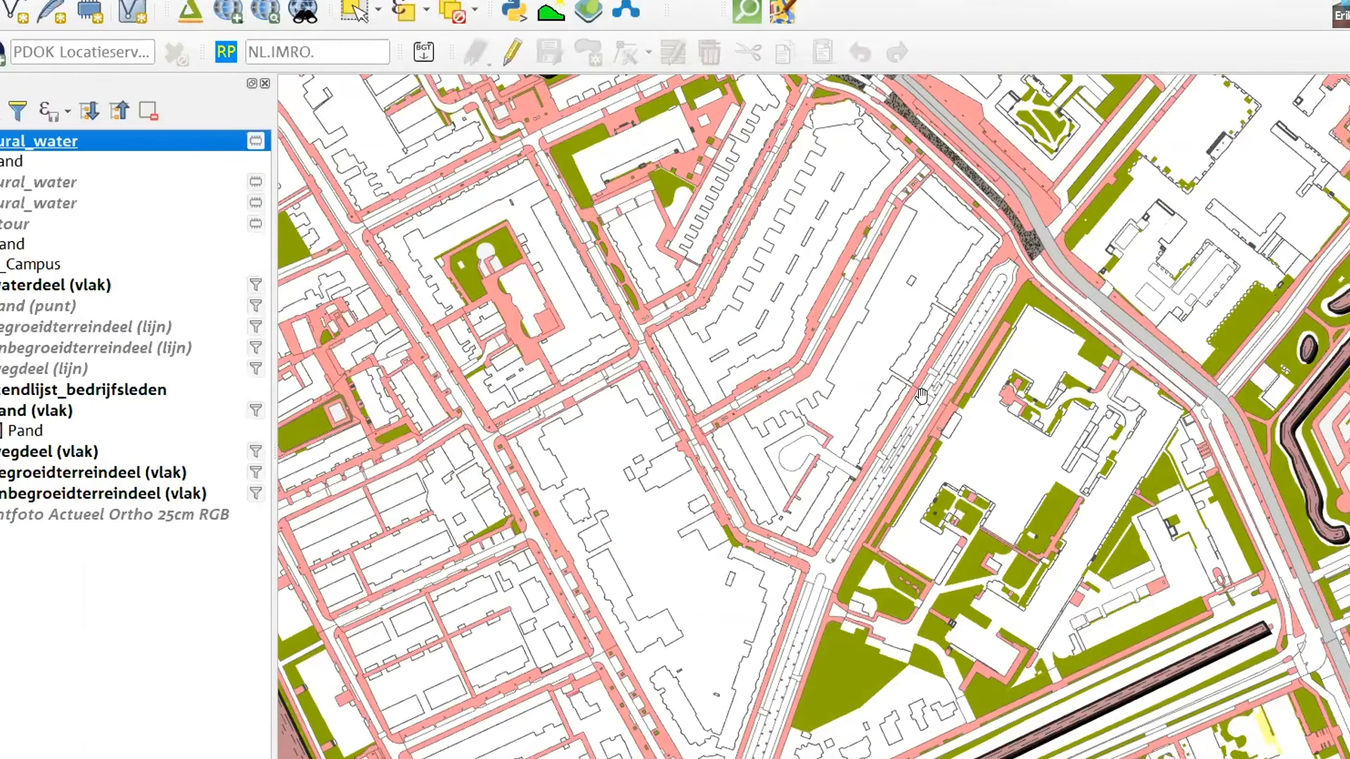
scroll(985, 439, "down", 1)
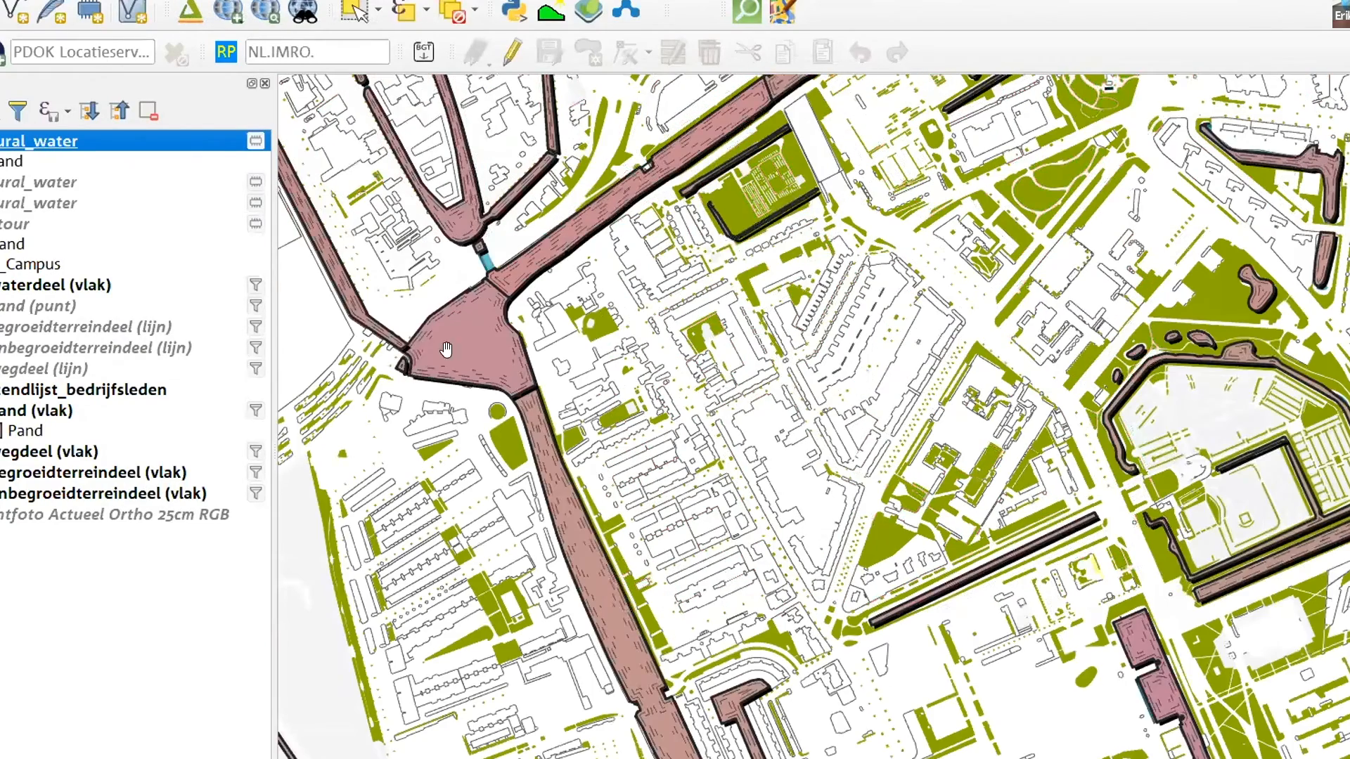
scroll(513, 368, "up", 3)
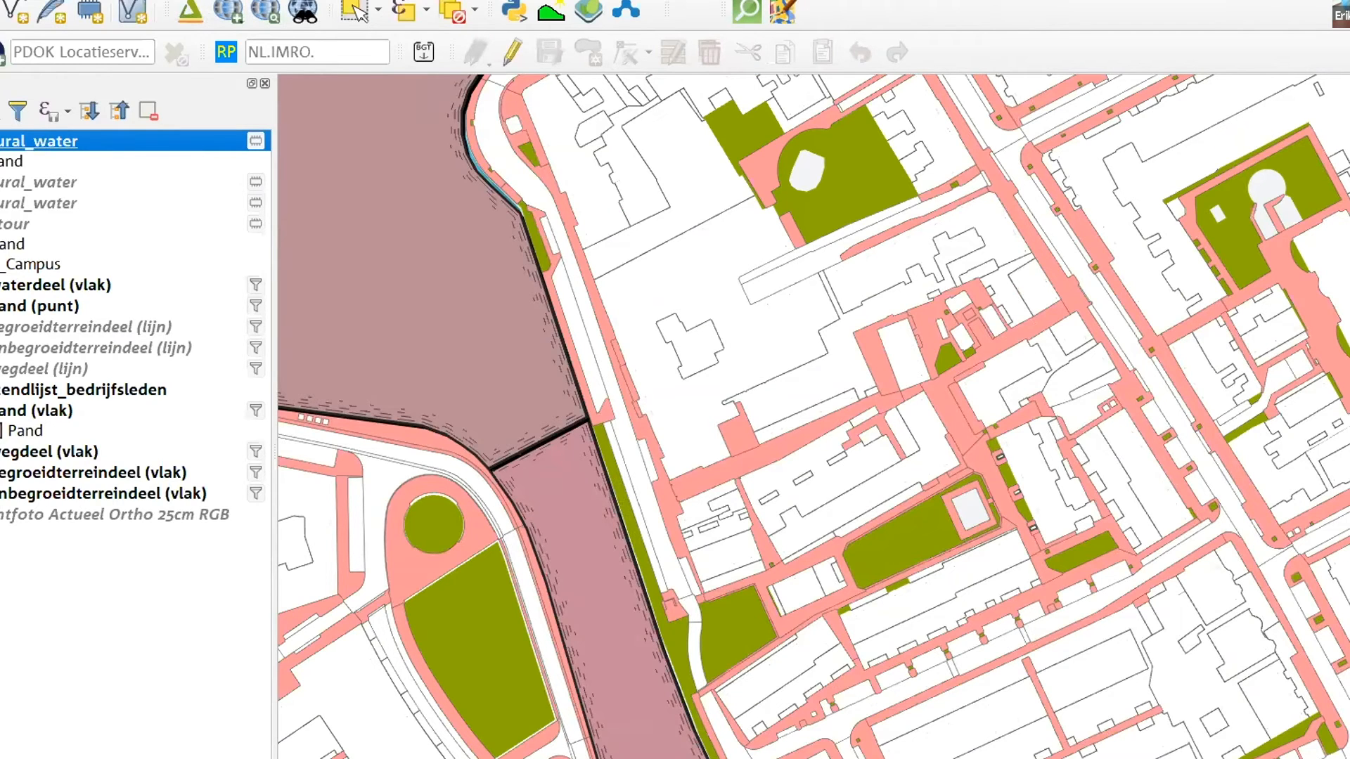
Collapse and hide the natural_water polygon layer, then show the natural_water point layer and zoom to its points
left_click(0, 142)
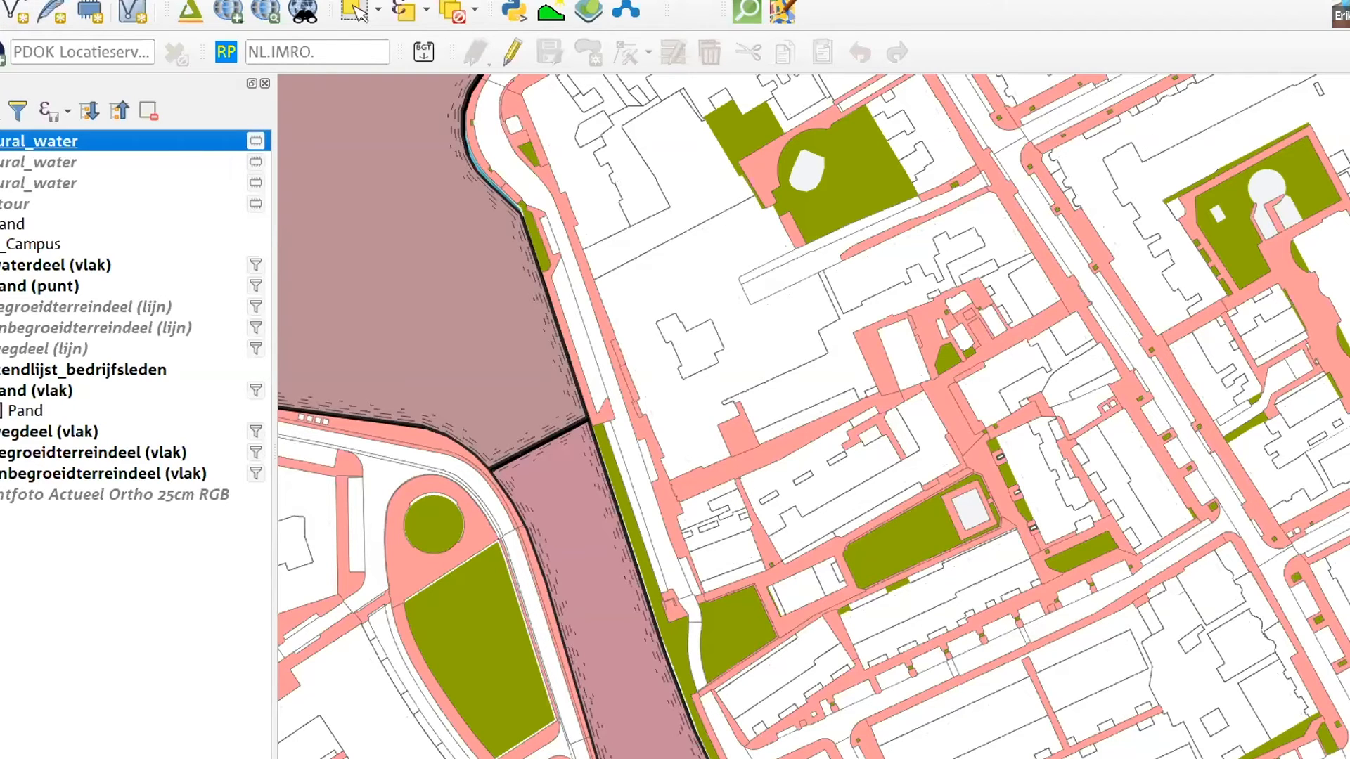
left_click(0, 183)
left_click(0, 141)
right_click(2, 182)
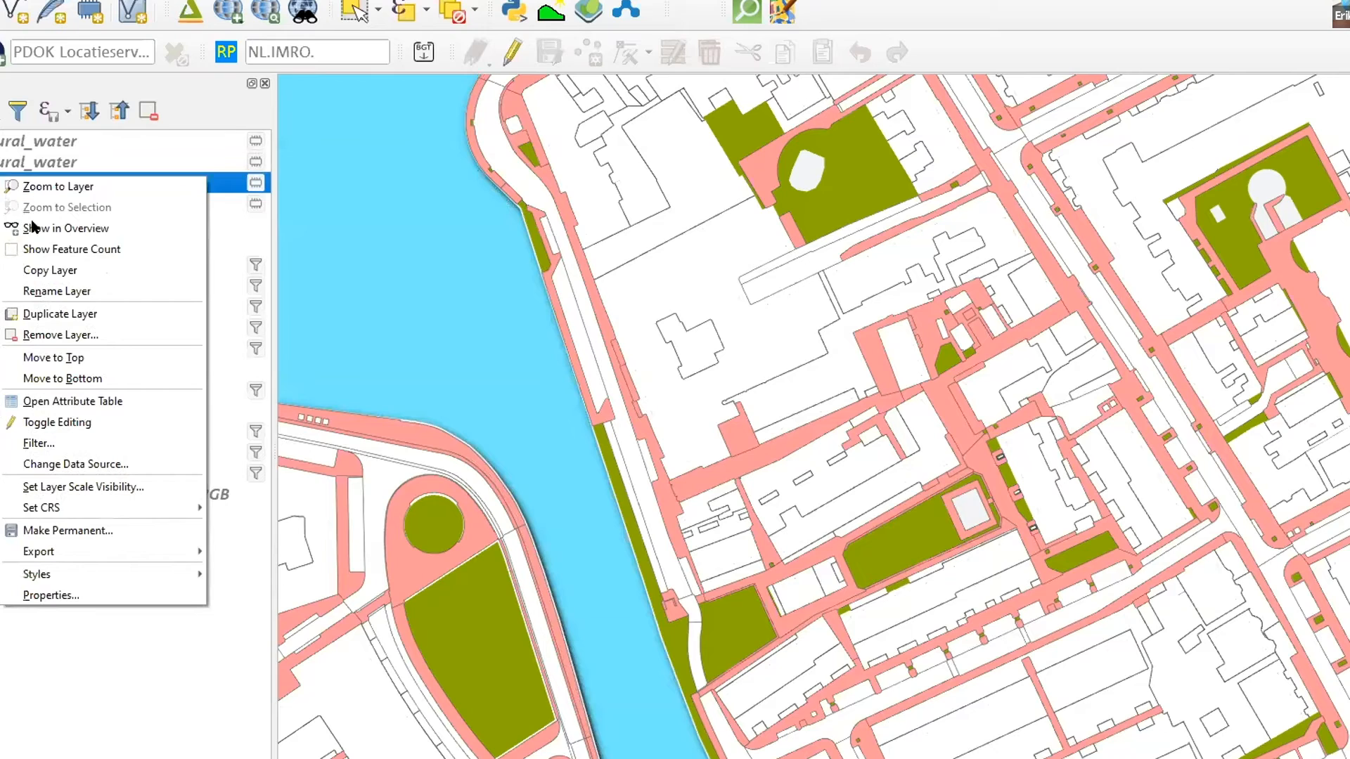
left_click(35, 186)
right_click(32, 184)
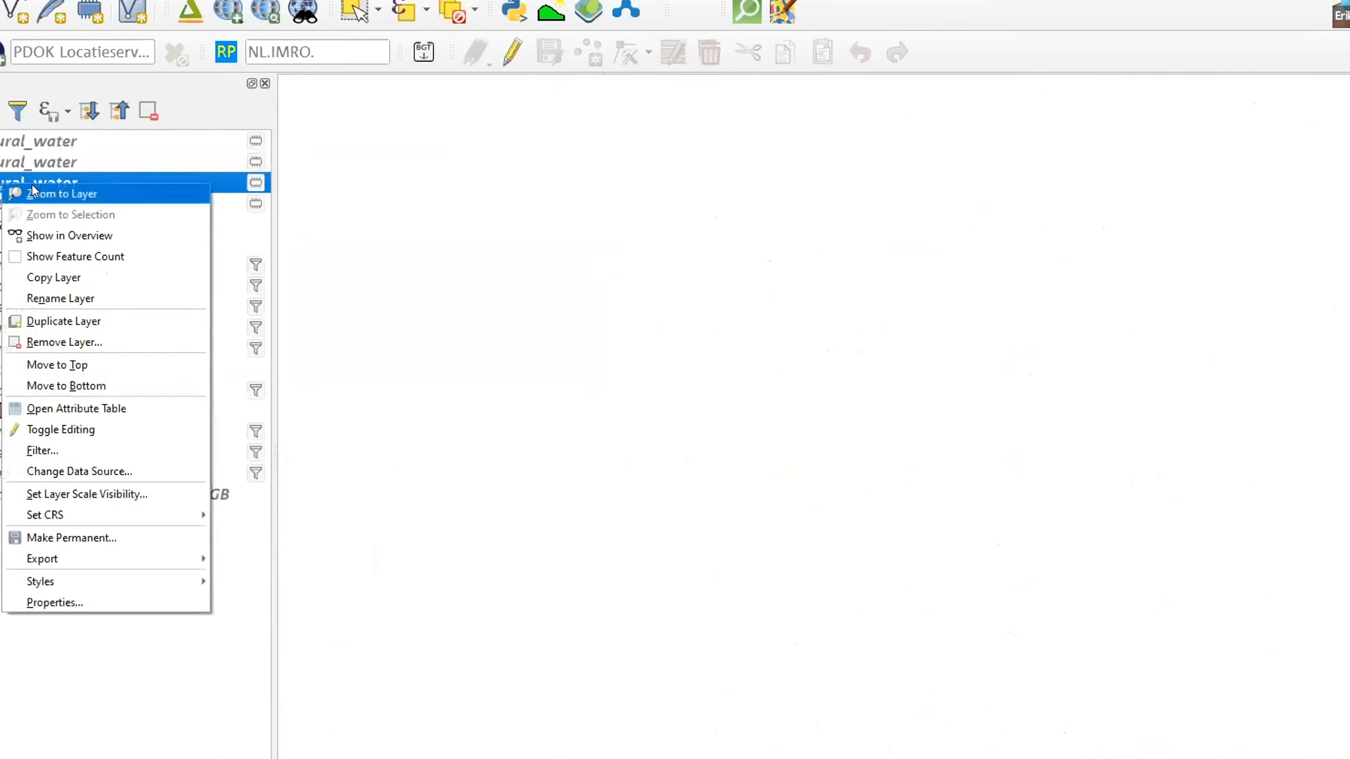
left_click(36, 187)
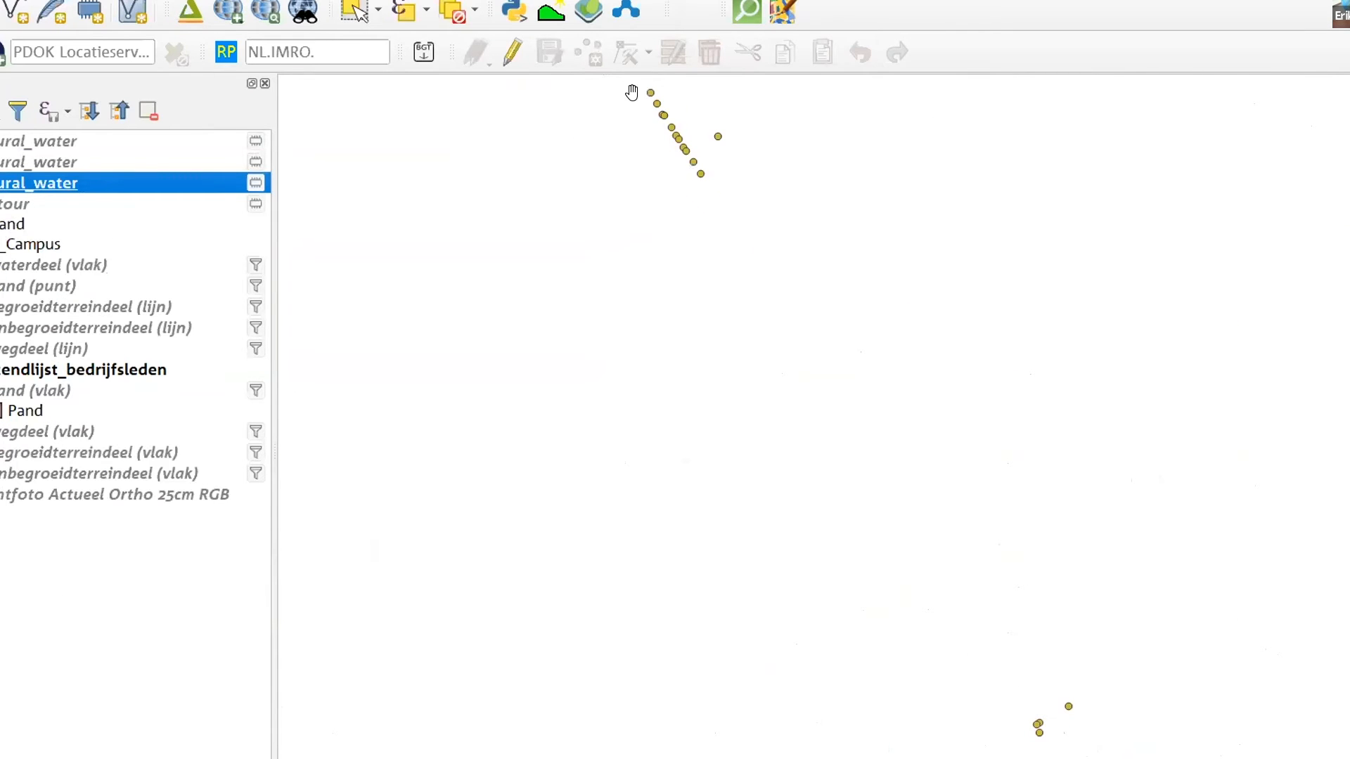
scroll(633, 94, "up", 2)
scroll(749, 131, "up", 1)
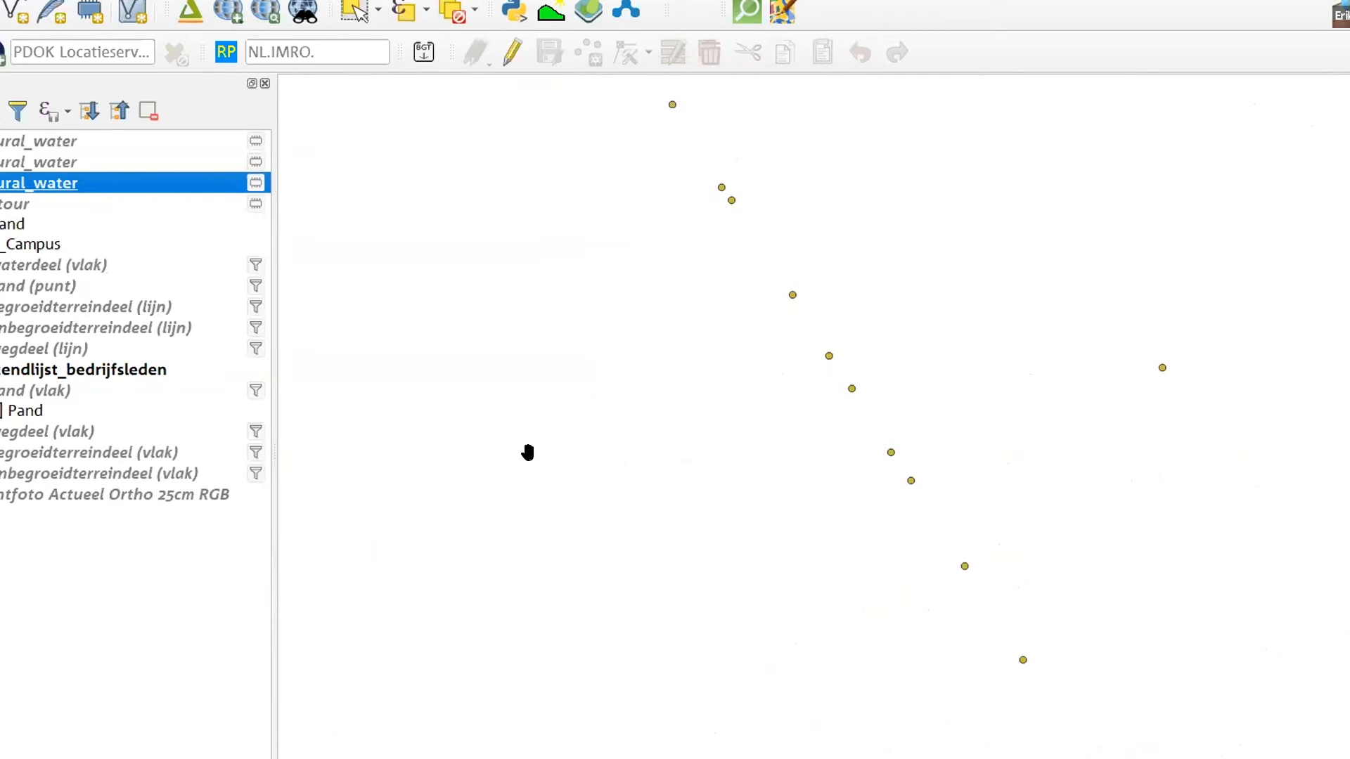
Open the layer styling of the natural_water point layer and change its simple marker to an SVG marker
mouse_move(70, 184)
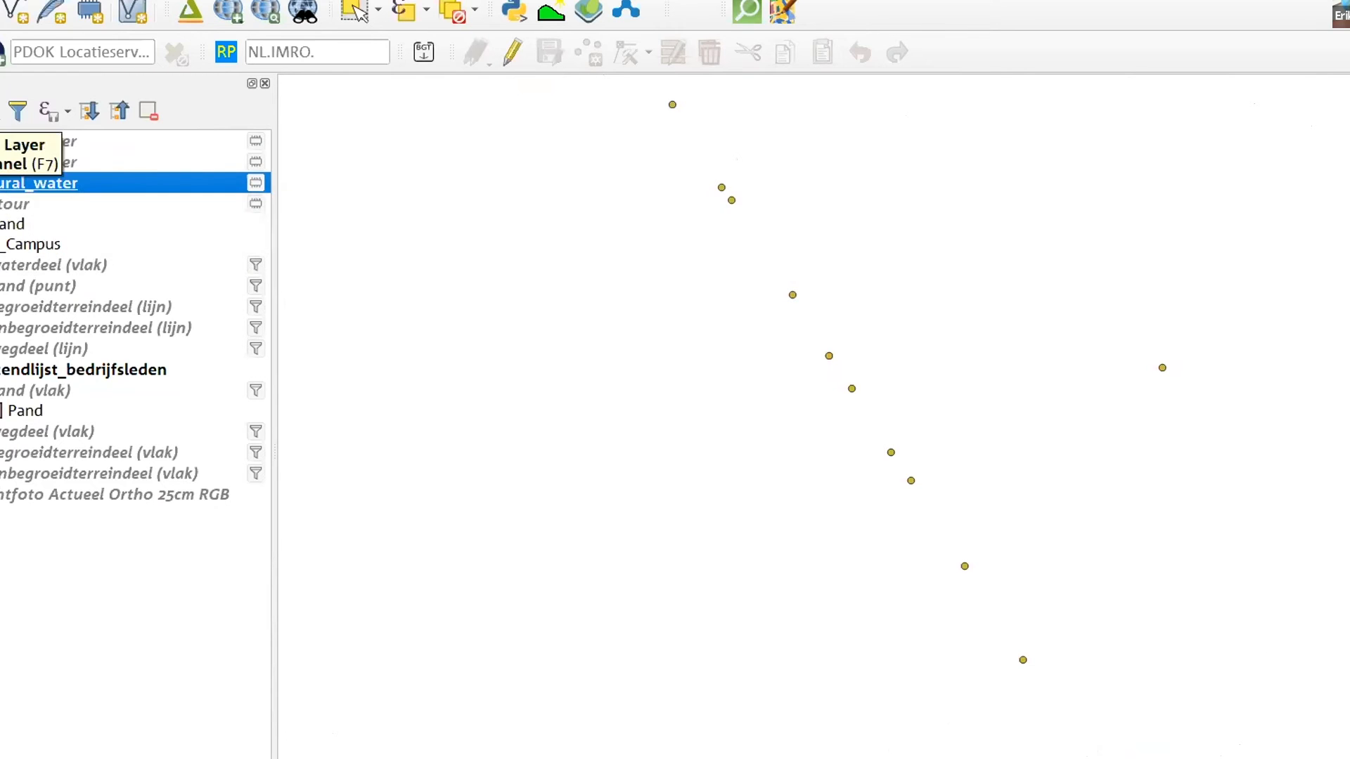
key("F7")
left_click(1223, 195)
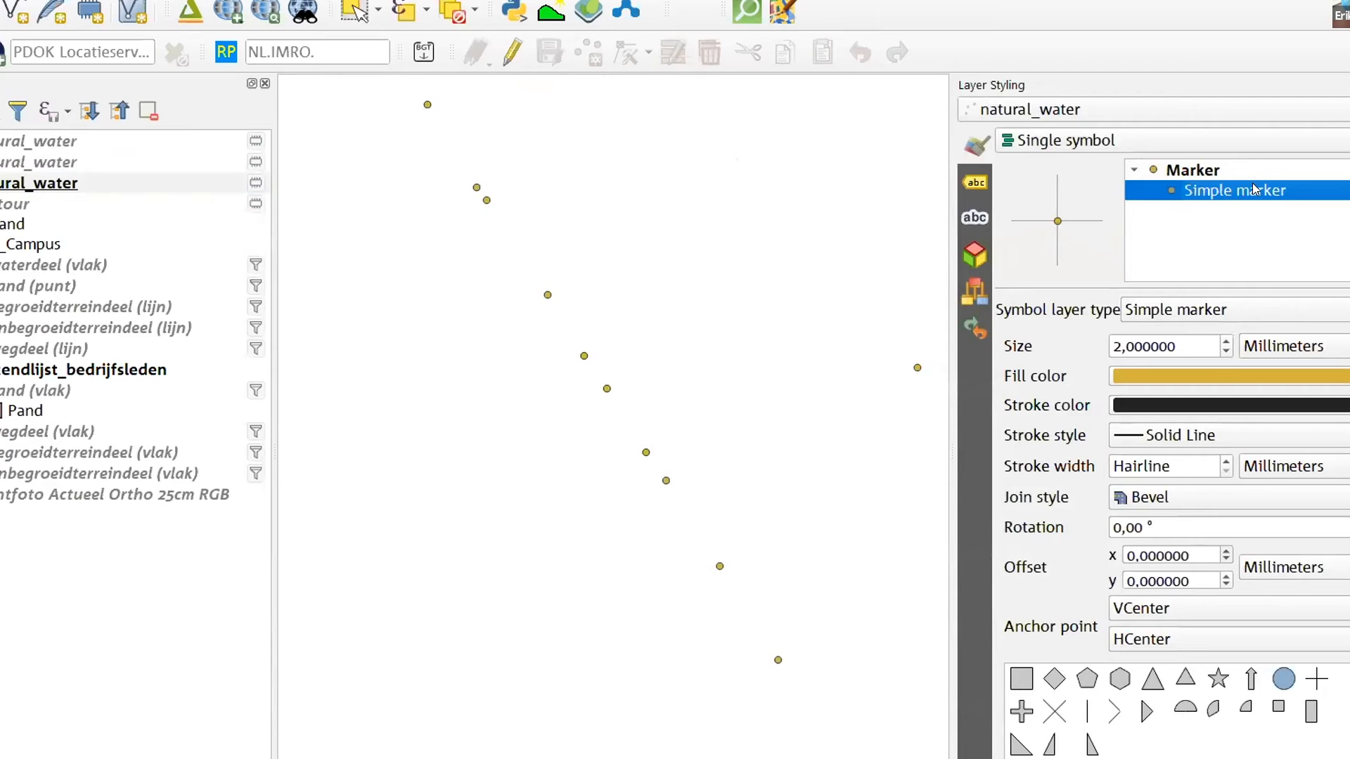
left_click(1234, 311)
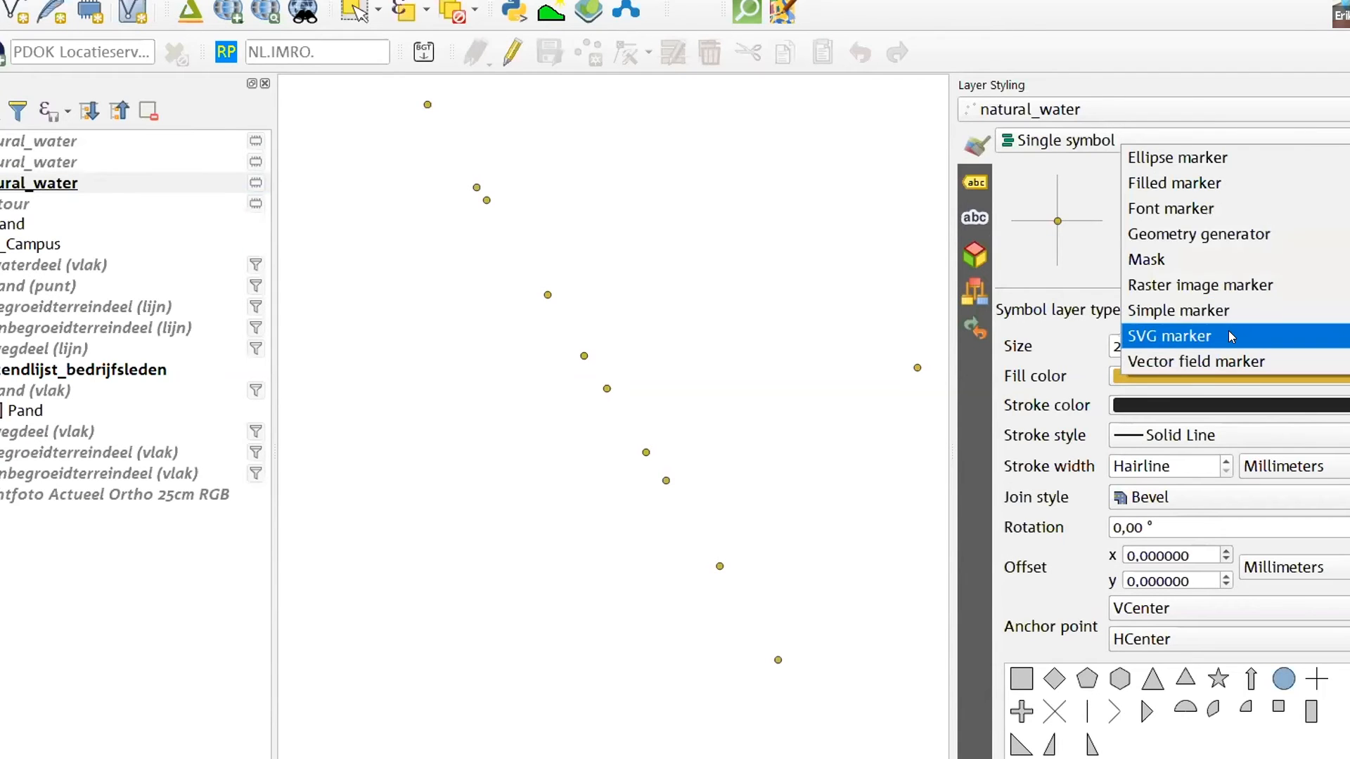
left_click(1231, 337)
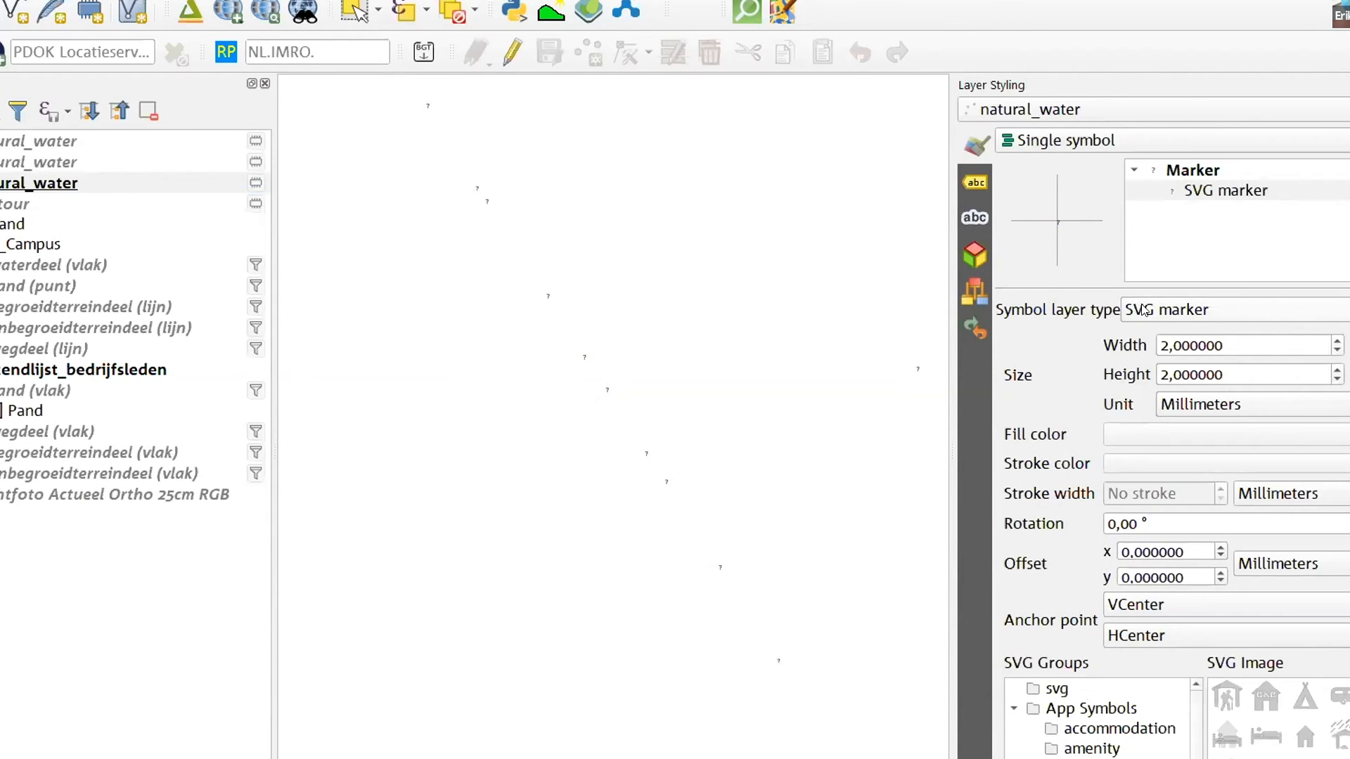
Choose the shopping basket image shop=convenience.svg from the SVG library for the natural_water marker
scroll(1346, 613, "down", 3)
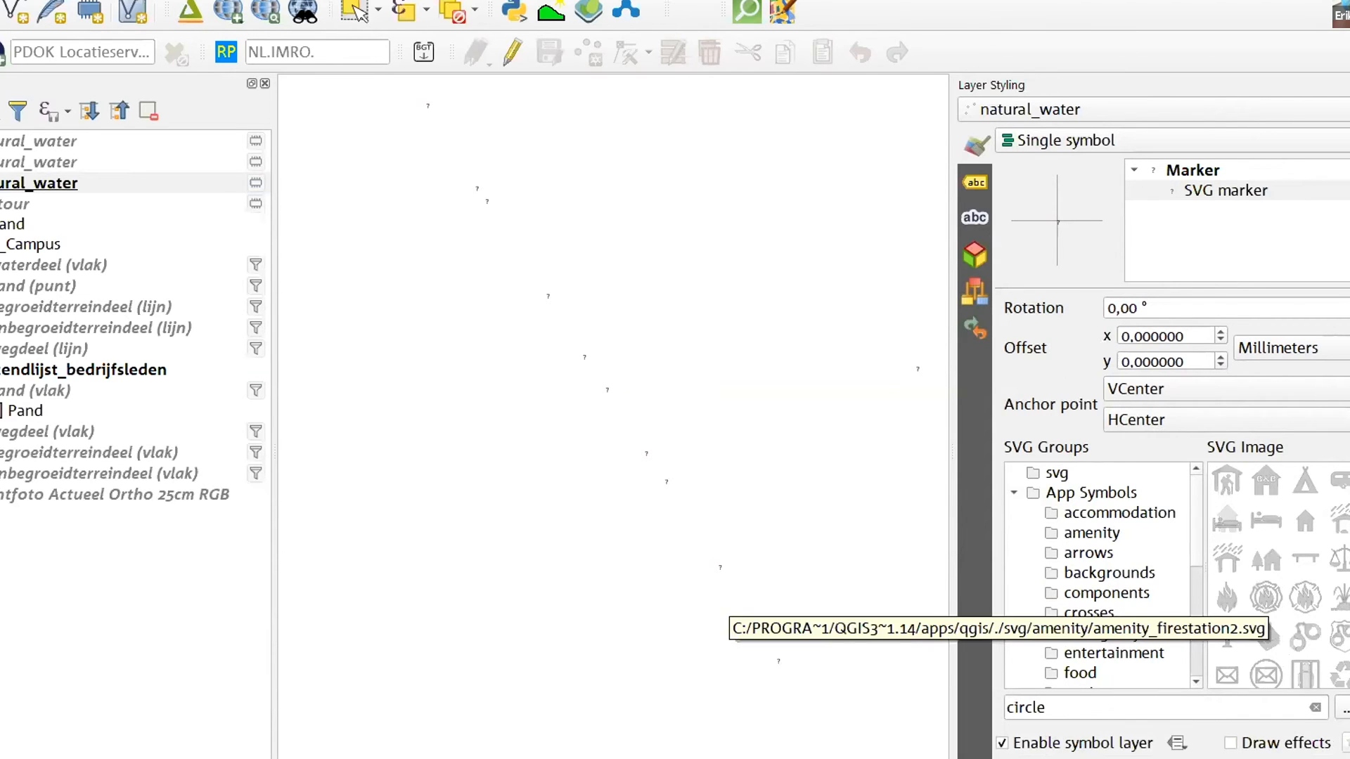
scroll(1271, 599, "down", 5)
scroll(1300, 583, "down", 10)
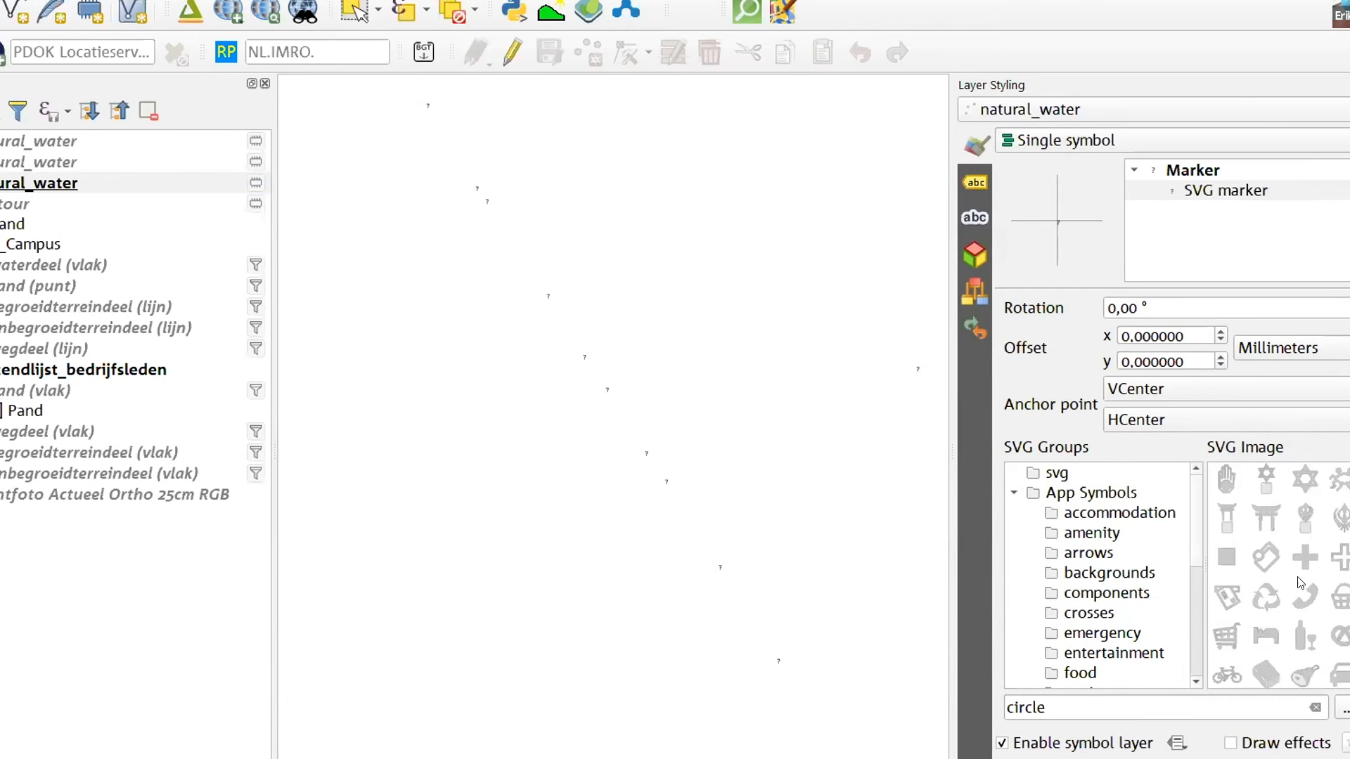
left_click(1335, 600)
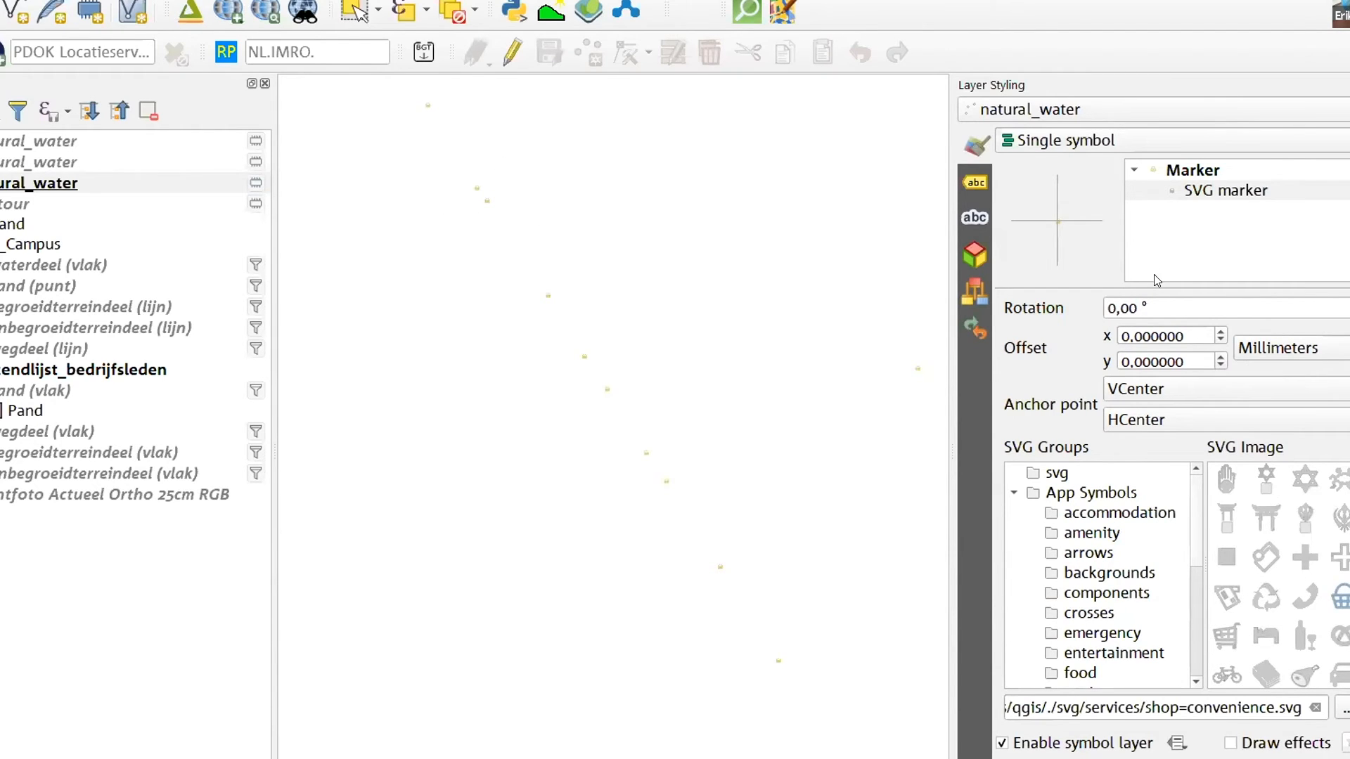
Set the SVG marker's width and height to 7.6 mm
scroll(1129, 350, "up", 4)
left_click(1232, 345)
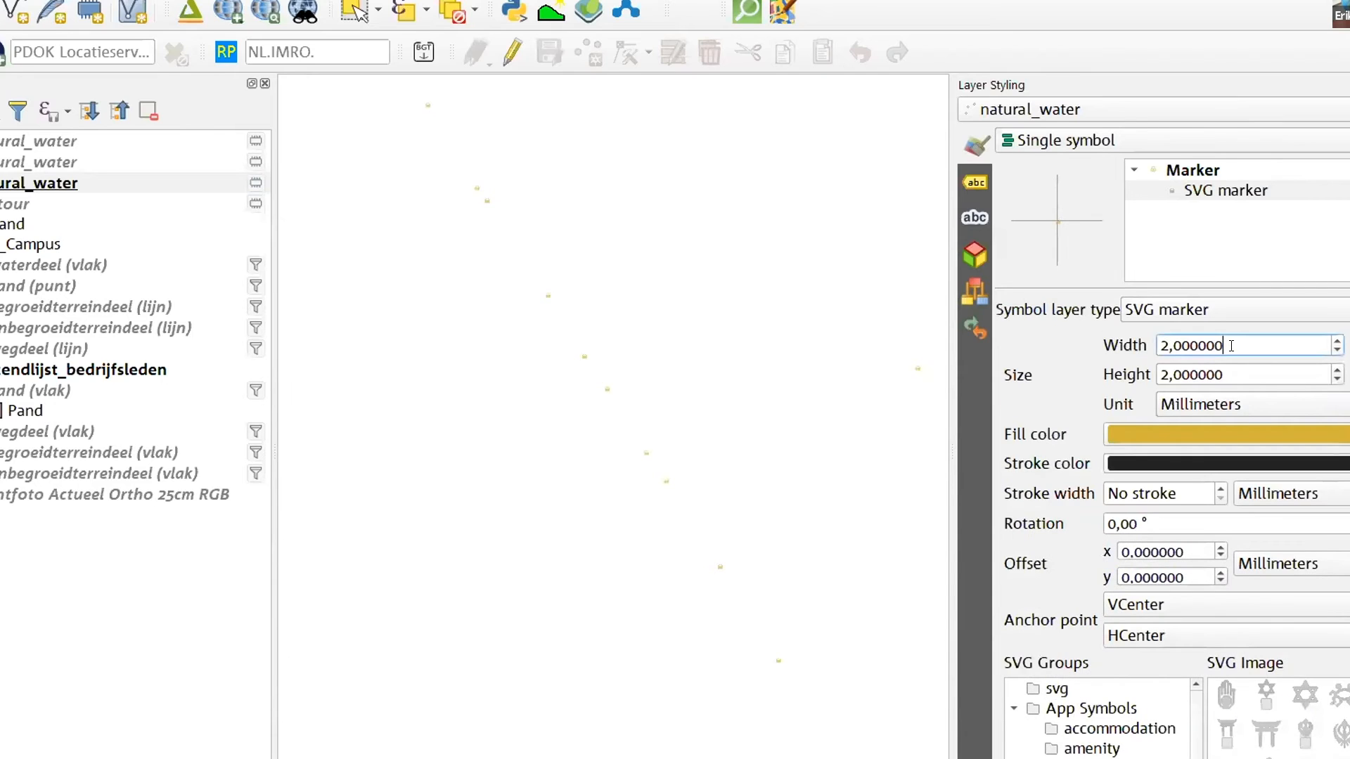
scroll(1231, 345, "up", 17)
scroll(1232, 345, "up", 11)
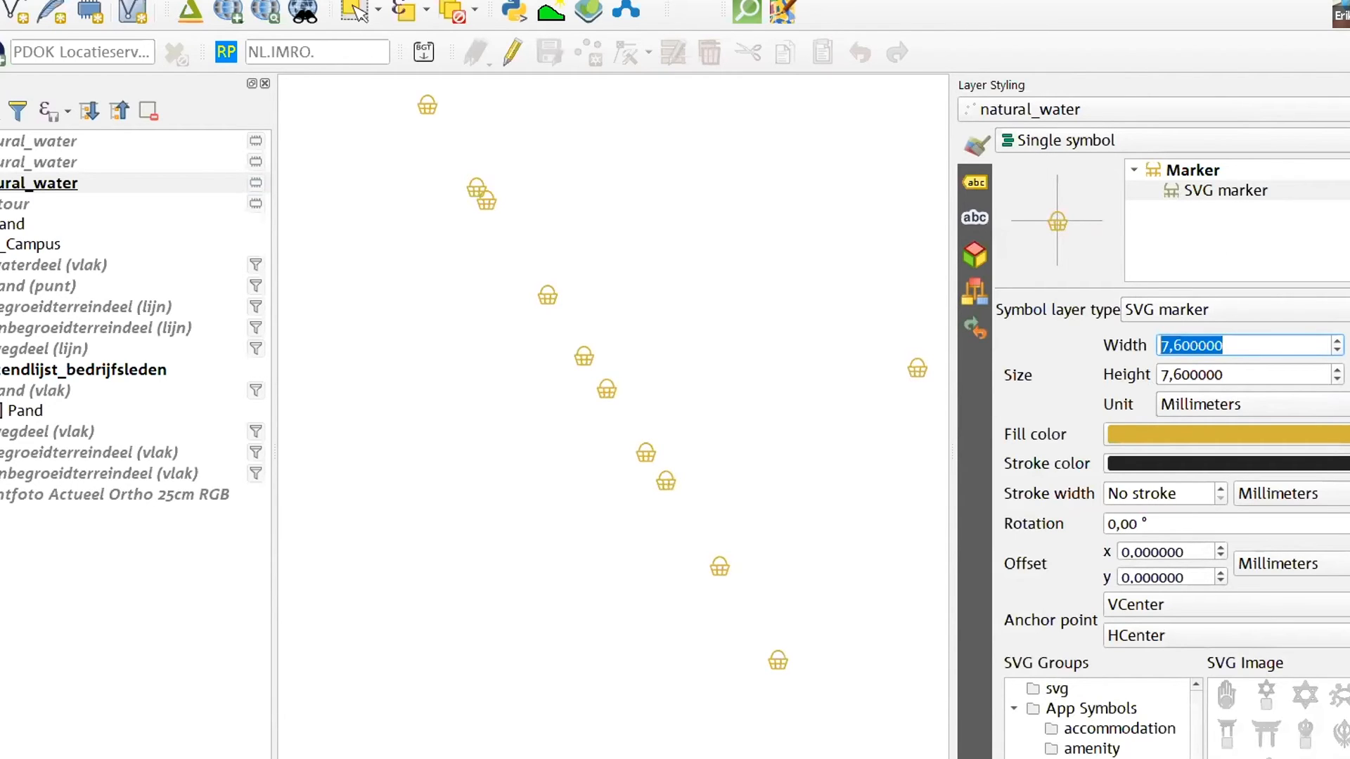
Replace the marker's SVG file with Nederlands_verkeersbord_E4.svg from the Downloads folder
scroll(1120, 705, "down", 3)
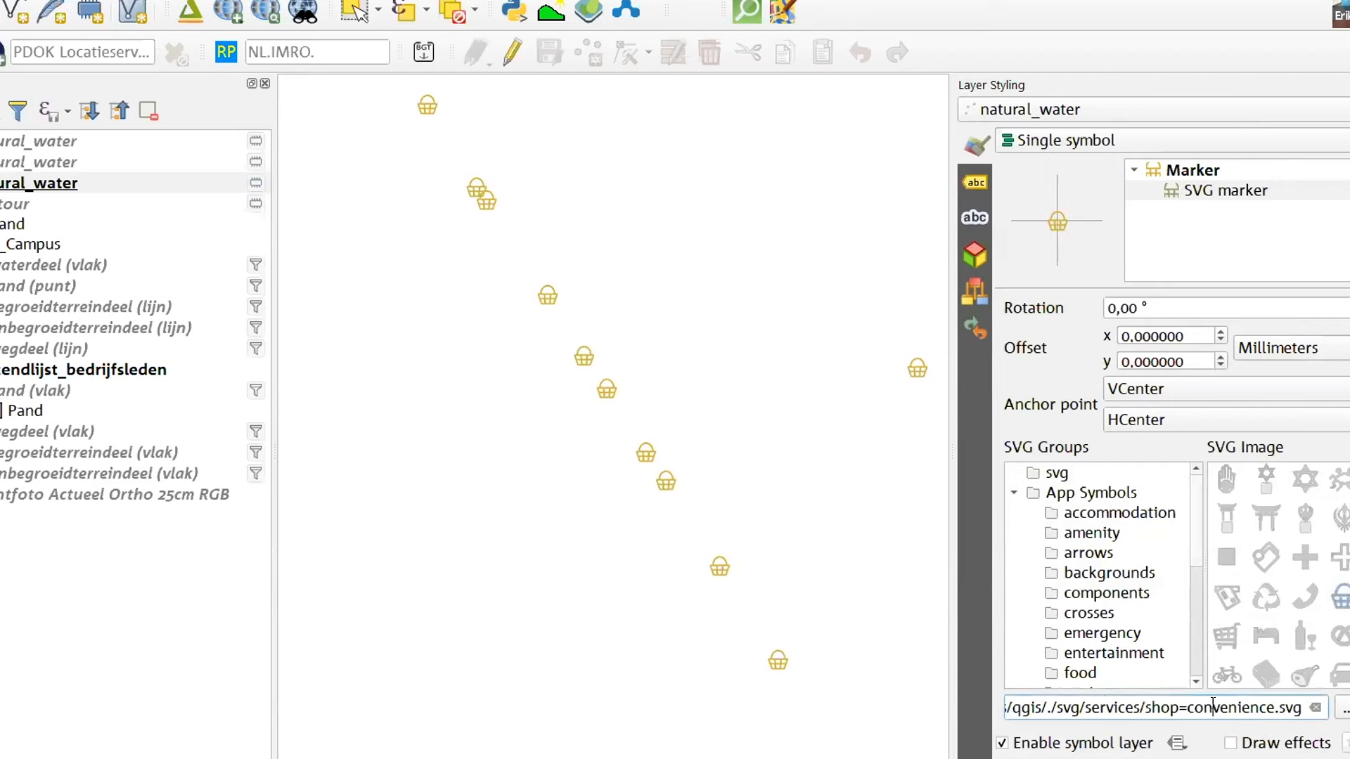
left_click_drag(1058, 705, 965, 706)
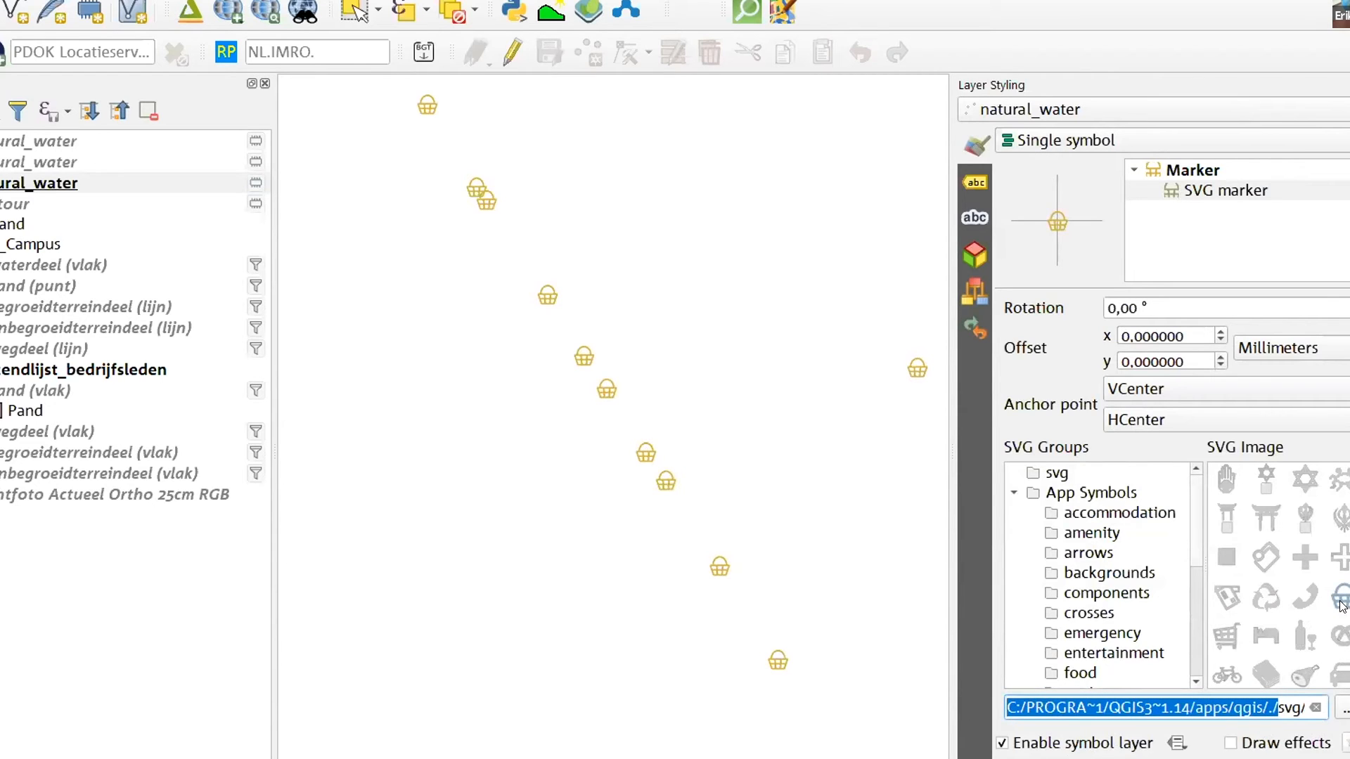
left_click_drag(1204, 705, 1273, 705)
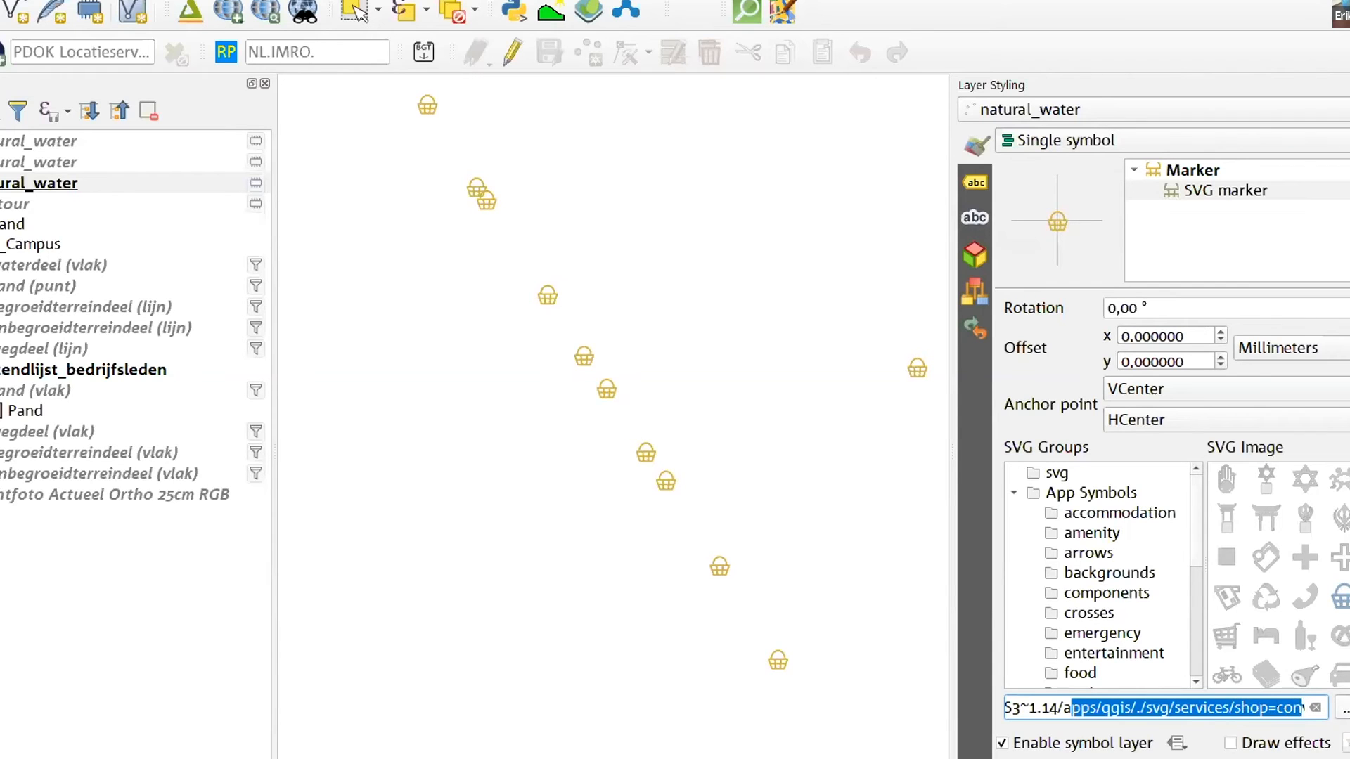
left_click(1344, 710)
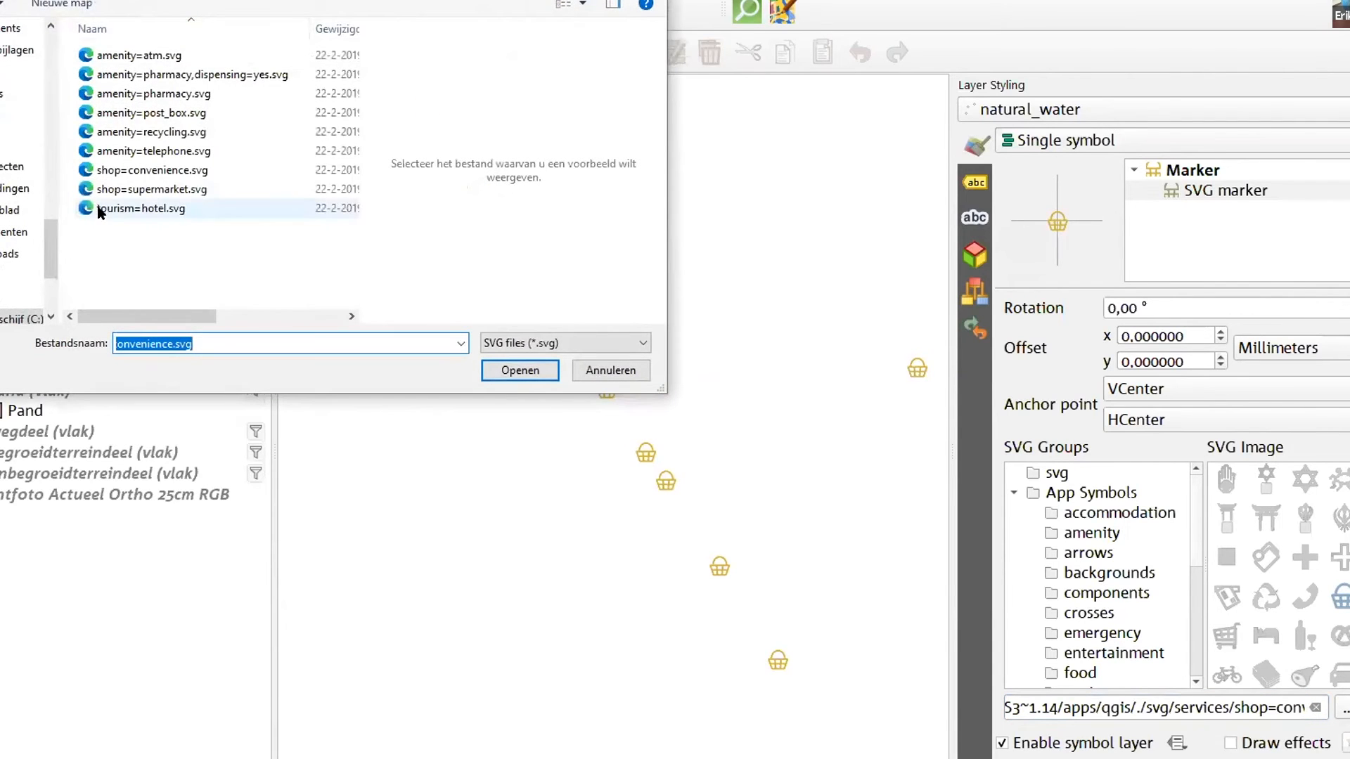
left_click(112, 247)
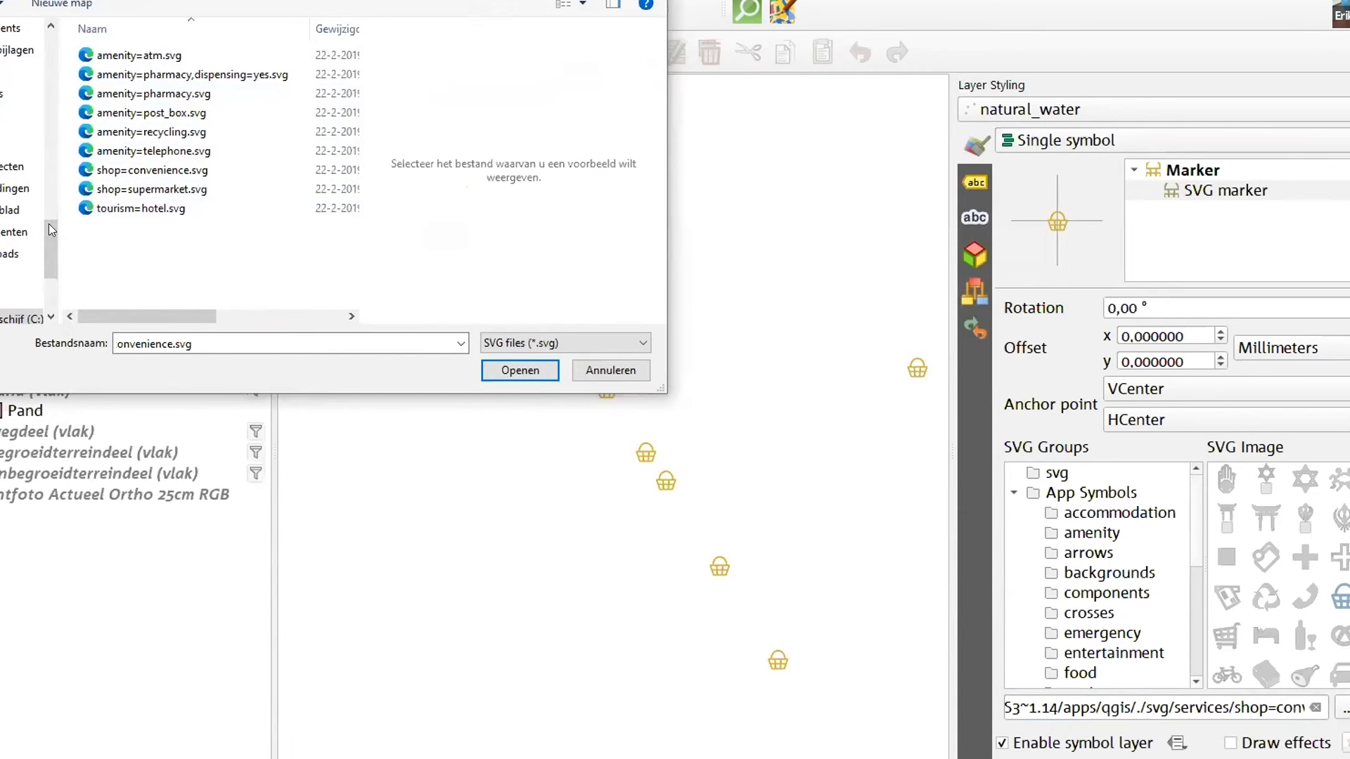
left_click(5, 252)
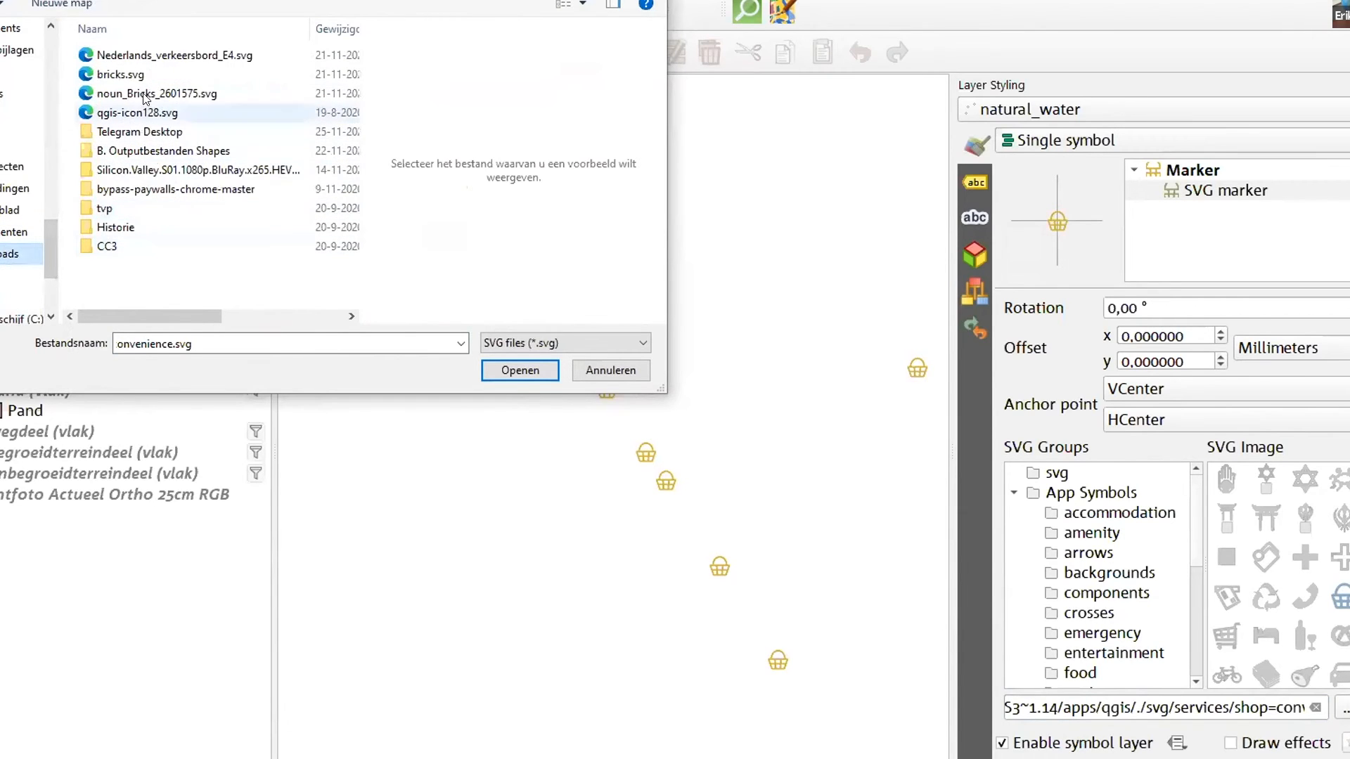
left_click(146, 56)
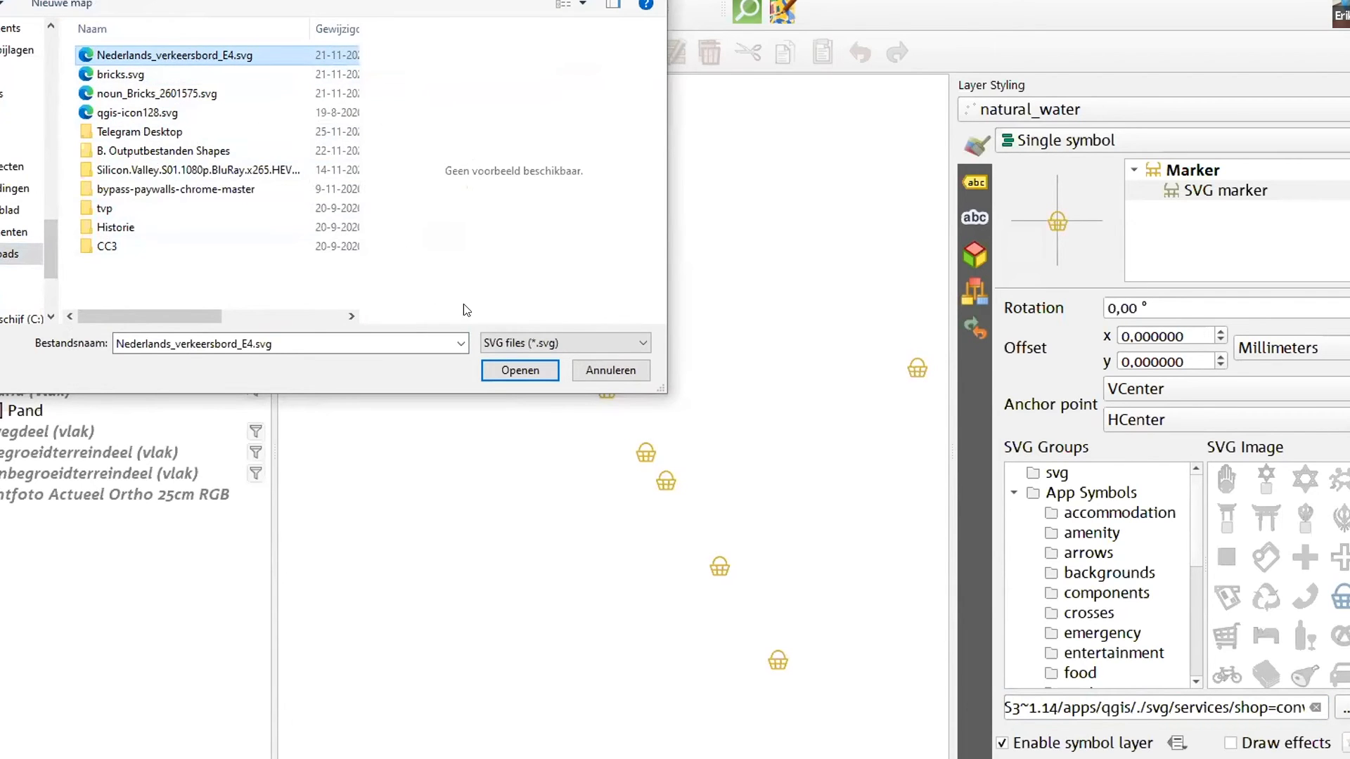
left_click(520, 370)
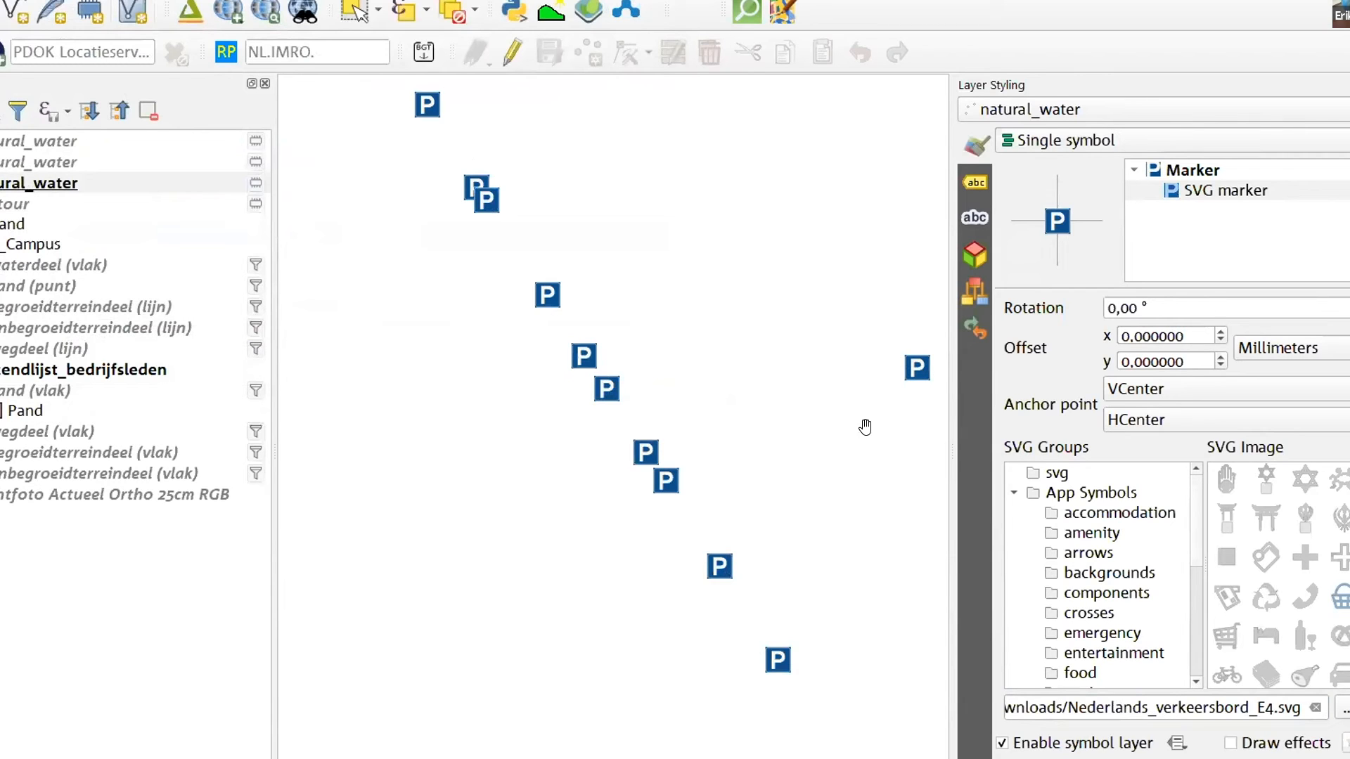
Review the marker's SVG file extension and its symbol layer type options, keeping SVG marker
left_click_drag(1276, 705, 1301, 706)
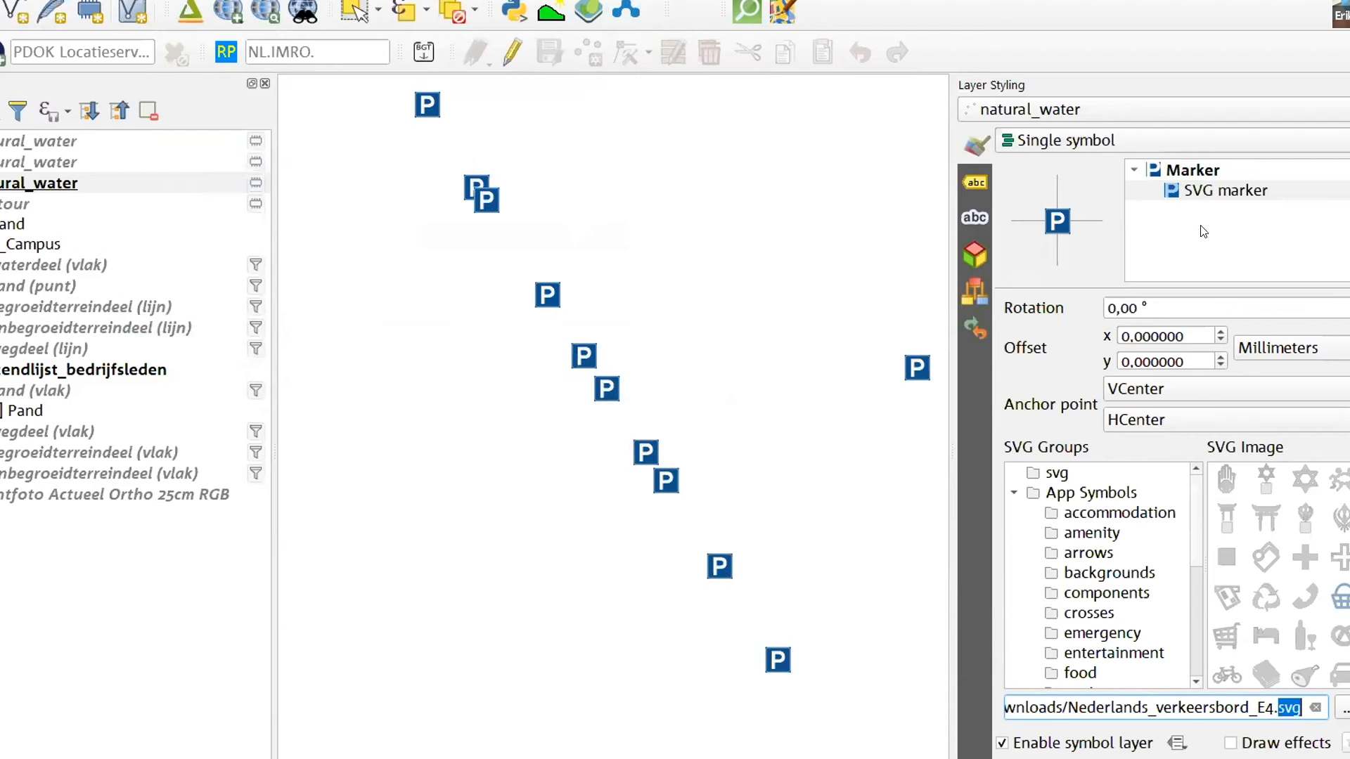
left_click(1181, 170)
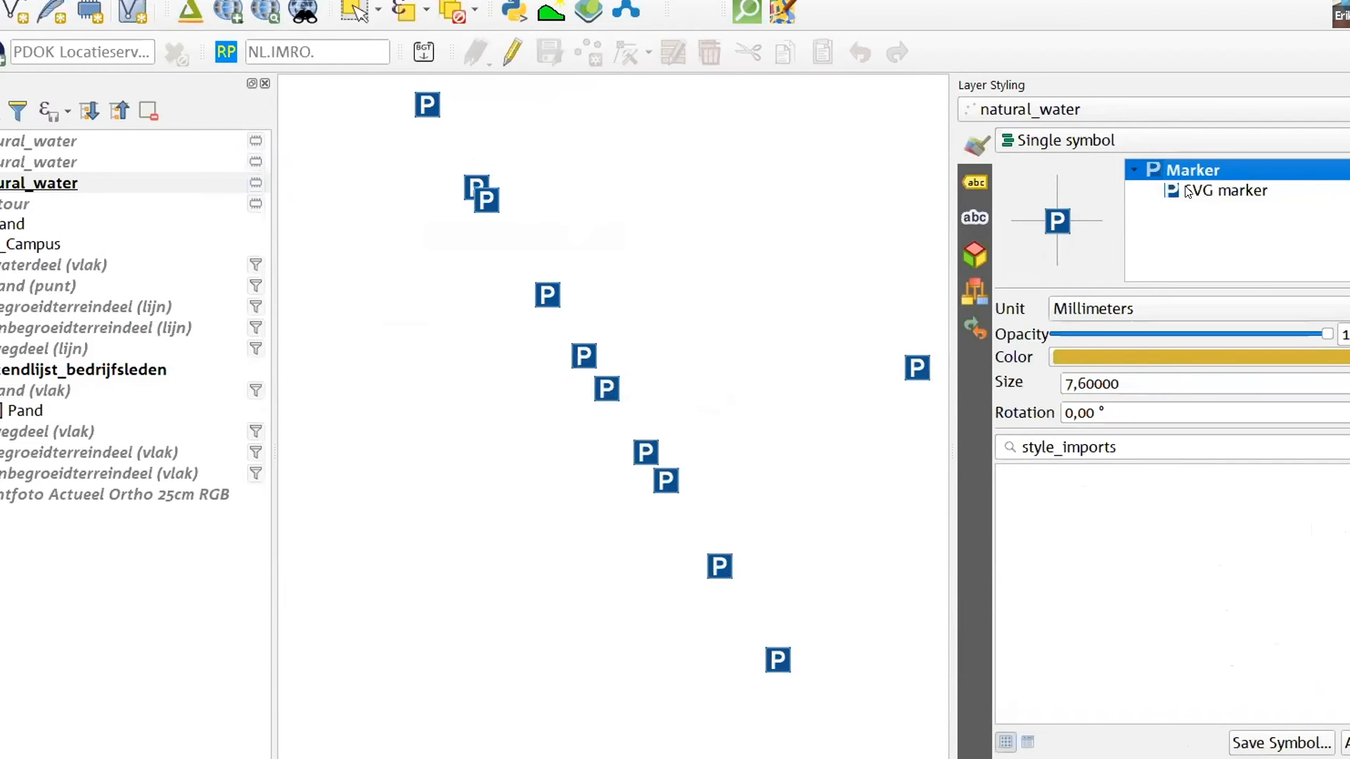
left_click(1188, 191)
left_click(1239, 304)
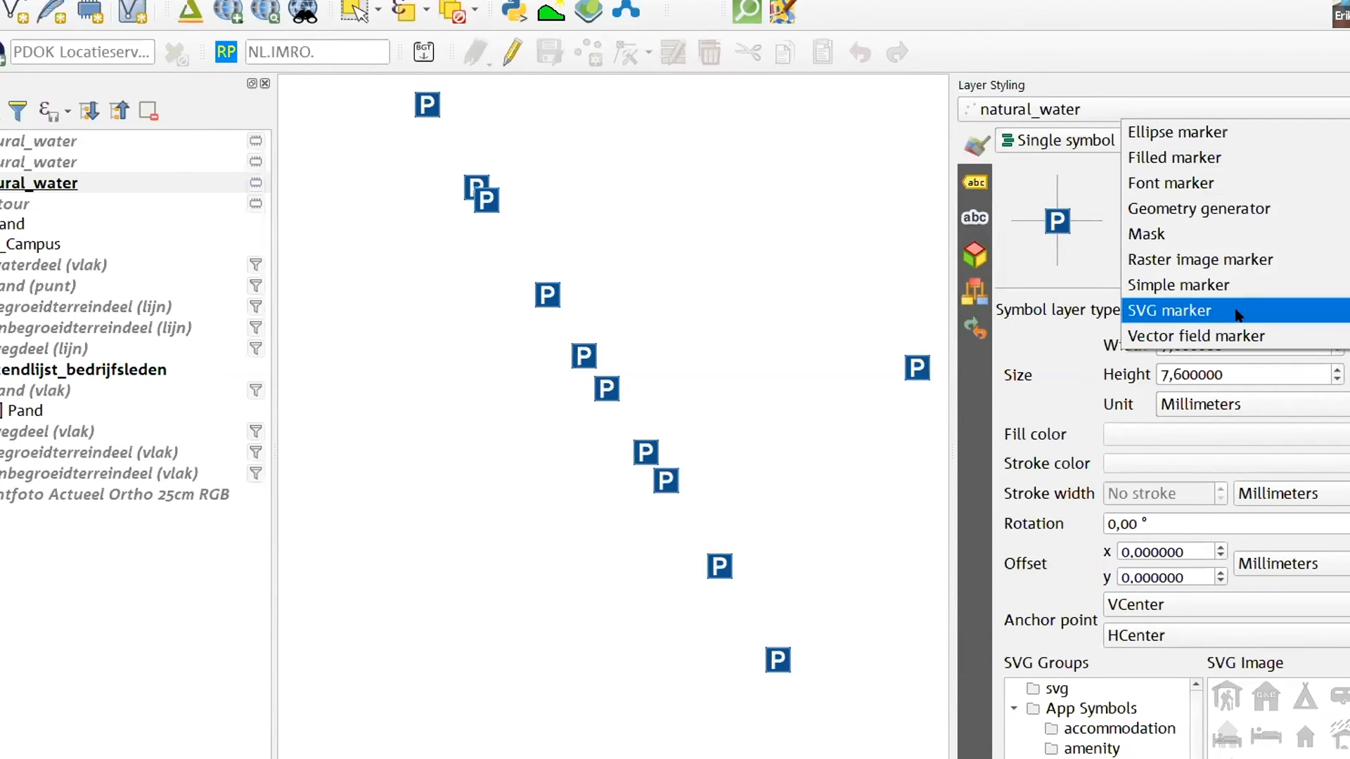
left_click(1197, 310)
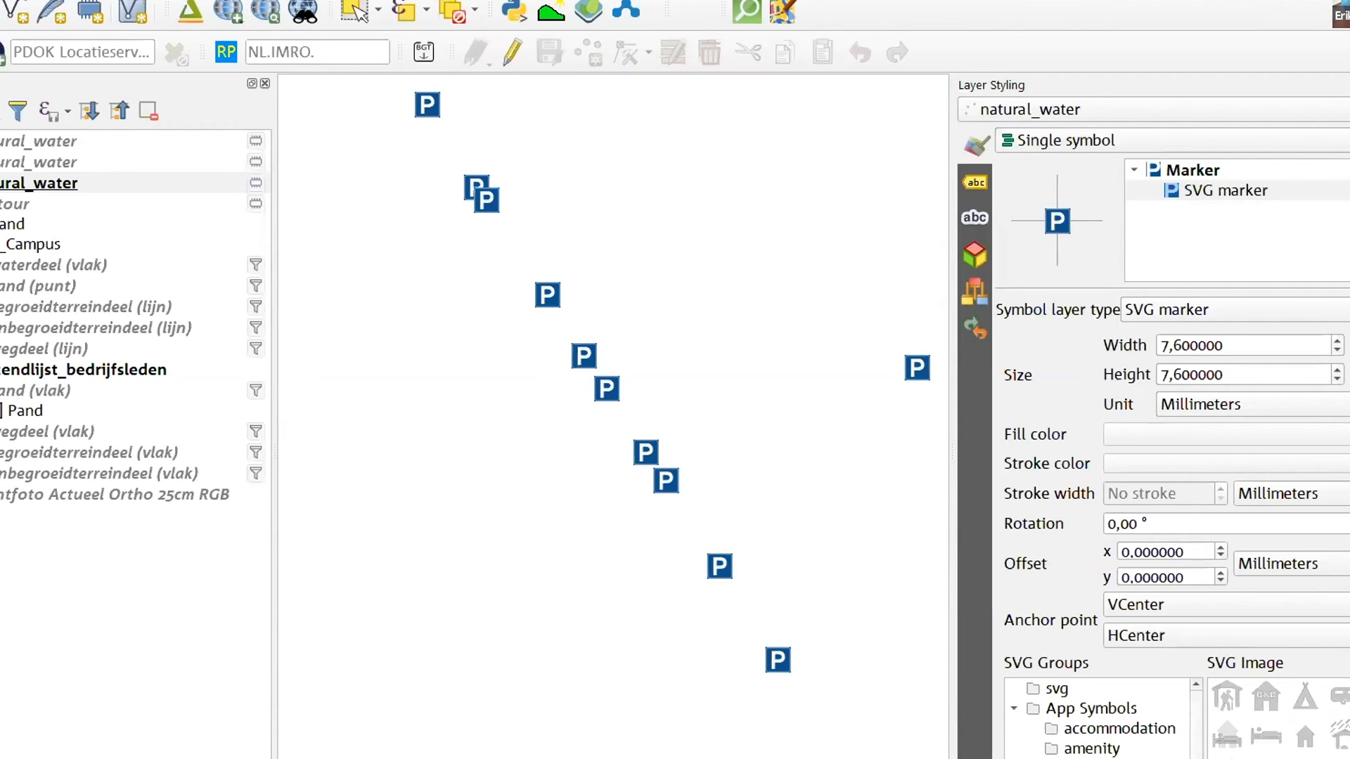
Open the SVG marker's draw effects settings and enable Drop Shadow
scroll(1166, 541, "down", 3)
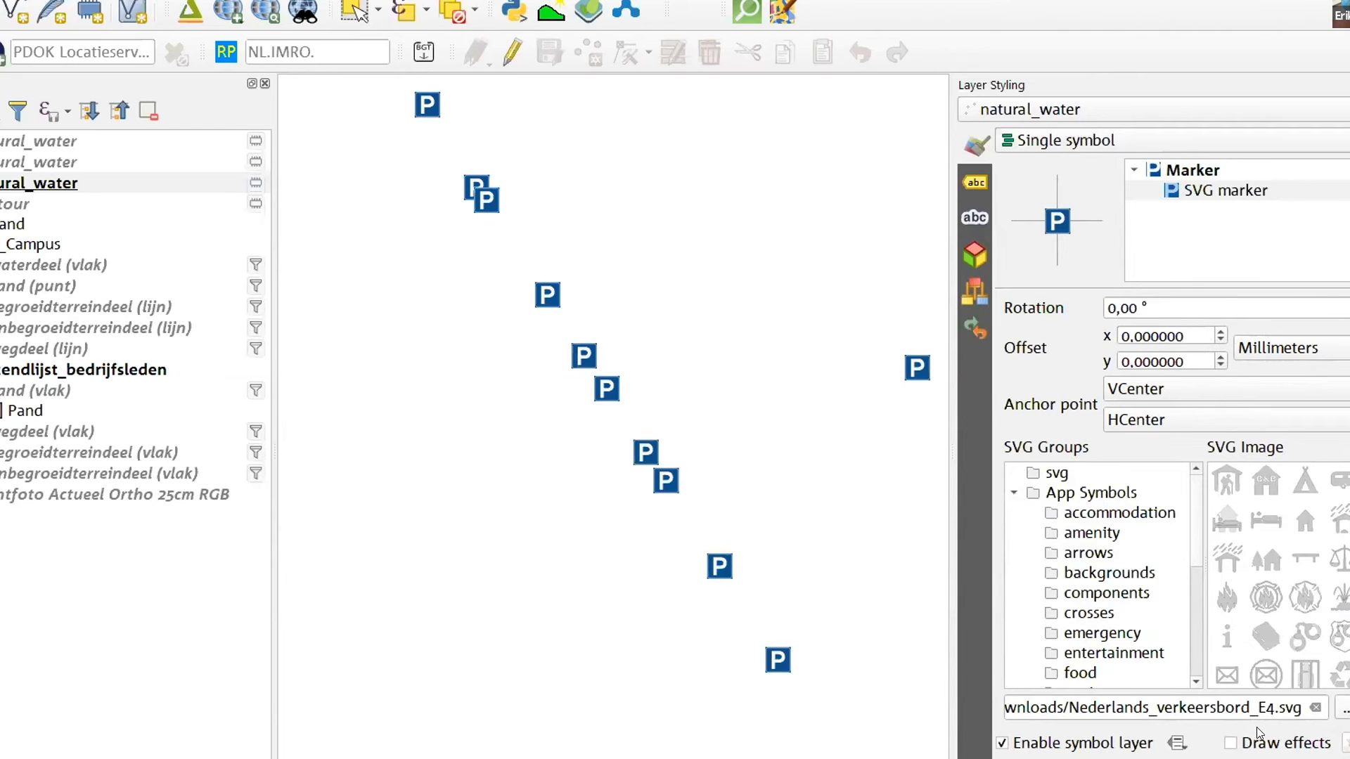
left_click(1341, 743)
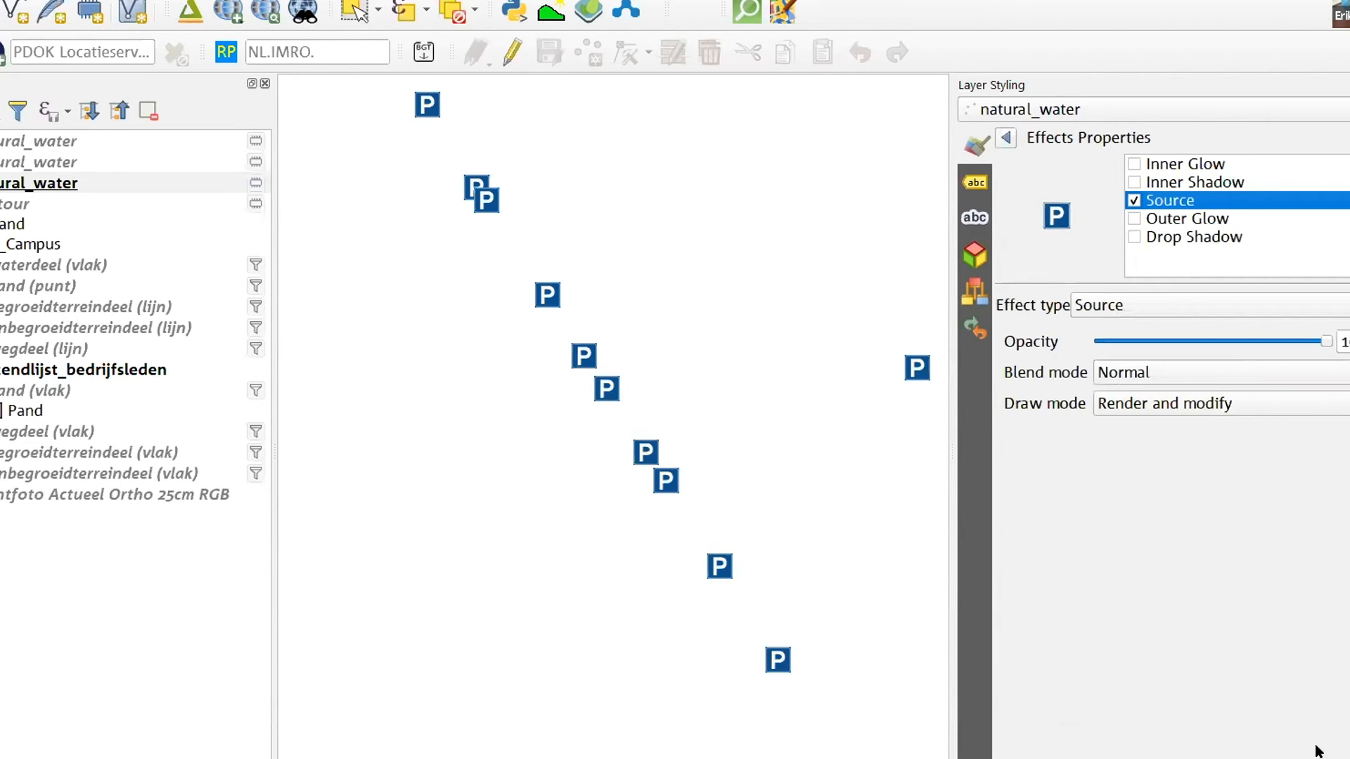
left_click(1140, 239)
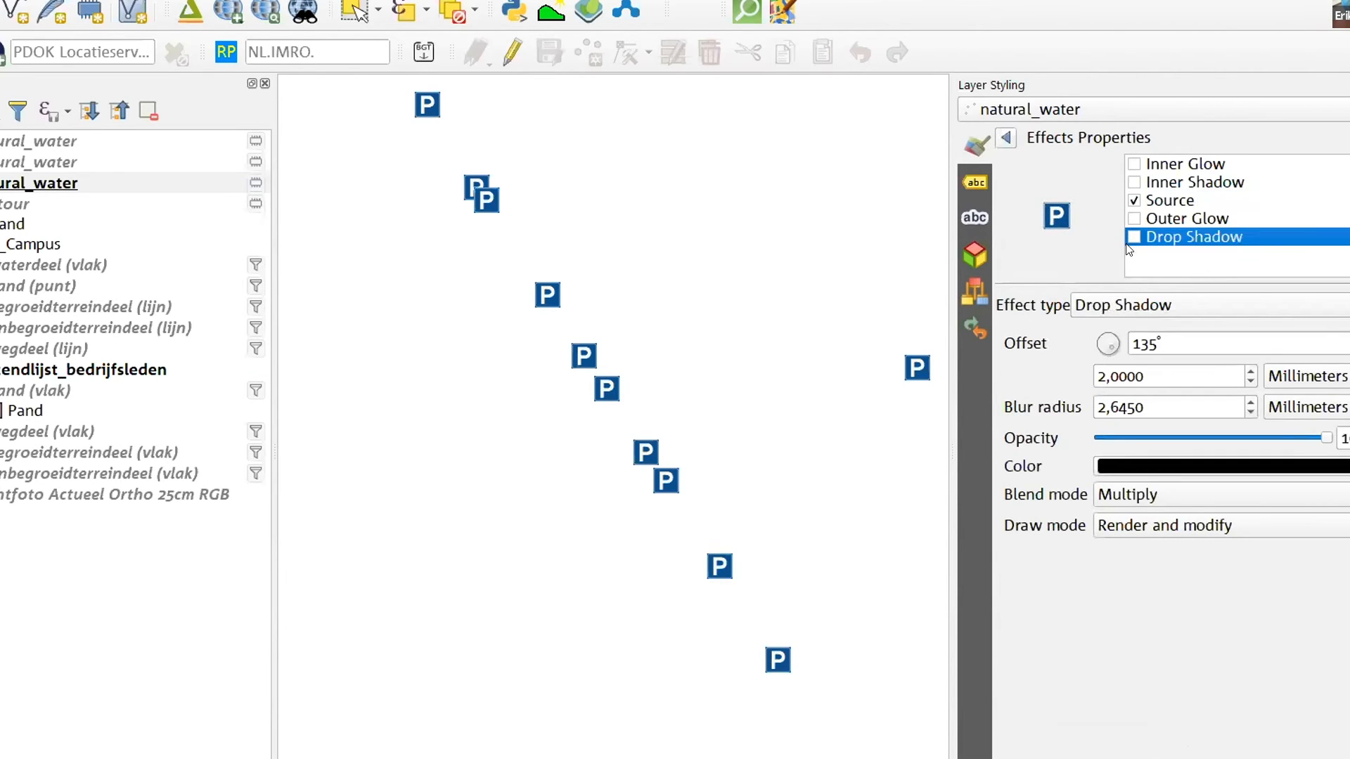
left_click(1132, 238)
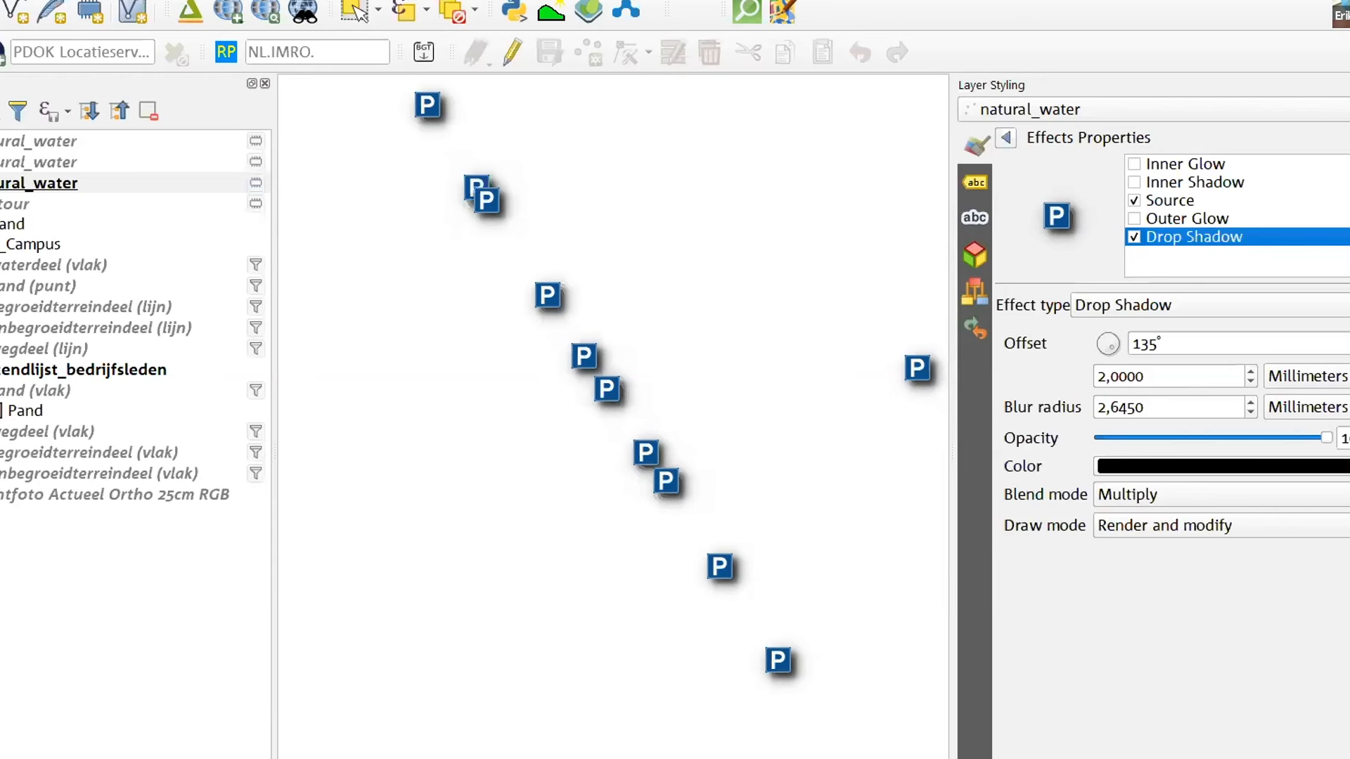
Make the contour layer visible with its Pand rule switched on
left_click(3, 204)
left_click(0, 203)
right_click(0, 224)
left_click(0, 224)
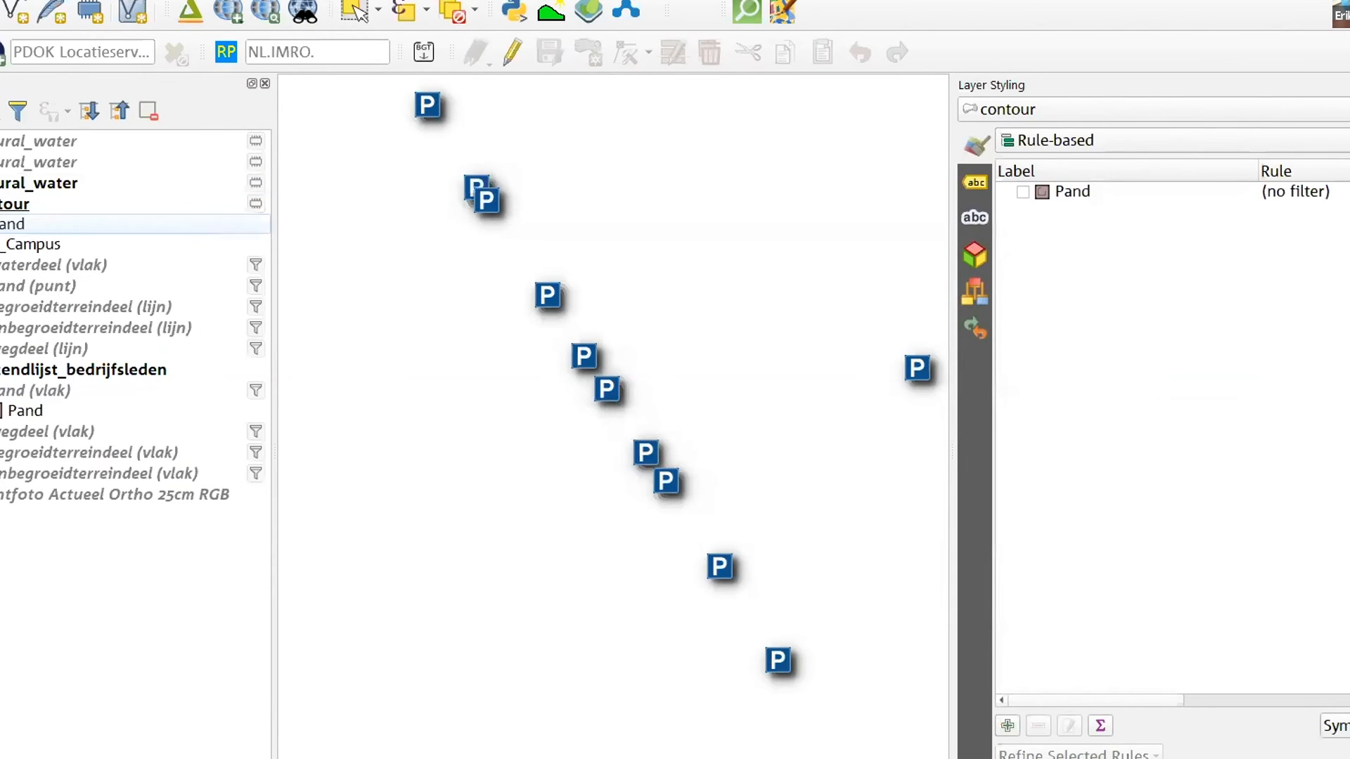
right_click(27, 224)
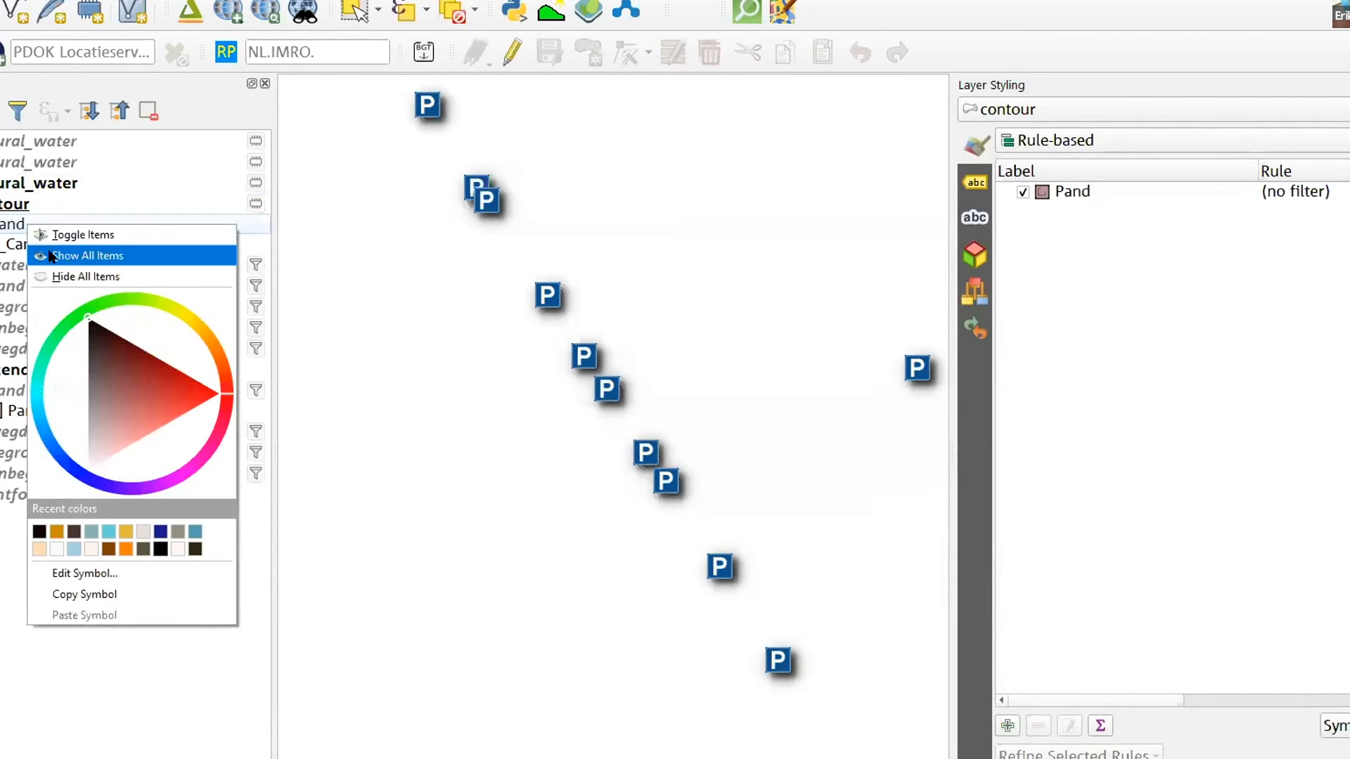
left_click(12, 204)
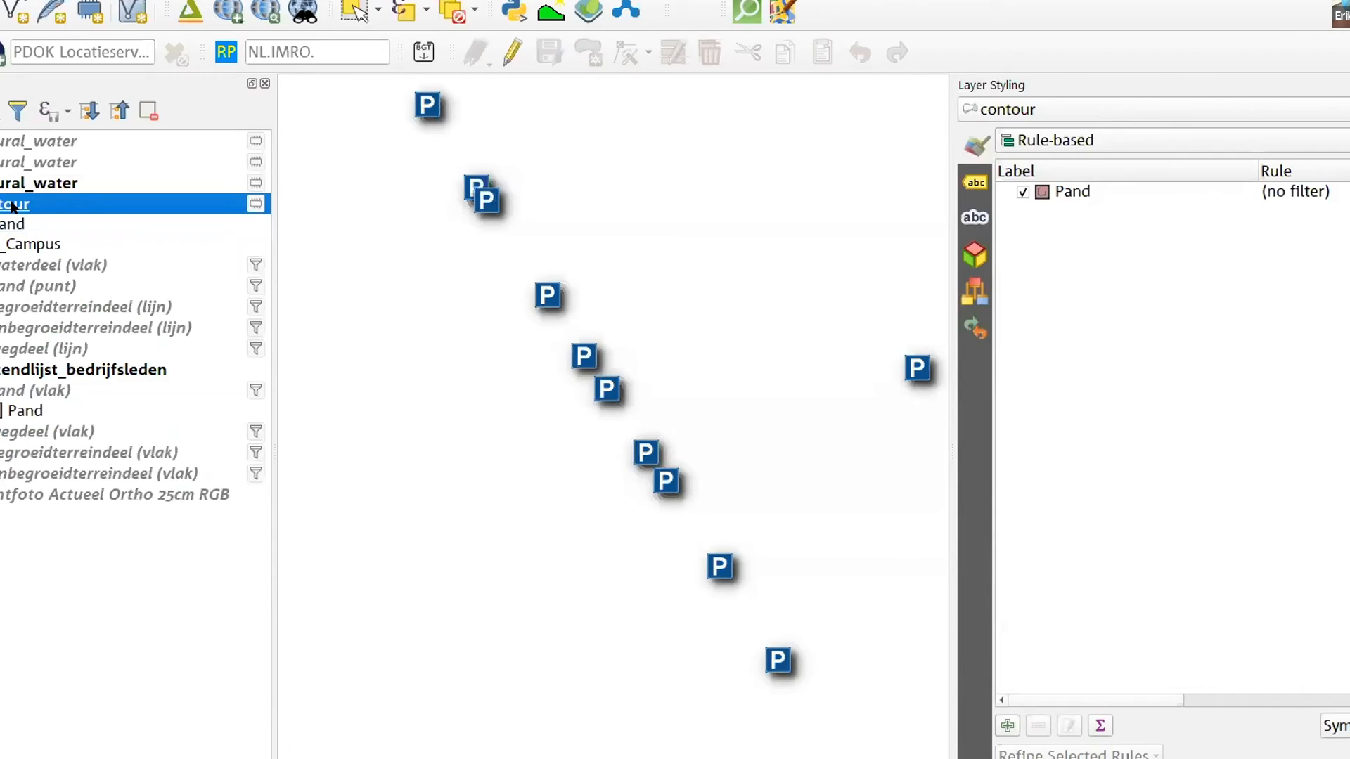
Inspect the contour layer's symbology properties and its attribute table, closing both windows
double_click(13, 205)
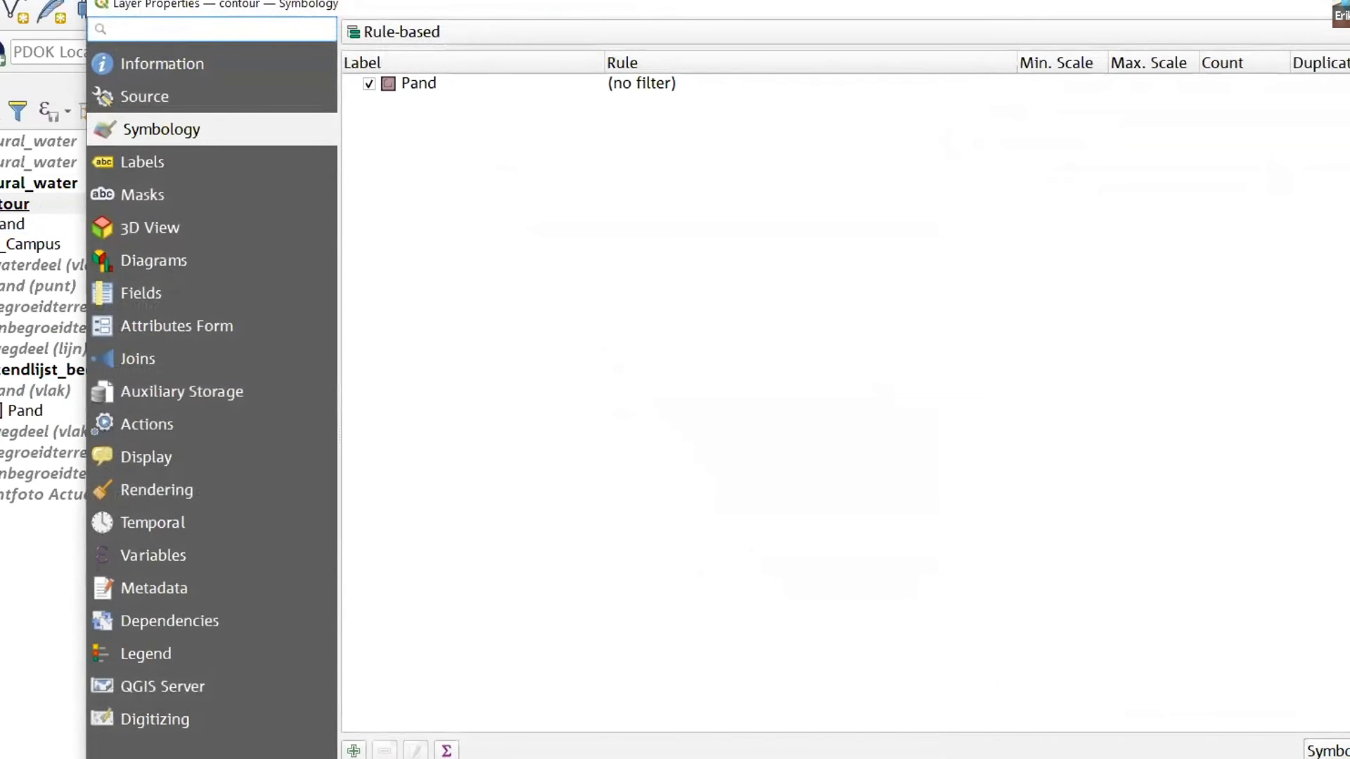
key("Escape")
right_click(7, 204)
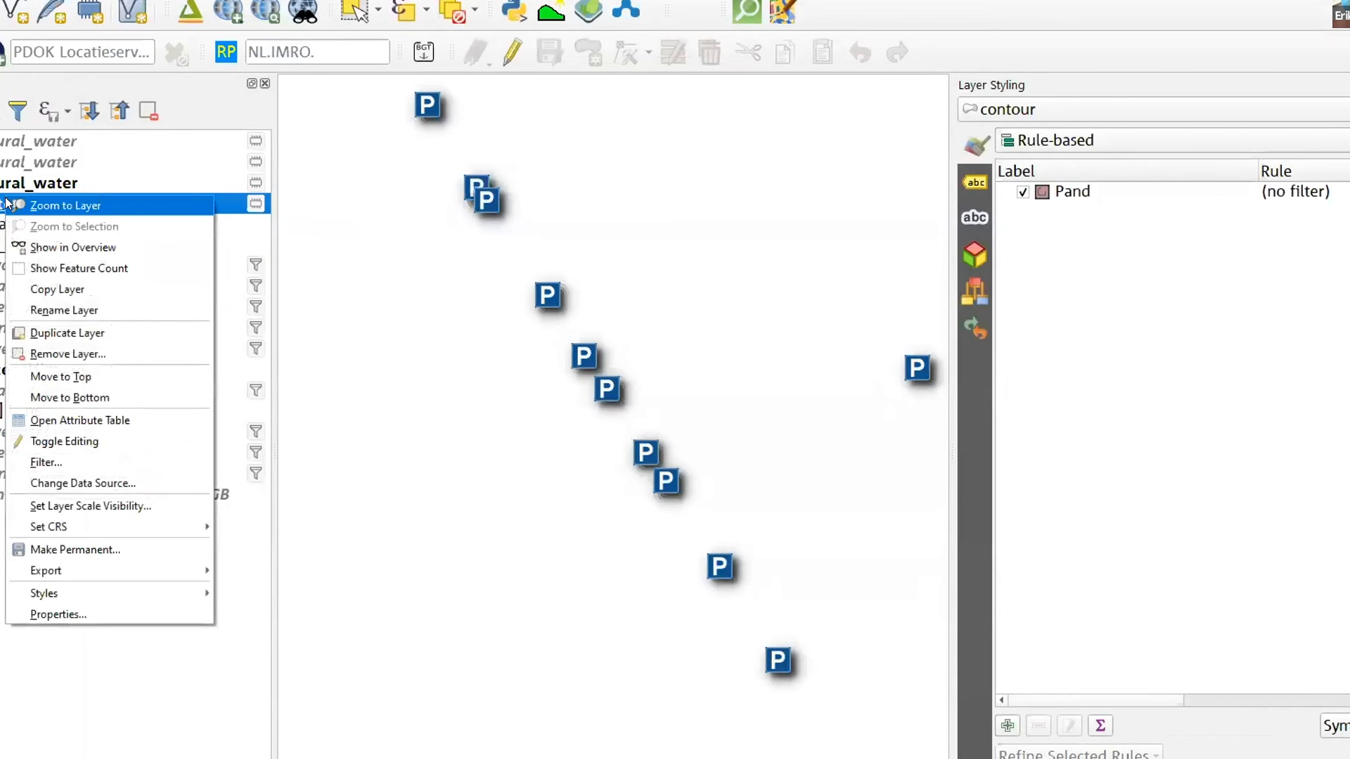
left_click(99, 420)
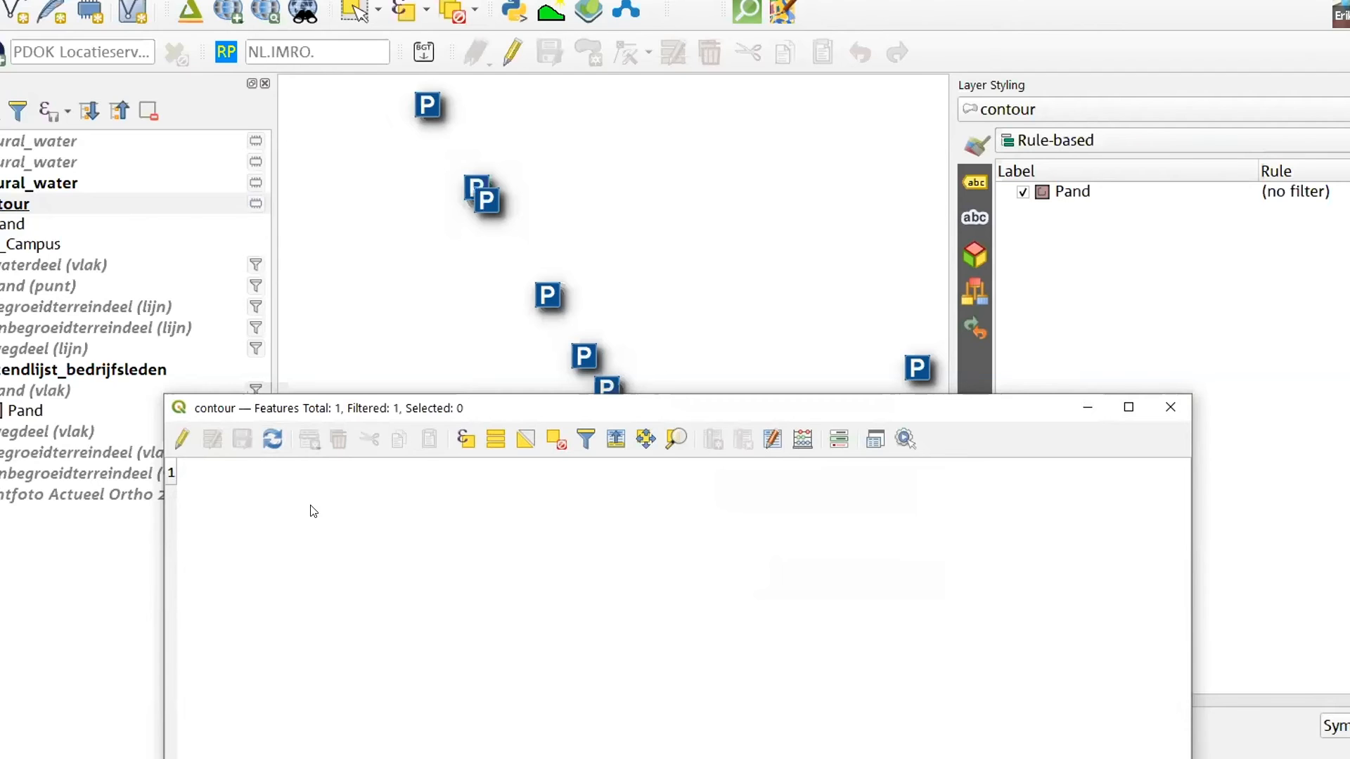
left_click(1181, 406)
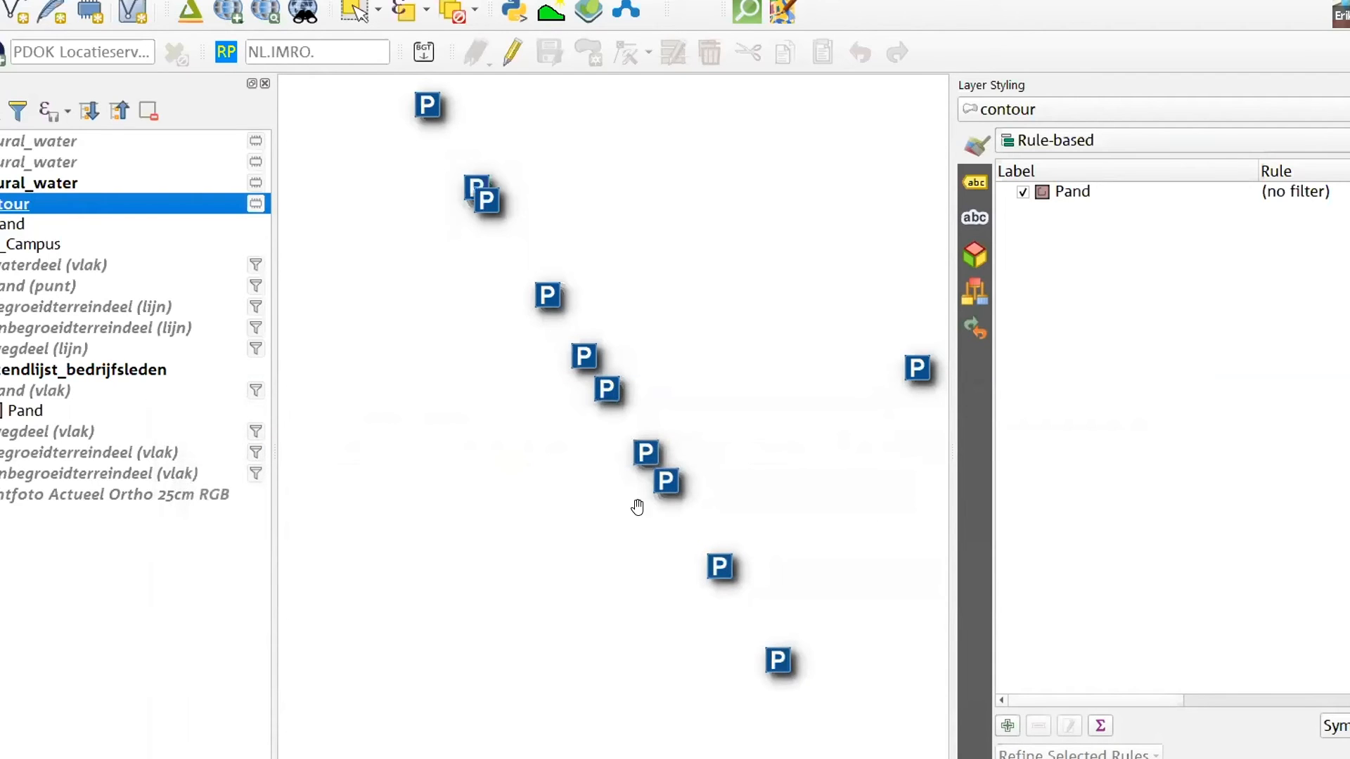
View the styling of the natural_water point layer, the contour layer and the waterdeel (vlak) layer in turn
left_click(3, 185)
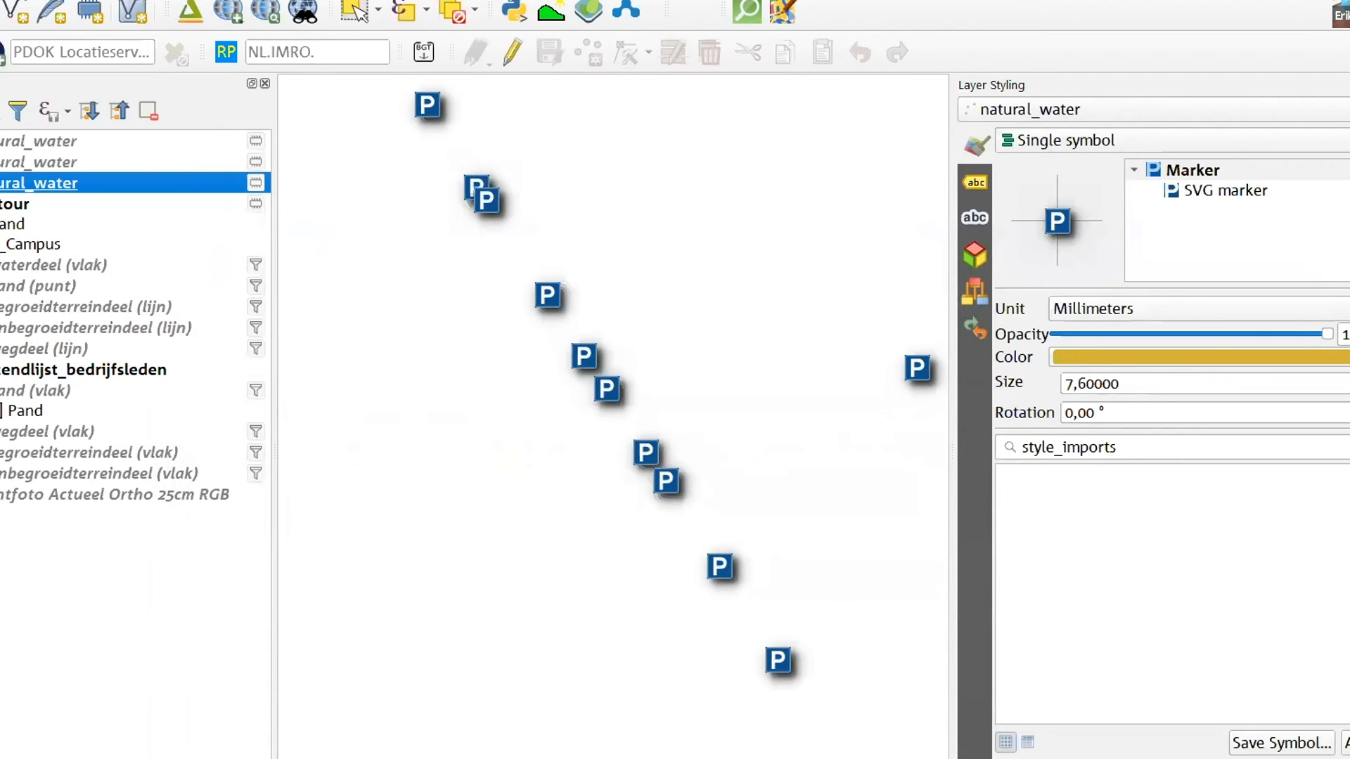
left_click(12, 224)
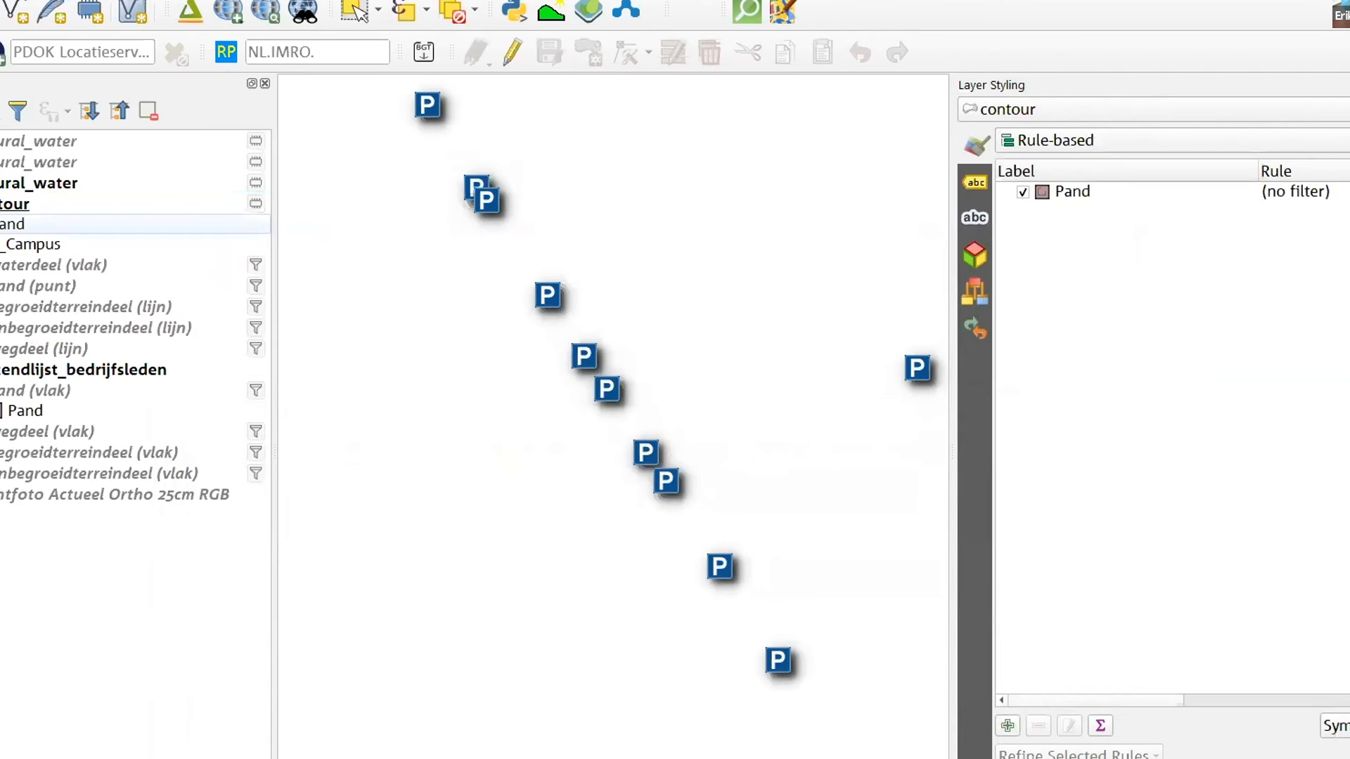
left_click(7, 265)
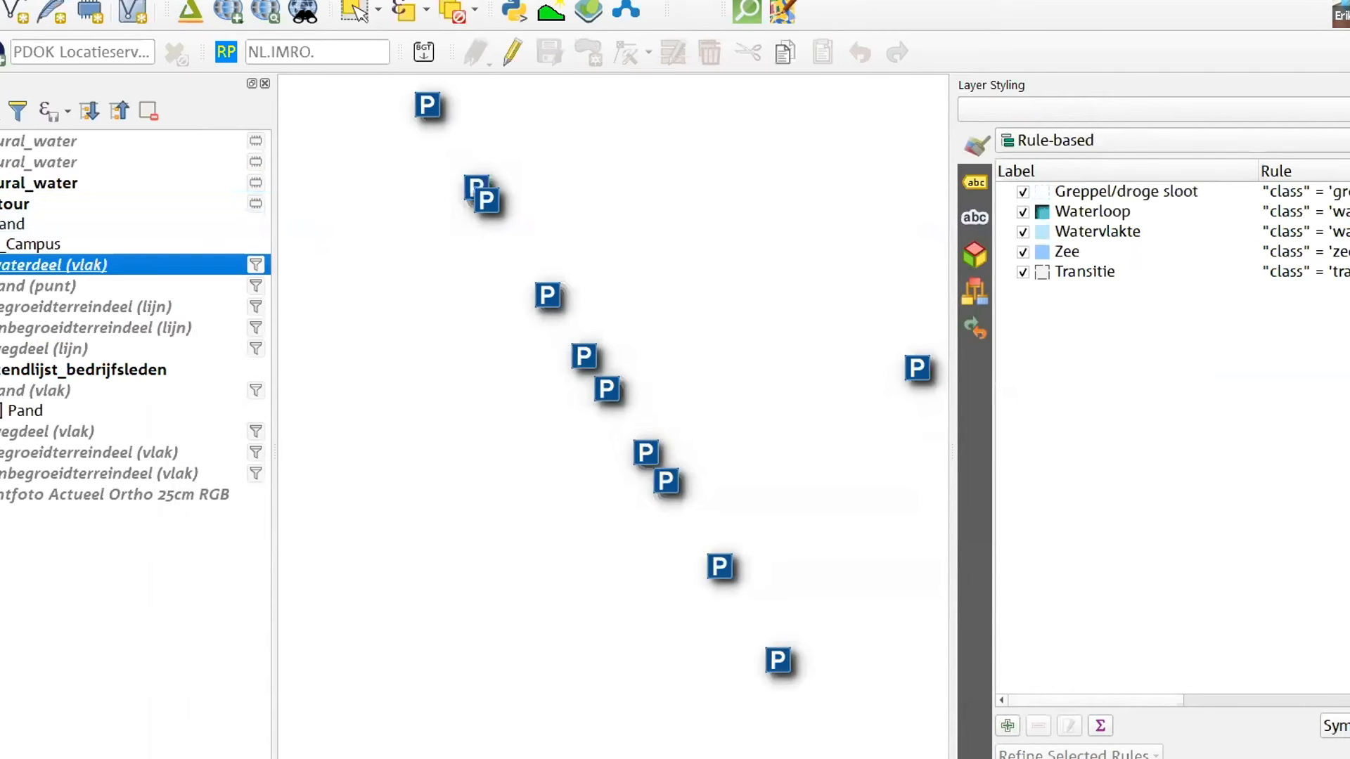
Select the contour layer and switch it into edit mode
left_click(14, 204)
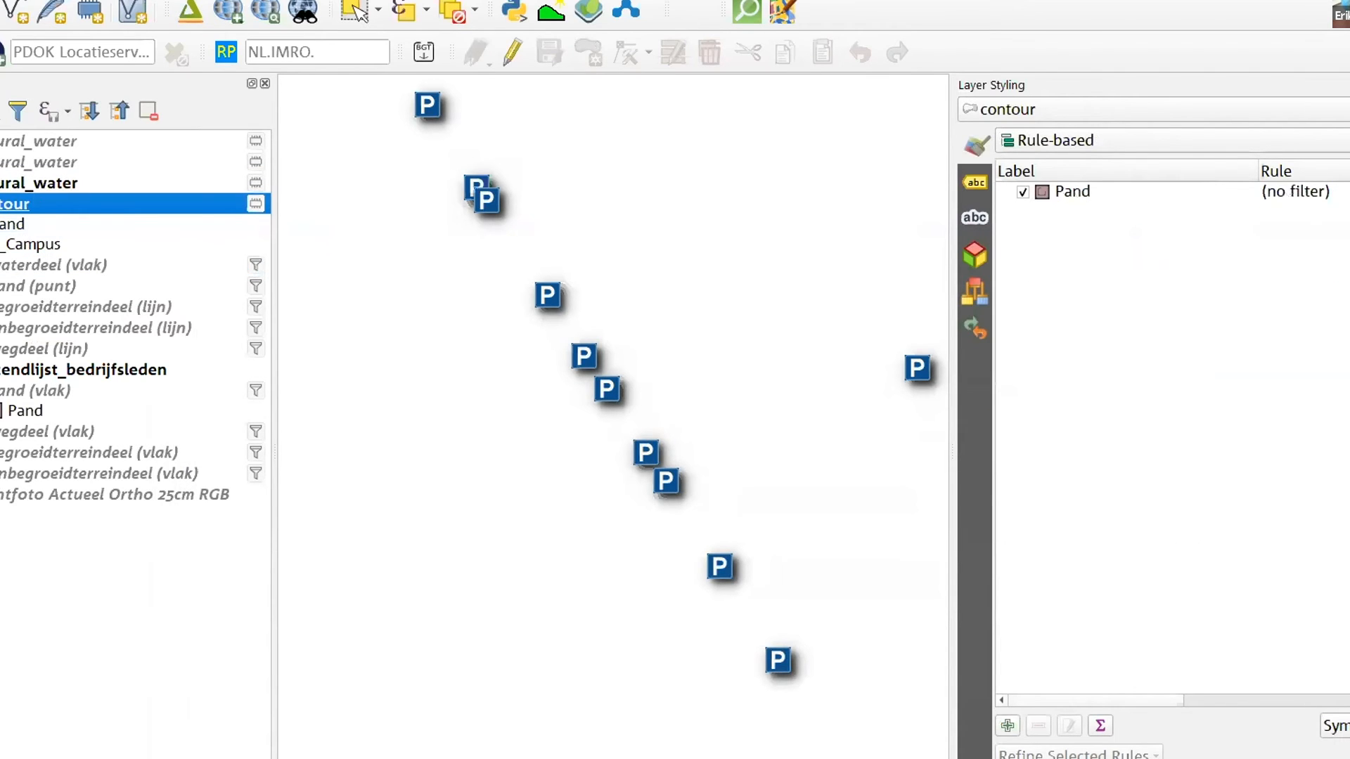
right_click(14, 204)
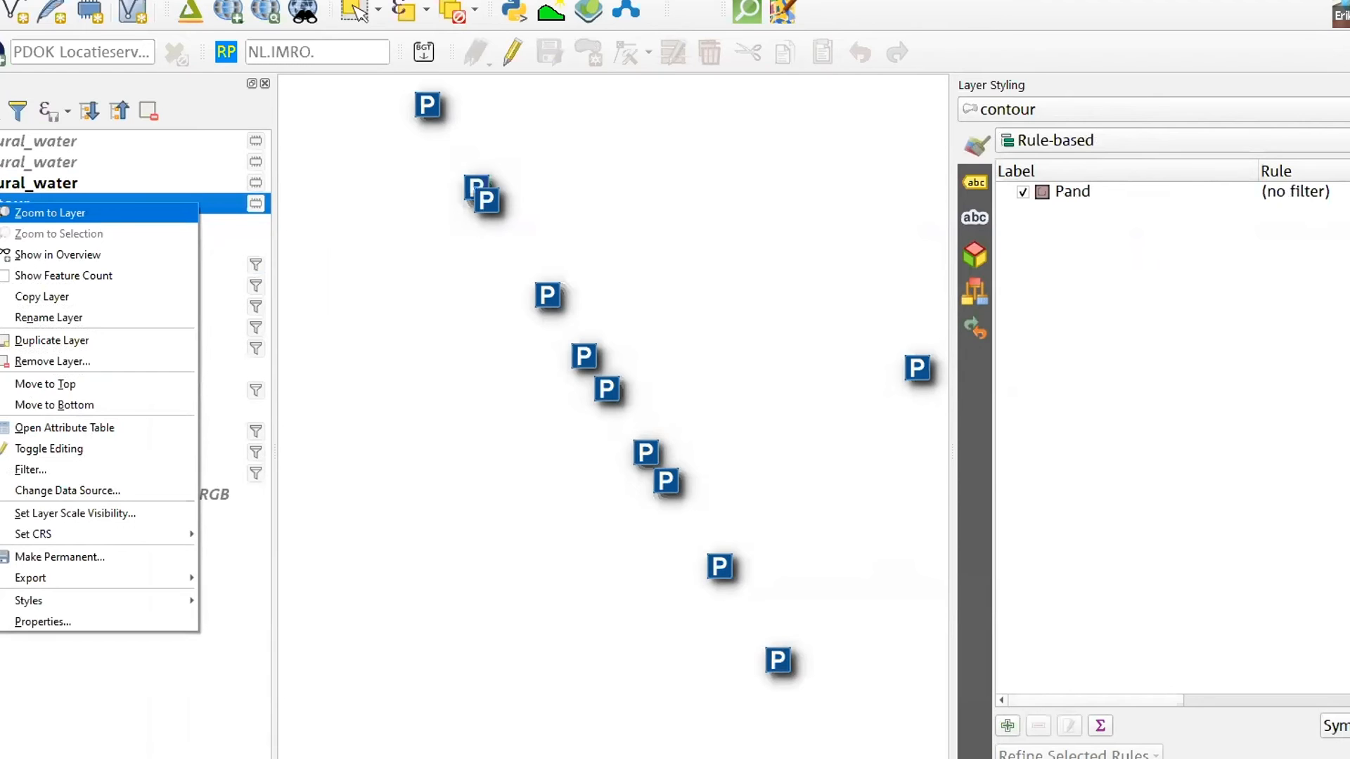
left_click(508, 51)
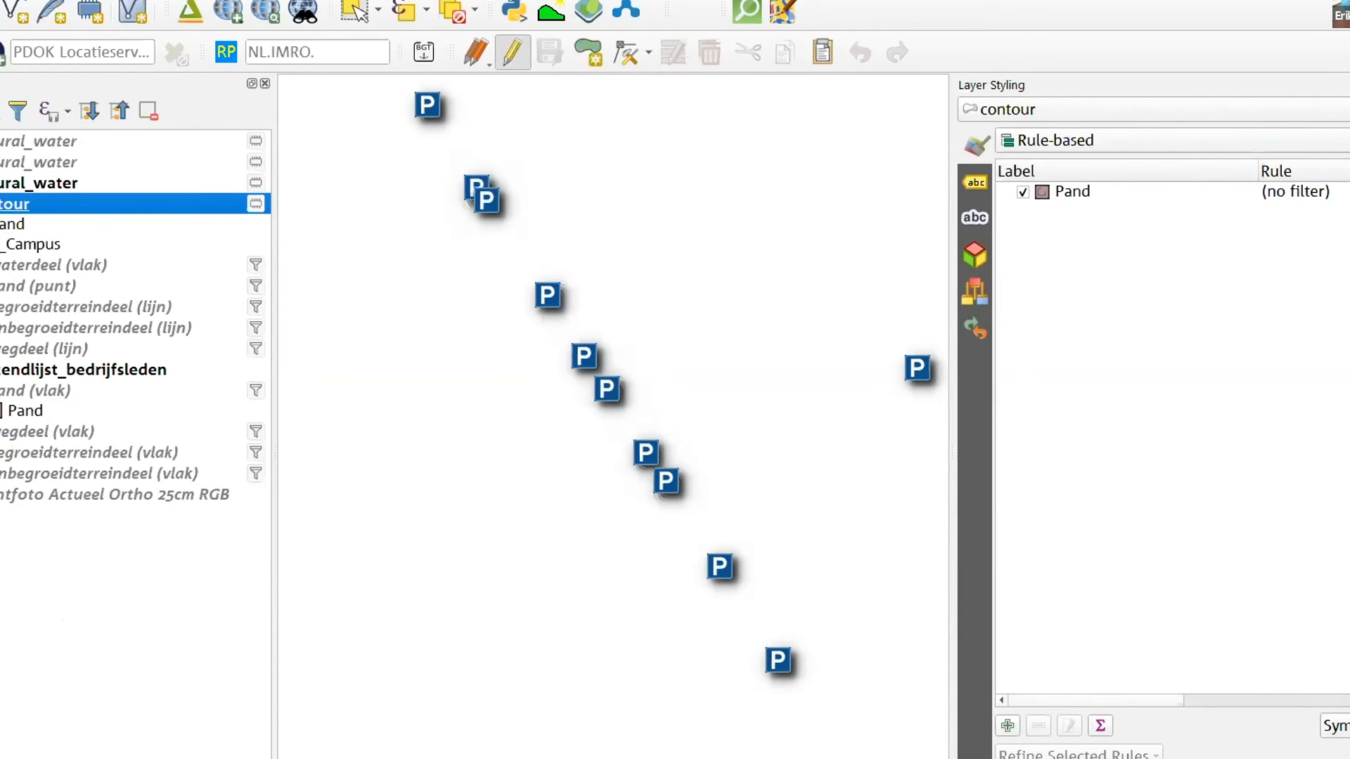
Make the natural_water polygon layer visible and select its long diagonal canal polygon on the map
left_click(2, 141)
right_click(21, 143)
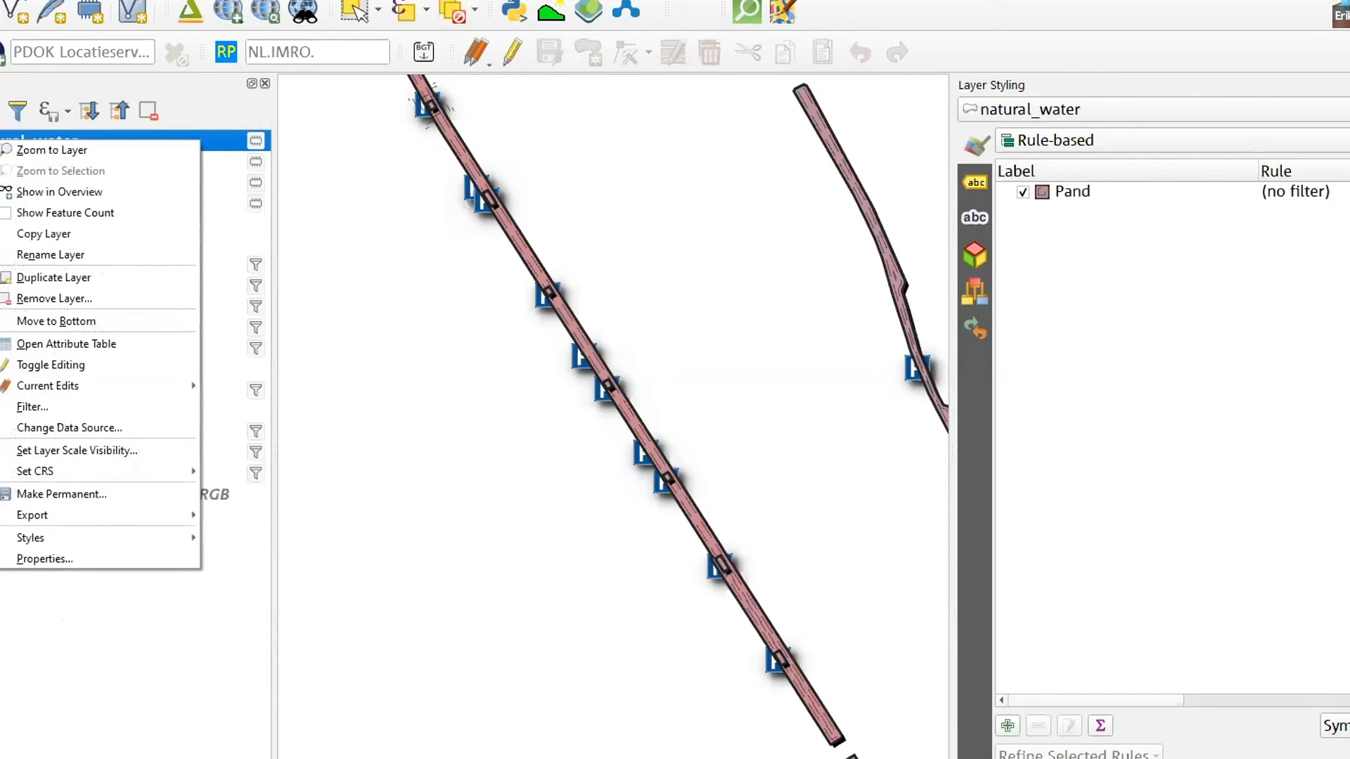
left_click(1, 143)
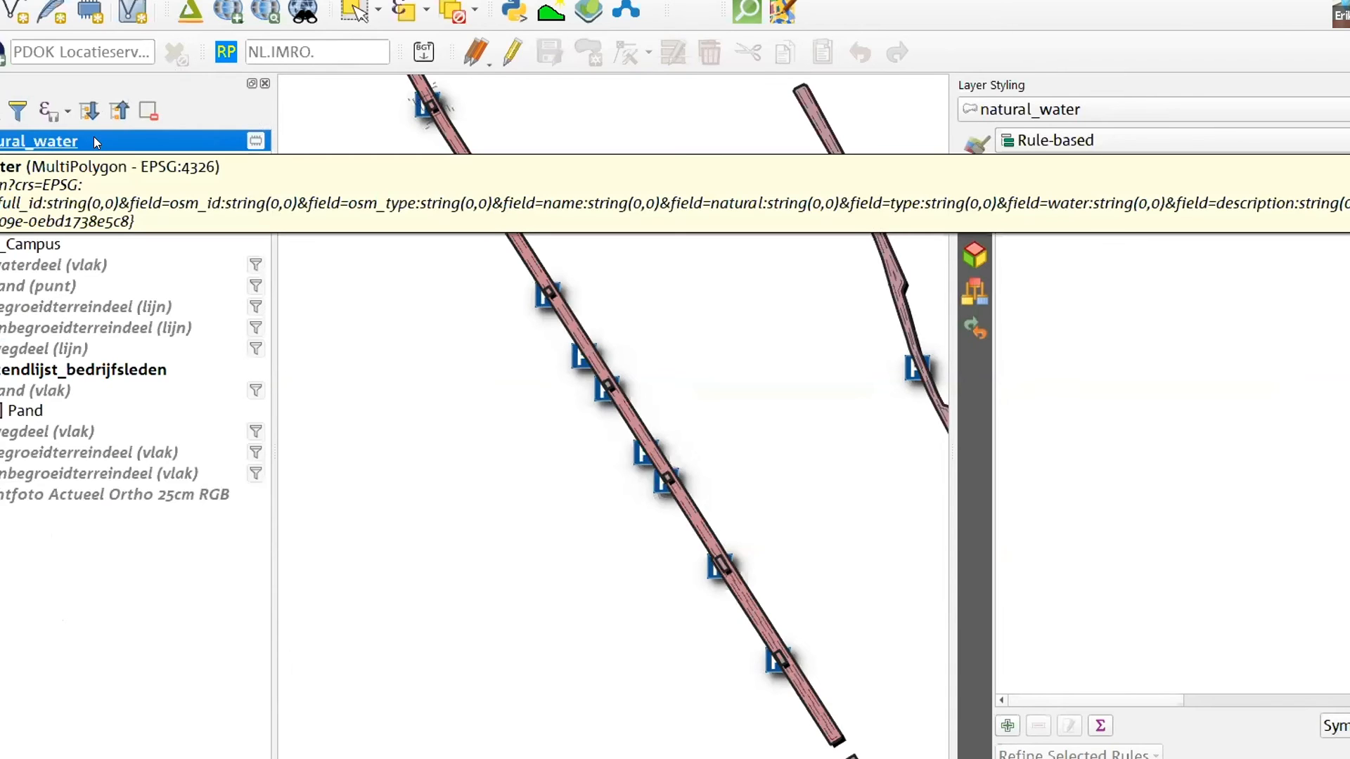
left_click(357, 11)
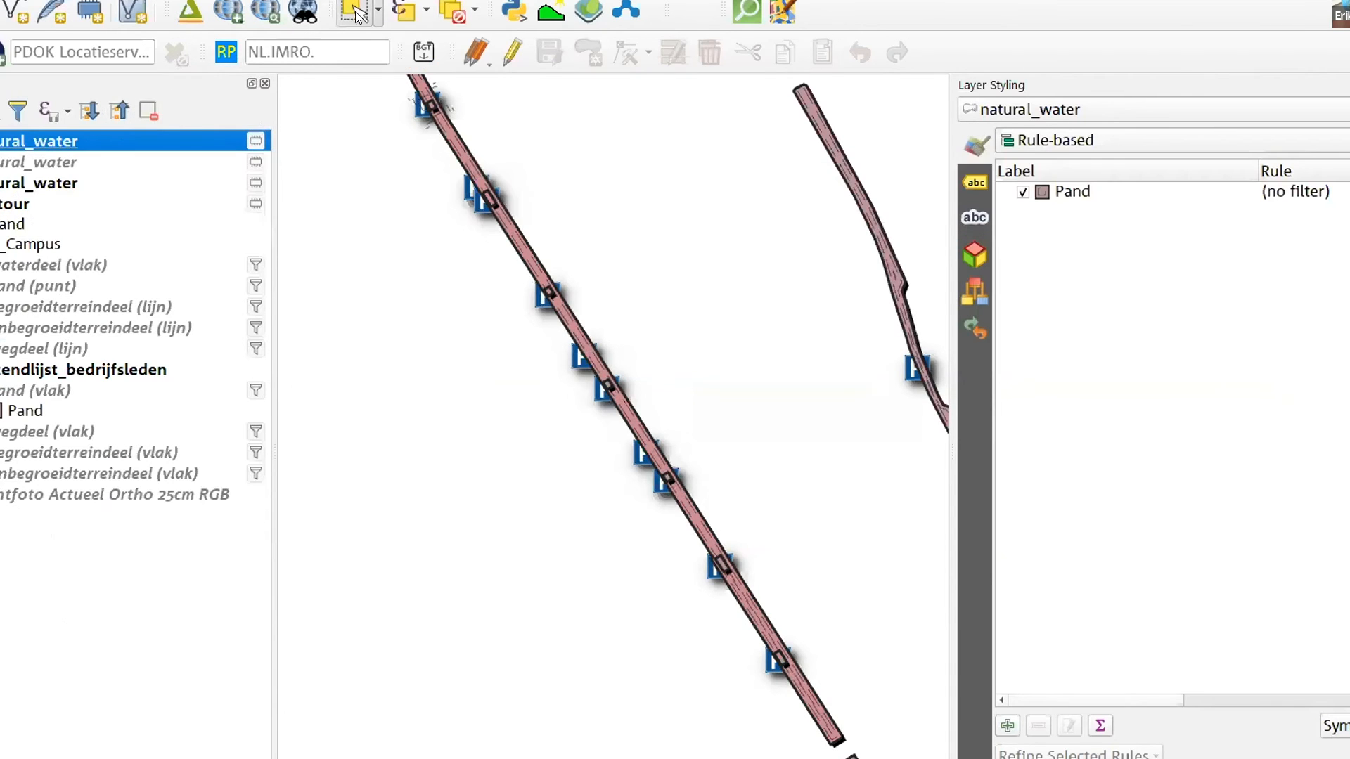
left_click(453, 146)
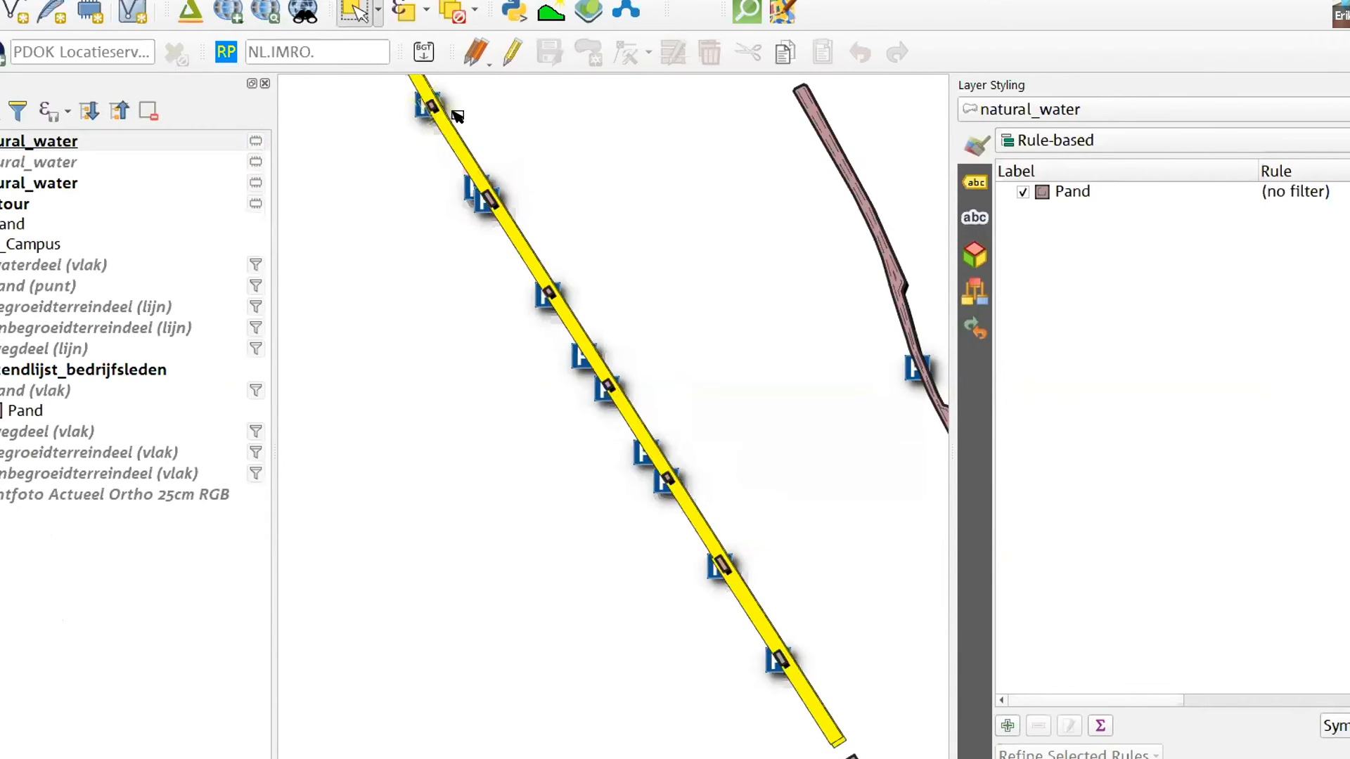
Examine the selected canal's record in the natural_water attribute table, then close the table
right_click(469, 155)
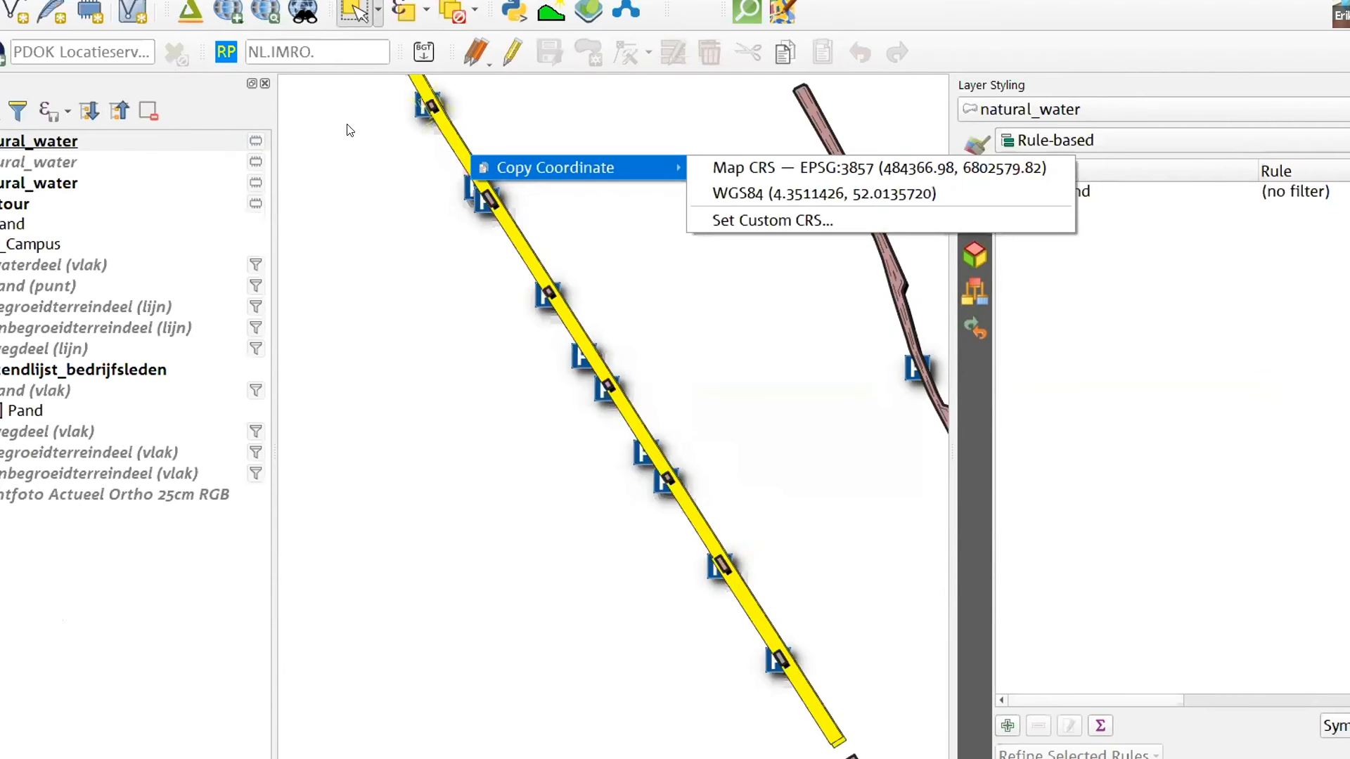
left_click(44, 140)
key("F6")
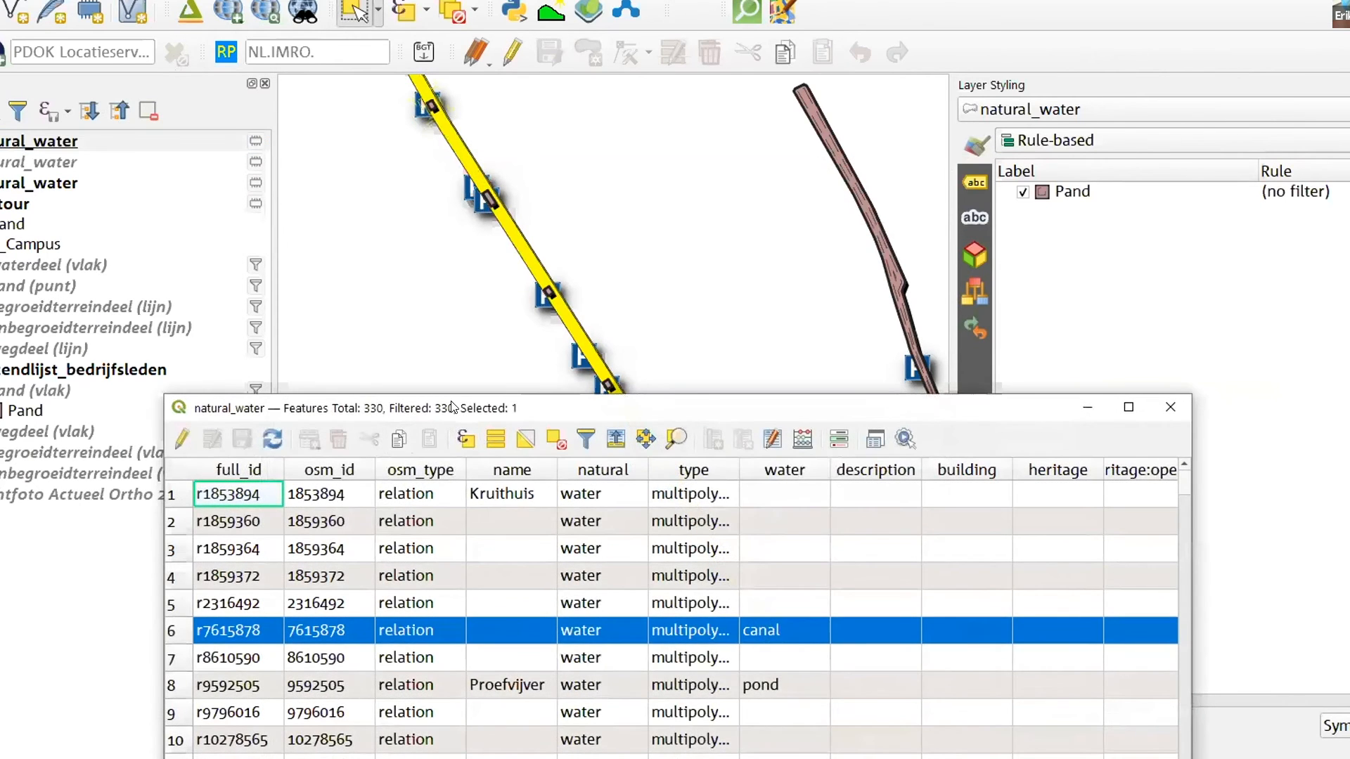
left_click_drag(453, 400, 407, 162)
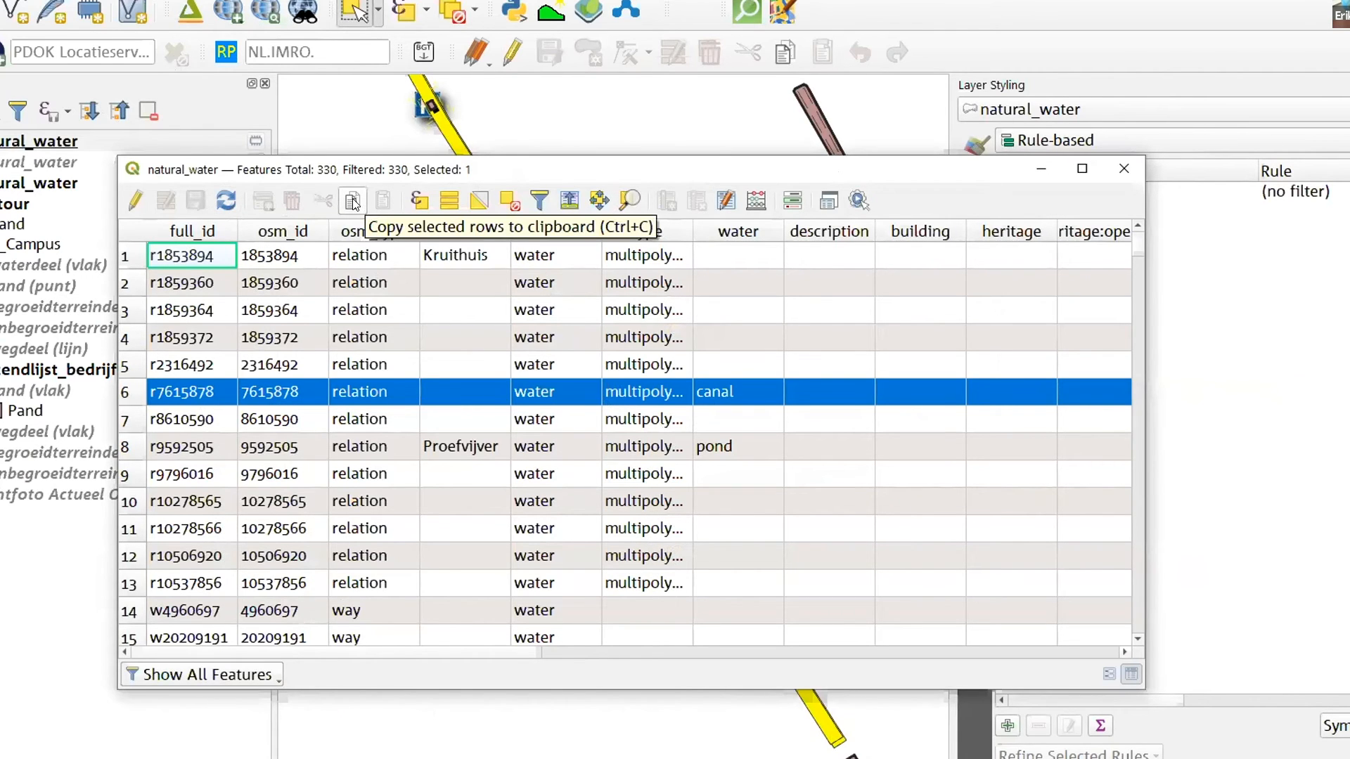
left_click(1124, 169)
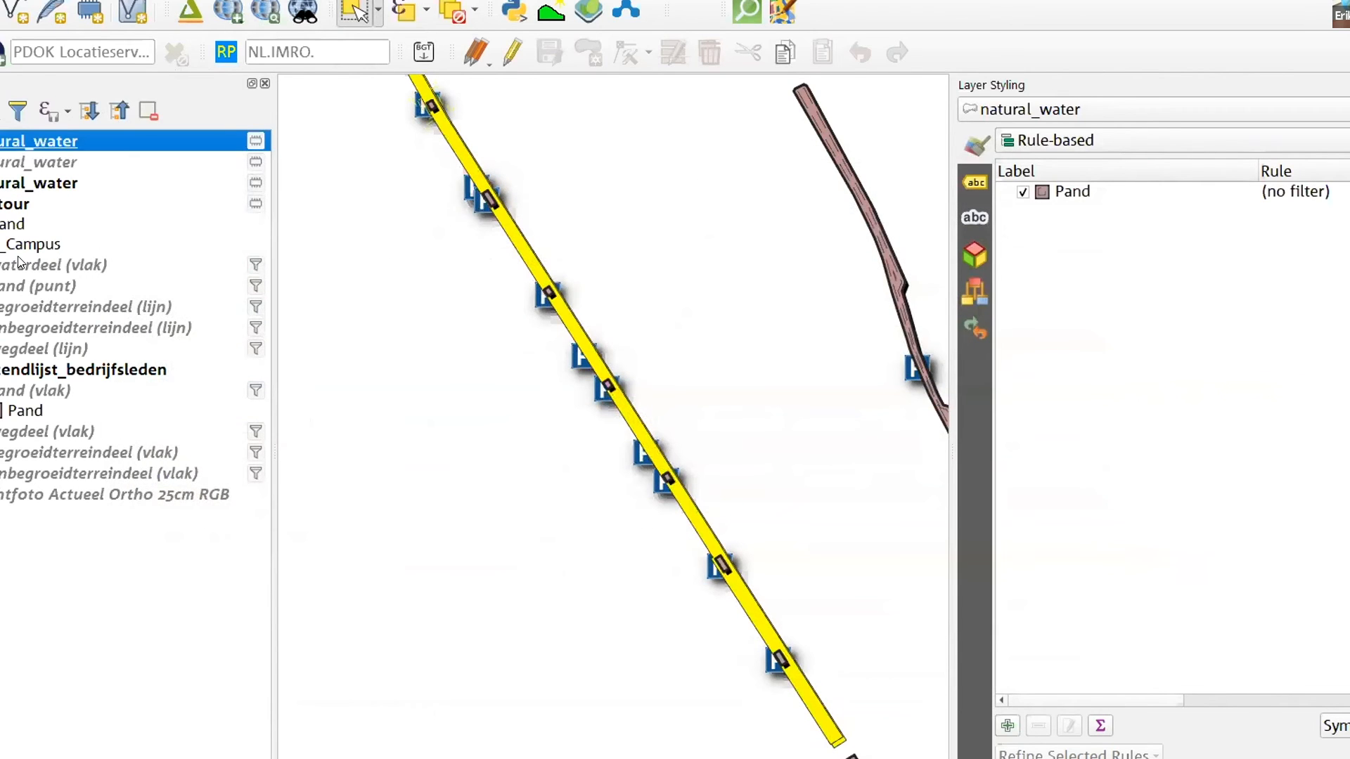
Hide the natural_water polygon layer and view the full extent of the contour layer
left_click(19, 205)
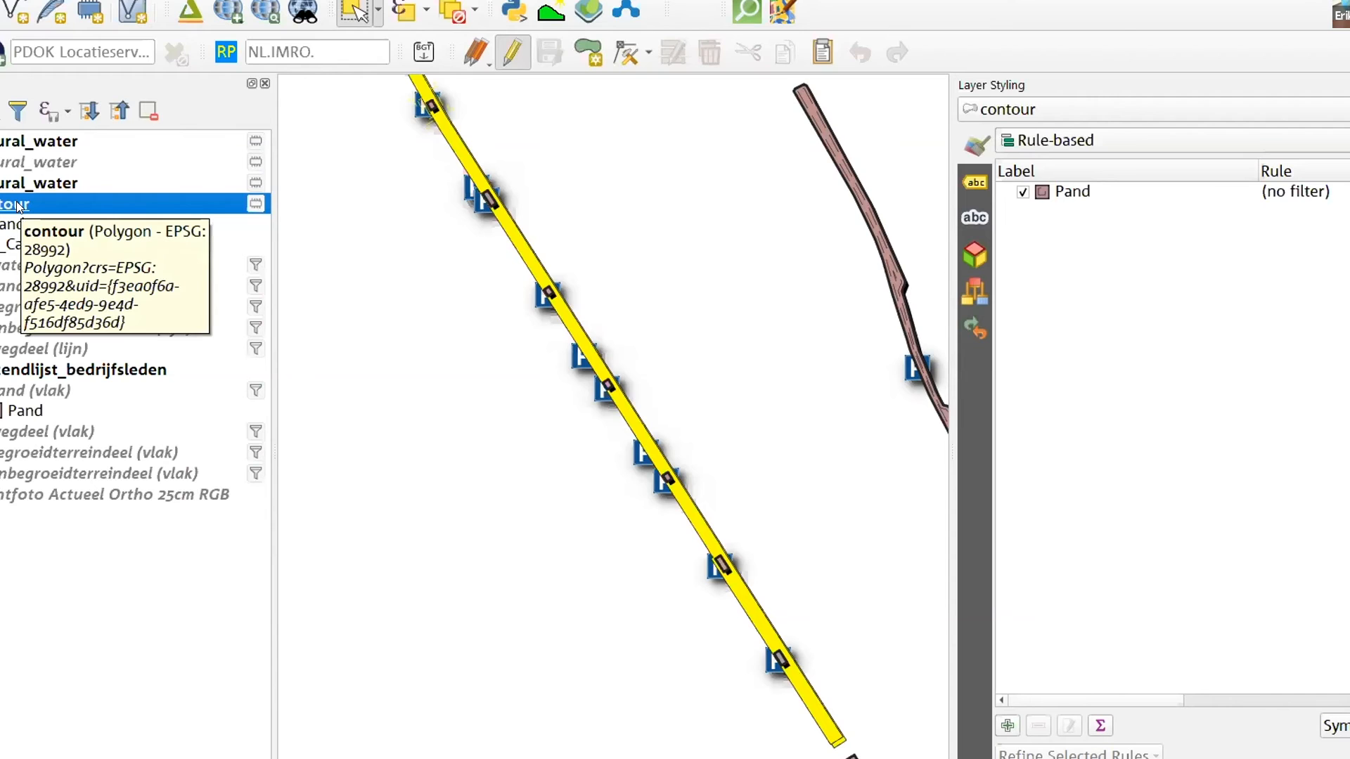
left_click(1, 141)
left_click(364, 230)
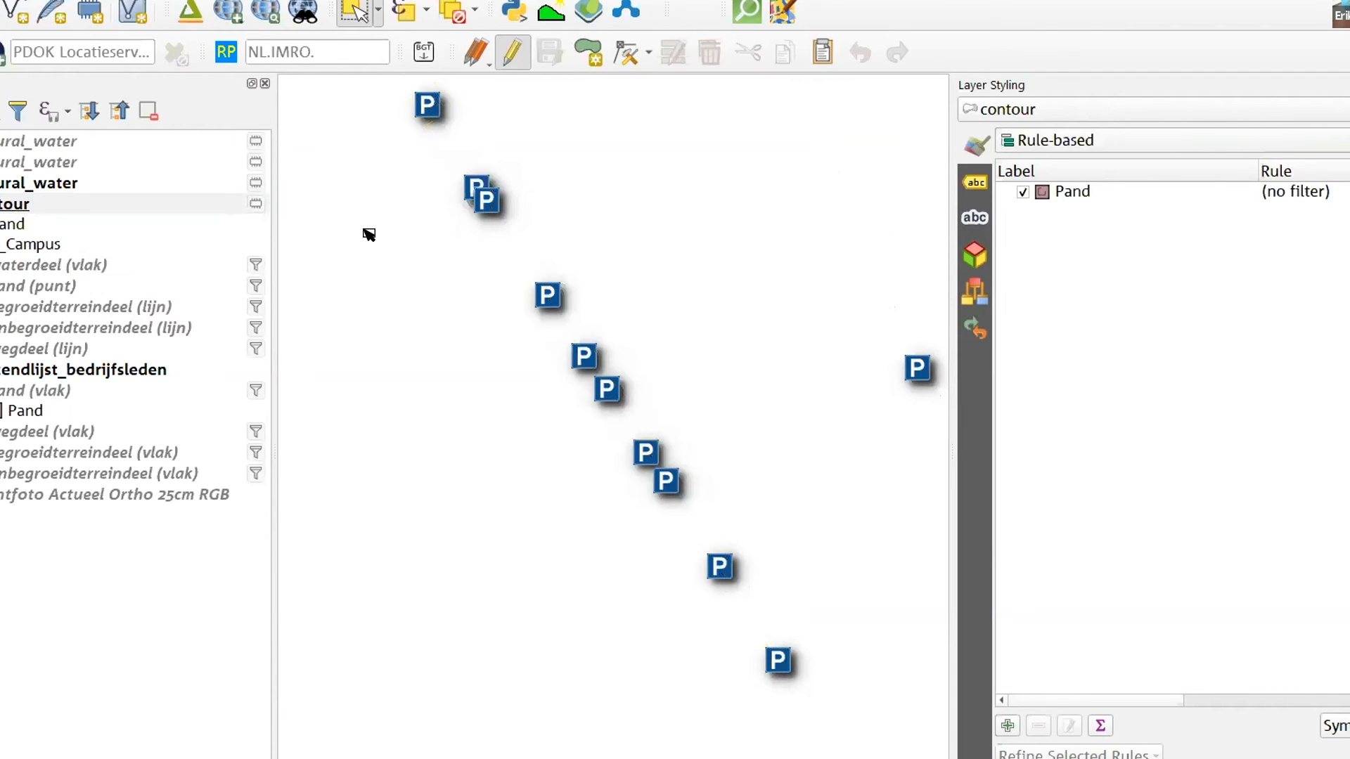
right_click(2, 204)
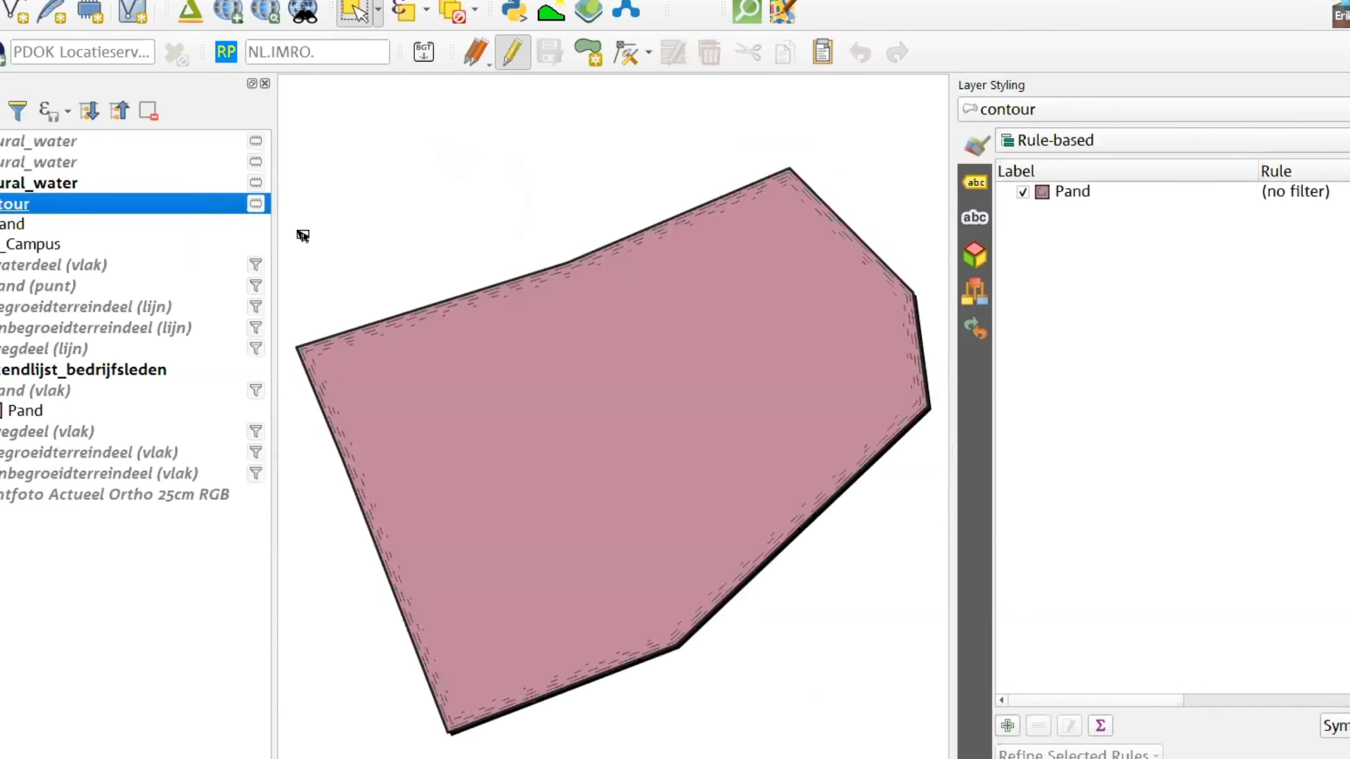
scroll(517, 260, "down", 5)
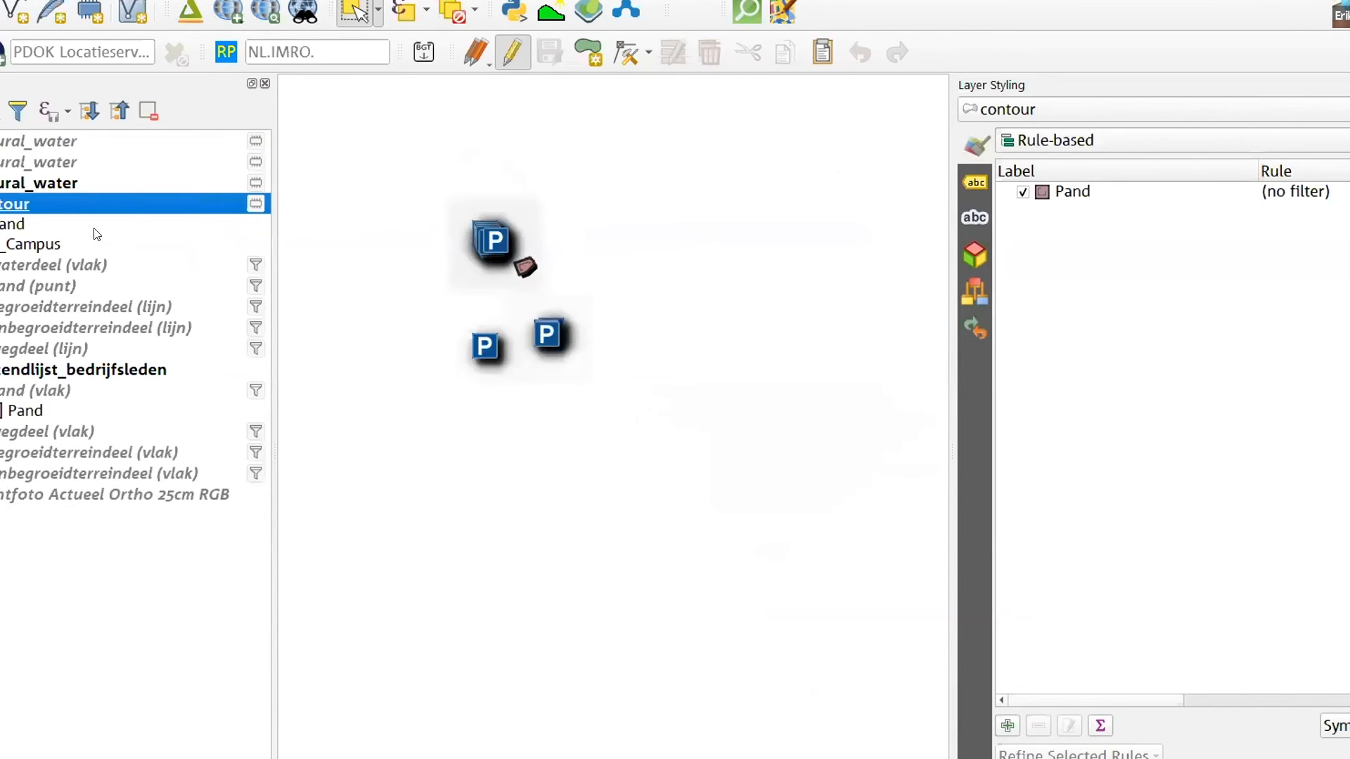
Show the natural_water polygon layer again and switch it into edit mode
right_click(23, 206)
key("Escape")
left_click(18, 142)
right_click(21, 142)
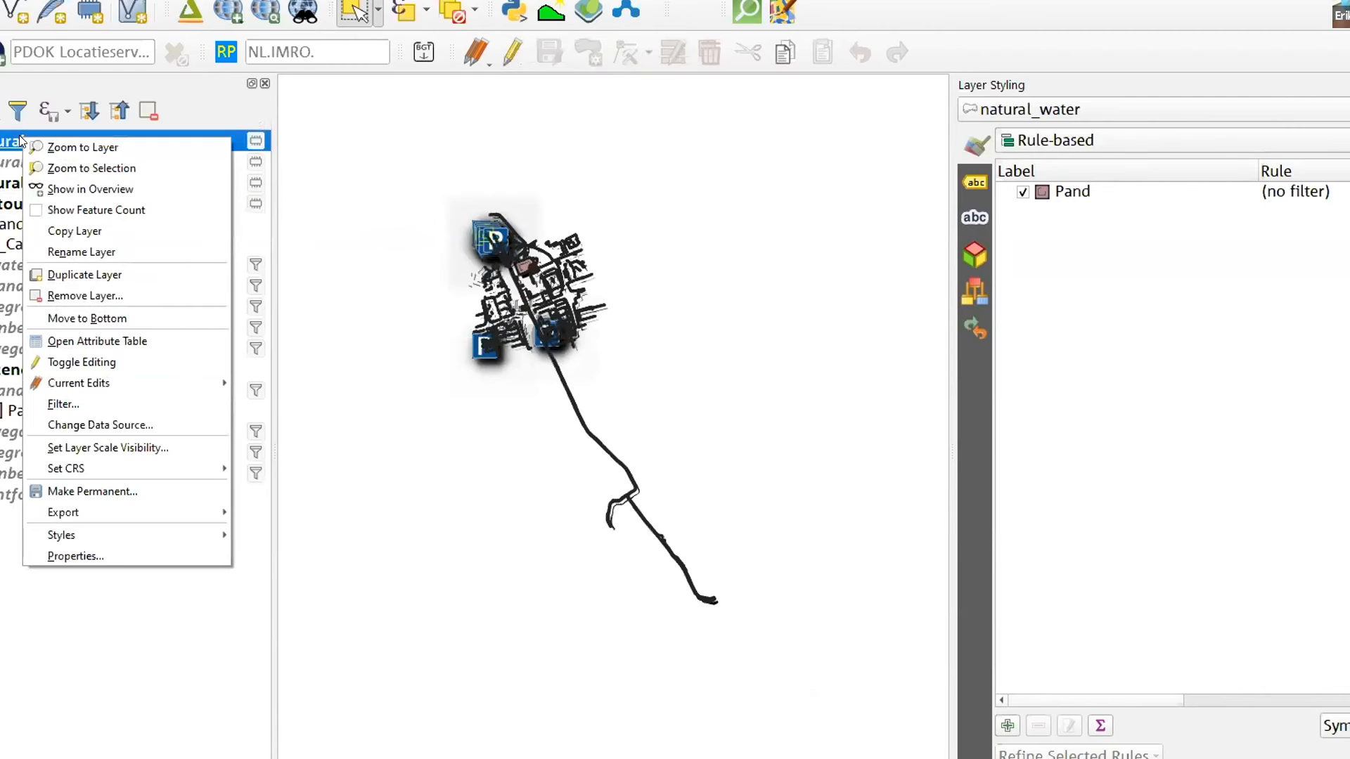
left_click(513, 51)
Locate the canal polygon of the natural_water layer on the map and select it again
scroll(421, 232, "up", 3)
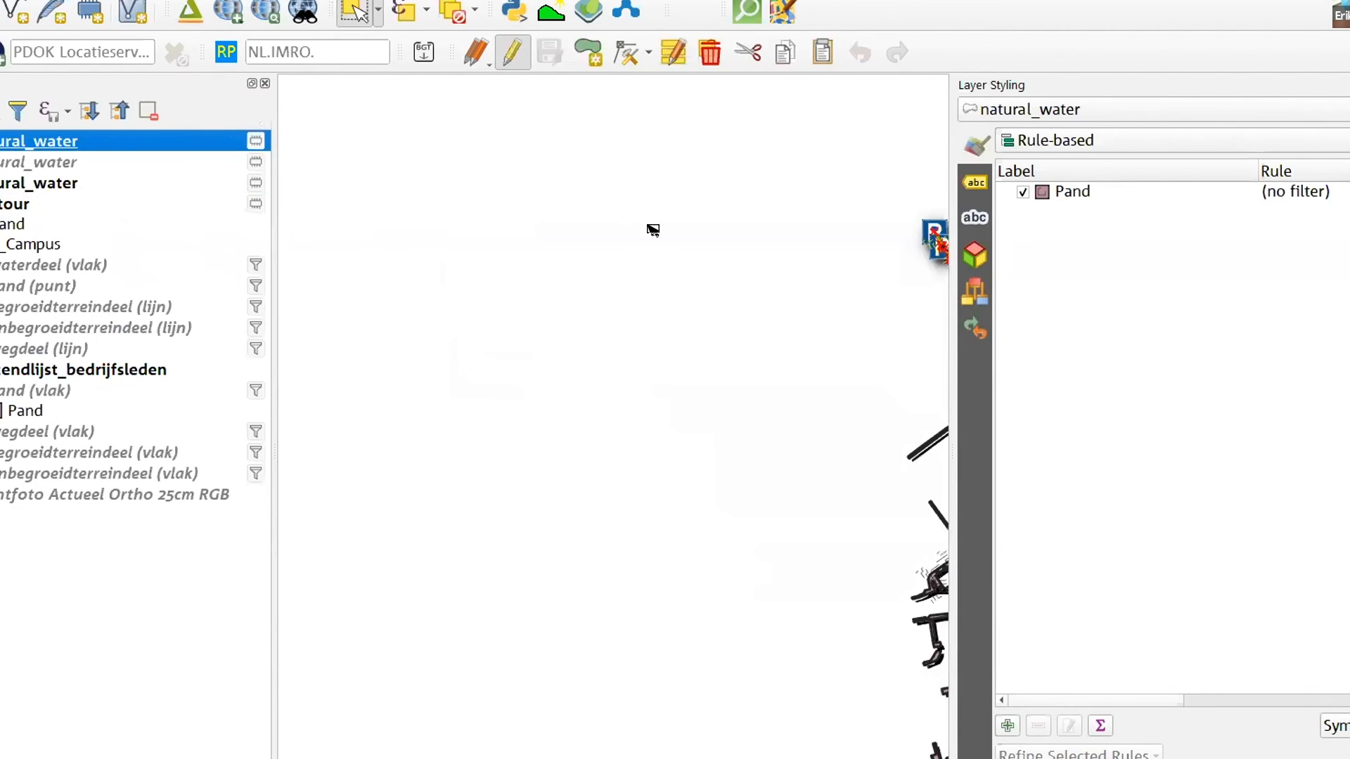
scroll(417, 259, "down", 1)
scroll(784, 253, "up", 1)
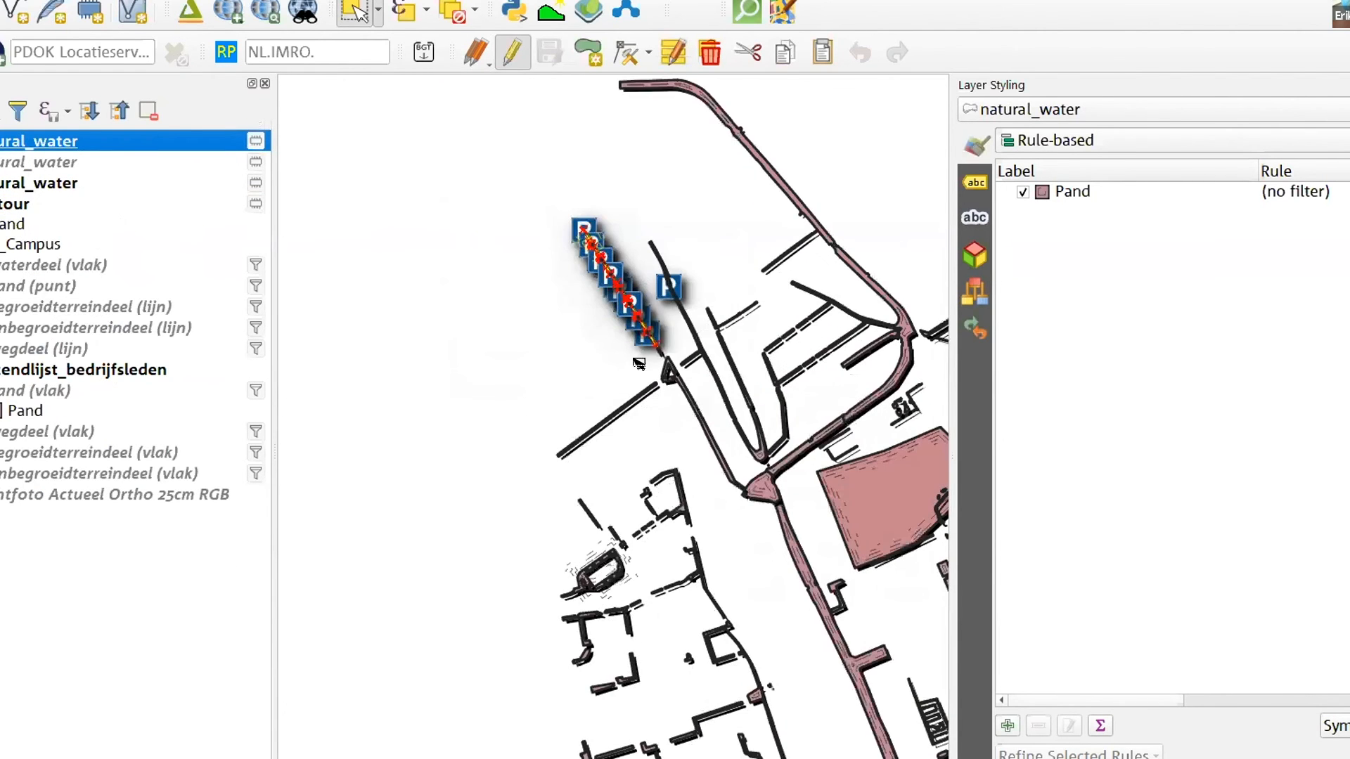
scroll(639, 364, "up", 2)
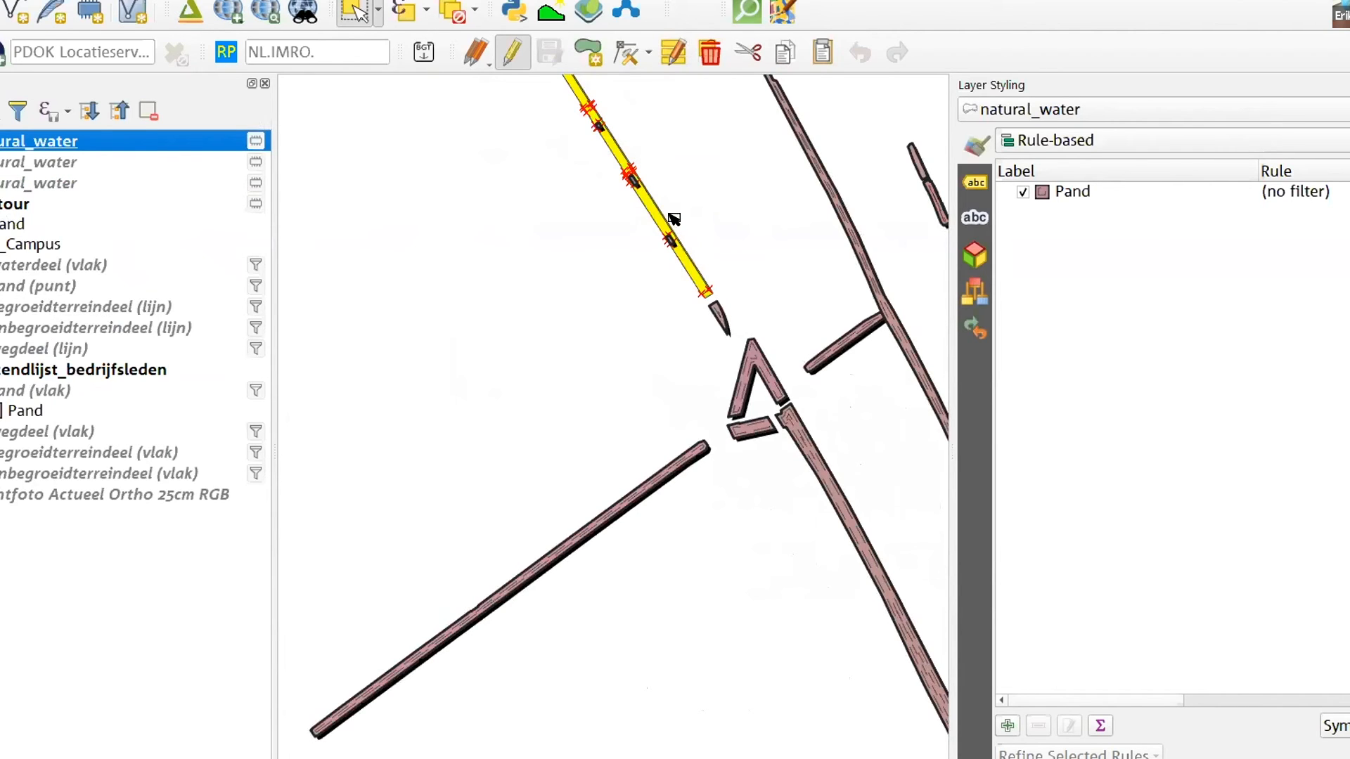
left_click(661, 216)
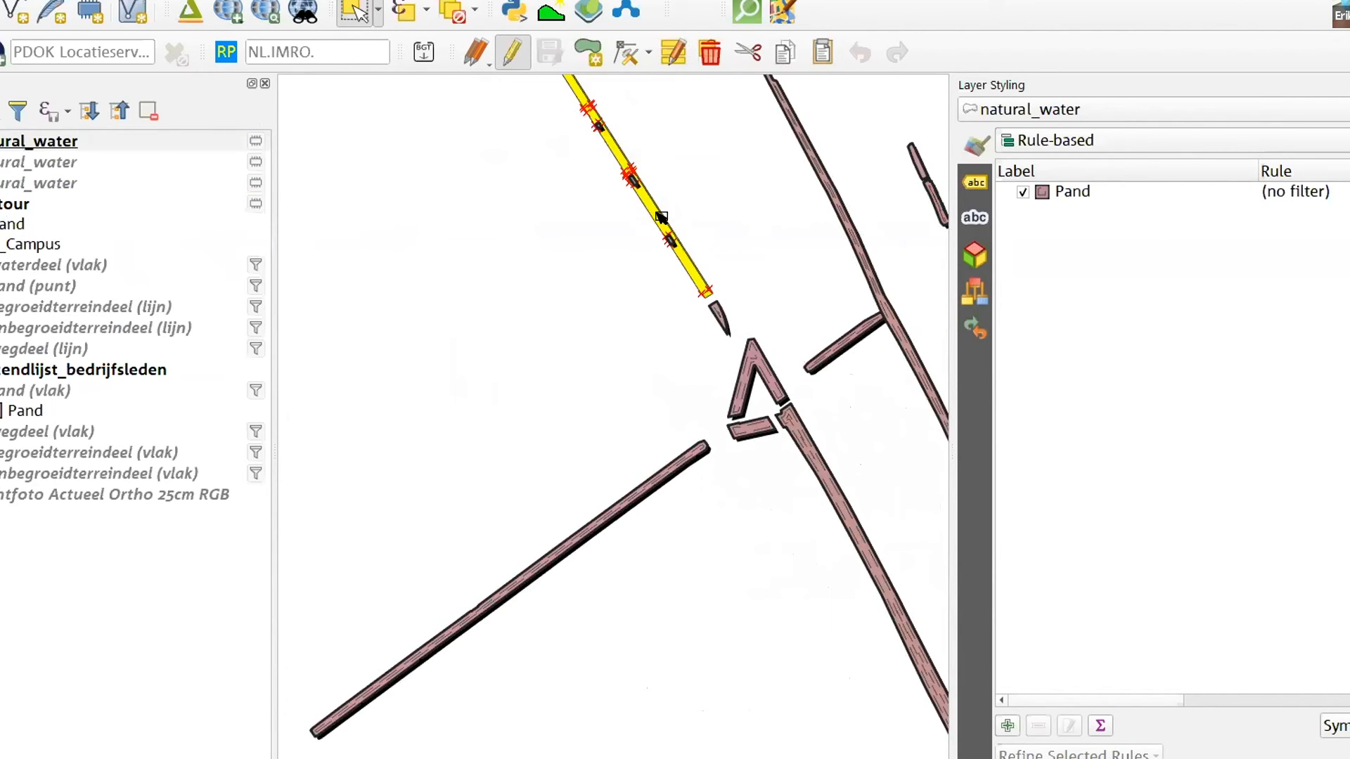
Compare the map with the natural_water polygon layer hidden and shown while the contour layer is active
left_click(4, 204)
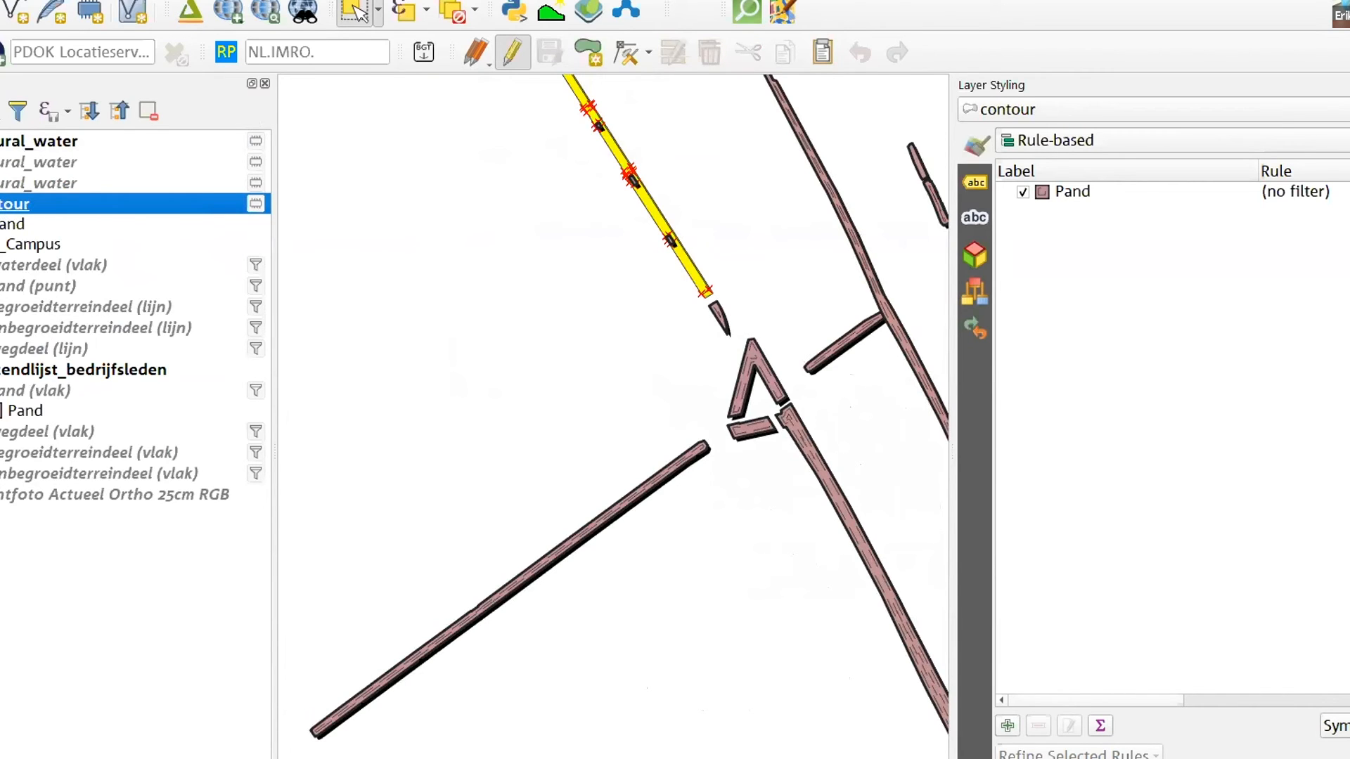
left_click(401, 251)
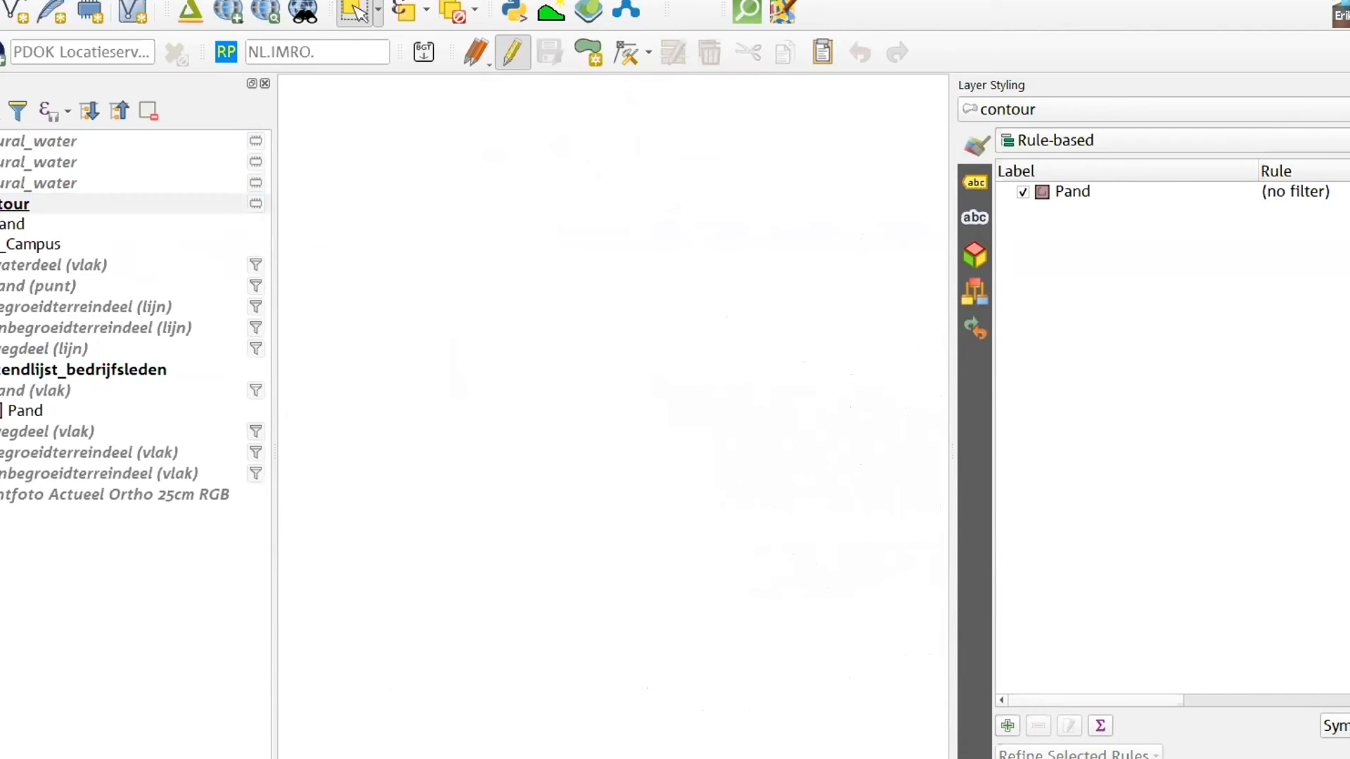
left_click(0, 141)
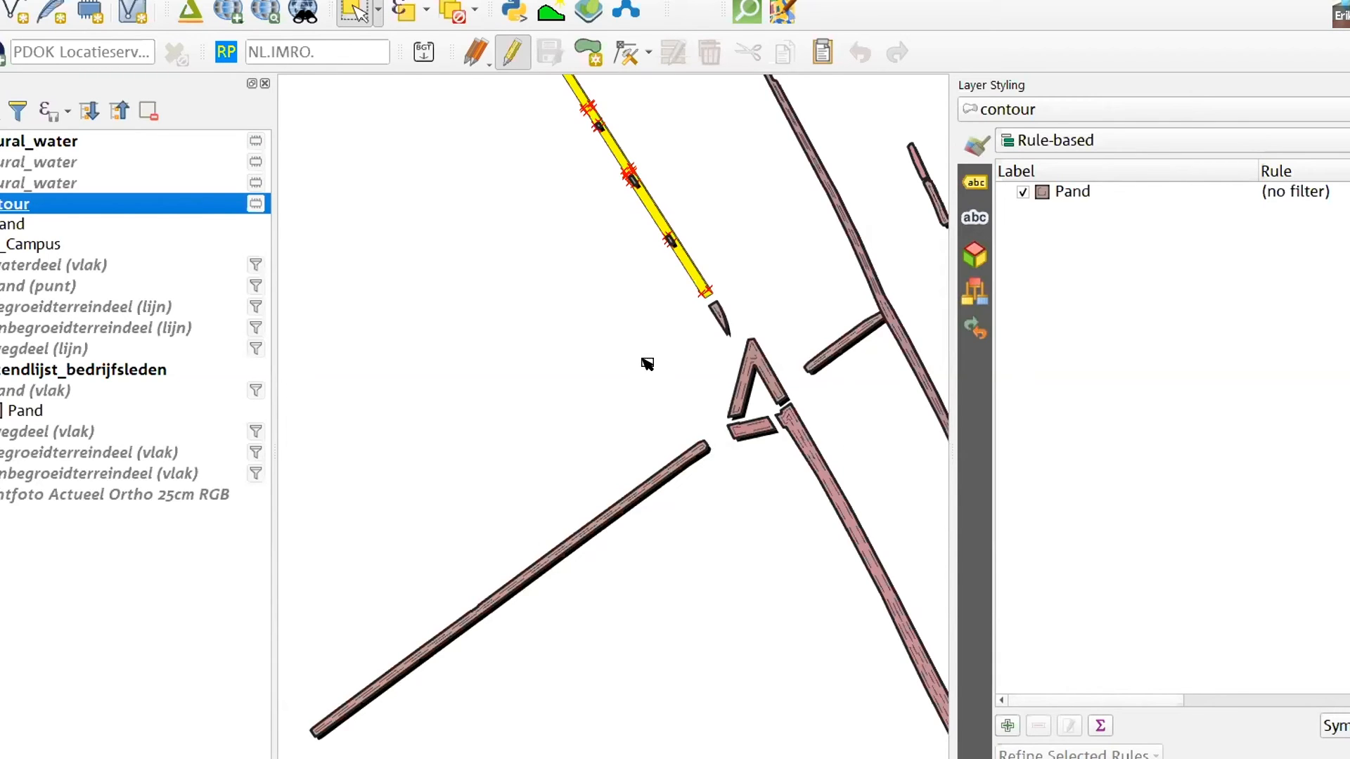
left_click(647, 362)
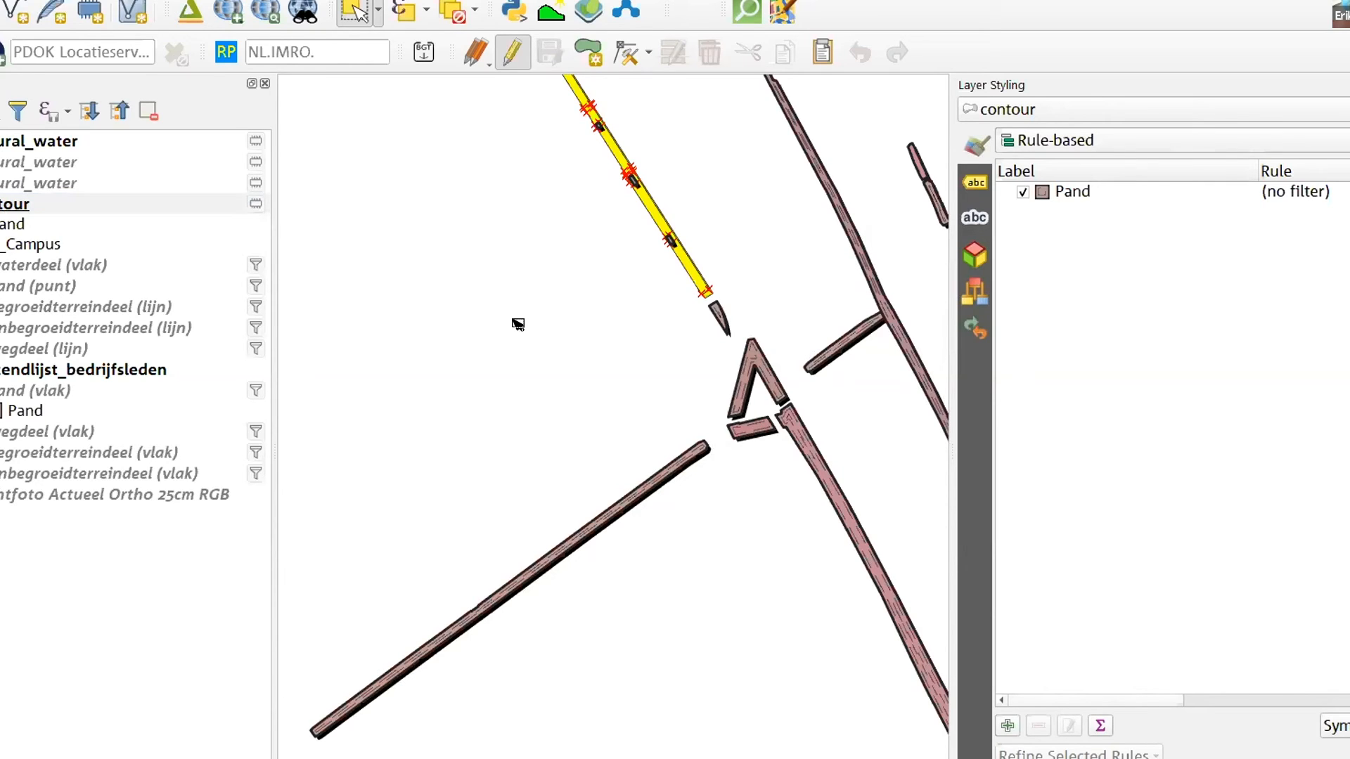
End editing on the natural_water and contour layers and make the Campus group visible
left_click(73, 139)
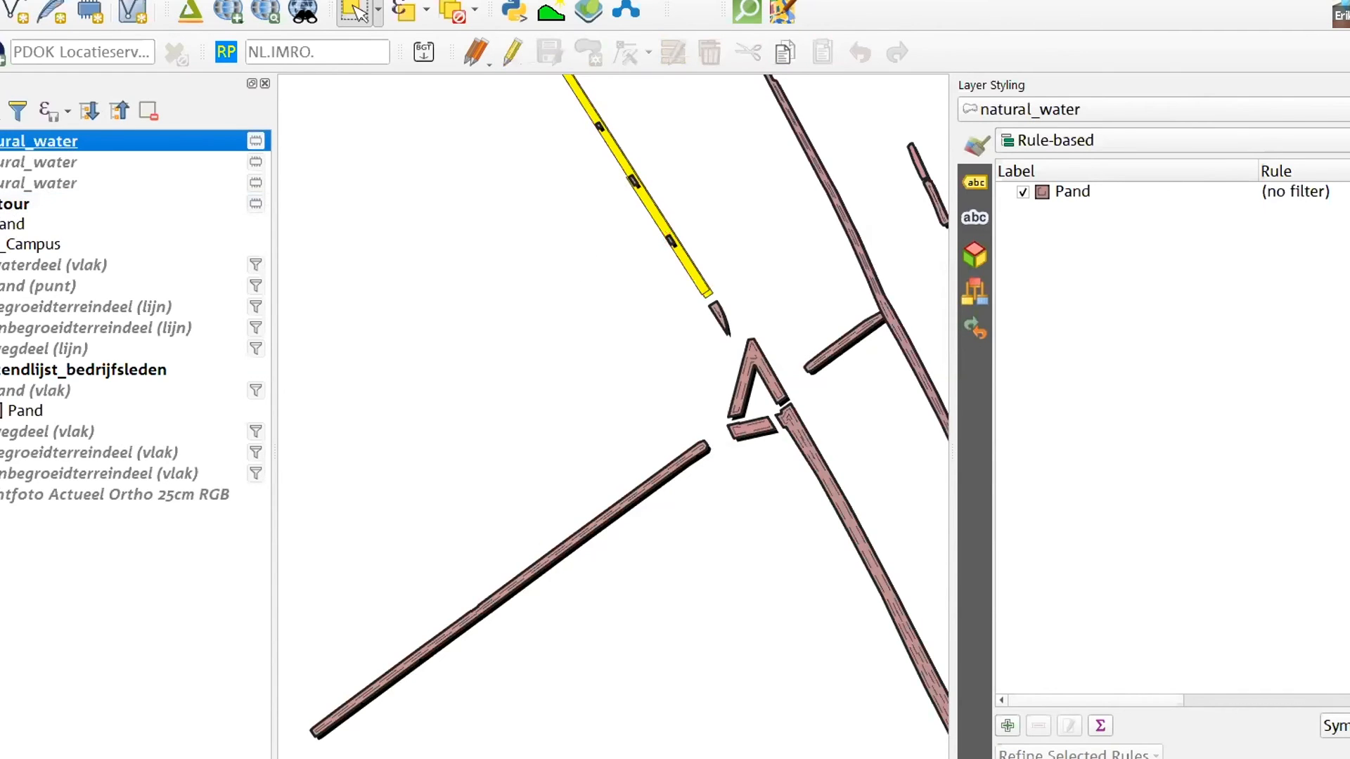
left_click(14, 204)
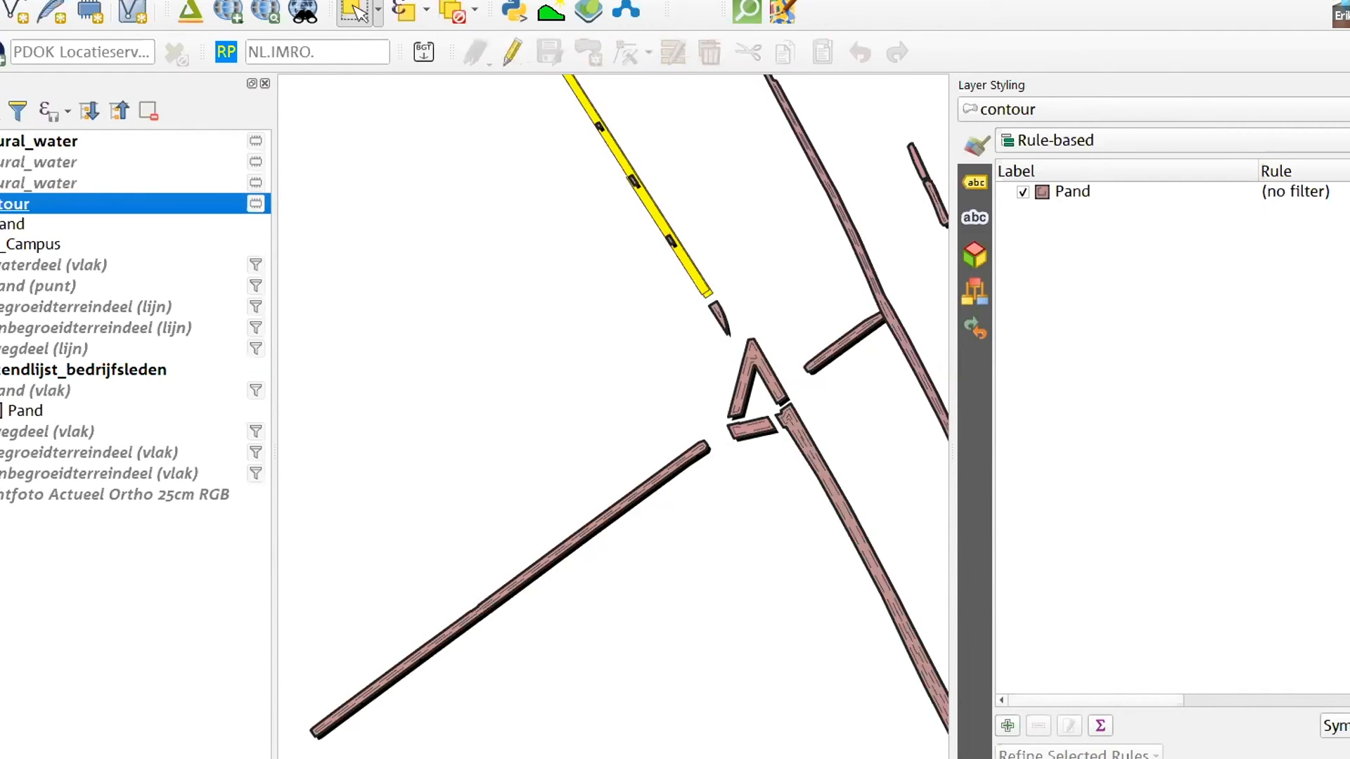
left_click(0, 244)
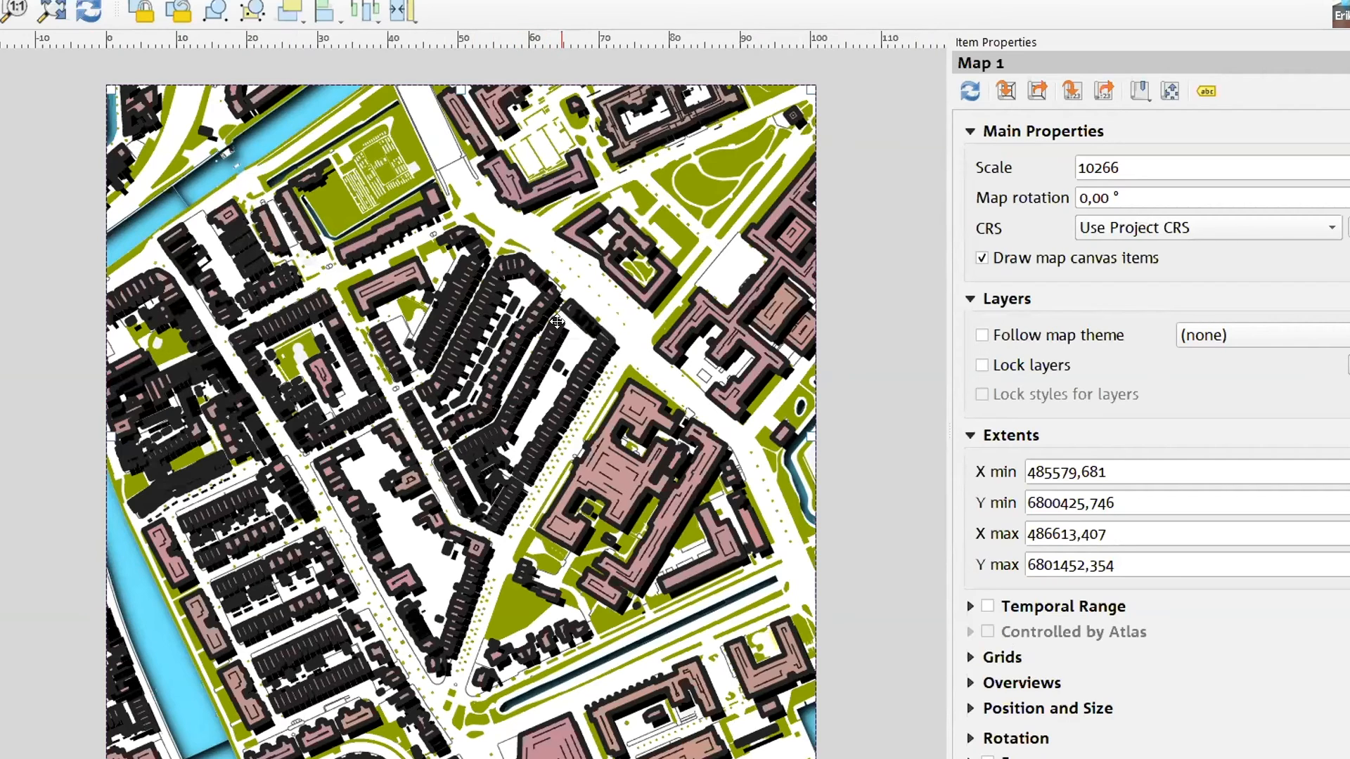
Set the scale of Map 1 in the print layout to 5000
left_click(1123, 167)
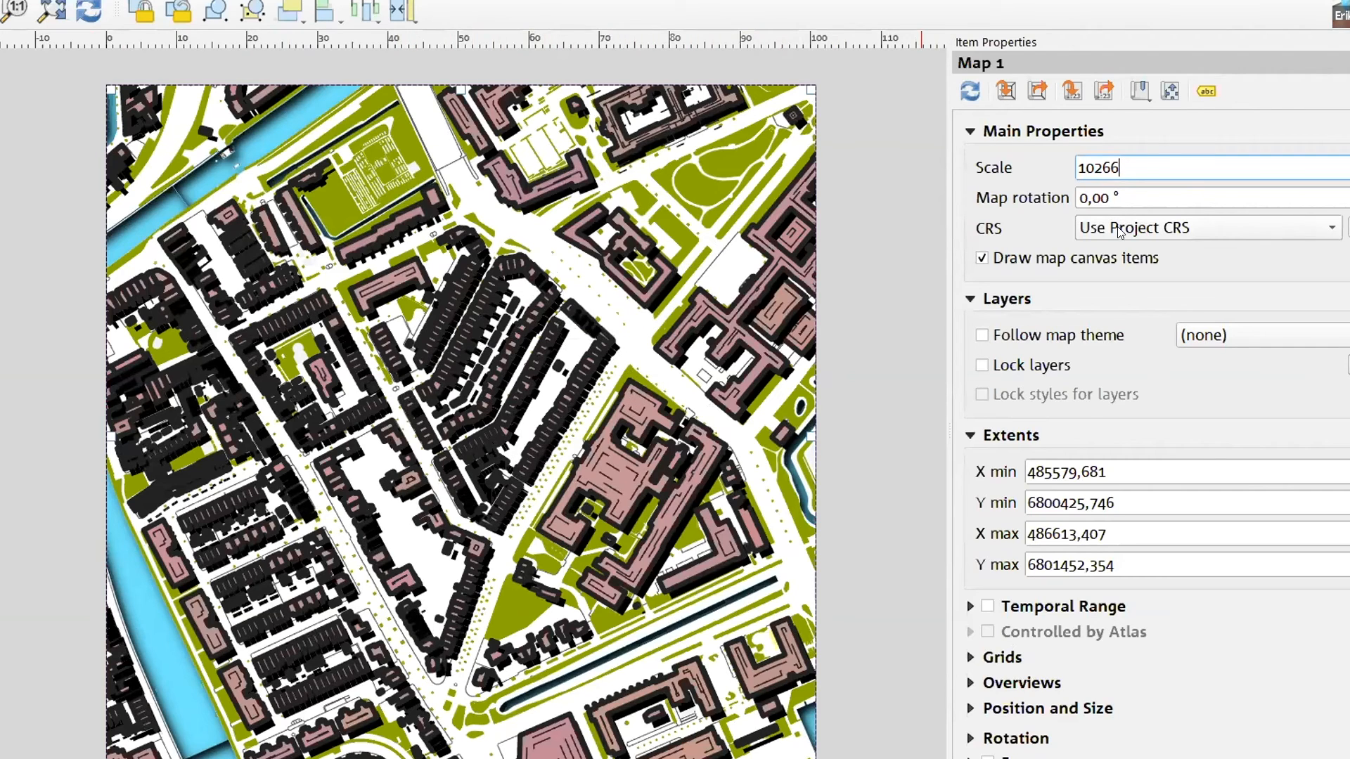
key("ctrl+a")
type("5000")
key("Return")
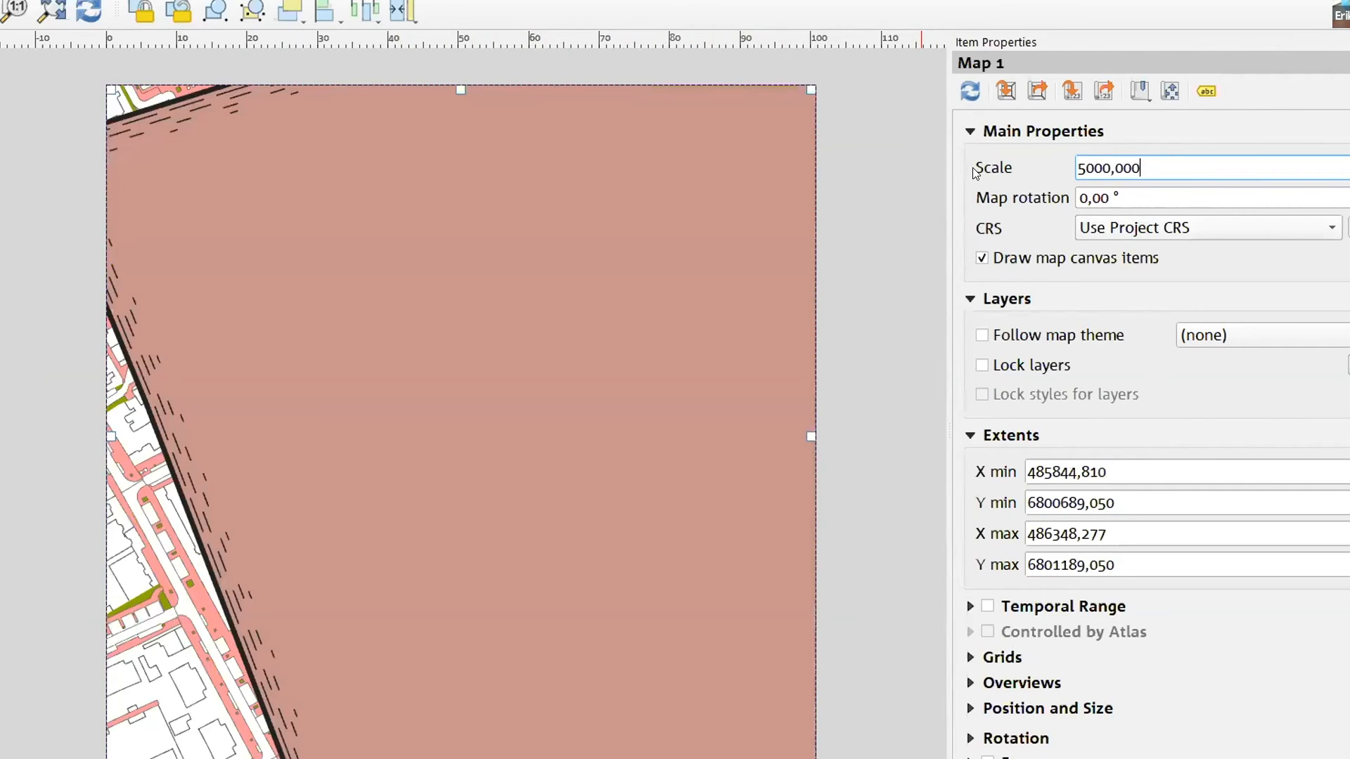
Hide the contour and natural_water polygon layers in the main QGIS window and refresh the print layout
left_click(791, 64)
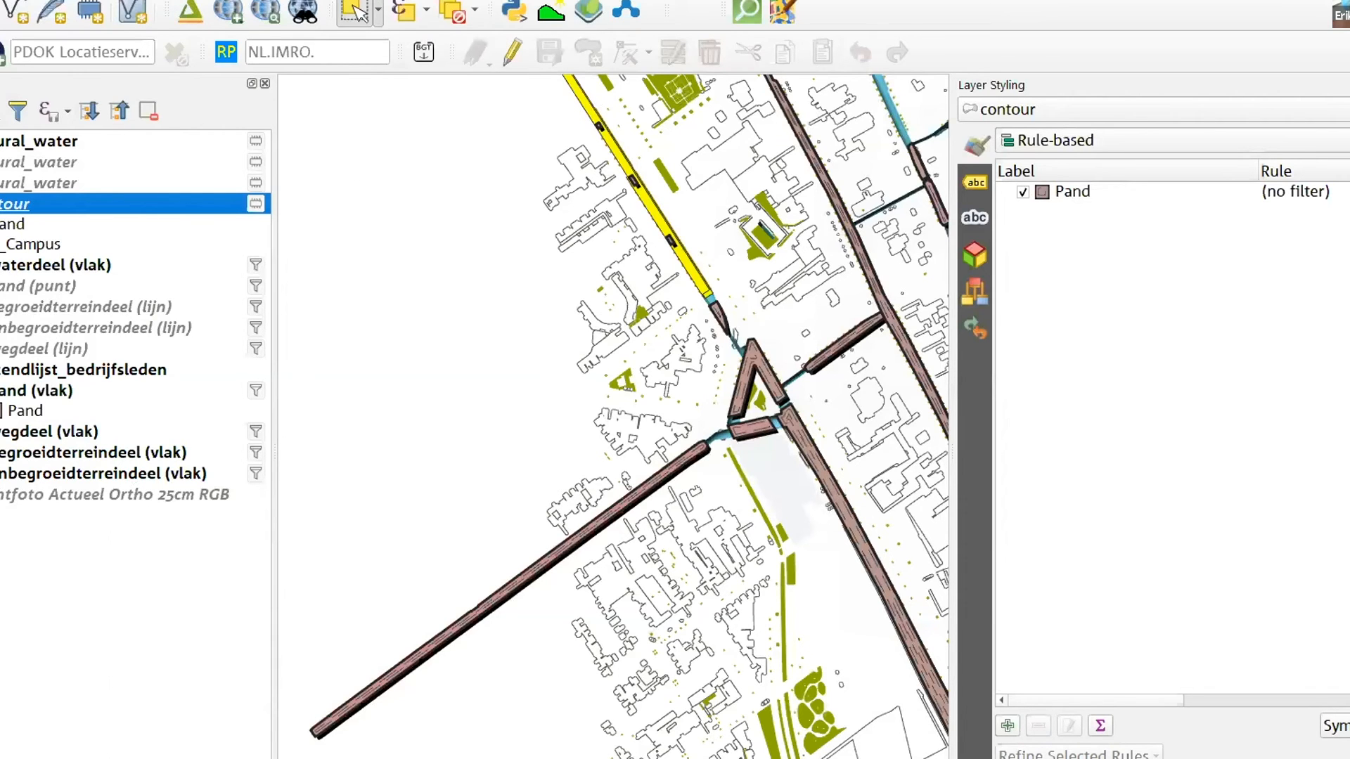
left_click(2, 141)
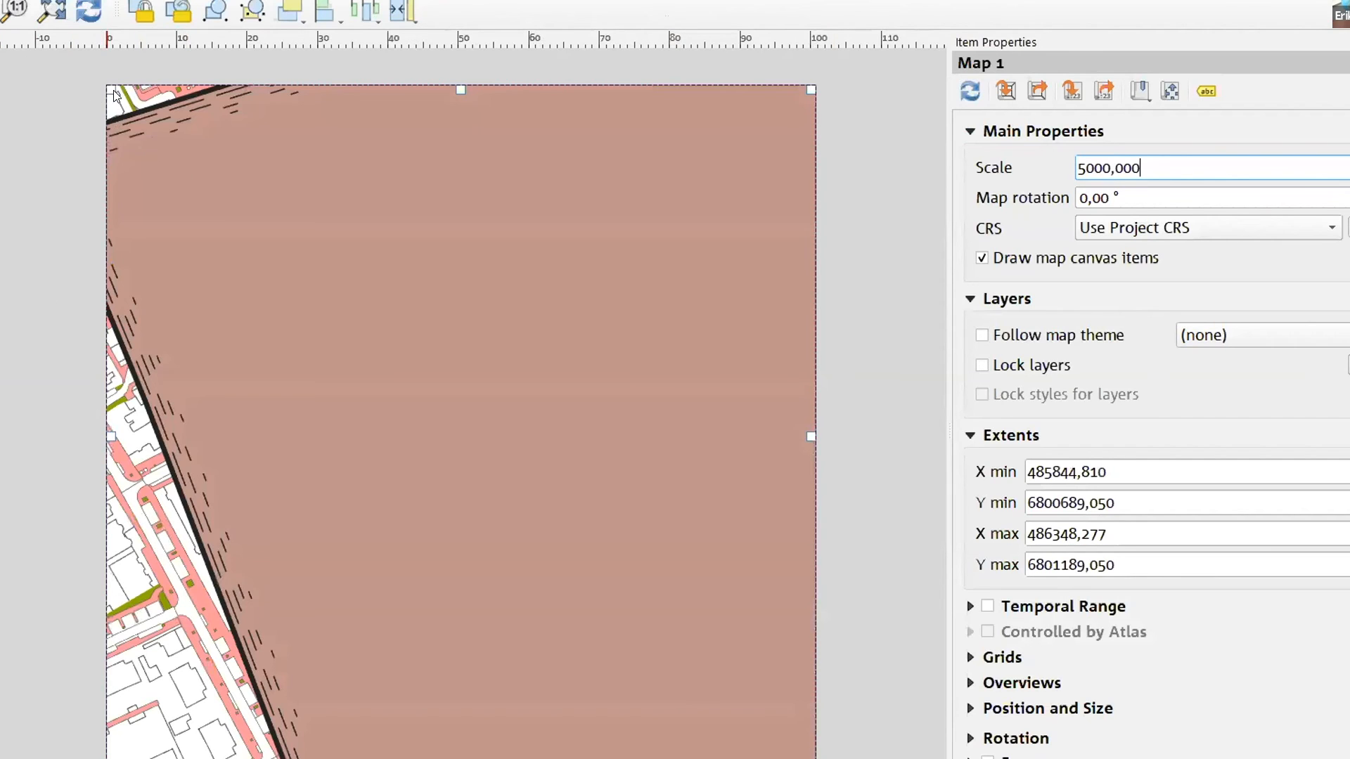
left_click(88, 9)
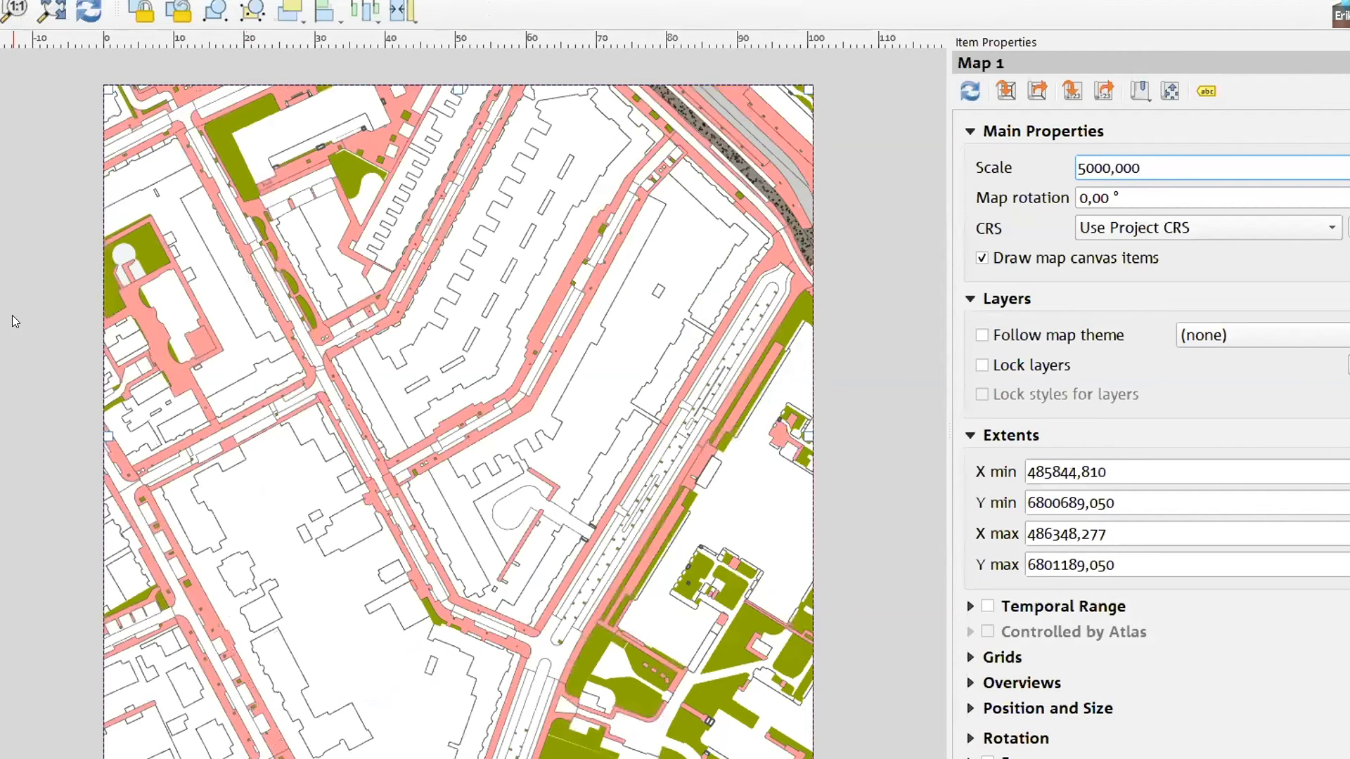
left_click(89, 10)
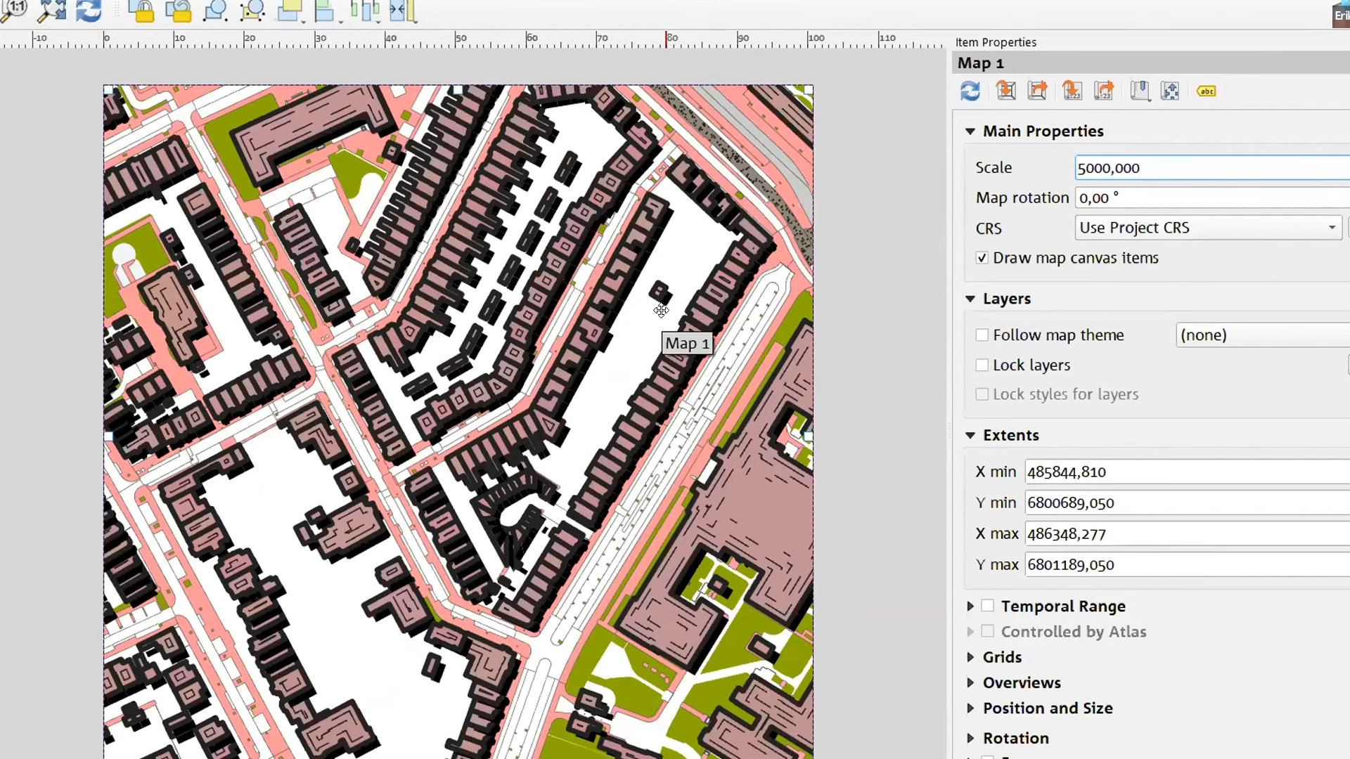
Undo the shift of the Map 1 item and move the map content within its frame to centre the large building complex
left_click_drag(661, 310, 433, 310)
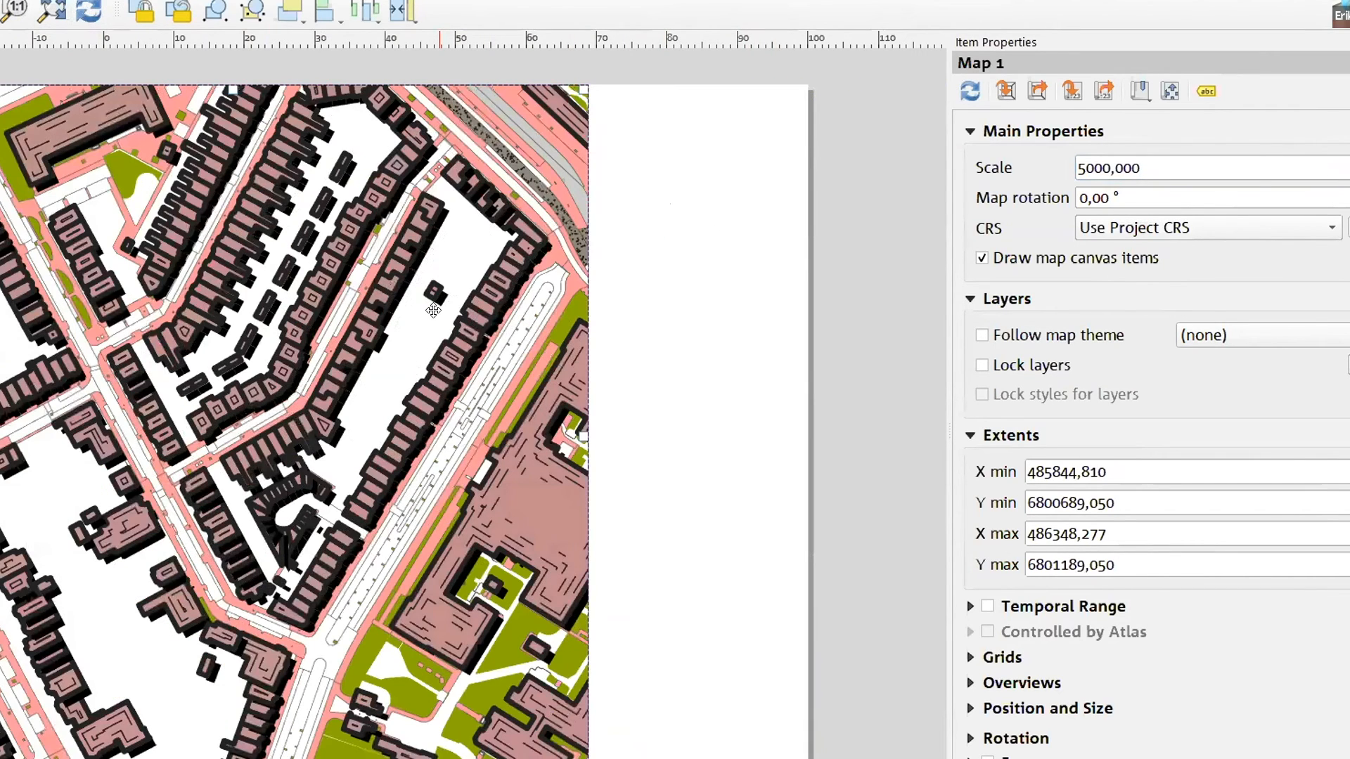
key("ctrl+z")
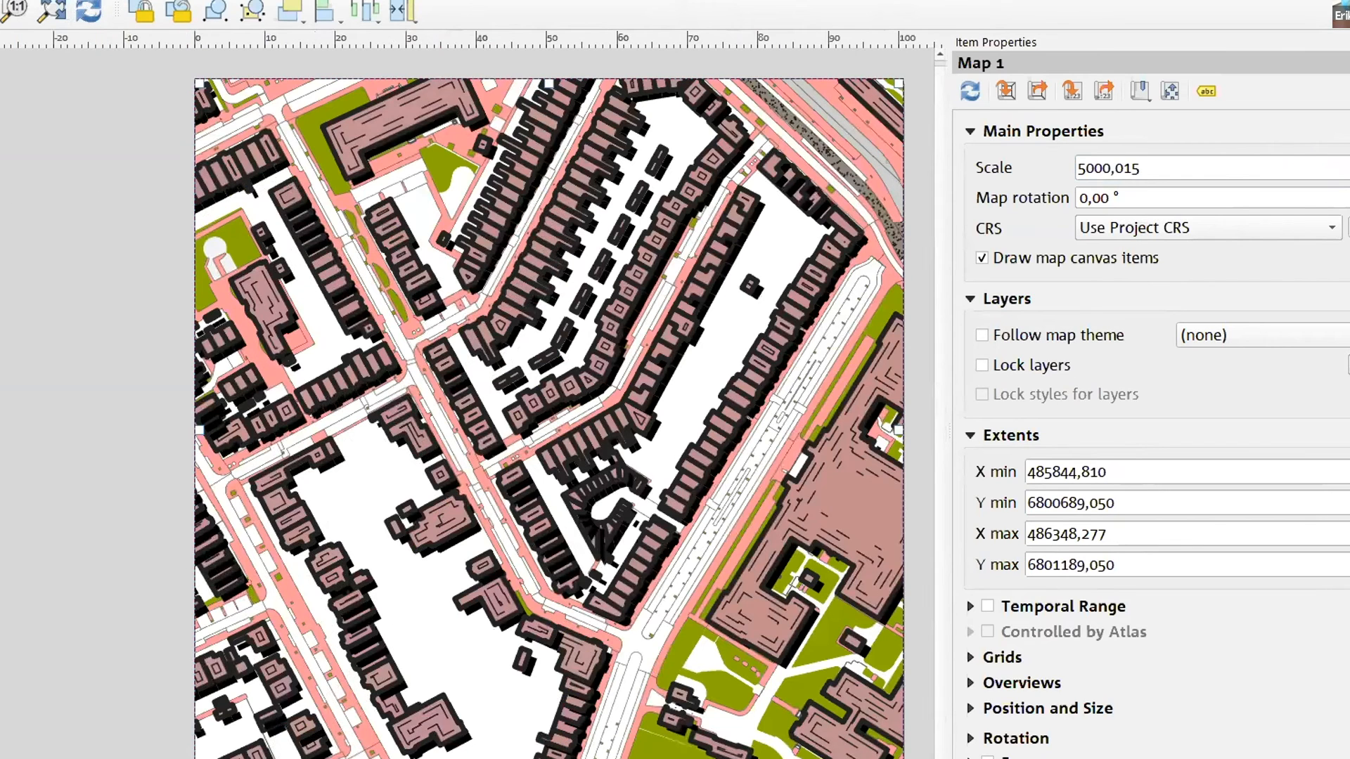
left_click_drag(687, 358, 510, 368)
left_click_drag(618, 442, 413, 304)
left_click_drag(583, 232, 460, 446)
left_click_drag(678, 241, 601, 471)
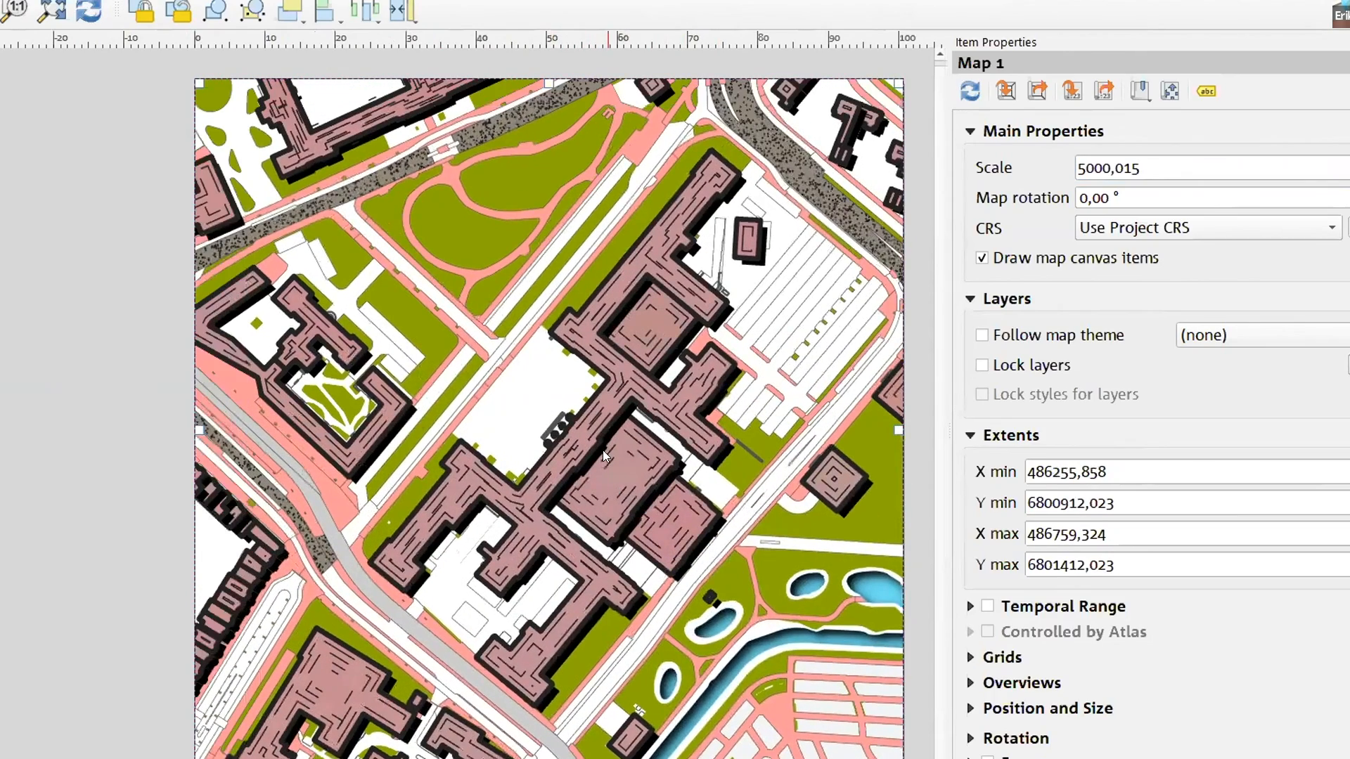
Shift the Map 1 content up and to the left within its frame so more of the southeastern park shows
left_click_drag(698, 463, 646, 368)
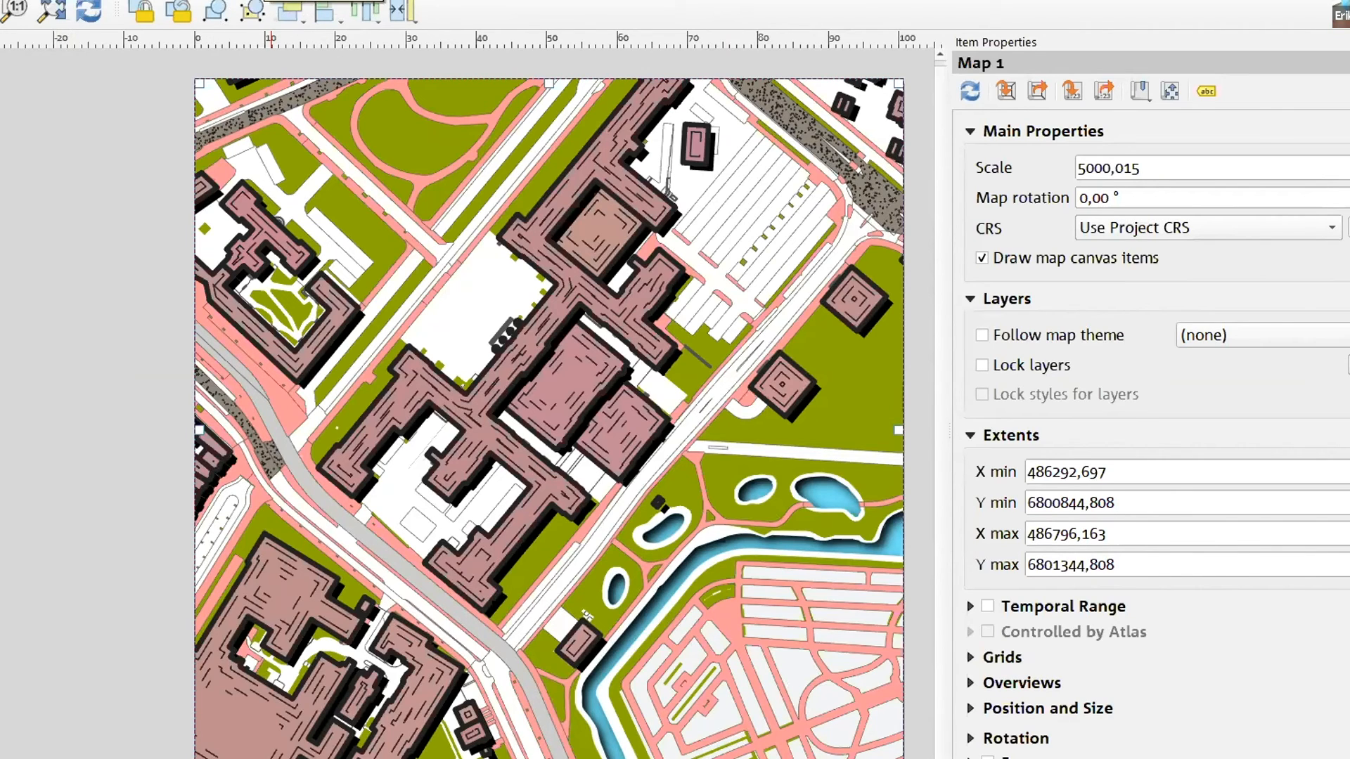
left_click(264, 0)
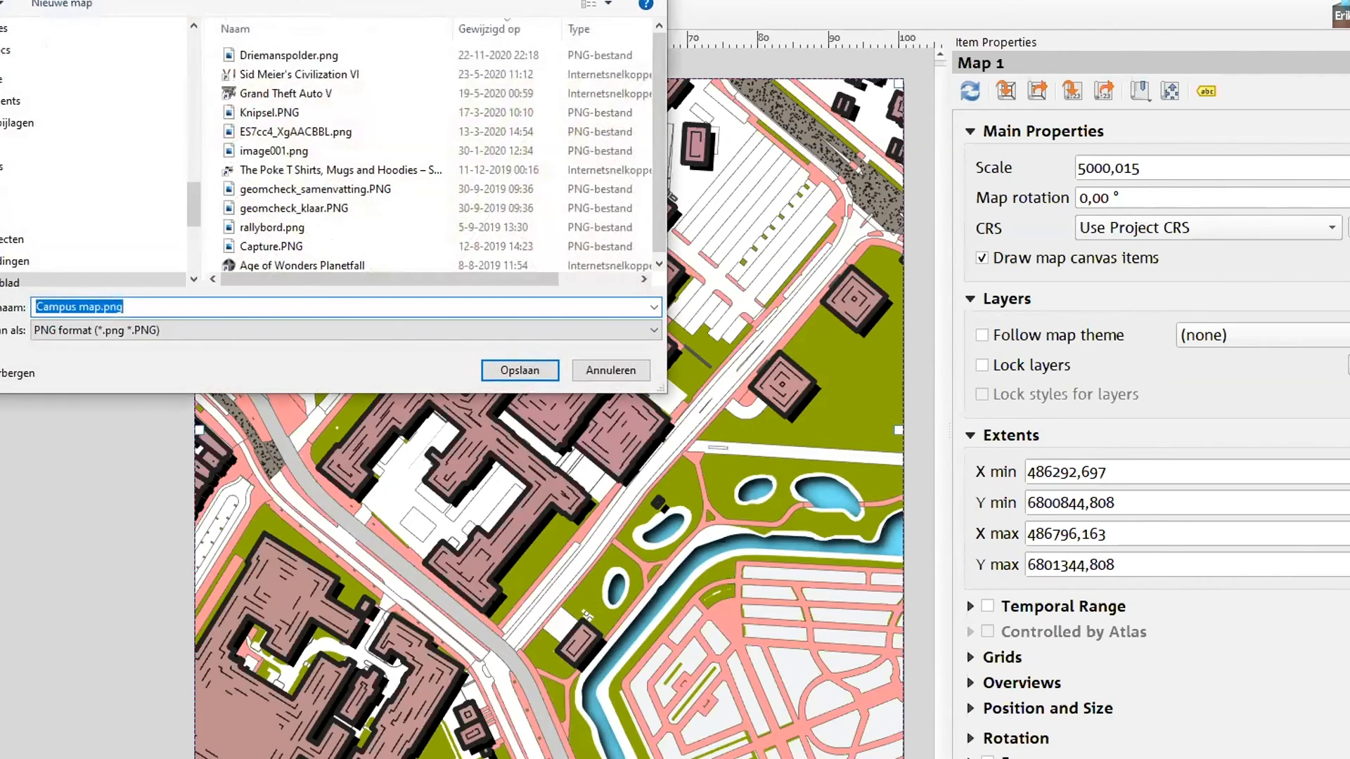
left_click(37, 306)
left_click_drag(41, 307, 94, 304)
left_click(163, 305)
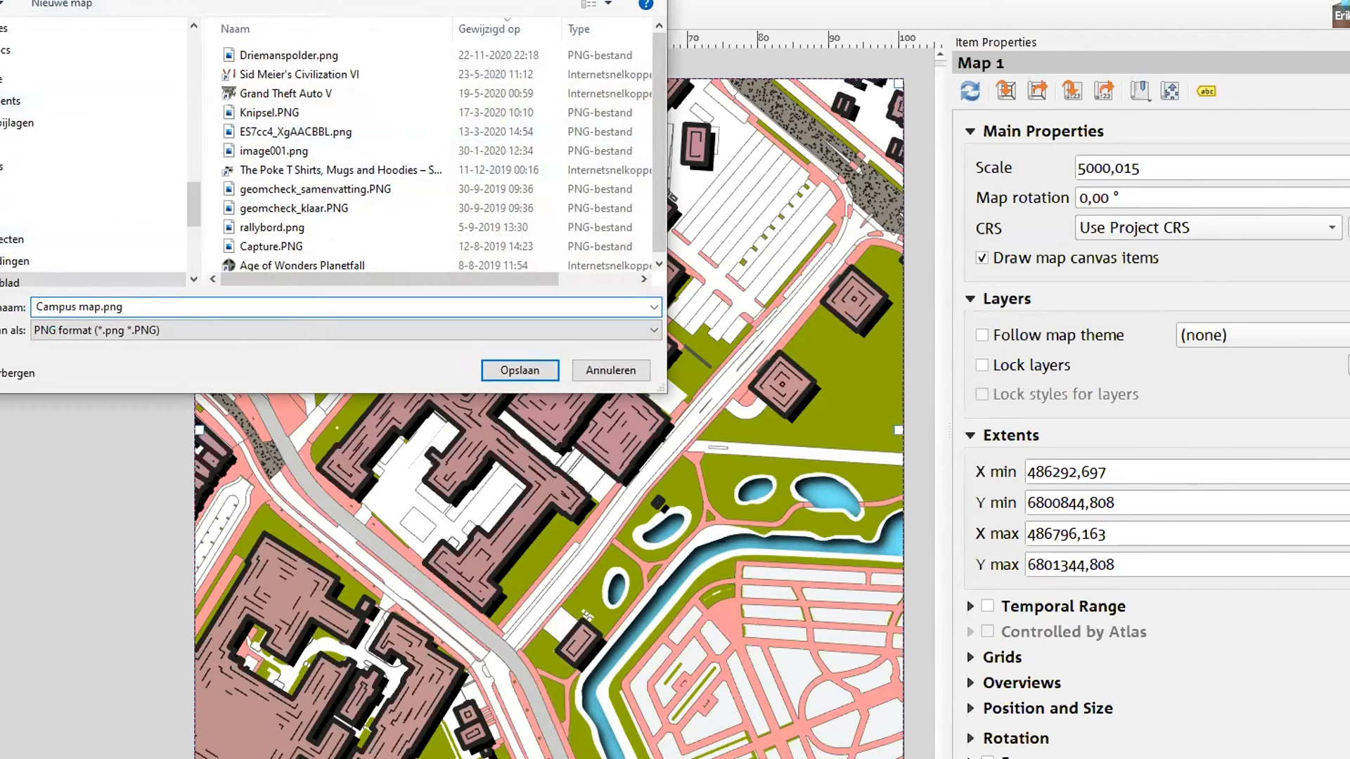
left_click(601, 367)
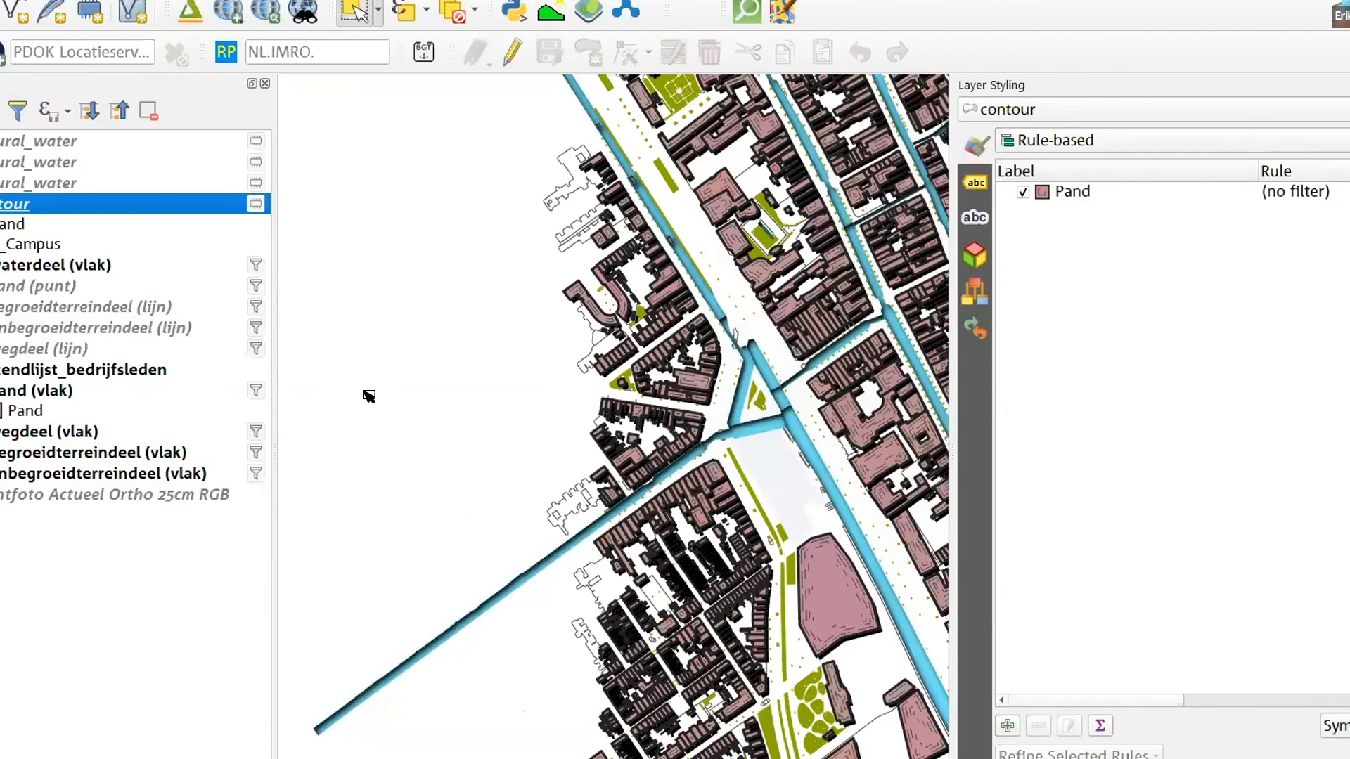
Add the Google Road basemap from QuickMapServices to the main project, with the campus area in view
scroll(369, 396, "down", 2)
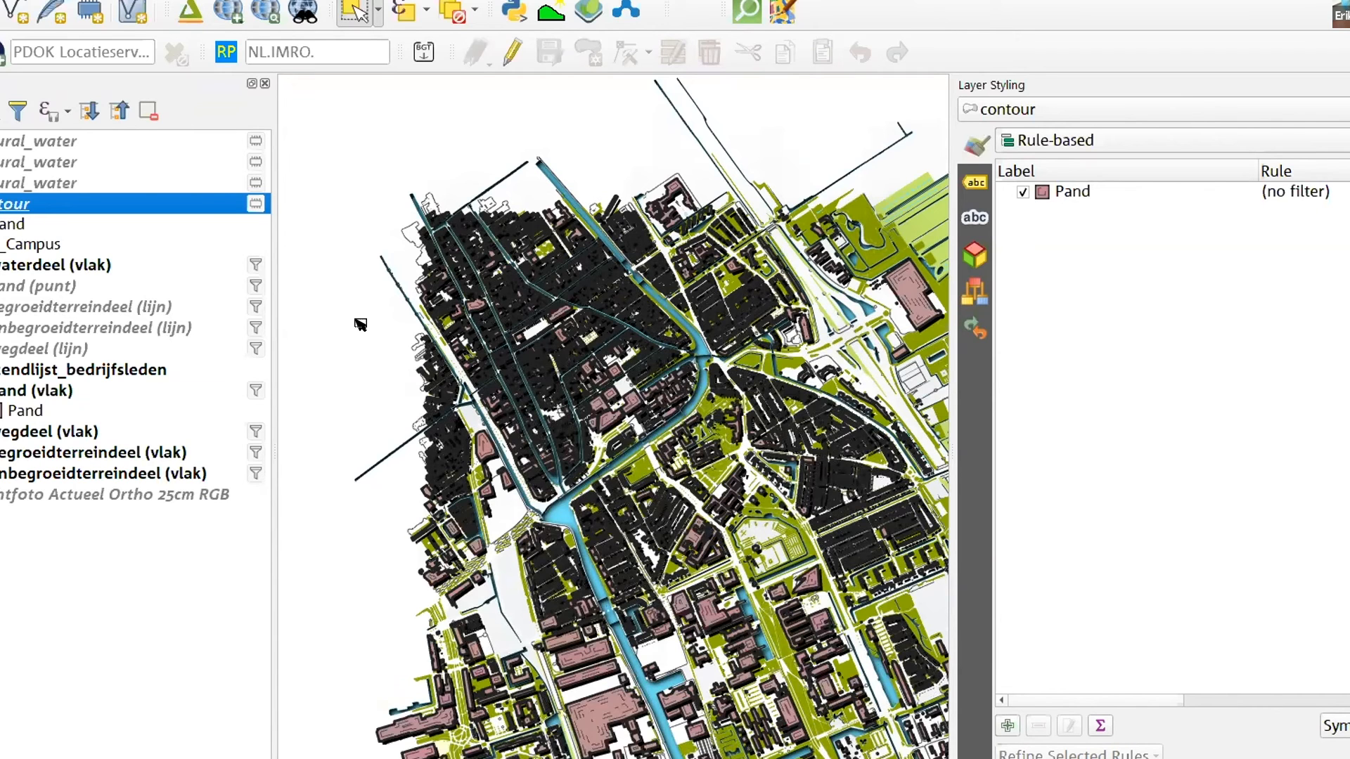
left_click_drag(756, 542, 607, 276)
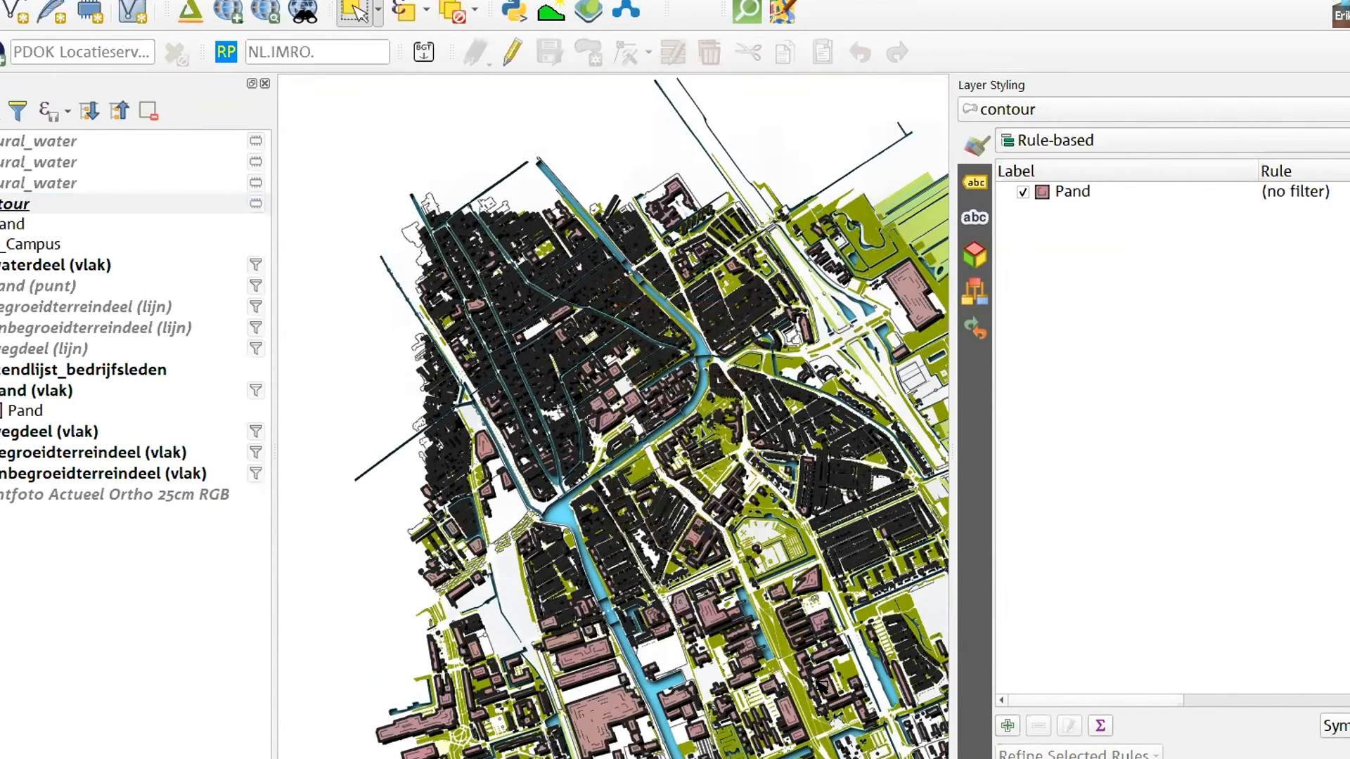
scroll(808, 656, "up", 2)
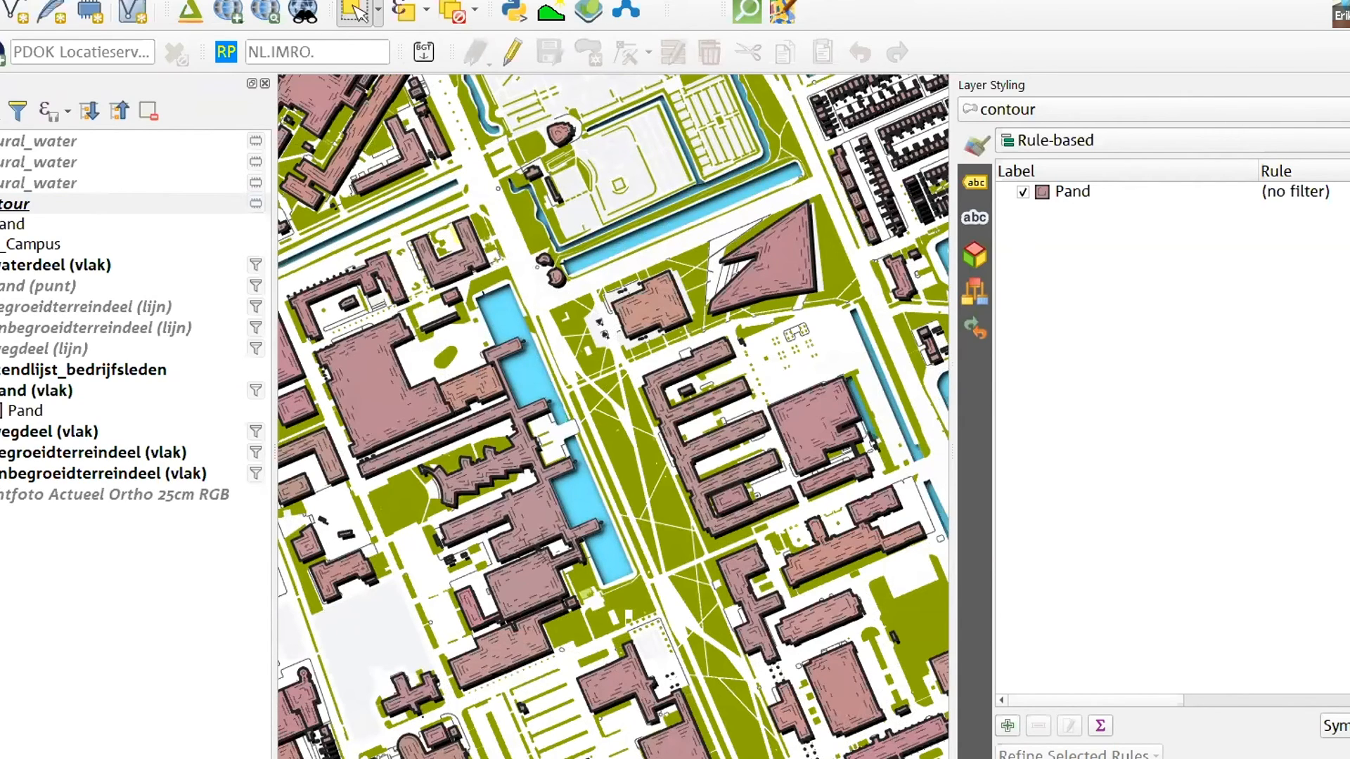
left_click(460, 0)
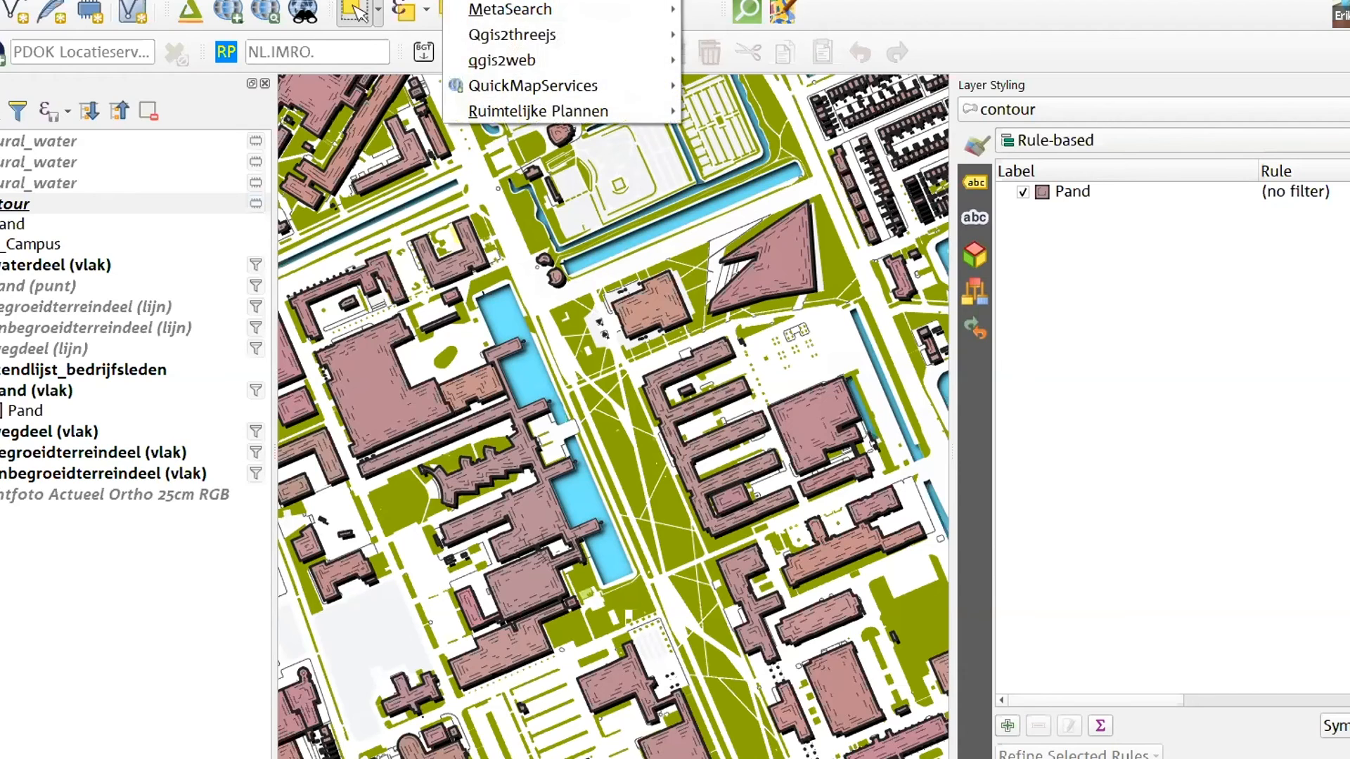
mouse_move(514, 96)
mouse_move(667, 93)
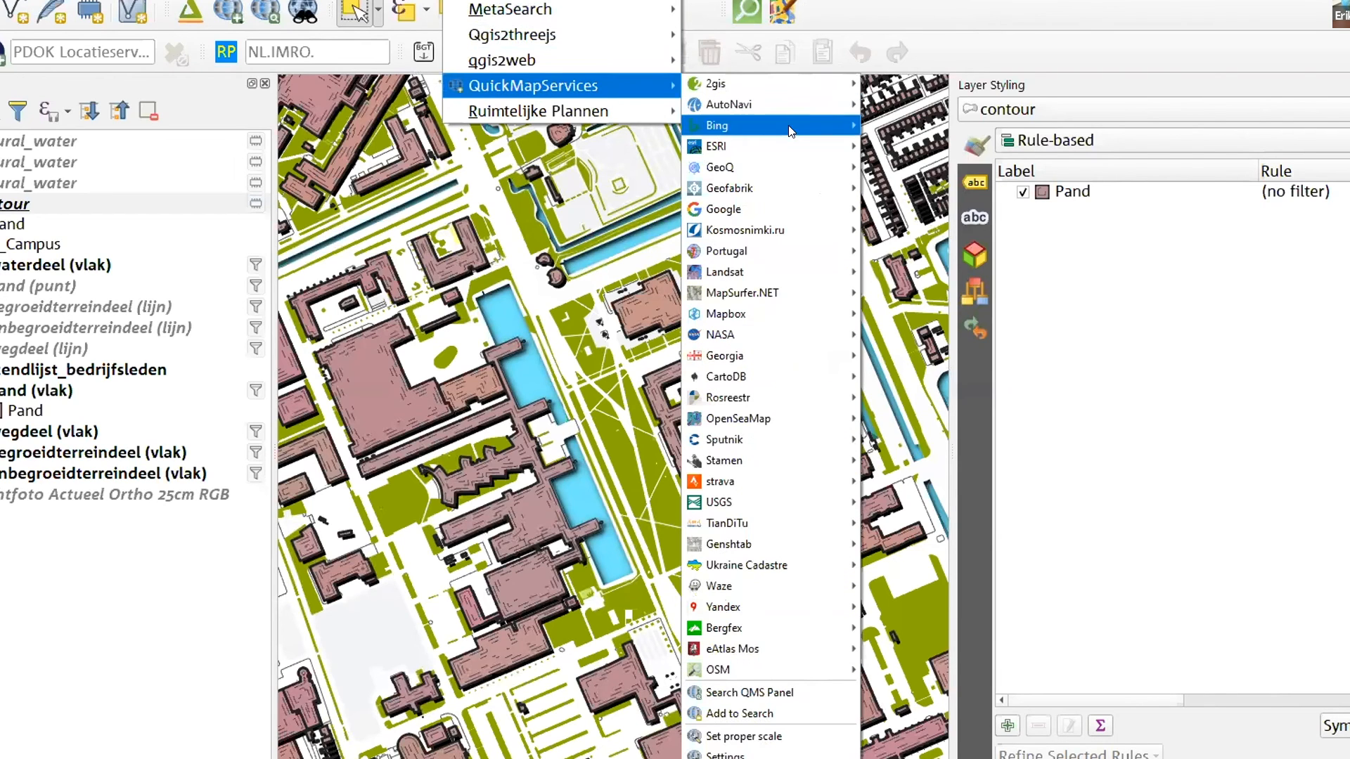
mouse_move(820, 485)
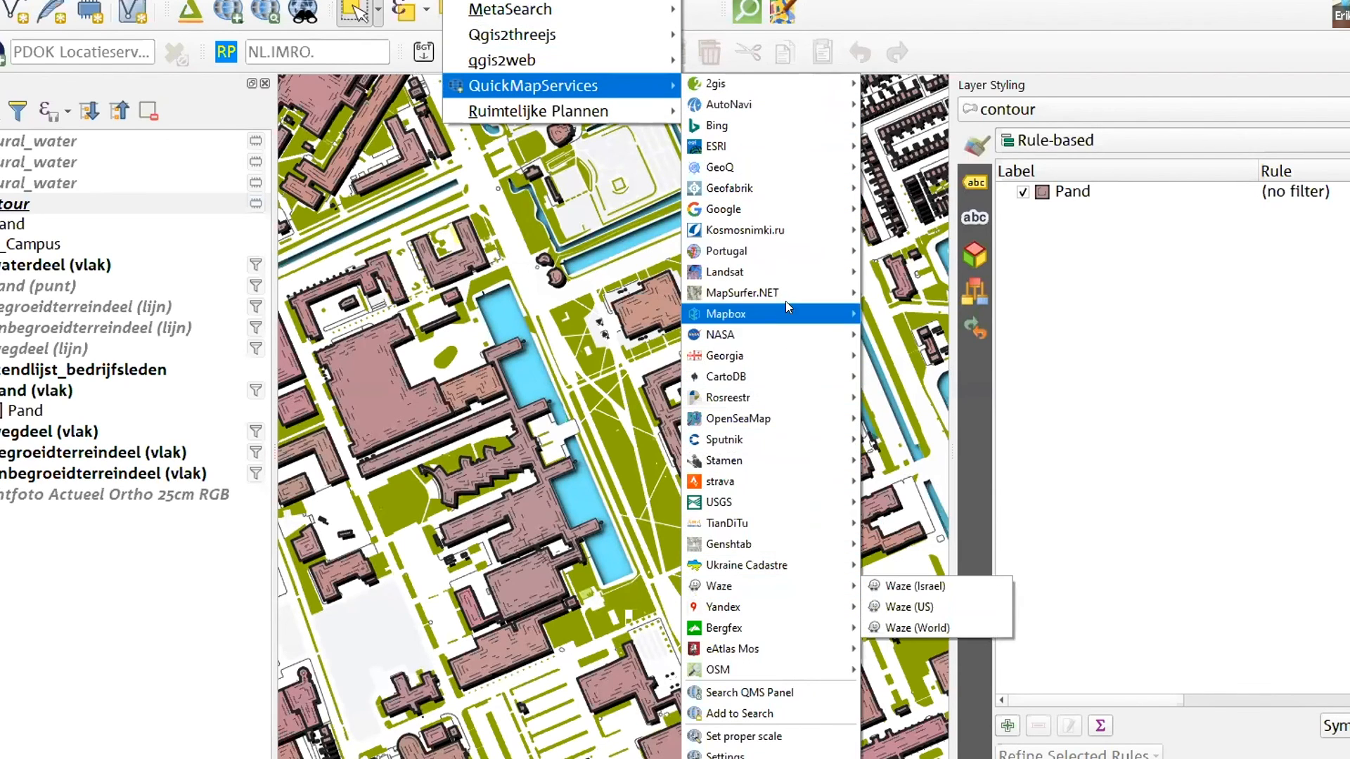
mouse_move(748, 204)
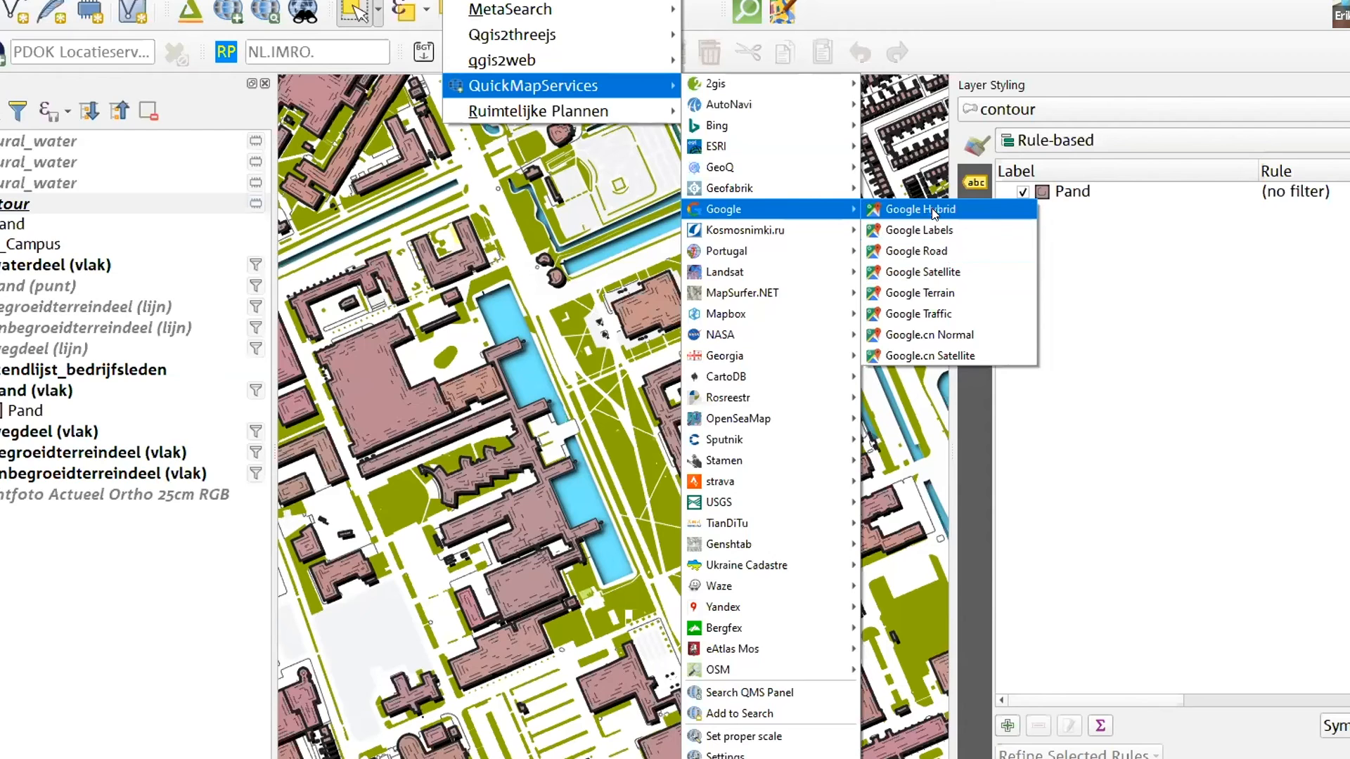
left_click(935, 250)
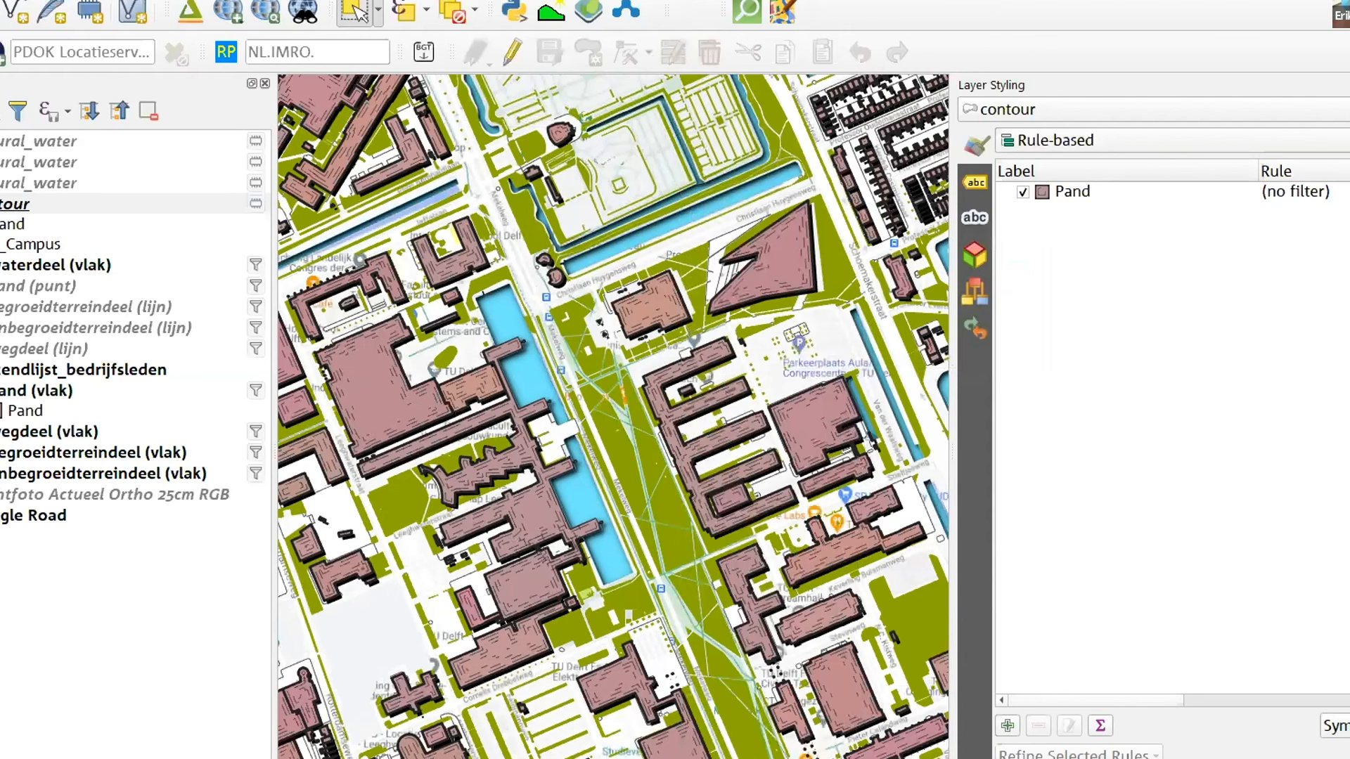
Move the Google Road layer directly above the contour layer and set its blending mode to Multiply
left_click_drag(74, 518, 90, 235)
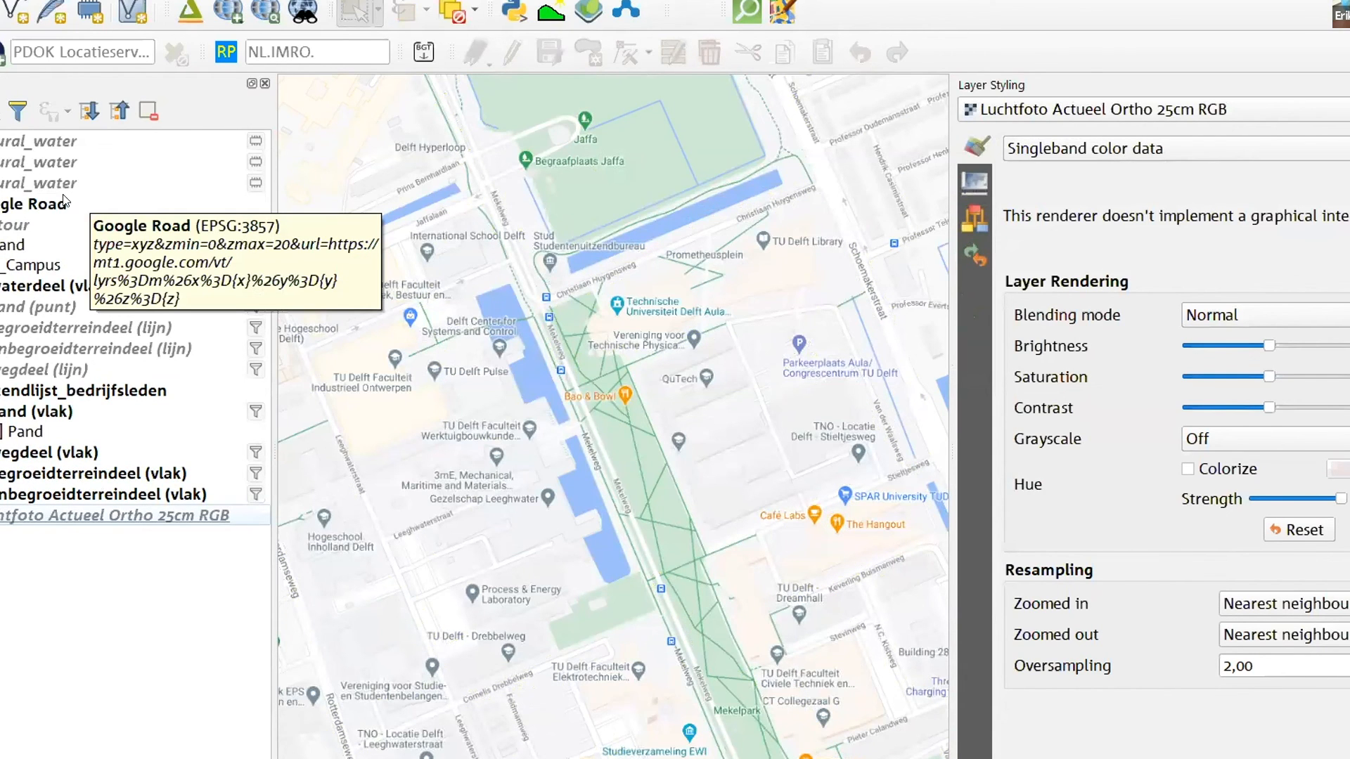
left_click(67, 203)
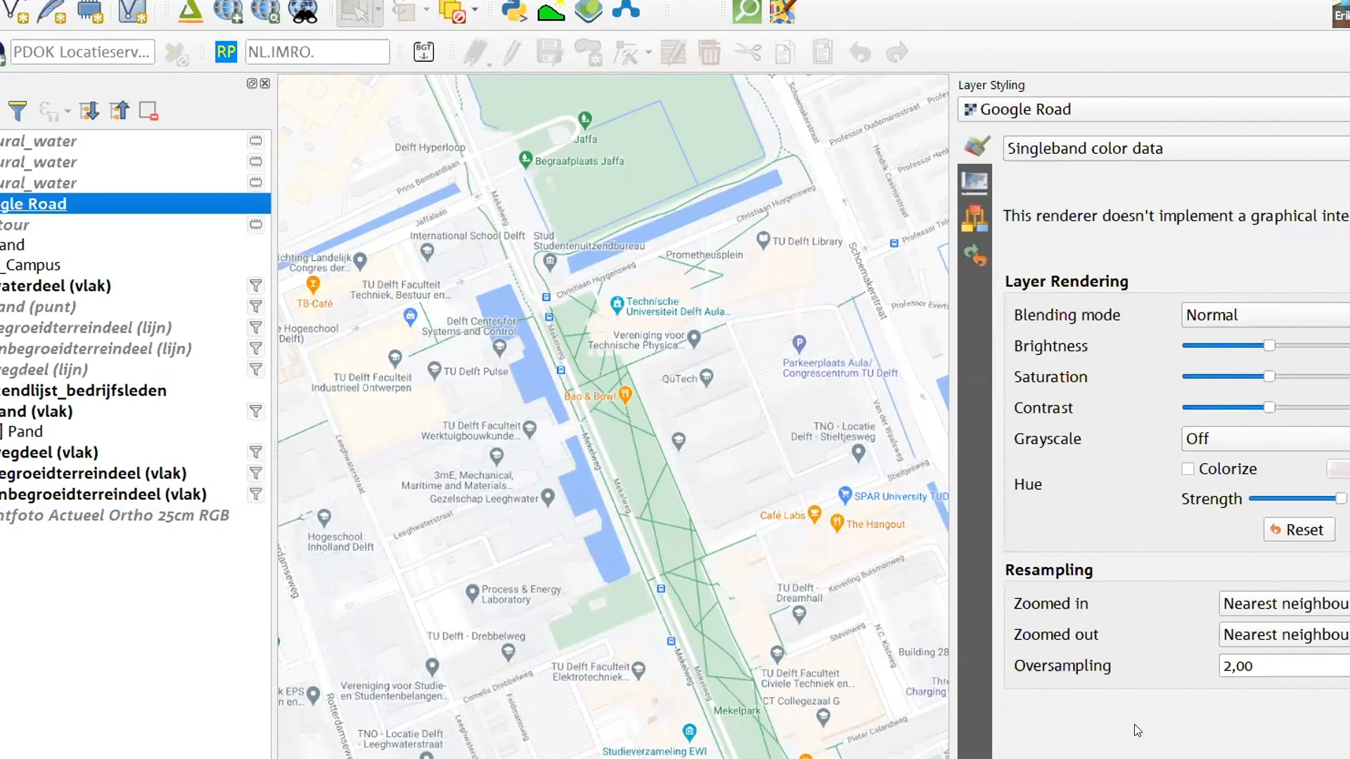
left_click(1218, 321)
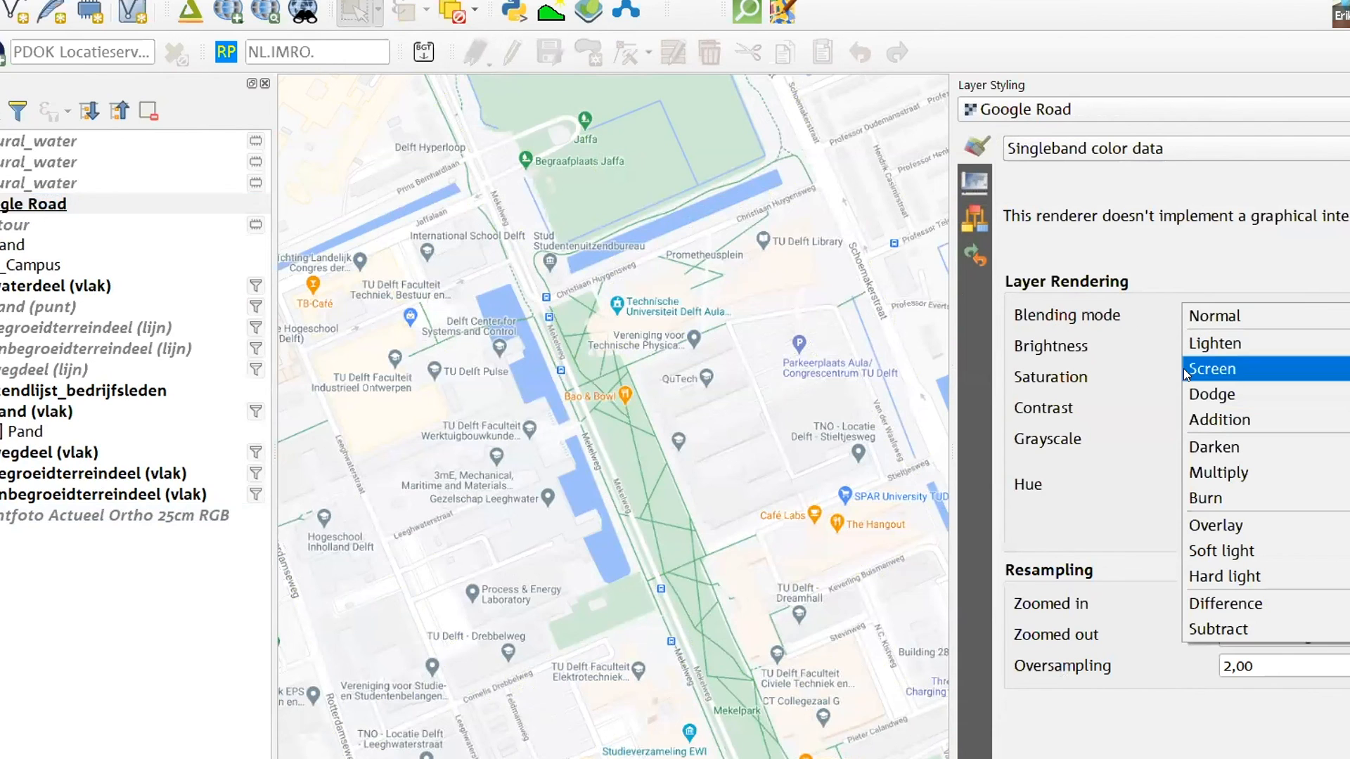
left_click(1213, 466)
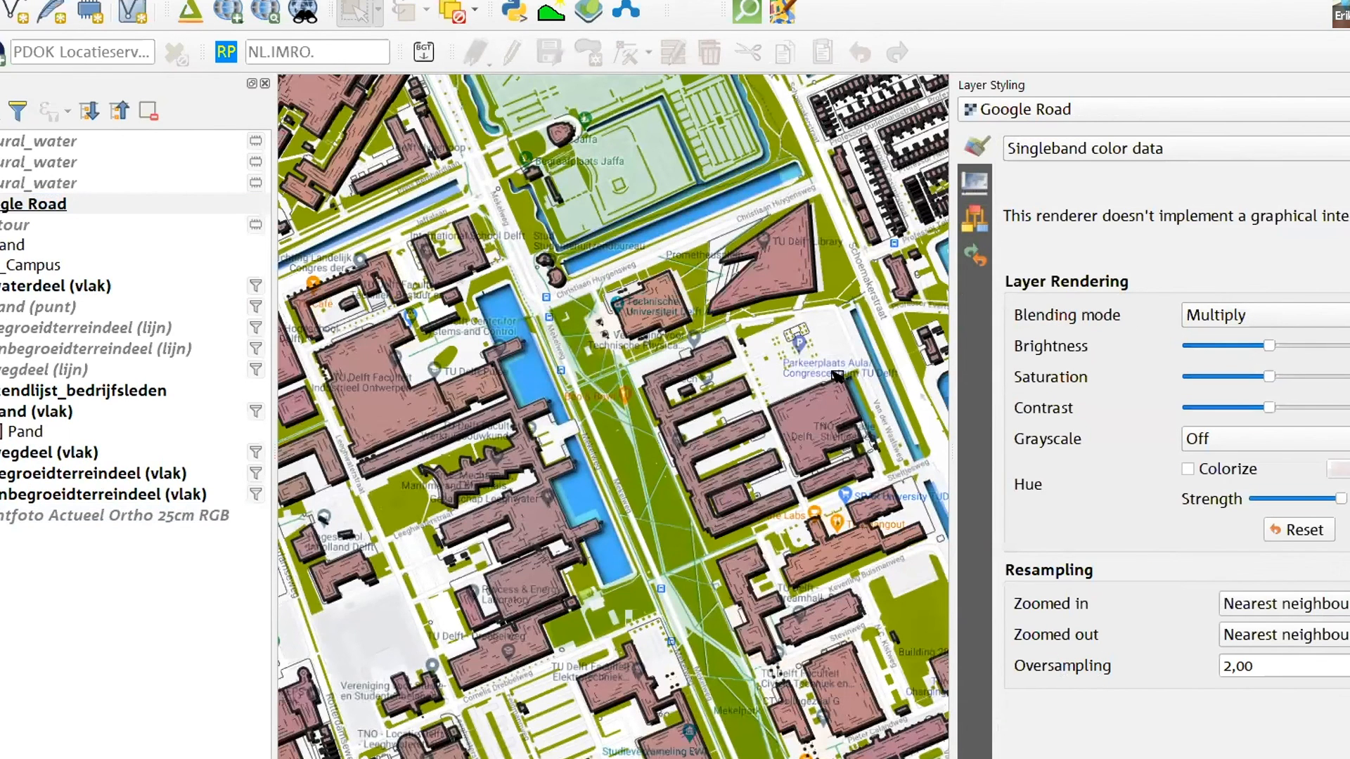
Toggle the Google Road layer's visibility to compare the campus map with and without the blended basemap labels
scroll(809, 484, "up", 1)
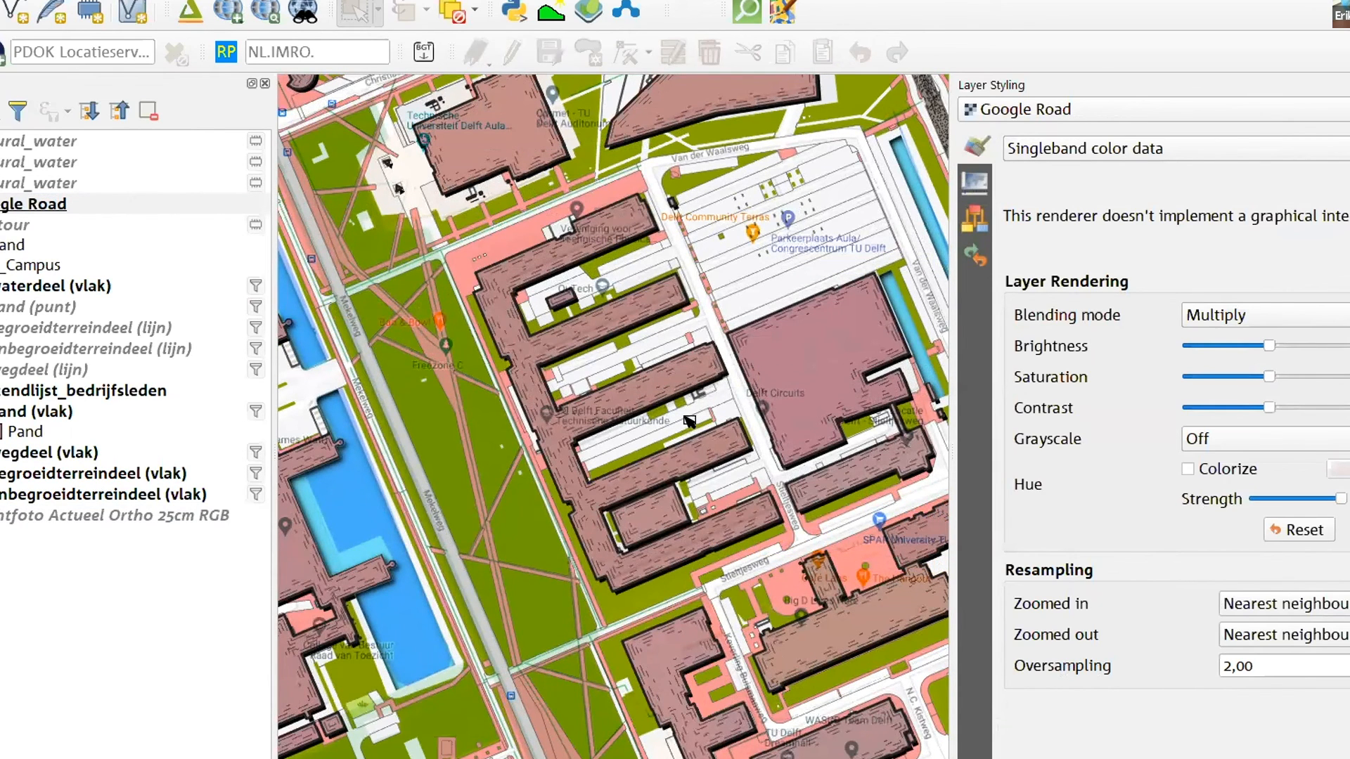
left_click(1, 204)
left_click(1, 203)
left_click(1, 203)
left_click(2, 204)
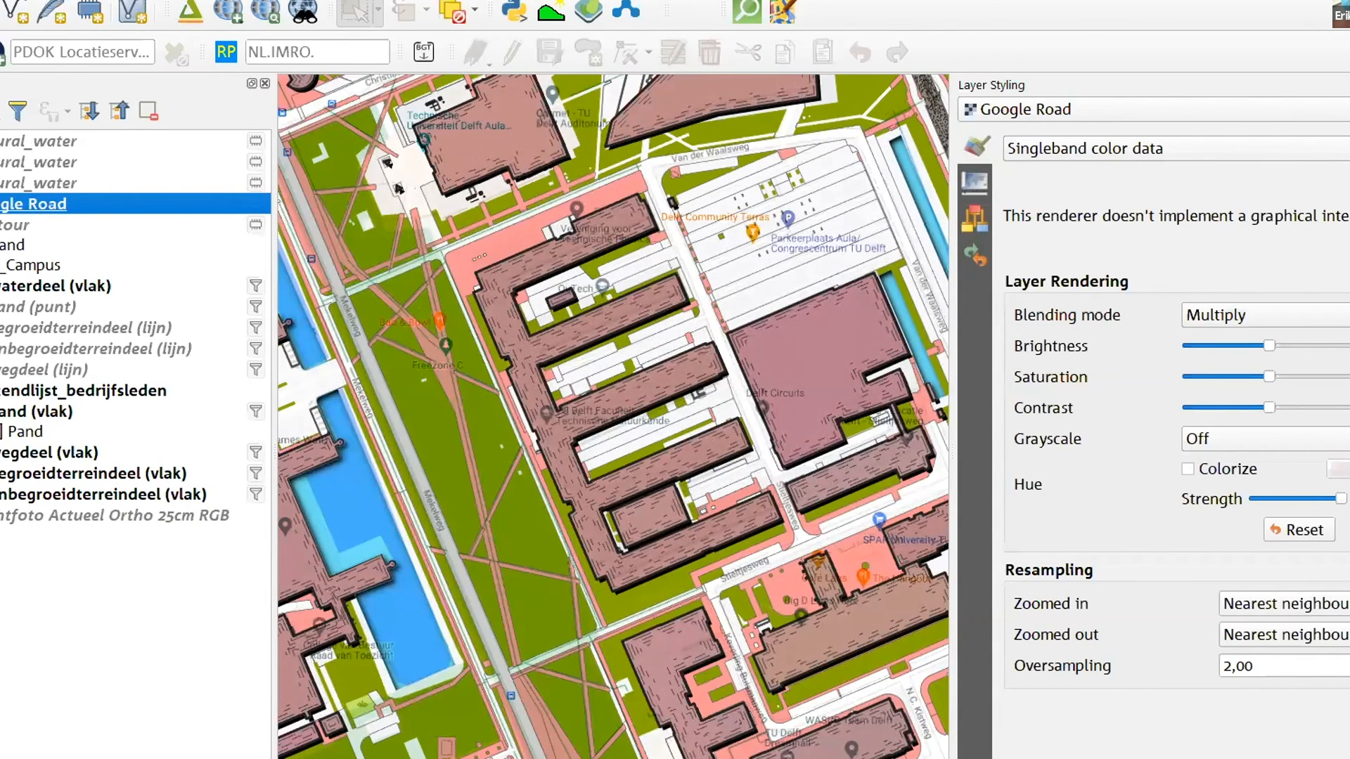
left_click(1, 204)
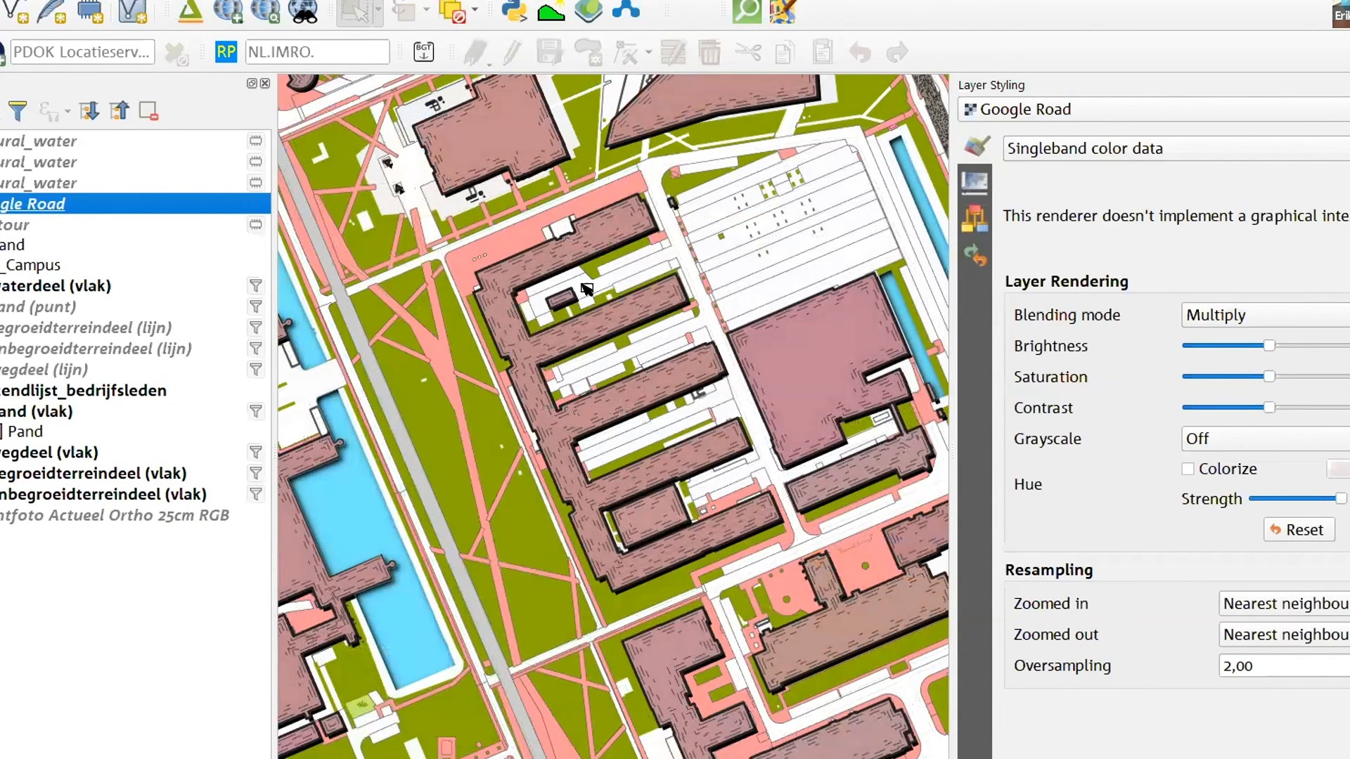
scroll(688, 310, "down", 2)
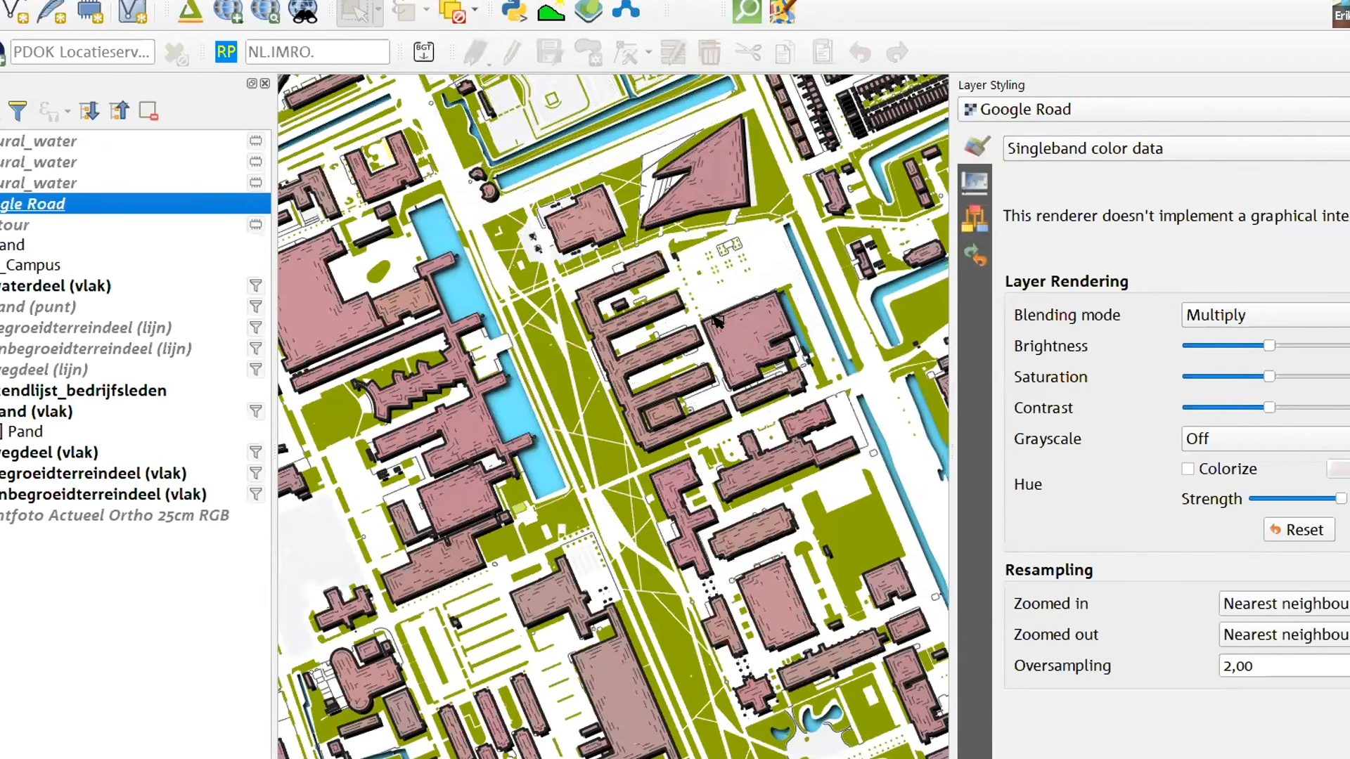
left_click(0, 204)
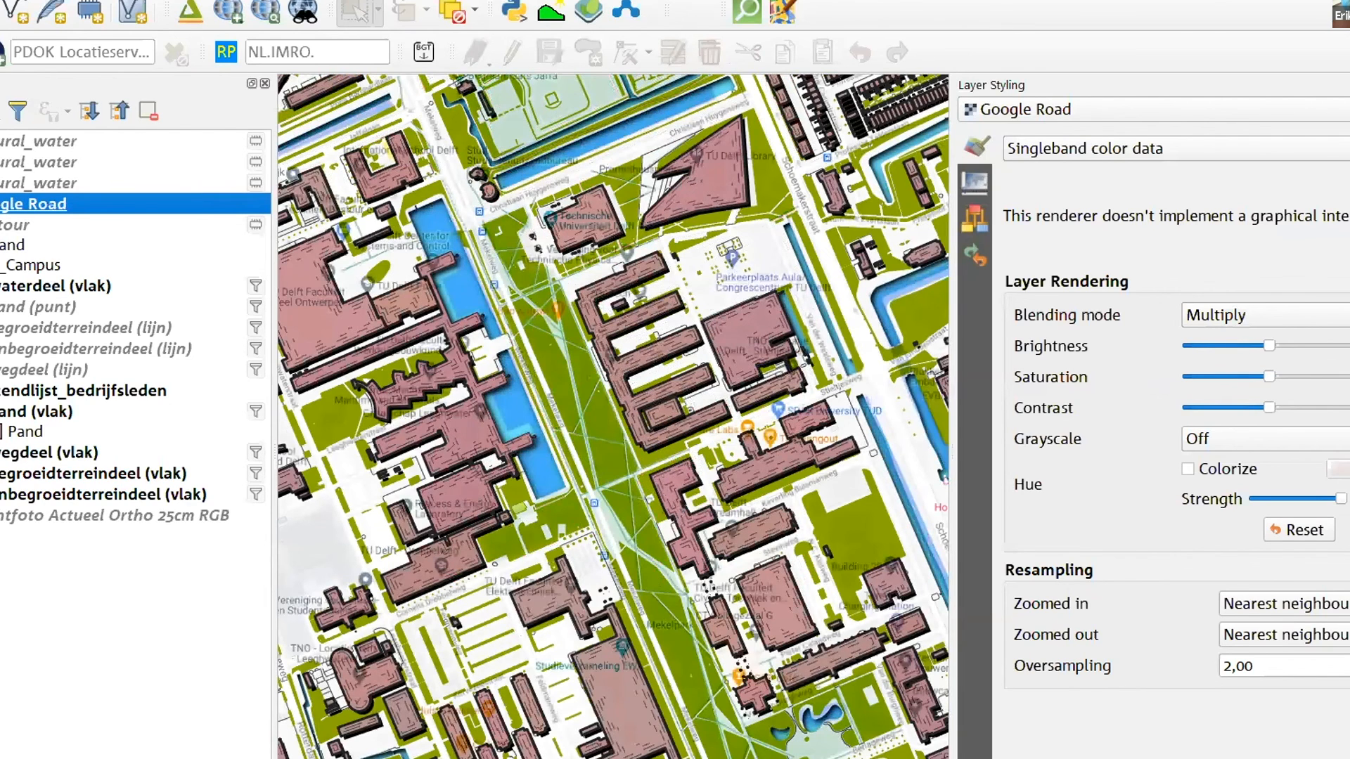